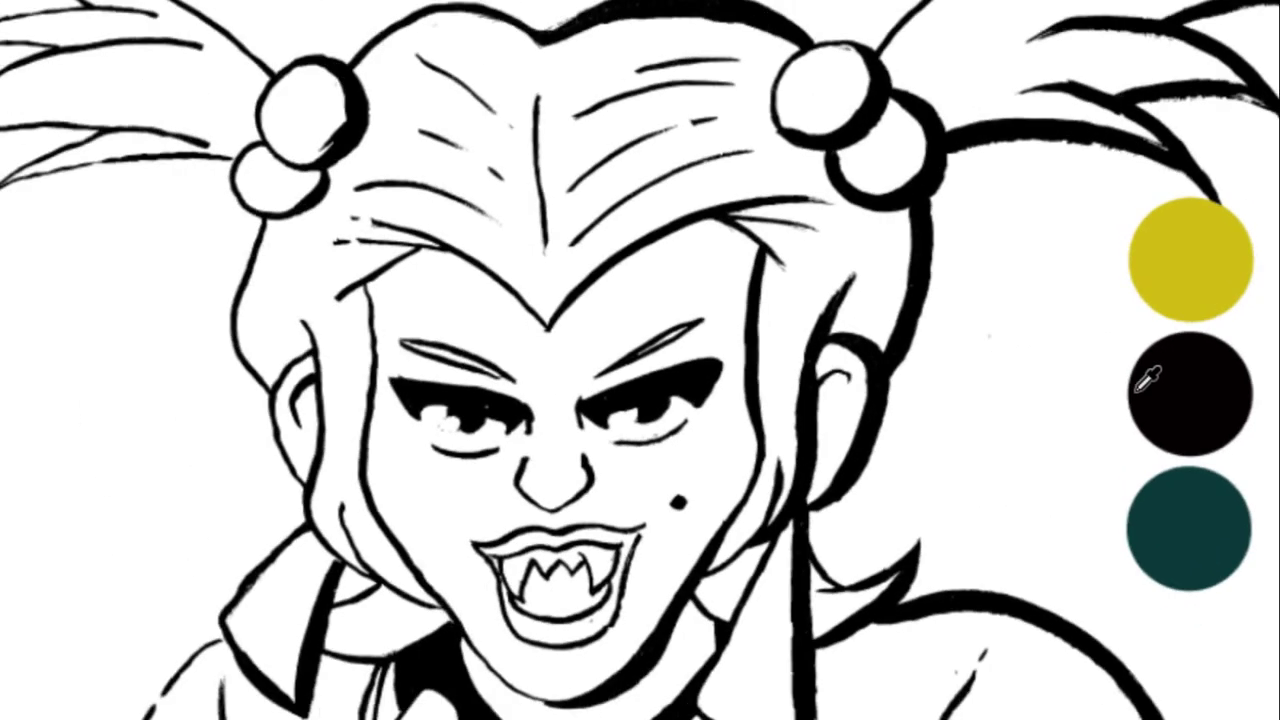
Start the lasso outline at the collar and trace up the left side of the head.
scroll(740, 575, "up", 2)
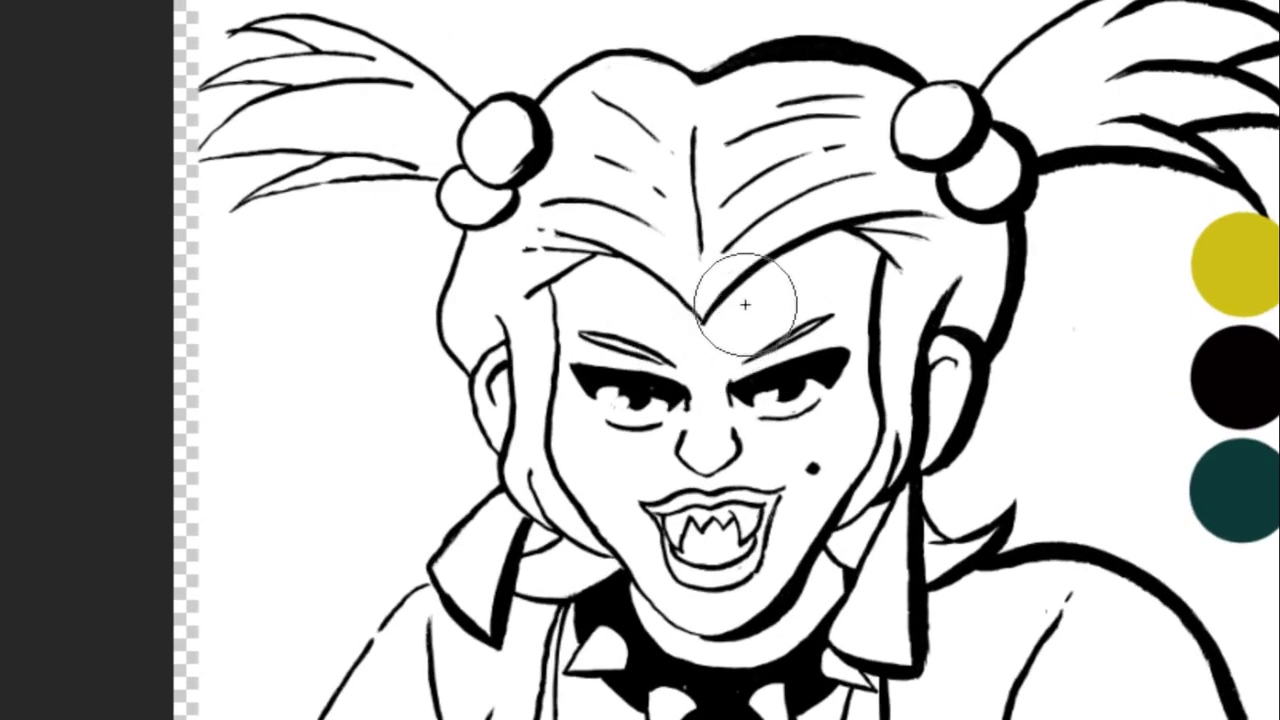
scroll(745, 304, "down", 5)
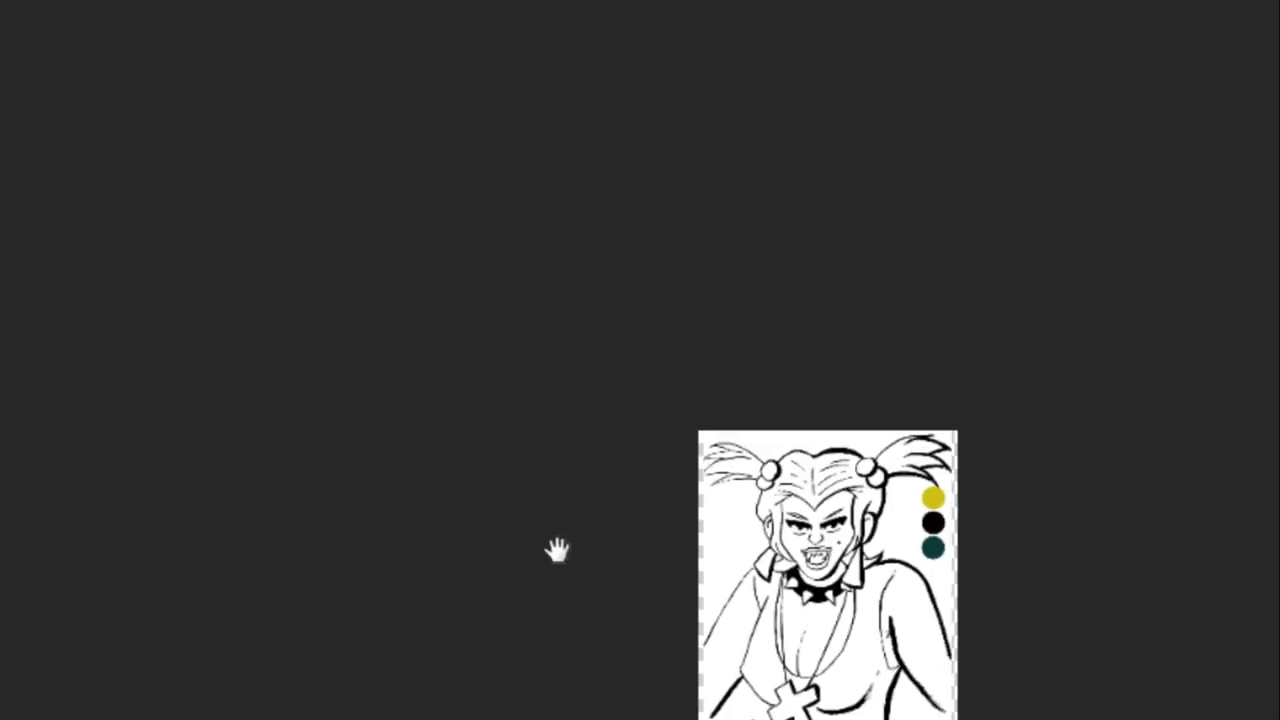
scroll(790, 430, "up", 5)
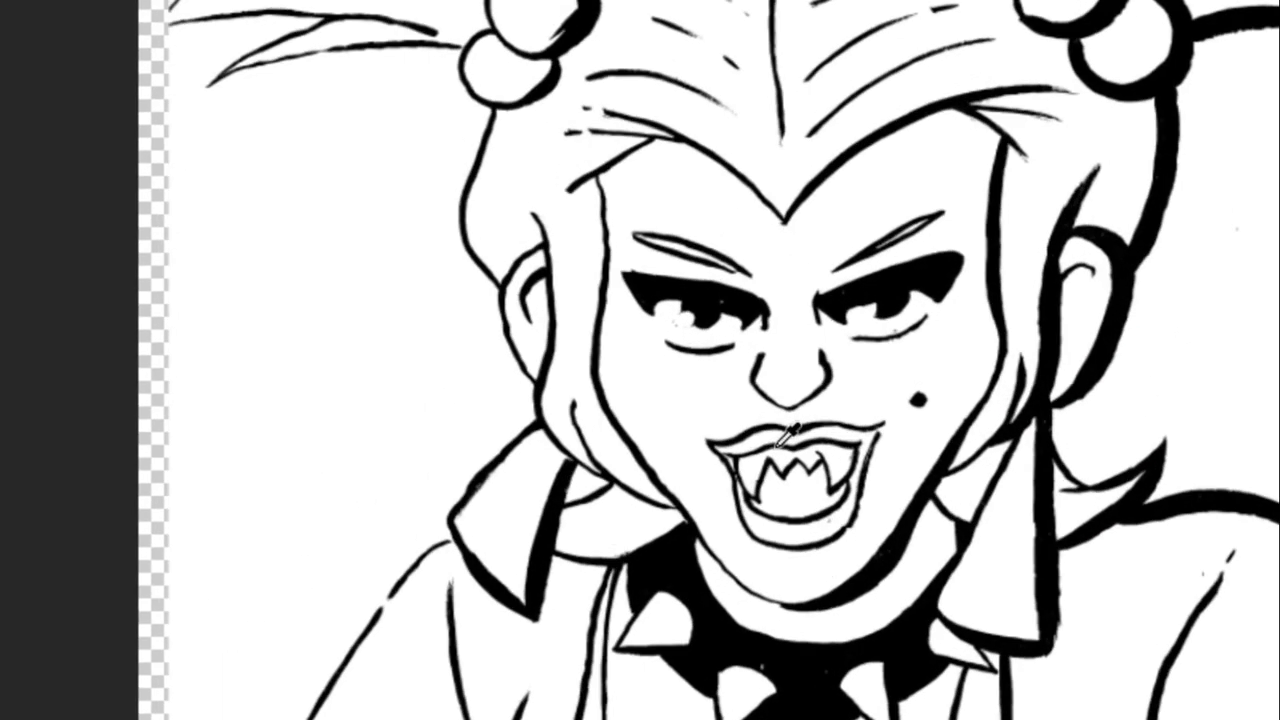
scroll(790, 432, "up", 2)
scroll(790, 432, "up", 1)
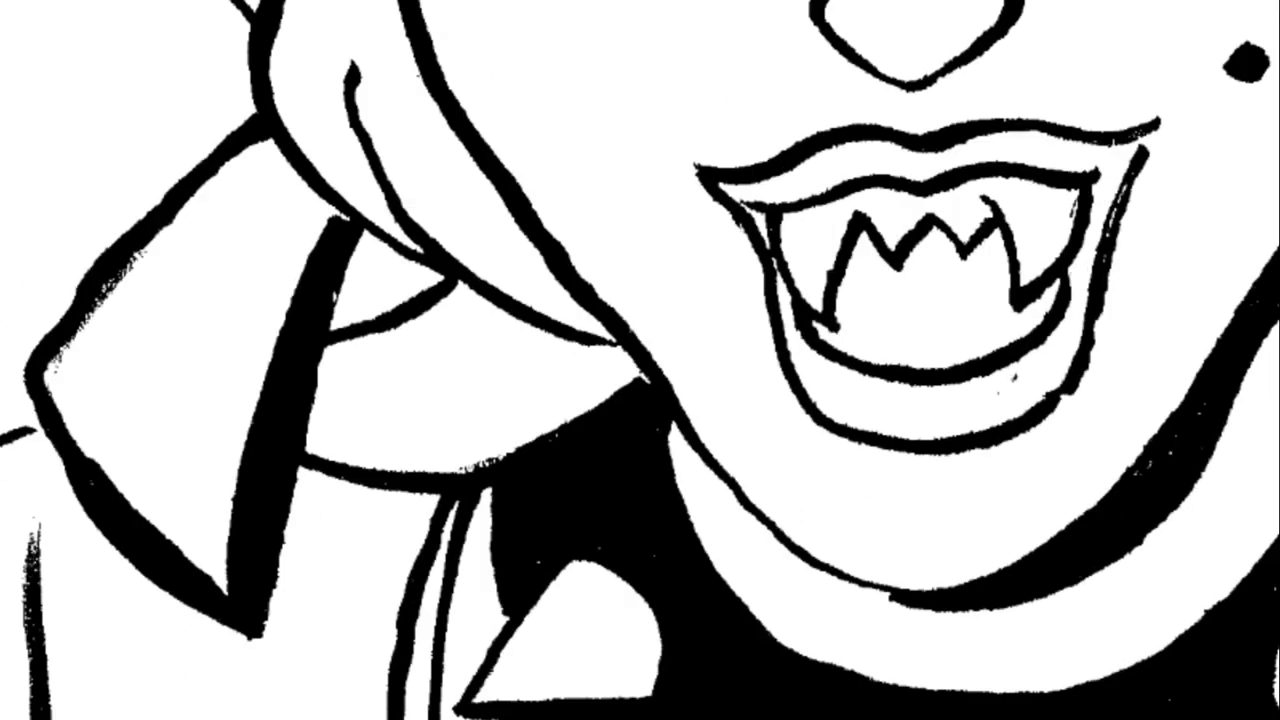
mouse_move(458, 705)
left_mouse_down()
mouse_move(450, 508)
mouse_move(205, 697)
mouse_move(75, 528)
mouse_move(14, 386)
left_mouse_up()
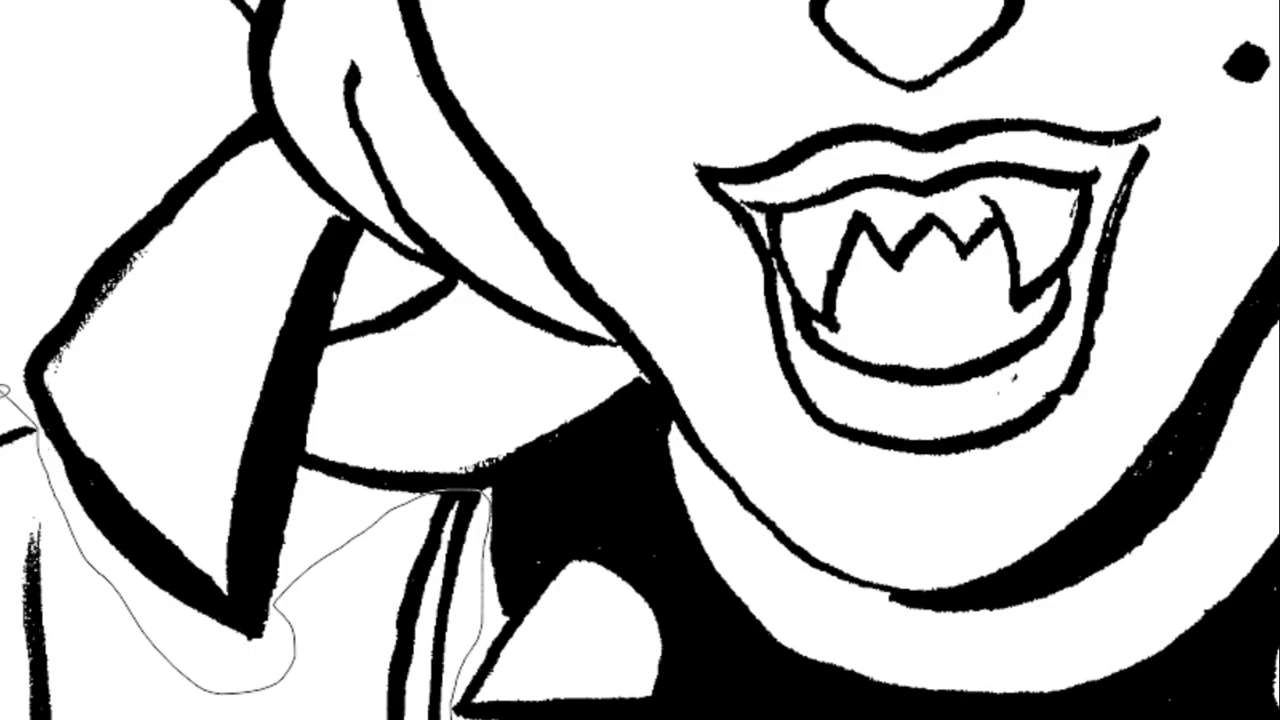
scroll(50, 520, "up", 10)
scroll(50, 522, "up", 5)
scroll(50, 522, "left", 5)
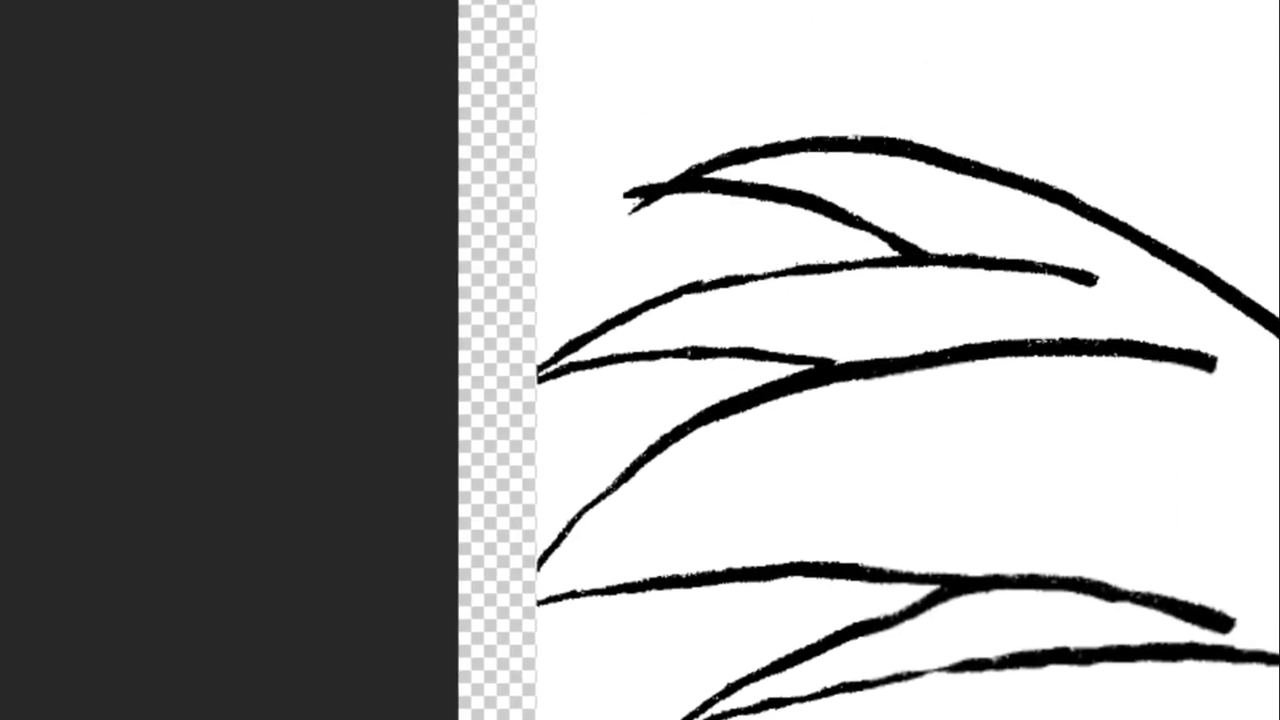
scroll(514, 106, "up", 10)
scroll(1269, 643, "down", 5)
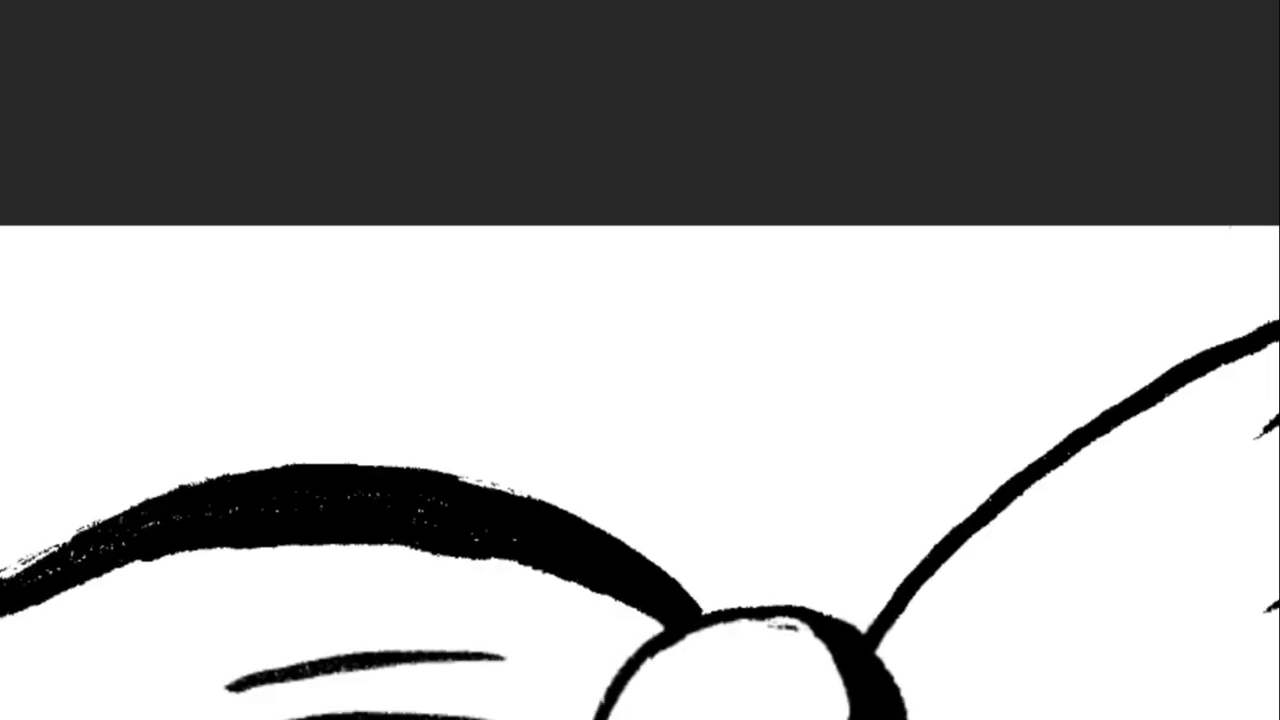
scroll(648, 120, "right", 5)
Trace the outline down the right side of the hair and along the cheek, closing it at the collar.
mouse_move(648, 120)
left_mouse_down()
mouse_move(1143, 406)
mouse_move(1105, 700)
left_mouse_up()
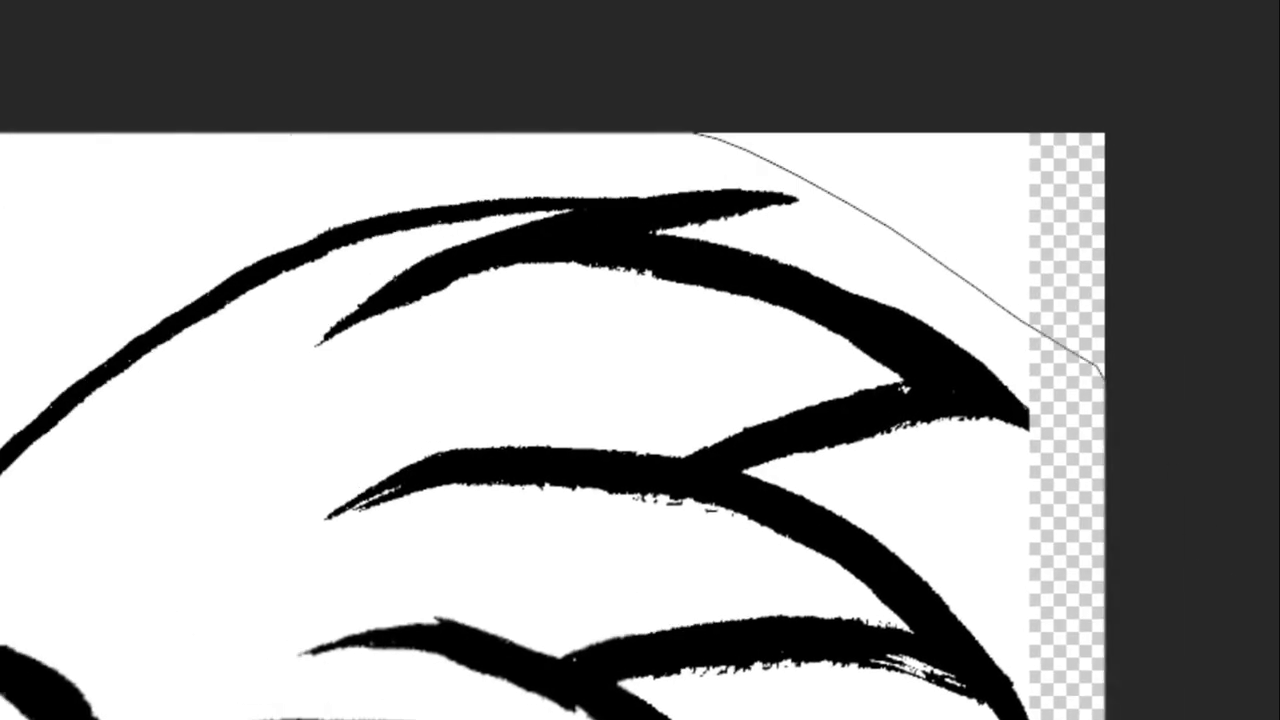
scroll(1105, 700, "down", 10)
mouse_move(800, 718)
left_mouse_down()
mouse_move(903, 234)
mouse_move(1017, 549)
mouse_move(914, 651)
mouse_move(830, 689)
mouse_move(1097, 350)
left_mouse_up()
mouse_move(1097, 350)
left_mouse_down()
mouse_move(1014, 471)
mouse_move(957, 686)
mouse_move(860, 714)
mouse_move(736, 708)
left_mouse_up()
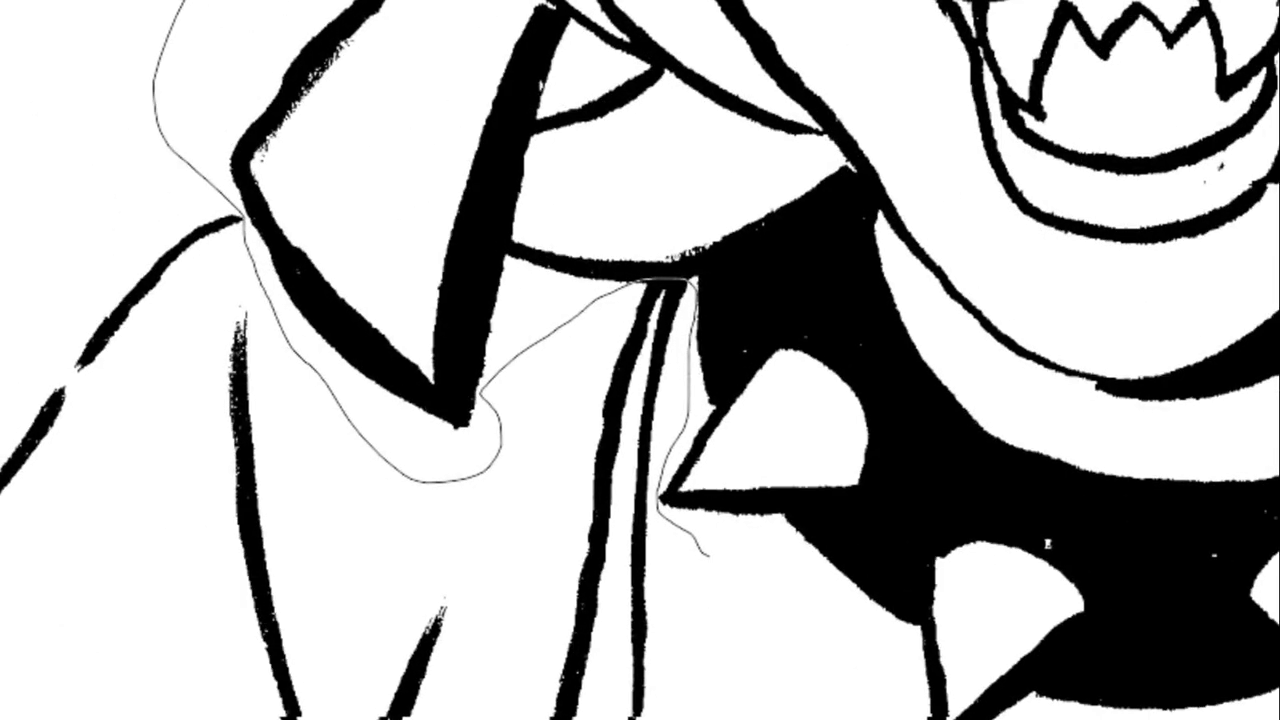
mouse_move(776, 668)
left_mouse_down()
mouse_move(709, 537)
mouse_move(705, 325)
left_mouse_up()
scroll(983, 515, "down", 2)
scroll(1000, 500, "down", 2)
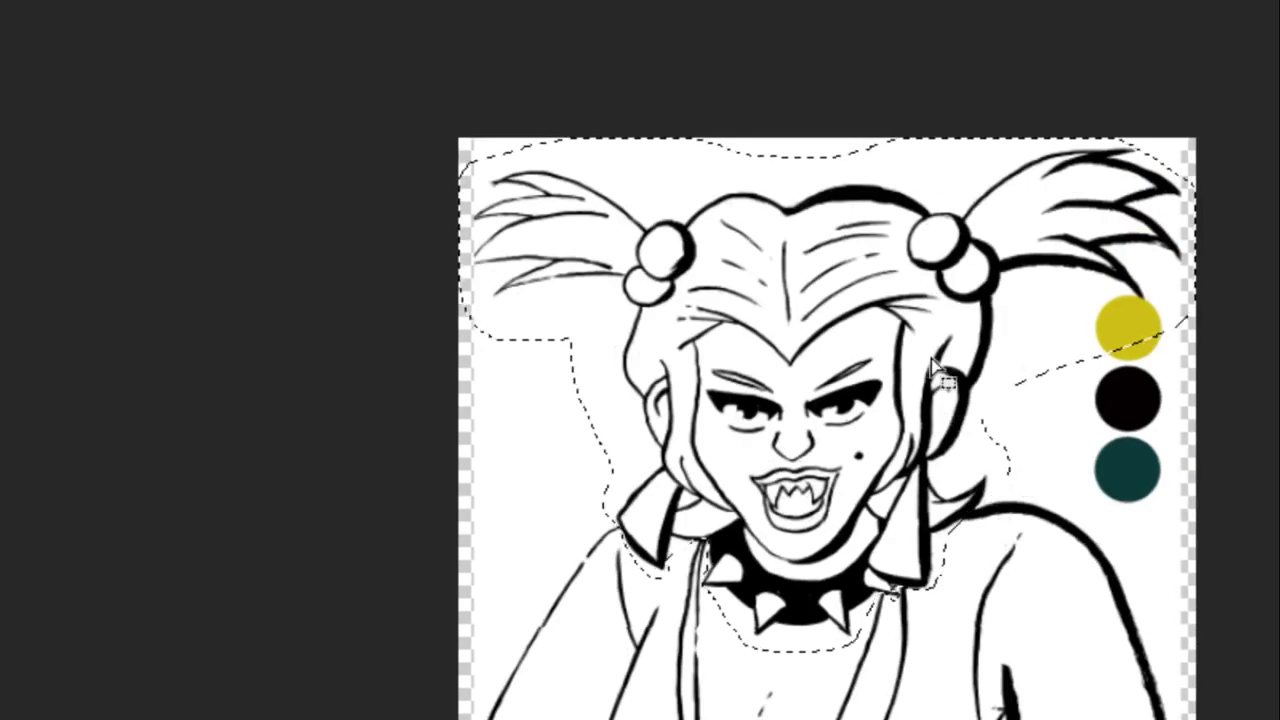
Try enlarging the selected head with Free Transform, then undo and discard the resize.
key("ctrl+t")
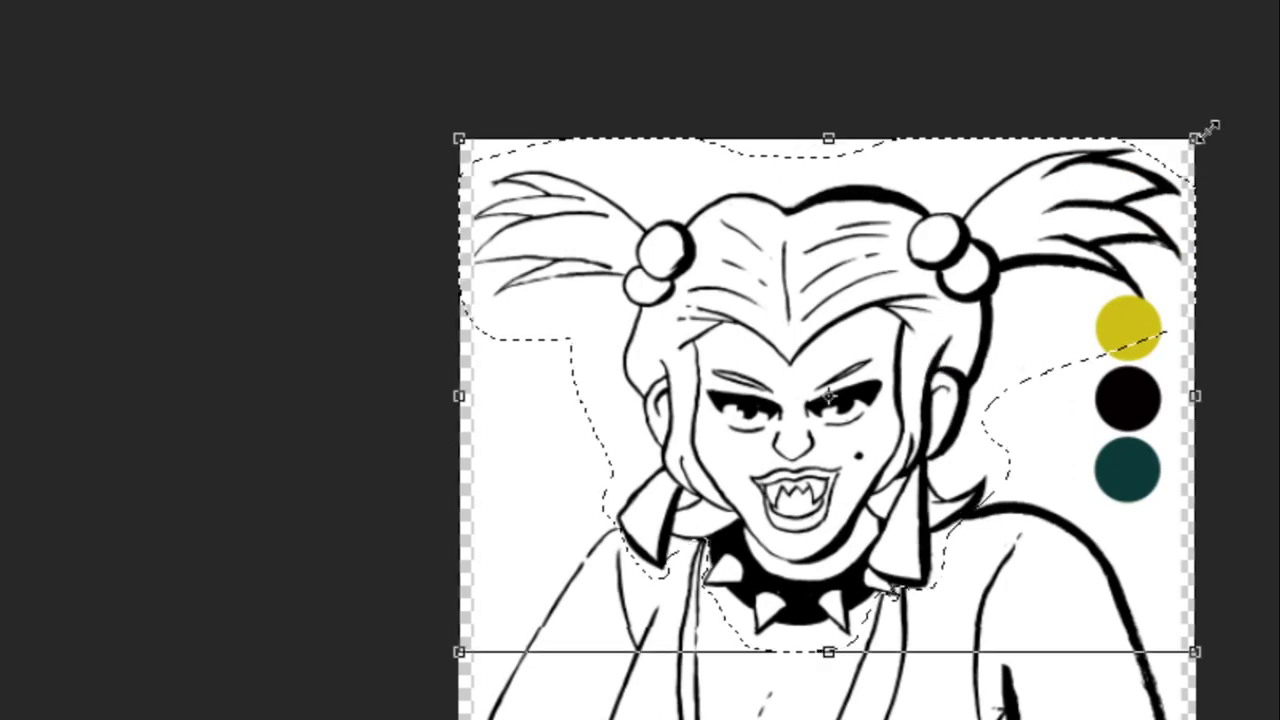
left_click_drag(1210, 130, 1260, 97)
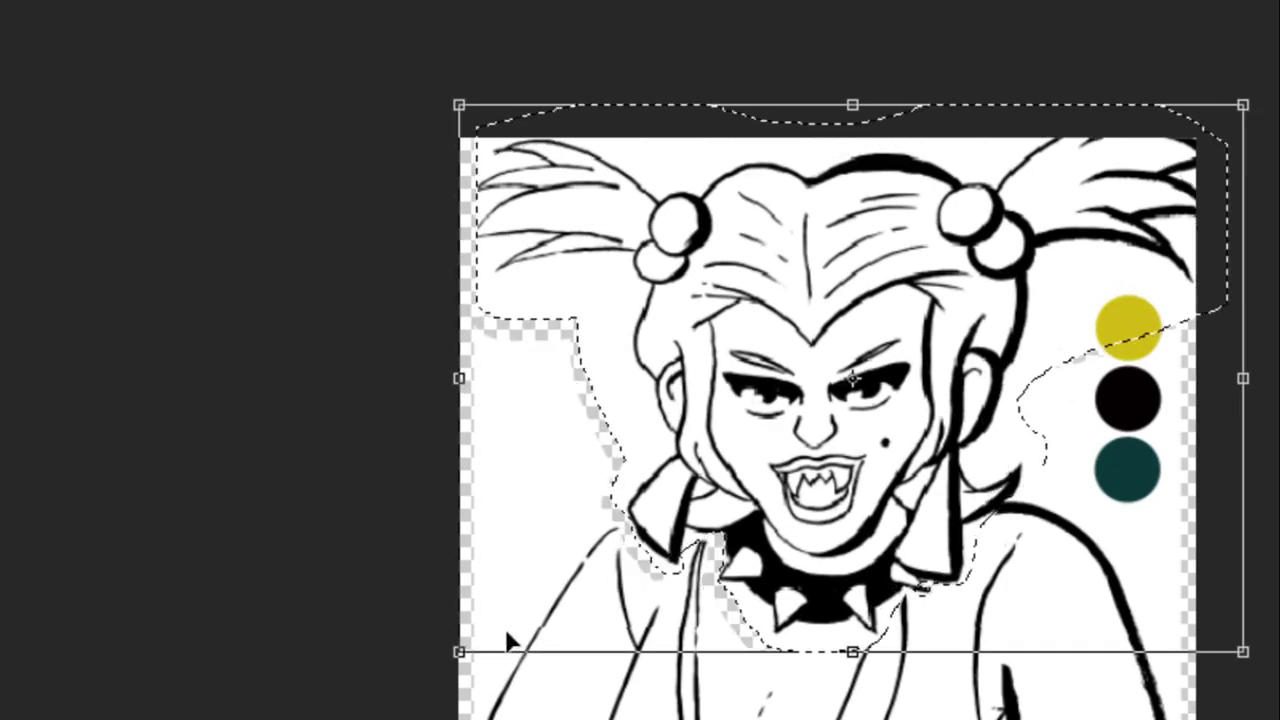
key("ctrl+z")
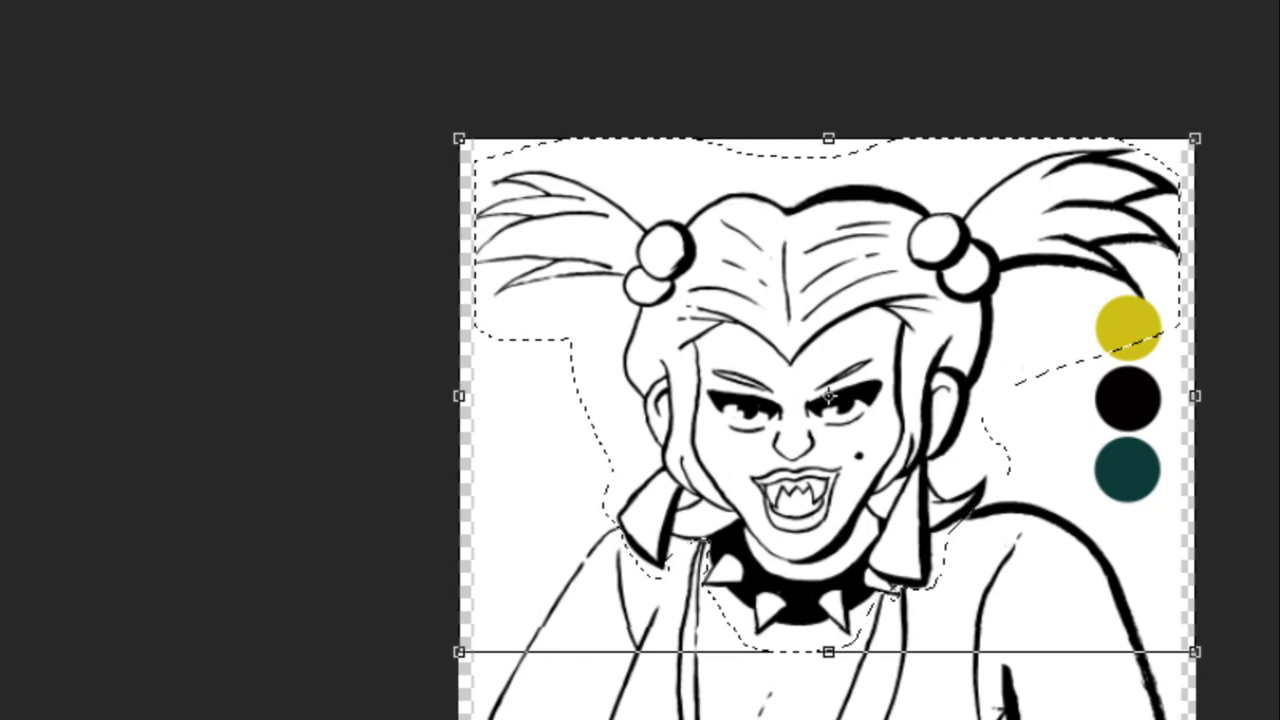
key("b")
left_click(1213, 378)
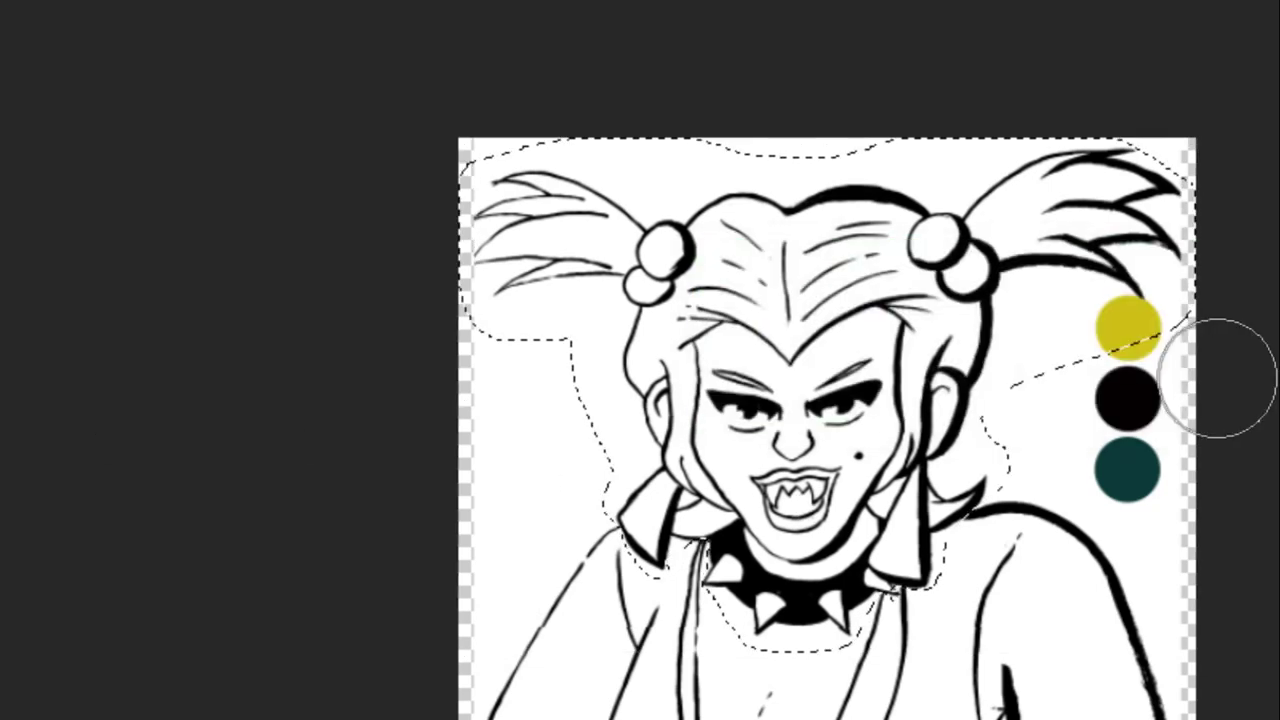
Magic-erase the white background left of the face, right of the hair and above the head.
right_click(2, 430)
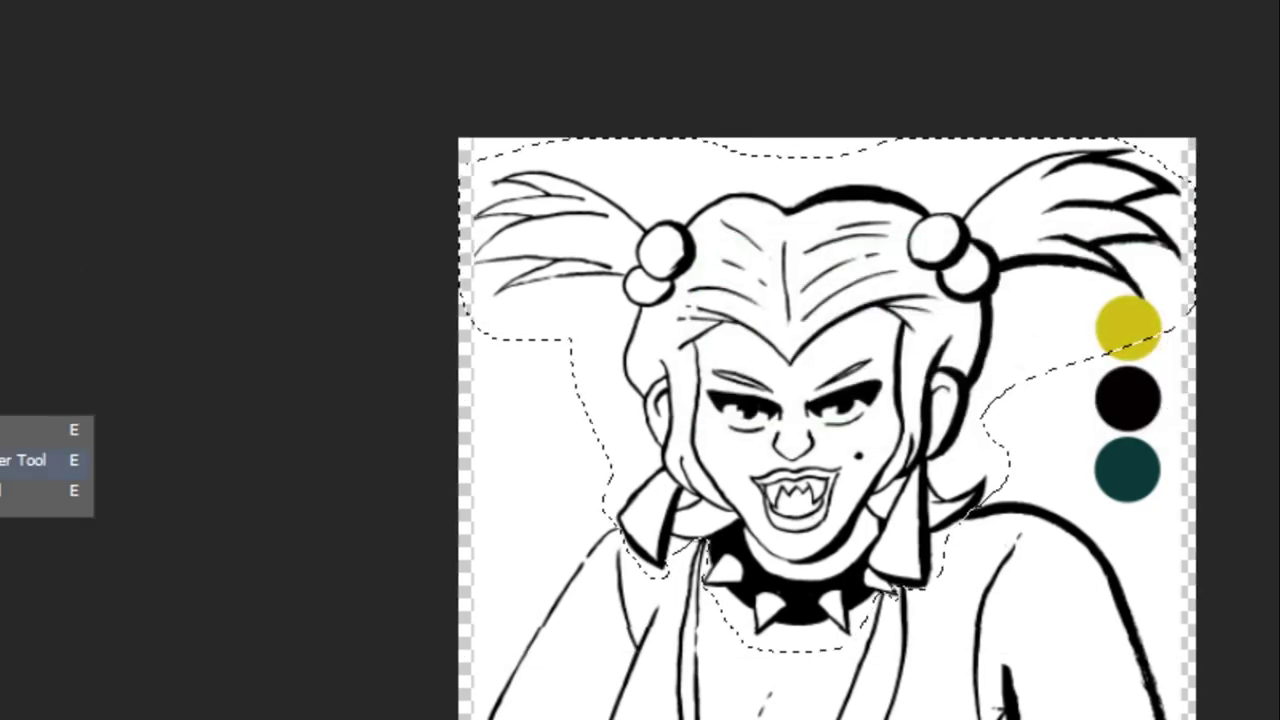
left_click(40, 490)
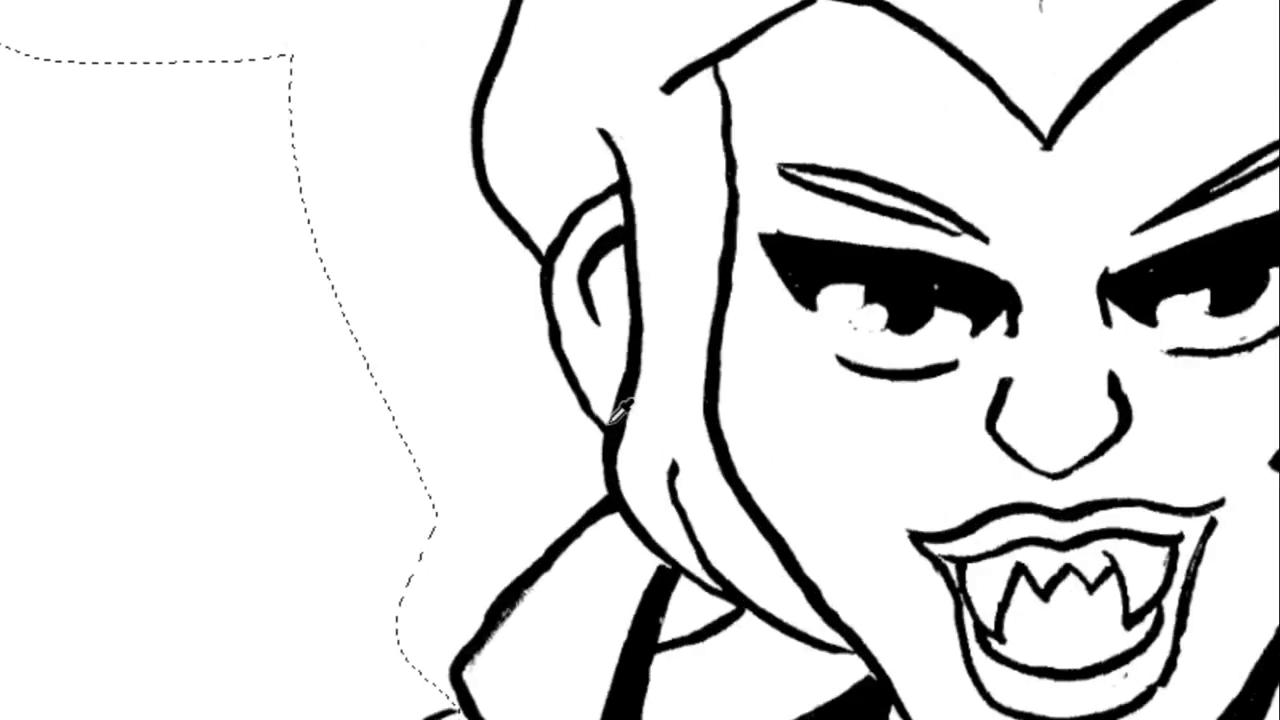
left_click(490, 322)
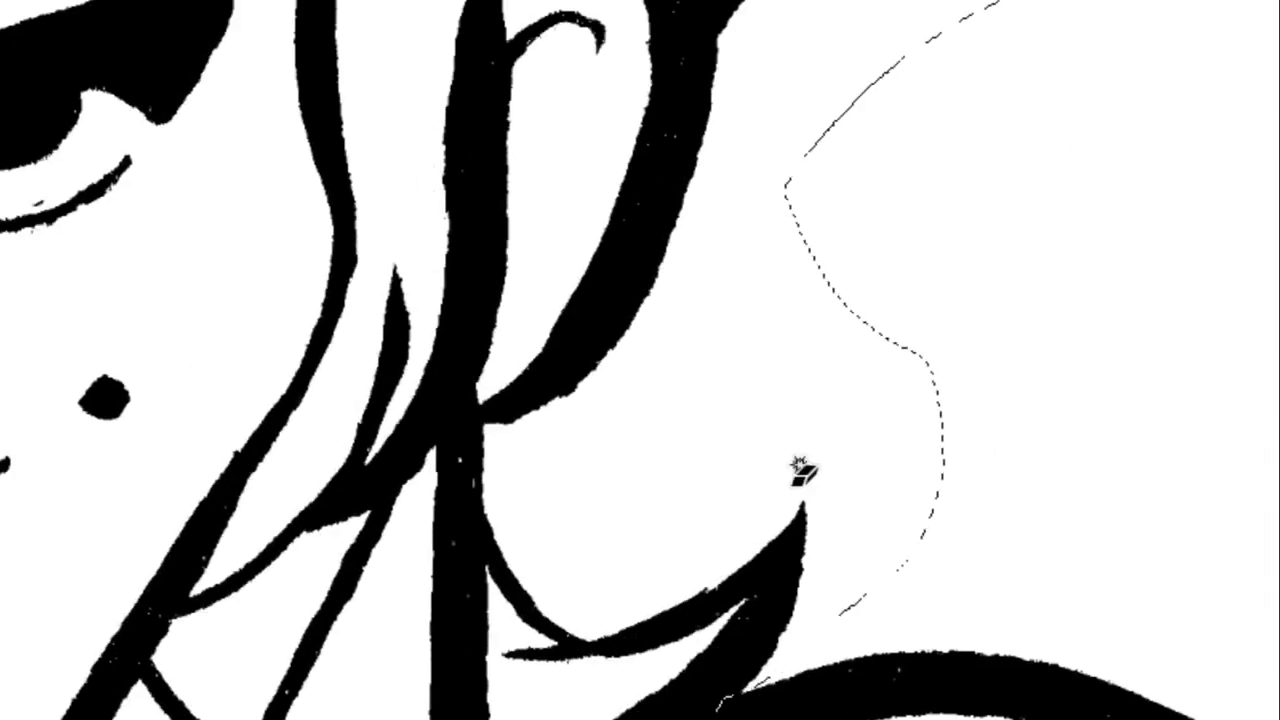
left_click(790, 450)
scroll(845, 300, "up", 10)
scroll(900, 500, "up", 5)
left_click(935, 340)
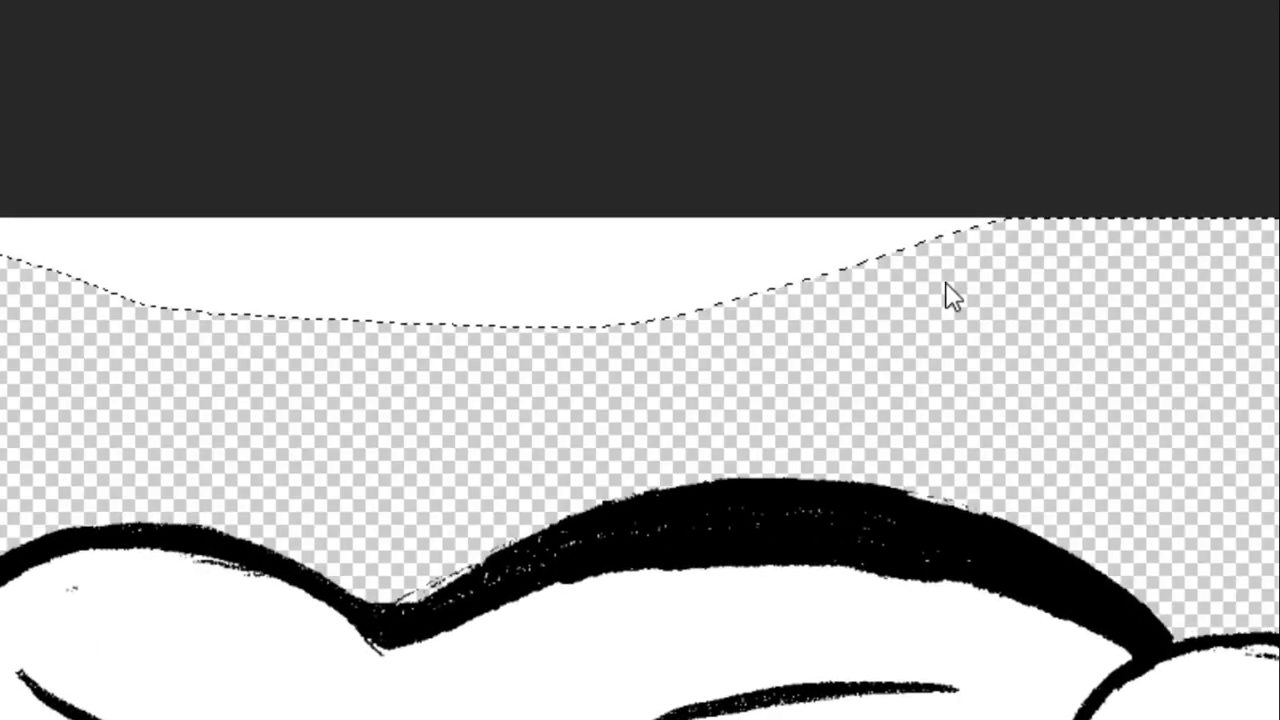
scroll(320, 349, "down", 1)
scroll(57, 500, "up", 3)
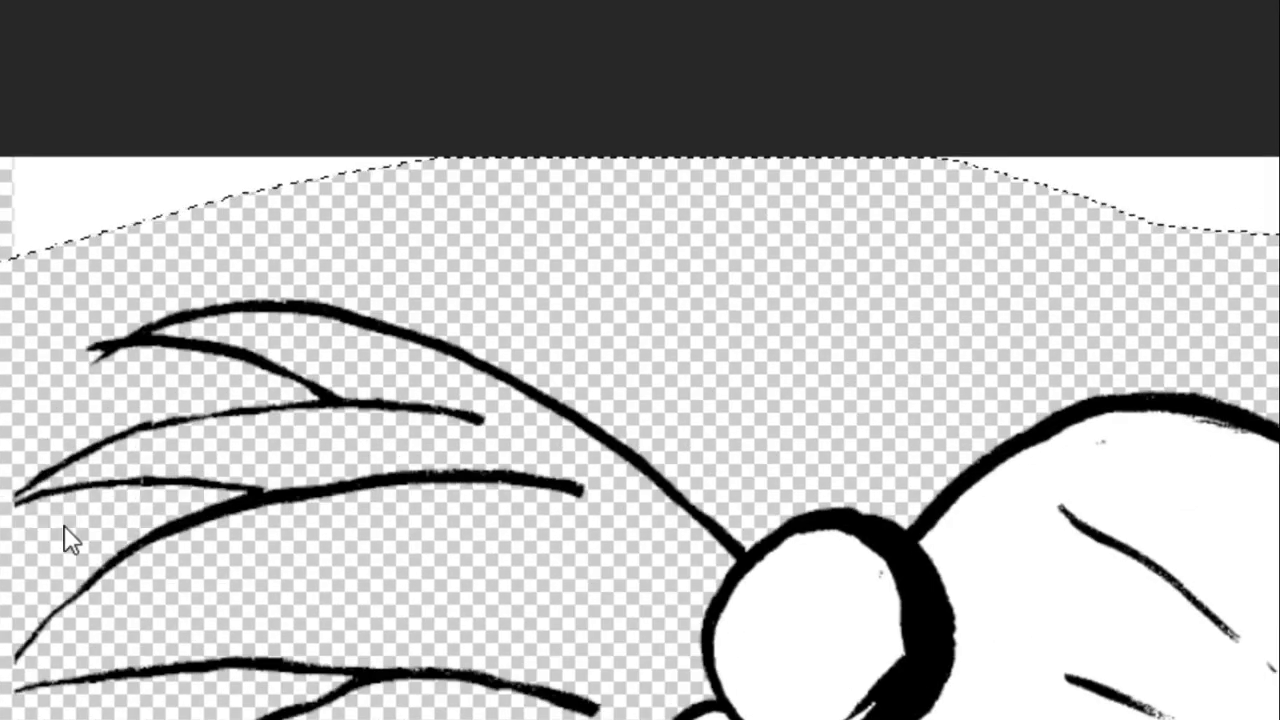
scroll(565, 430, "down", 4)
scroll(580, 403, "down", 1)
scroll(580, 403, "up", 2)
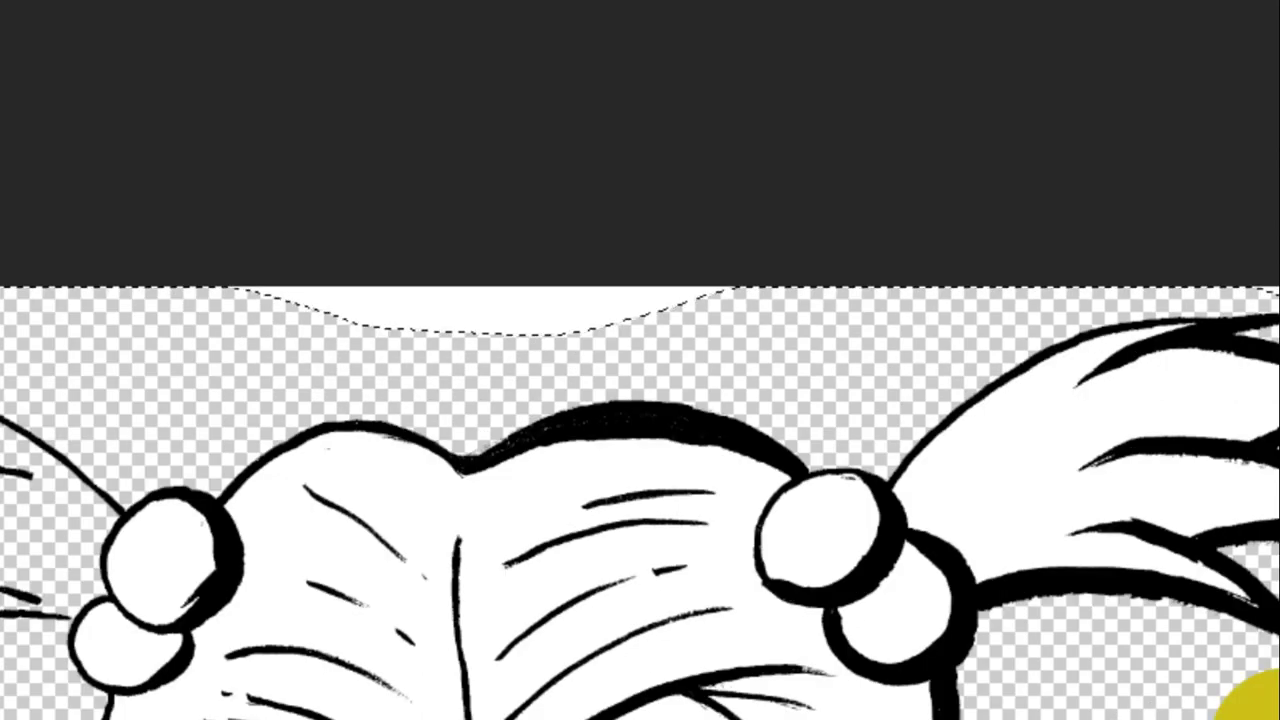
scroll(580, 403, "down", 4)
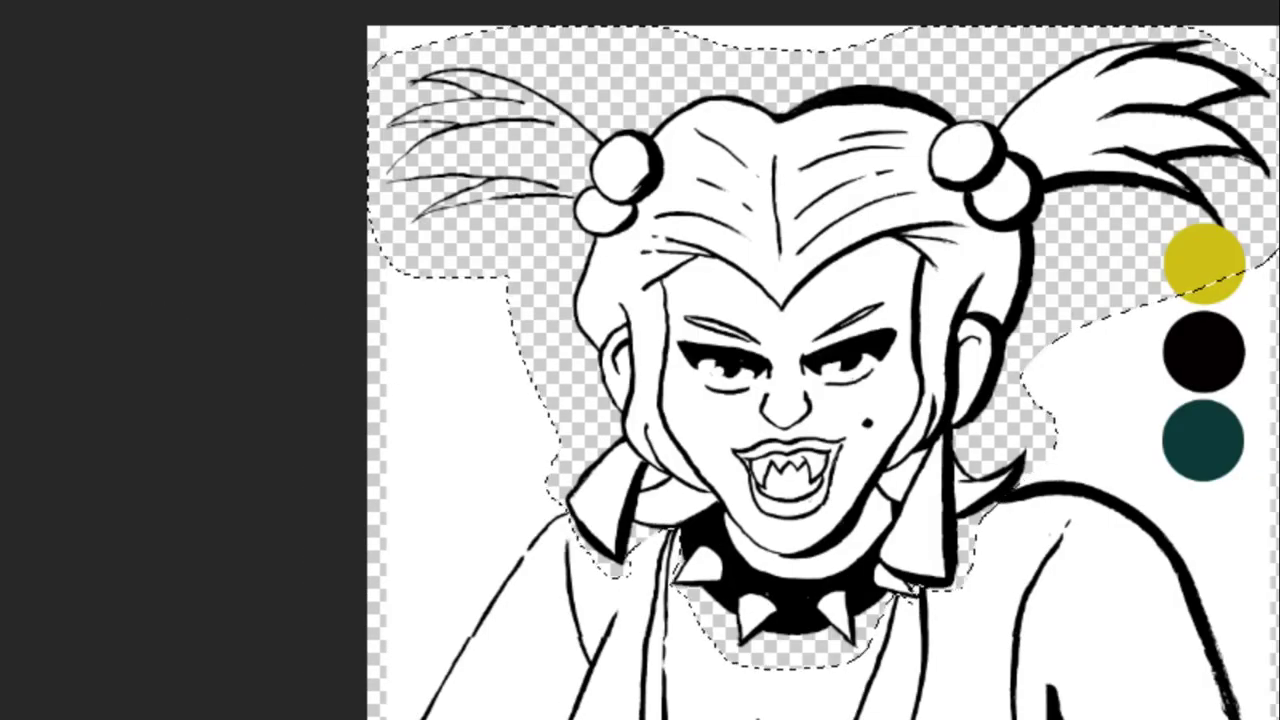
Attempt a Free Transform enlargement of the head, then discard it to restore the original size.
key("ctrl+t")
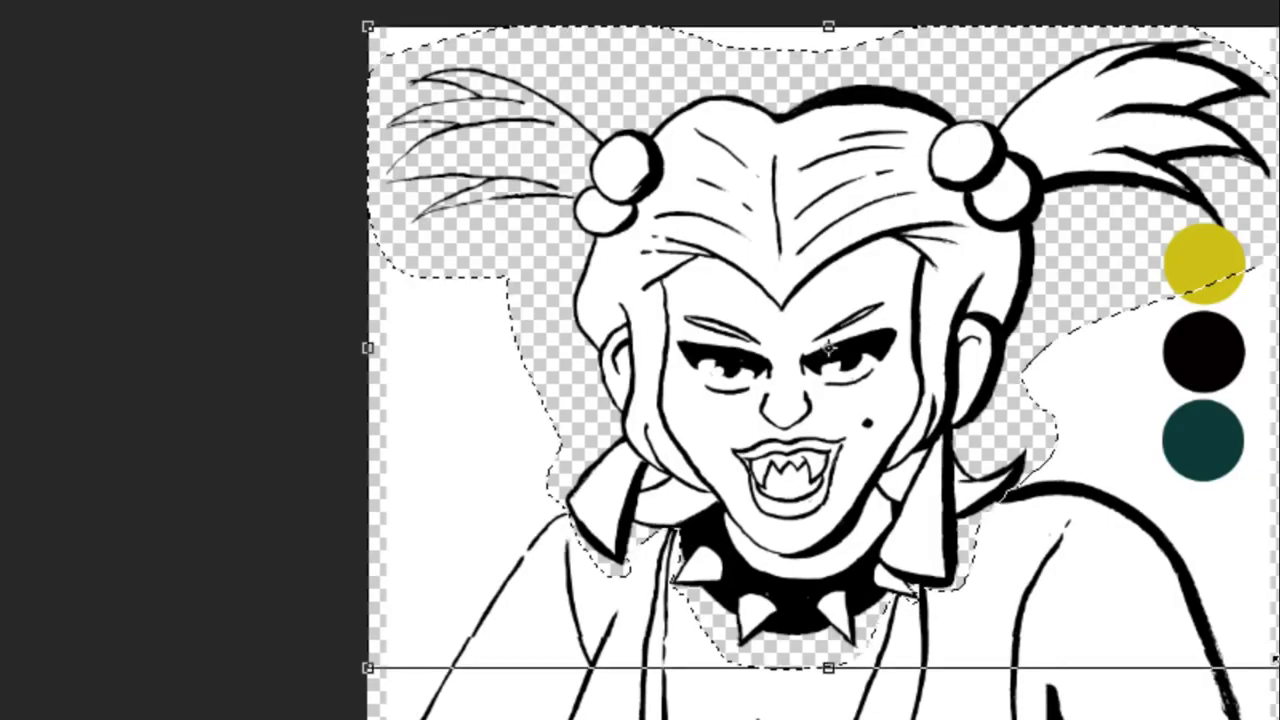
left_click_drag(1270, 658, 1279, 719)
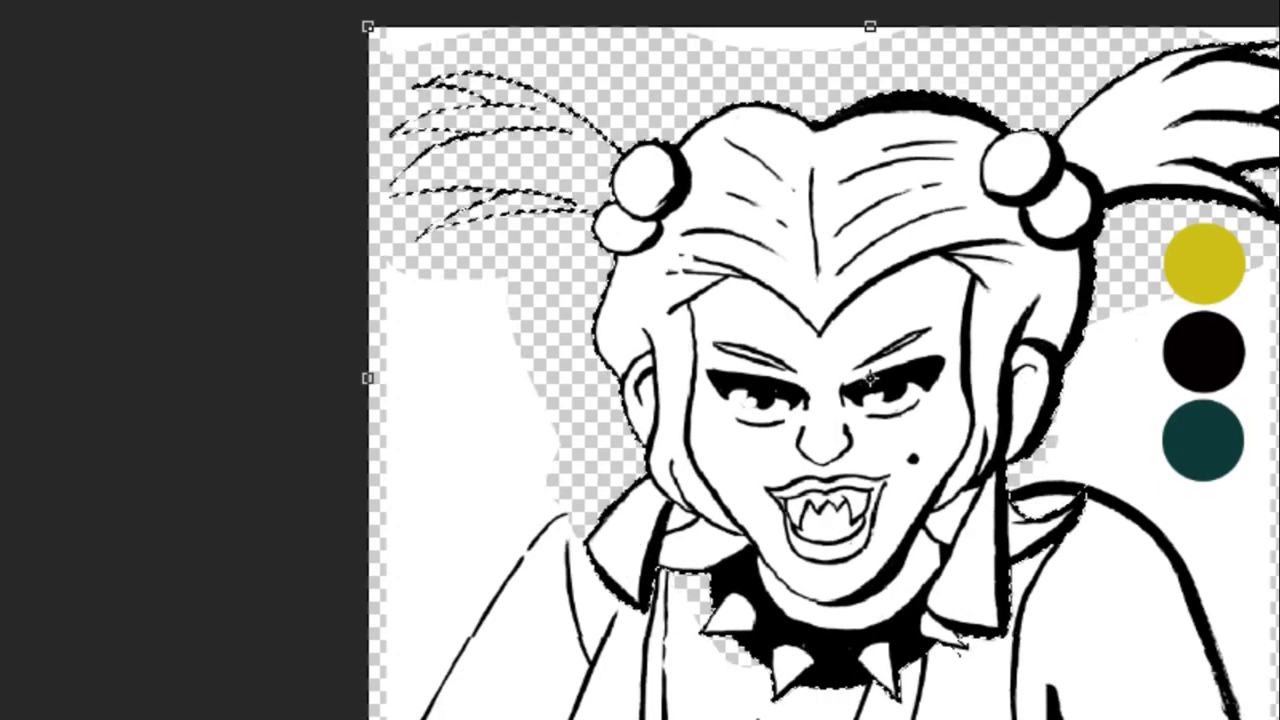
key("b")
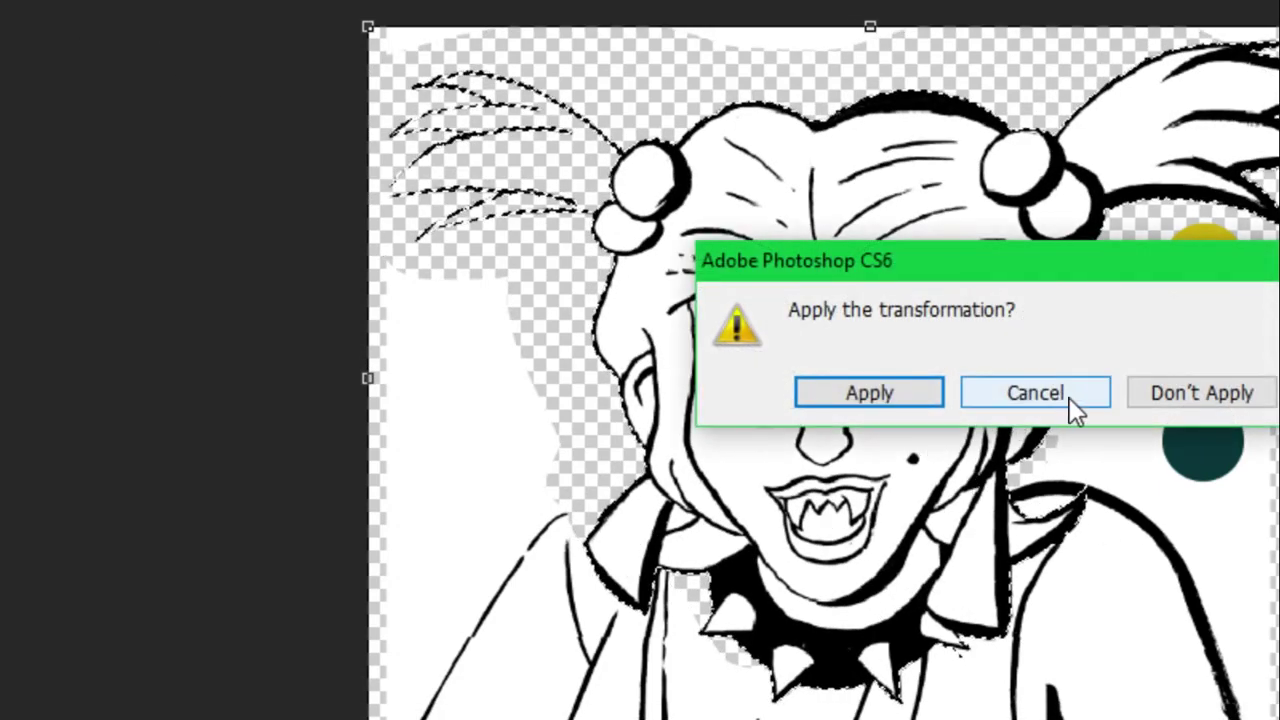
left_click(1175, 398)
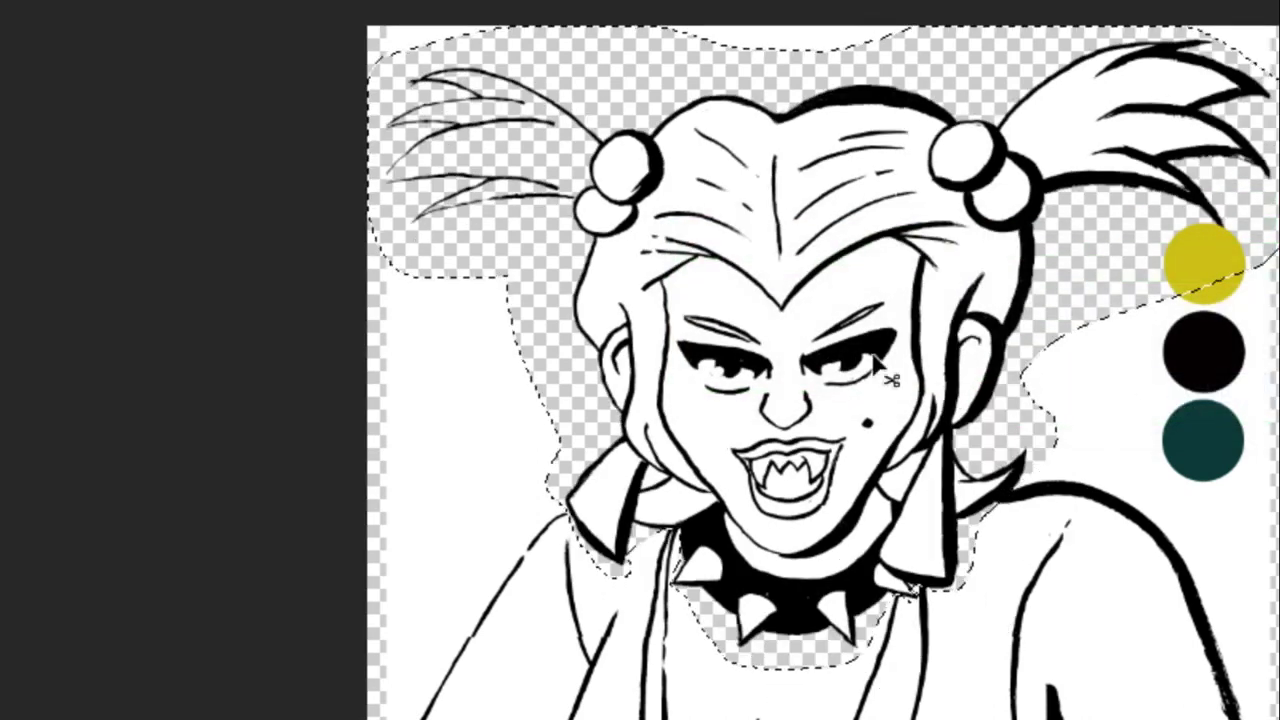
Scale the head up about 9% then 3% more, moving it up and left.
key("ctrl+t")
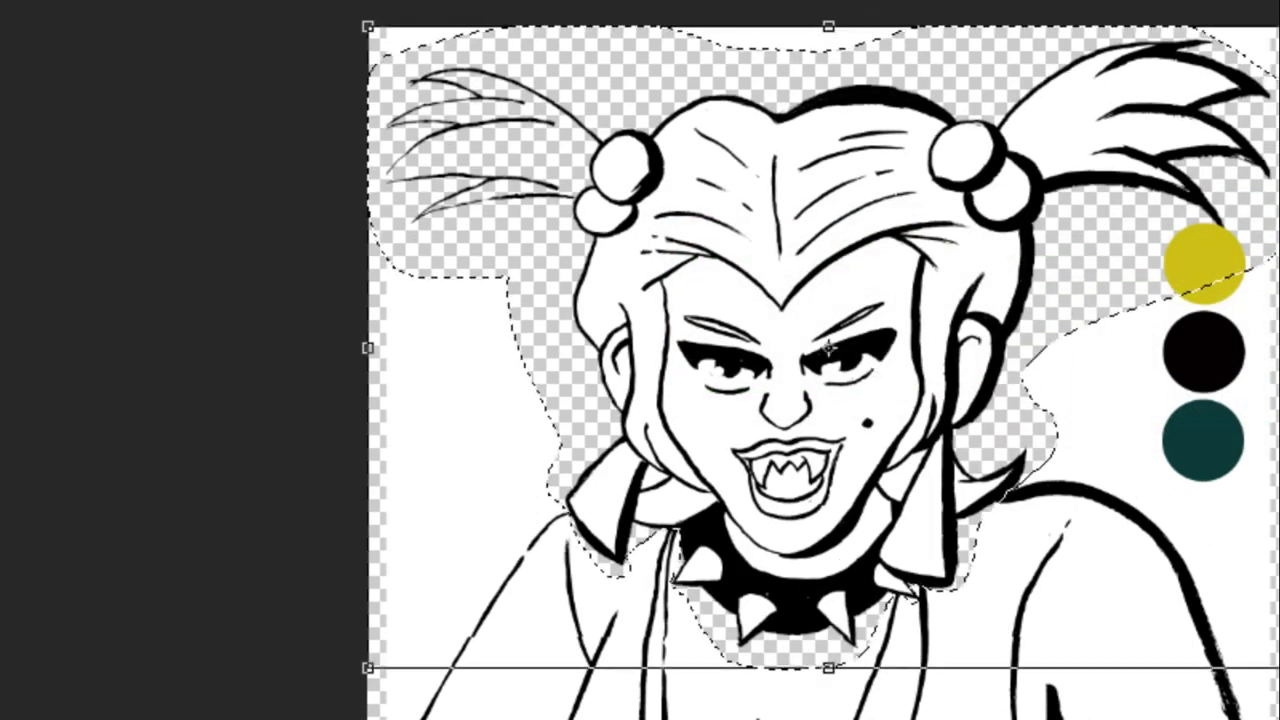
left_click_drag(828, 667, 871, 719)
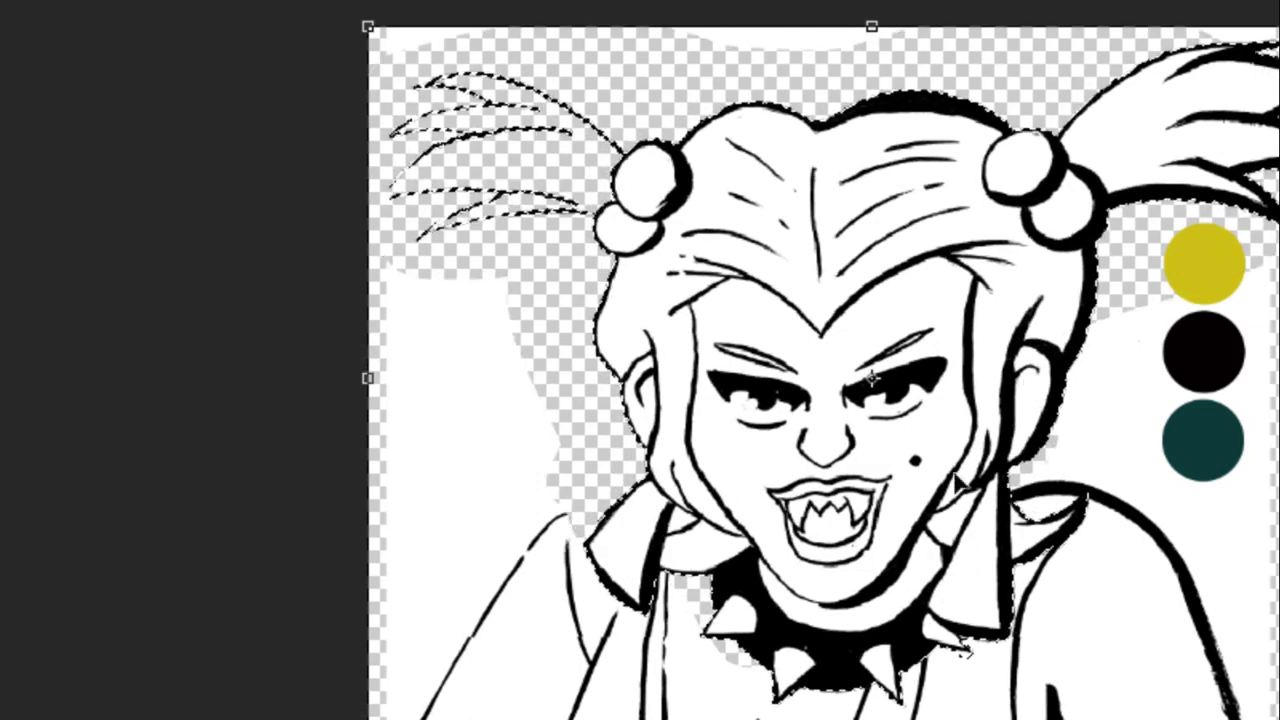
left_click_drag(954, 479, 891, 456)
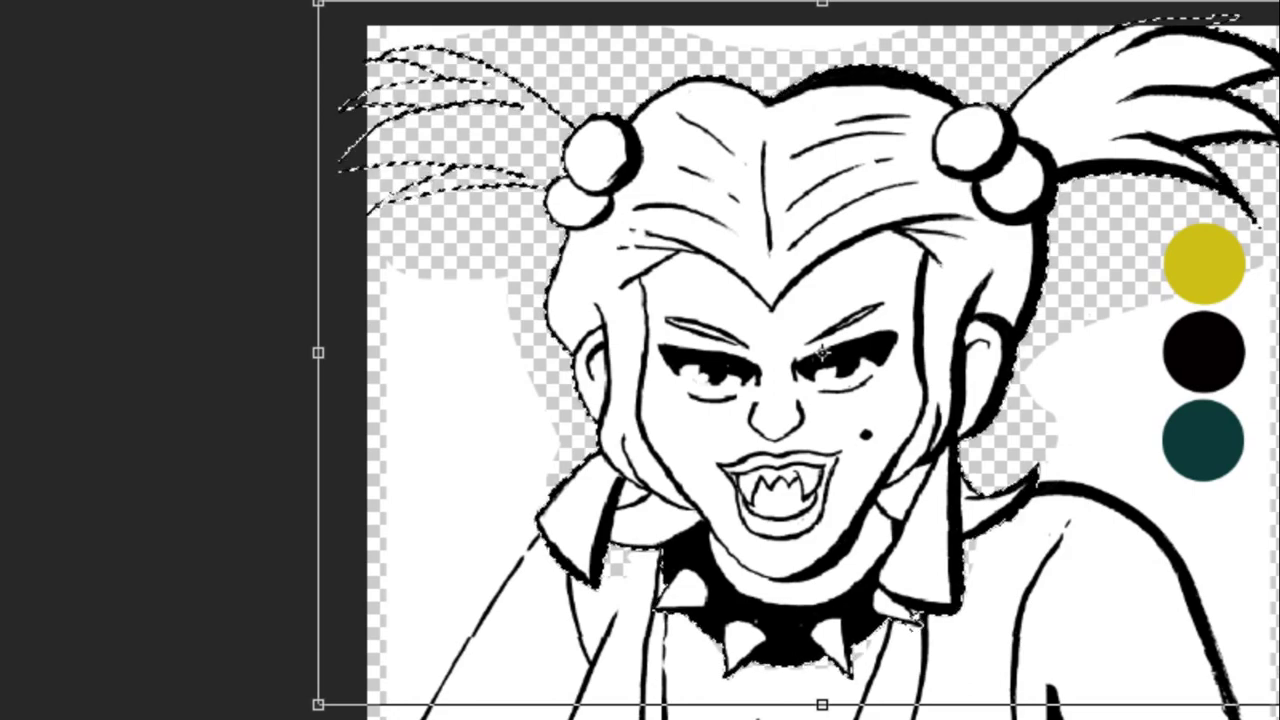
left_click_drag(1279, 704, 1279, 709)
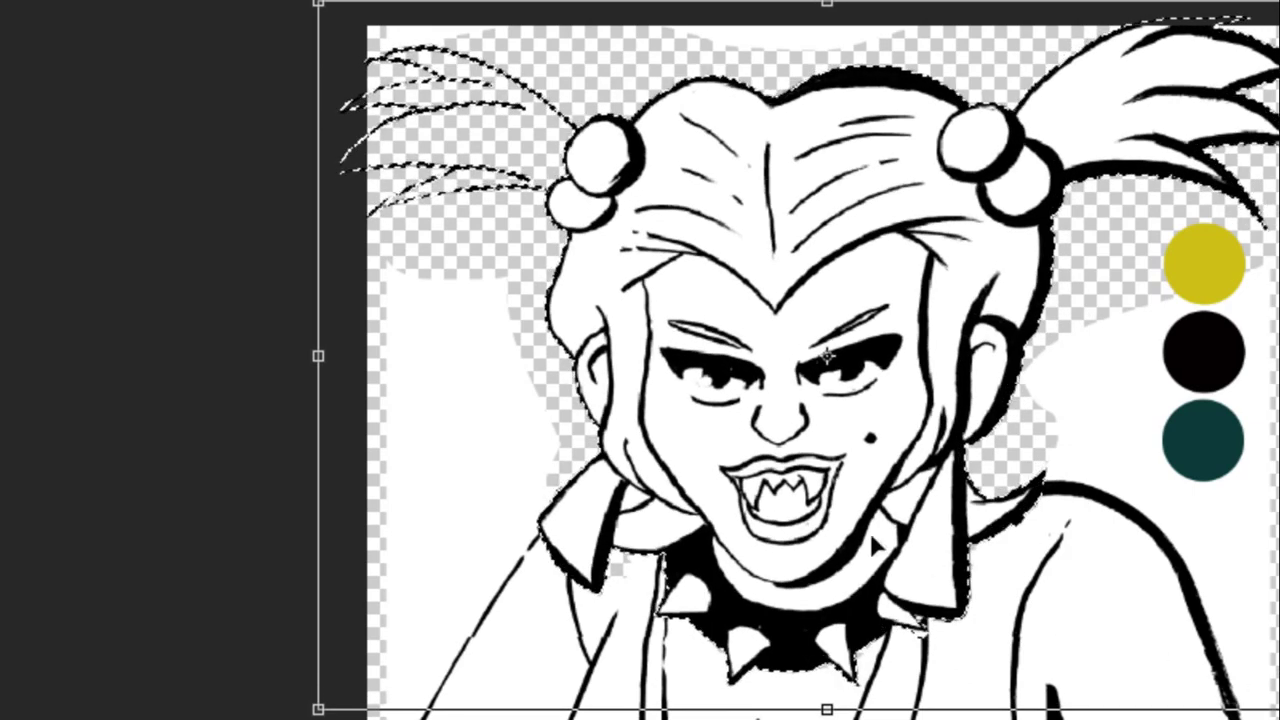
left_click_drag(873, 543, 873, 560)
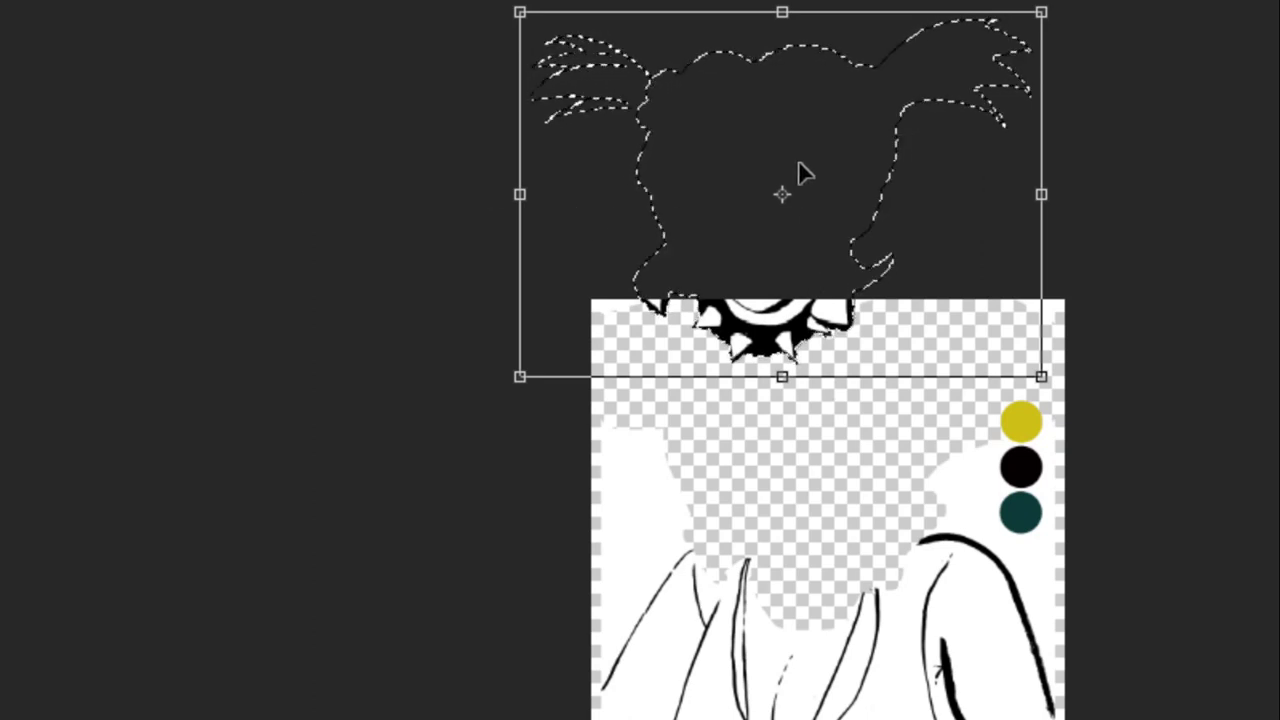
Move the head down onto the canvas, set the pivot at the eye and lift it to reveal the collar.
mouse_move(806, 171)
left_mouse_down()
mouse_move(818, 290)
mouse_move(810, 455)
left_mouse_up()
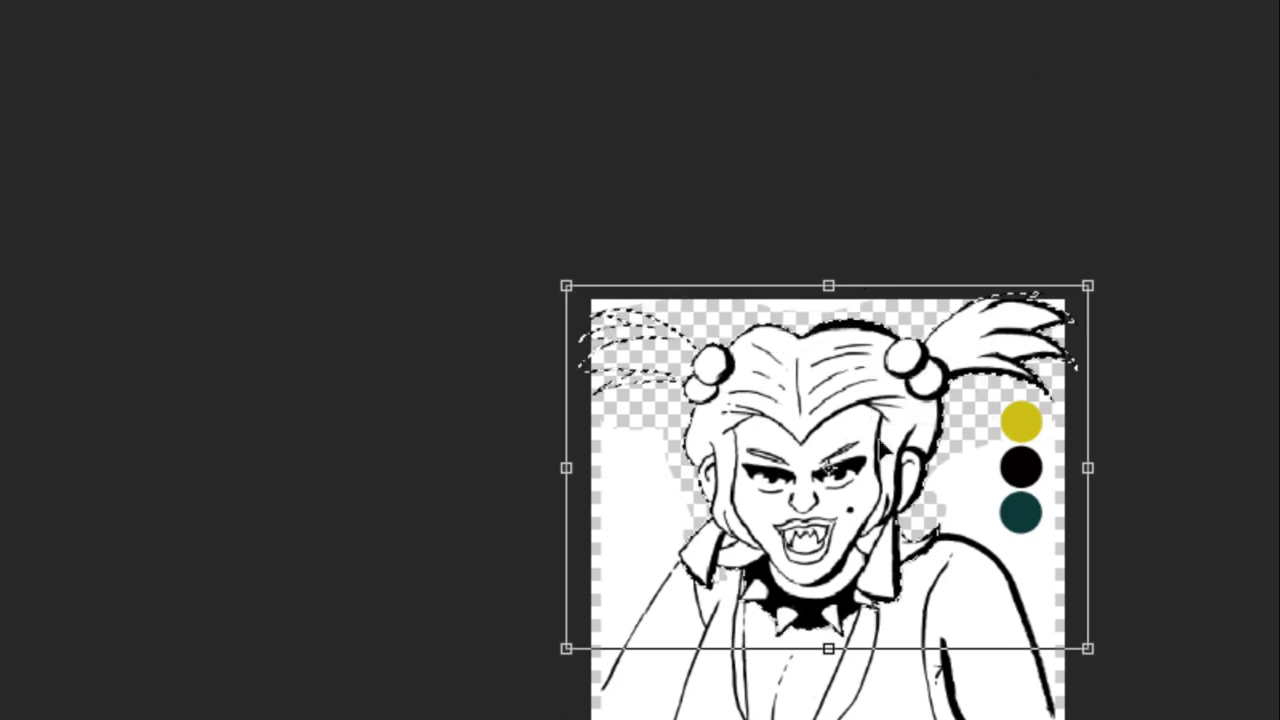
scroll(897, 445, "up", 2)
scroll(897, 445, "up", 2)
scroll(897, 445, "up", 1)
left_click_drag(828, 312, 830, 345)
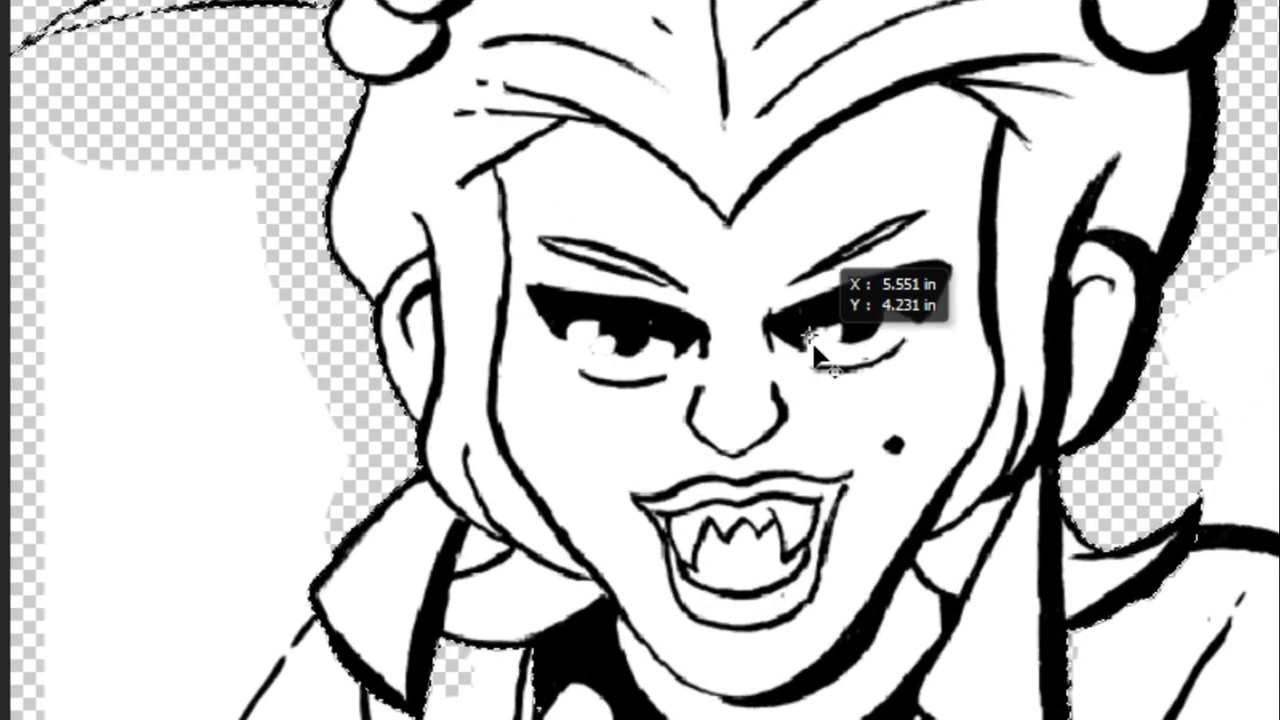
left_click_drag(862, 407, 862, 322)
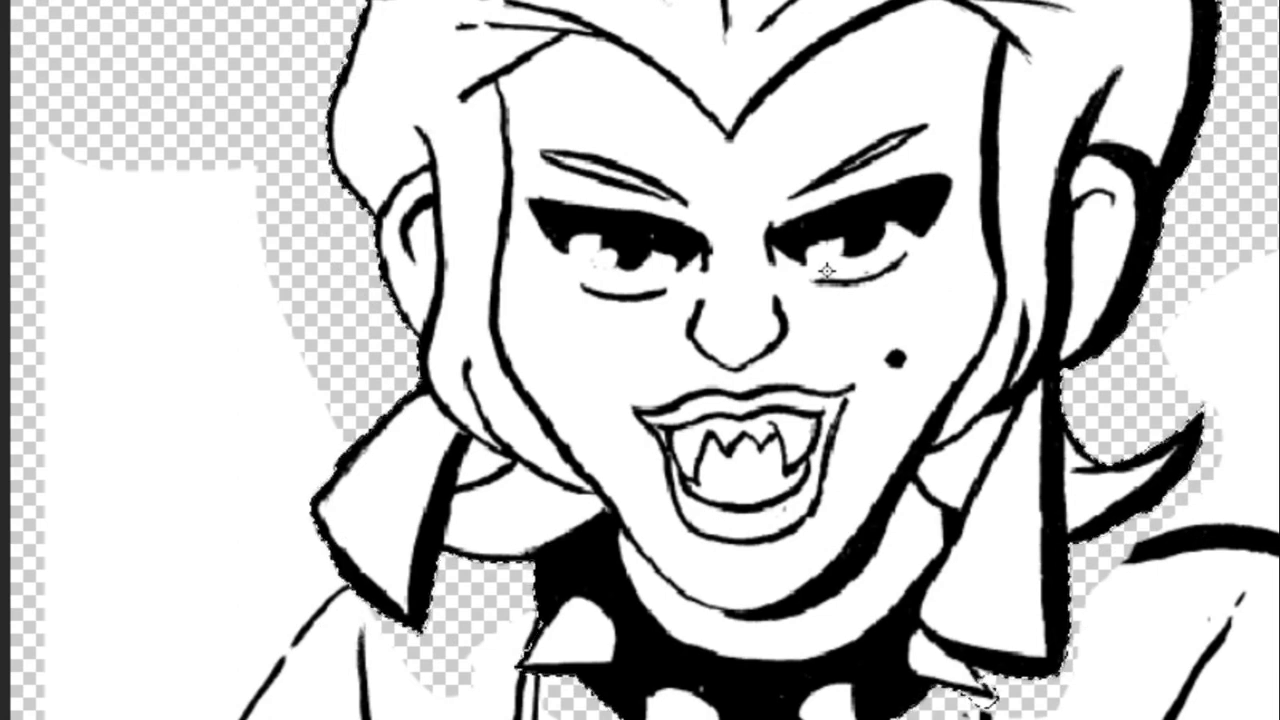
Start a fresh transform, scale the head up and shift it up-left over the body.
key("ctrl+t")
key("ctrl+minus")
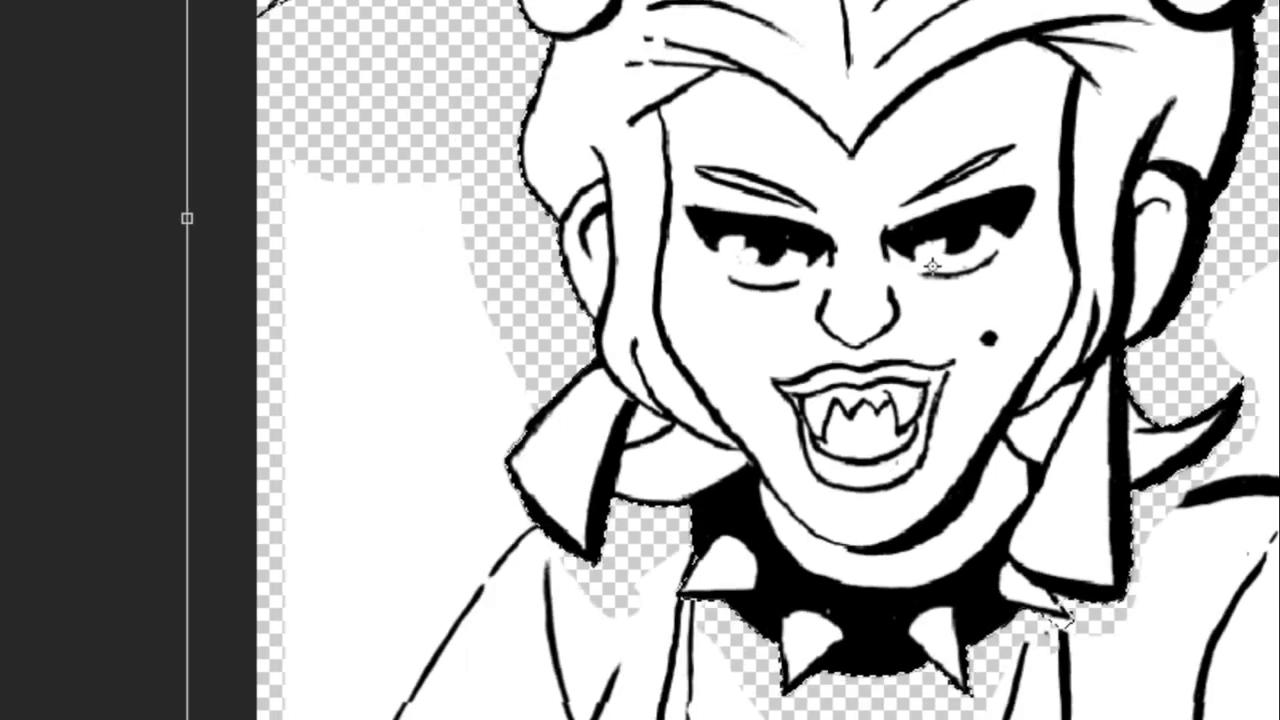
key("ctrl+minus")
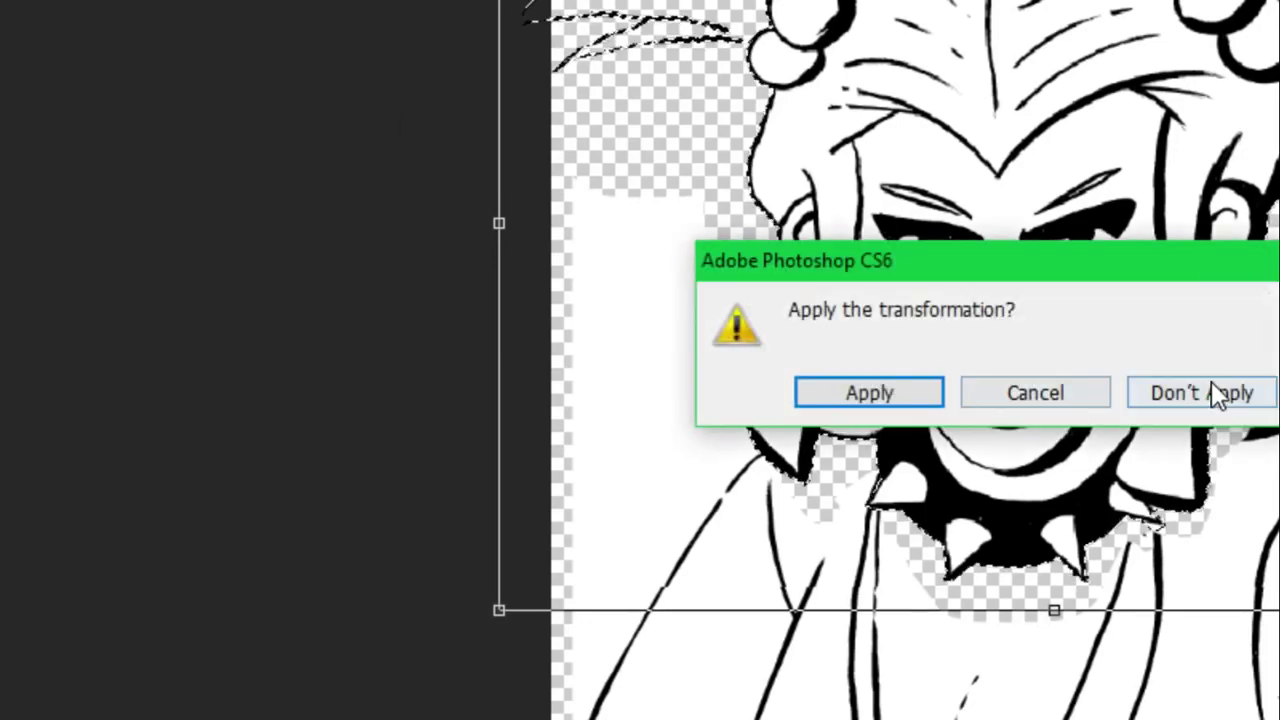
left_click(1213, 393)
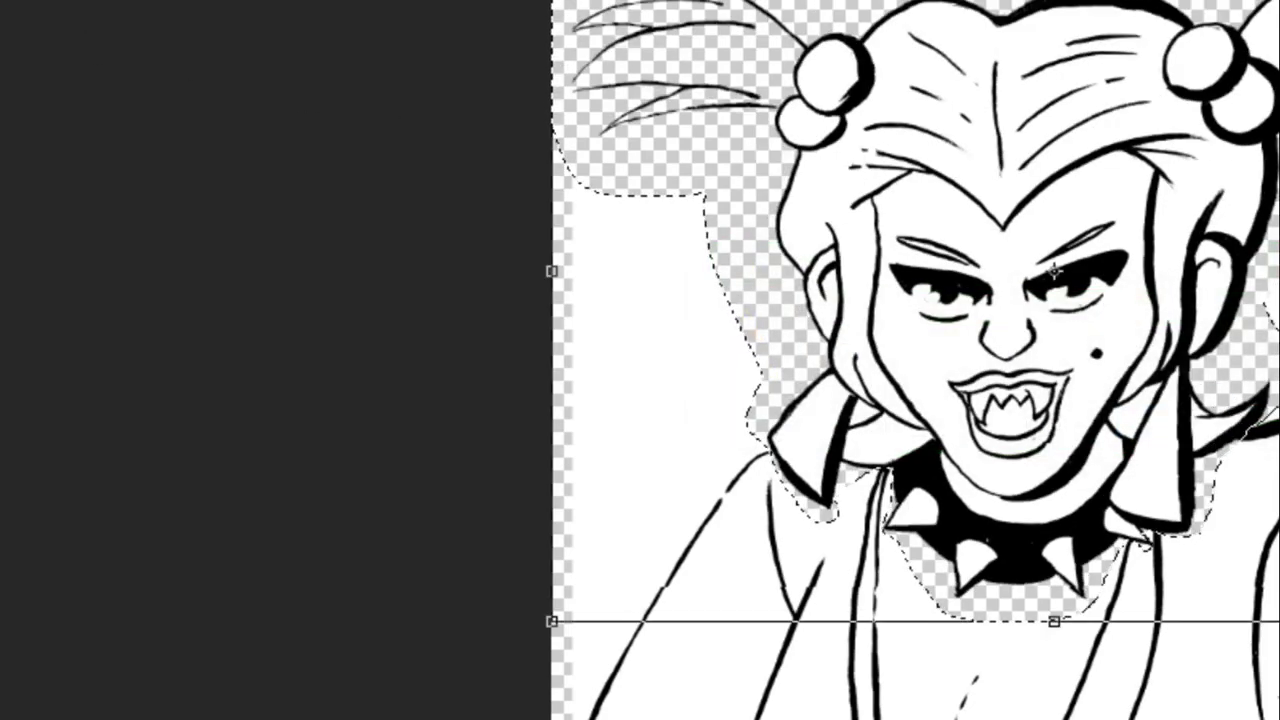
left_click_drag(1054, 621, 1113, 703)
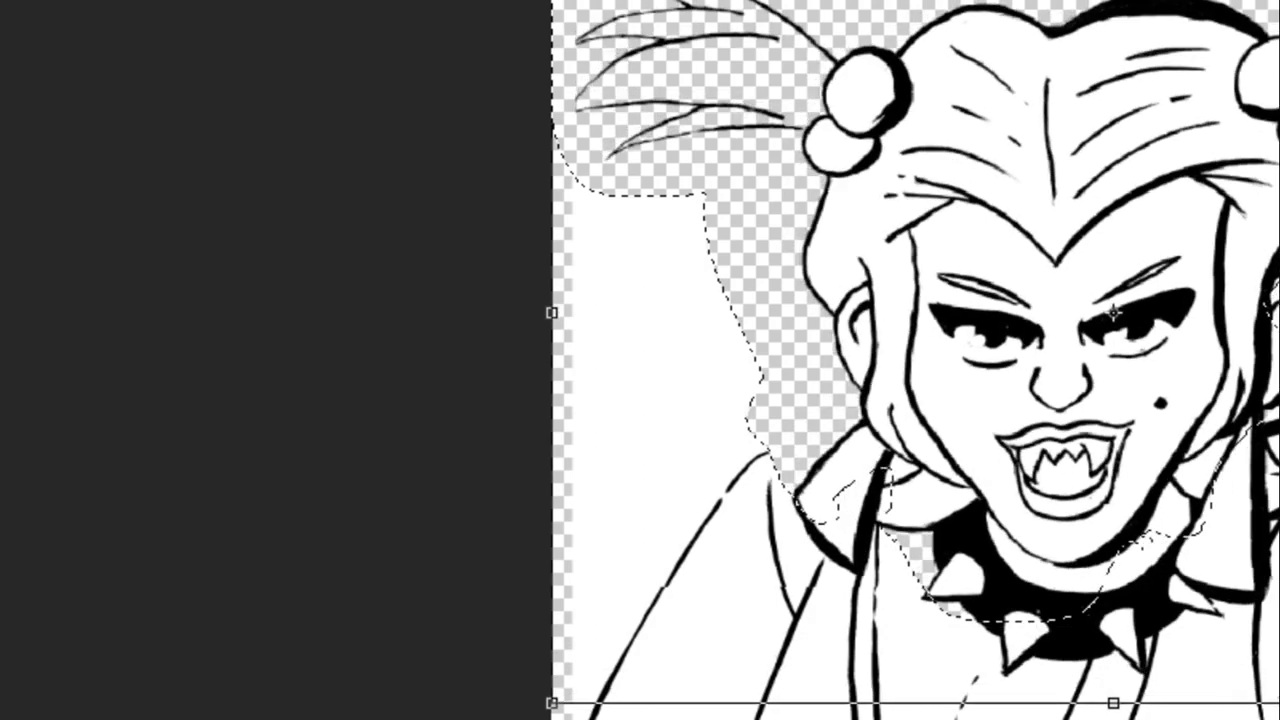
left_click_drag(1244, 425, 1168, 370)
key("ctrl+0")
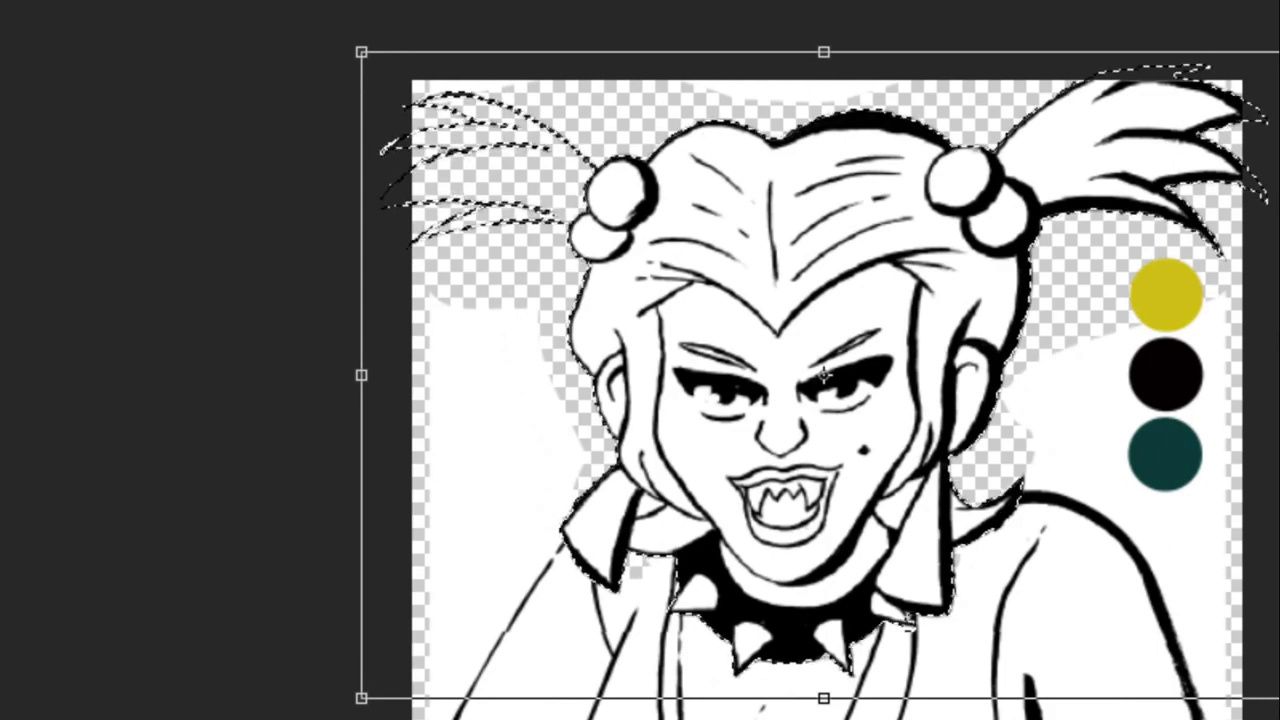
Fine-tune the head about 2% larger with small nudges, then apply the transformation.
left_click_drag(868, 490, 878, 490)
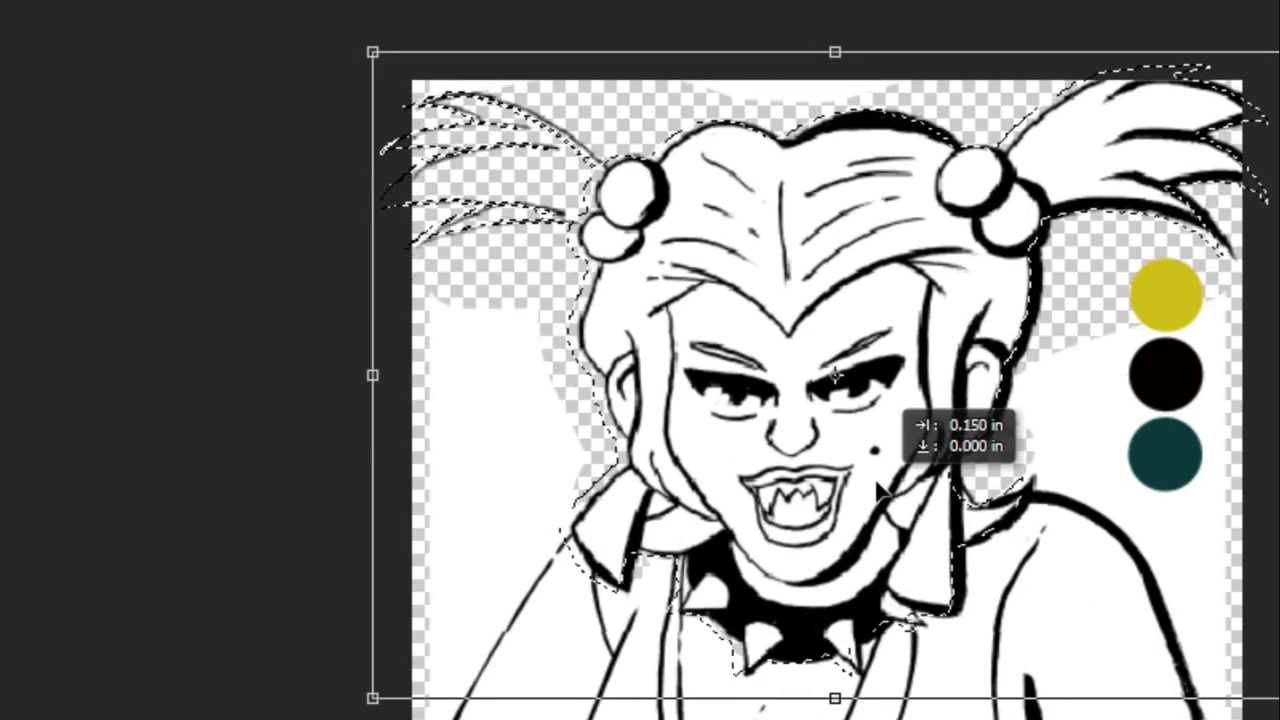
left_click_drag(835, 698, 846, 712)
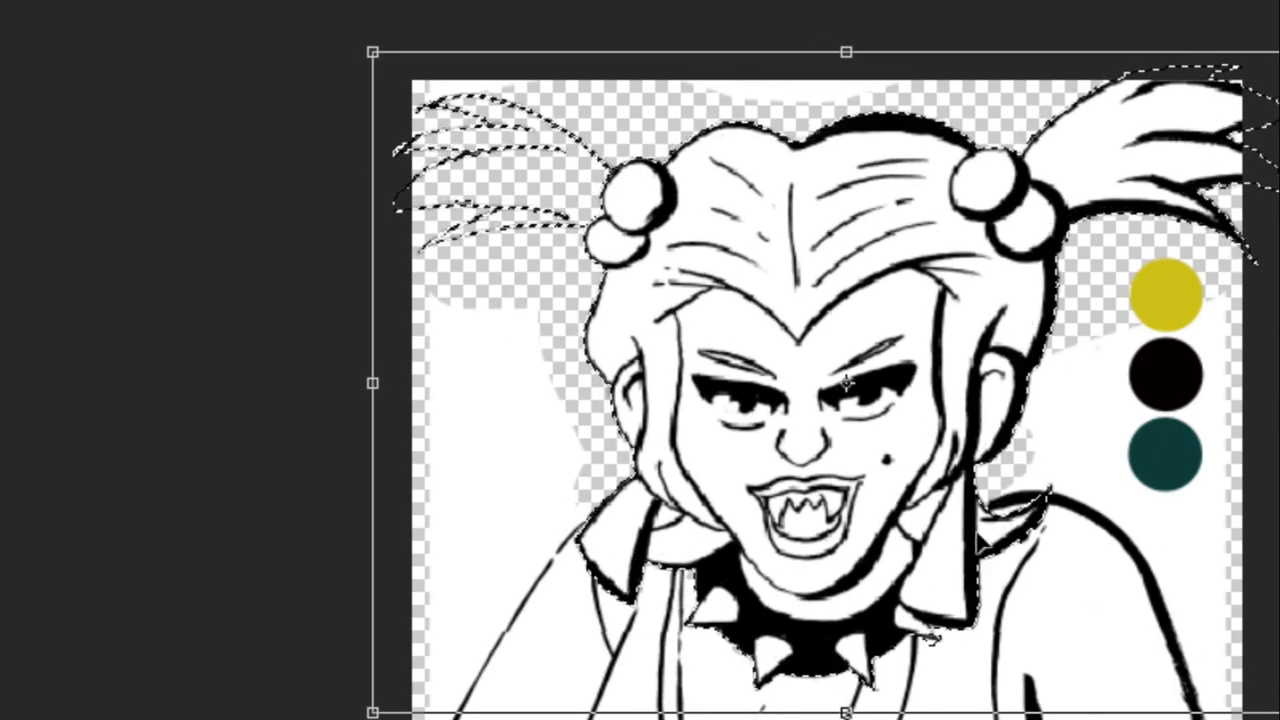
left_click_drag(867, 459, 855, 452)
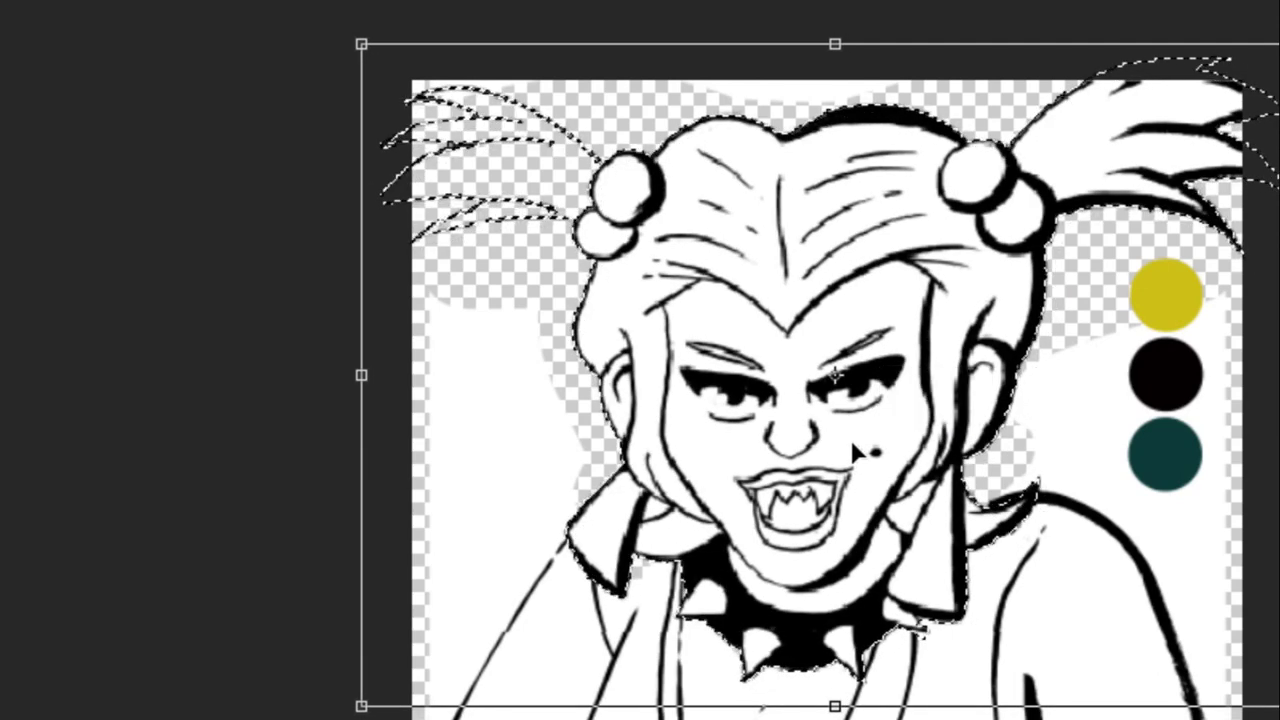
left_click_drag(852, 452, 846, 452)
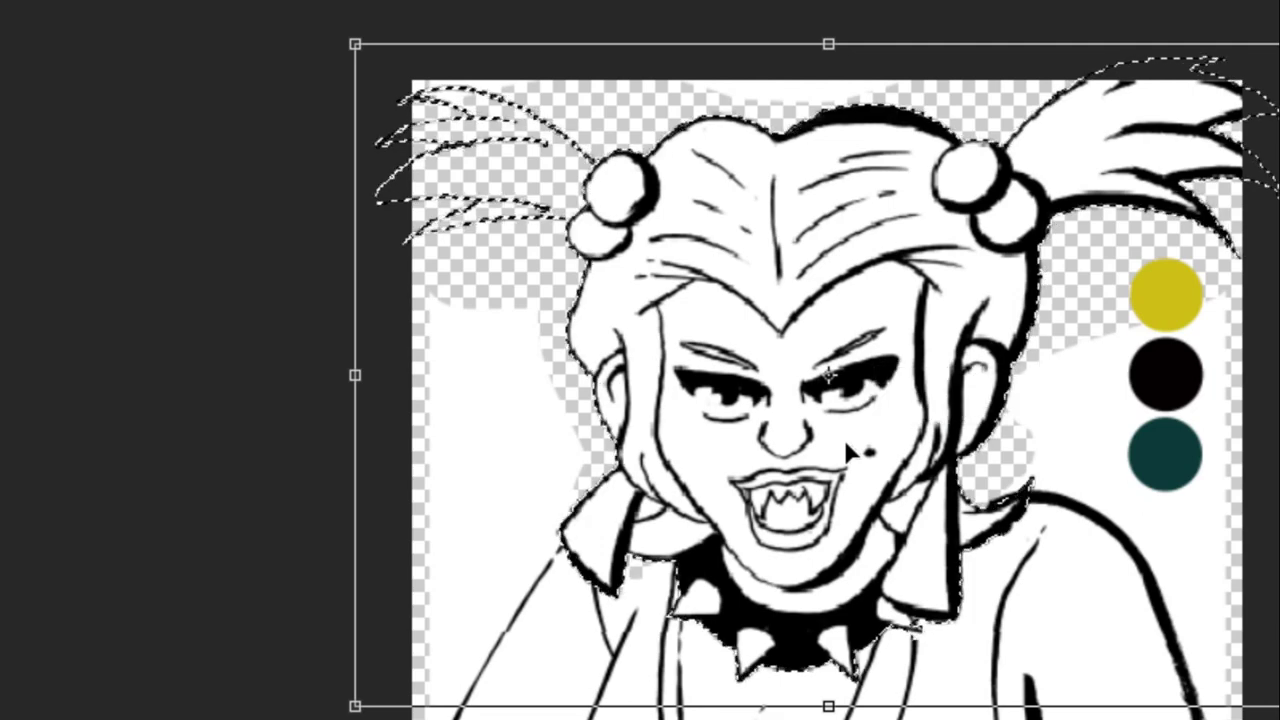
key("b")
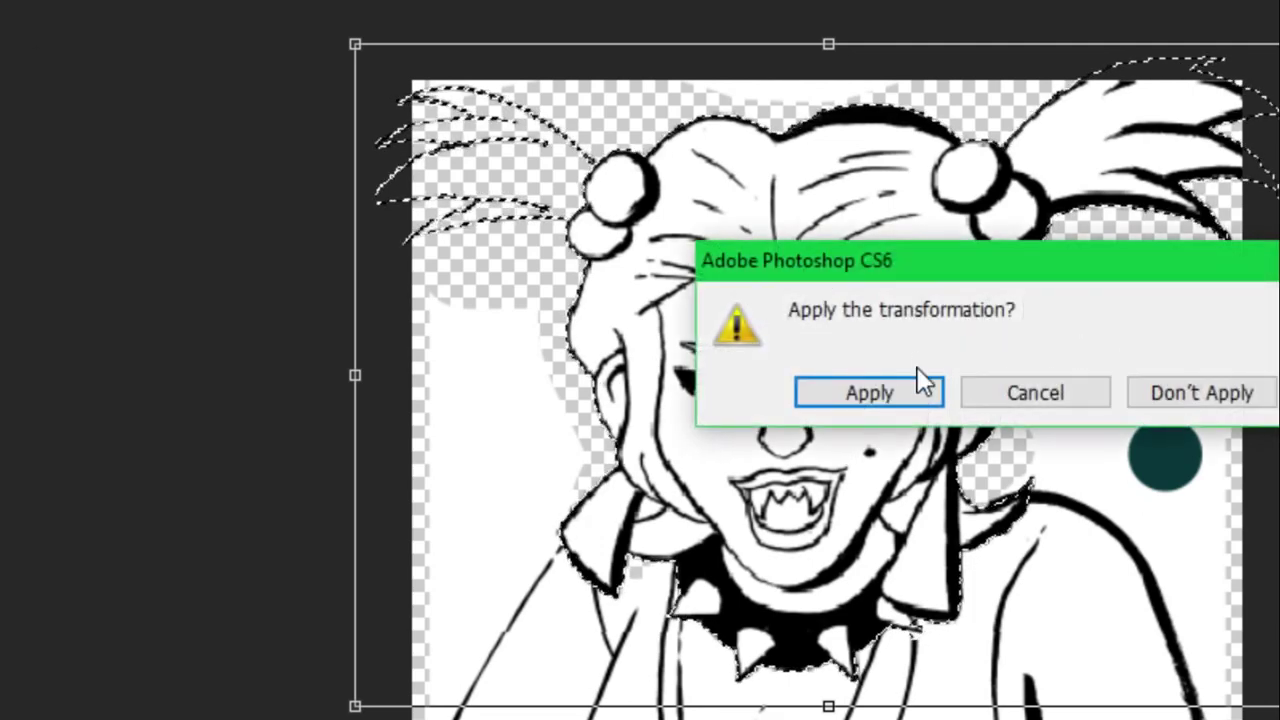
left_click(917, 376)
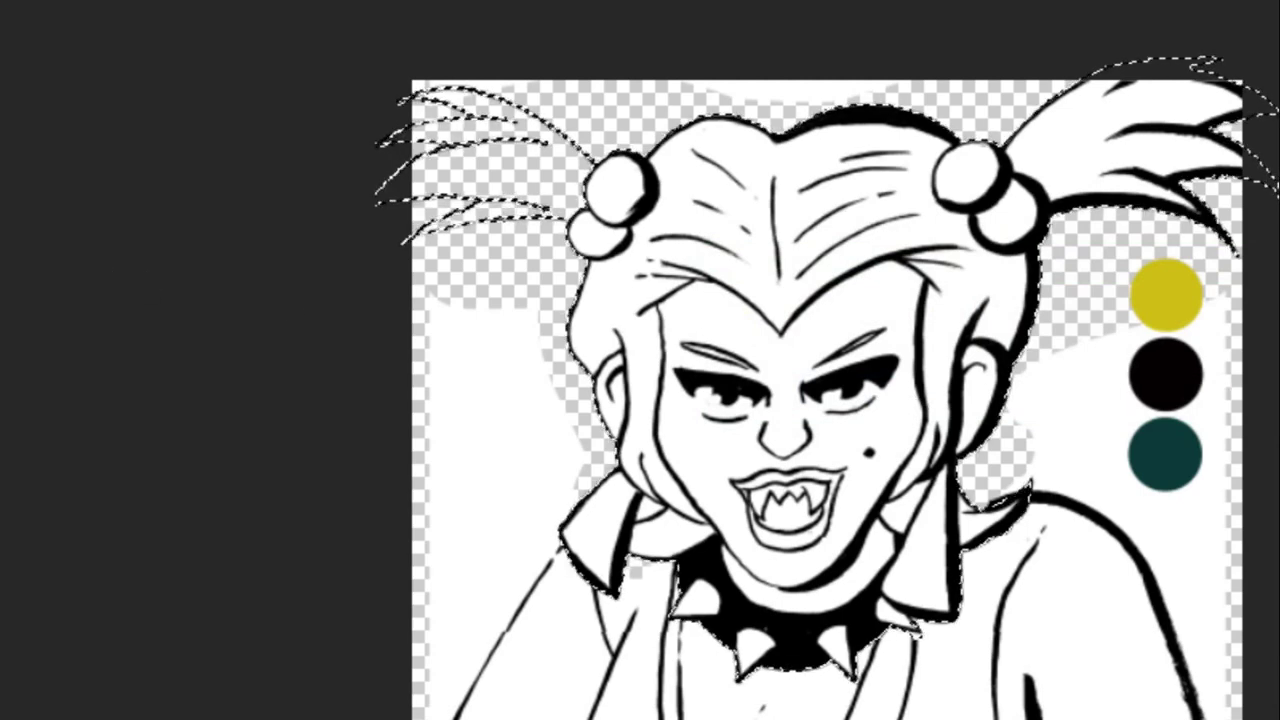
Clear the figure selection and back out of a stray layer transform without cropping.
key("ctrl+d")
key("ctrl+minus")
key("ctrl+plus")
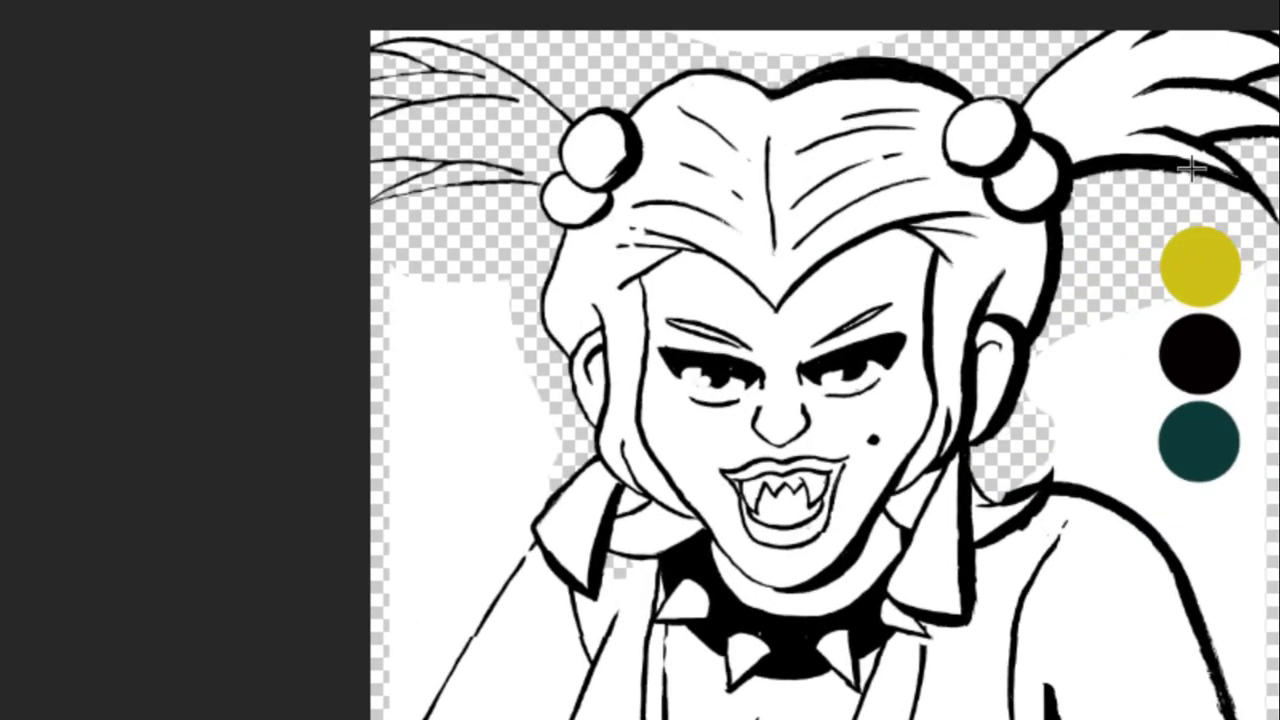
key("ctrl+t")
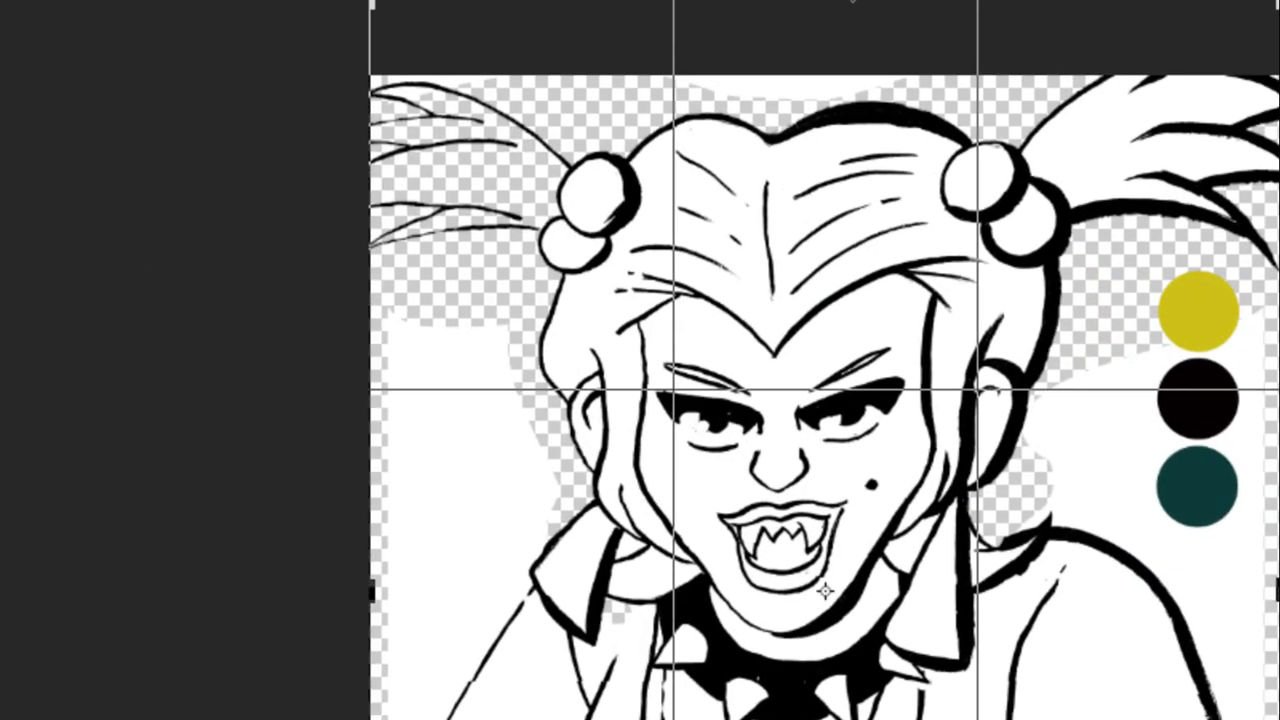
key("ctrl+z")
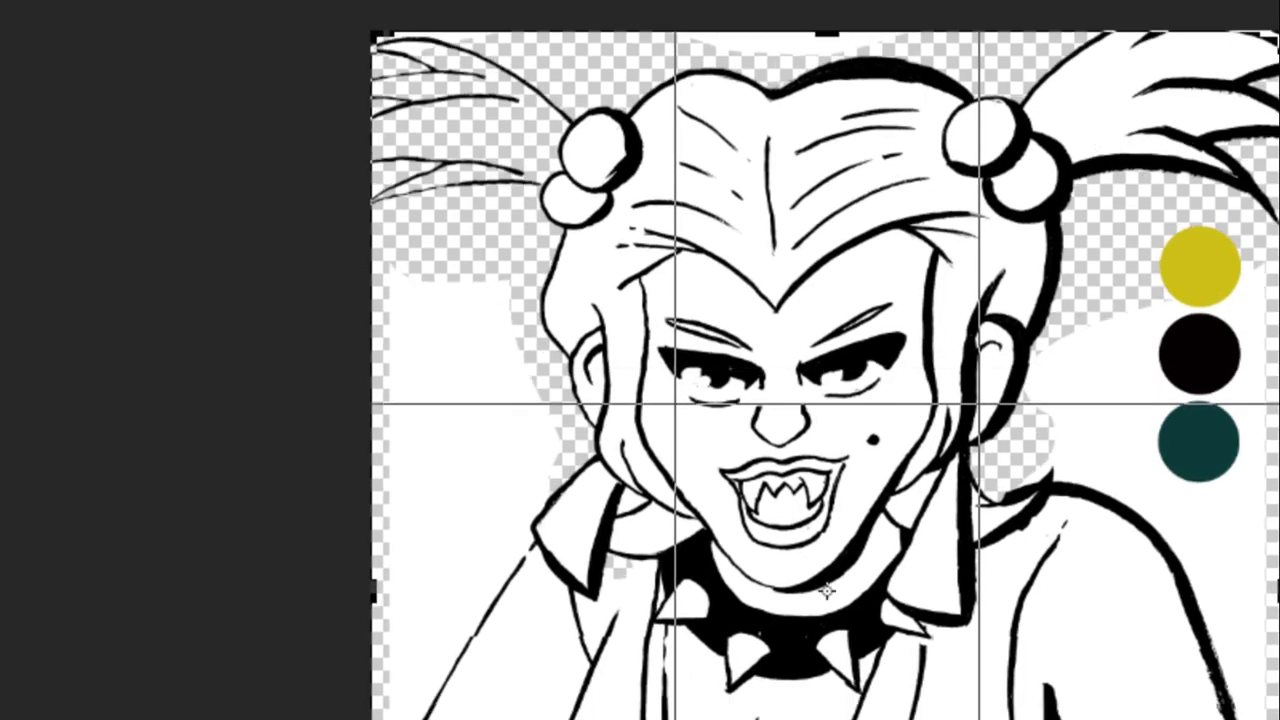
key("v")
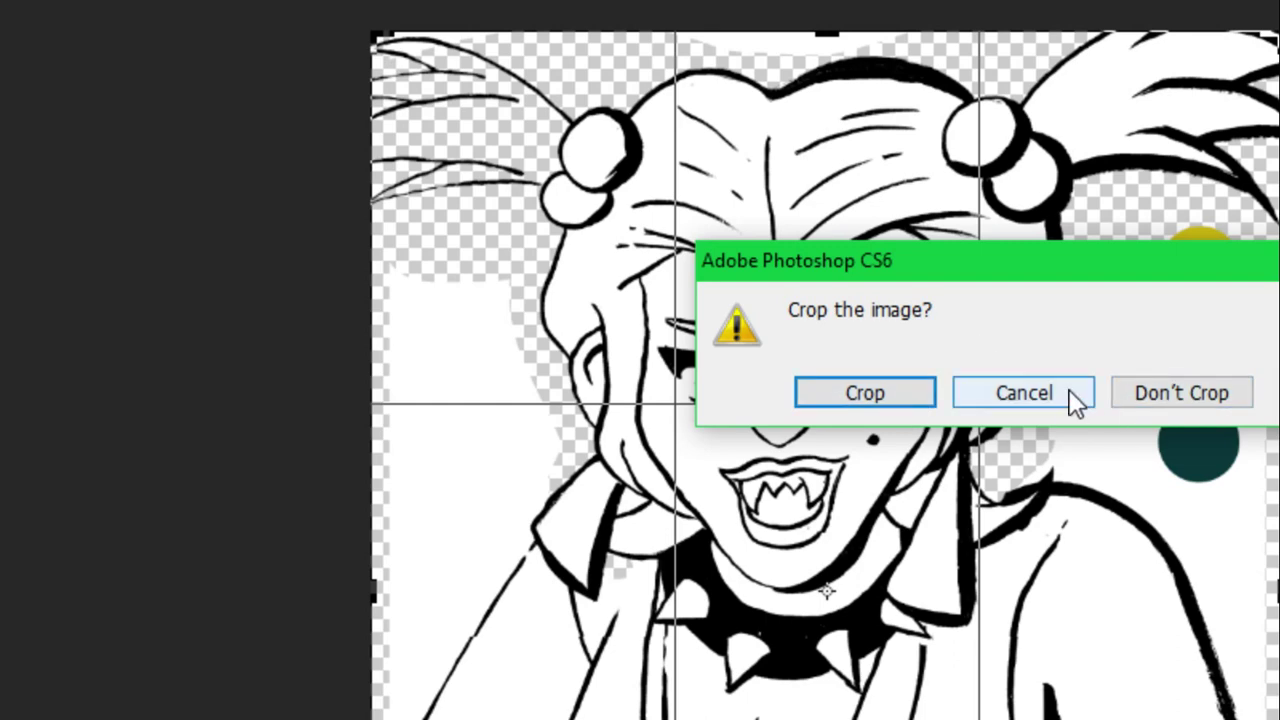
left_click(1185, 397)
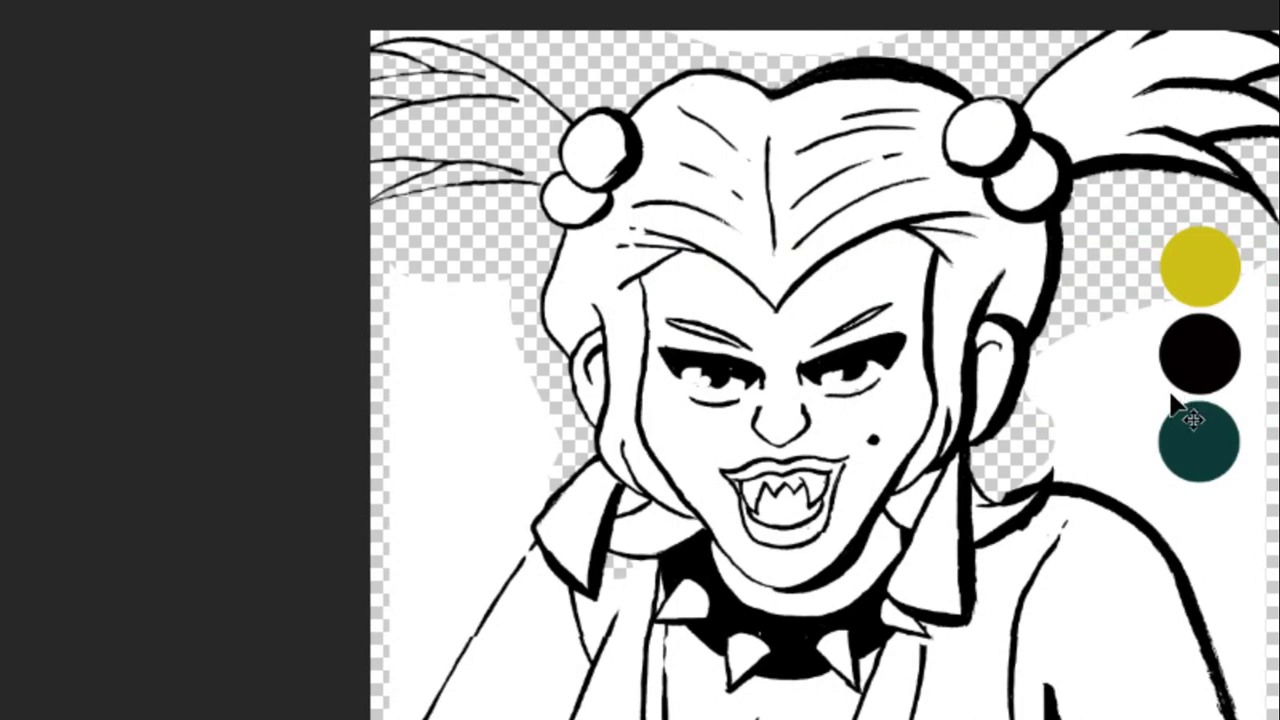
Select all and shift the artwork down and widen it left, then decline cropping.
key("ctrl+a")
left_click_drag(847, 18, 847, 42)
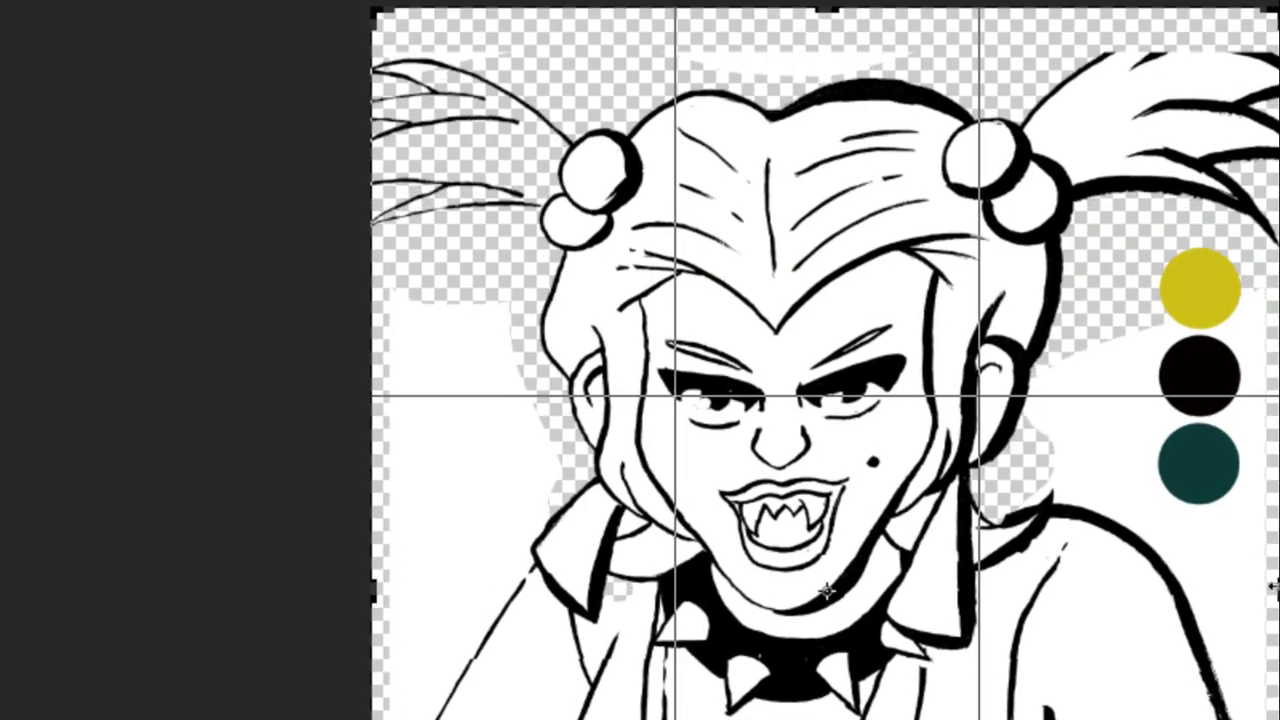
left_click_drag(368, 595, 350, 595)
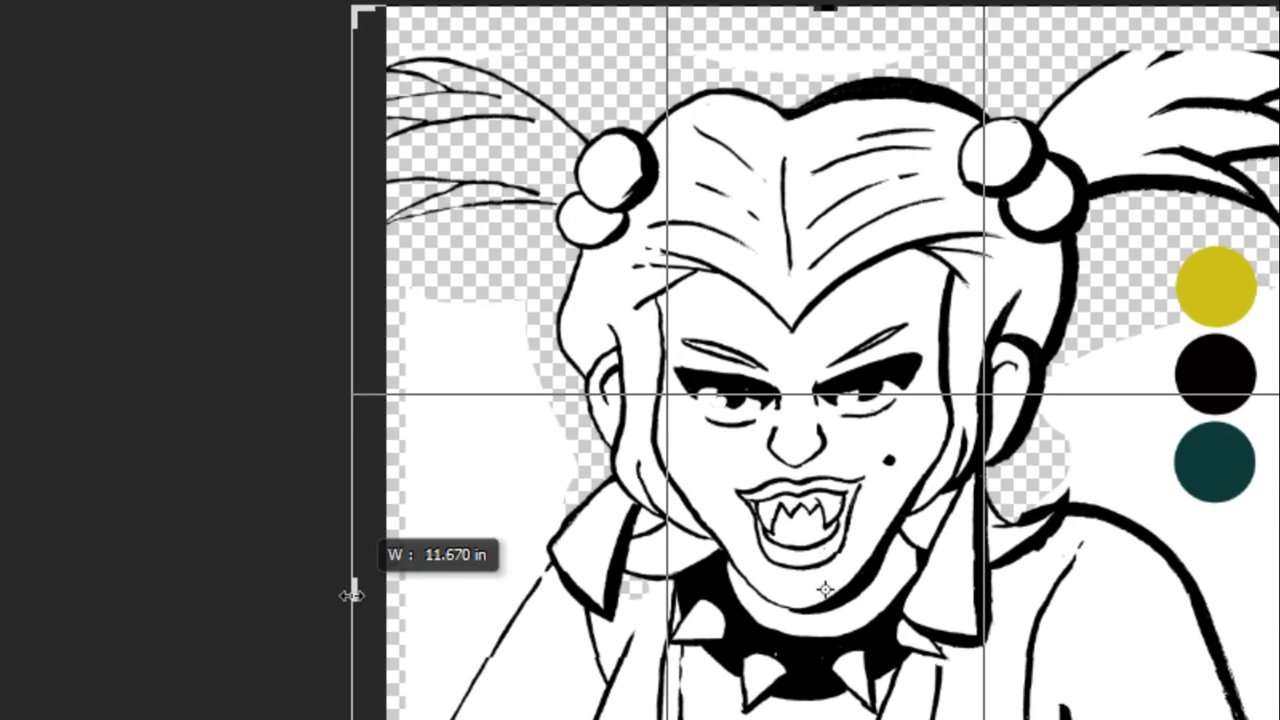
key("v")
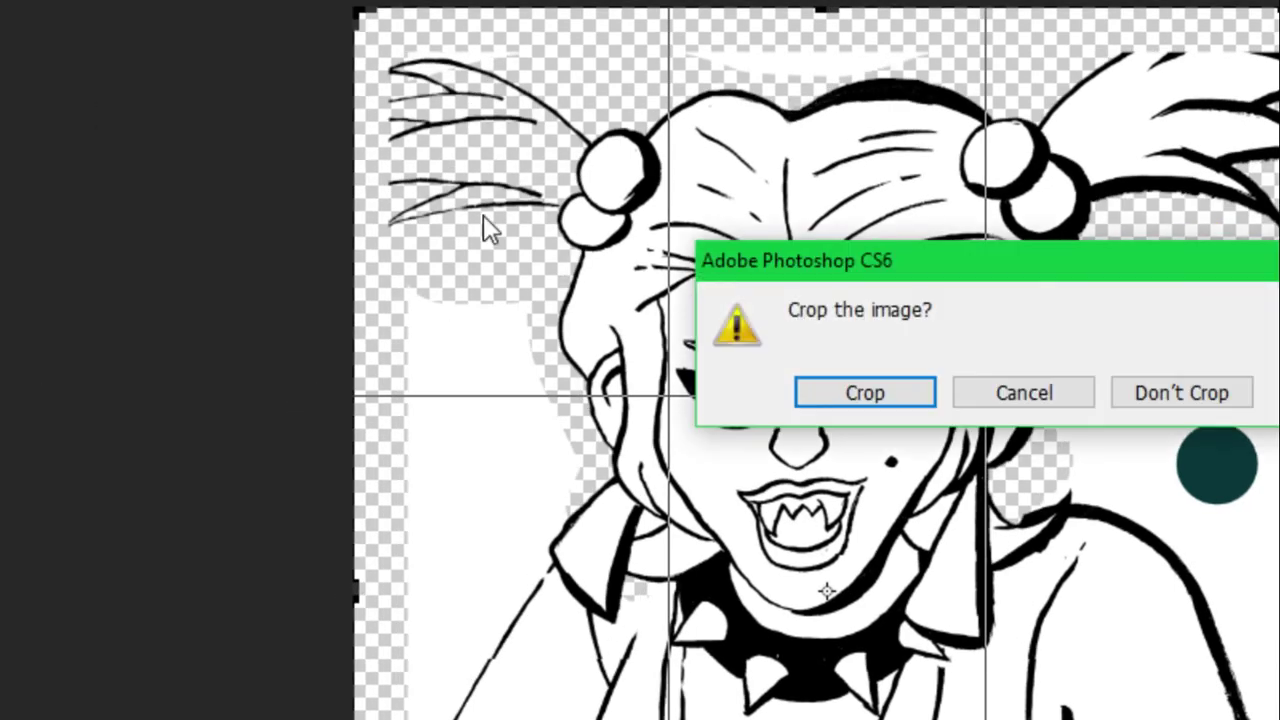
left_click(1140, 394)
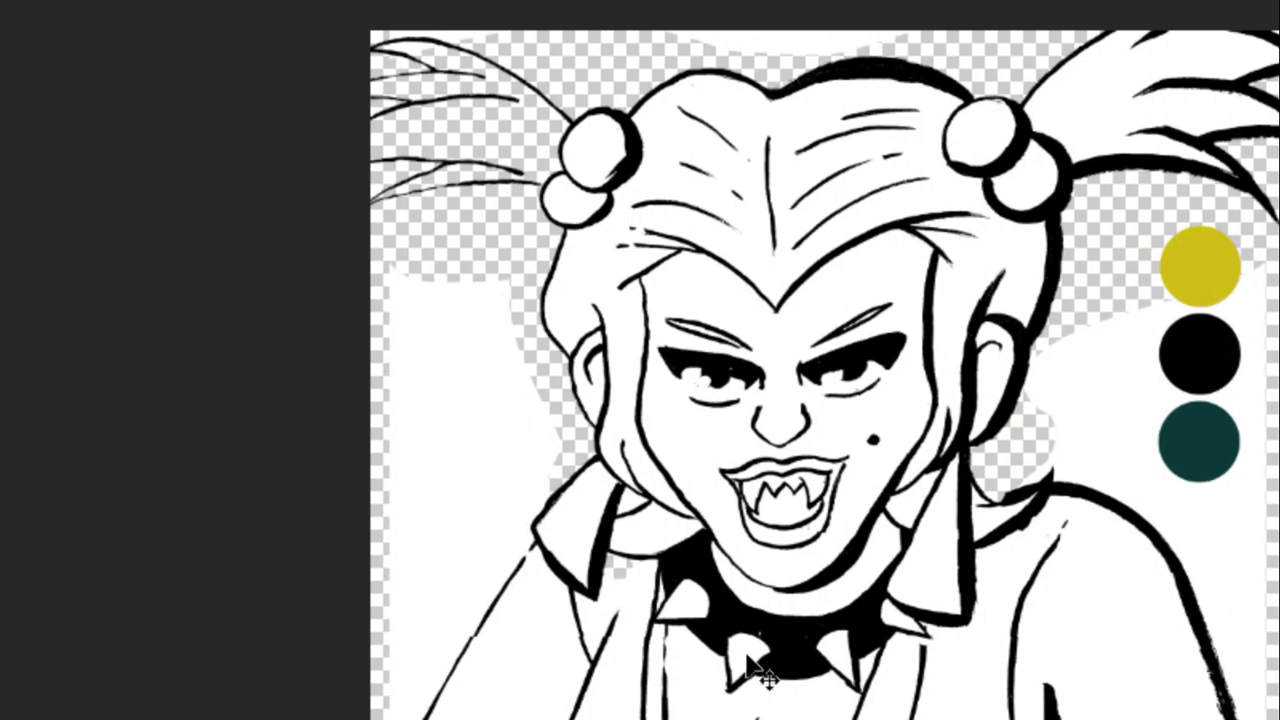
Extend the canvas to the left and top with the Crop tool and confirm the crop.
key("c")
left_click_drag(372, 595, 338, 594)
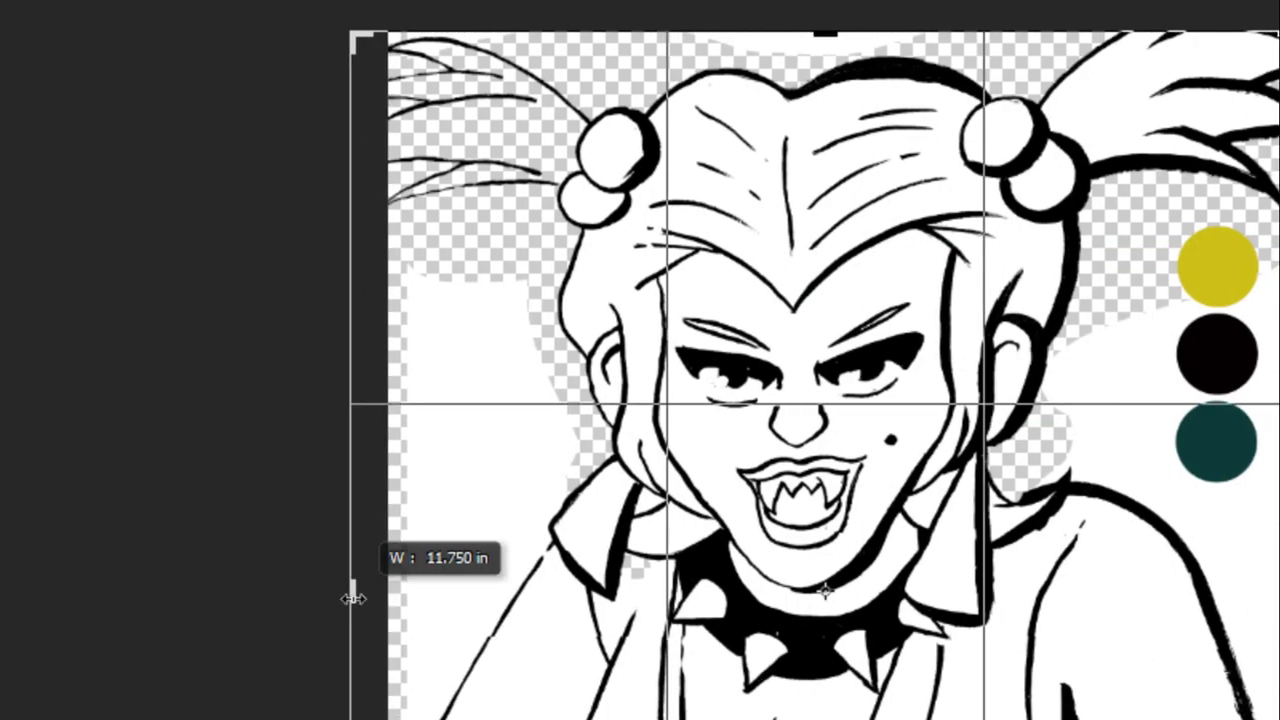
left_click_drag(818, 33, 830, 12)
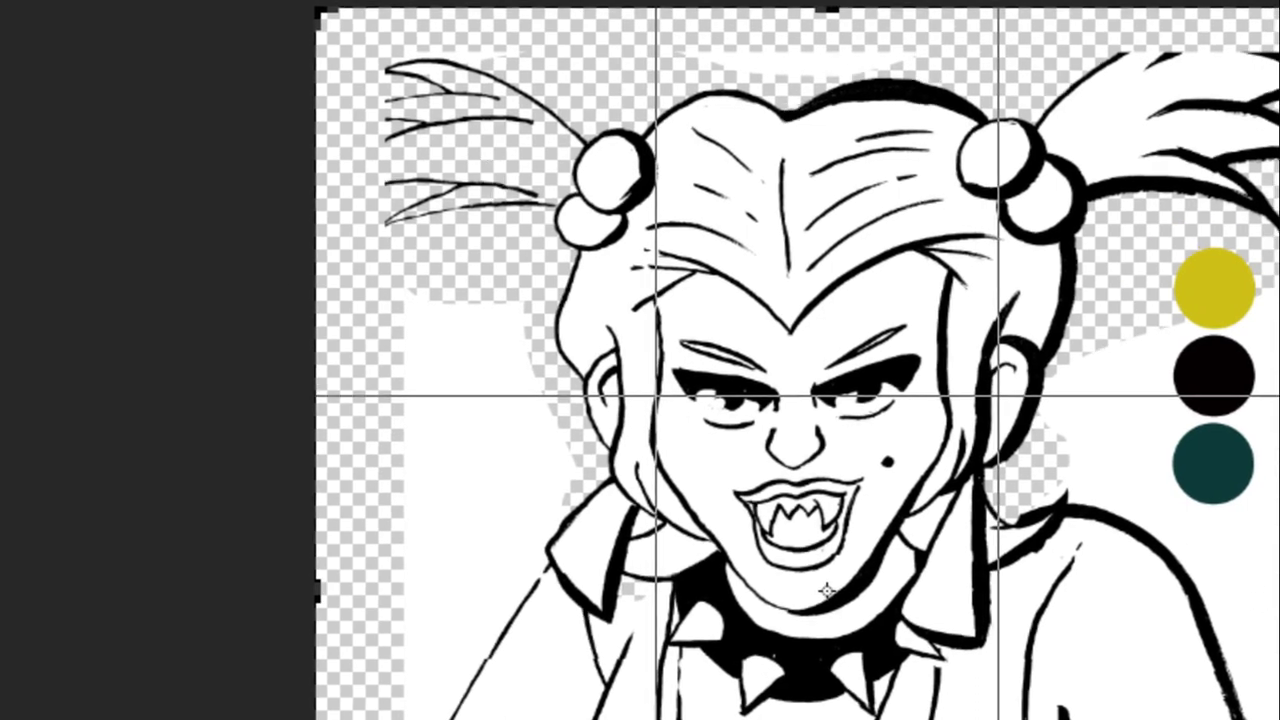
key("v")
left_click(864, 394)
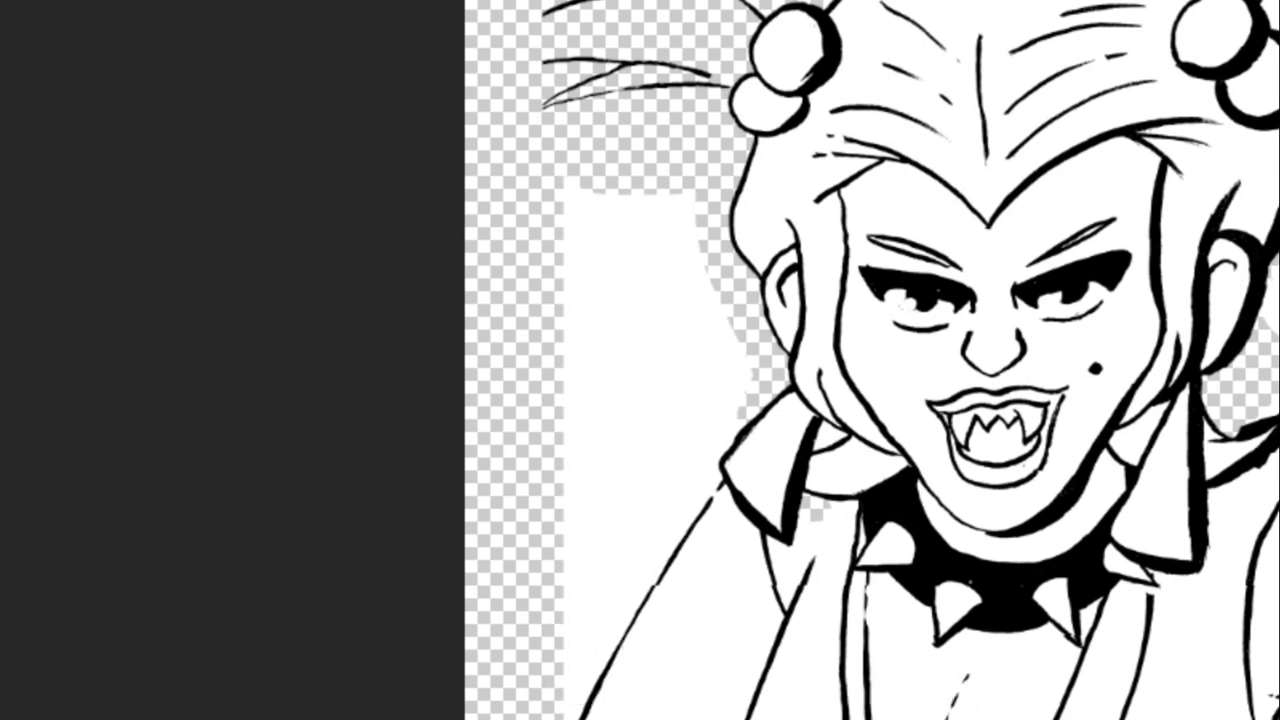
With a smaller brush, fill the transparent dips along the collar's lower black edge.
scroll(1150, 490, "up", 3)
scroll(1100, 500, "up", 3)
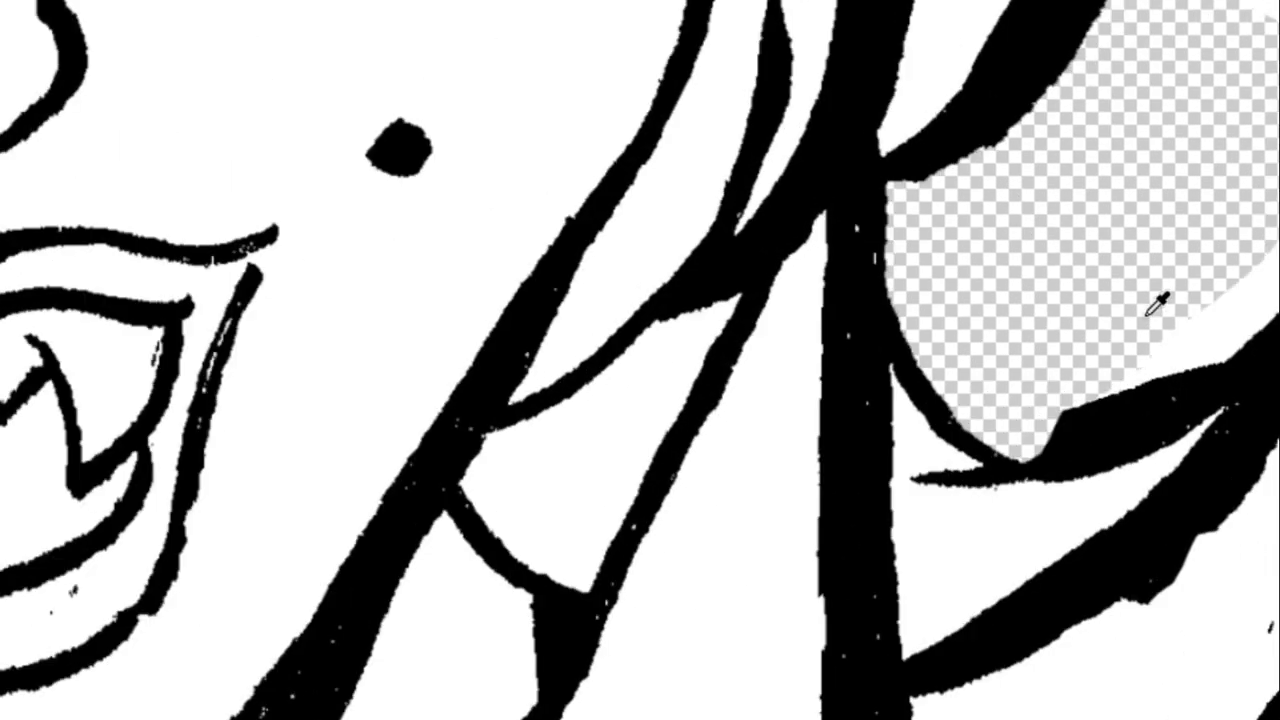
scroll(1068, 523, "up", 2)
key("bracketleft")
key("bracketleft")
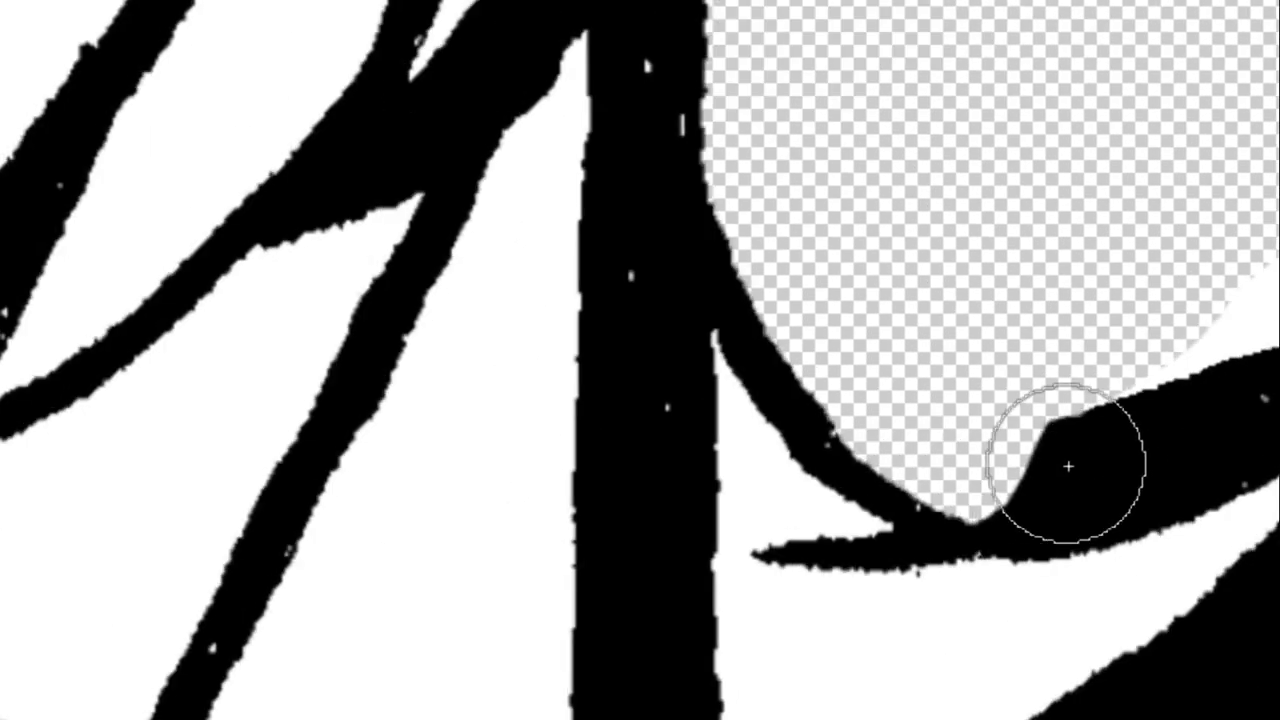
key("bracketleft")
key("bracketleft")
key("bracketleft")
key("bracketleft")
key("bracketleft")
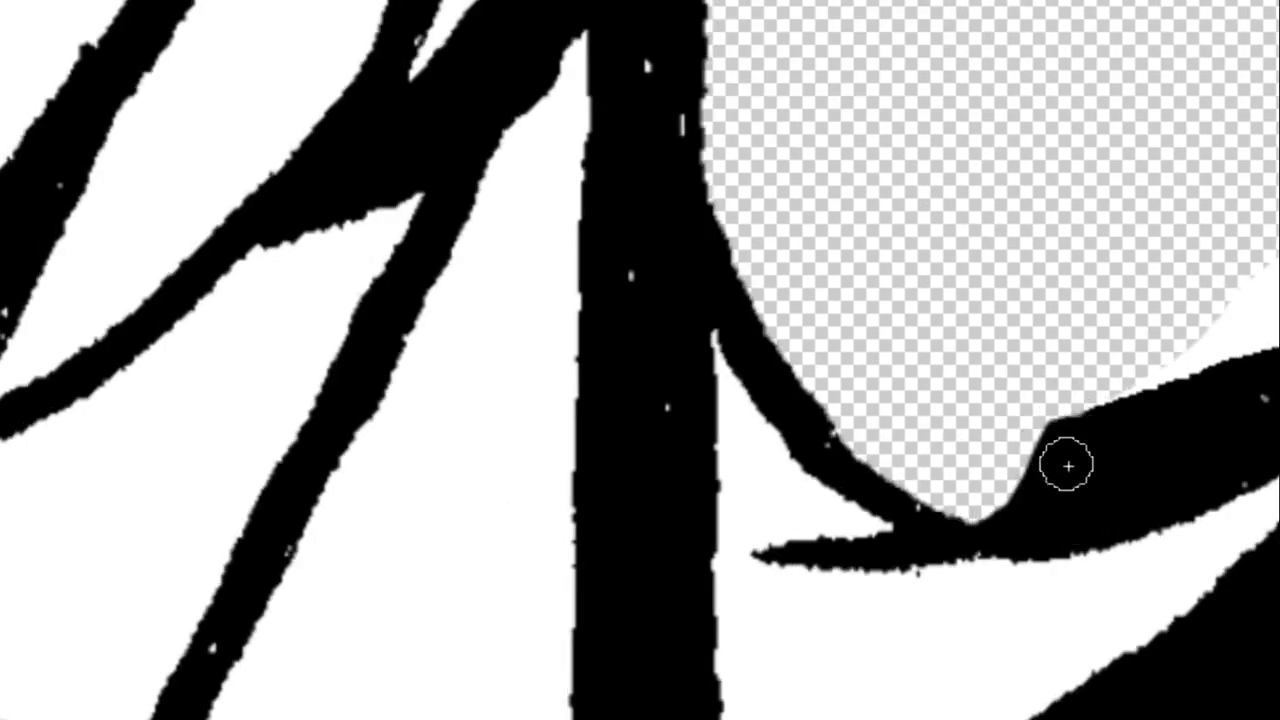
scroll(1068, 466, "up", 2)
mouse_move(1123, 537)
left_mouse_down()
mouse_move(847, 563)
mouse_move(651, 491)
mouse_move(571, 429)
mouse_move(640, 480)
left_mouse_up()
key("ctrl+z")
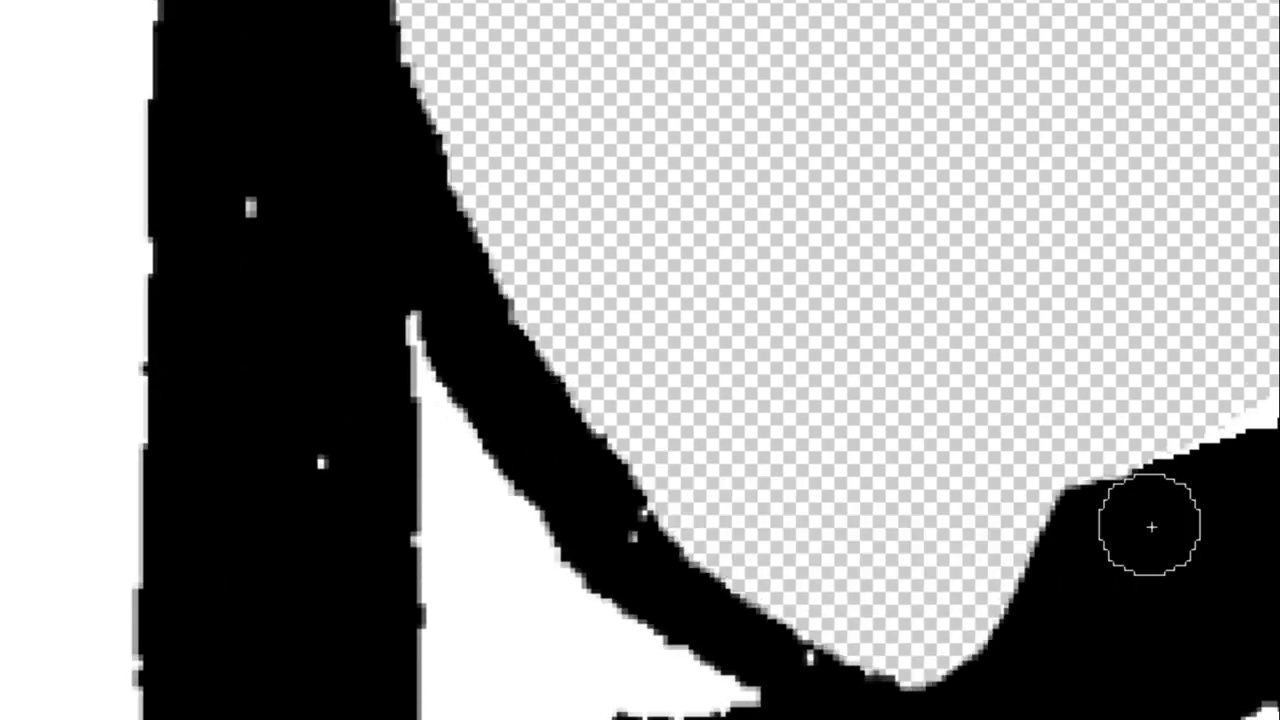
mouse_move(1151, 526)
left_mouse_down()
mouse_move(831, 623)
mouse_move(1097, 611)
left_mouse_up()
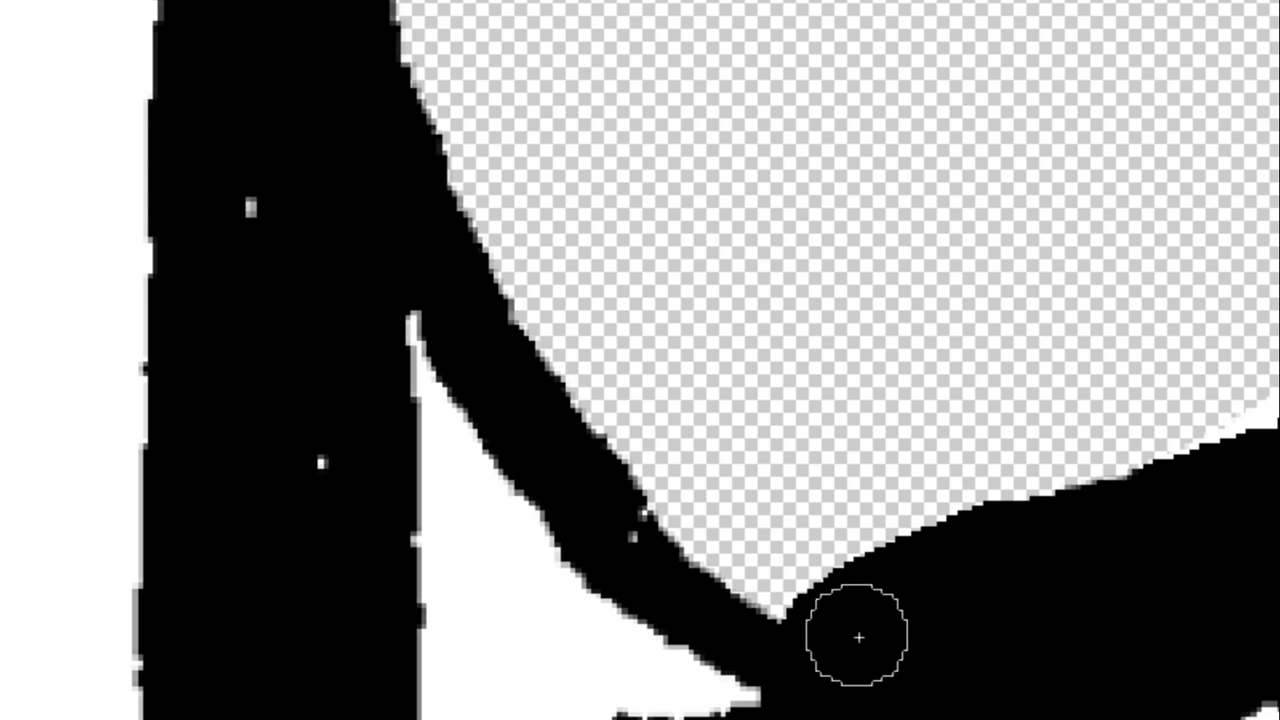
mouse_move(858, 637)
left_mouse_down()
mouse_move(828, 614)
mouse_move(1251, 466)
left_mouse_up()
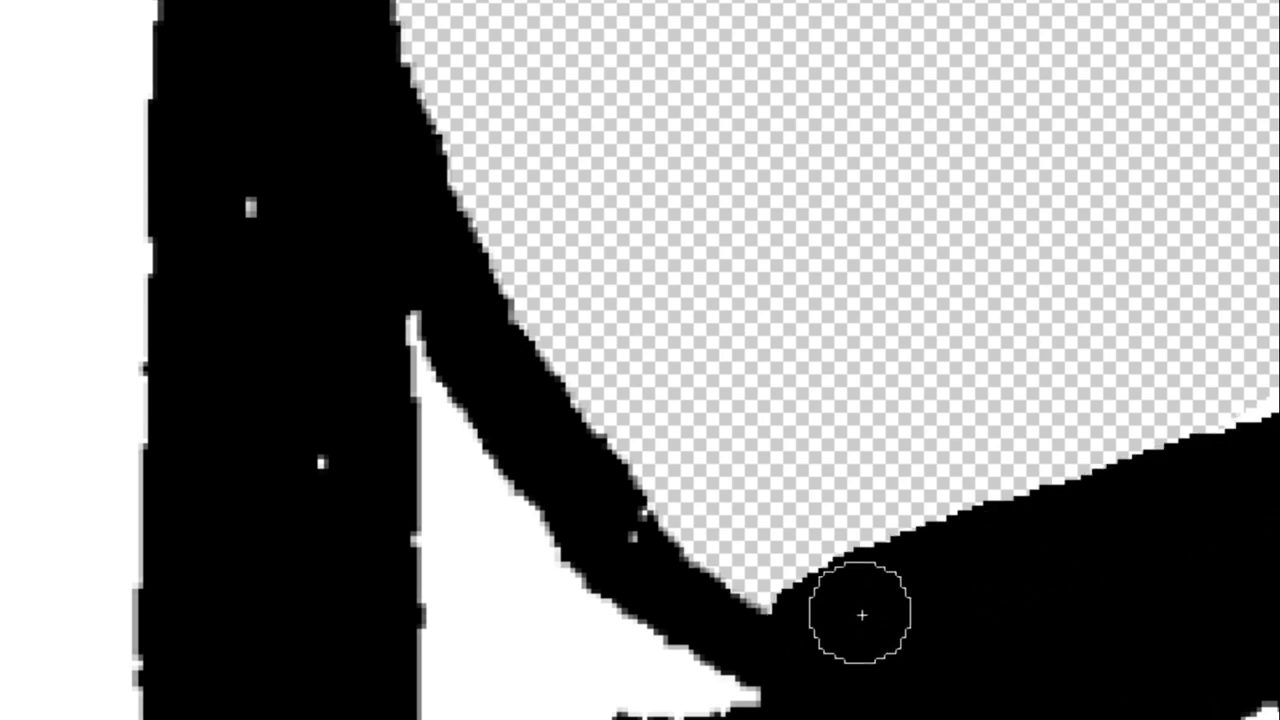
key("bracketleft")
key("bracketleft")
key("bracketleft")
mouse_move(902, 587)
left_mouse_down()
mouse_move(790, 607)
mouse_move(563, 526)
left_mouse_up()
Paint white along the diagonal stroke's right edge to remove its bump.
scroll(1225, 407, "down", 3)
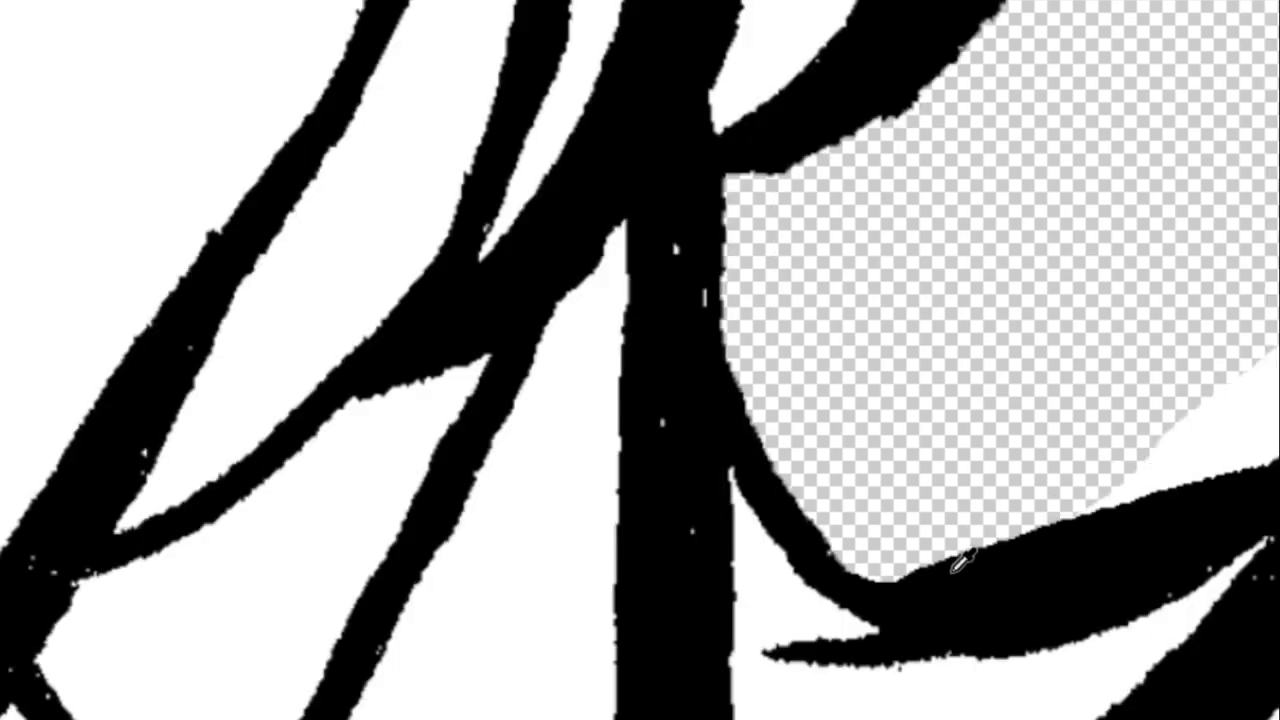
scroll(1225, 407, "down", 2)
scroll(1225, 407, "down", 3)
scroll(1225, 407, "up", 2)
scroll(1240, 480, "up", 2)
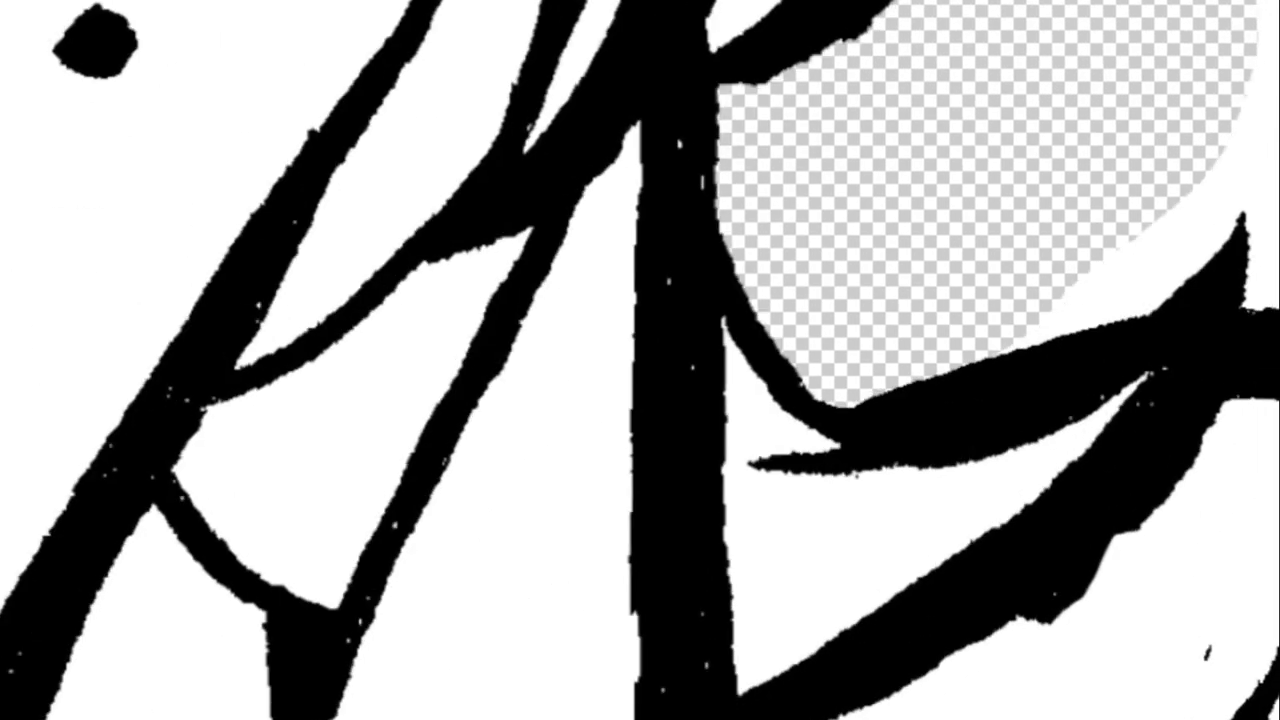
scroll(1251, 483, "up", 2)
scroll(1251, 483, "up", 2)
scroll(1251, 483, "up", 1)
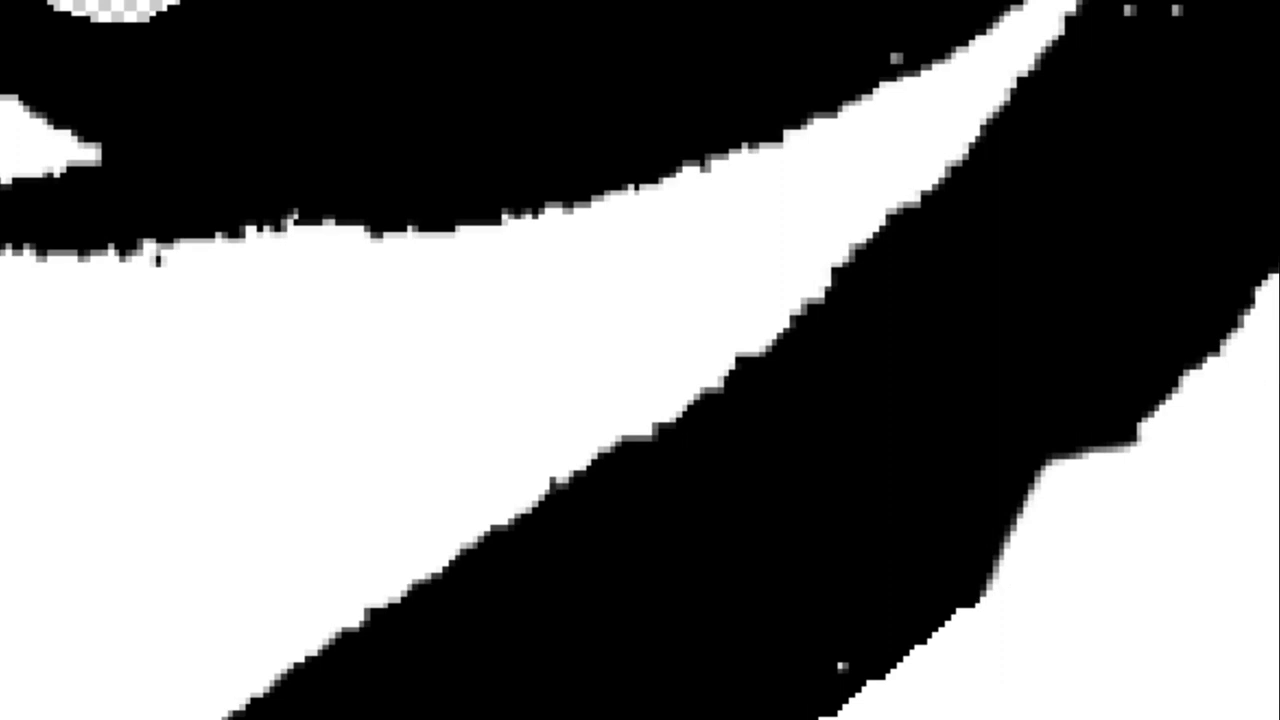
left_click_drag(1265, 280, 830, 705)
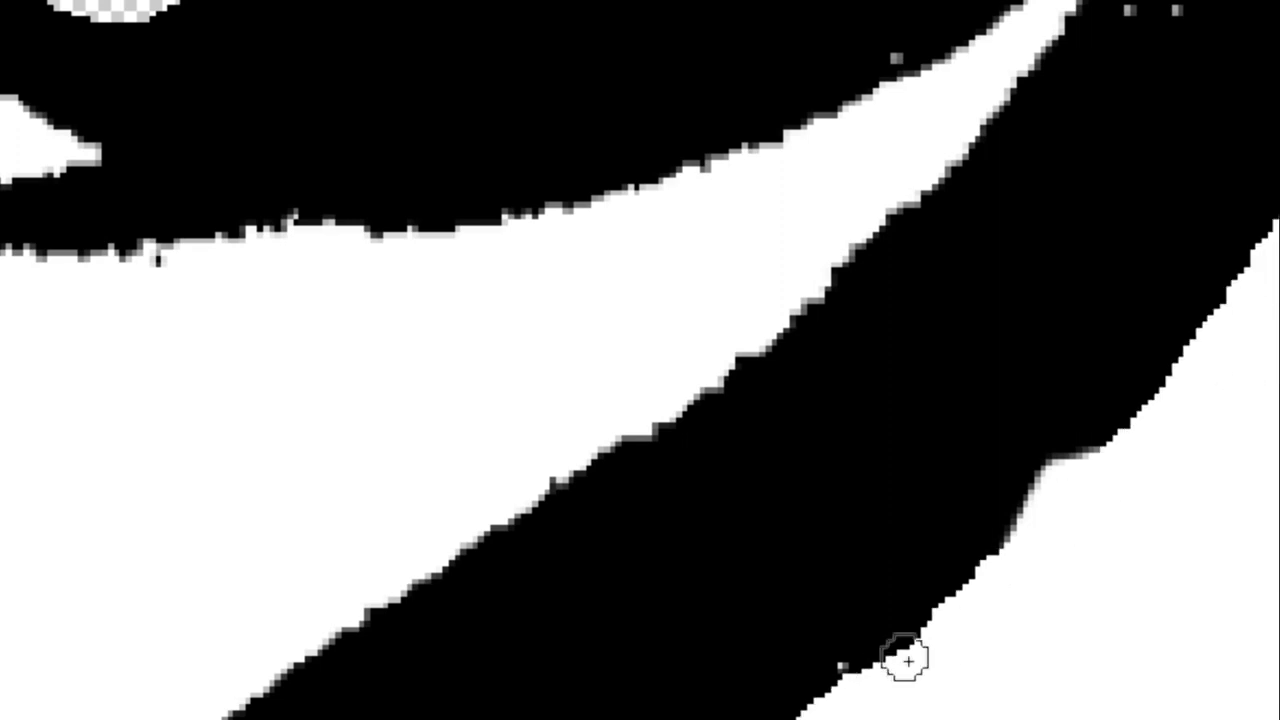
left_click_drag(760, 712, 1262, 215)
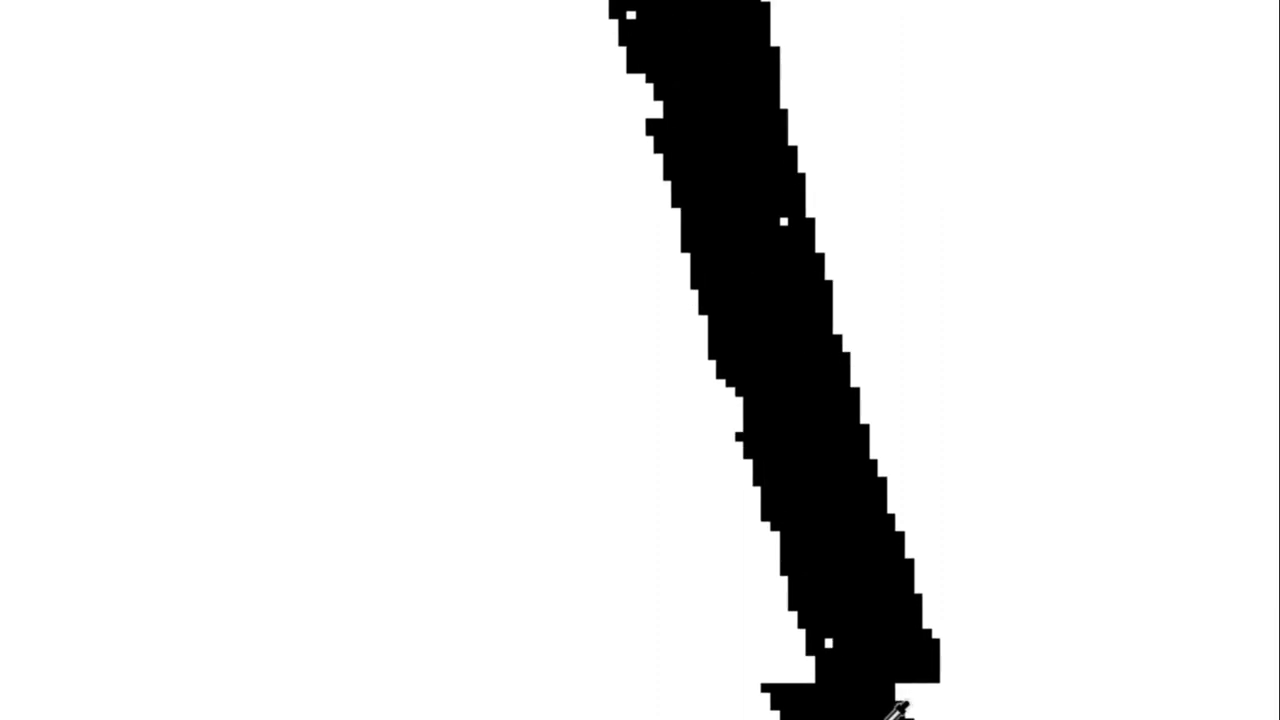
Fill notches on the stroke's left edge black, widen it, and thicken the right stroke's edge.
mouse_move(840, 712)
left_mouse_down()
mouse_move(866, 549)
mouse_move(486, 249)
left_mouse_up()
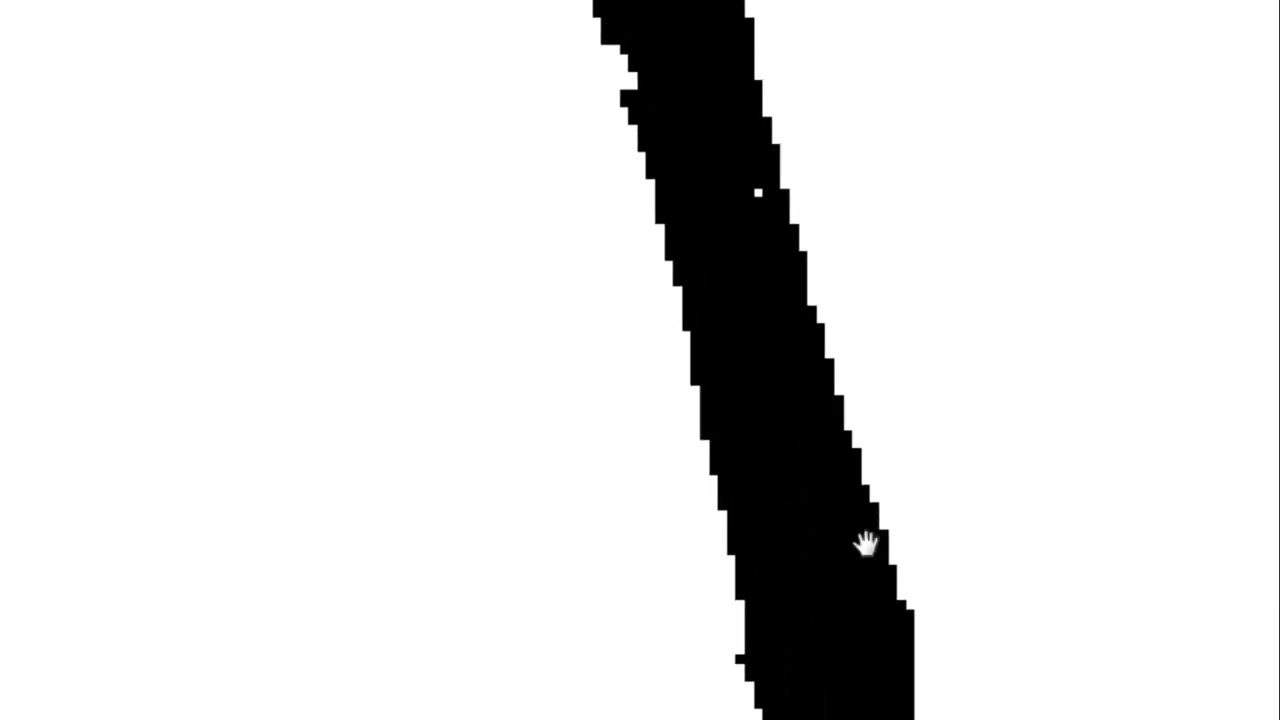
left_click_drag(570, 425, 695, 715)
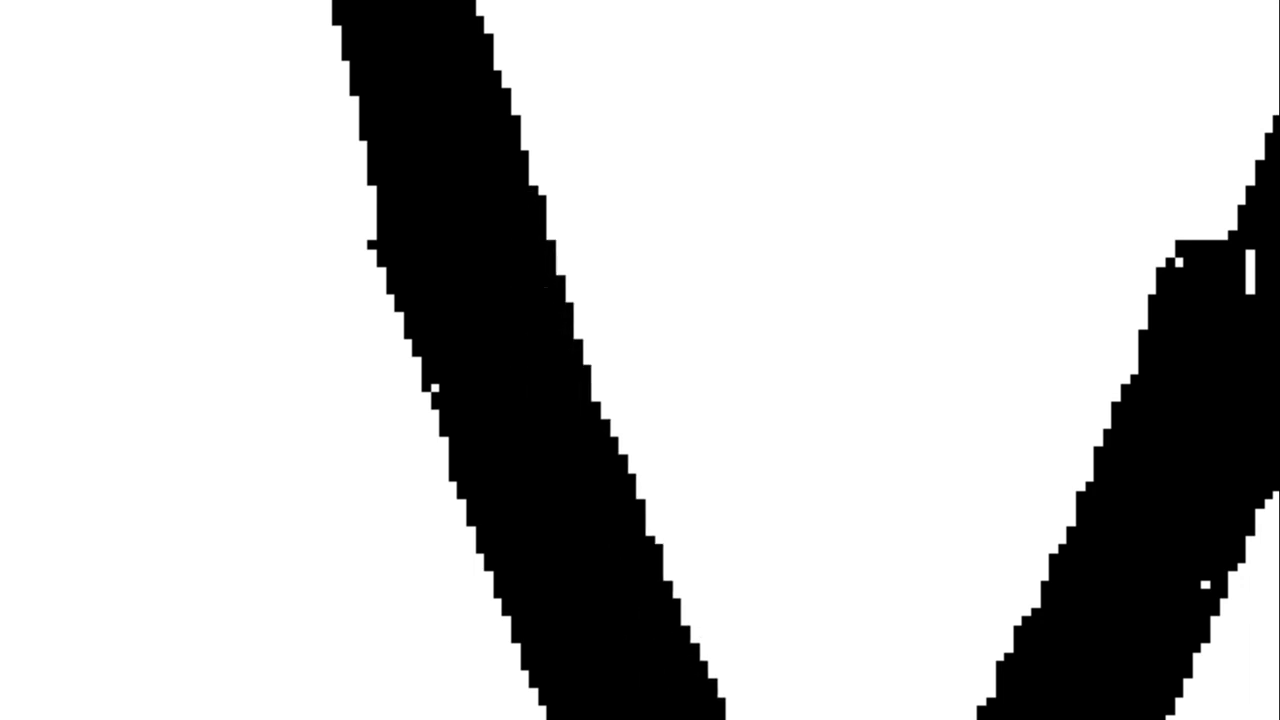
mouse_move(1203, 363)
left_mouse_down()
mouse_move(1234, 254)
mouse_move(1268, 200)
left_mouse_up()
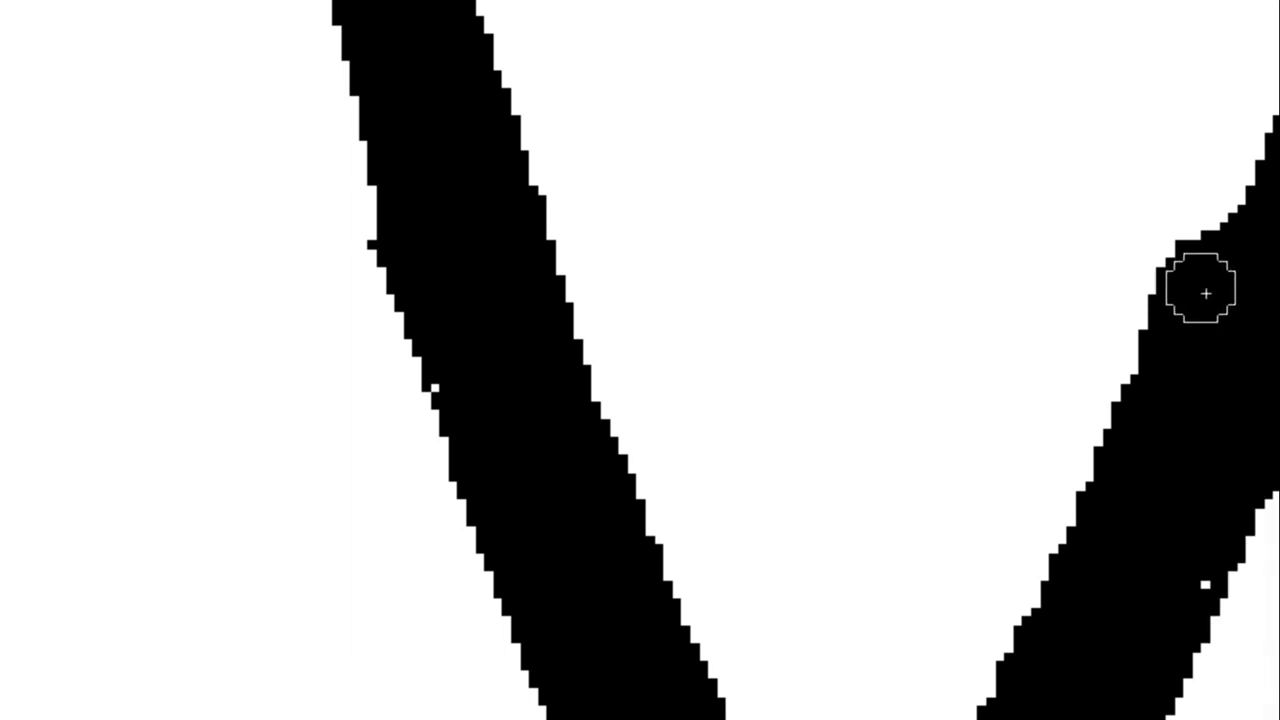
left_click_drag(1205, 293, 1272, 140)
scroll(1277, 308, "down", 3)
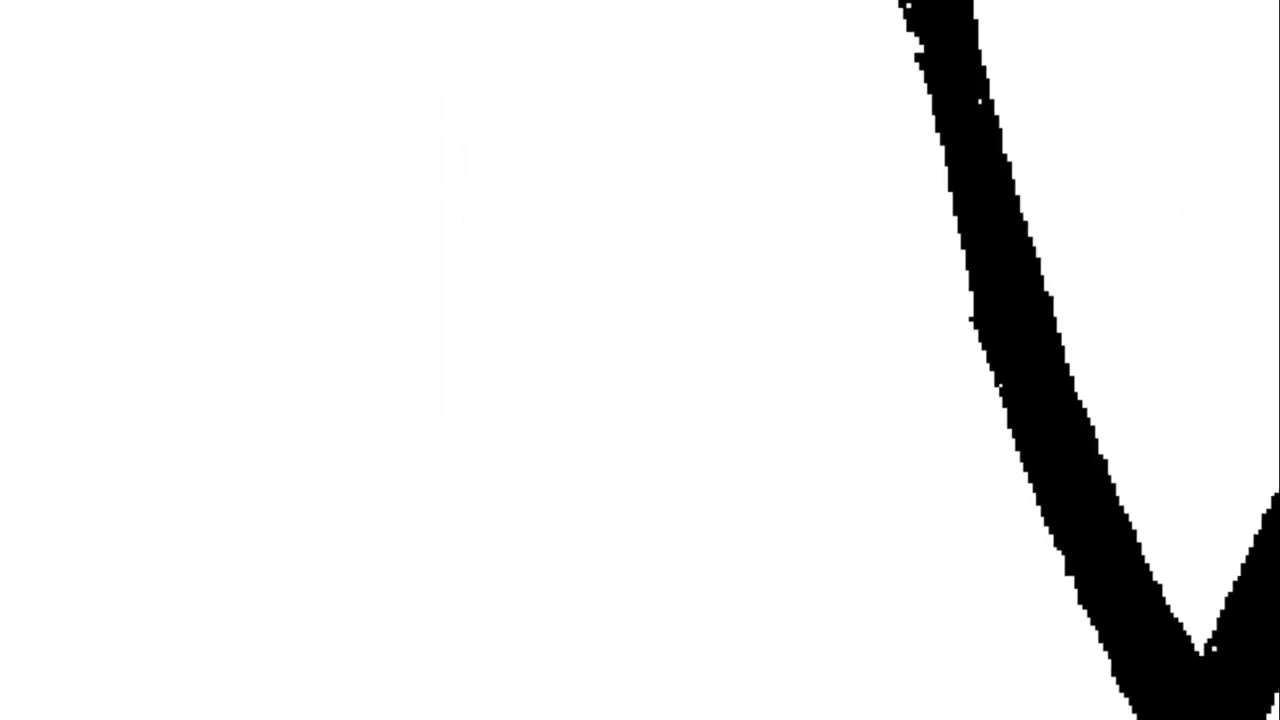
scroll(1277, 308, "down", 3)
scroll(1277, 308, "down", 3)
scroll(1277, 308, "down", 2)
Paint a thin black stroke rising from the collar and trim its right side white to a point.
scroll(985, 705, "up", 3)
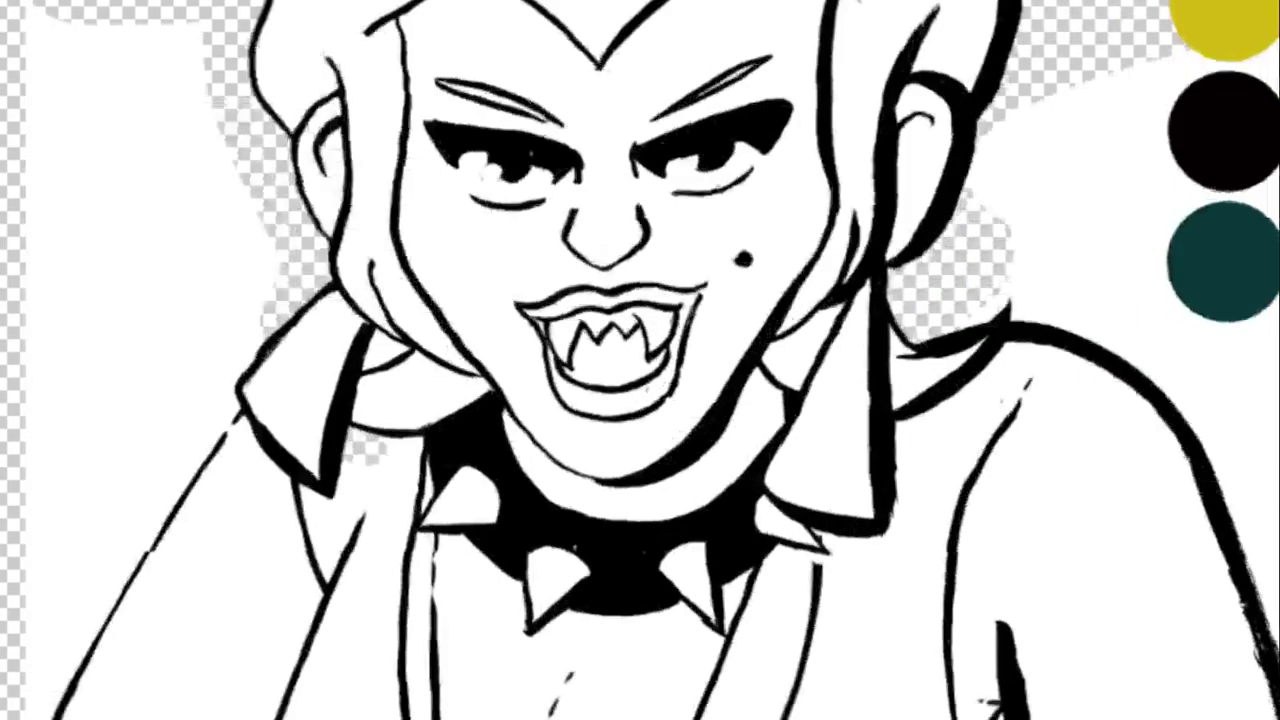
scroll(985, 705, "up", 3)
scroll(909, 384, "up", 2)
scroll(874, 380, "up", 2)
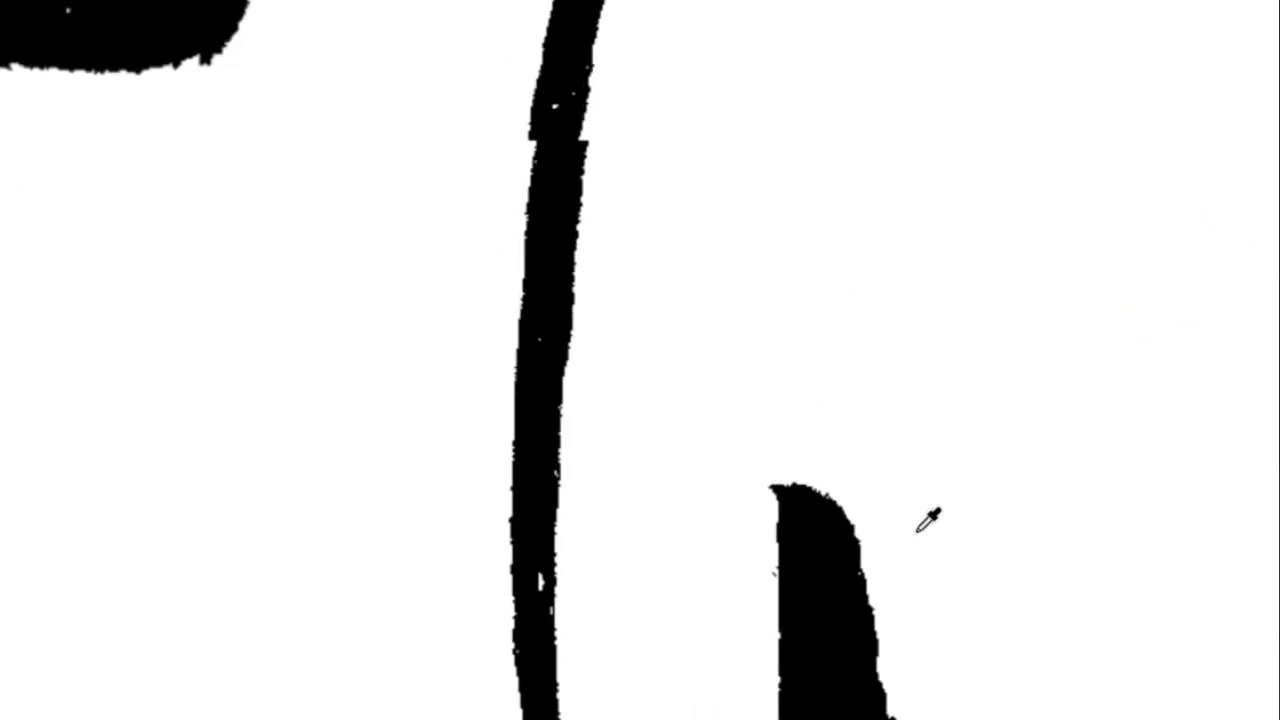
scroll(926, 517, "up", 2)
mouse_move(749, 458)
left_mouse_down()
mouse_move(762, 262)
mouse_move(689, 503)
mouse_move(737, 266)
mouse_move(711, 323)
mouse_move(749, 331)
left_mouse_up()
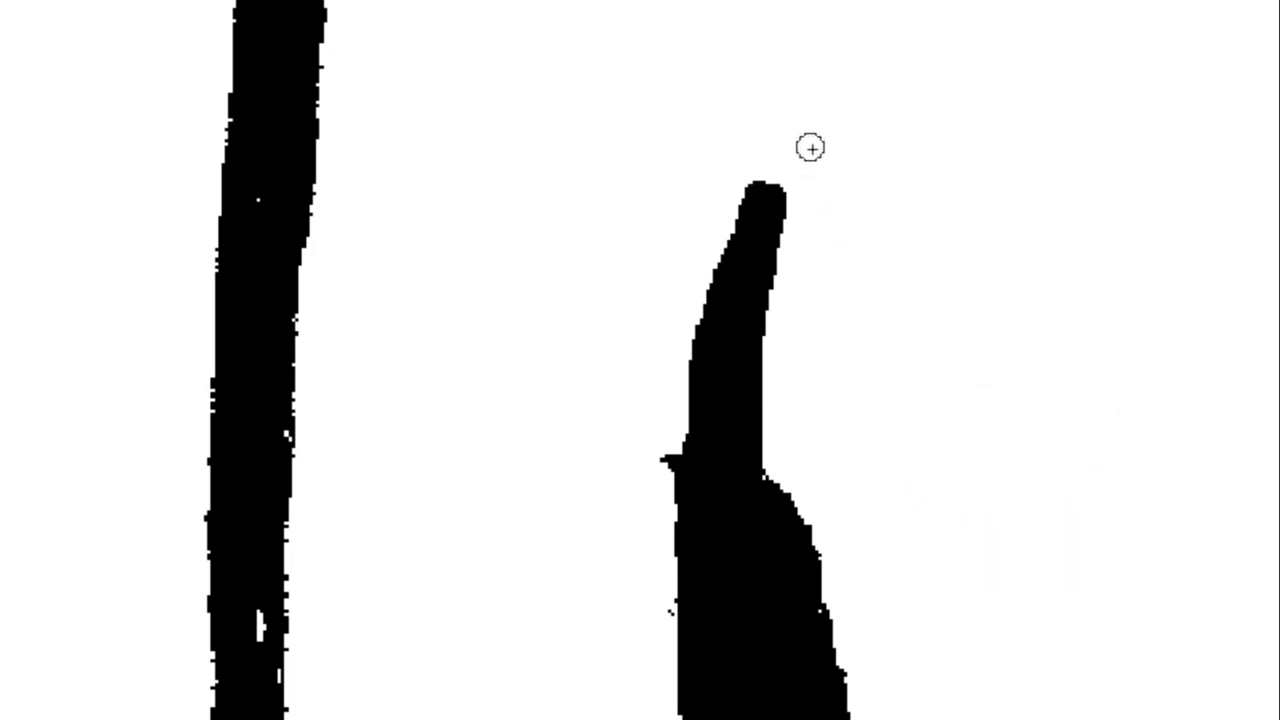
mouse_move(809, 146)
left_mouse_down()
mouse_move(777, 383)
mouse_move(841, 633)
left_mouse_up()
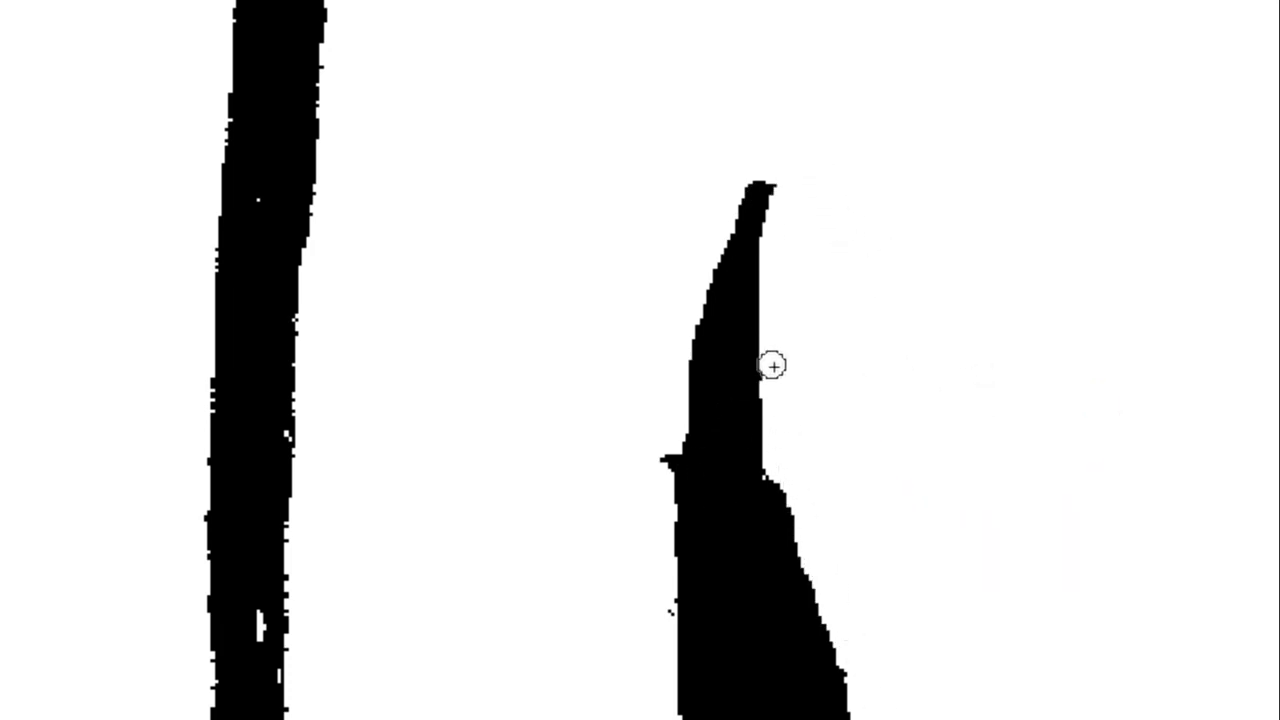
mouse_move(768, 131)
left_mouse_down()
mouse_move(737, 317)
mouse_move(836, 716)
left_mouse_up()
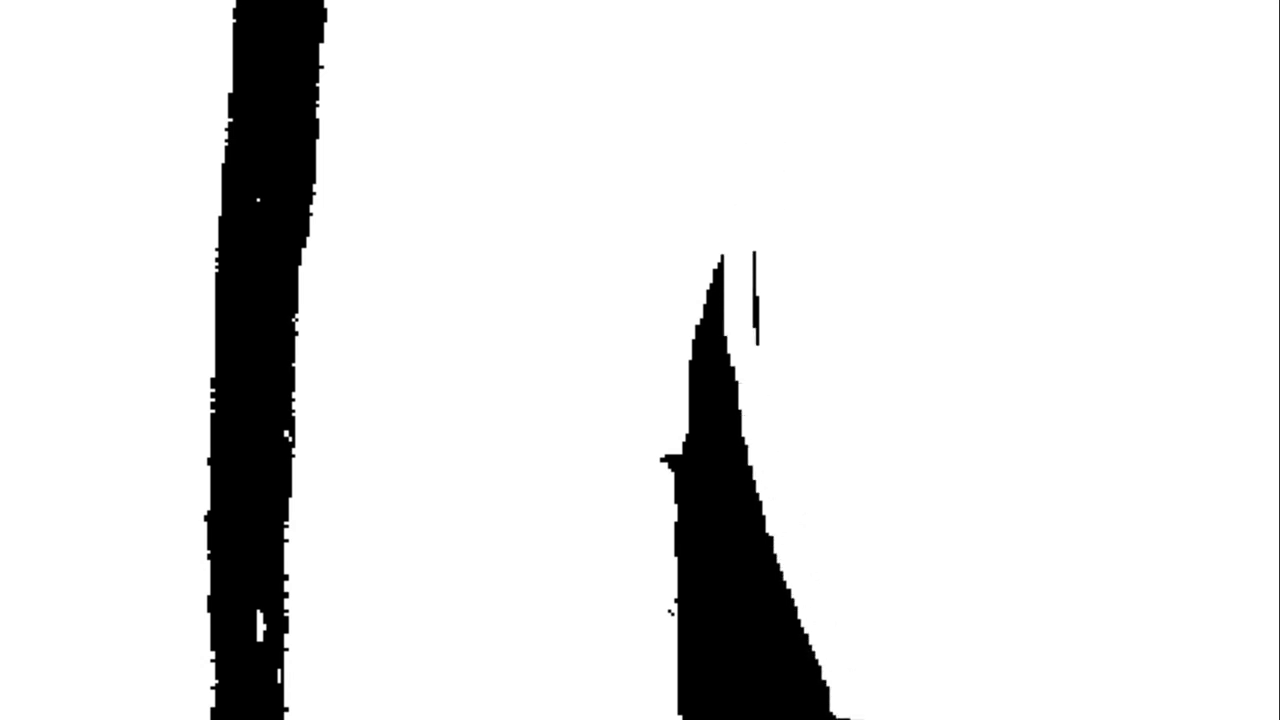
left_click_drag(750, 240, 757, 322)
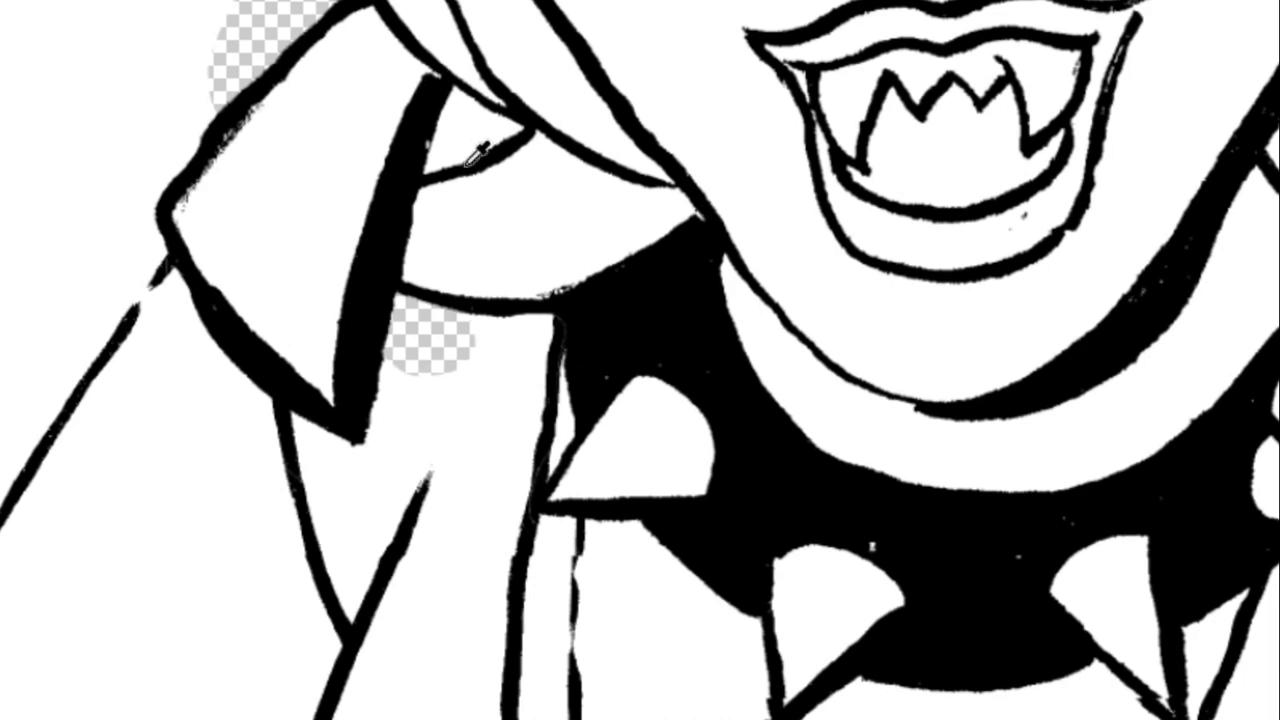
scroll(490, 330, "down", 3)
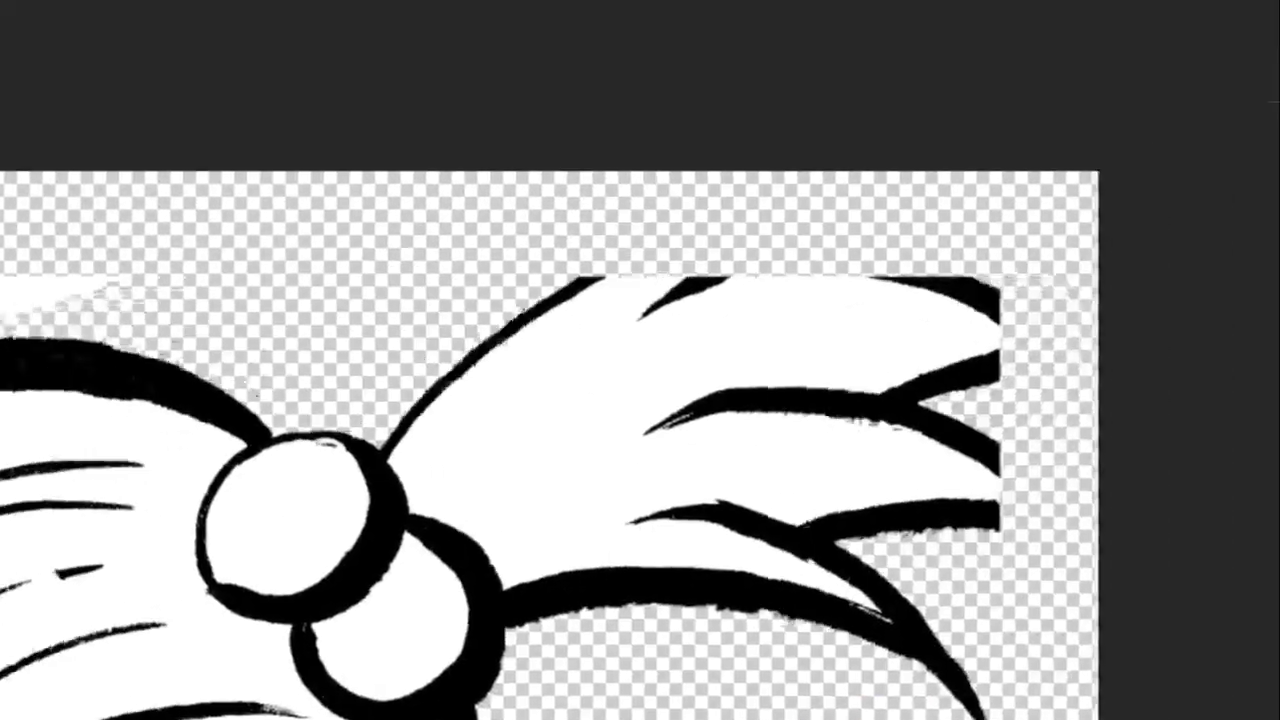
Continue the hair strand with a black stroke past the canvas edge, choosing not to crop.
scroll(967, 570, "up", 2)
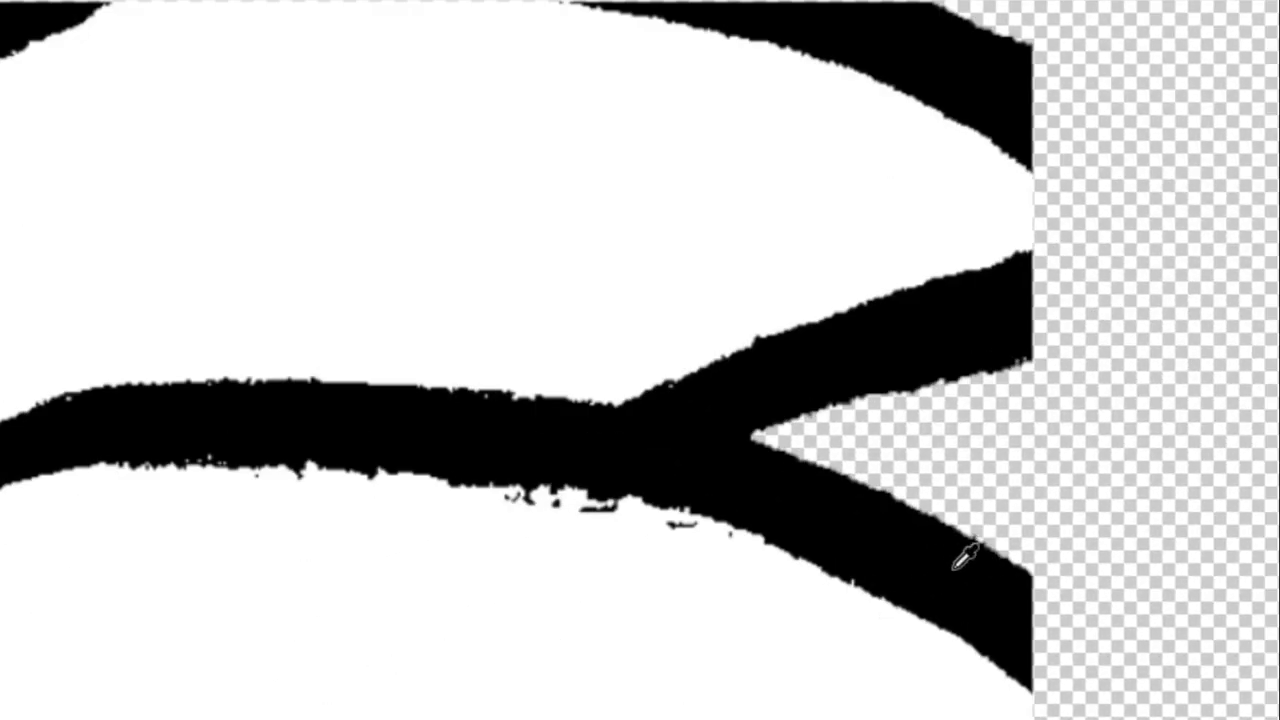
scroll(1075, 615, "up", 2)
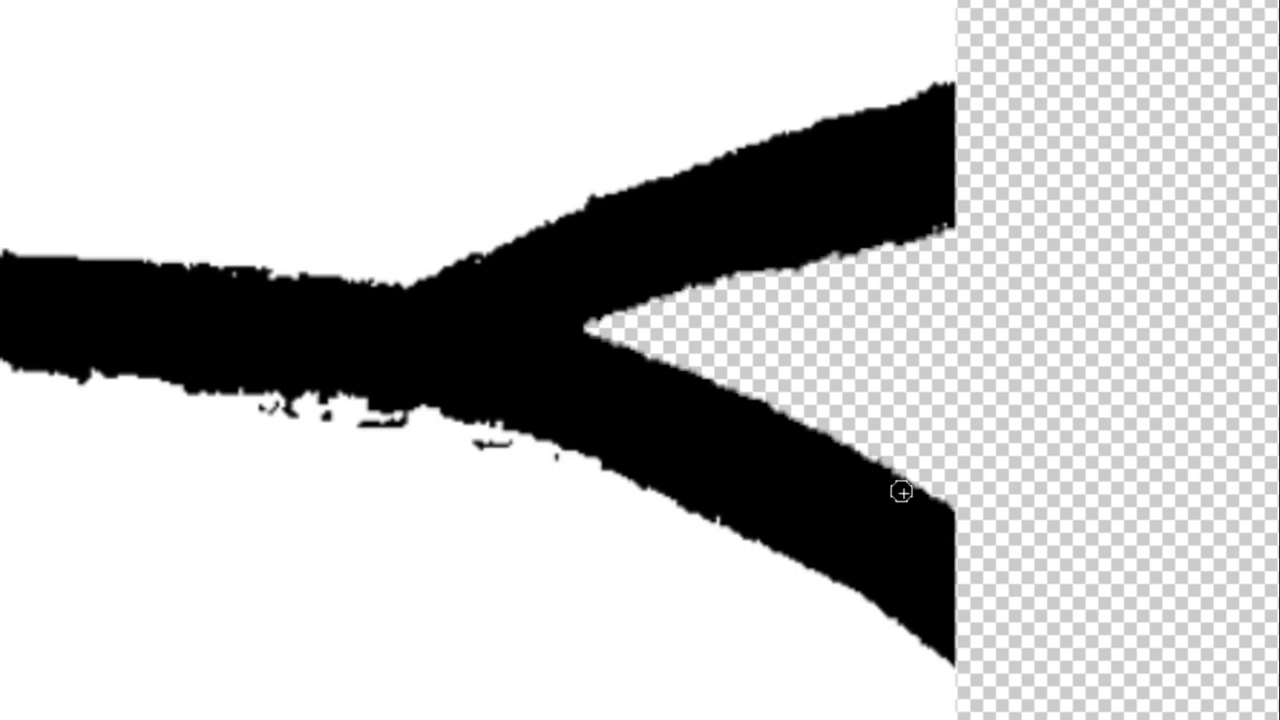
mouse_move(901, 491)
left_mouse_down()
mouse_move(1011, 549)
mouse_move(1212, 716)
left_mouse_up()
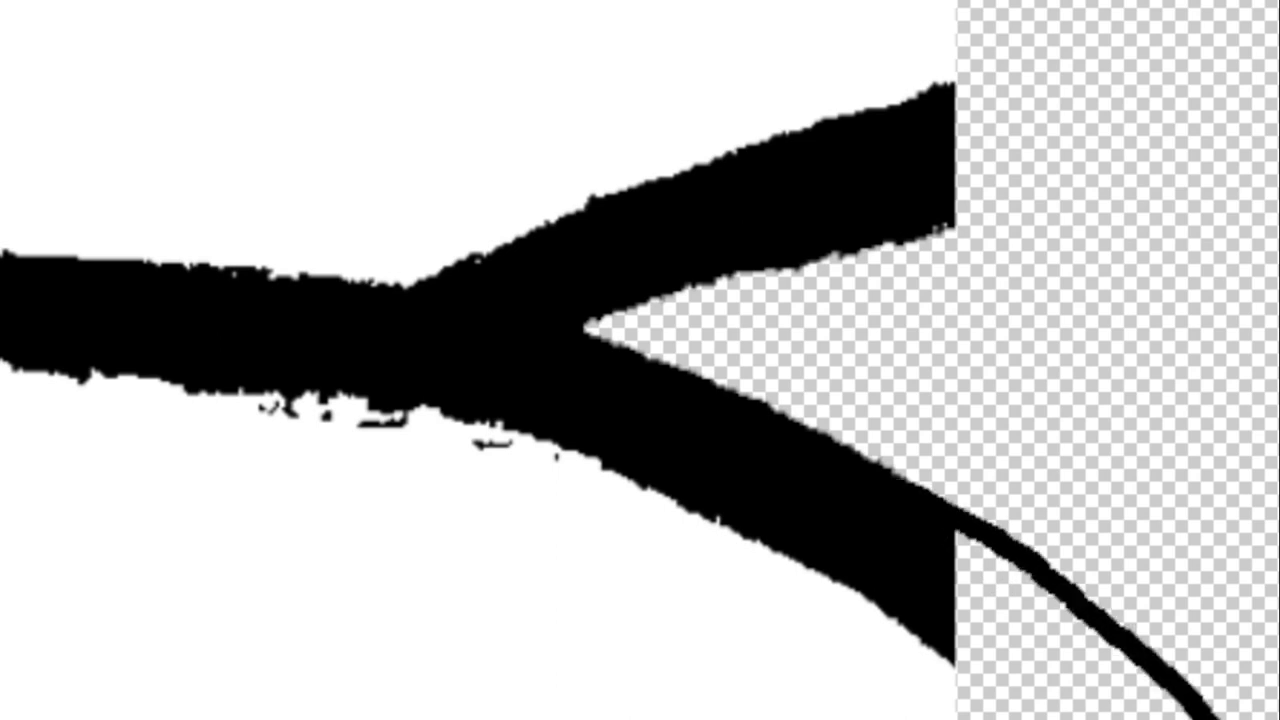
scroll(1140, 700, "down", 2)
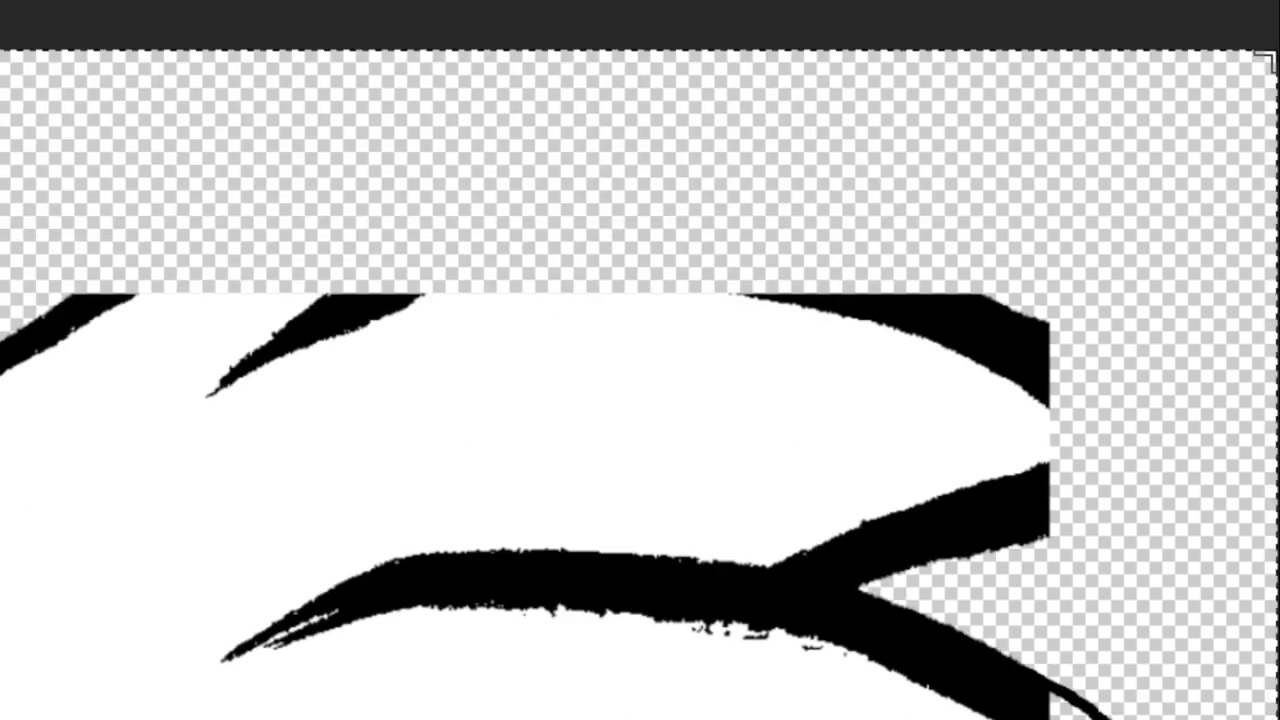
scroll(640, 384, "right", 3)
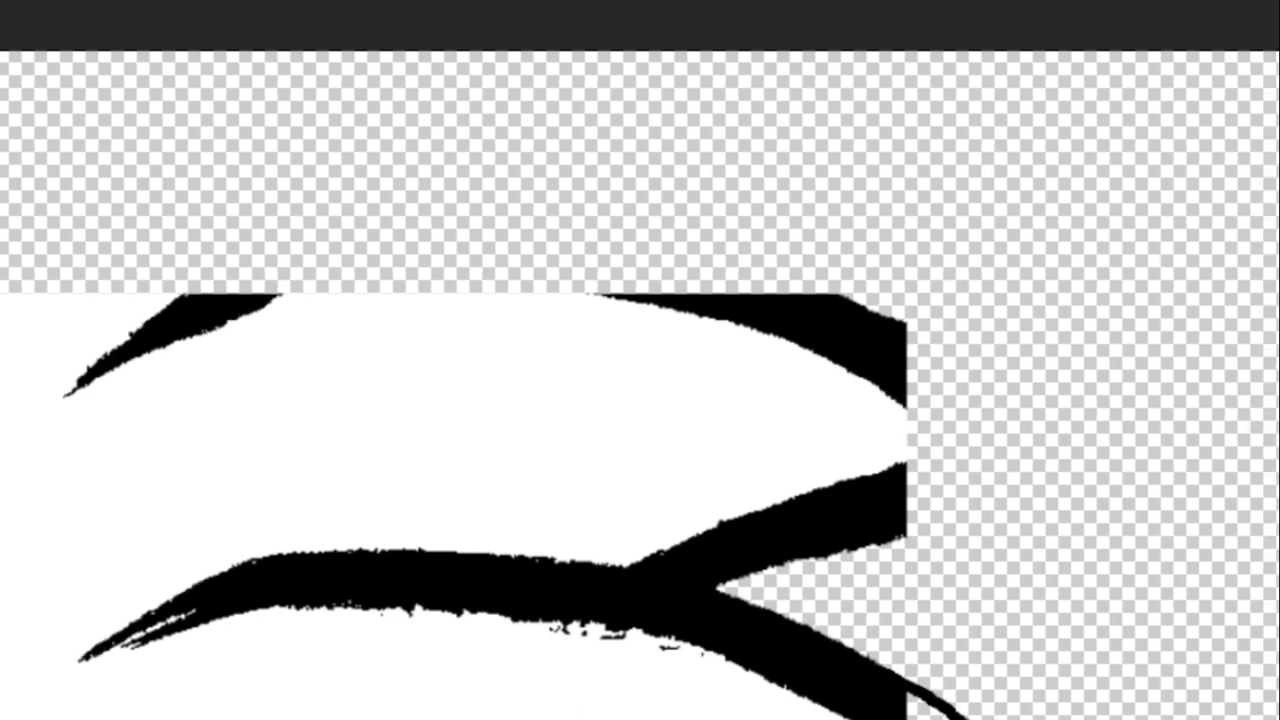
left_click(864, 386)
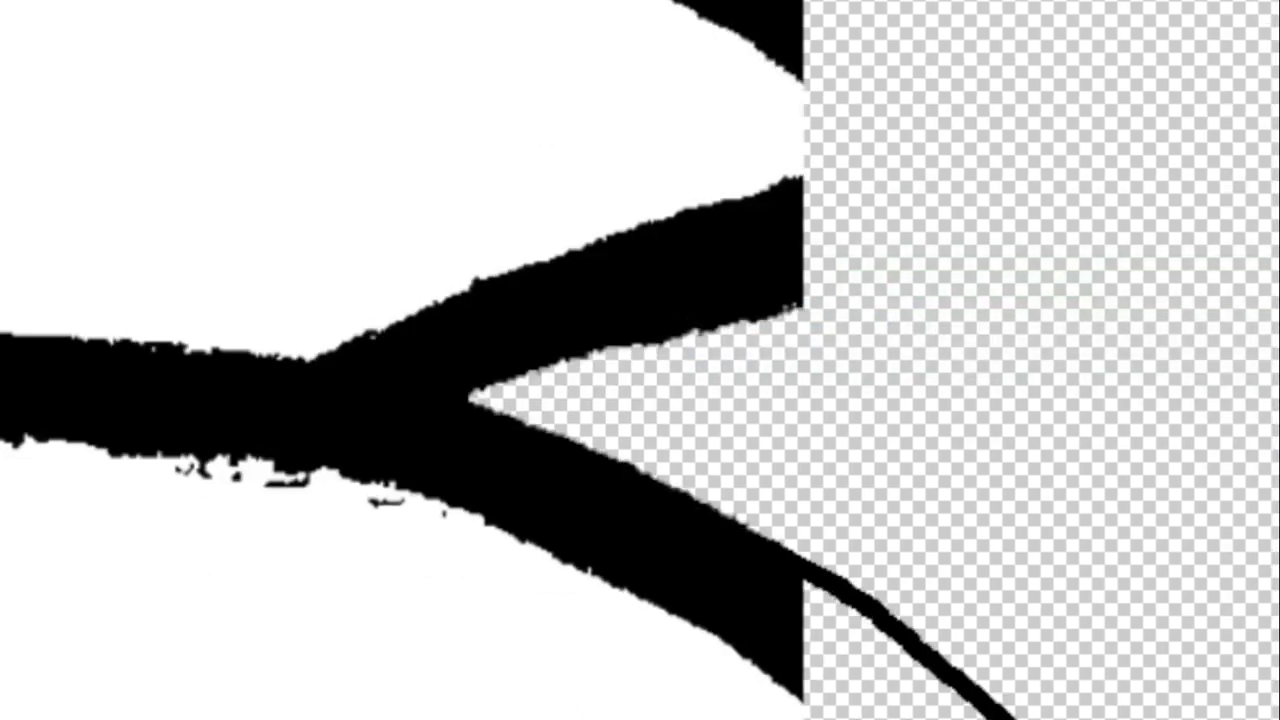
Draw two more strand strokes closing the shape and bucket-fill the gap between them black.
scroll(790, 660, "up", 2)
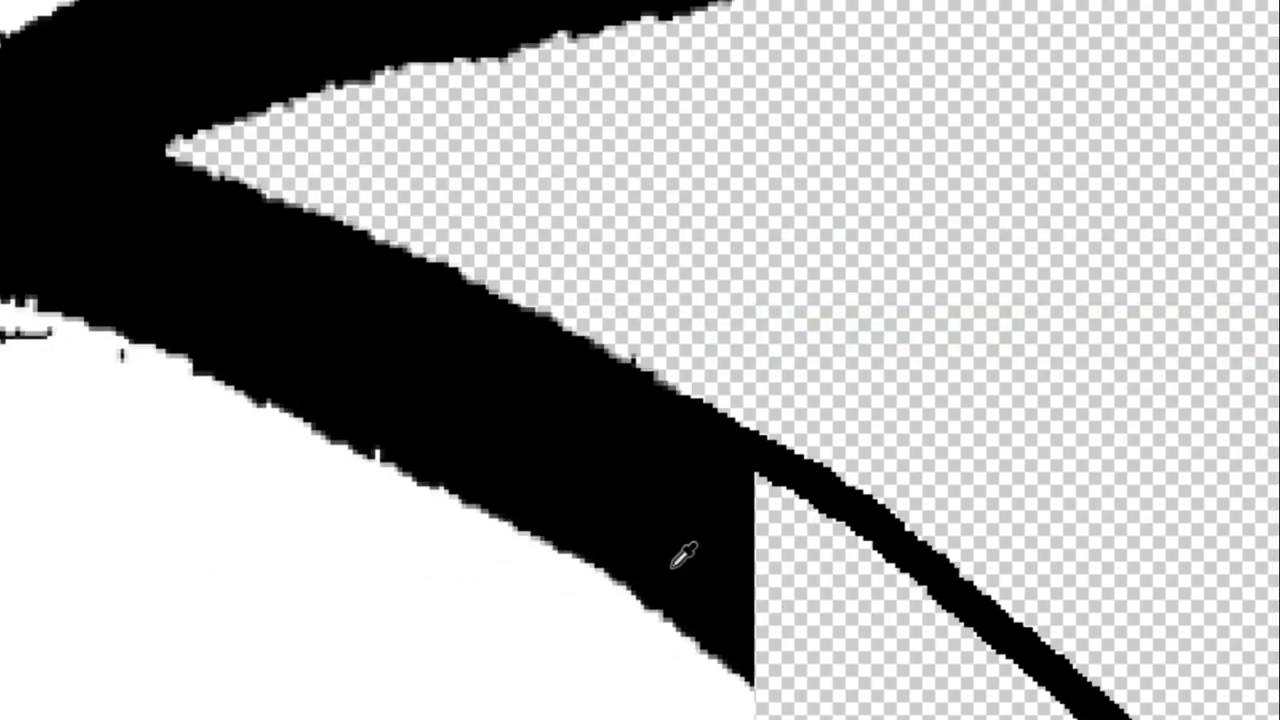
left_click_drag(770, 660, 880, 716)
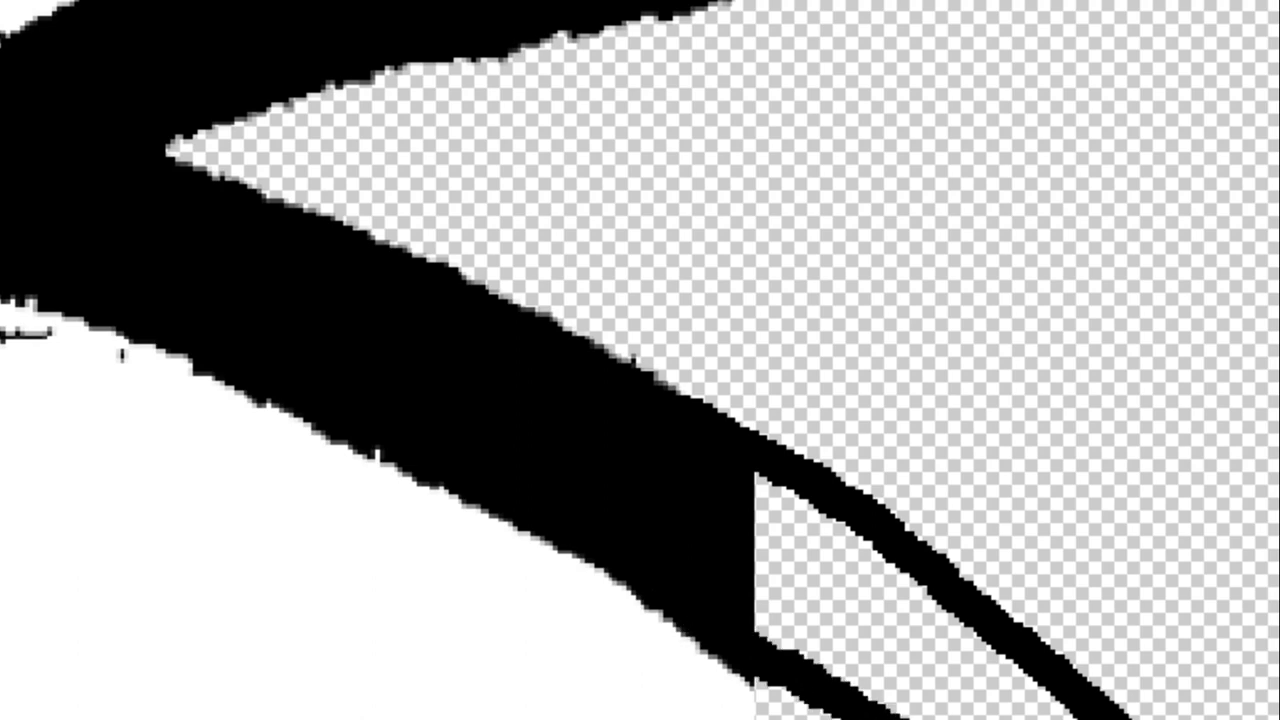
scroll(623, 709, "down", 3)
left_click_drag(731, 686, 960, 716)
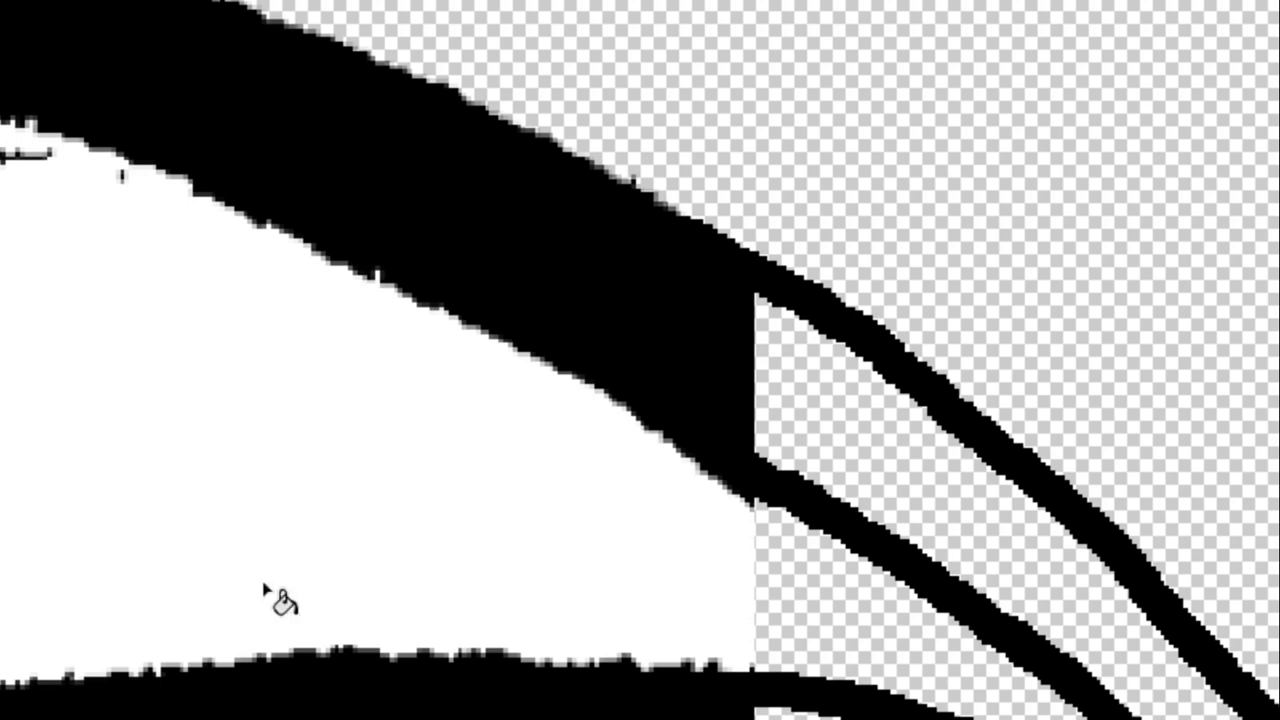
left_click(928, 462)
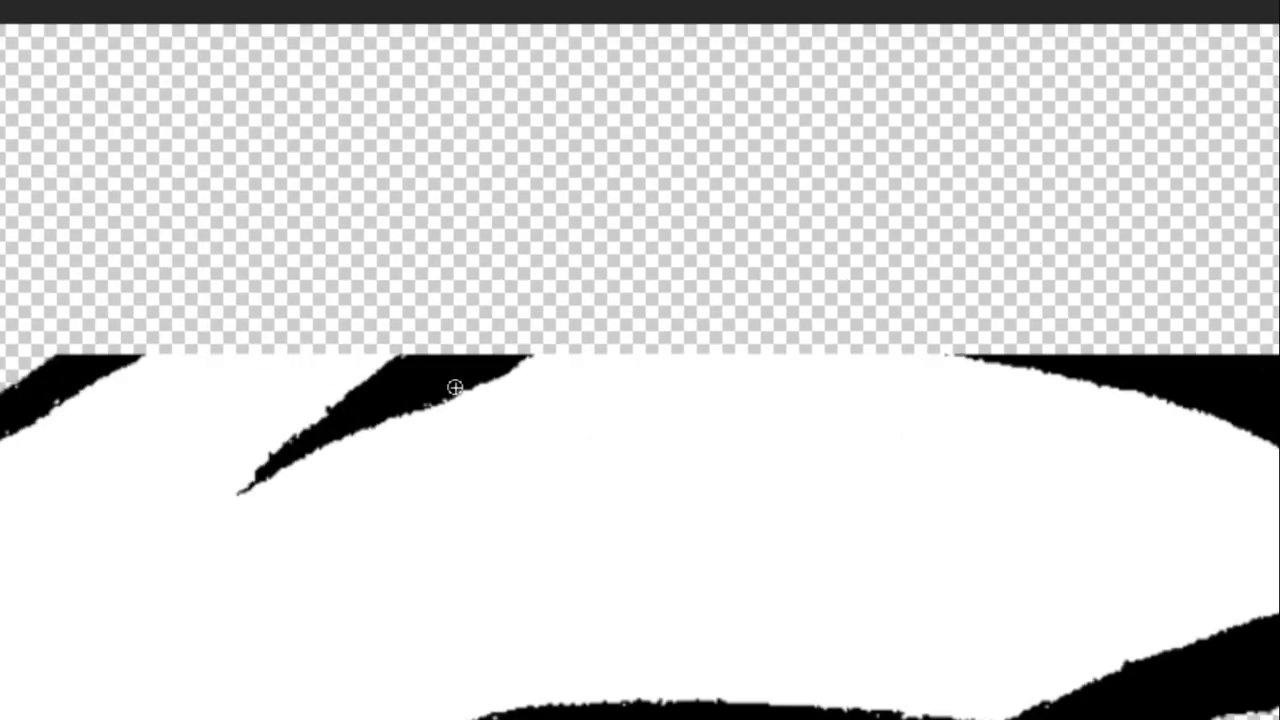
Thicken the upper arc outline with heavy black brush strokes from the lower-left blob.
left_click_drag(376, 395, 1272, 352)
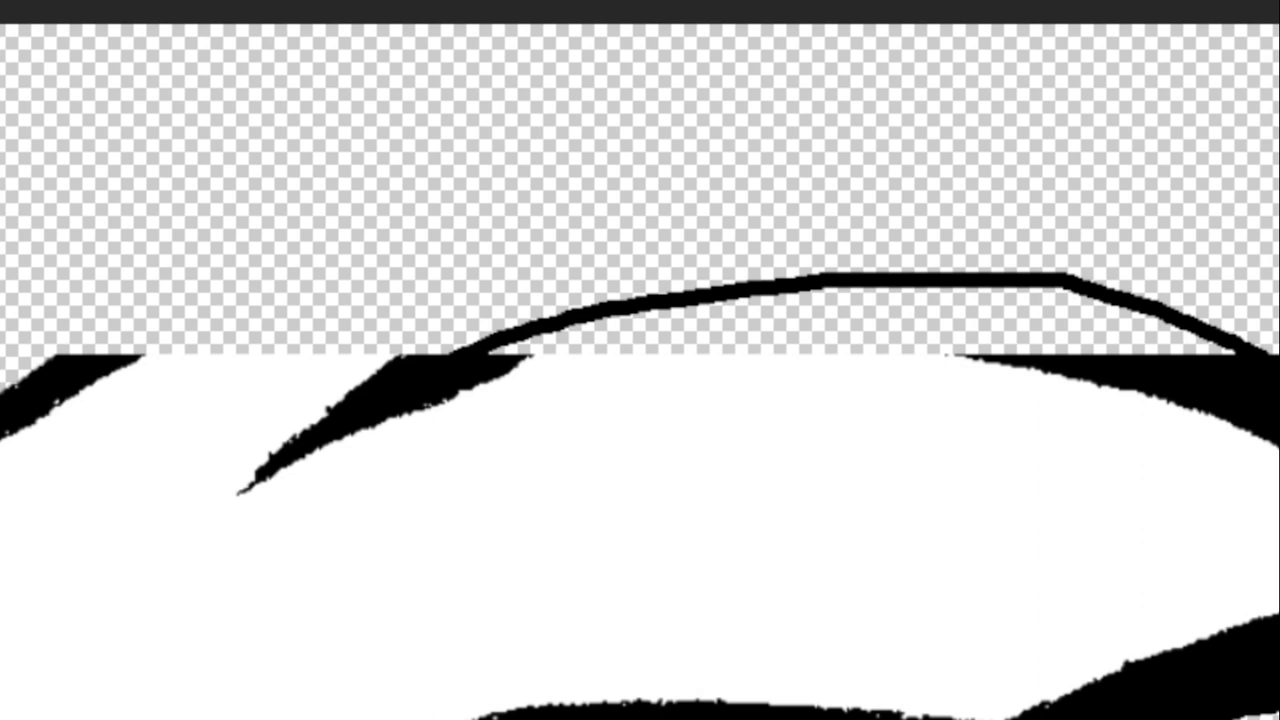
left_click_drag(1255, 335, 985, 272)
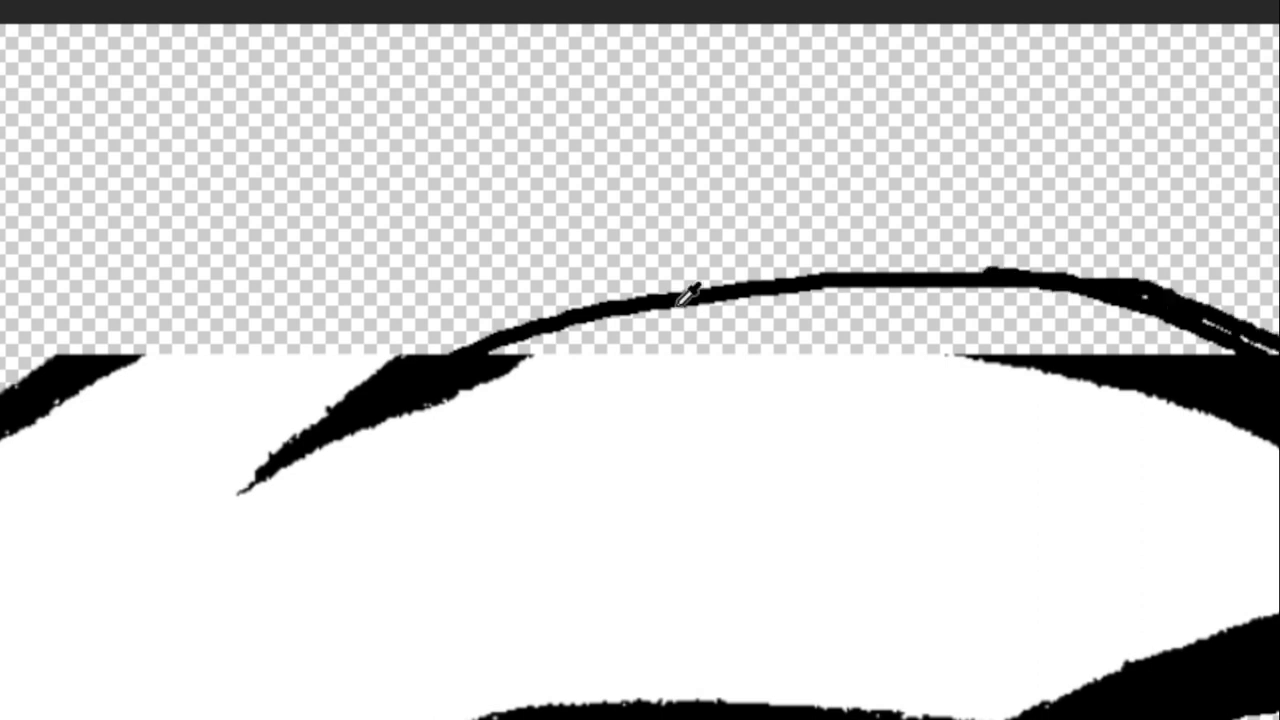
scroll(645, 304, "up", 2)
mouse_move(180, 434)
left_mouse_down()
mouse_move(329, 363)
mouse_move(914, 274)
mouse_move(1278, 278)
left_mouse_up()
mouse_move(1278, 192)
left_mouse_down()
mouse_move(1074, 194)
mouse_move(551, 309)
left_mouse_up()
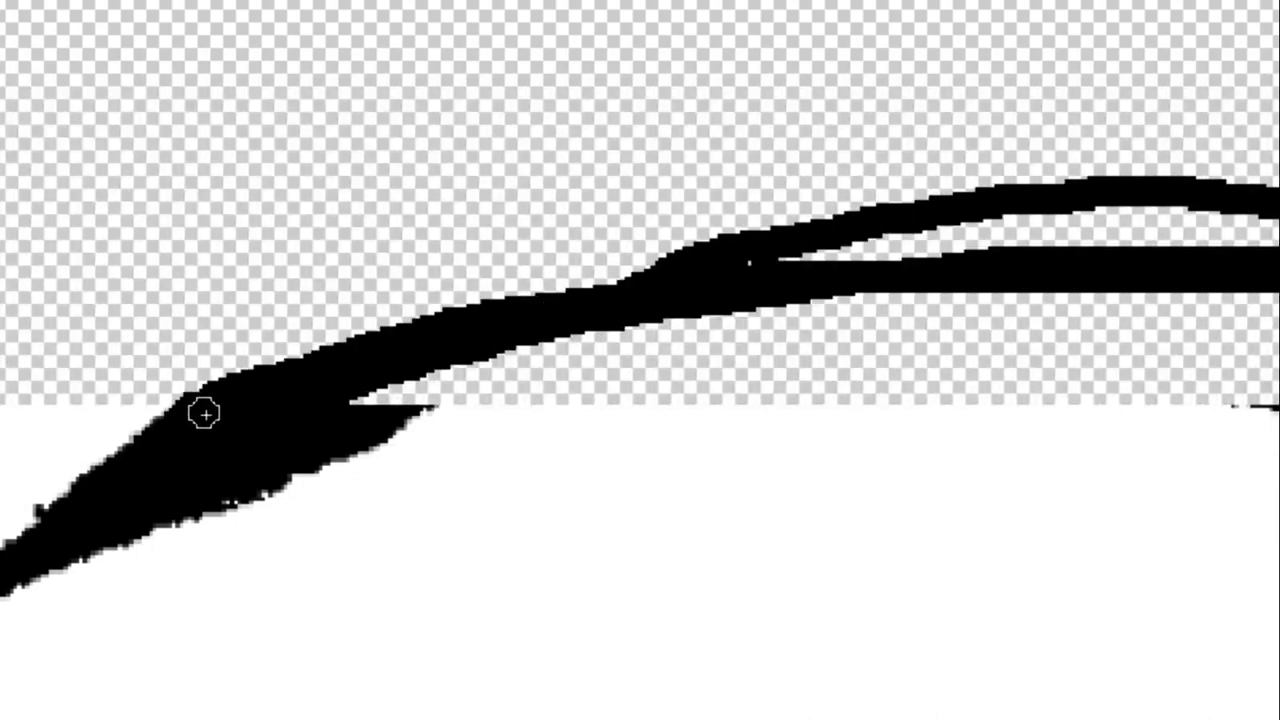
mouse_move(203, 411)
left_mouse_down()
mouse_move(337, 343)
mouse_move(686, 229)
mouse_move(1186, 199)
mouse_move(951, 266)
mouse_move(490, 270)
left_mouse_up()
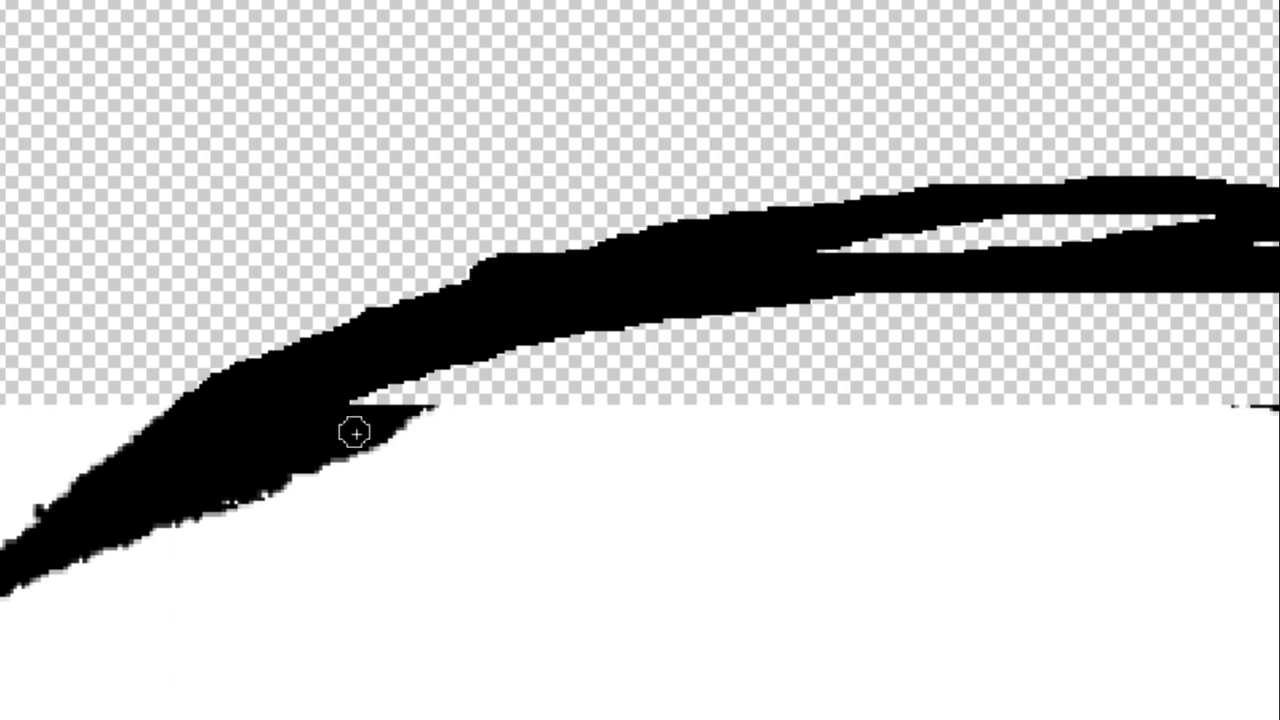
mouse_move(374, 423)
left_mouse_down()
mouse_move(780, 360)
mouse_move(1278, 398)
mouse_move(917, 369)
mouse_move(349, 440)
mouse_move(429, 409)
mouse_move(1182, 395)
mouse_move(1240, 410)
mouse_move(1043, 349)
mouse_move(634, 337)
mouse_move(337, 414)
left_mouse_up()
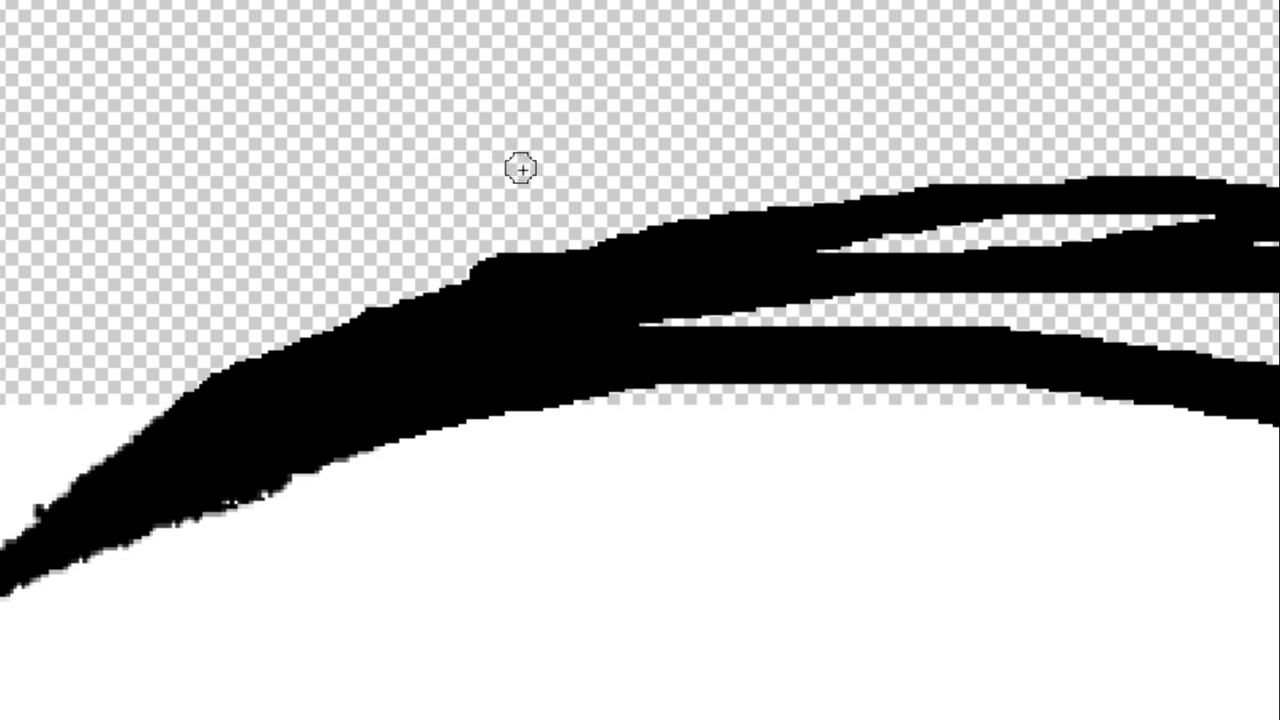
Paint black over the lower light gap and the light slivers inside the arc strokes.
scroll(525, 178, "up", 2)
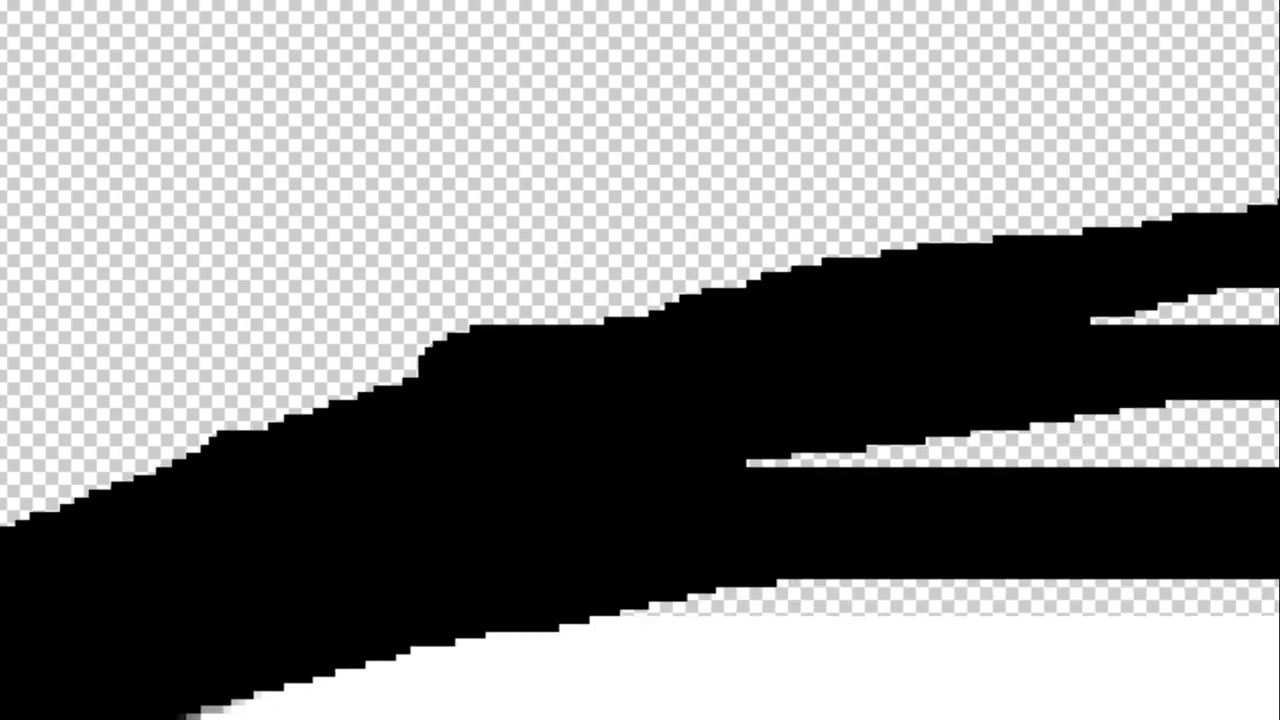
left_click_drag(1270, 405, 750, 462)
left_click_drag(900, 520, 1247, 505)
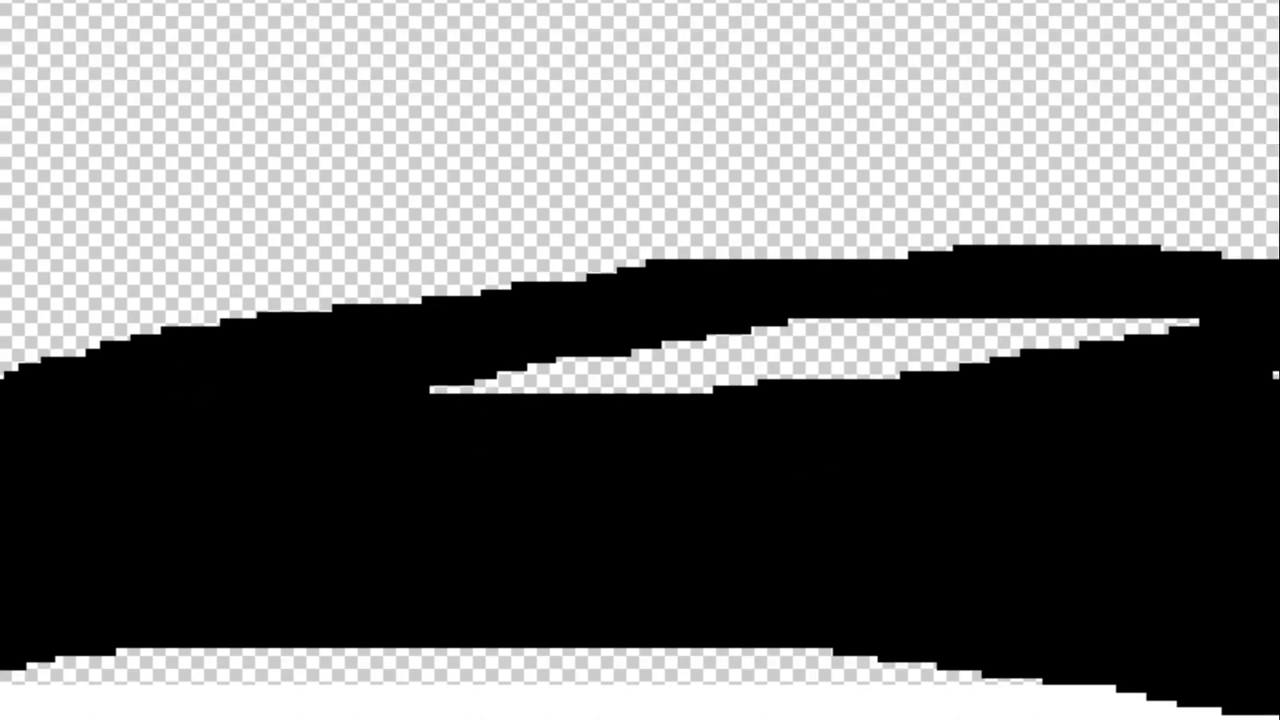
mouse_move(449, 417)
left_mouse_down()
mouse_move(1020, 377)
mouse_move(690, 355)
left_mouse_up()
left_click_drag(1120, 324, 1200, 320)
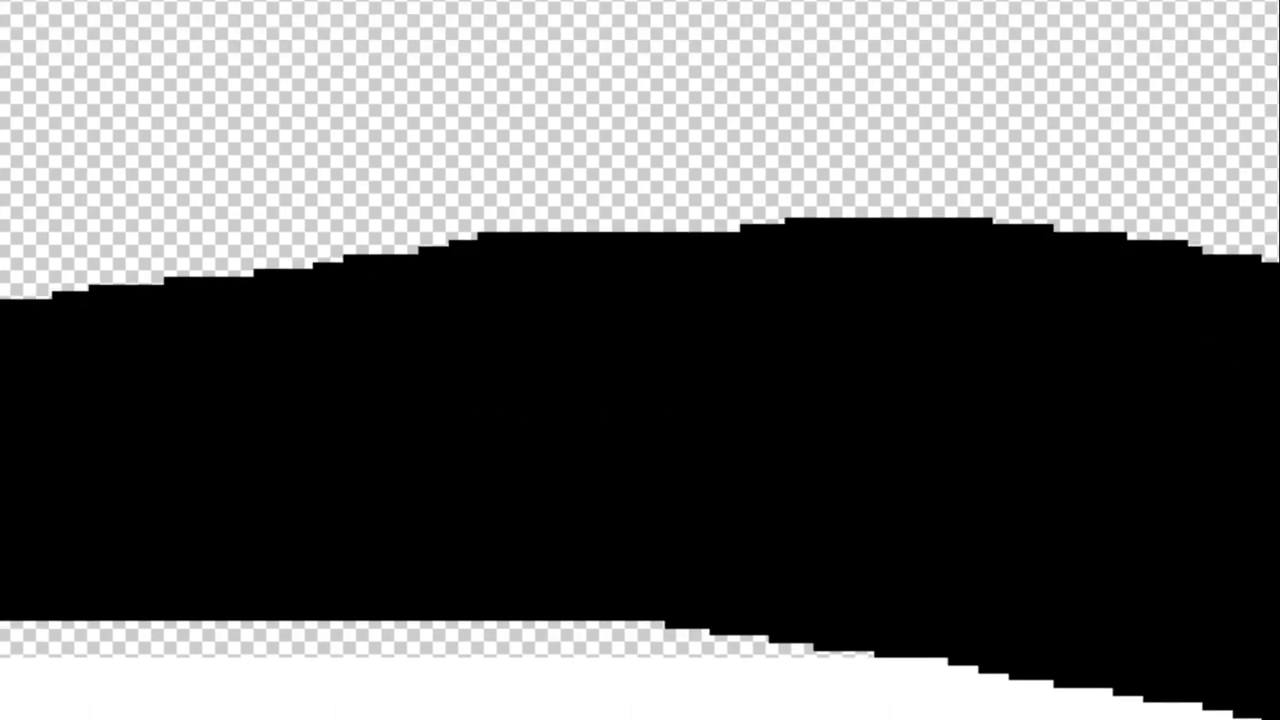
left_click_drag(640, 400, 951, 294)
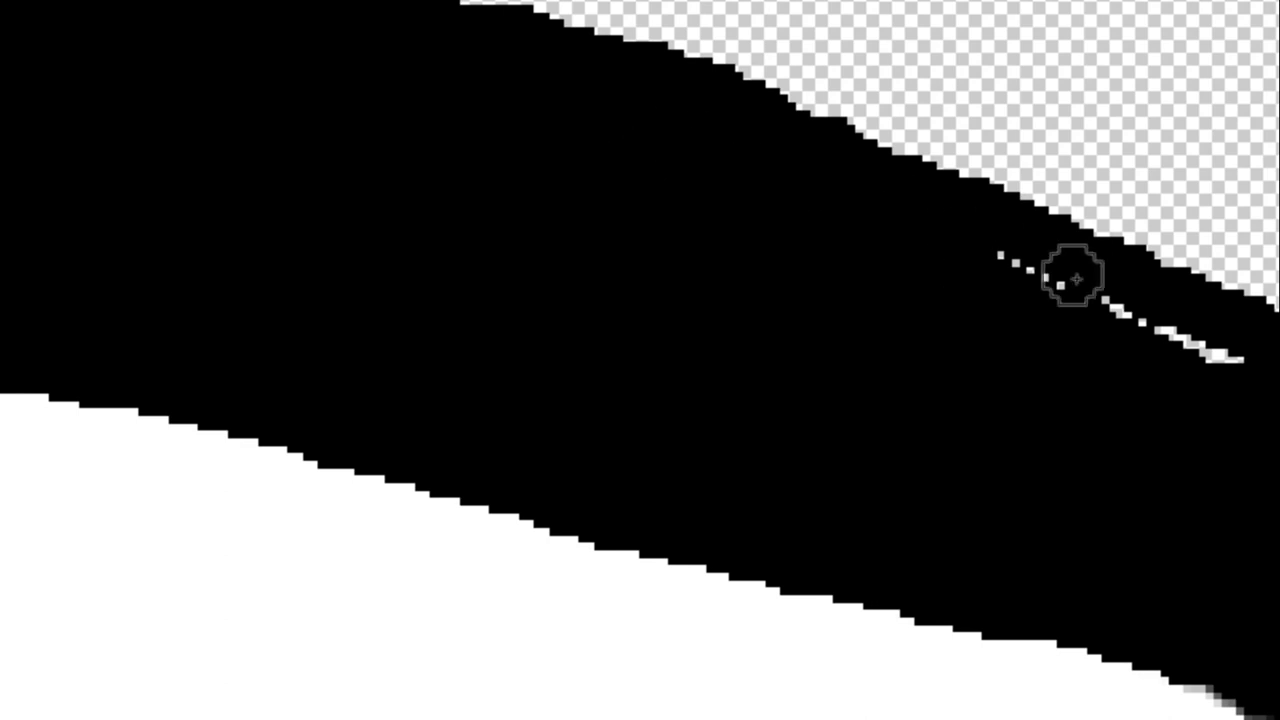
left_click_drag(1069, 274, 1220, 350)
Add short black strokes on the right and extend lines to the right edge and bottom.
left_click_drag(1006, 234, 740, 160)
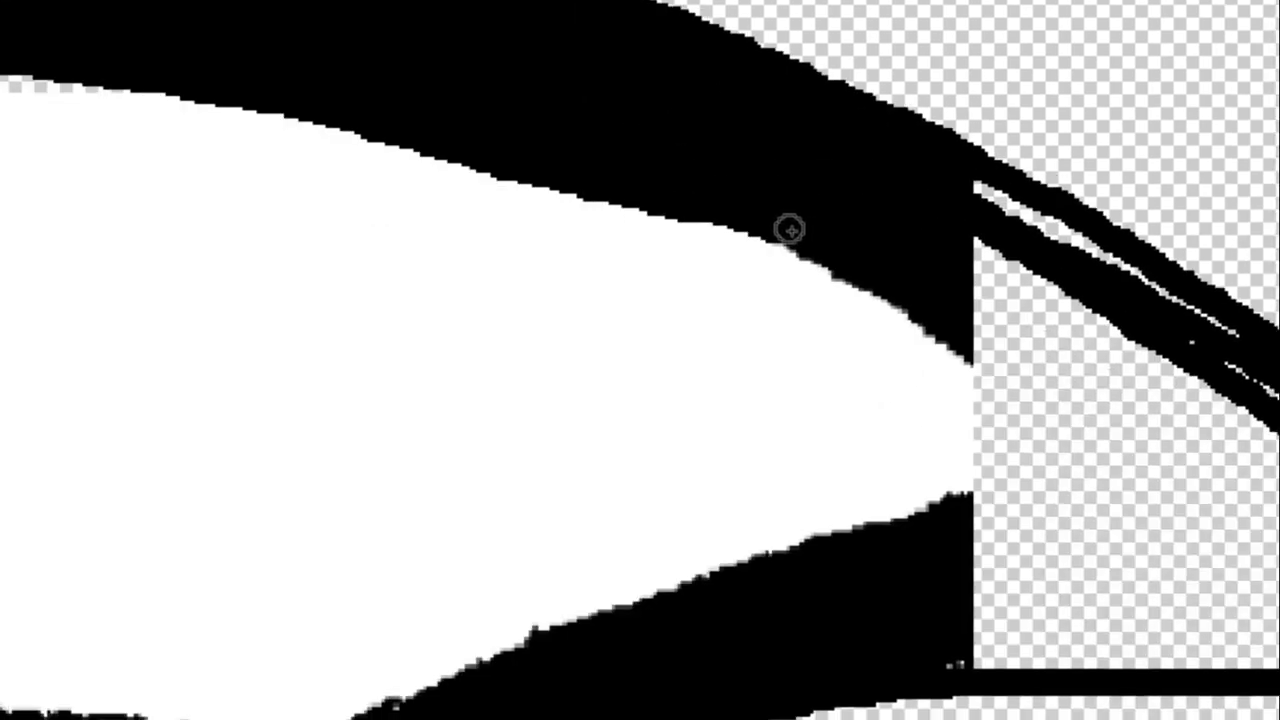
left_click_drag(925, 307, 1045, 390)
left_click_drag(1108, 432, 1278, 552)
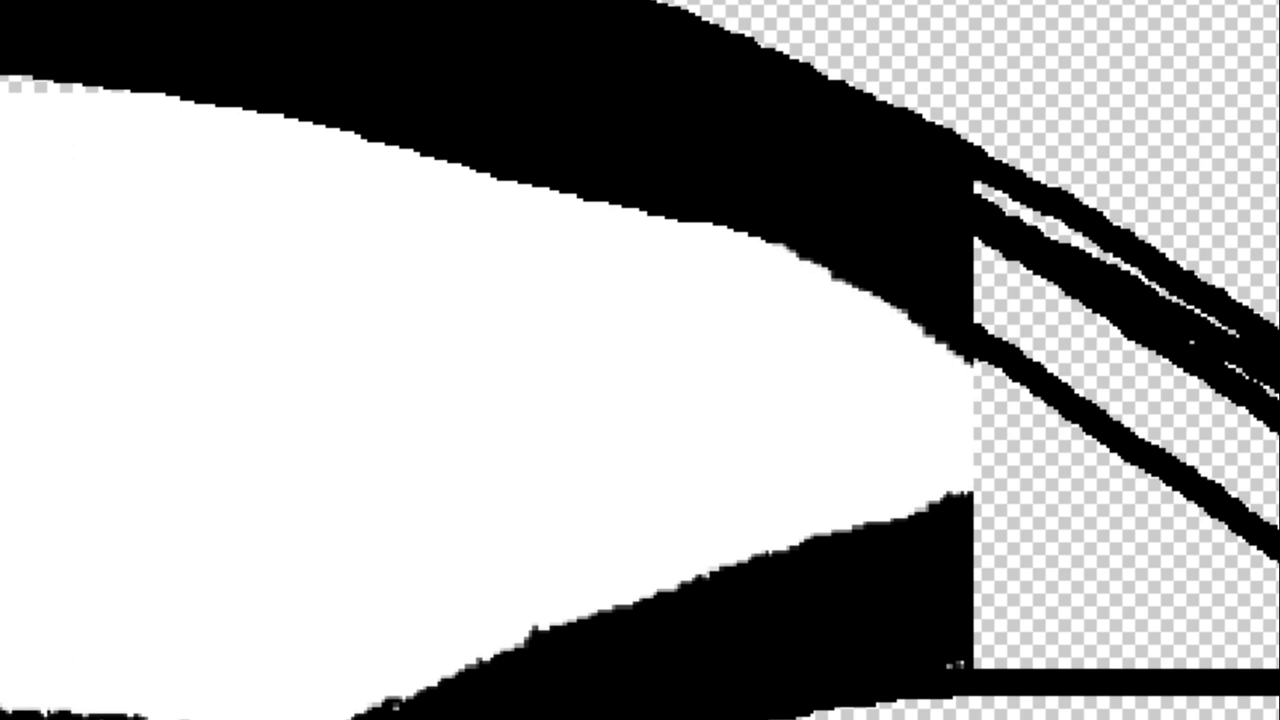
scroll(1066, 480, "up", 3)
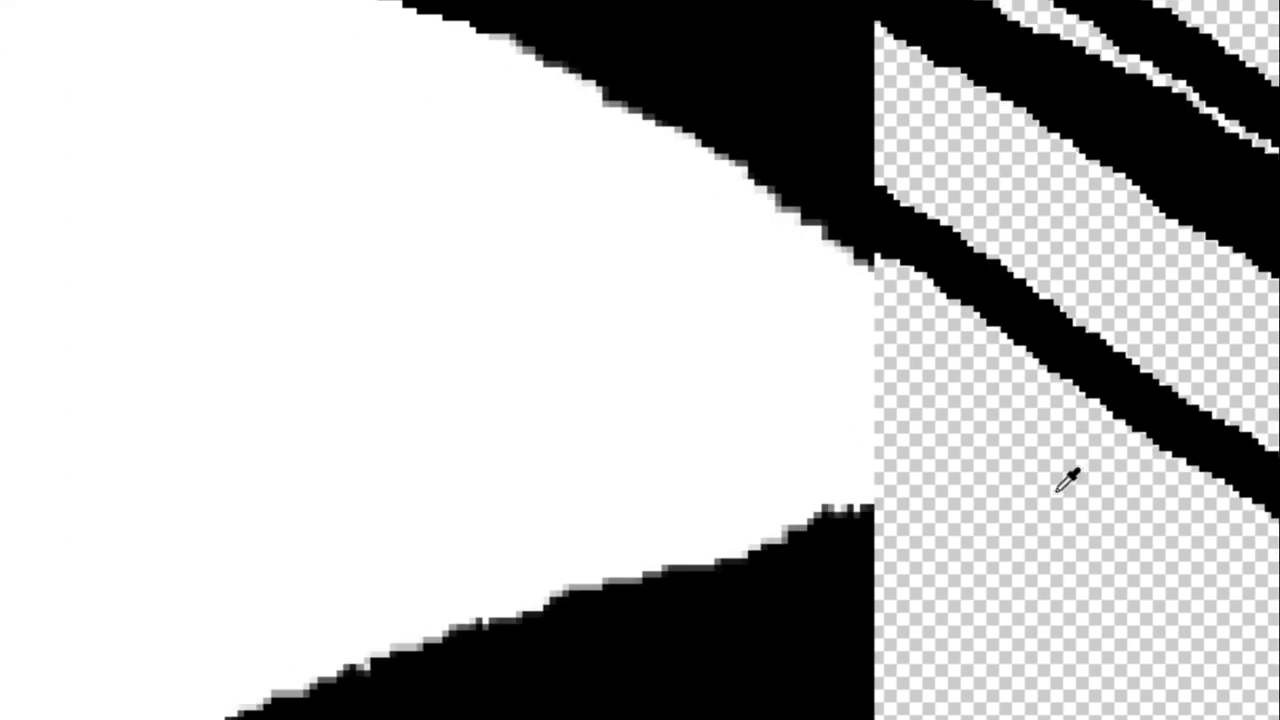
left_click_drag(817, 560, 1278, 475)
mouse_move(1143, 523)
left_mouse_down()
mouse_move(777, 623)
mouse_move(1171, 609)
mouse_move(521, 417)
left_mouse_up()
left_click_drag(149, 609, 1210, 620)
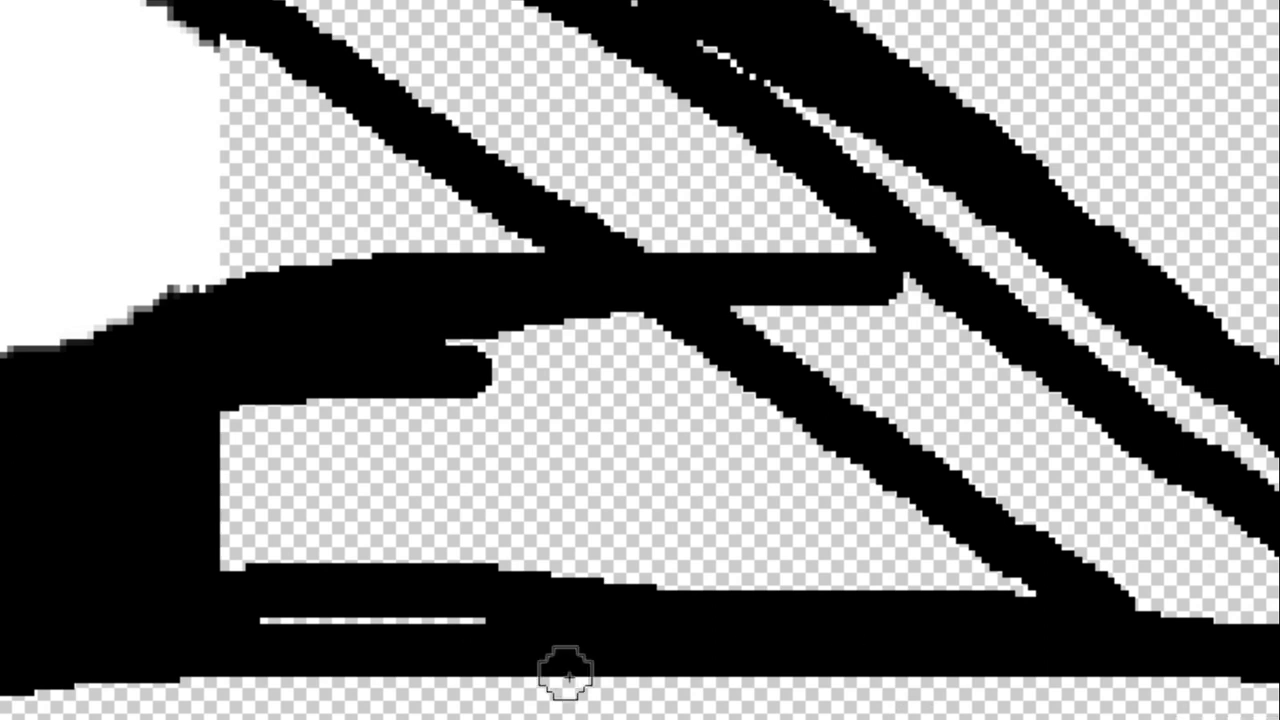
Repaint the bottom black band to the canvas edge, joining the transparent patch to it.
left_click_drag(323, 610, 1262, 690)
key("ctrl+z")
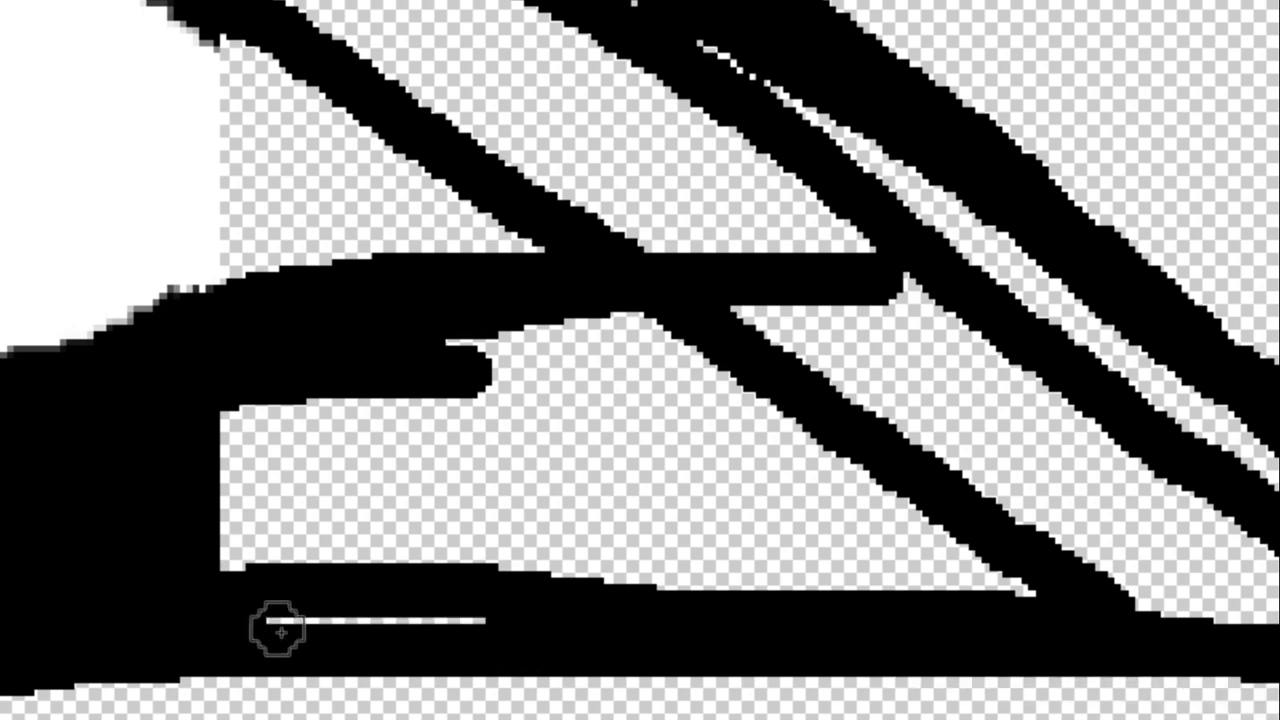
left_click_drag(274, 623, 1262, 625)
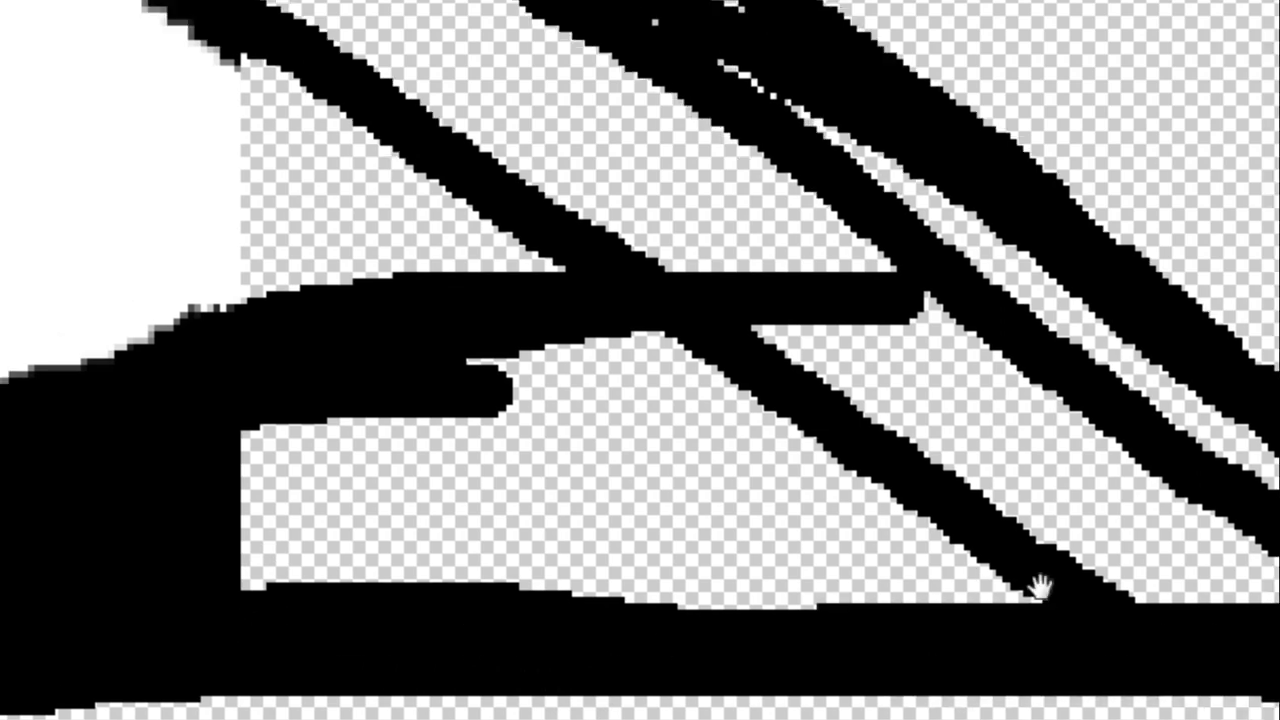
left_click_drag(90, 160, 1006, 506)
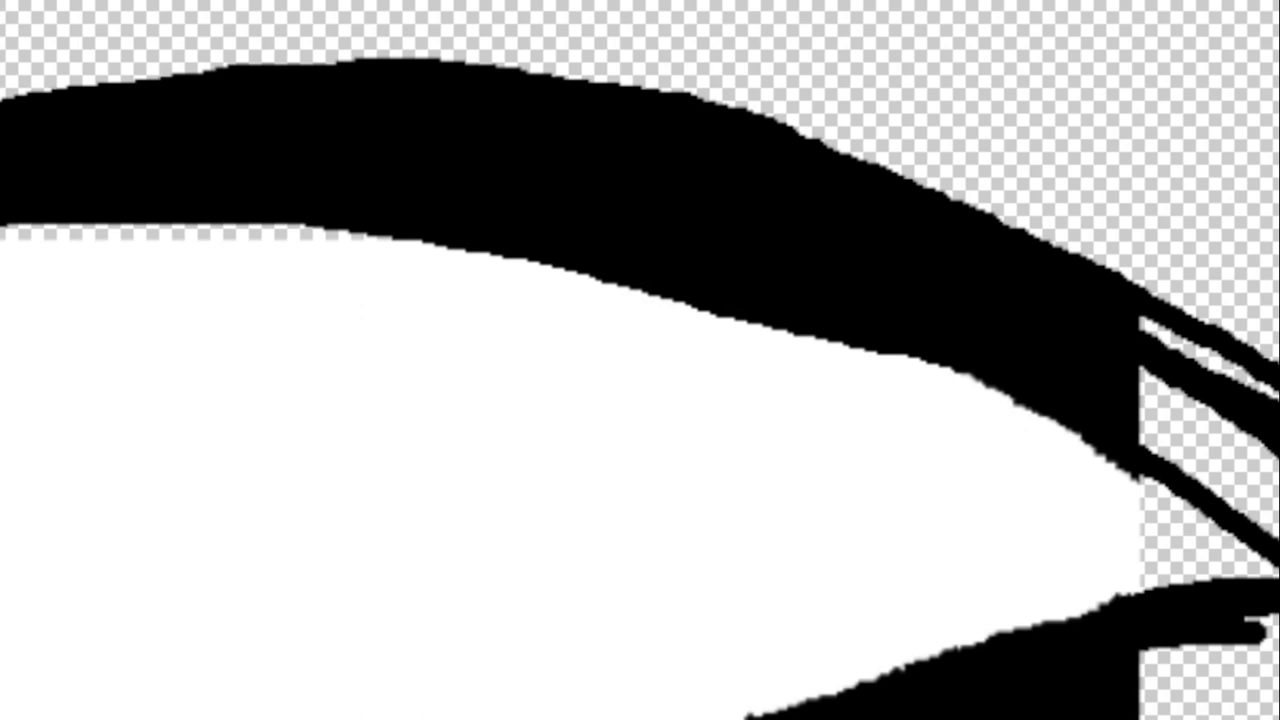
left_click_drag(1257, 677, 1265, 688)
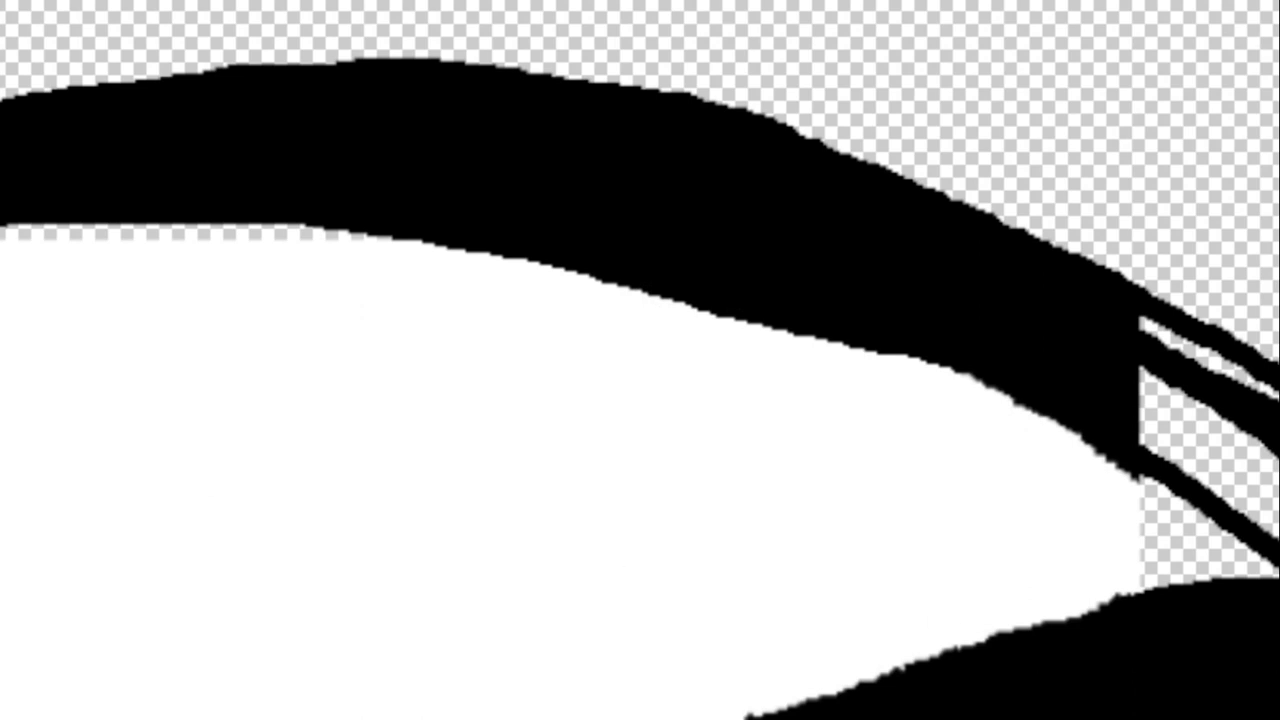
Bucket-fill the gaps between the diagonal stripes black and cover leftover right-edge slivers.
left_click(1200, 460)
left_click(1200, 350)
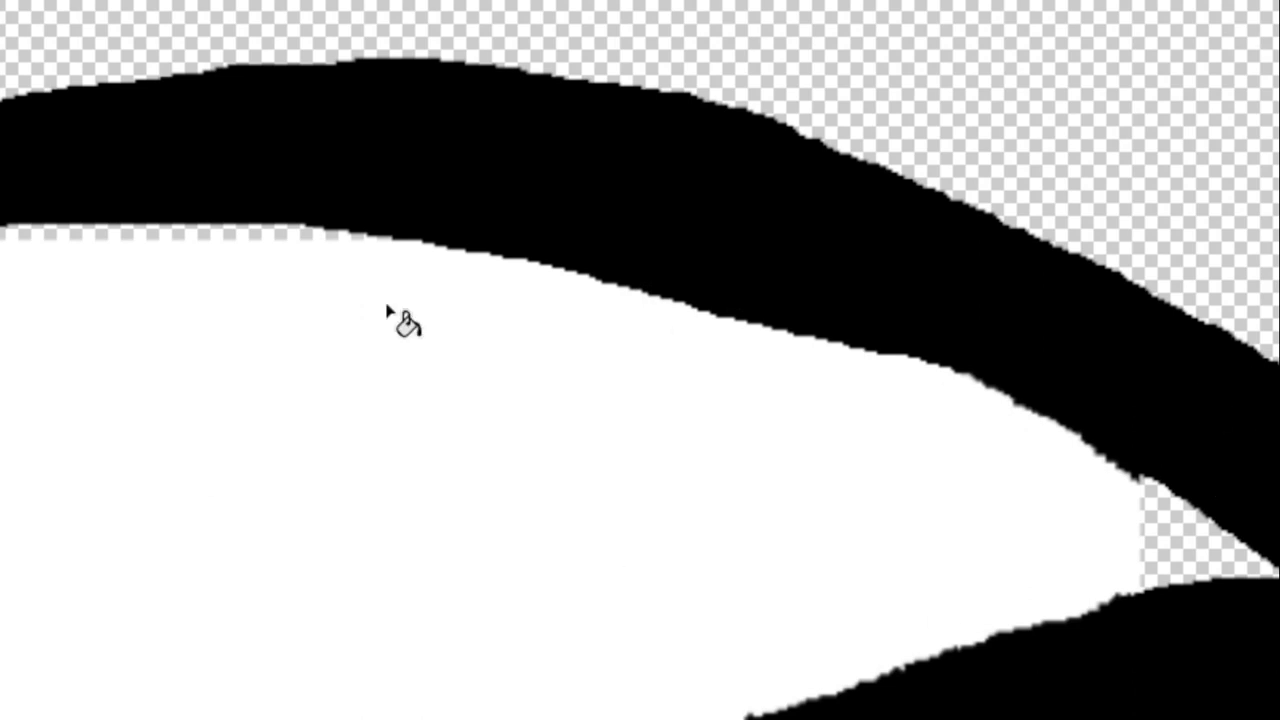
scroll(1262, 393, "up", 2)
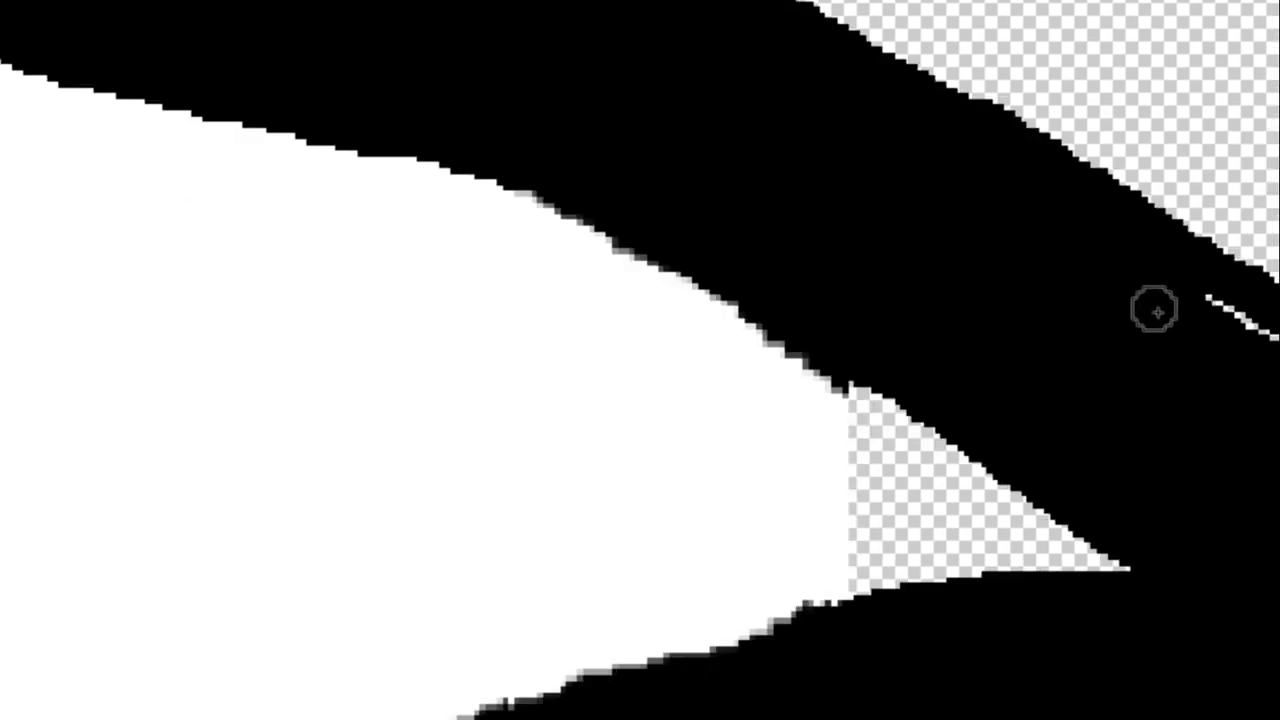
left_click_drag(1154, 306, 1229, 289)
scroll(1057, 477, "down", 1)
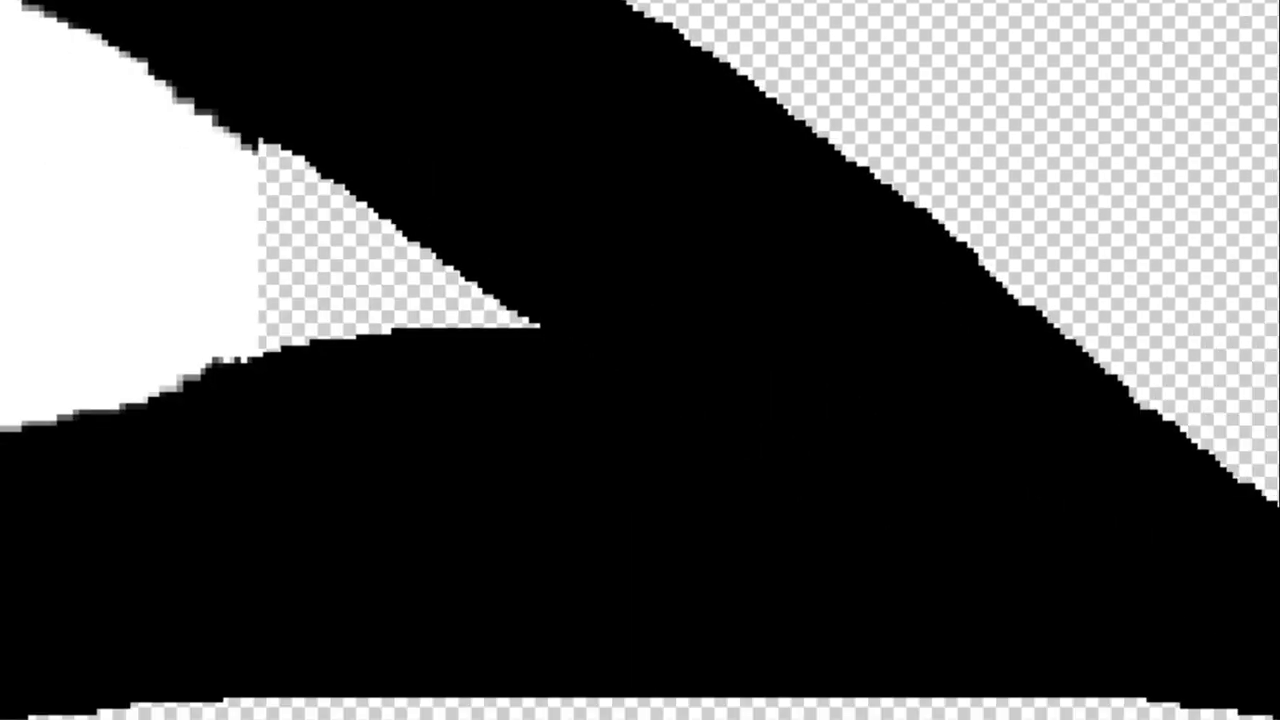
scroll(1180, 663, "down", 1)
Draw black lines running to the right canvas edge, redoing an overlong stroke shorter.
scroll(1072, 705, "down", 1)
scroll(729, 506, "up", 2)
scroll(465, 715, "up", 2)
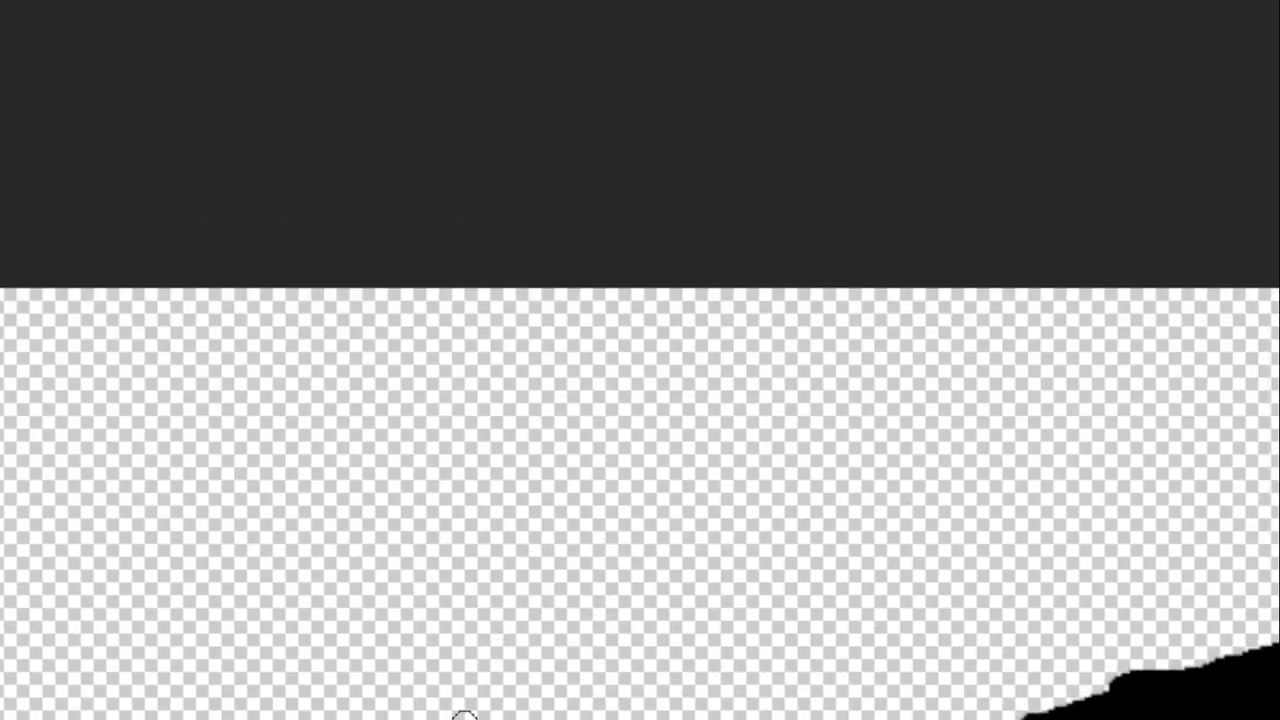
left_click_drag(527, 710, 1278, 470)
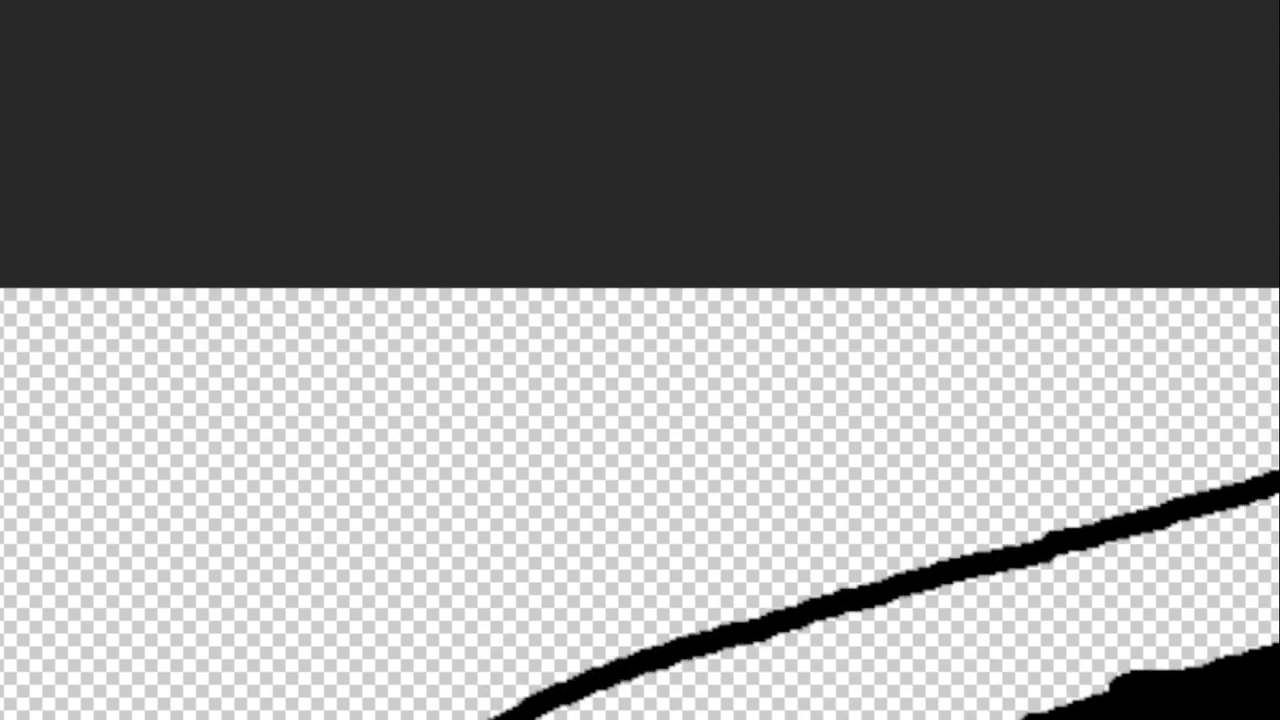
key("ctrl+z")
left_click_drag(458, 718, 697, 608)
left_click_drag(796, 578, 1279, 408)
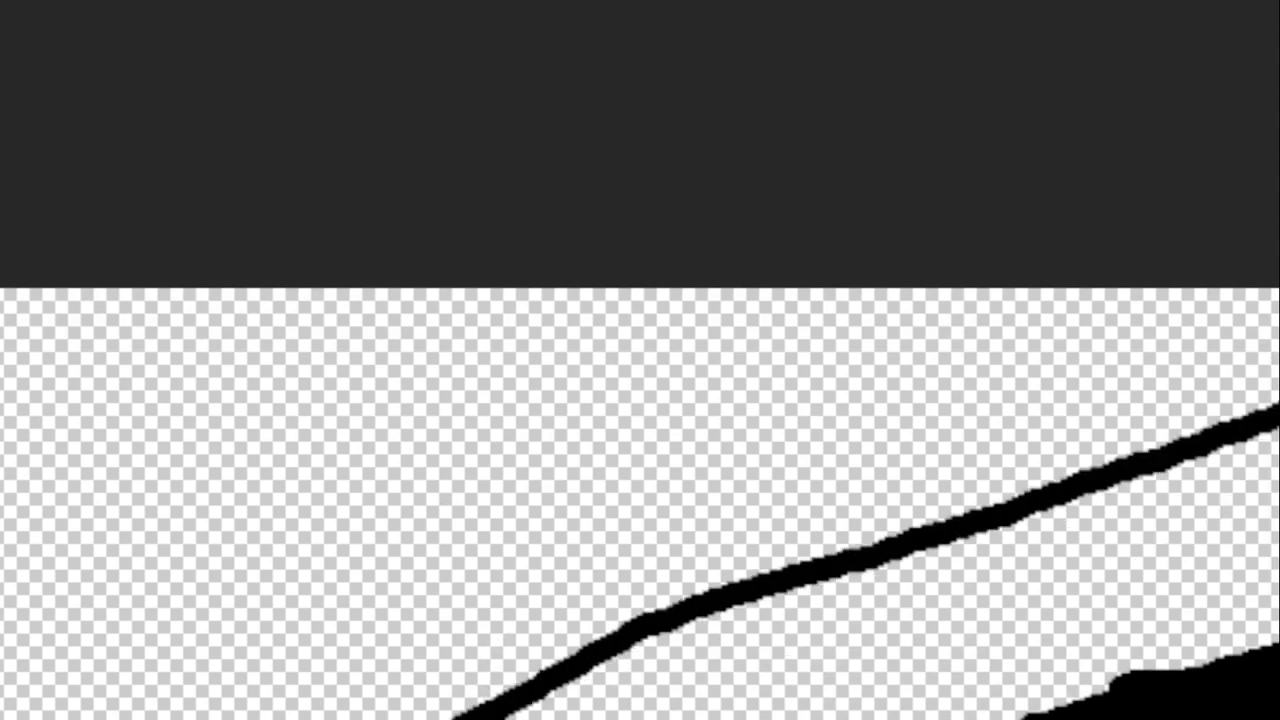
left_click_drag(1279, 512, 1060, 705)
left_click_drag(1185, 668, 1279, 590)
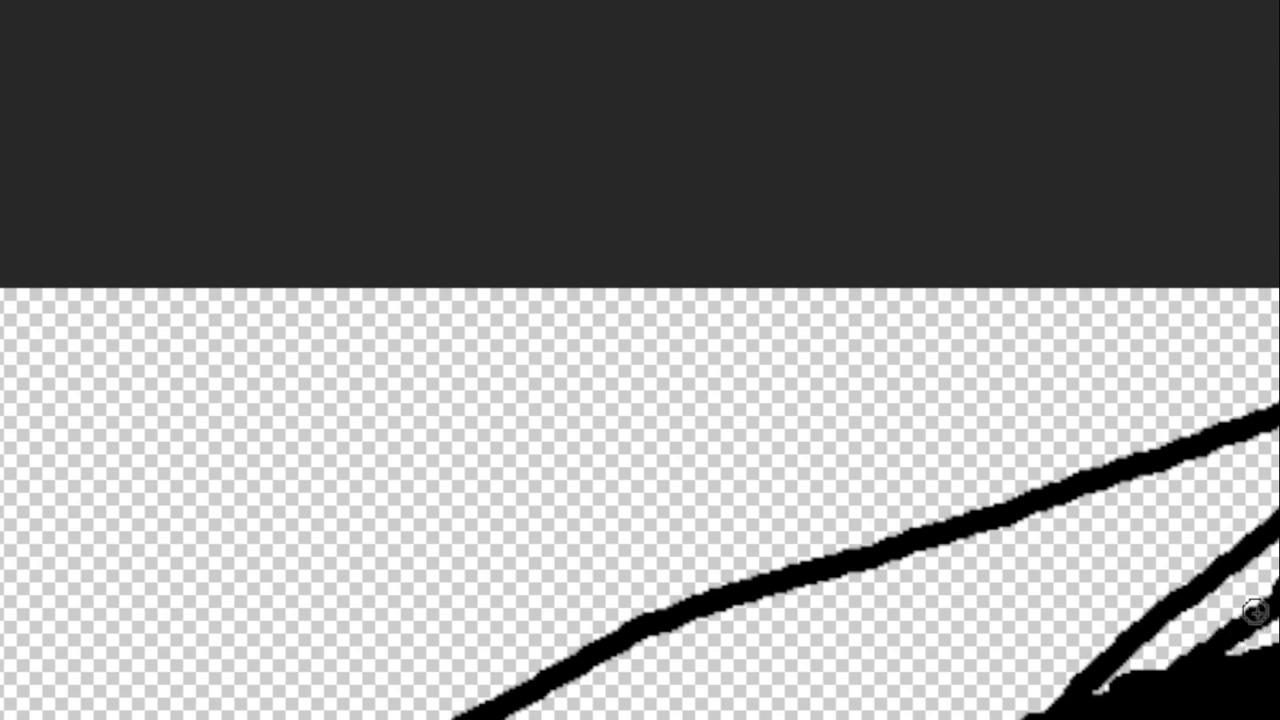
Add a second parallel black line and fill the gap between the two lines.
scroll(652, 690, "up", 2)
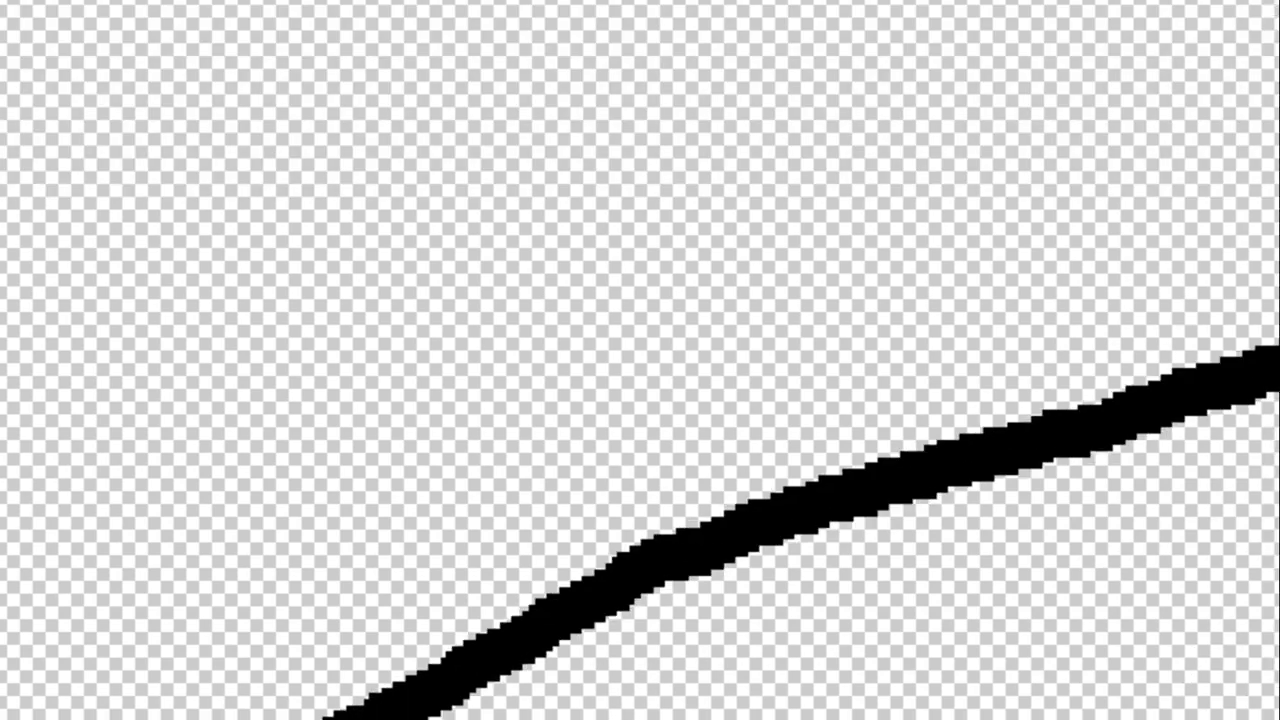
mouse_move(560, 718)
left_mouse_down()
mouse_move(800, 634)
mouse_move(1260, 408)
mouse_move(1279, 385)
left_mouse_up()
mouse_move(1200, 420)
left_mouse_down()
mouse_move(760, 634)
mouse_move(650, 672)
left_mouse_up()
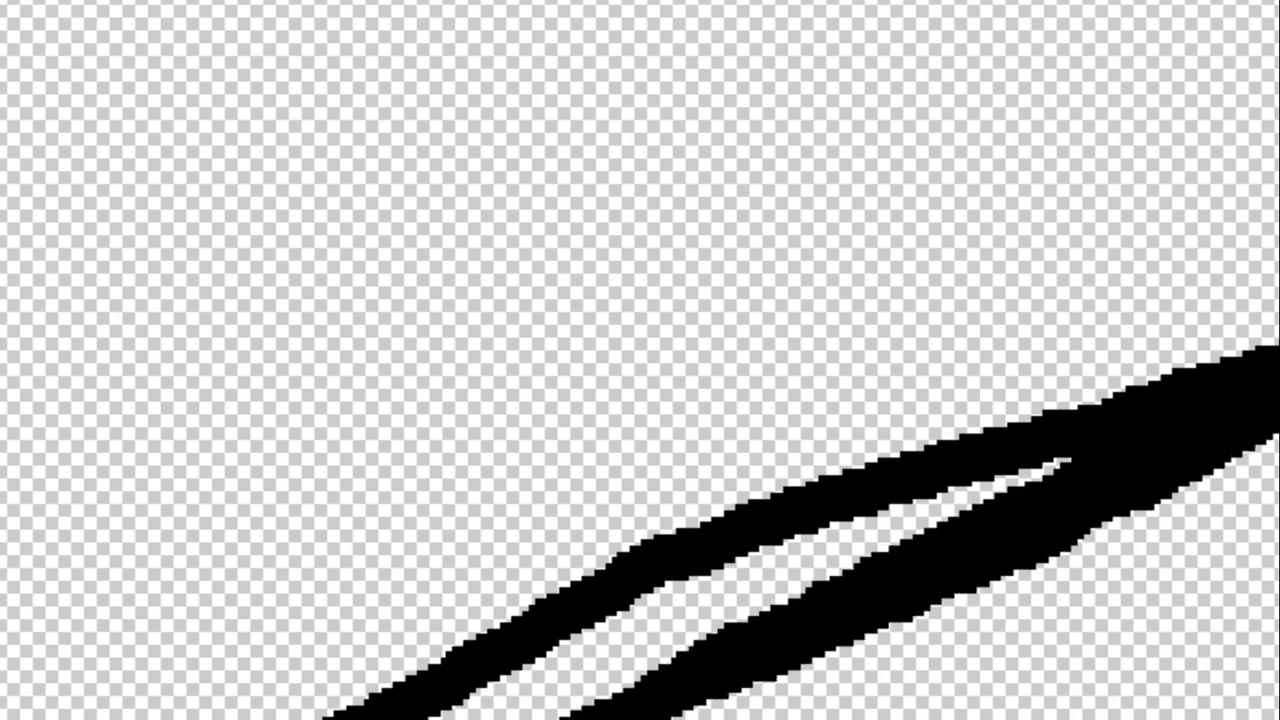
left_click_drag(470, 718, 1134, 432)
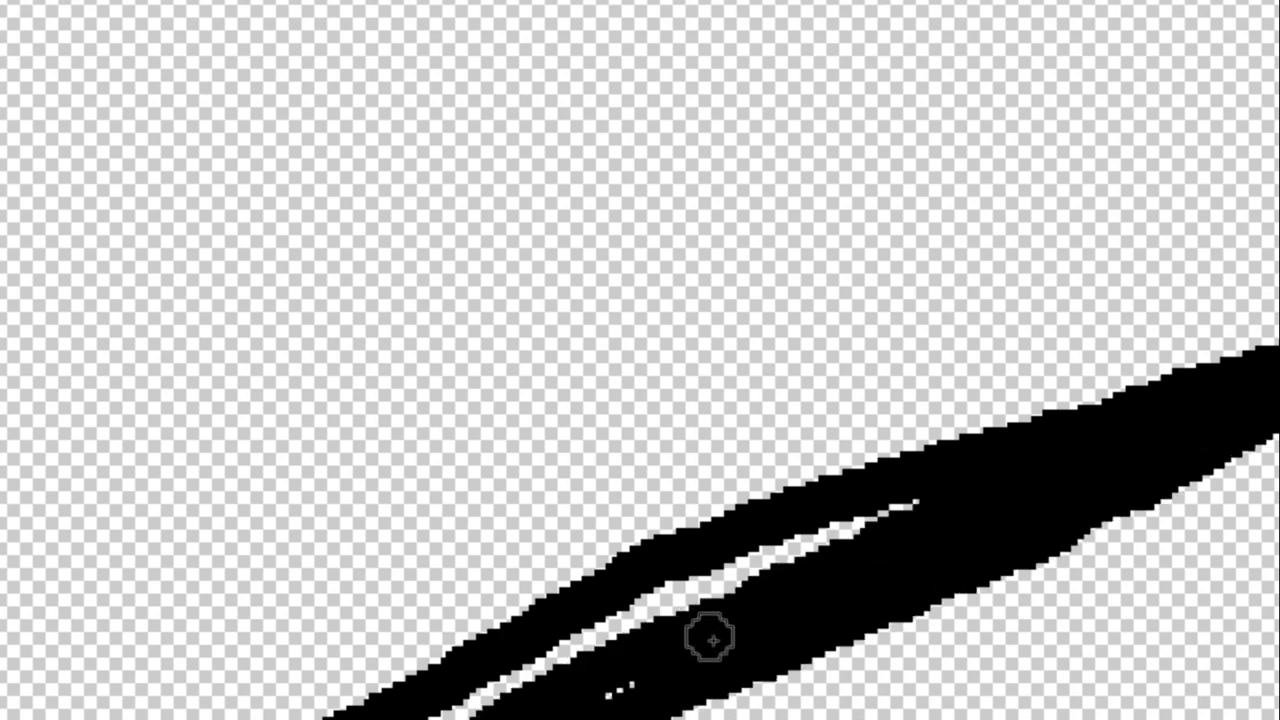
mouse_move(706, 634)
left_mouse_down()
mouse_move(465, 716)
mouse_move(643, 600)
mouse_move(1103, 400)
mouse_move(1114, 434)
mouse_move(972, 495)
left_mouse_up()
Thicken the lower black stroke and paint over the white gaps between the right-side strokes.
scroll(972, 495, "down", 3)
scroll(429, 666, "up", 3)
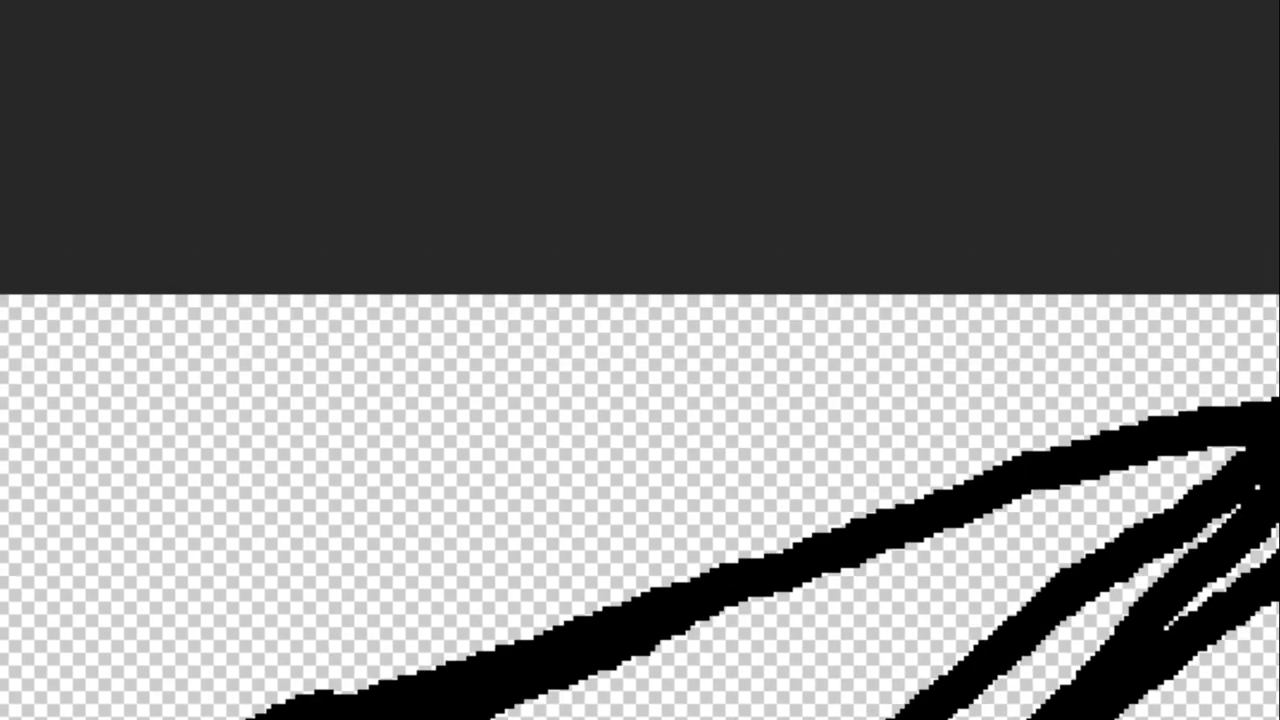
mouse_move(305, 705)
left_mouse_down()
mouse_move(890, 492)
mouse_move(1268, 378)
left_mouse_up()
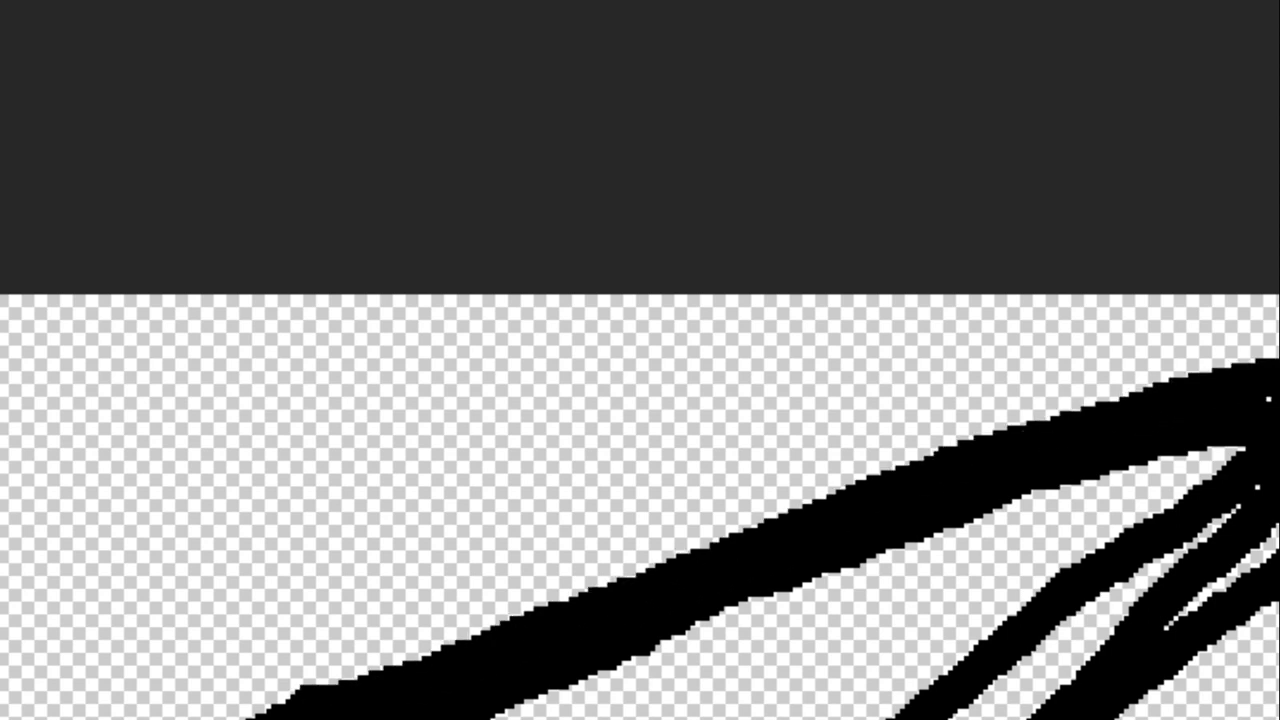
mouse_move(1272, 538)
left_mouse_down()
mouse_move(1163, 646)
mouse_move(1185, 610)
left_mouse_up()
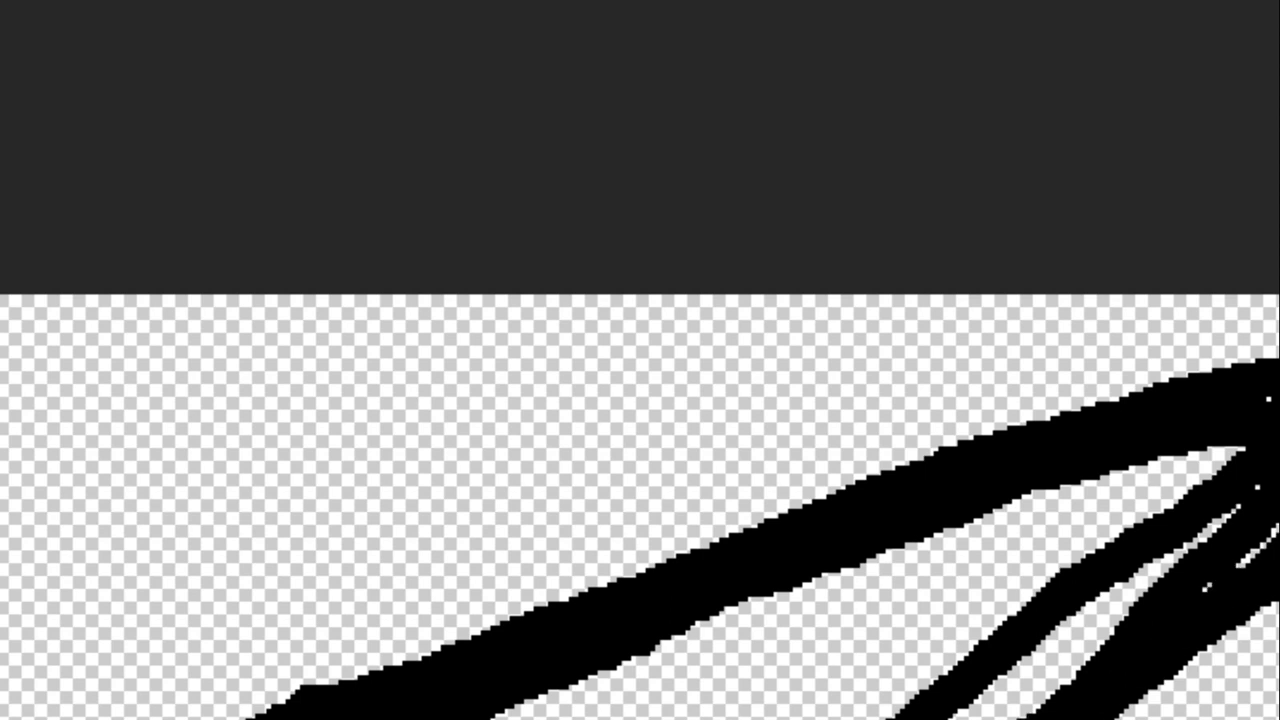
mouse_move(960, 715)
left_mouse_down()
mouse_move(1258, 525)
mouse_move(950, 715)
left_mouse_up()
left_click_drag(1231, 540, 1069, 637)
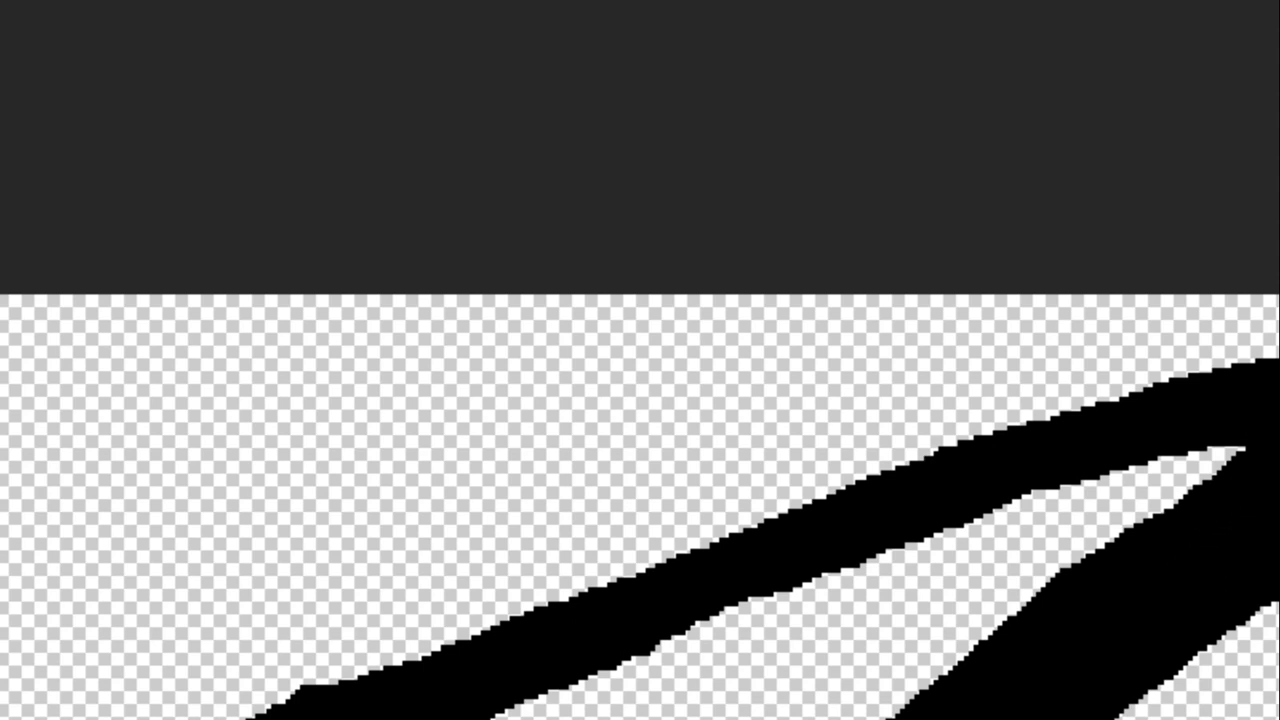
Paint white beneath the pointed black line, undoing the stray white stroke above it.
key("ctrl+plus")
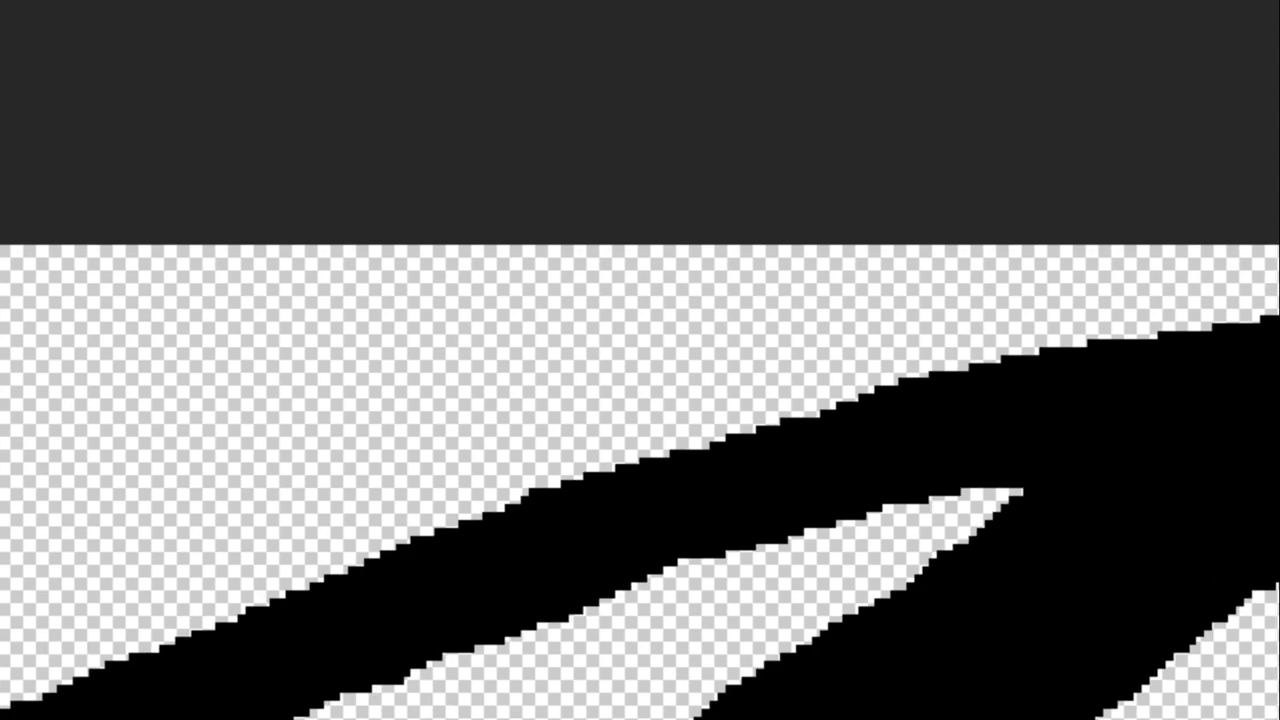
left_click_drag(1270, 580, 1170, 710)
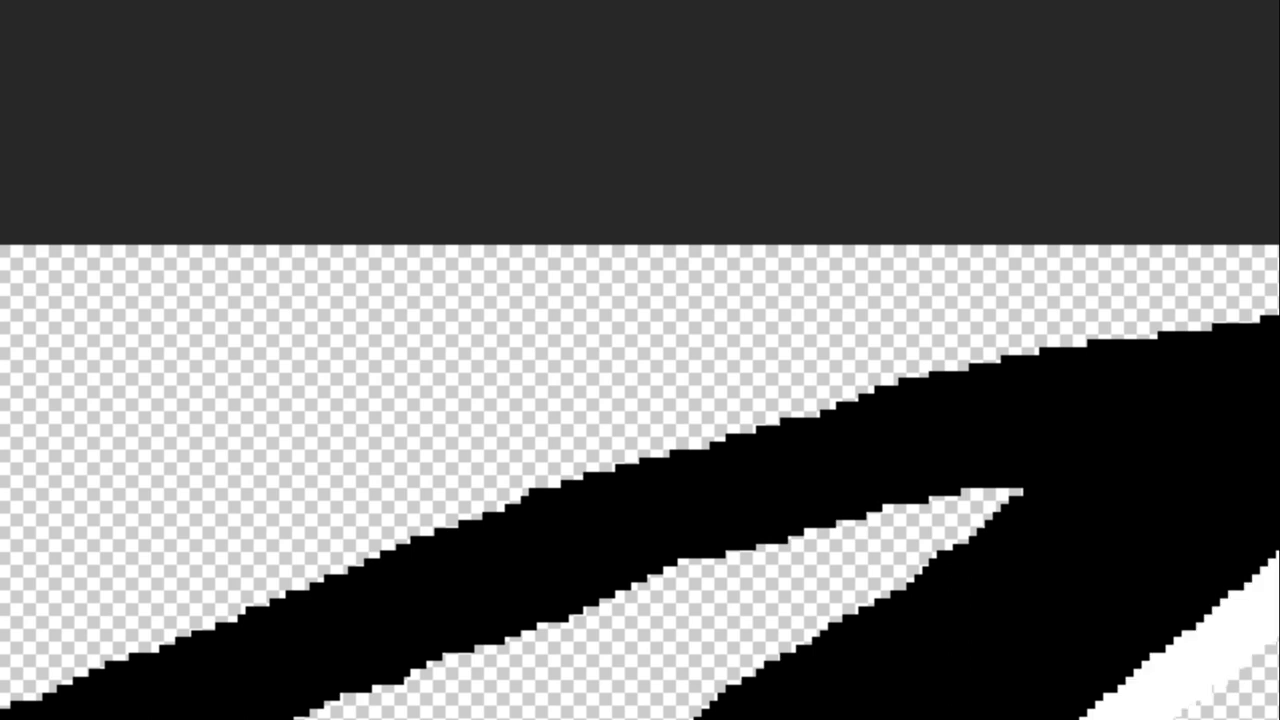
left_click(779, 386)
left_click_drag(782, 385, 1279, 290)
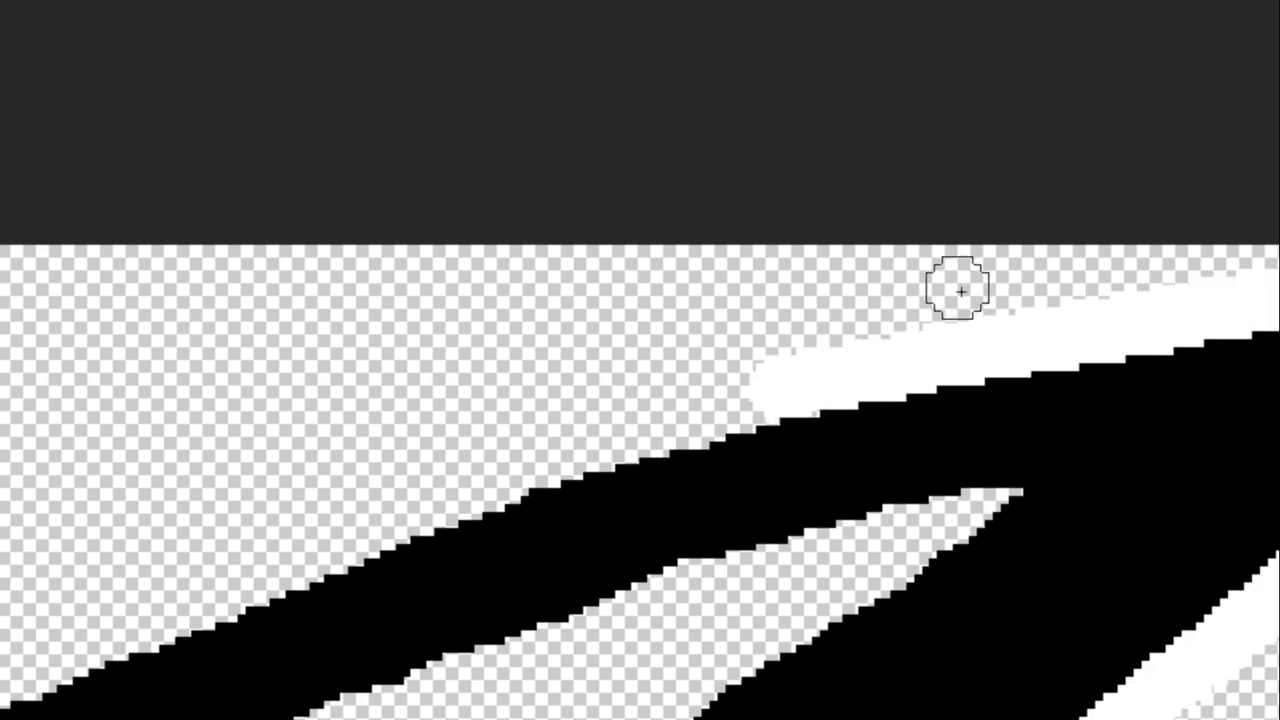
scroll(923, 346, "down", 2, "alt")
scroll(951, 371, "down", 2, "alt")
scroll(975, 345, "down", 2, "alt")
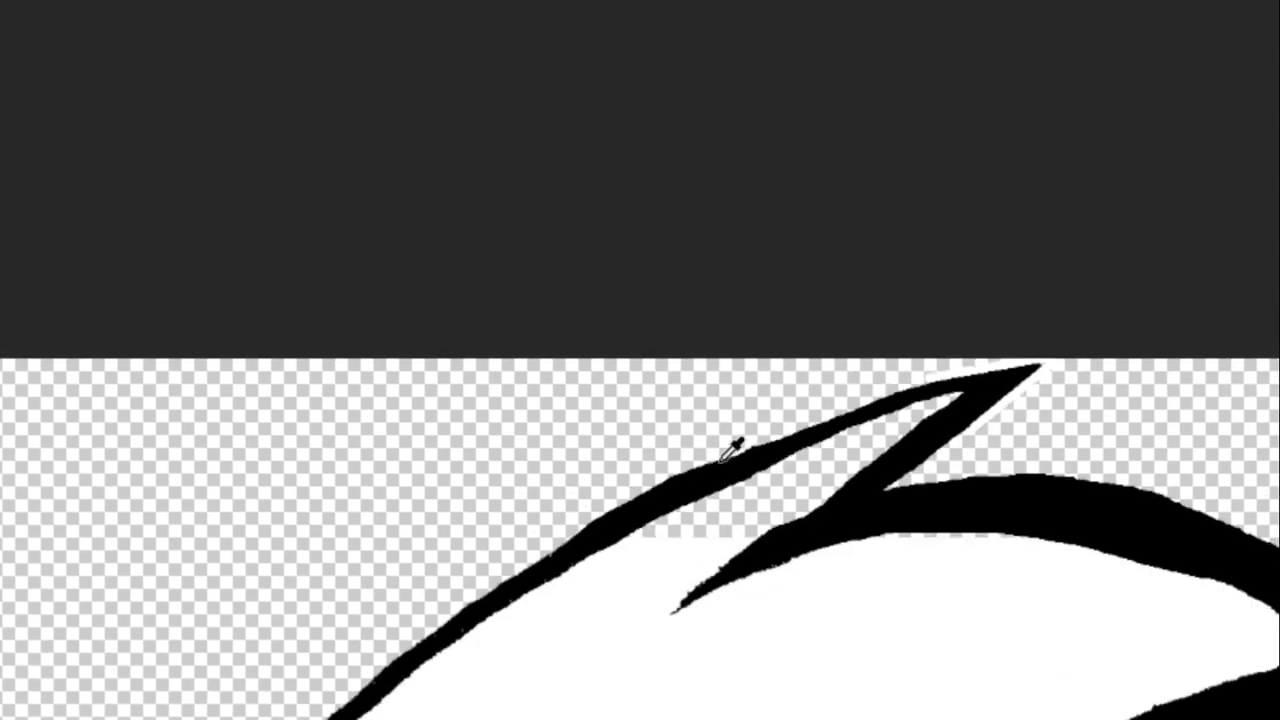
scroll(737, 446, "up", 2)
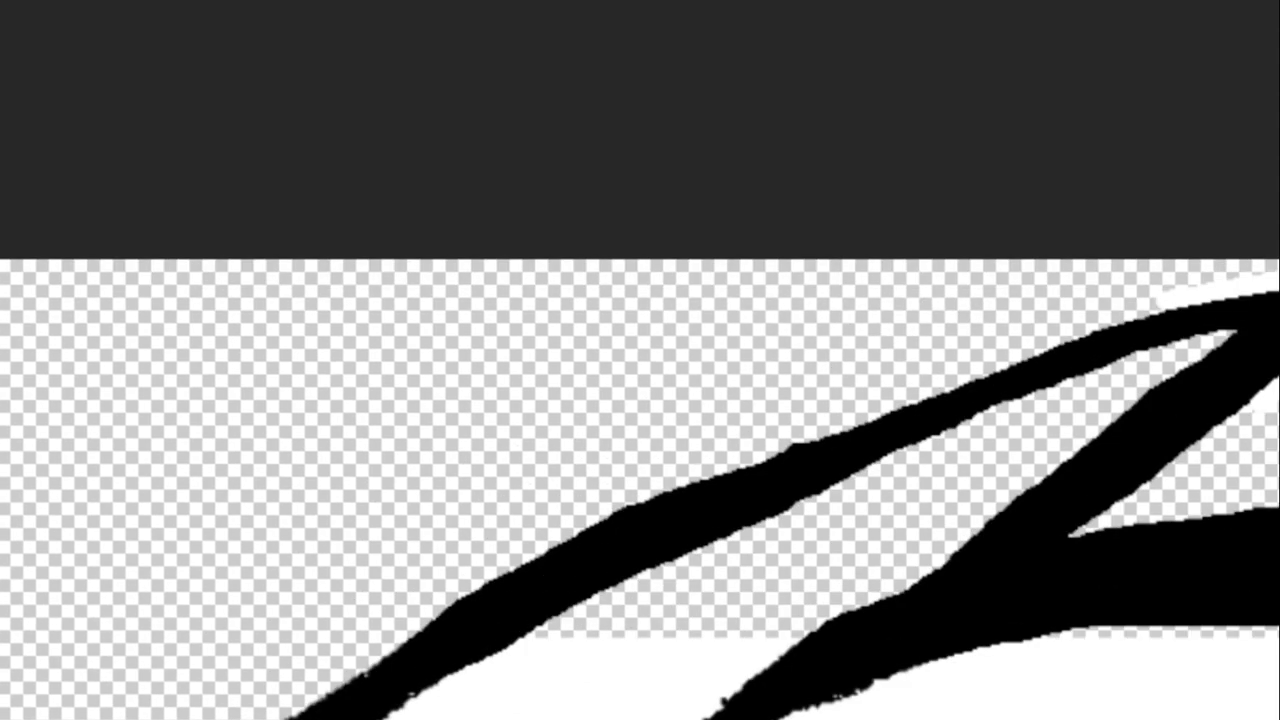
key("ctrl+z")
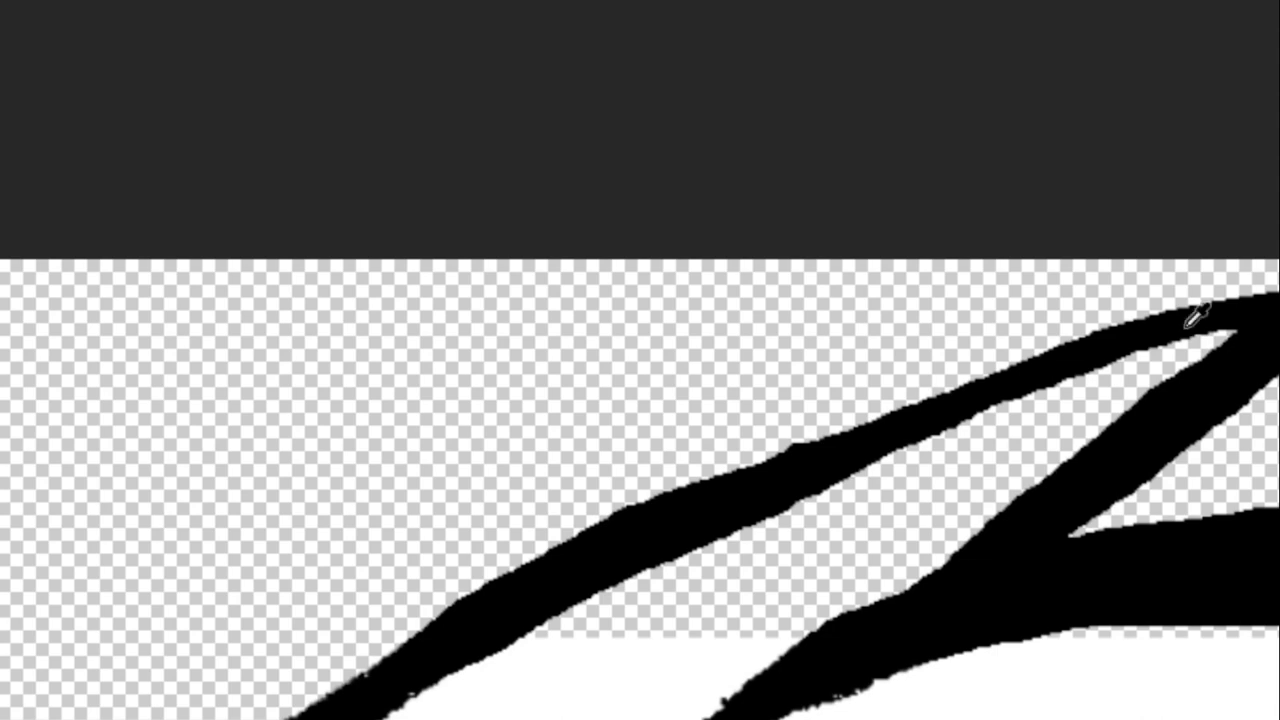
scroll(1197, 314, "down", 2)
scroll(1143, 334, "down", 3)
scroll(1143, 334, "down", 1)
Extend the top-left hair strands with thick black strokes, adding a parallel strand and a right-side strand.
scroll(706, 126, "up", 3)
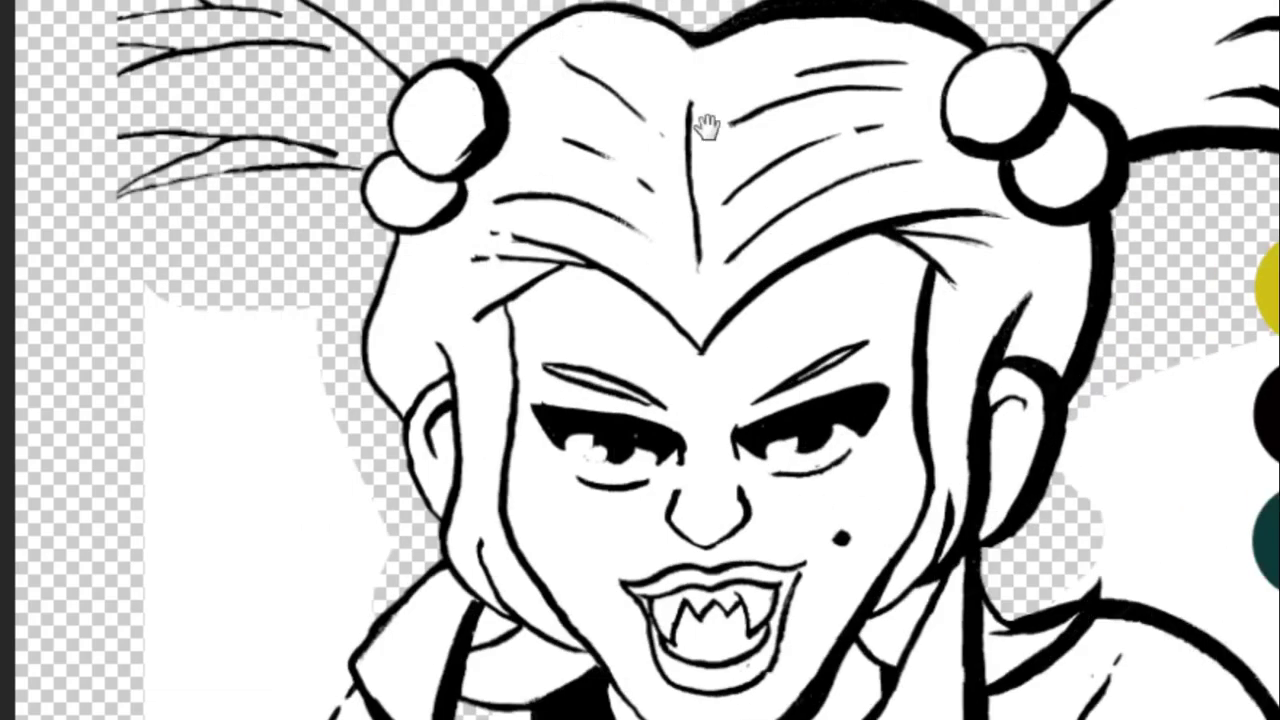
mouse_move(706, 126)
left_mouse_down()
mouse_move(1034, 351)
mouse_move(794, 328)
left_mouse_up()
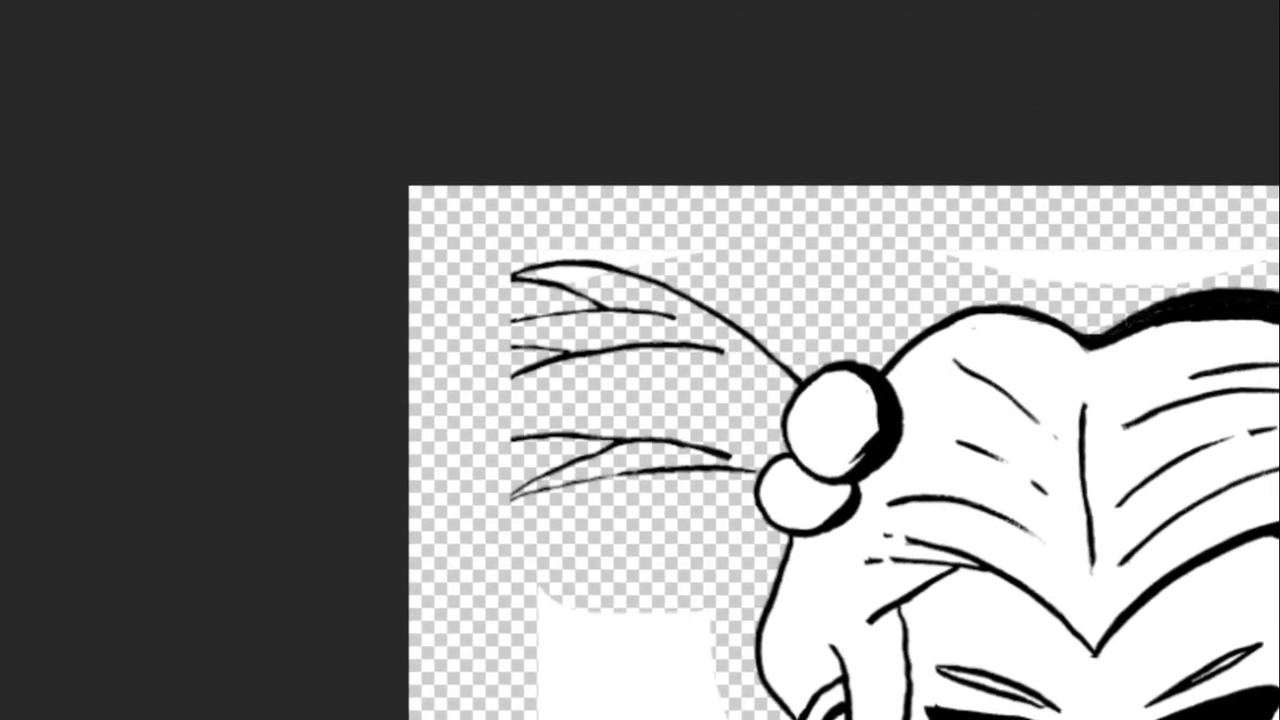
scroll(51, 314, "up", 1)
scroll(51, 314, "up", 2)
scroll(1171, 534, "up", 2)
scroll(1171, 534, "up", 2)
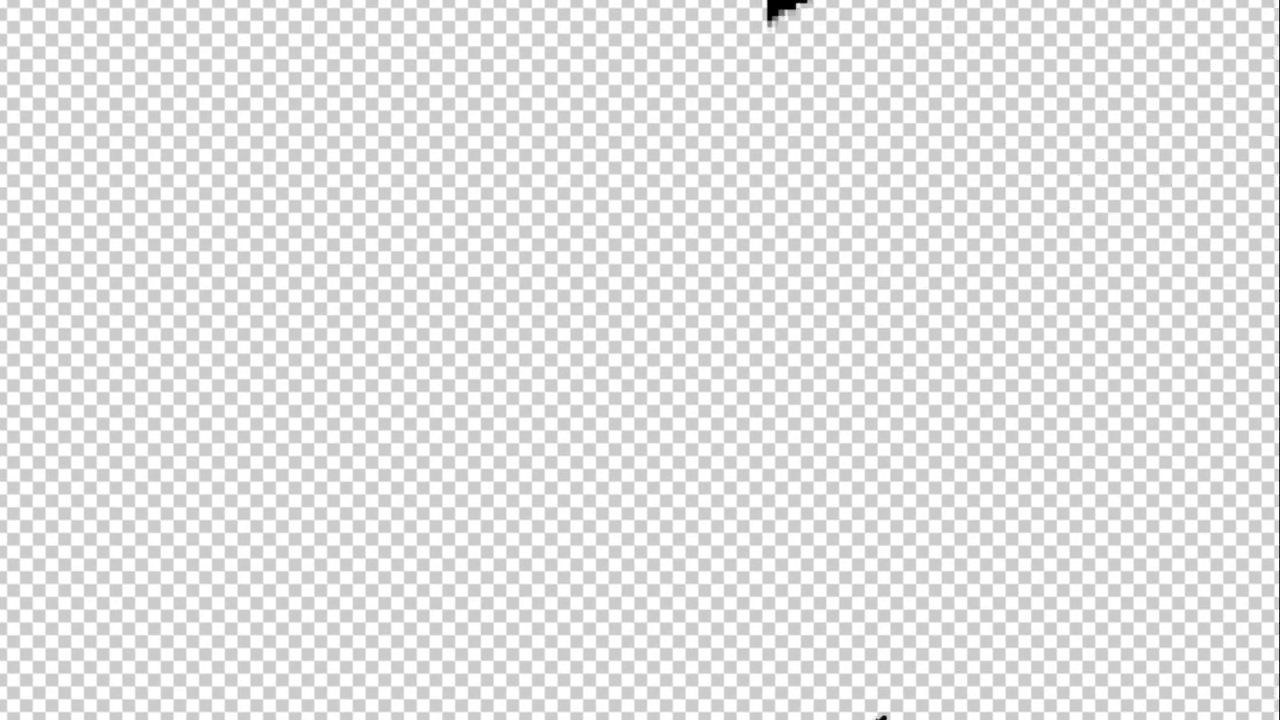
scroll(541, 446, "down", 2)
scroll(541, 446, "down", 2)
scroll(541, 446, "down", 2)
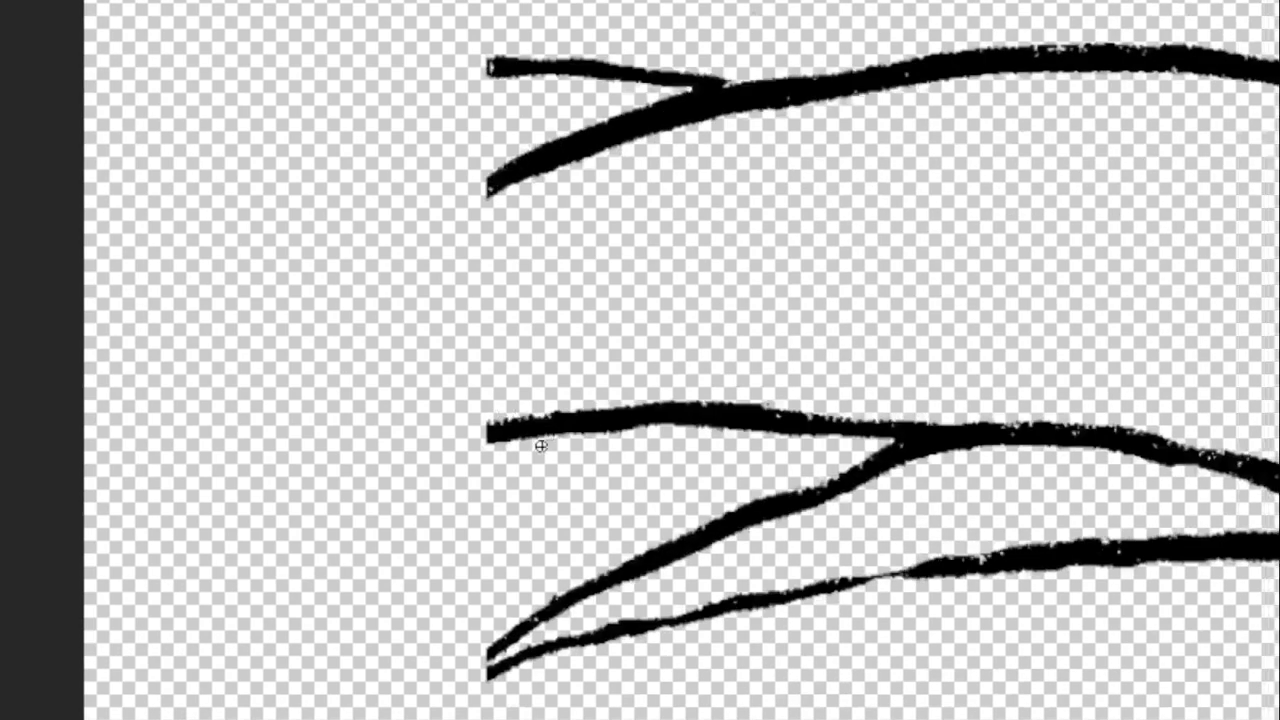
scroll(541, 446, "up", 2)
scroll(451, 643, "up", 2)
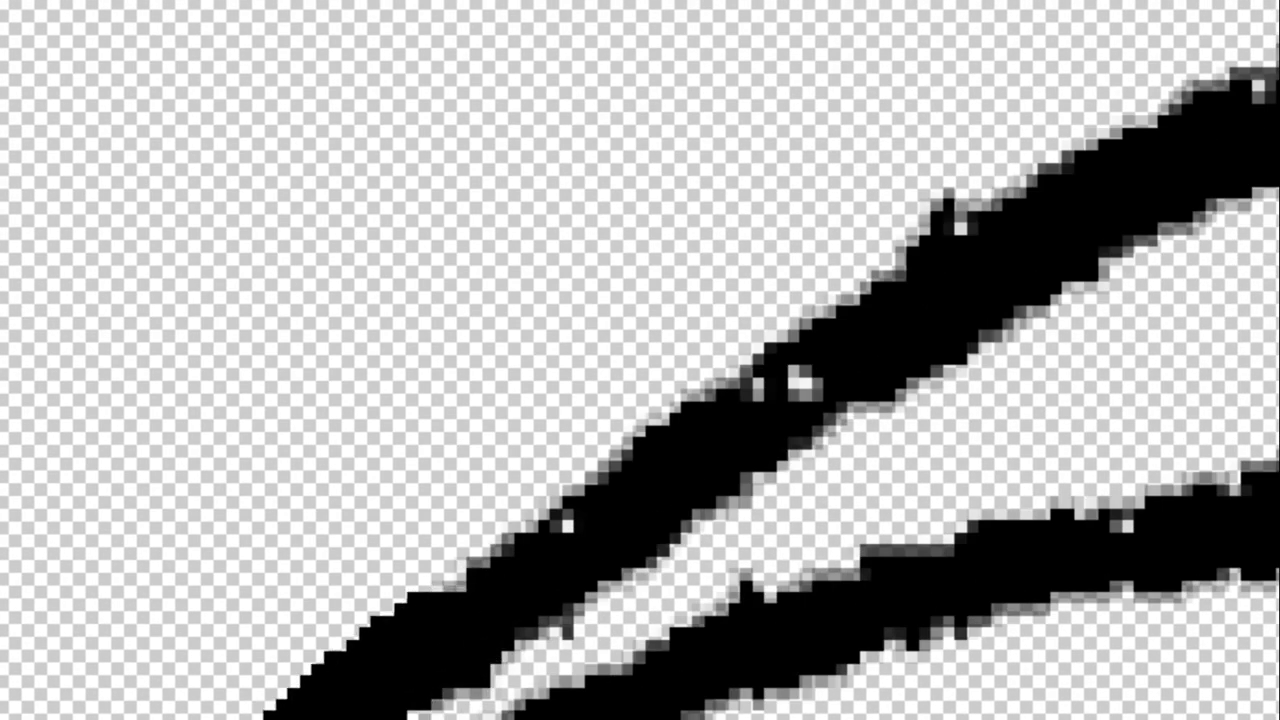
scroll(297, 537, "down", 2)
scroll(329, 337, "down", 1)
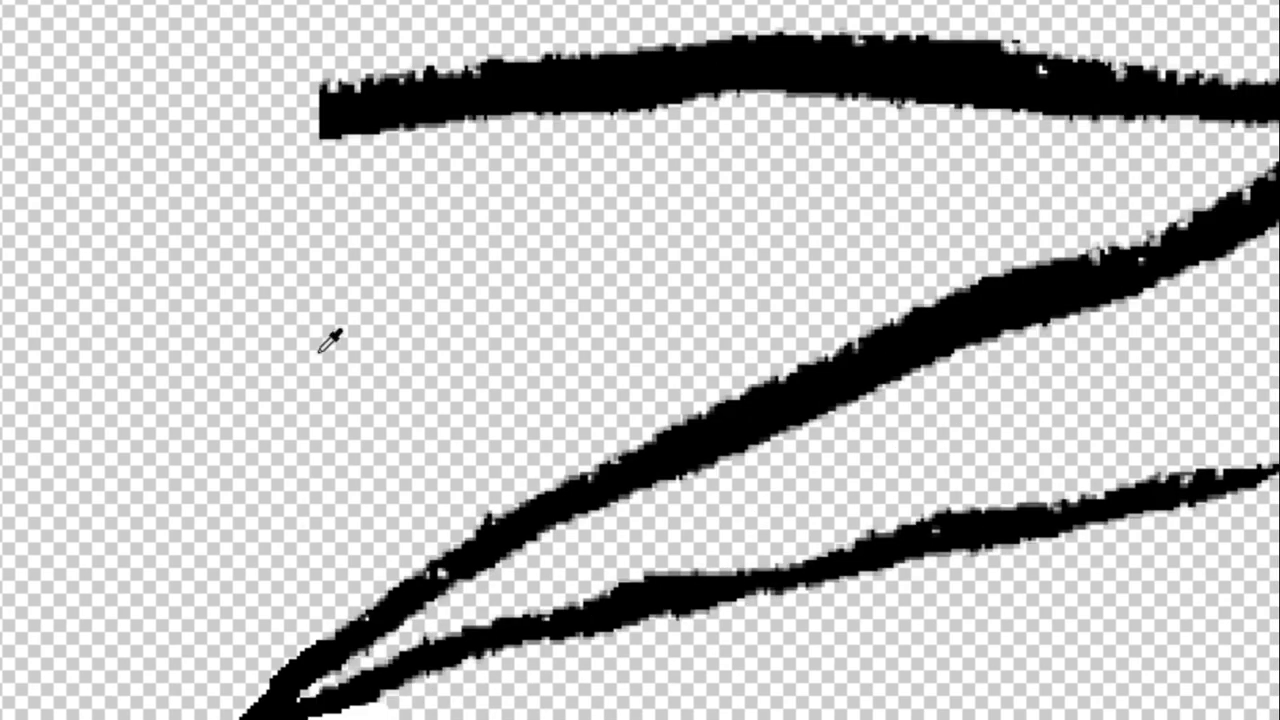
scroll(366, 237, "up", 3)
scroll(372, 260, "down", 1)
scroll(372, 260, "down", 2)
scroll(333, 198, "up", 2)
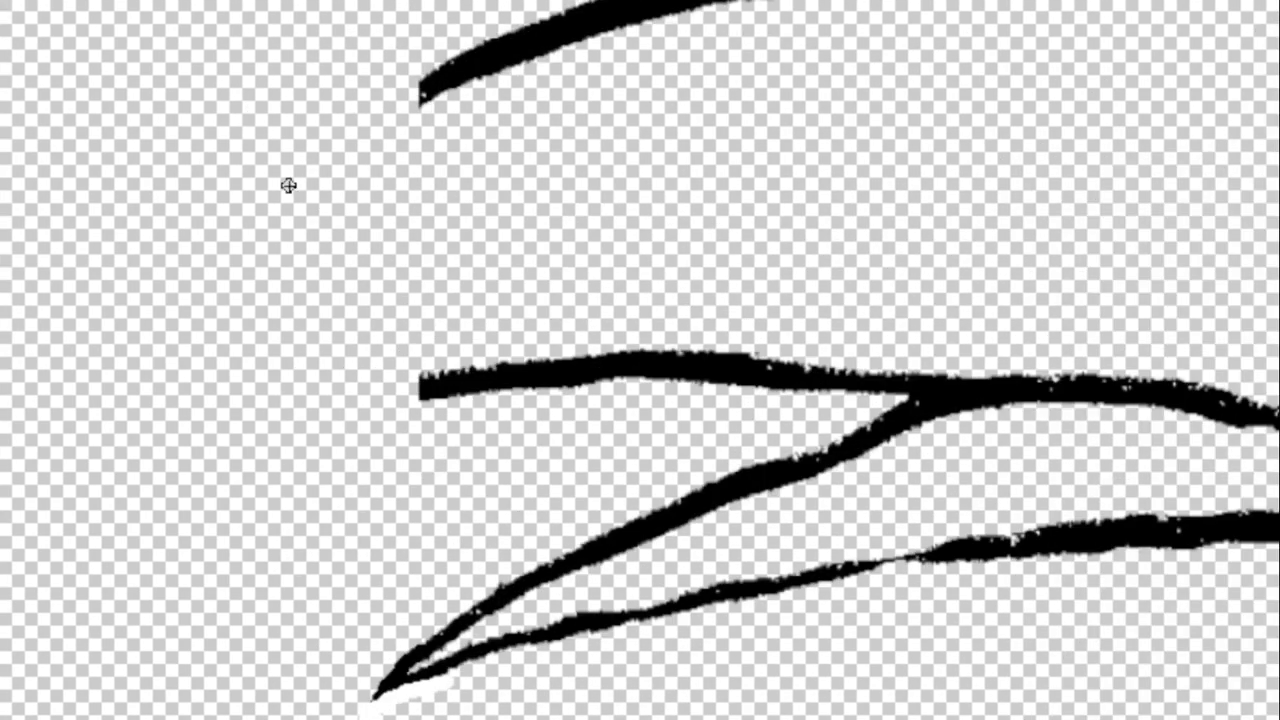
scroll(337, 149, "up", 1)
scroll(348, 150, "up", 2)
scroll(348, 150, "up", 2)
scroll(383, 171, "up", 2)
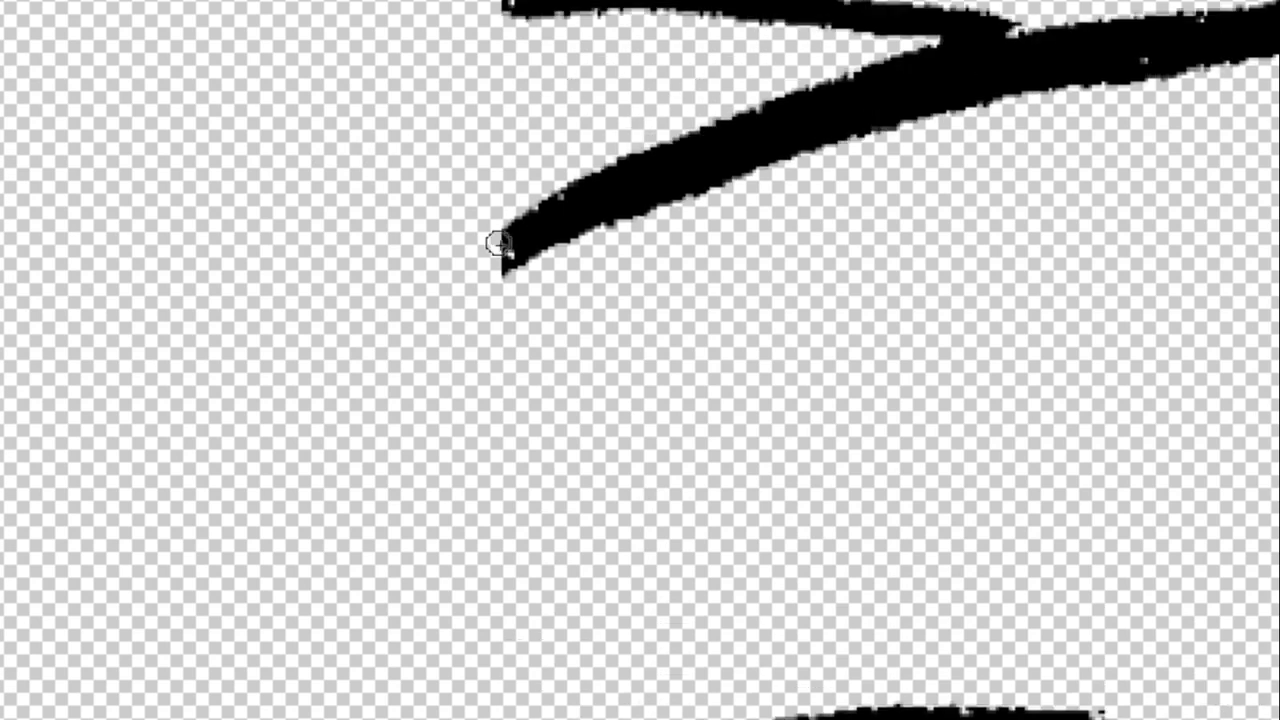
left_click_drag(505, 255, 150, 715)
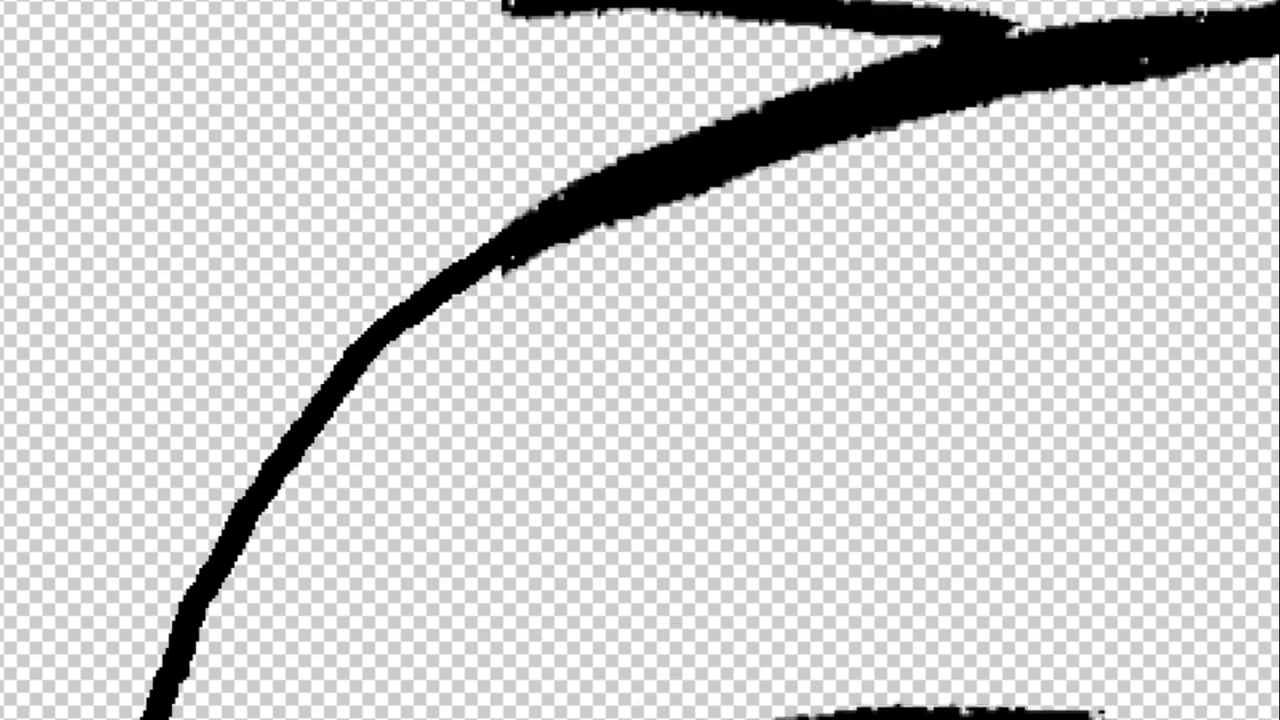
key("ctrl+z")
left_click_drag(505, 255, 462, 277)
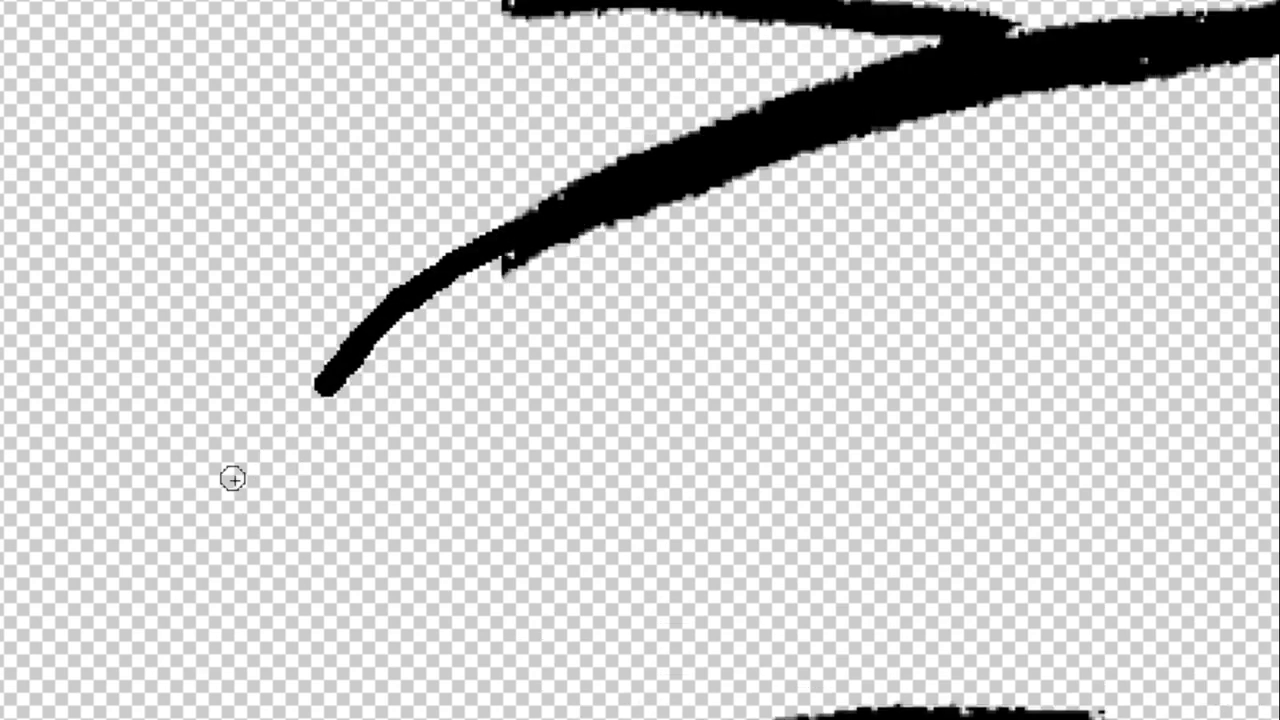
mouse_move(365, 335)
left_mouse_down()
mouse_move(69, 571)
mouse_move(5, 655)
left_mouse_up()
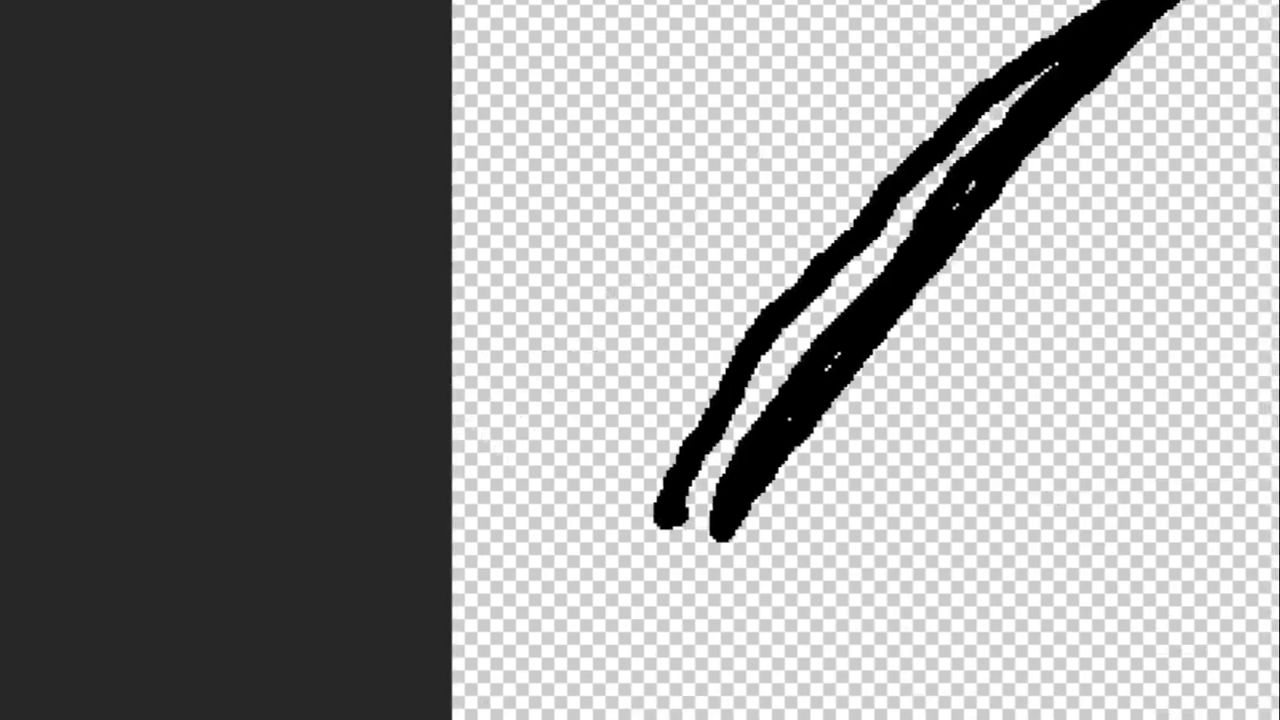
mouse_move(1196, 420)
left_mouse_down()
mouse_move(704, 518)
mouse_move(1275, 386)
left_mouse_up()
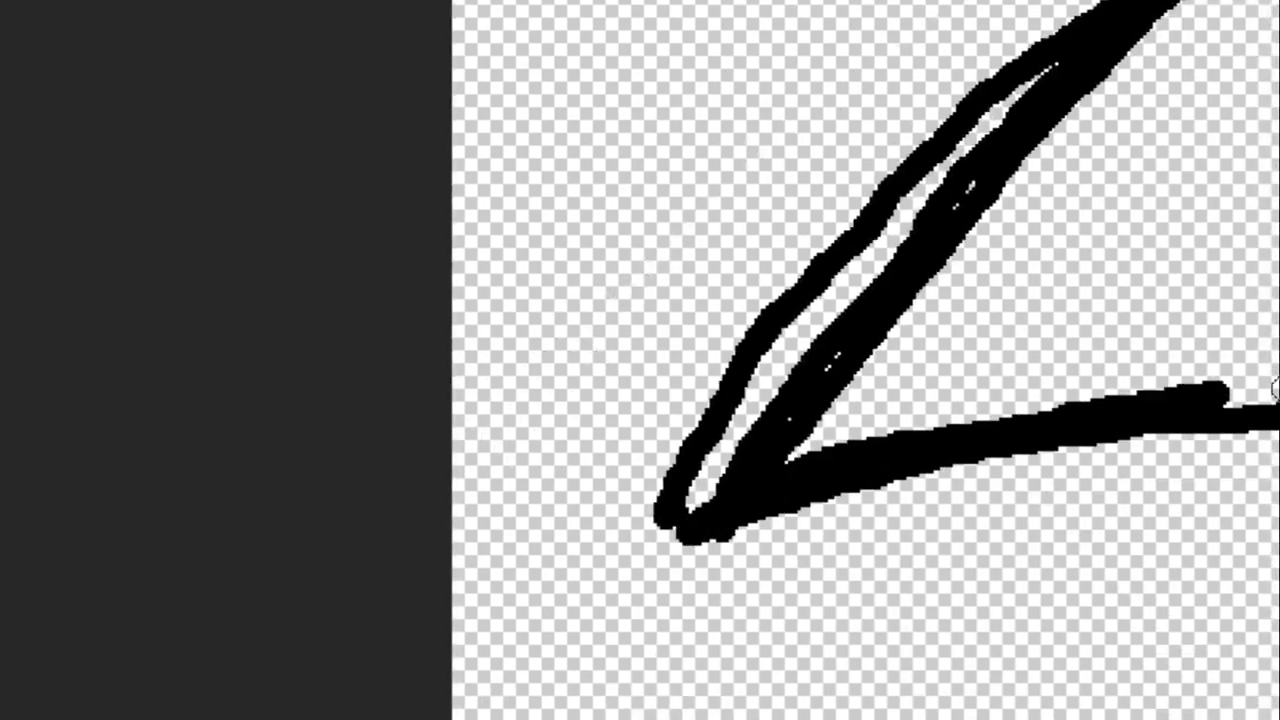
mouse_move(1151, 419)
left_mouse_down()
mouse_move(677, 534)
mouse_move(1278, 424)
left_mouse_up()
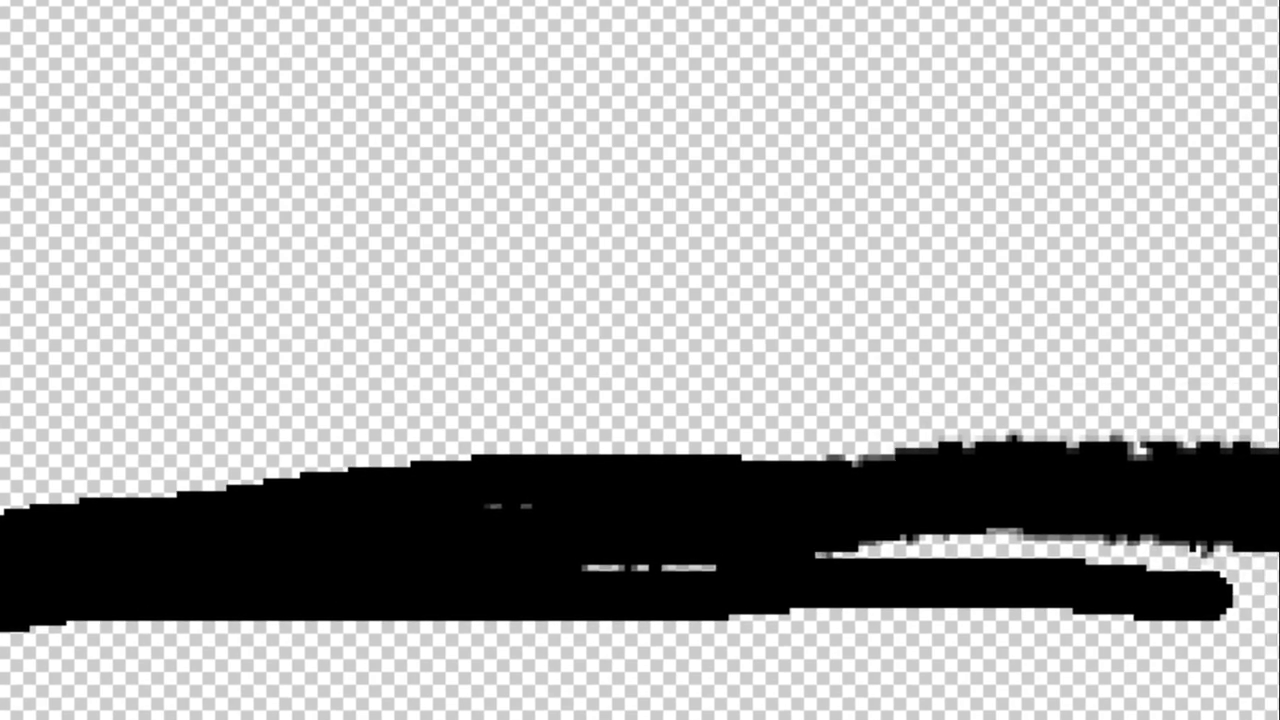
Paint white beneath the lower black hair strand along its length.
mouse_move(1270, 612)
left_mouse_down()
mouse_move(494, 654)
mouse_move(1270, 590)
mouse_move(477, 626)
mouse_move(1040, 577)
mouse_move(517, 603)
mouse_move(20, 660)
mouse_move(1043, 580)
mouse_move(330, 632)
mouse_move(251, 614)
mouse_move(803, 606)
mouse_move(10, 585)
left_mouse_up()
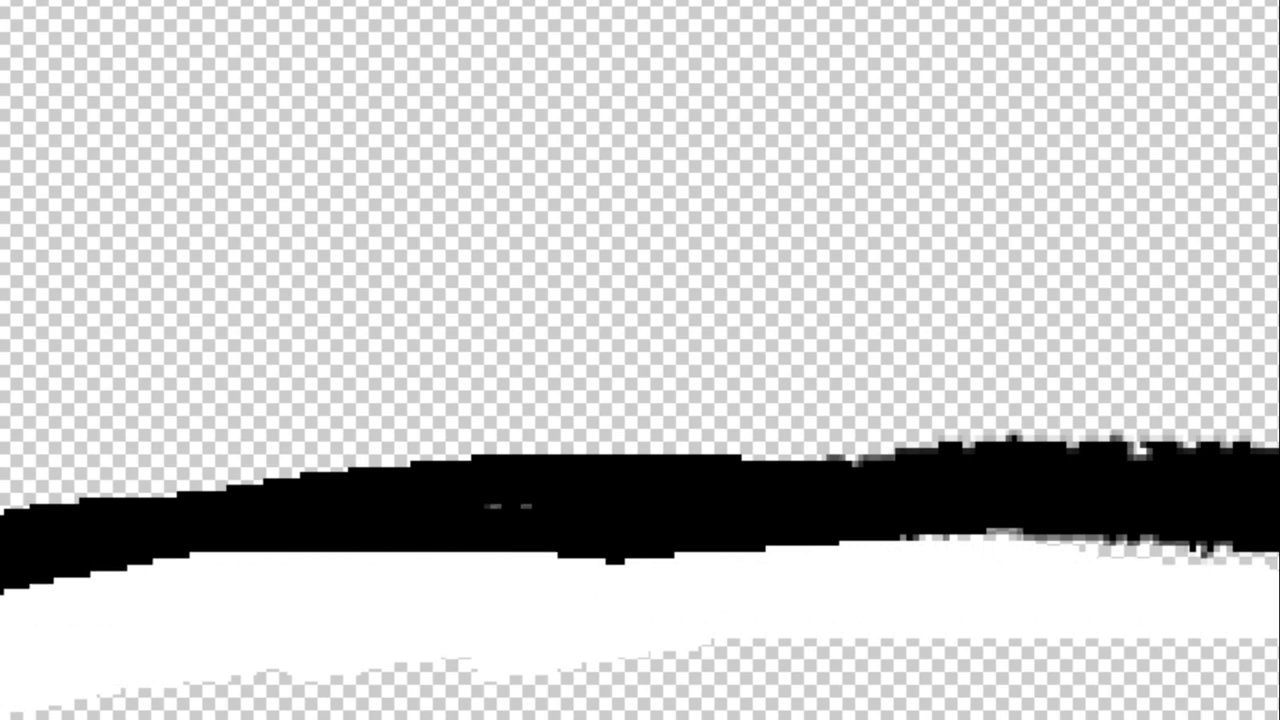
left_click_drag(18, 642, 363, 580)
left_click_drag(923, 517, 665, 563)
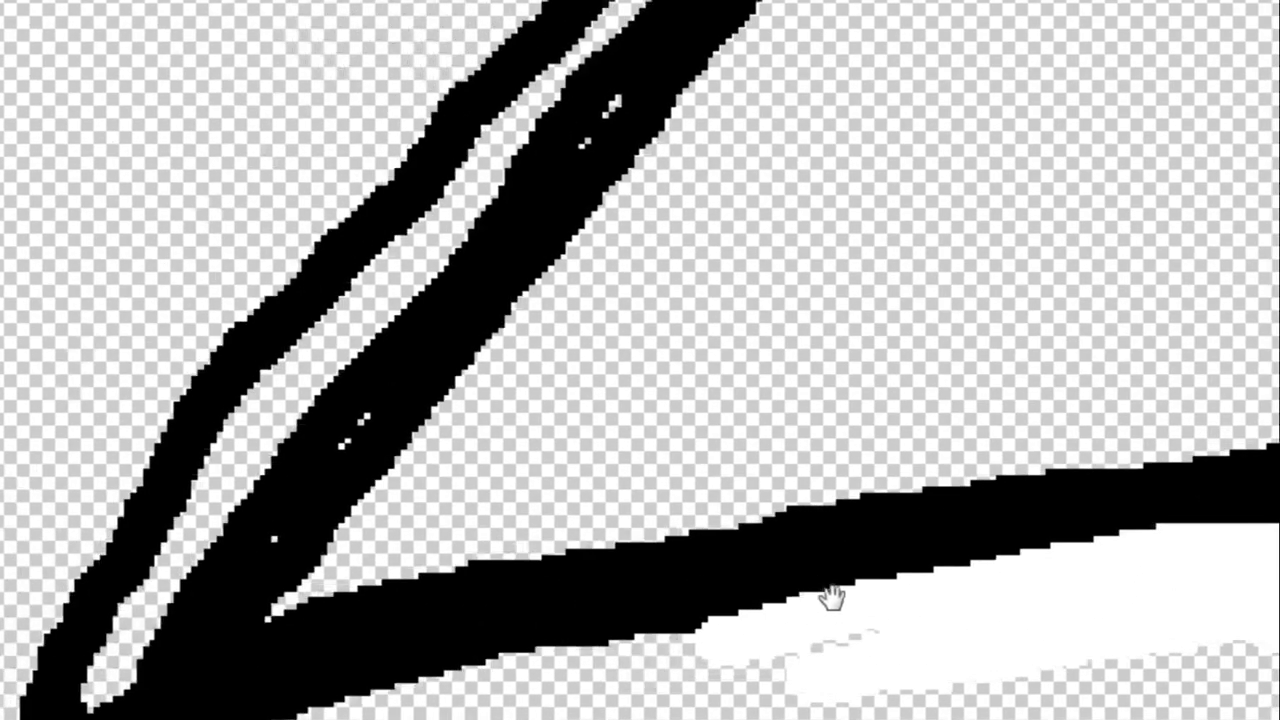
left_click_drag(419, 574, 1047, 613)
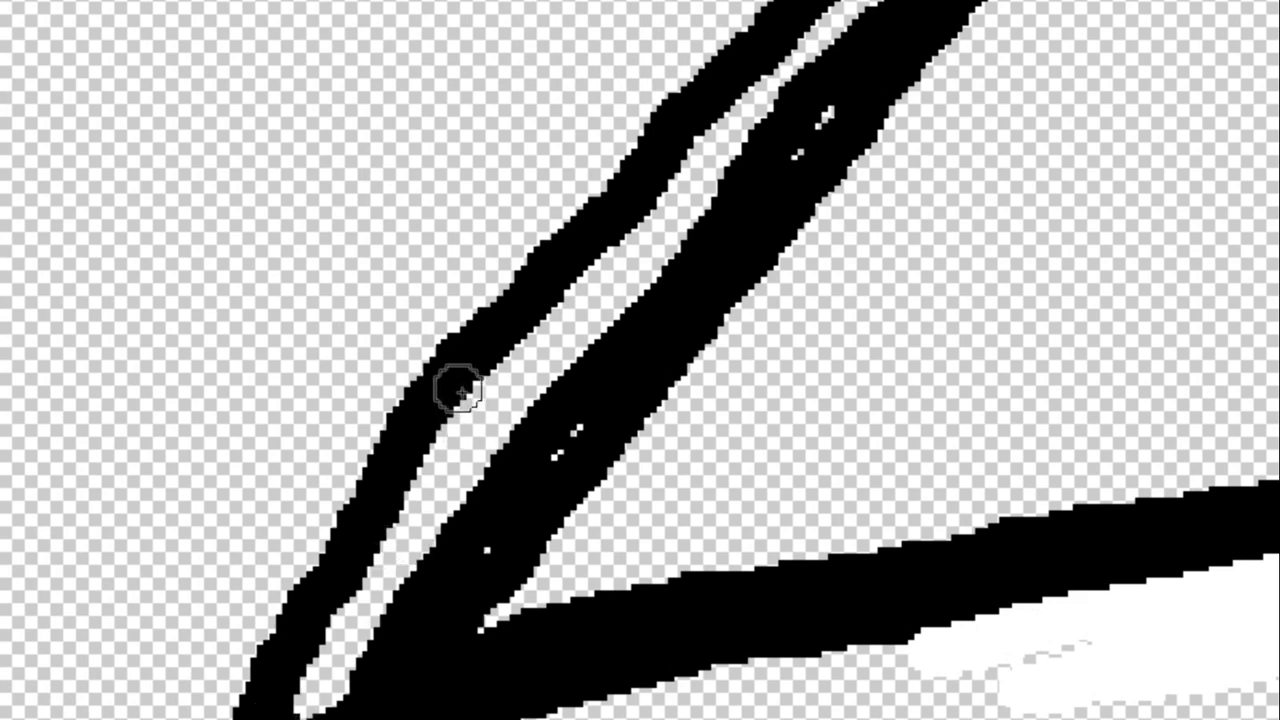
Thicken the left diagonal strand in black and fill white along its base and under the horizontal strand.
mouse_move(458, 390)
left_mouse_down()
mouse_move(274, 629)
mouse_move(228, 715)
left_mouse_up()
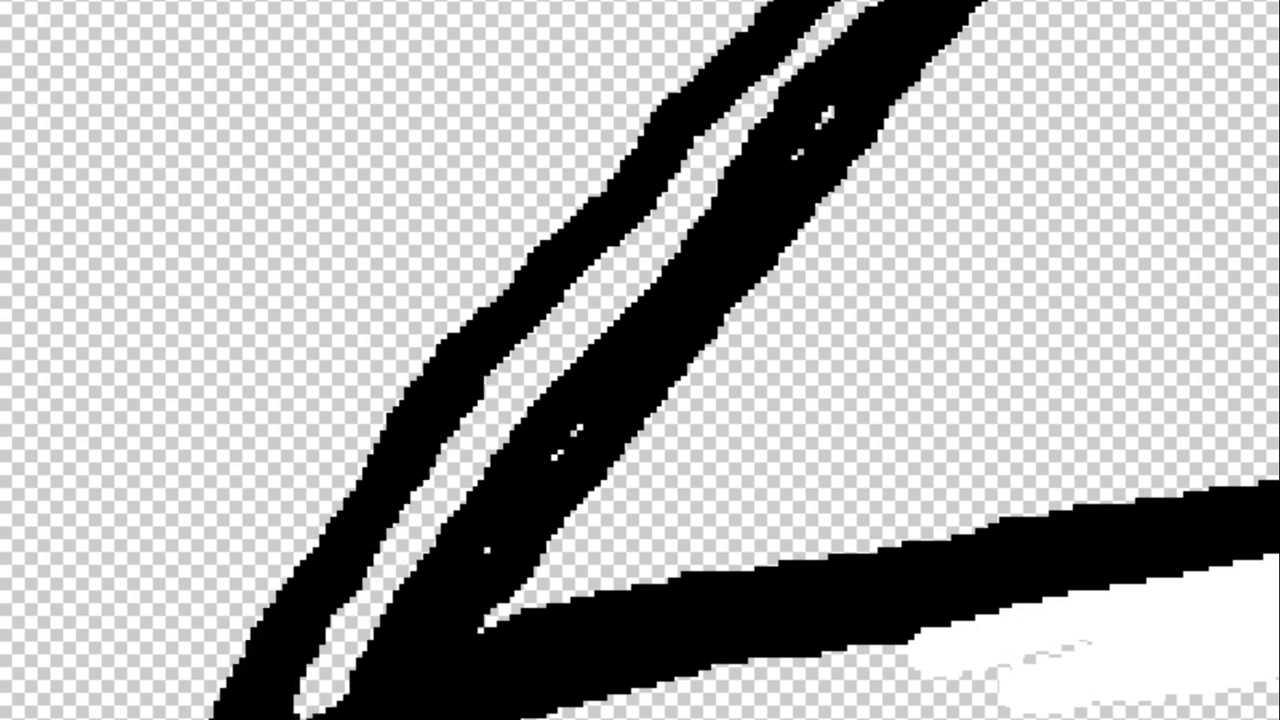
left_click_drag(215, 635, 180, 708)
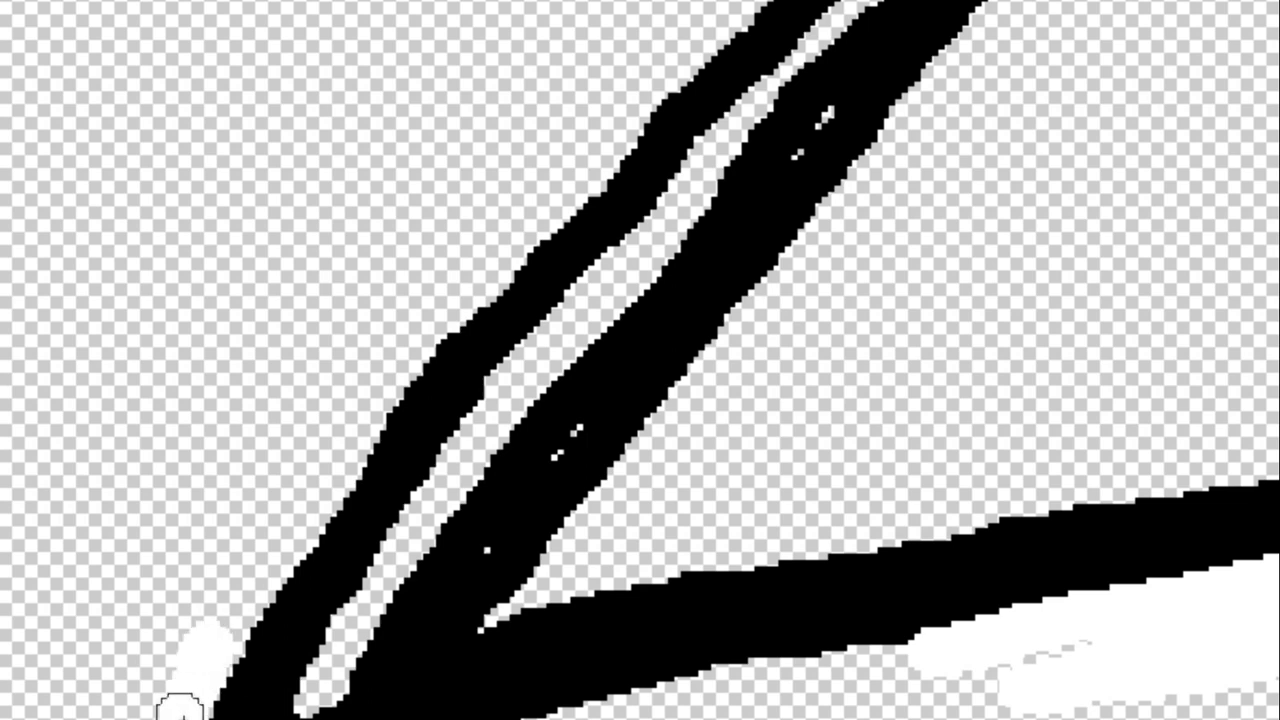
left_click_drag(236, 592, 196, 703)
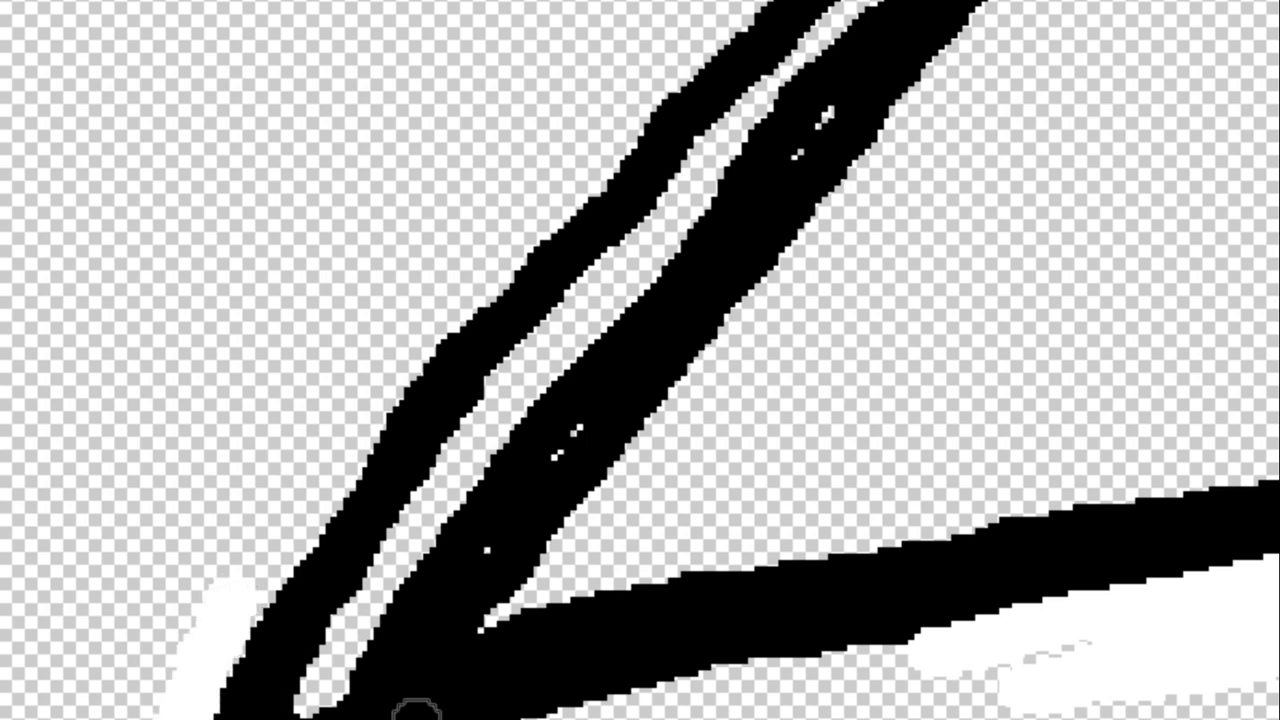
left_click_drag(416, 712, 943, 623)
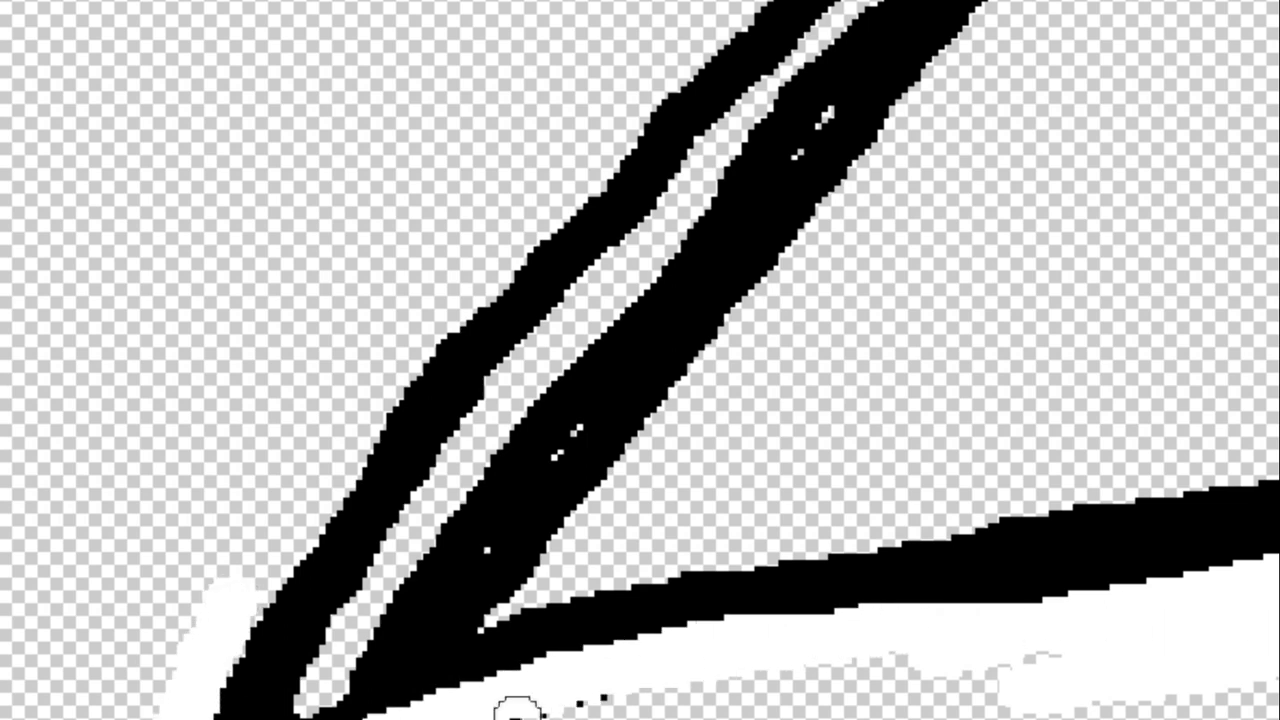
mouse_move(513, 712)
left_mouse_down()
mouse_move(851, 629)
mouse_move(1086, 614)
mouse_move(777, 660)
mouse_move(827, 638)
mouse_move(1270, 550)
left_mouse_up()
Fill the gaps between the diagonal hair strands with black.
left_click_drag(376, 580, 376, 683)
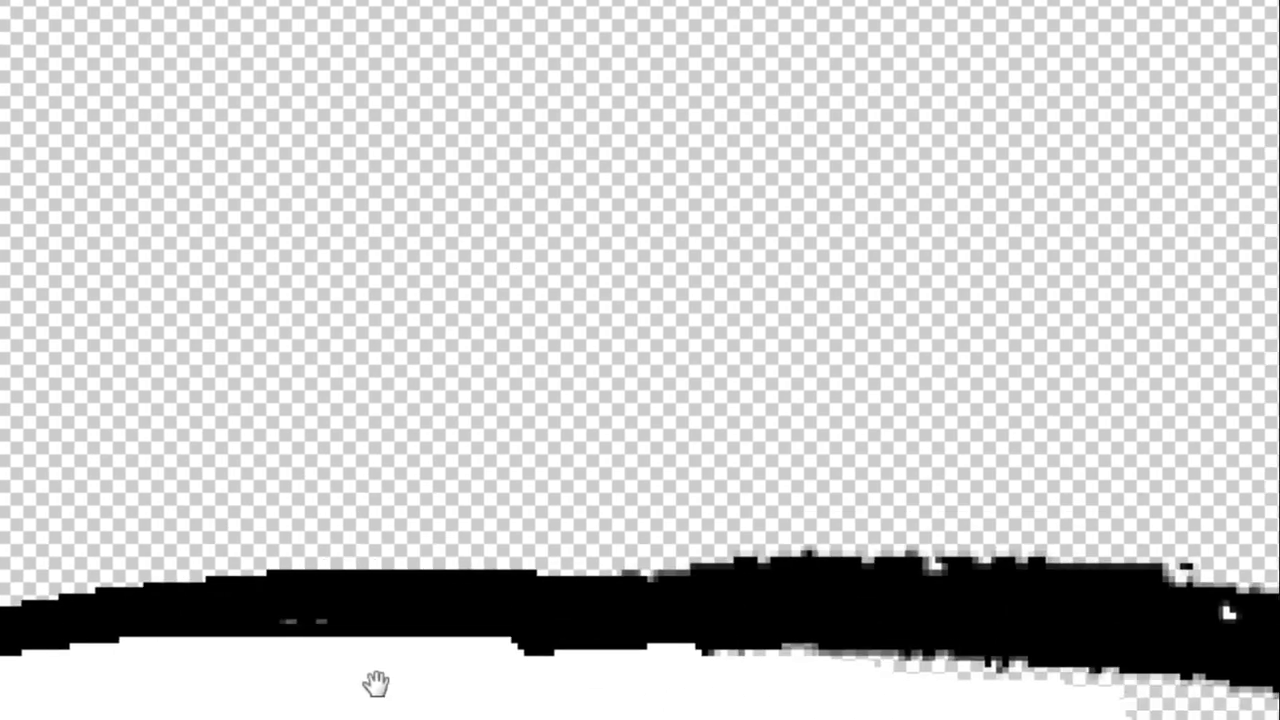
left_click_drag(713, 710, 434, 700)
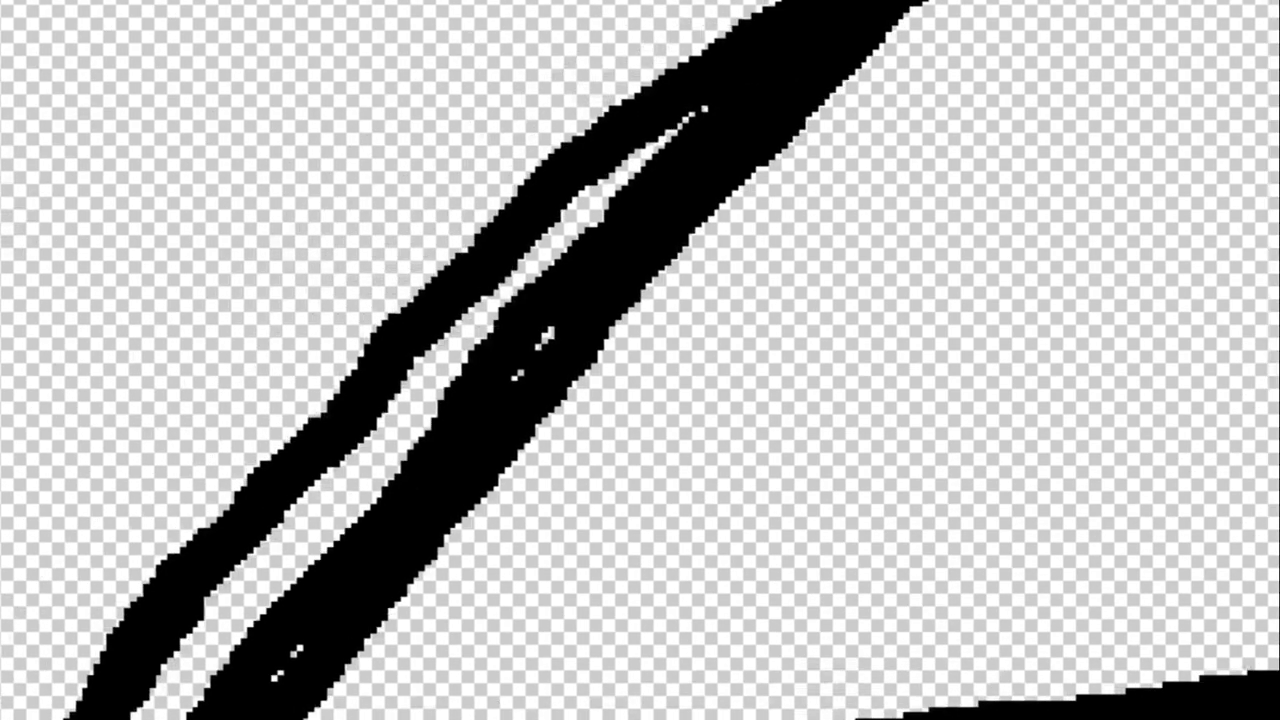
left_click_drag(165, 700, 571, 268)
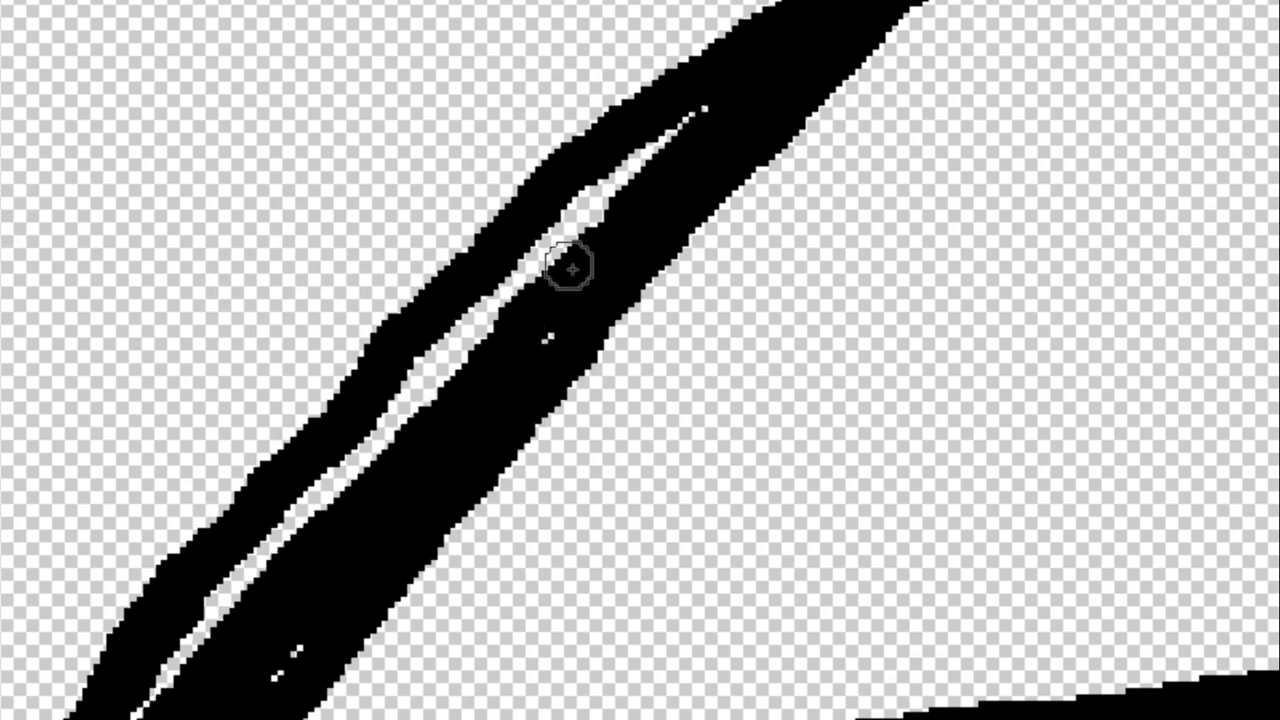
left_click_drag(710, 79, 339, 516)
left_click_drag(155, 700, 334, 477)
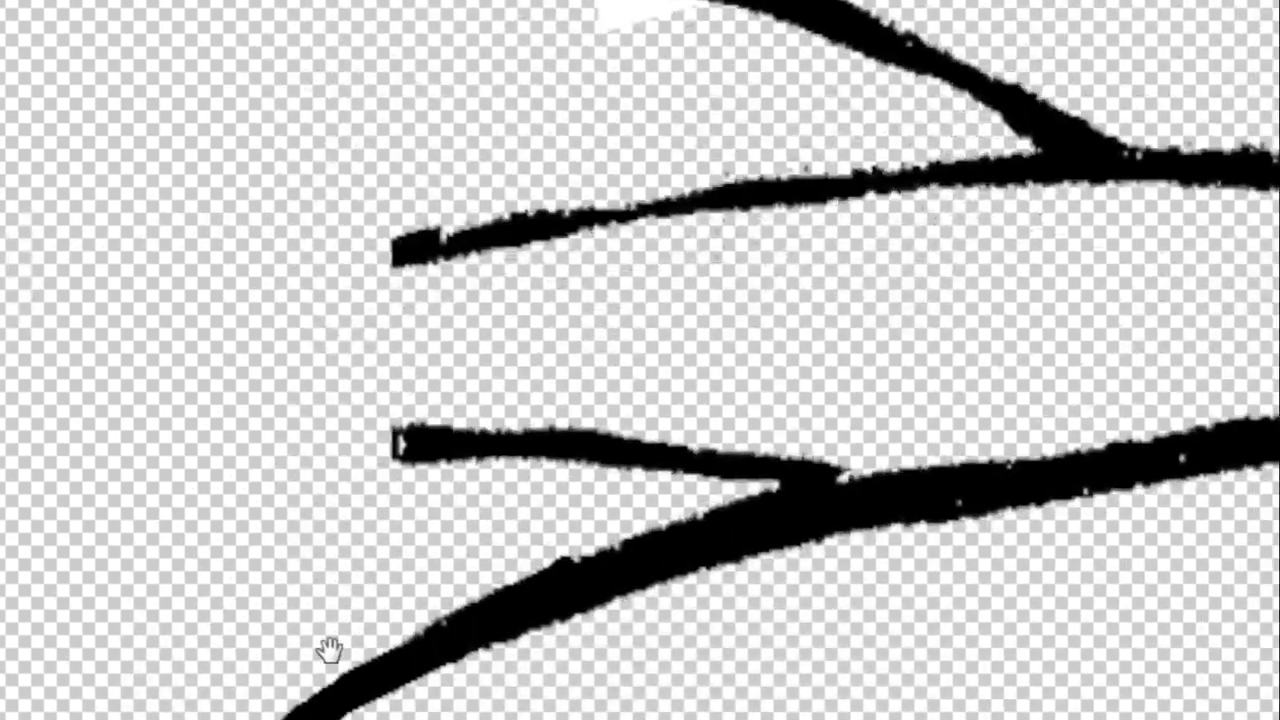
left_click_drag(329, 651, 385, 663)
scroll(385, 663, "up", 3)
scroll(385, 663, "up", 2)
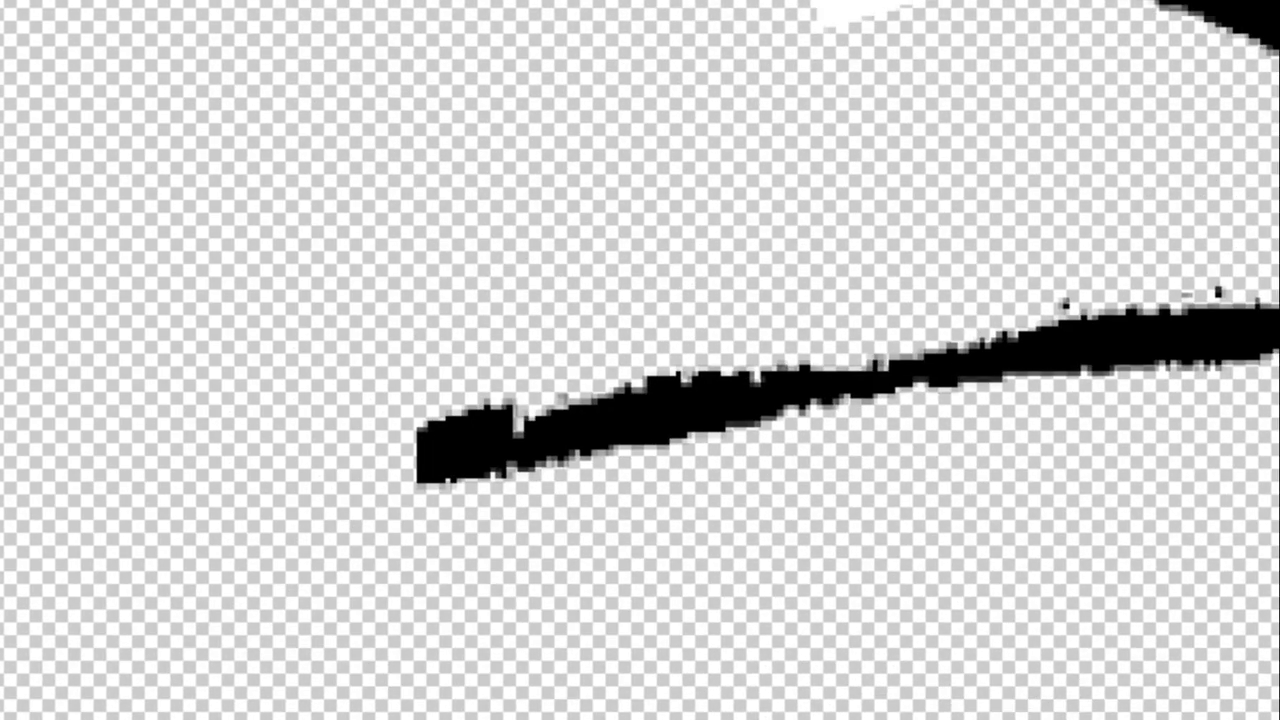
Thicken the ragged lower-left stroke with black and tidy its edges with white.
mouse_move(5, 660)
left_mouse_down()
mouse_move(323, 523)
mouse_move(592, 437)
left_mouse_up()
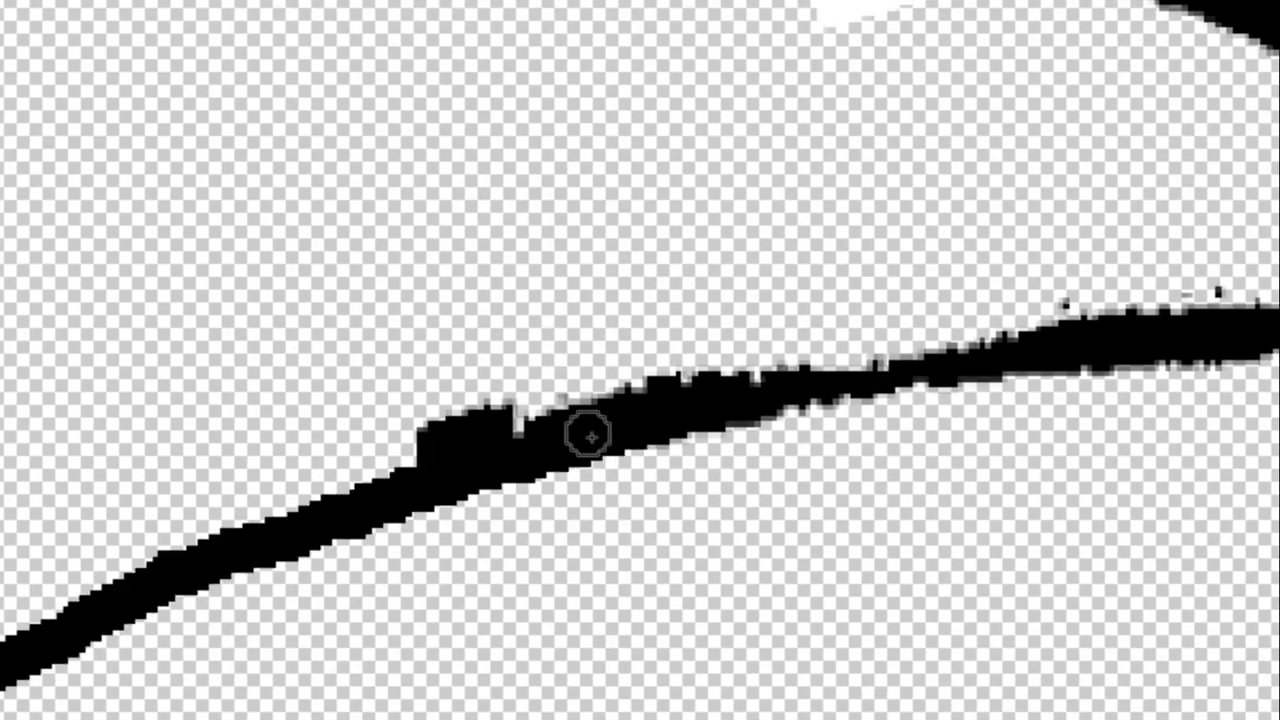
scroll(640, 360, "left", 2)
scroll(640, 360, "left", 3)
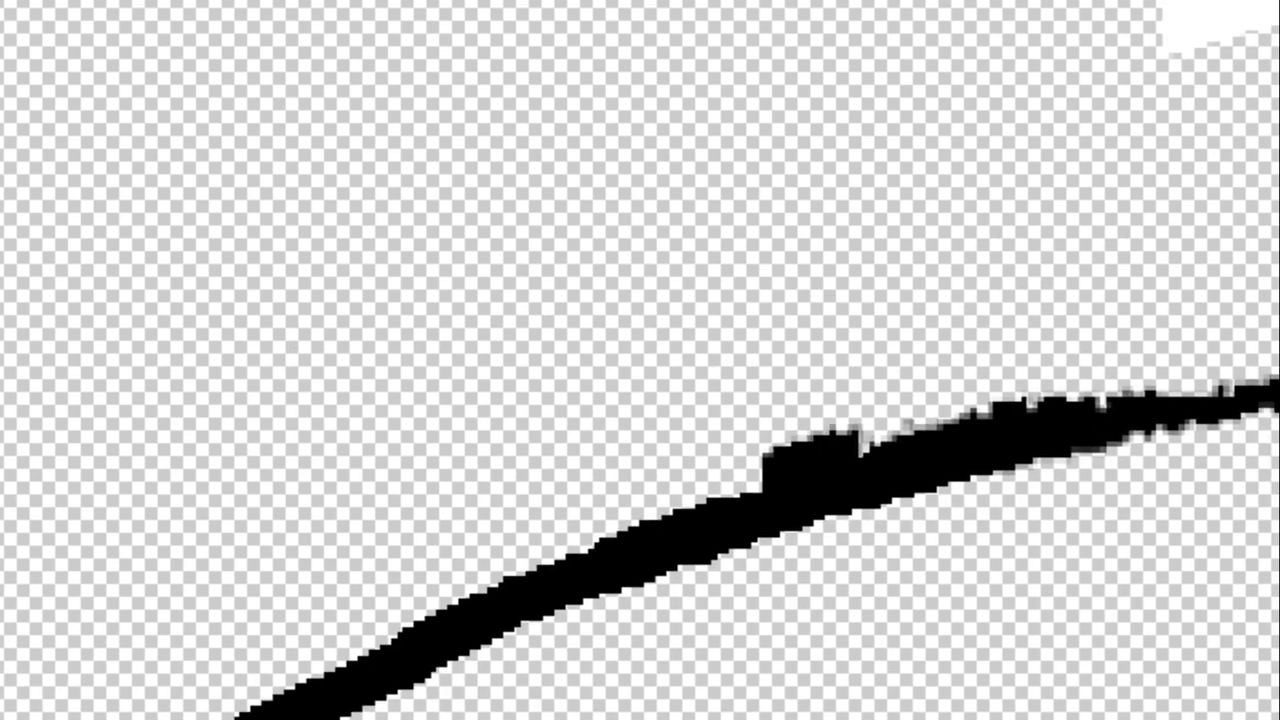
left_click_drag(250, 705, 520, 581)
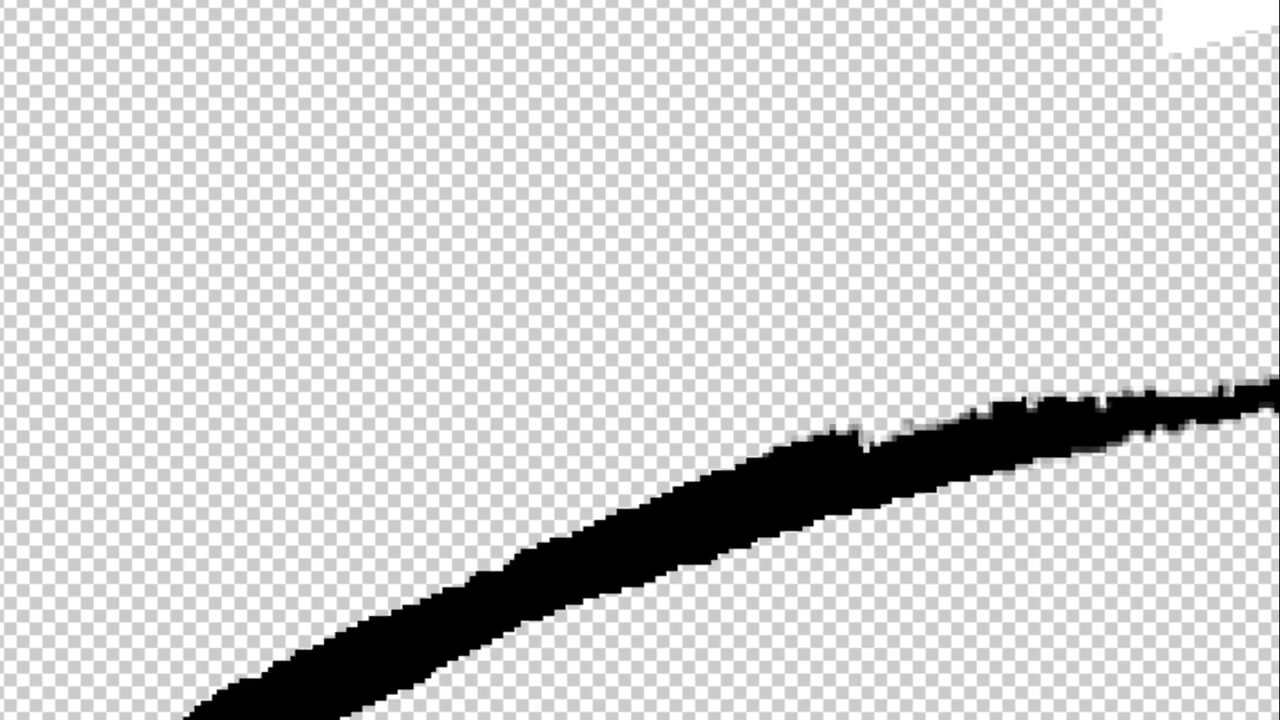
left_click_drag(198, 712, 515, 508)
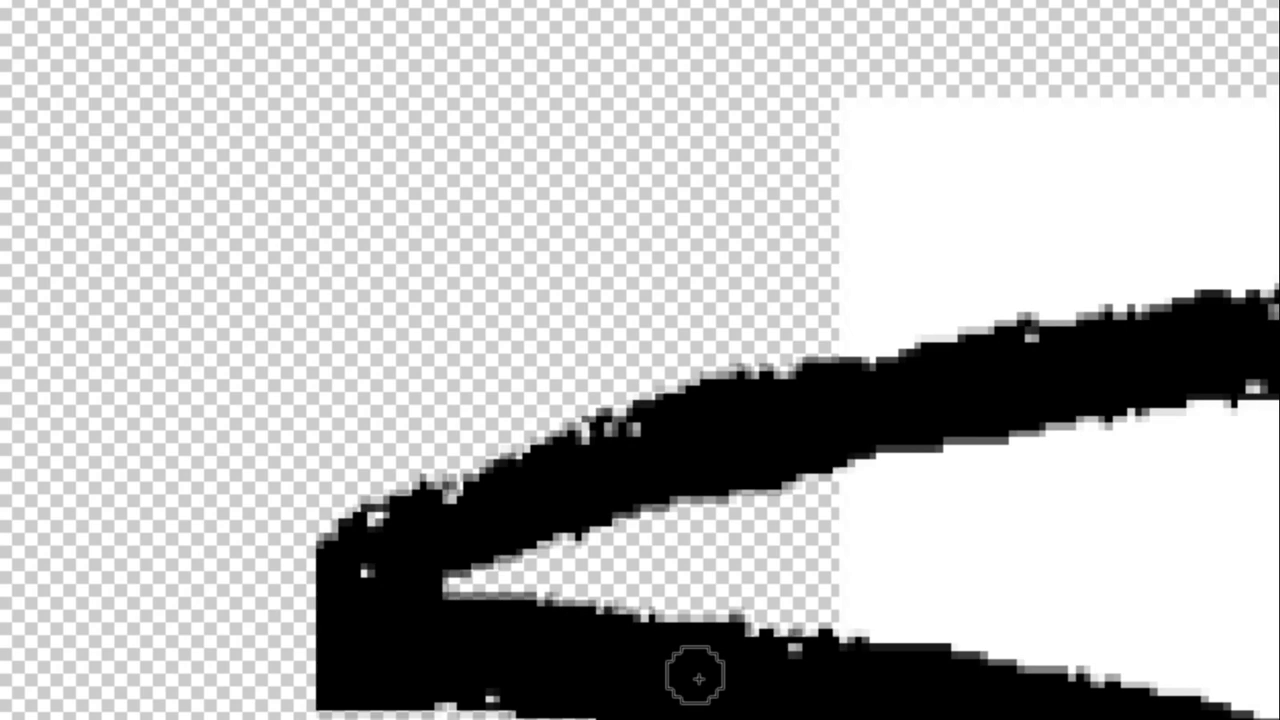
mouse_move(698, 678)
left_mouse_down()
mouse_move(63, 680)
mouse_move(511, 511)
mouse_move(237, 668)
left_mouse_up()
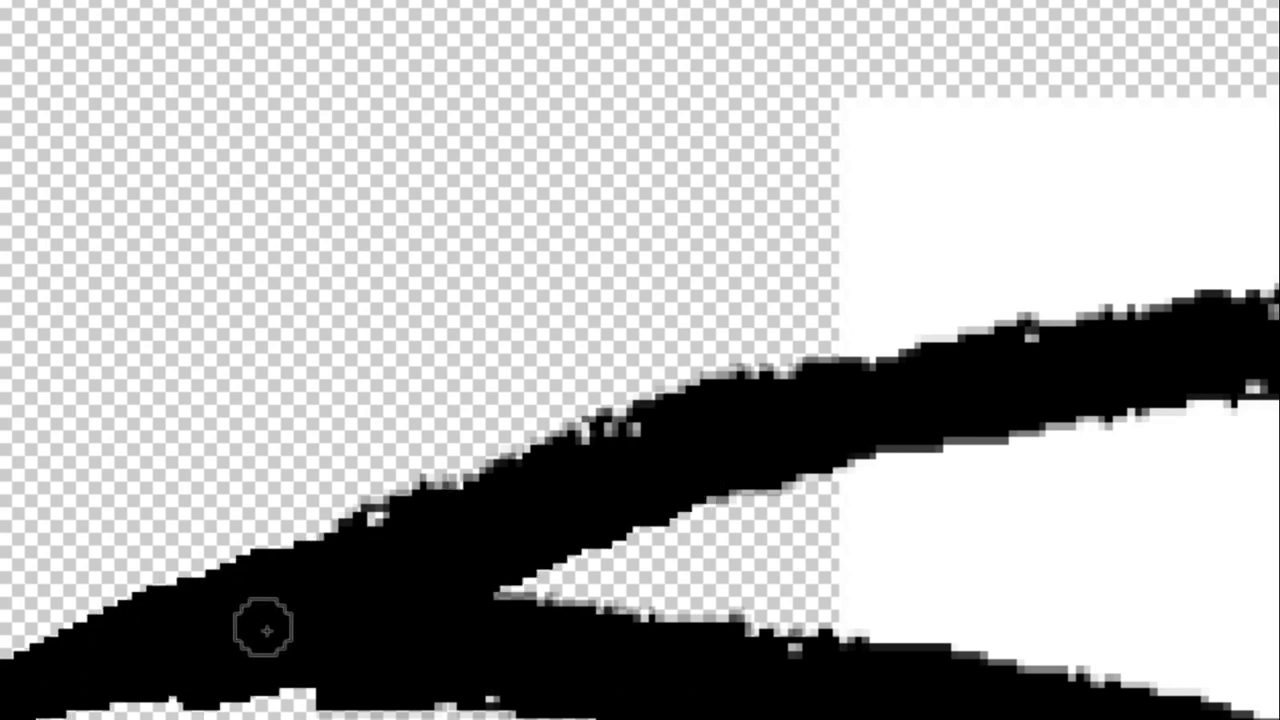
left_click_drag(10, 650, 320, 480)
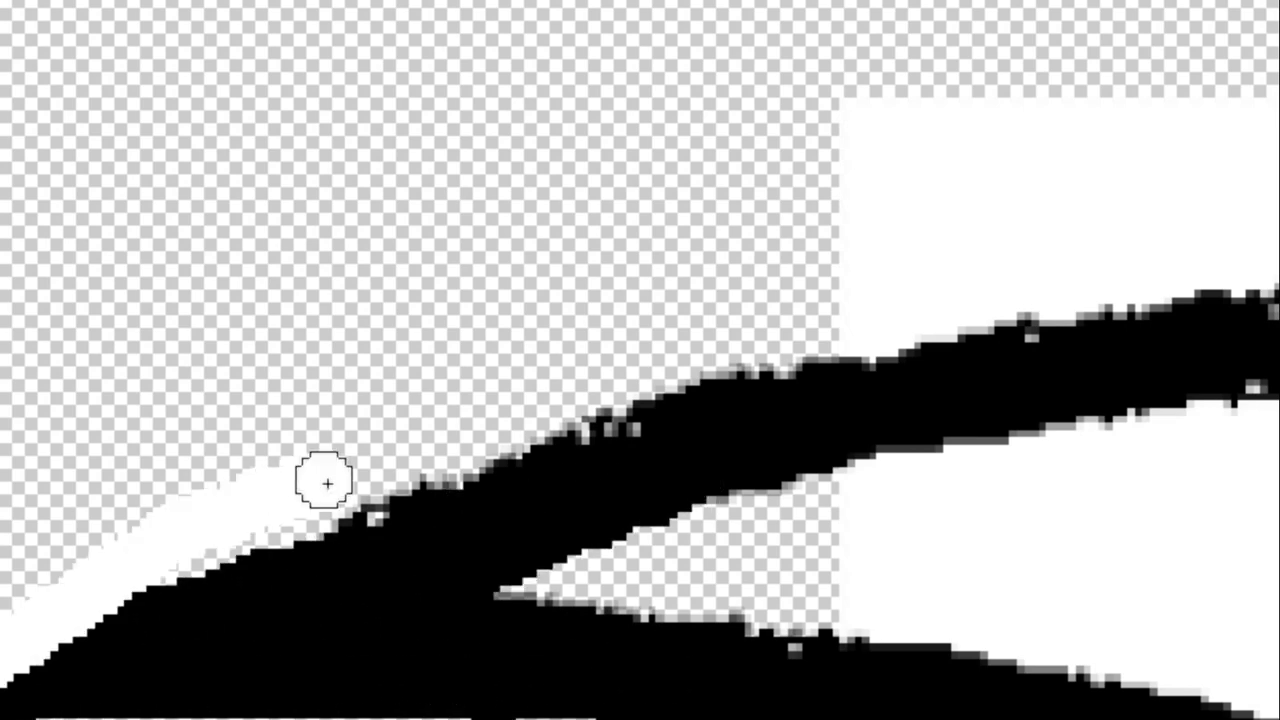
scroll(320, 482, "down", 2)
scroll(325, 510, "down", 2)
scroll(315, 545, "down", 2)
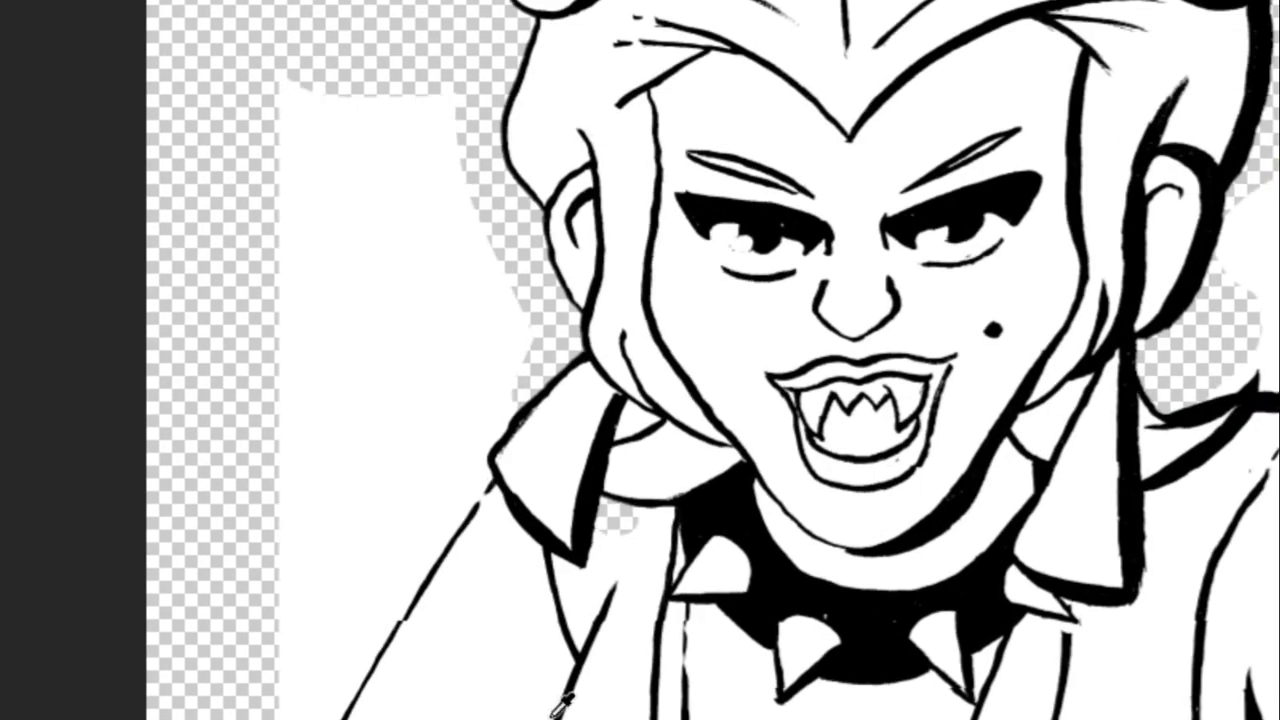
scroll(540, 660, "up", 4)
scroll(1040, 495, "up", 2)
scroll(780, 429, "up", 2)
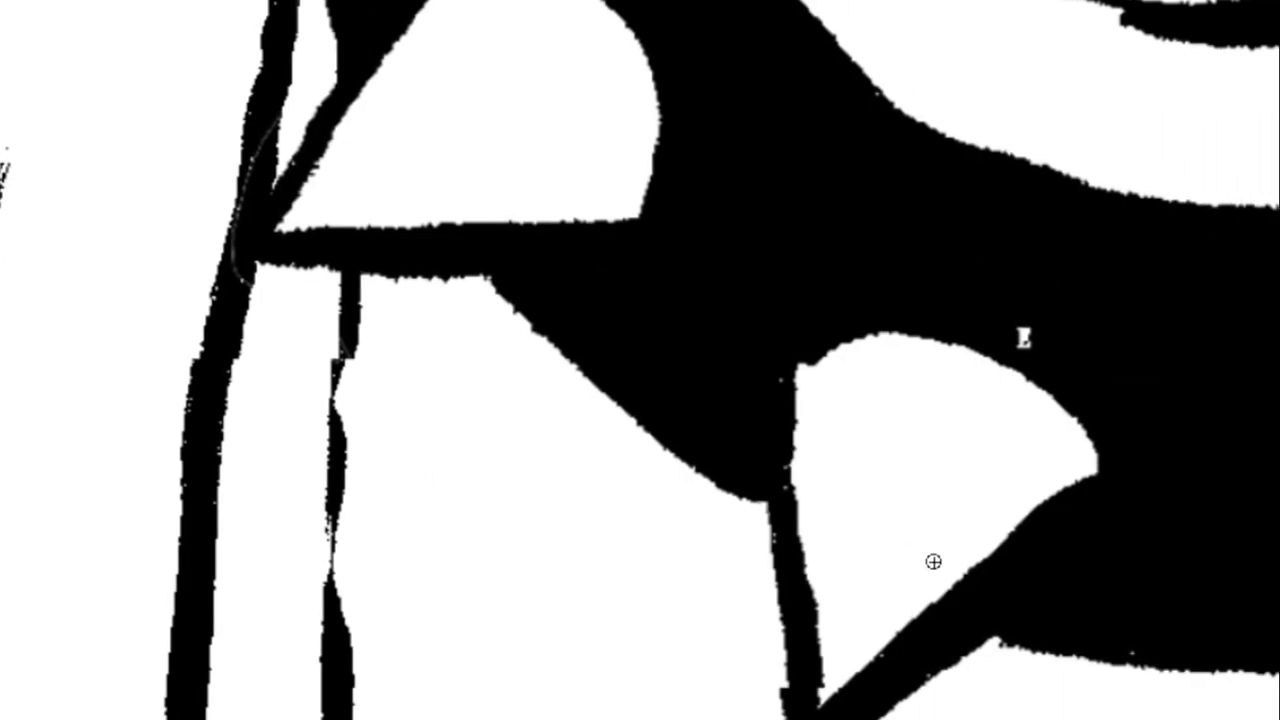
scroll(934, 563, "up", 2)
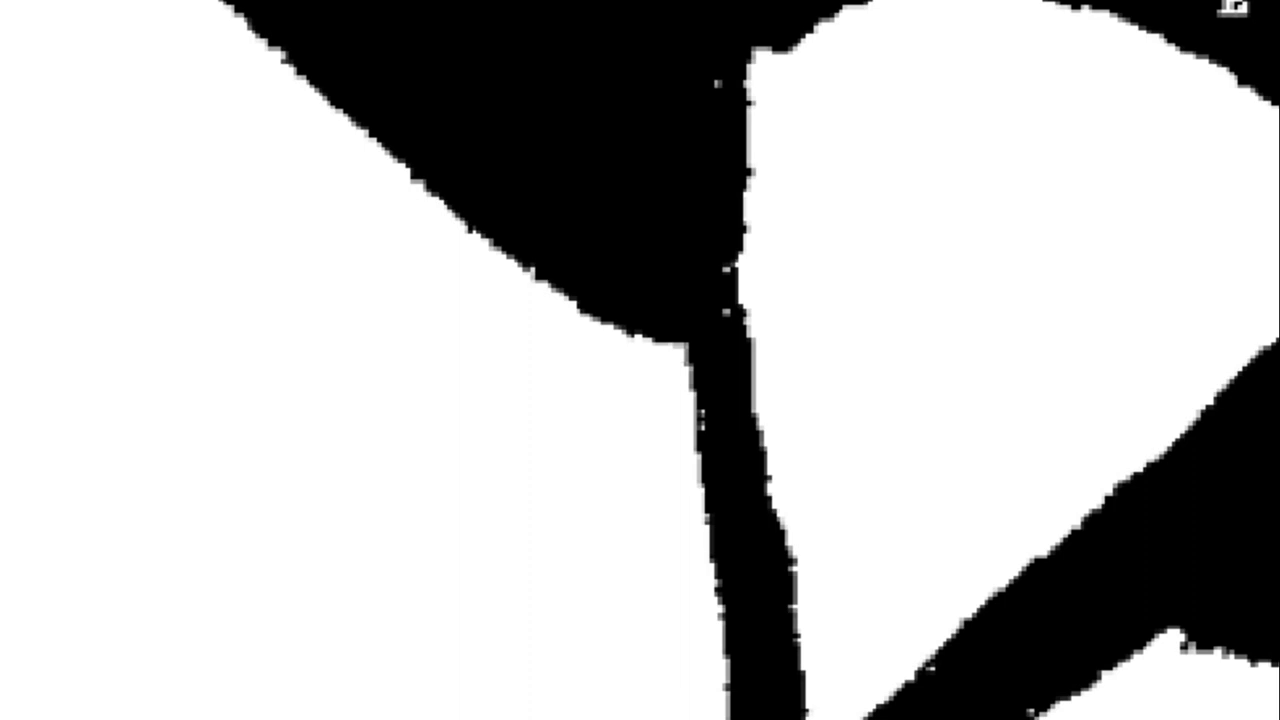
scroll(640, 91, "down", 2)
scroll(745, 683, "up", 1)
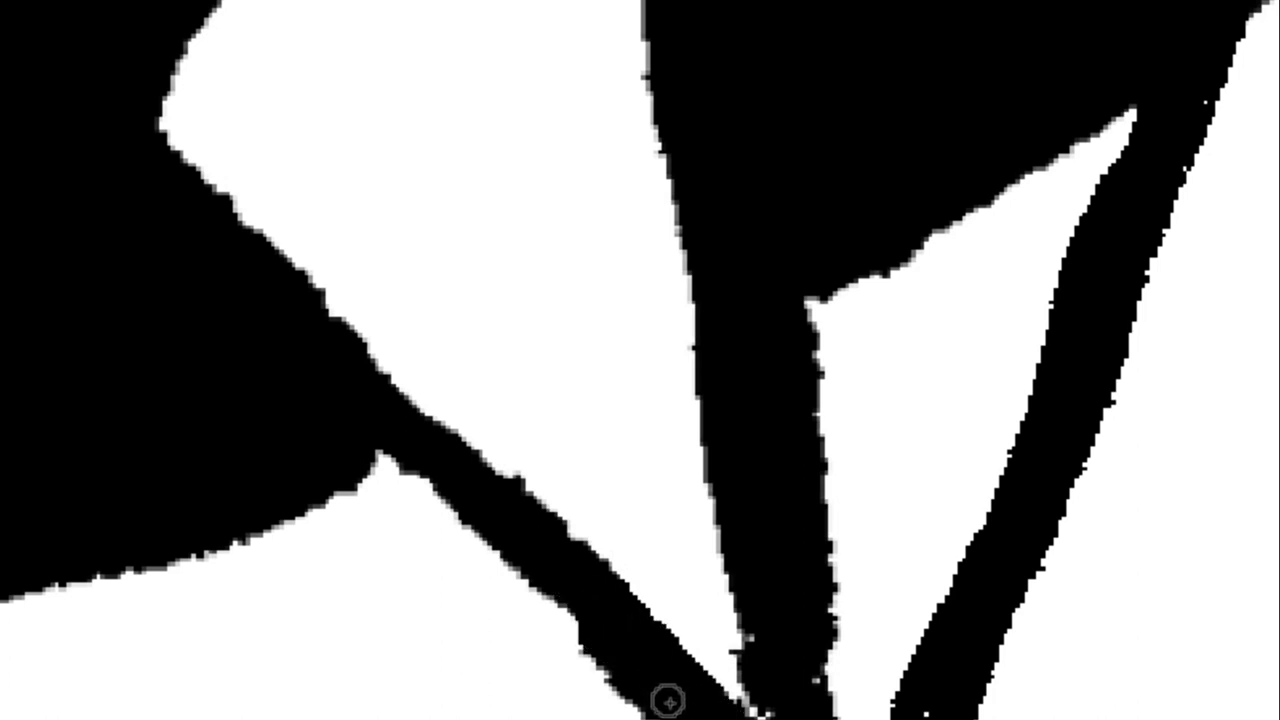
scroll(344, 398, "down", 3)
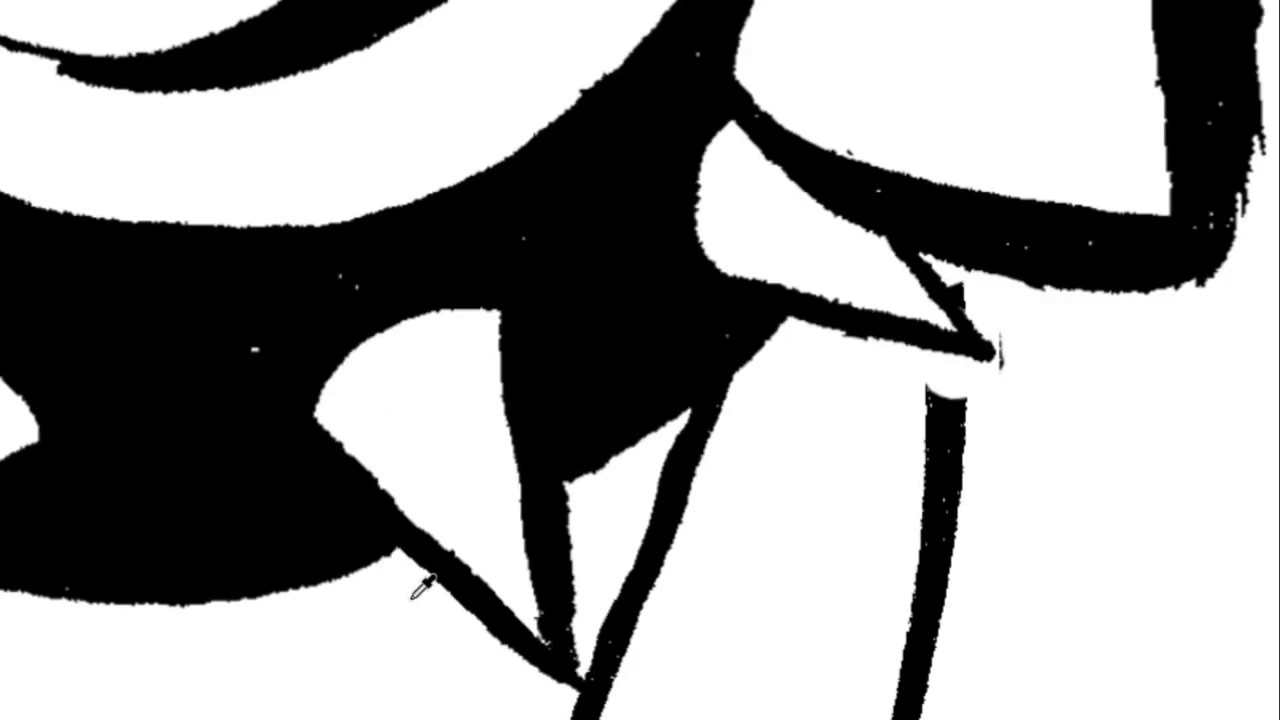
scroll(737, 451, "up", 3)
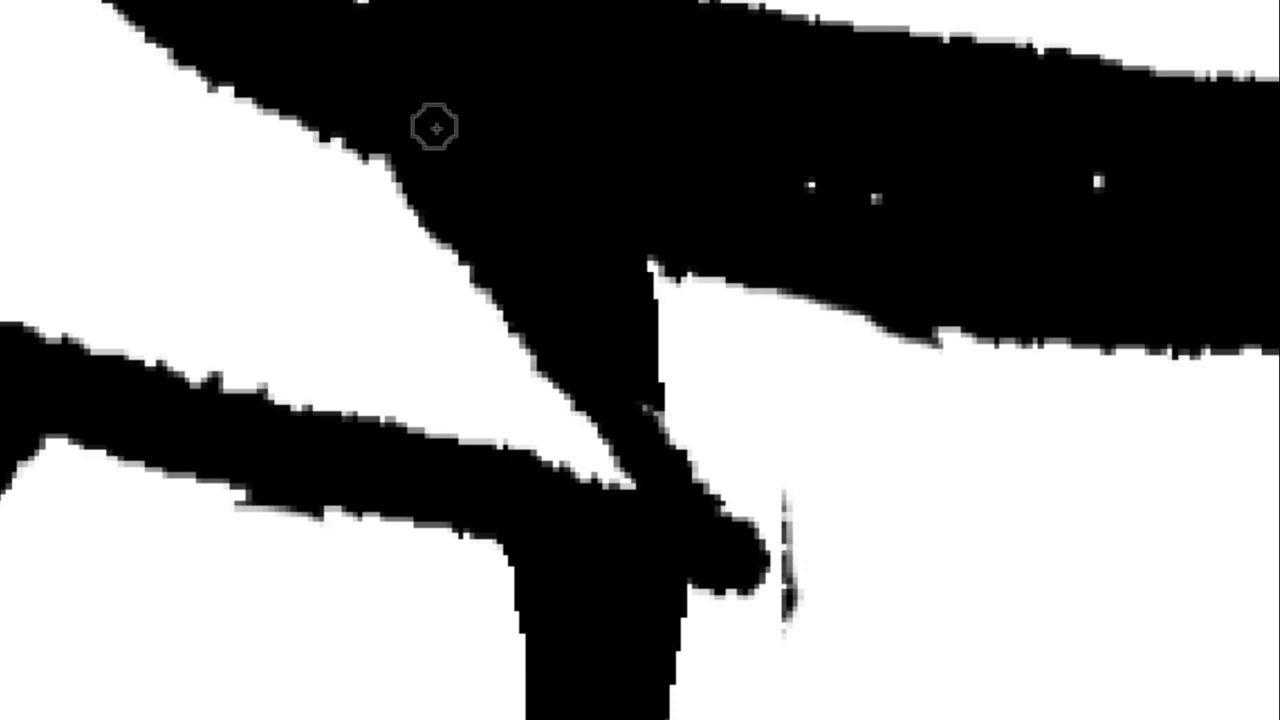
scroll(545, 297, "down", 2)
scroll(480, 249, "down", 2)
scroll(460, 243, "down", 2)
scroll(183, 343, "up", 1)
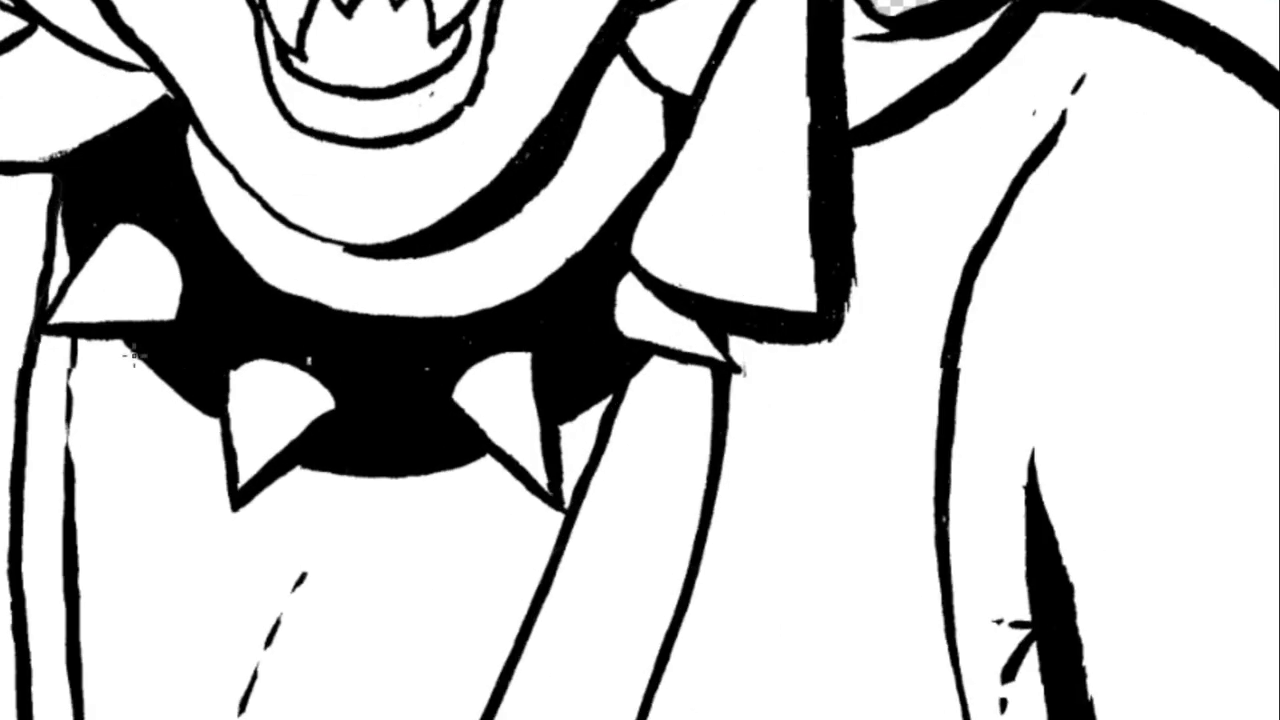
left_click_drag(133, 355, 447, 447)
scroll(444, 438, "down", 2)
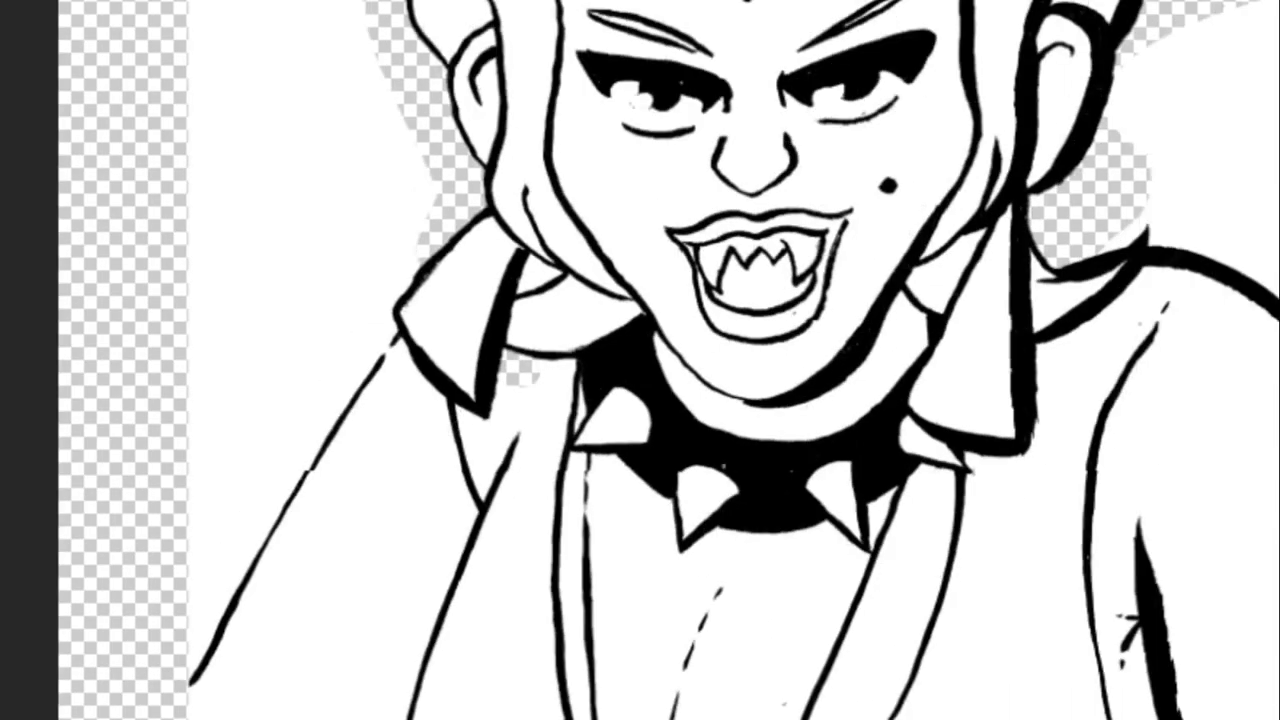
scroll(640, 360, "down", 2)
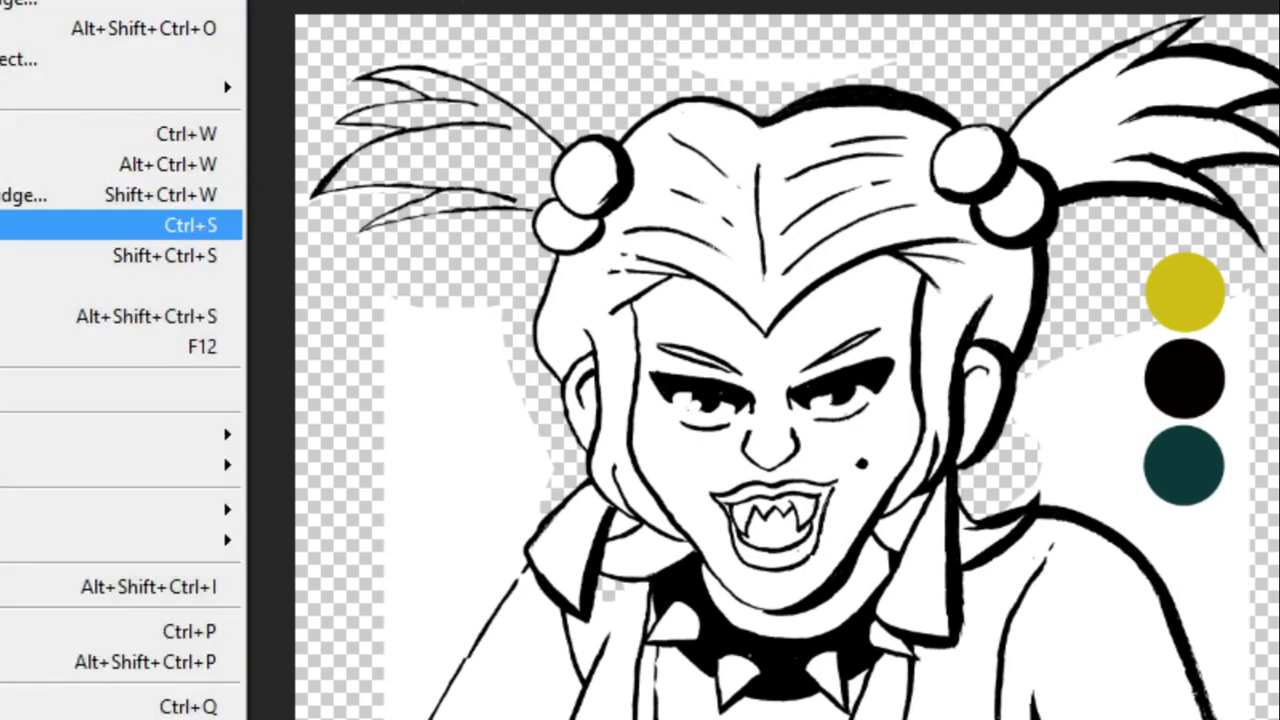
Save the file, then select the black linework via Color Range at about 73 fuzziness.
left_click(120, 224)
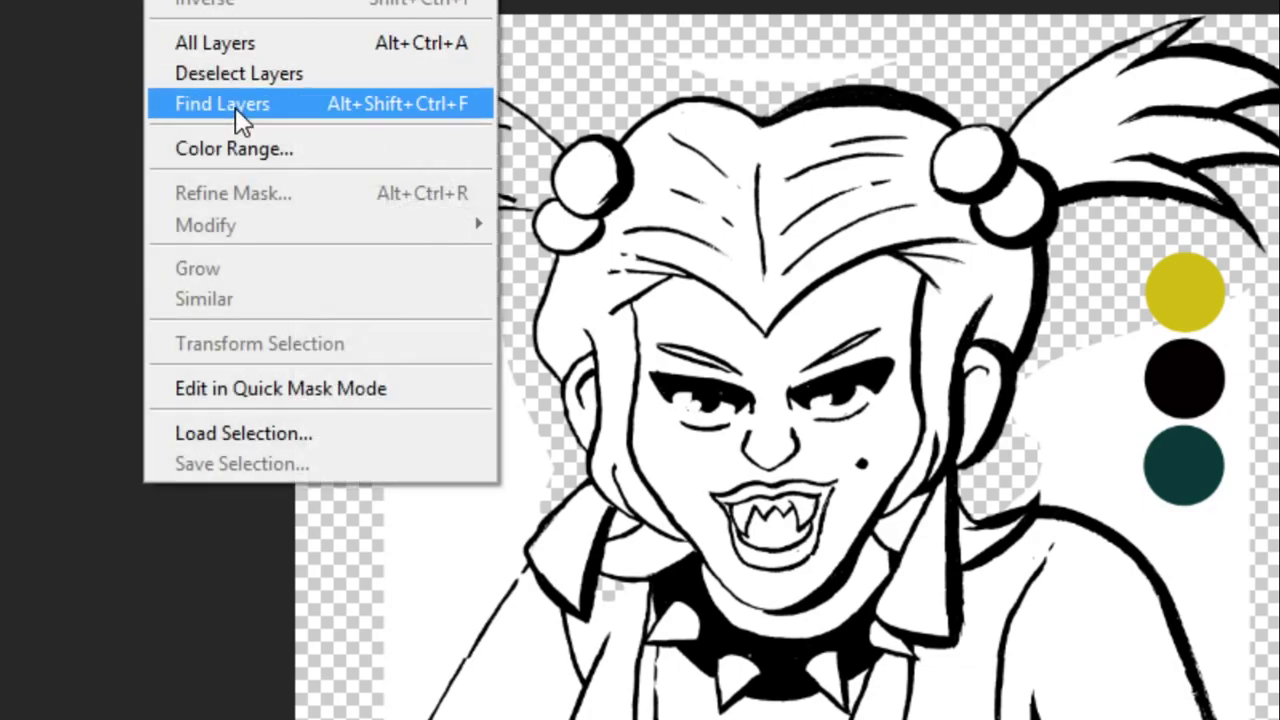
left_click(254, 145)
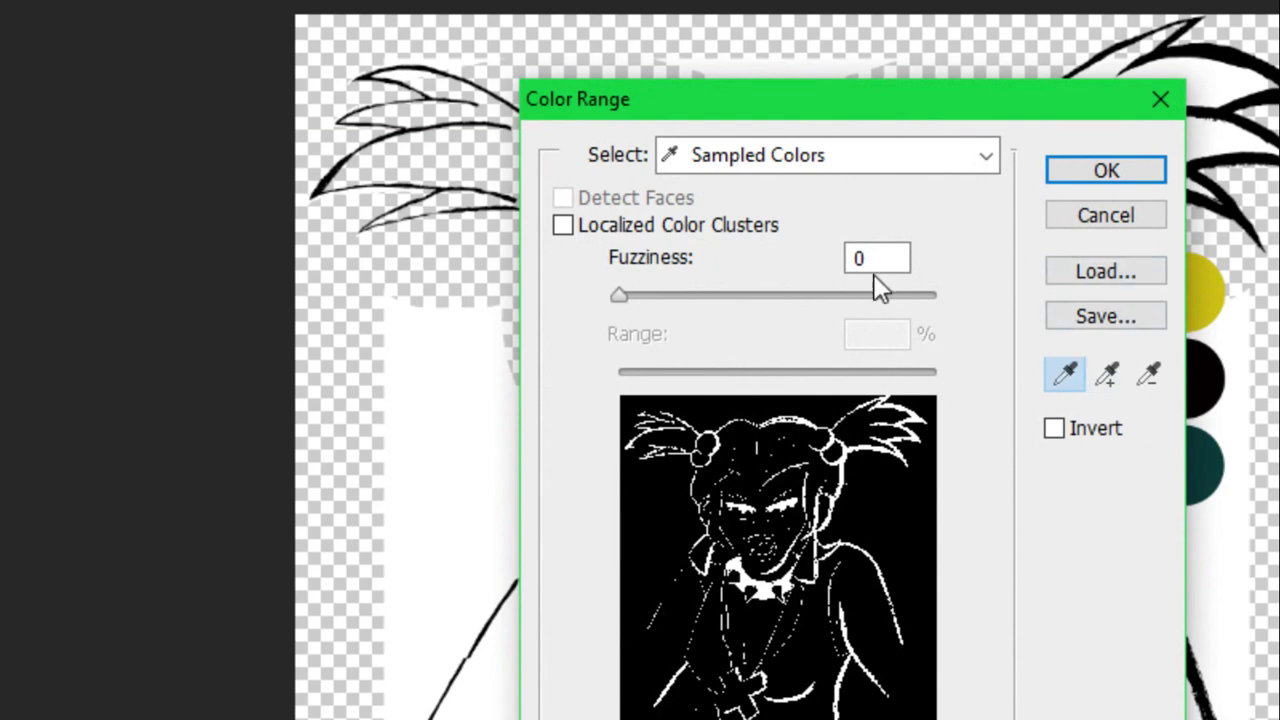
left_click_drag(873, 280, 790, 297)
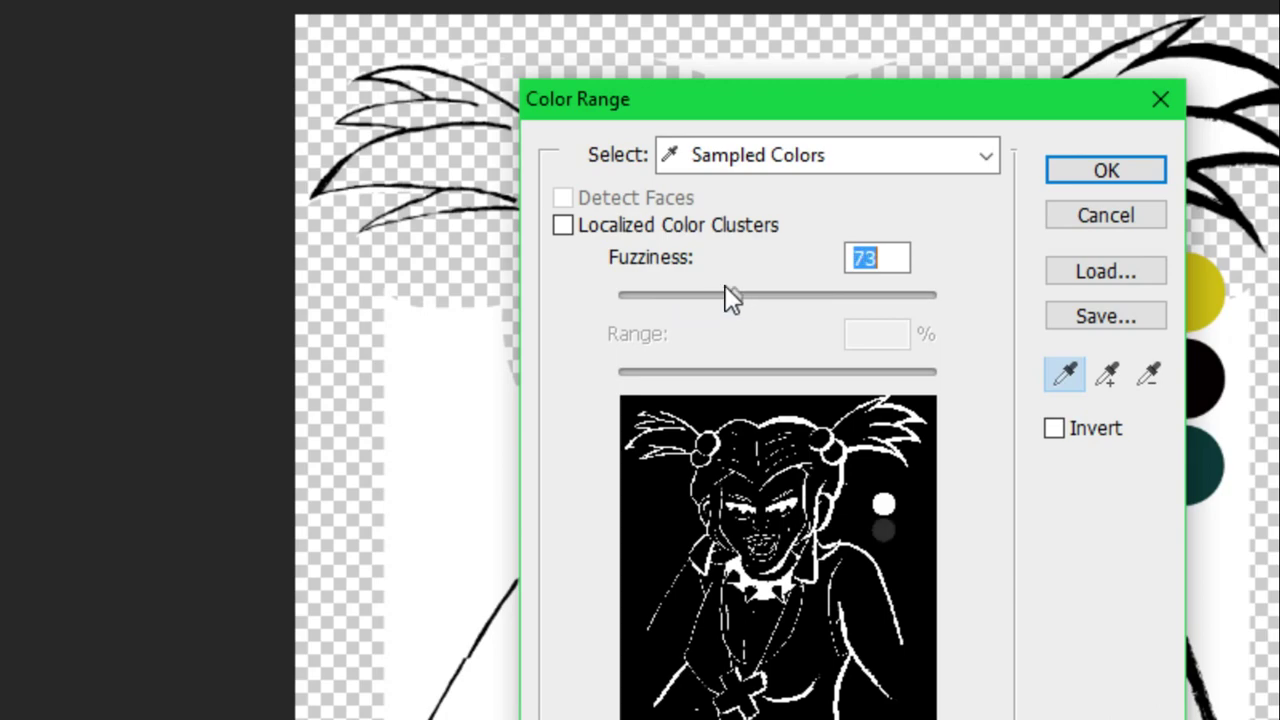
left_click_drag(731, 288, 698, 294)
left_click(1145, 172)
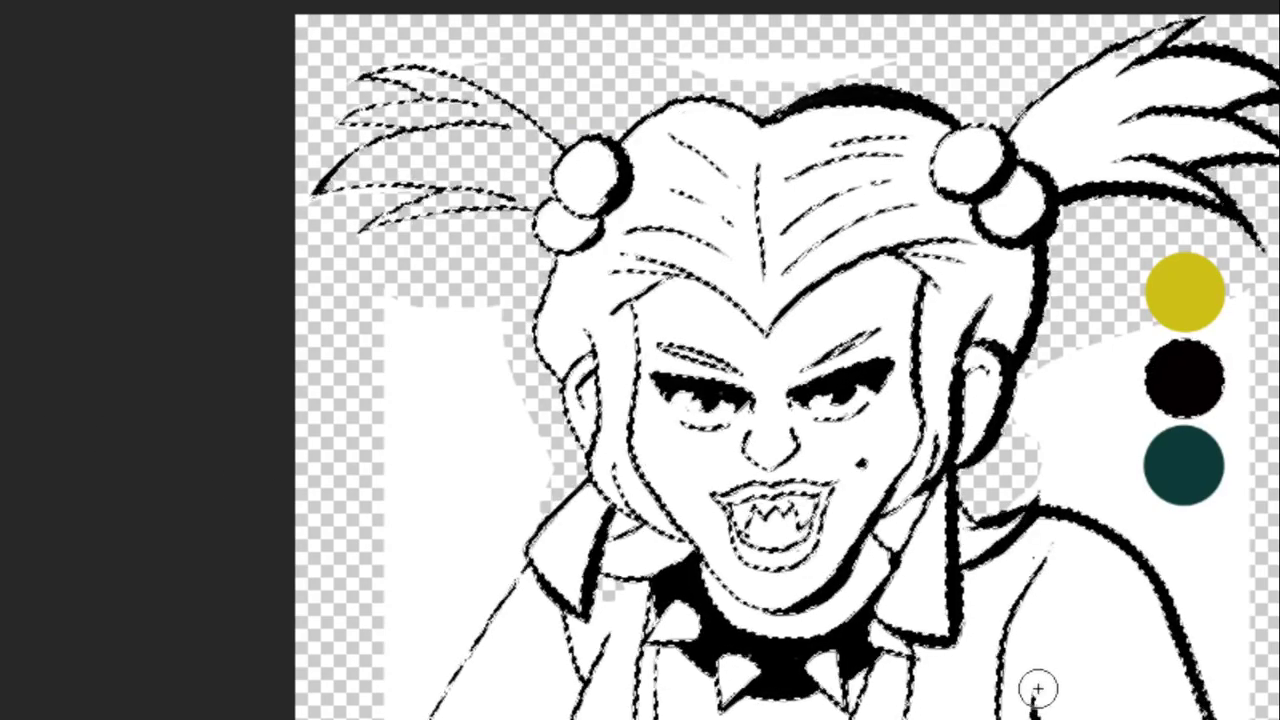
Sample the dark teal swatch and brush teal over the left eyebrow, hairline and upper hair strands.
left_click(1183, 462)
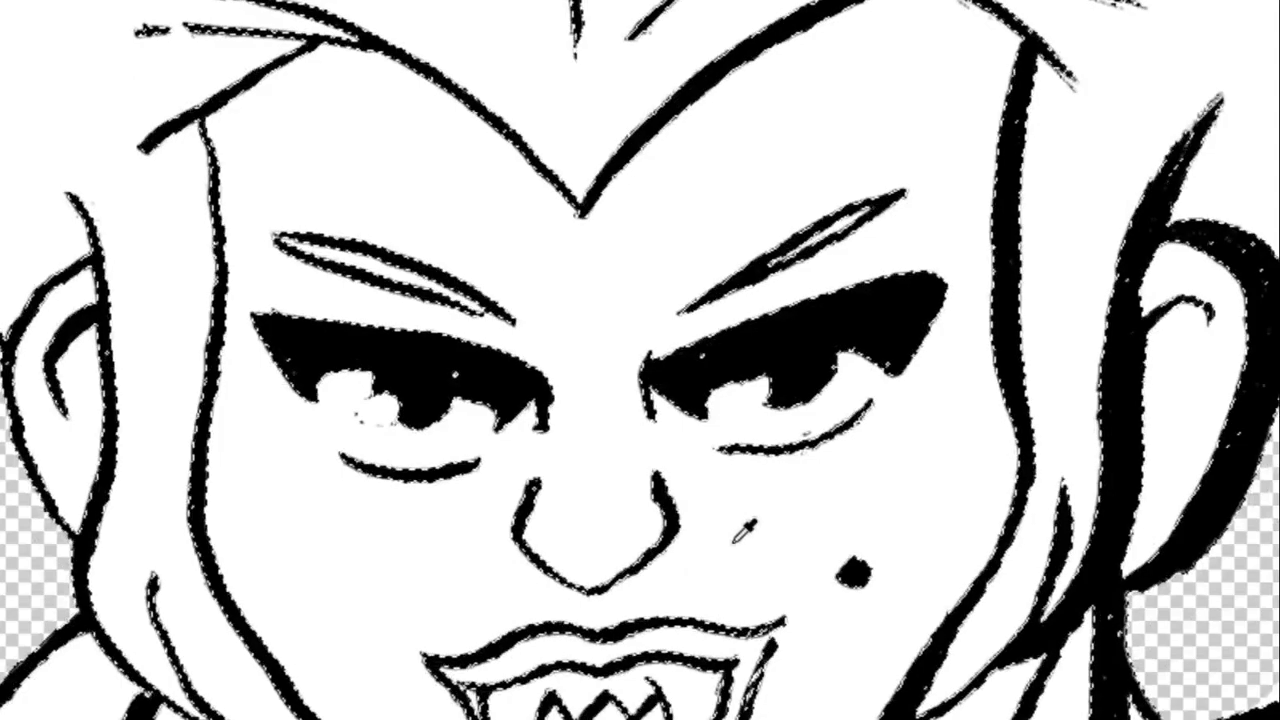
key("b")
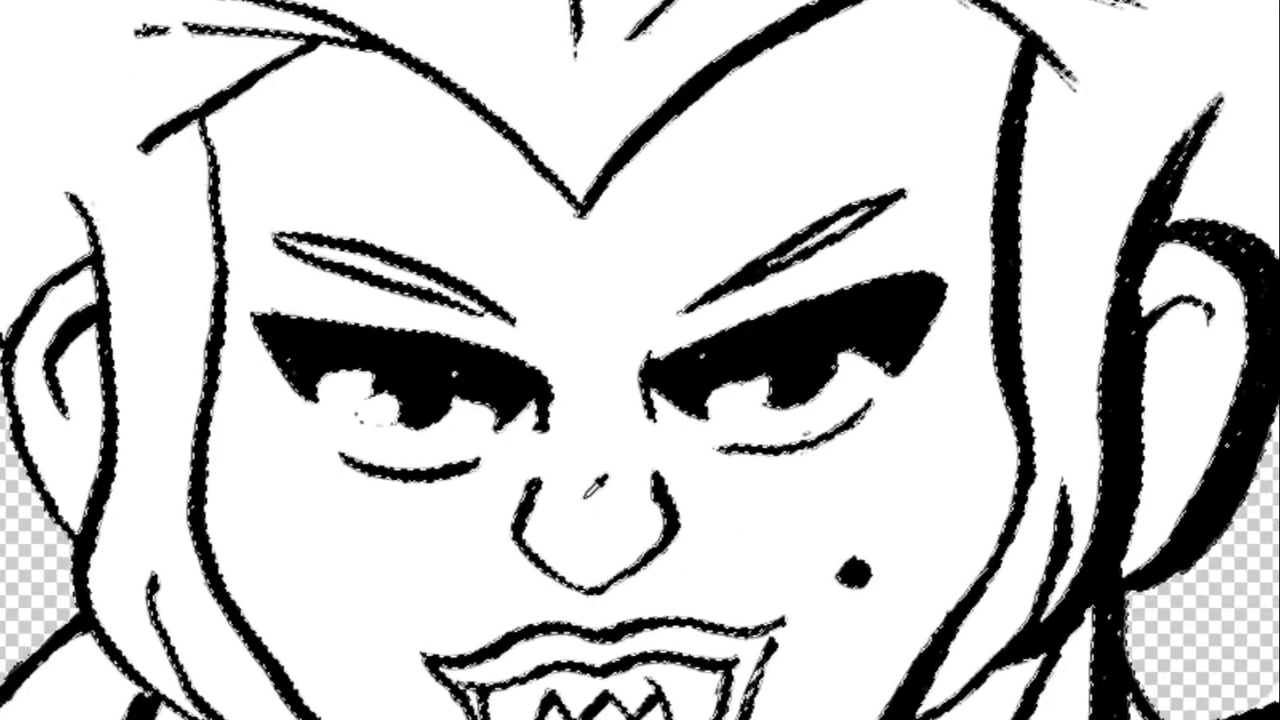
left_click_drag(514, 286, 314, 228)
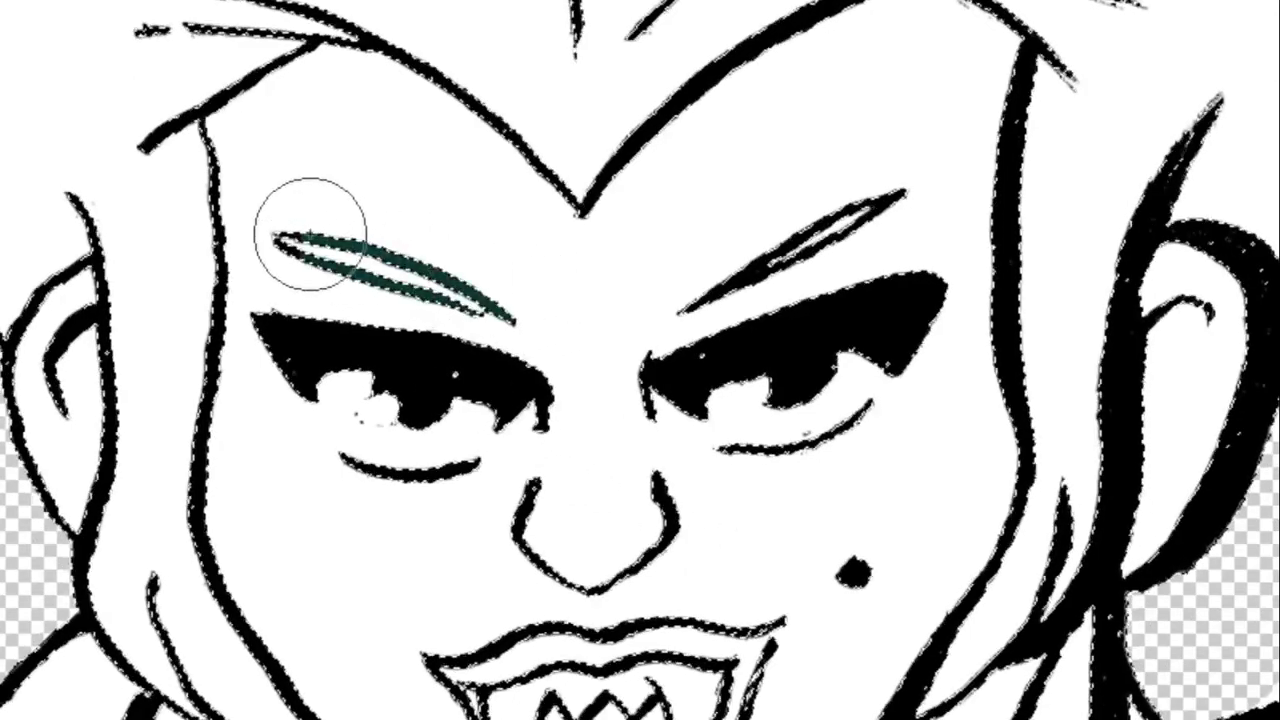
left_click_drag(212, 200, 800, 145)
left_click_drag(862, 96, 1020, 40)
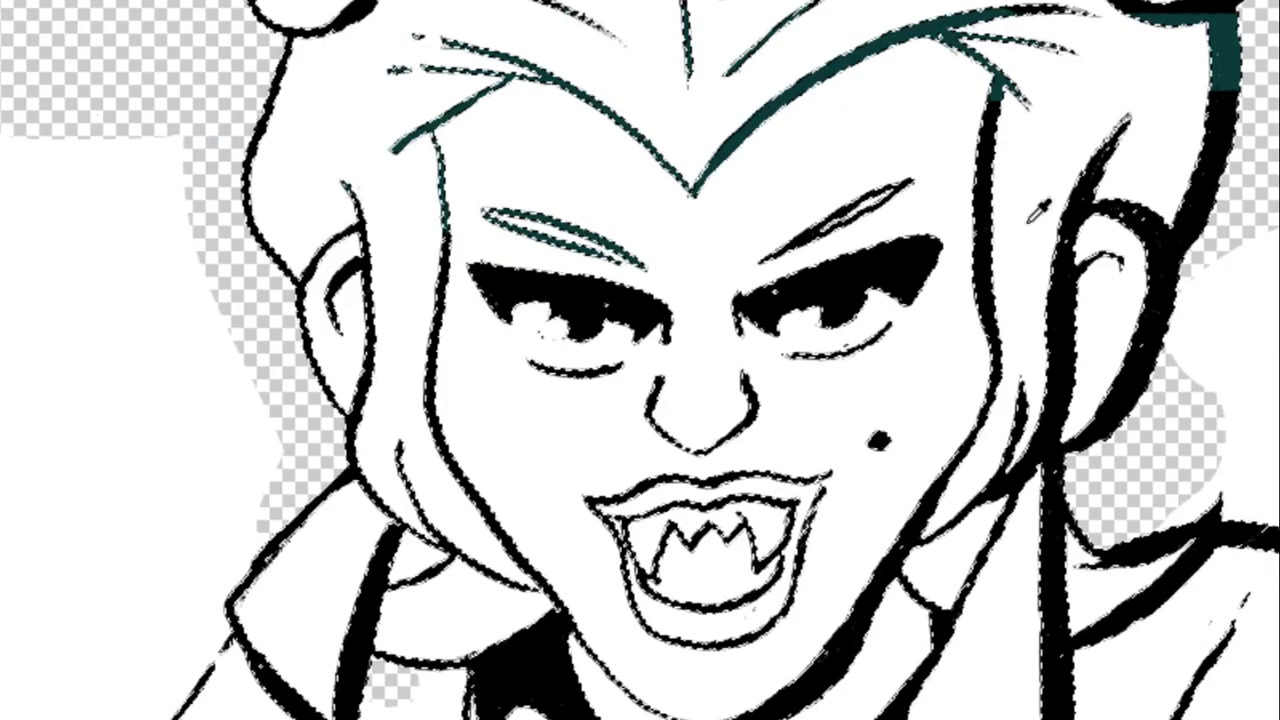
Paint teal over the right face contour, hair outline and cheek dot, undoing the last stroke.
left_click_drag(941, 84, 943, 86)
left_click_drag(1090, 210, 1075, 440)
left_click_drag(962, 15, 975, 315)
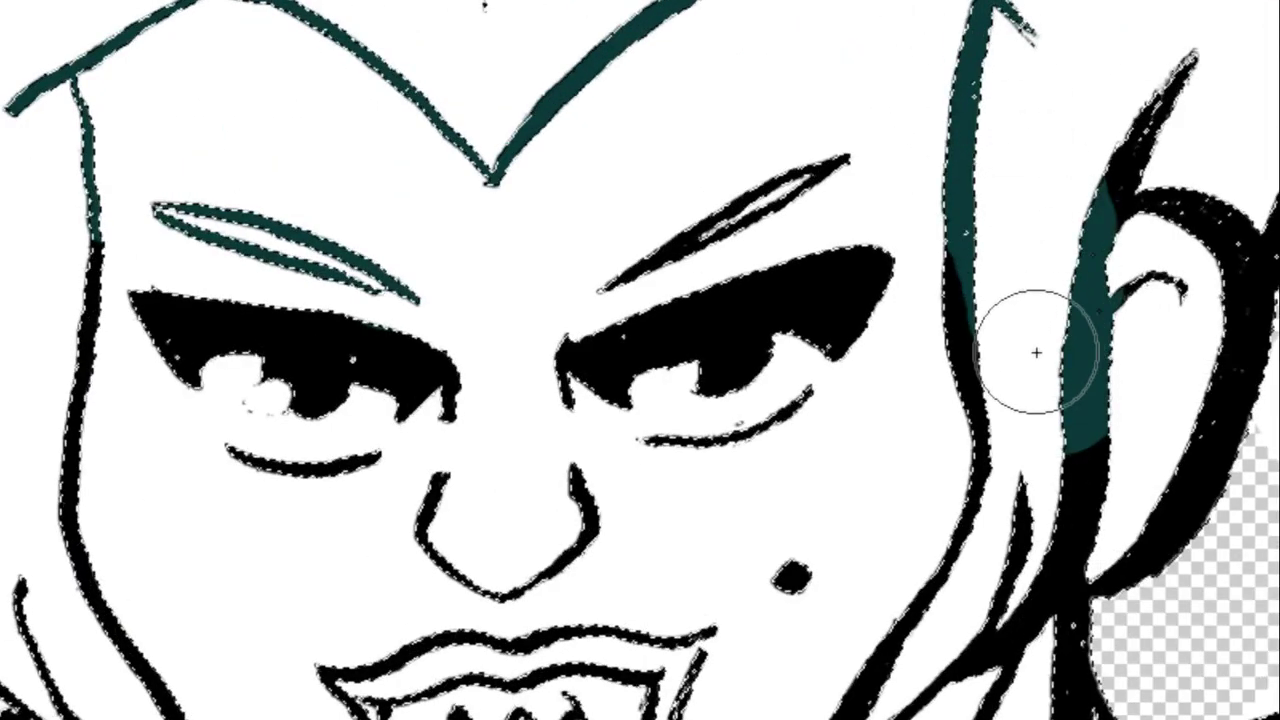
left_click_drag(1036, 352, 997, 181)
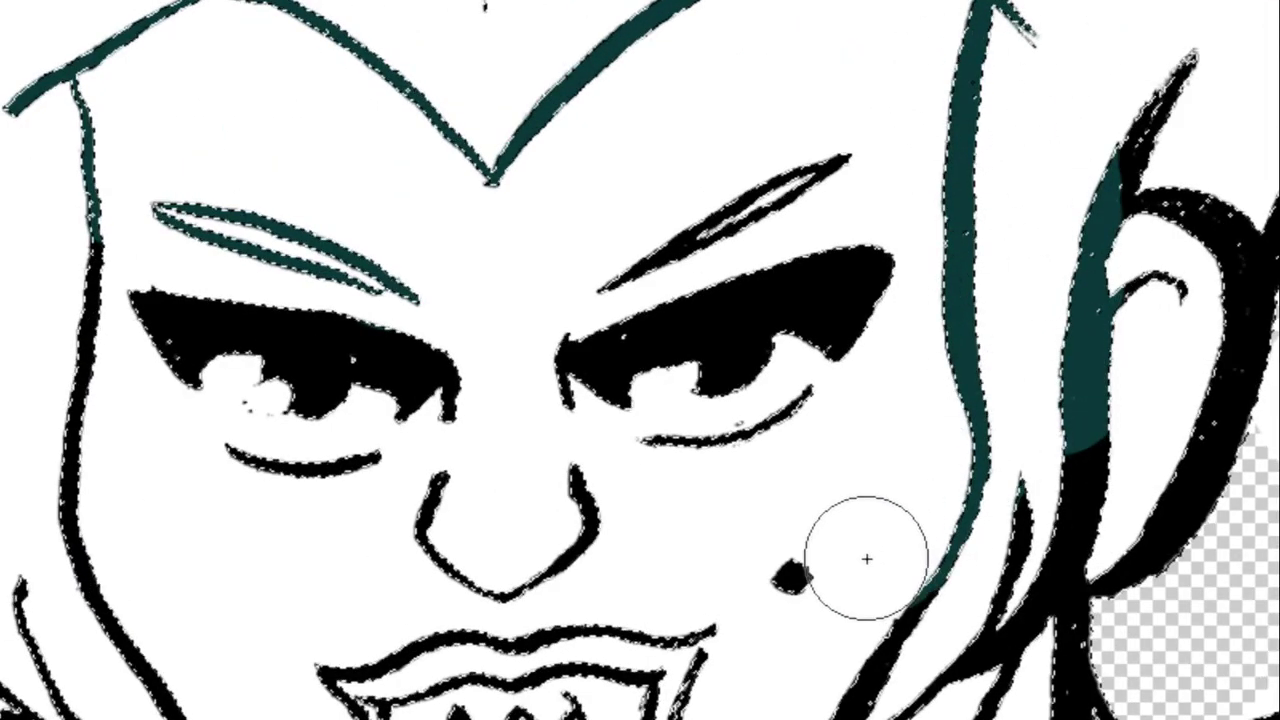
left_click_drag(863, 560, 757, 571)
key("ctrl+z")
key("ctrl+z")
key("ctrl+z")
key("ctrl+z")
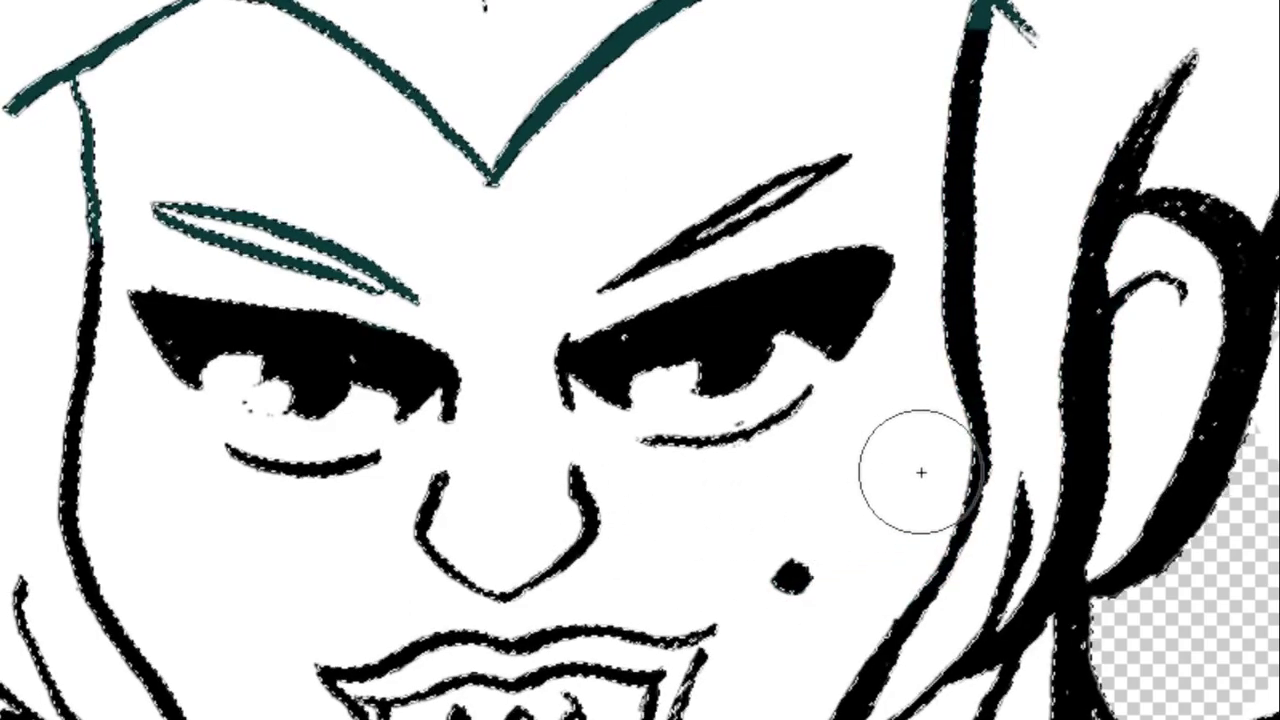
Recolour the dark eye edges and lower dark shapes teal, then zoom out to the whole face.
scroll(530, 410, "up", 2)
scroll(530, 410, "up", 3)
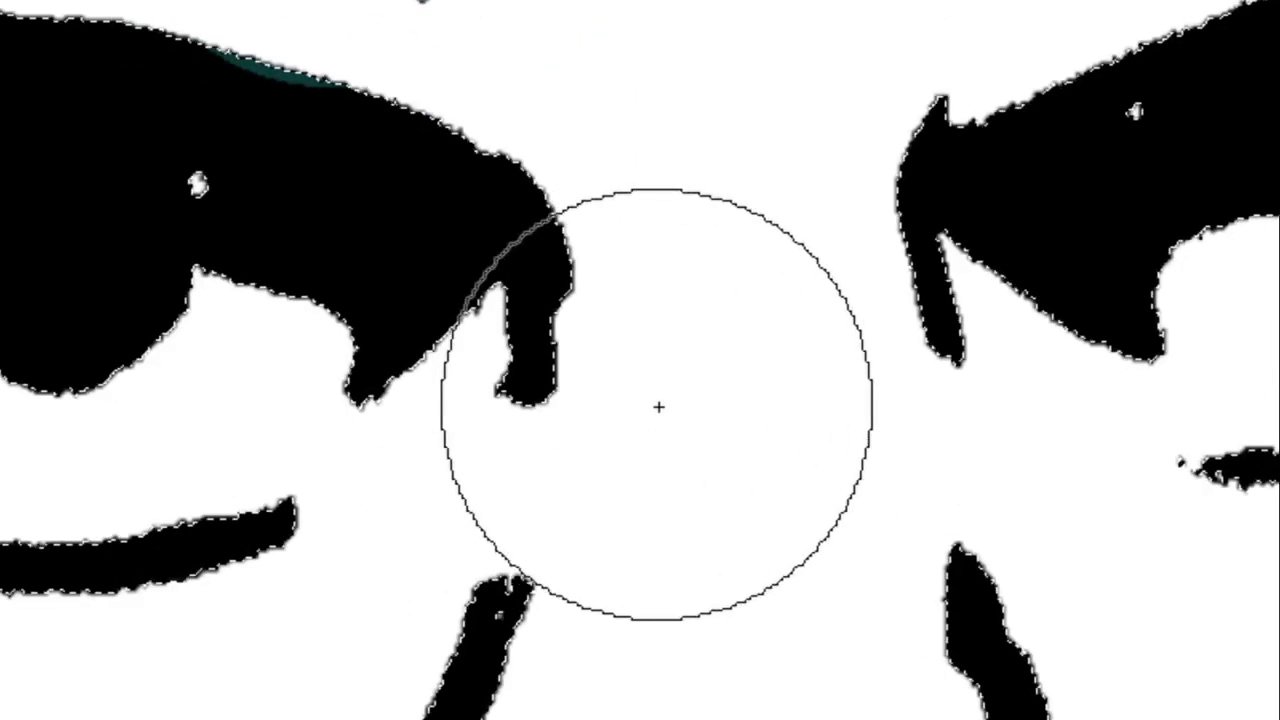
mouse_move(671, 434)
left_mouse_down()
mouse_move(754, 343)
mouse_move(731, 271)
mouse_move(666, 286)
mouse_move(586, 529)
mouse_move(922, 685)
left_mouse_up()
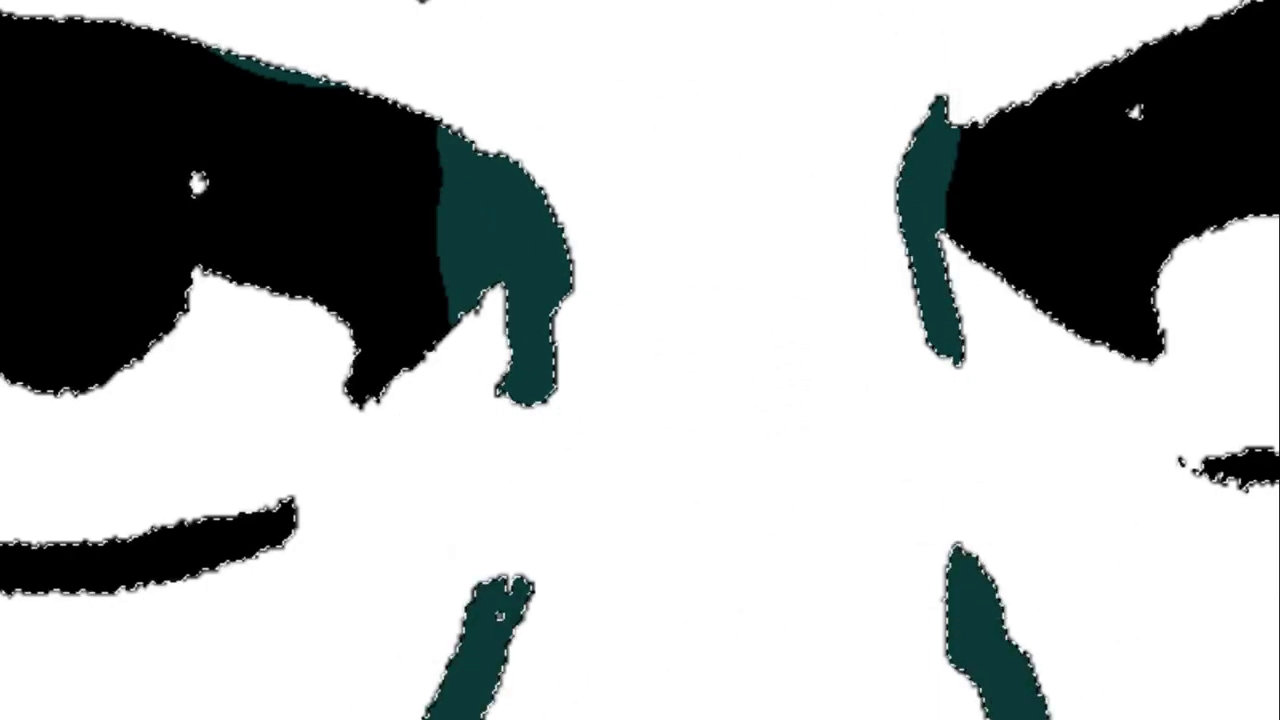
scroll(922, 685, "down", 3)
scroll(880, 708, "down", 3)
scroll(857, 651, "up", 3)
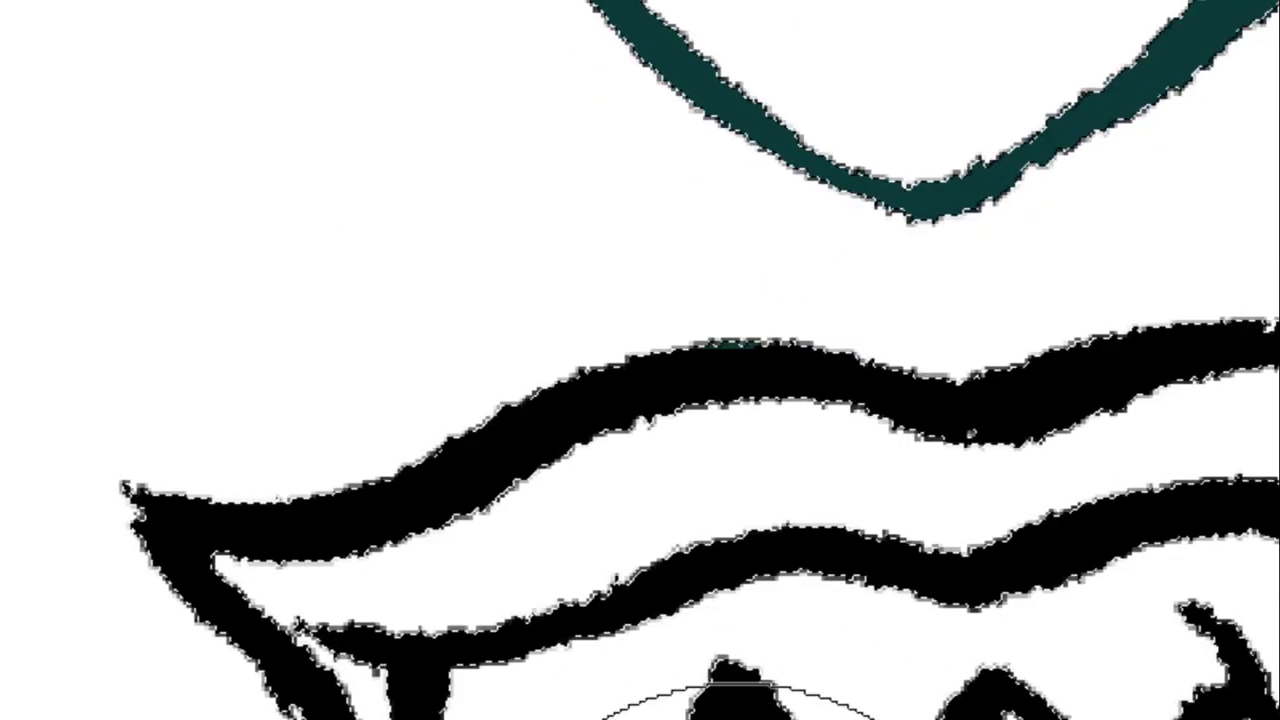
mouse_move(757, 715)
left_mouse_down()
mouse_move(743, 715)
mouse_move(1270, 715)
mouse_move(510, 715)
left_mouse_up()
scroll(510, 715, "down", 2)
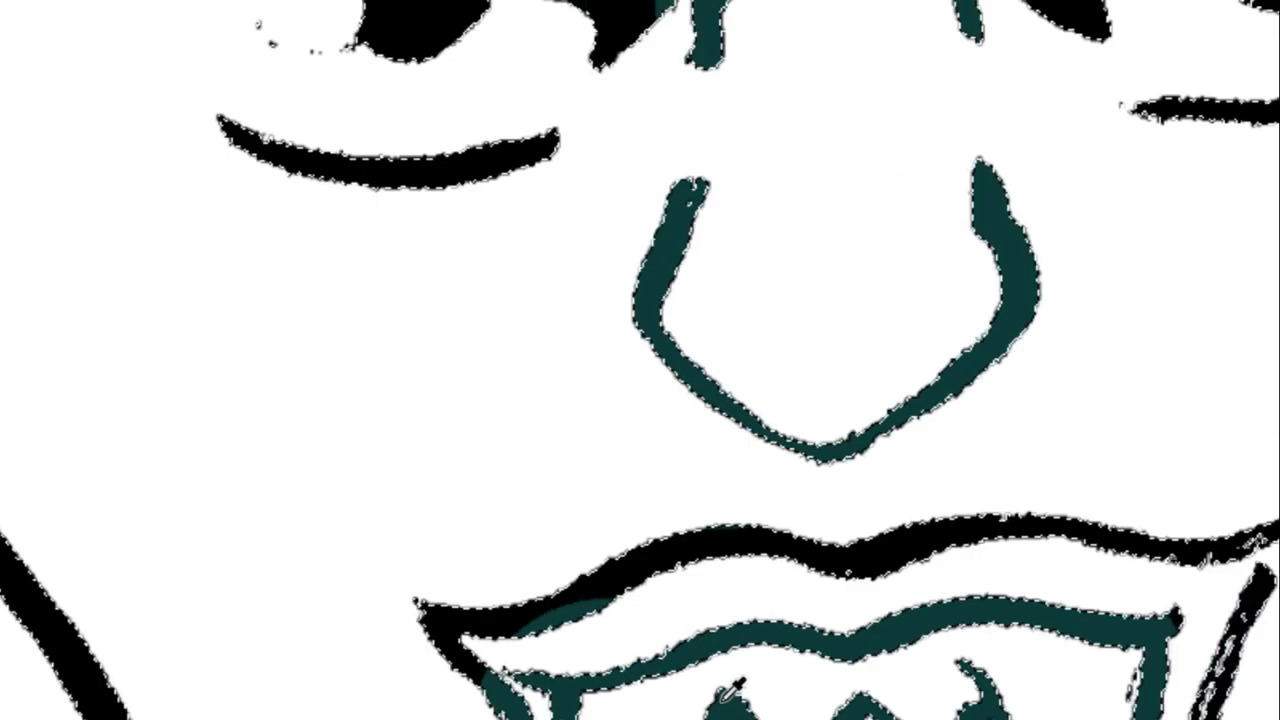
scroll(510, 715, "down", 2)
scroll(510, 715, "down", 1)
scroll(510, 715, "down", 1)
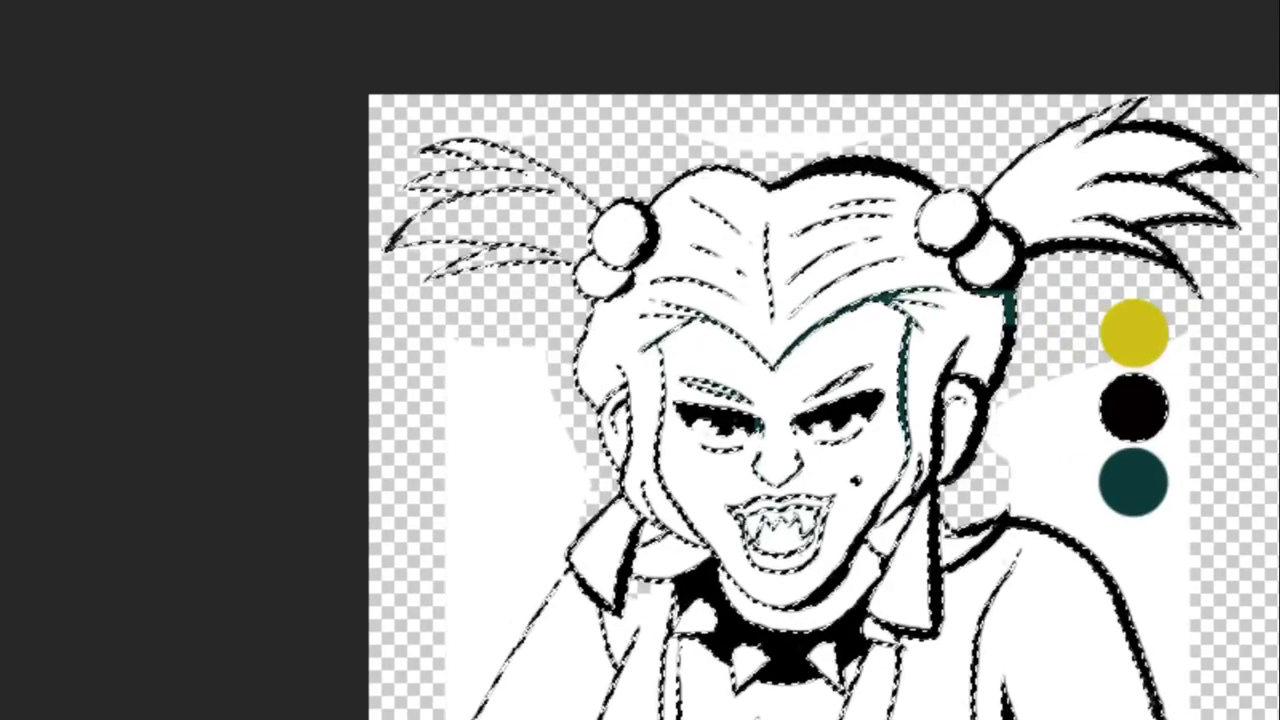
Brush across the line art, then blacken the right eye's thick shape and lower eyelid line.
mouse_move(1247, 708)
left_mouse_down()
mouse_move(1030, 600)
mouse_move(970, 370)
mouse_move(943, 130)
mouse_move(1275, 160)
left_mouse_up()
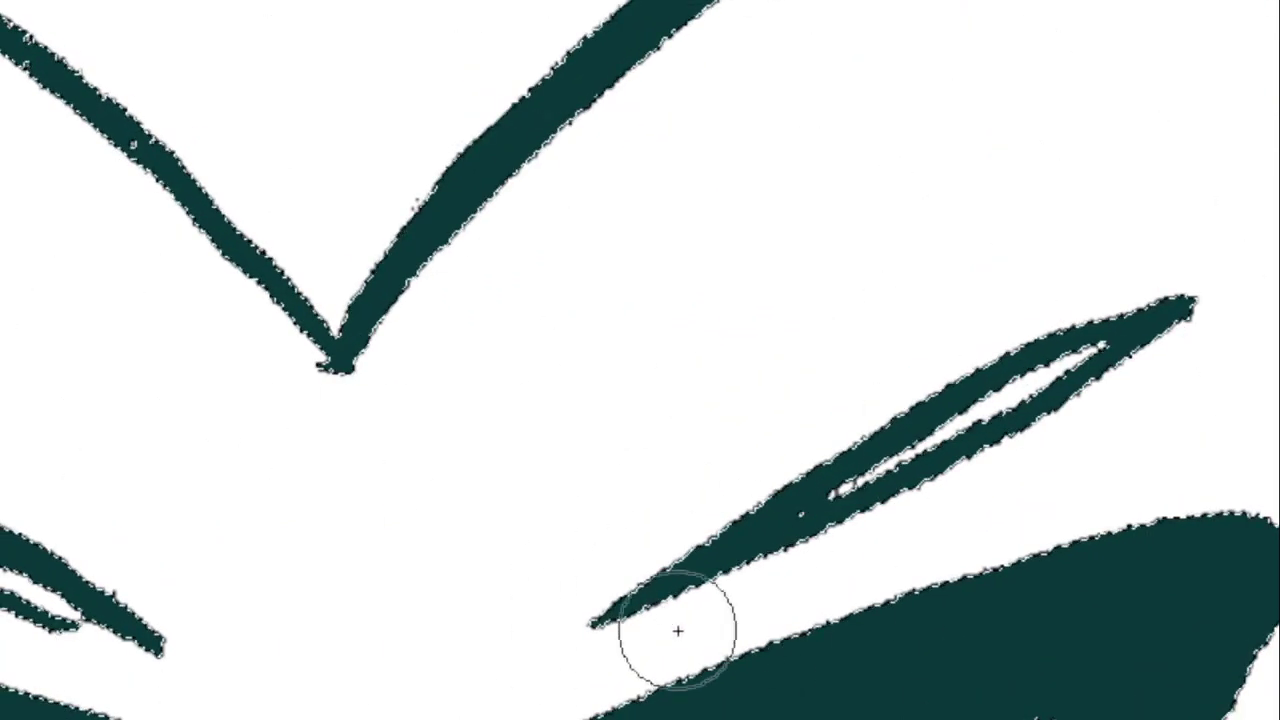
scroll(460, 690, "up", 2)
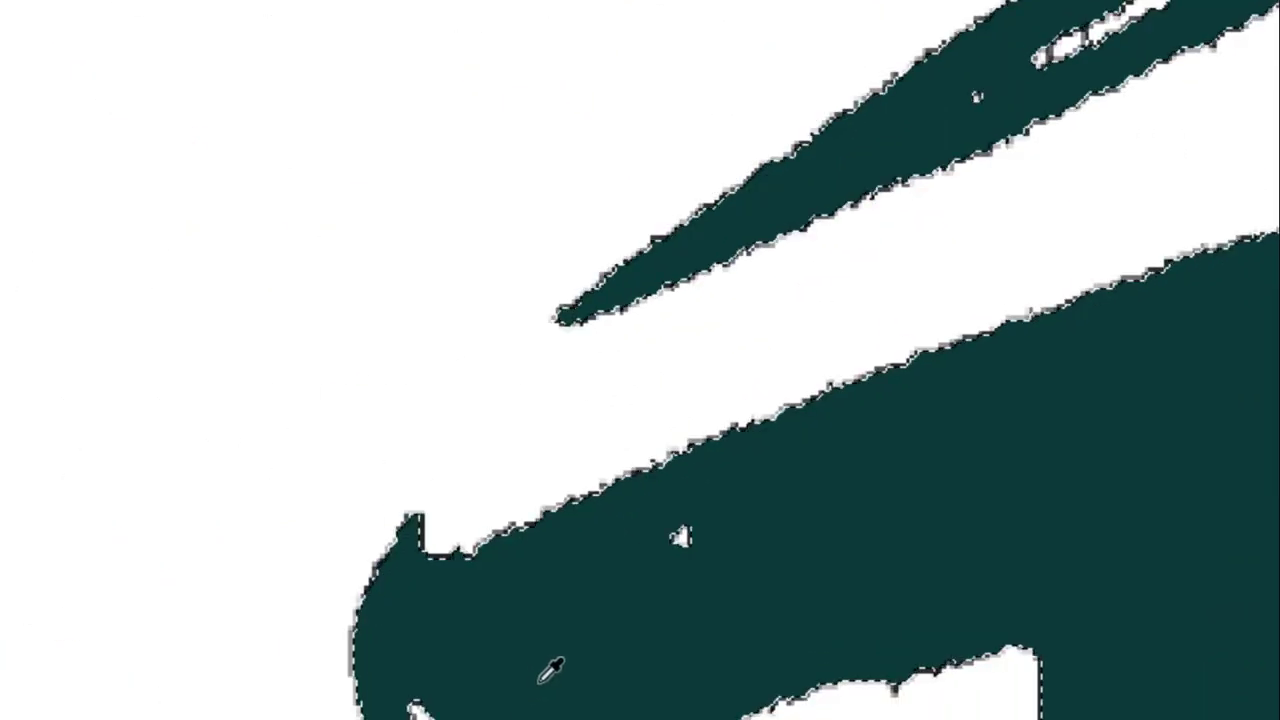
scroll(460, 690, "up", 2)
mouse_move(460, 690)
left_mouse_down()
mouse_move(457, 623)
mouse_move(591, 349)
mouse_move(481, 497)
mouse_move(449, 623)
mouse_move(560, 719)
mouse_move(766, 323)
mouse_move(693, 719)
mouse_move(480, 534)
mouse_move(474, 486)
mouse_move(443, 649)
mouse_move(510, 719)
mouse_move(474, 497)
mouse_move(491, 463)
mouse_move(451, 597)
mouse_move(460, 702)
mouse_move(449, 677)
mouse_move(474, 537)
mouse_move(595, 463)
left_mouse_up()
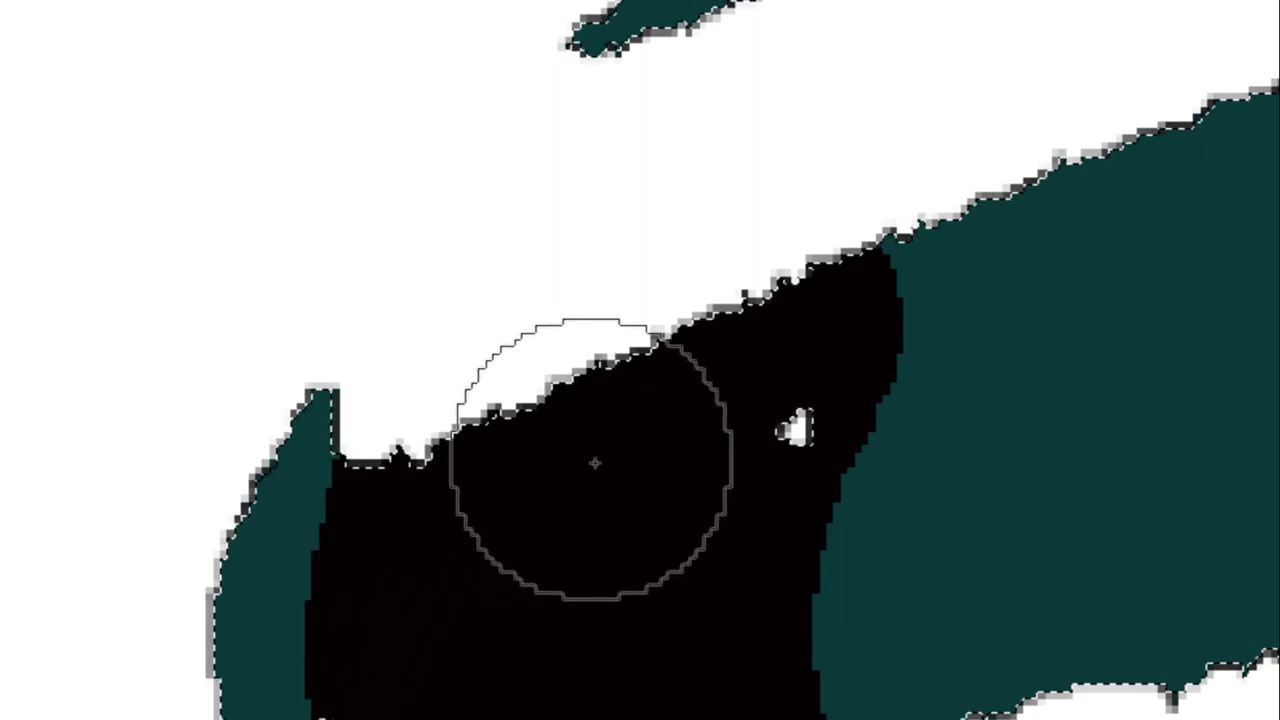
scroll(595, 463, "down", 4)
scroll(640, 560, "down", 3)
left_click_drag(728, 676, 1057, 566)
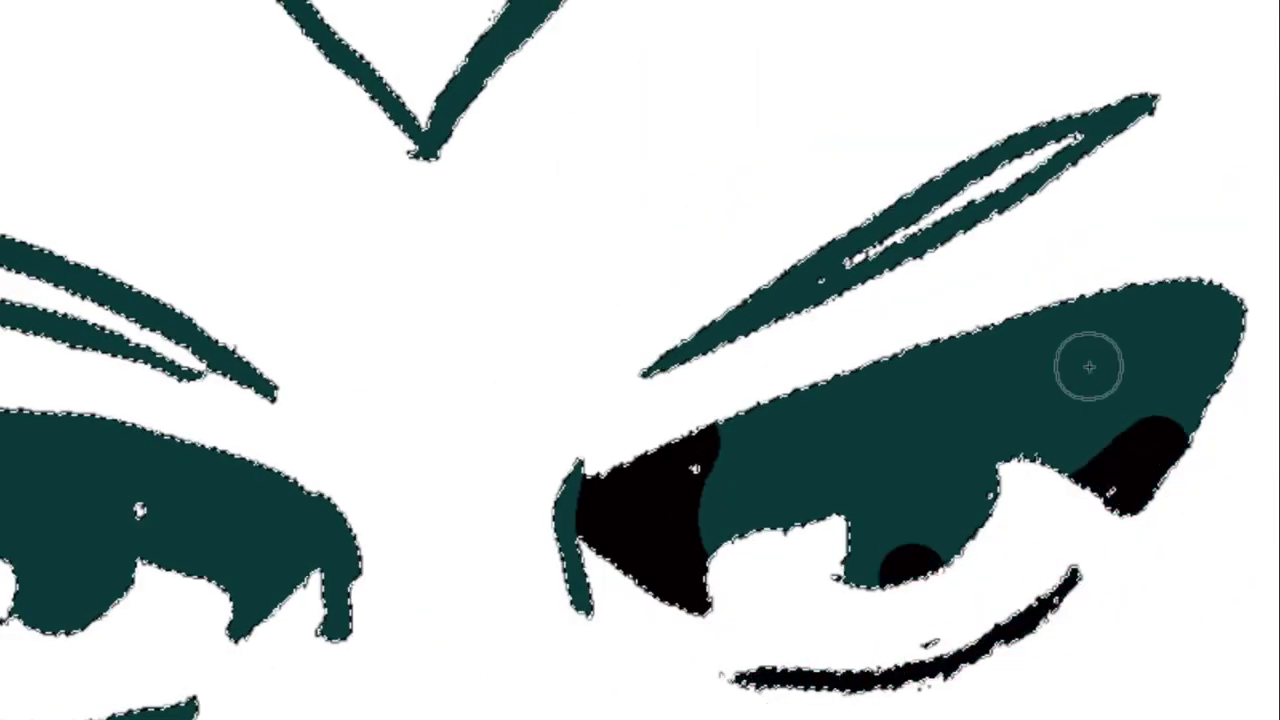
mouse_move(1089, 367)
left_mouse_down()
mouse_move(1211, 214)
mouse_move(1219, 235)
left_mouse_up()
mouse_move(1160, 287)
left_mouse_down()
mouse_move(1060, 326)
mouse_move(812, 557)
left_mouse_up()
Paint the left eye's lower lash and upper eye shape black.
left_click_drag(350, 679, 660, 640)
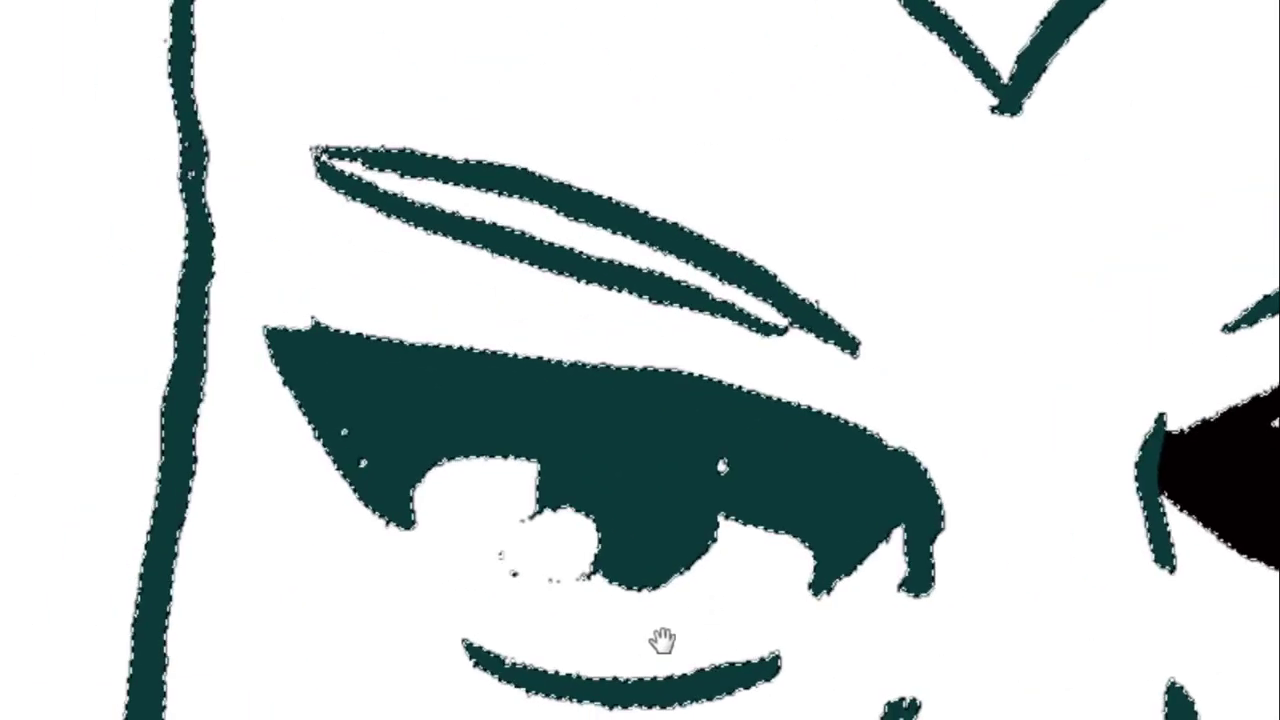
left_click(715, 668)
left_click_drag(766, 652, 470, 650)
mouse_move(375, 505)
left_mouse_down()
mouse_move(351, 480)
mouse_move(321, 288)
left_mouse_up()
mouse_move(431, 533)
left_mouse_down()
mouse_move(626, 631)
mouse_move(667, 616)
left_mouse_up()
left_click_drag(748, 606, 845, 555)
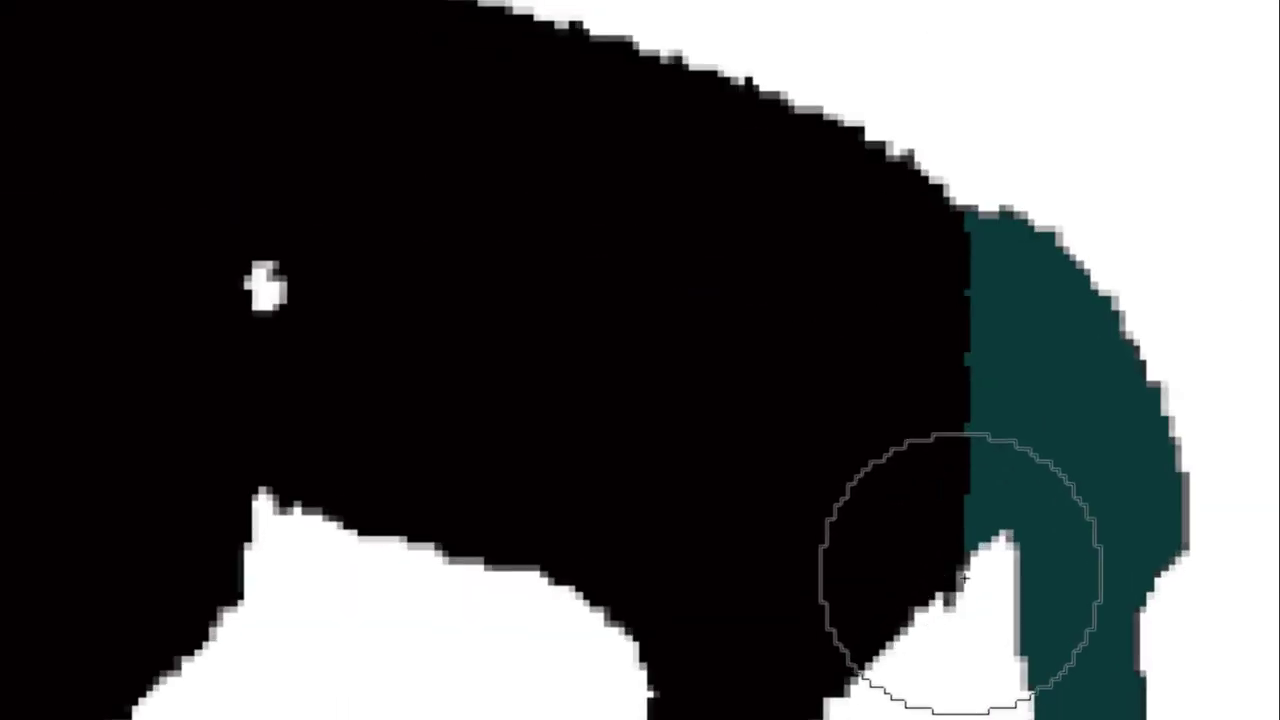
mouse_move(962, 575)
left_mouse_down()
mouse_move(946, 506)
mouse_move(903, 517)
mouse_move(829, 229)
mouse_move(1125, 362)
left_mouse_up()
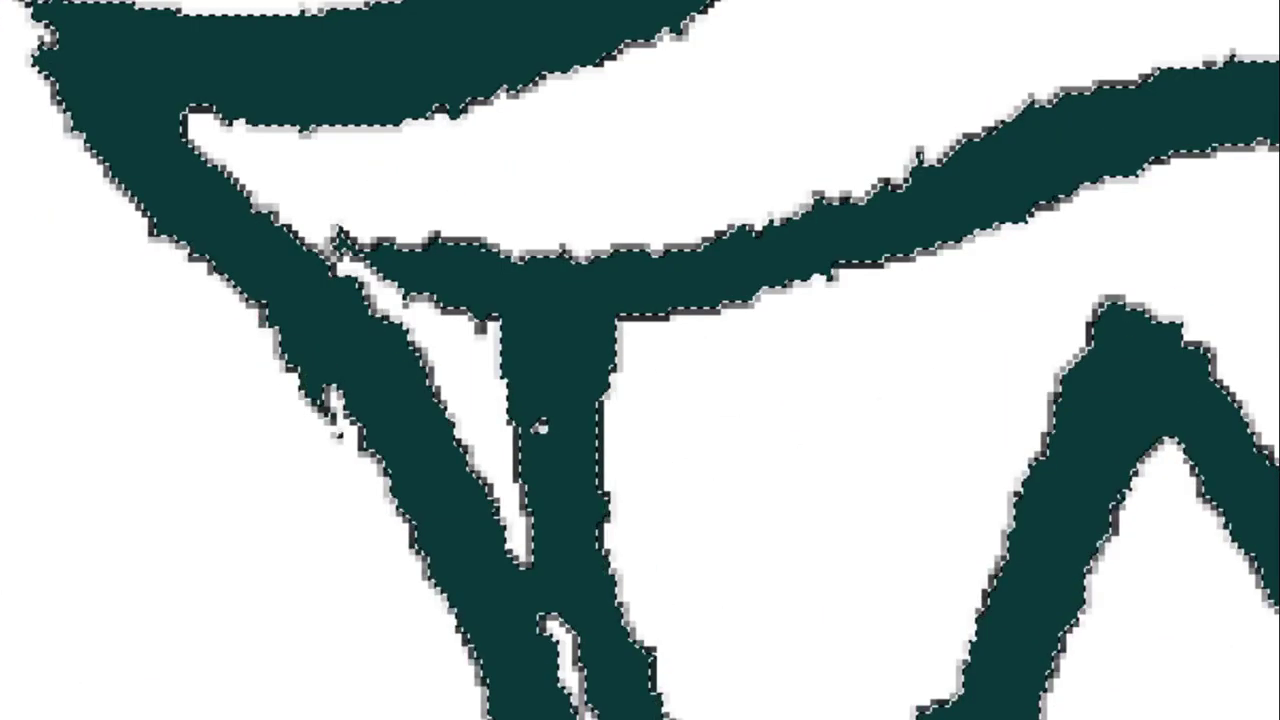
Paint the vertical mouth stroke black, undoing the black strokes over the teeth.
mouse_move(690, 715)
left_mouse_down()
mouse_move(582, 441)
mouse_move(1275, 550)
left_mouse_up()
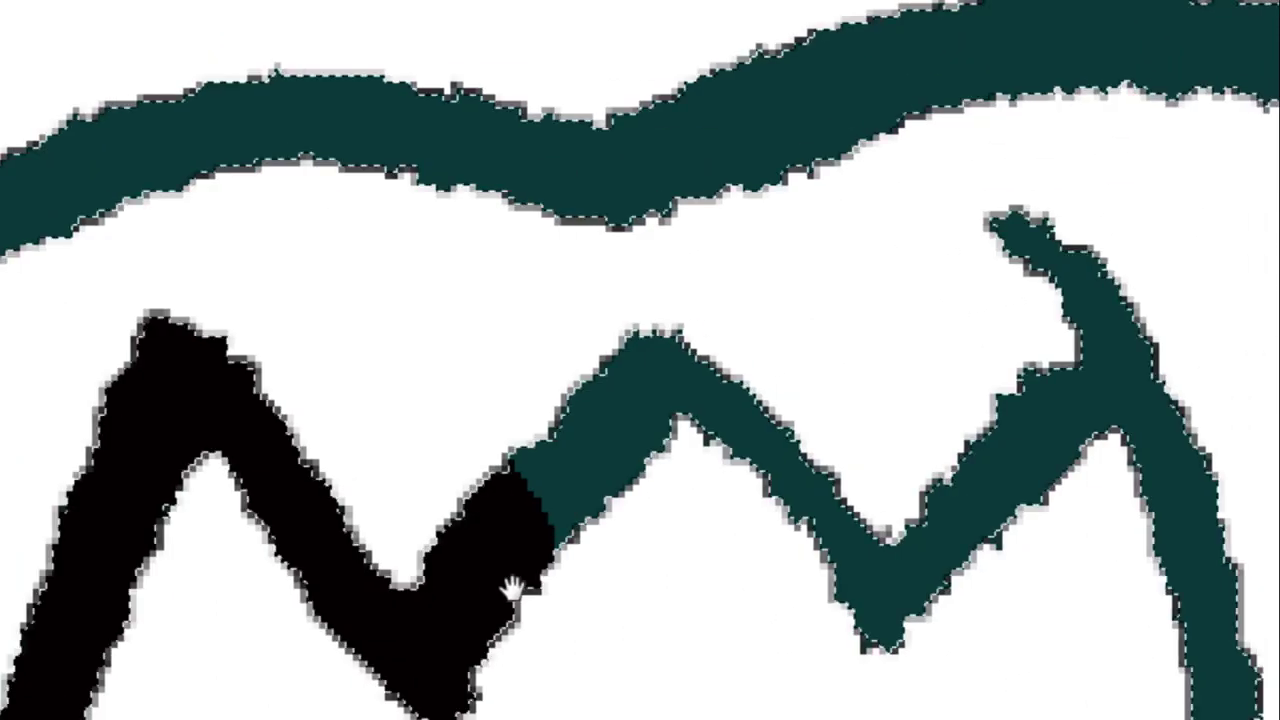
mouse_move(514, 586)
left_mouse_down()
mouse_move(697, 380)
mouse_move(1017, 386)
mouse_move(1175, 515)
left_mouse_up()
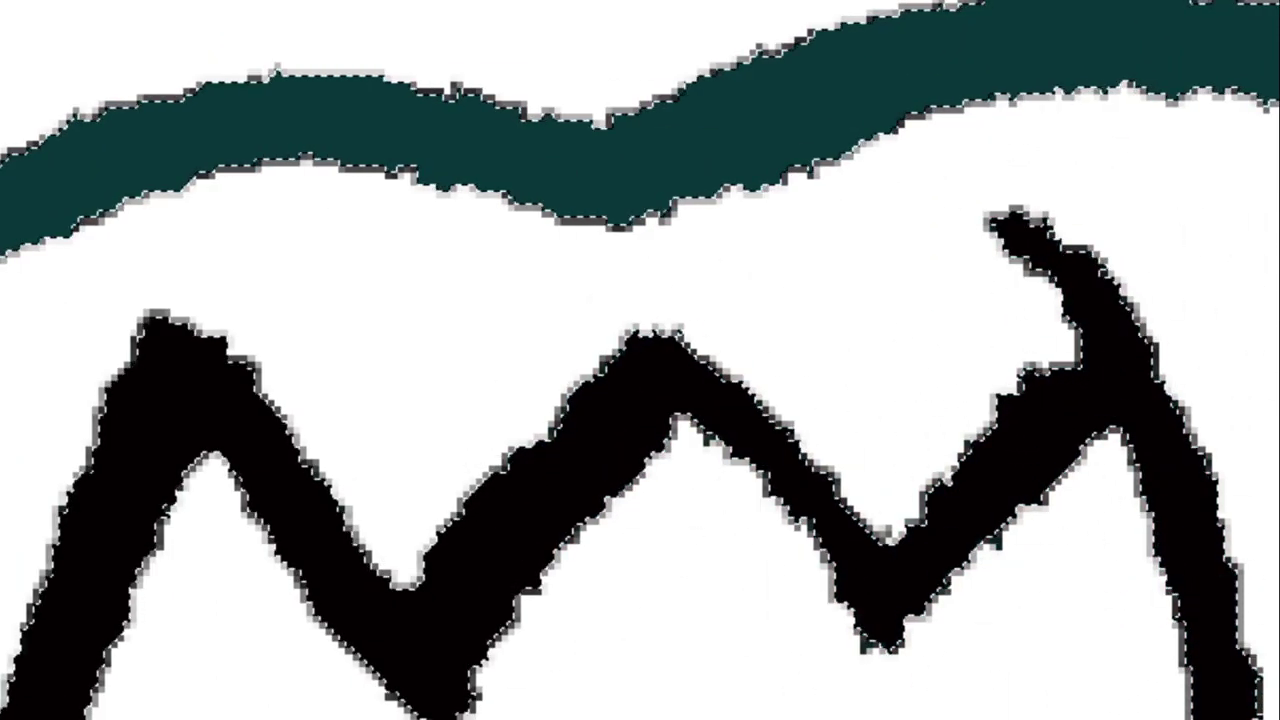
key("ctrl+z")
key("ctrl+z")
key("ctrl+z")
key("ctrl+z")
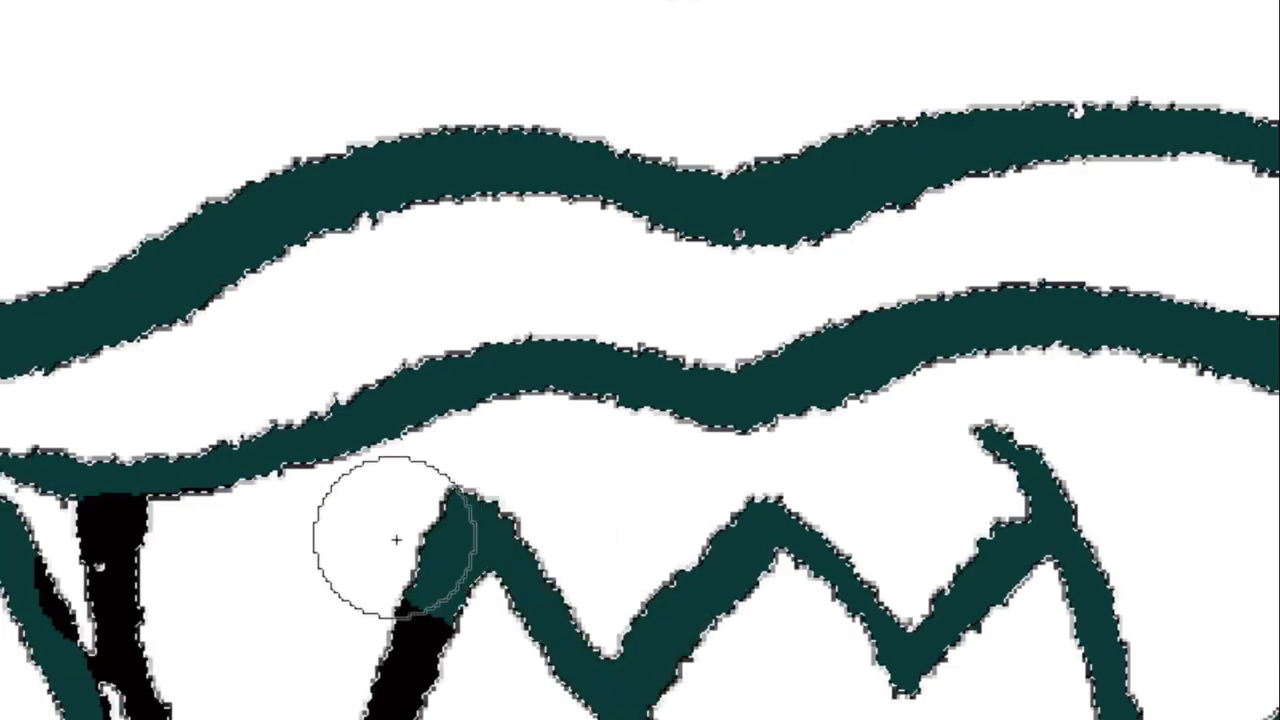
key("ctrl+z")
key("ctrl+z")
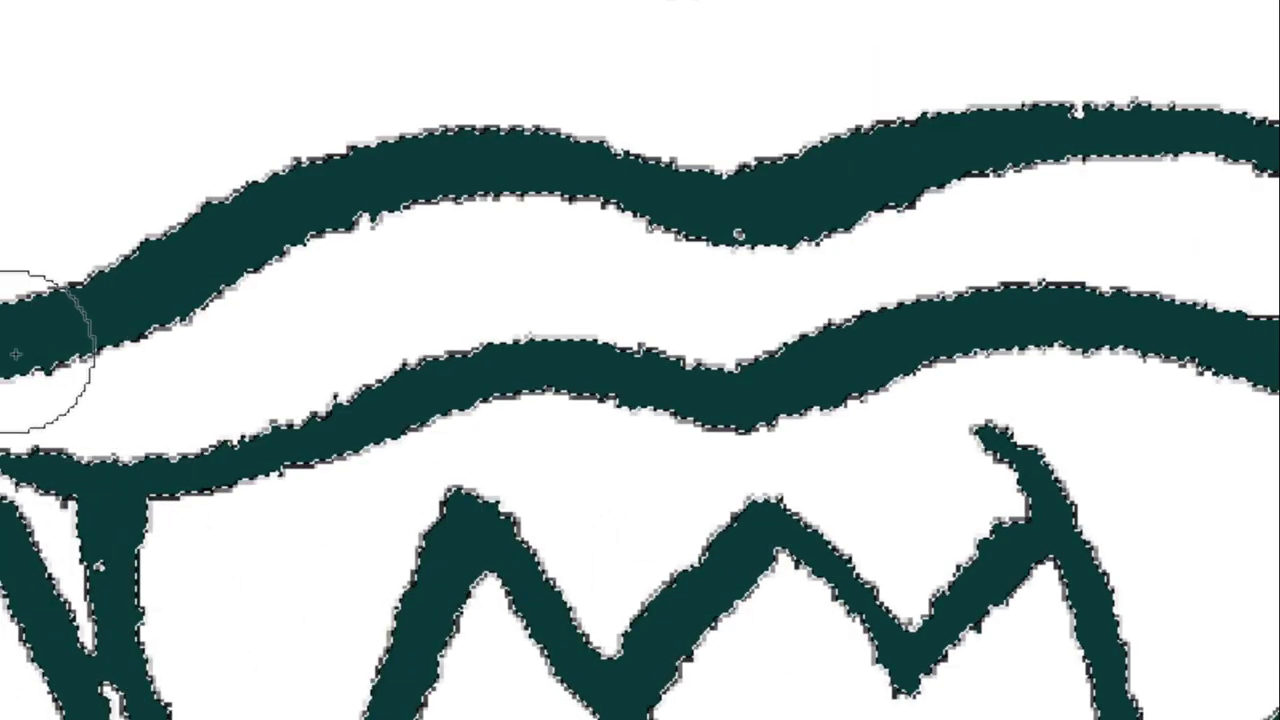
Paint the lower and upper lip lines and the mouth's left outline black.
mouse_move(23, 423)
left_mouse_down()
mouse_move(28, 409)
mouse_move(107, 425)
mouse_move(223, 414)
left_mouse_up()
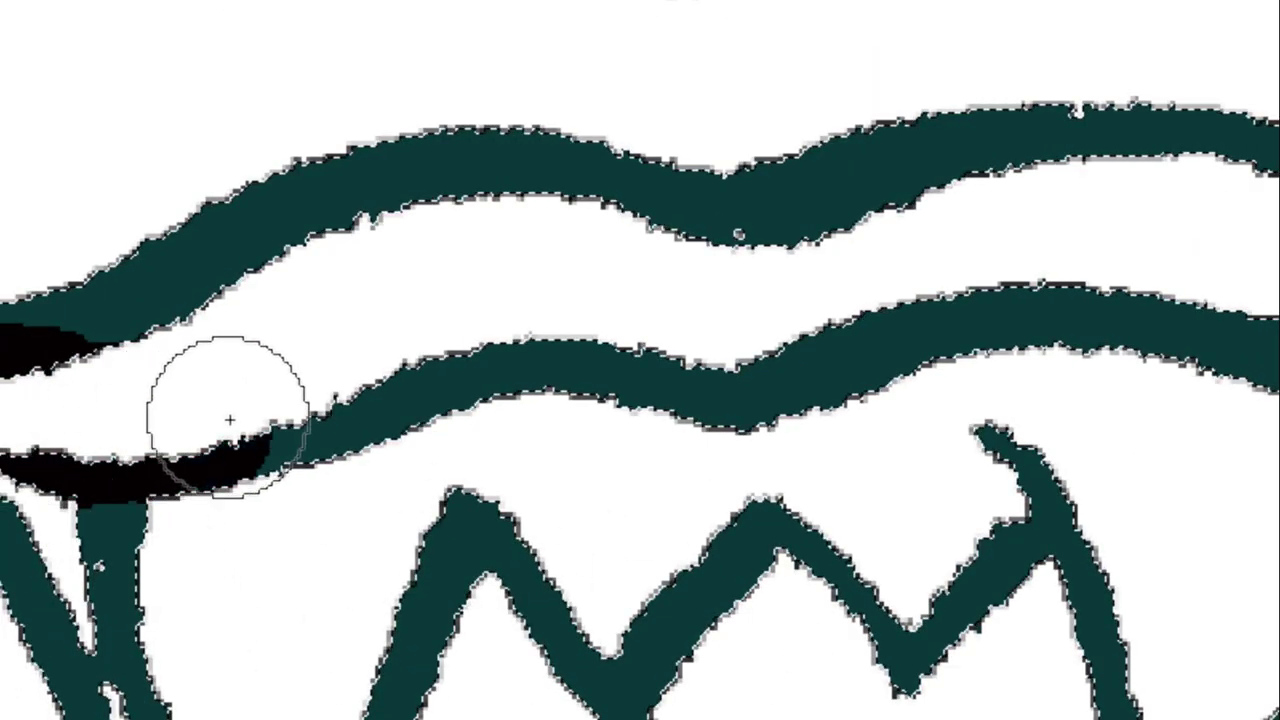
left_click_drag(63, 400, 1258, 336)
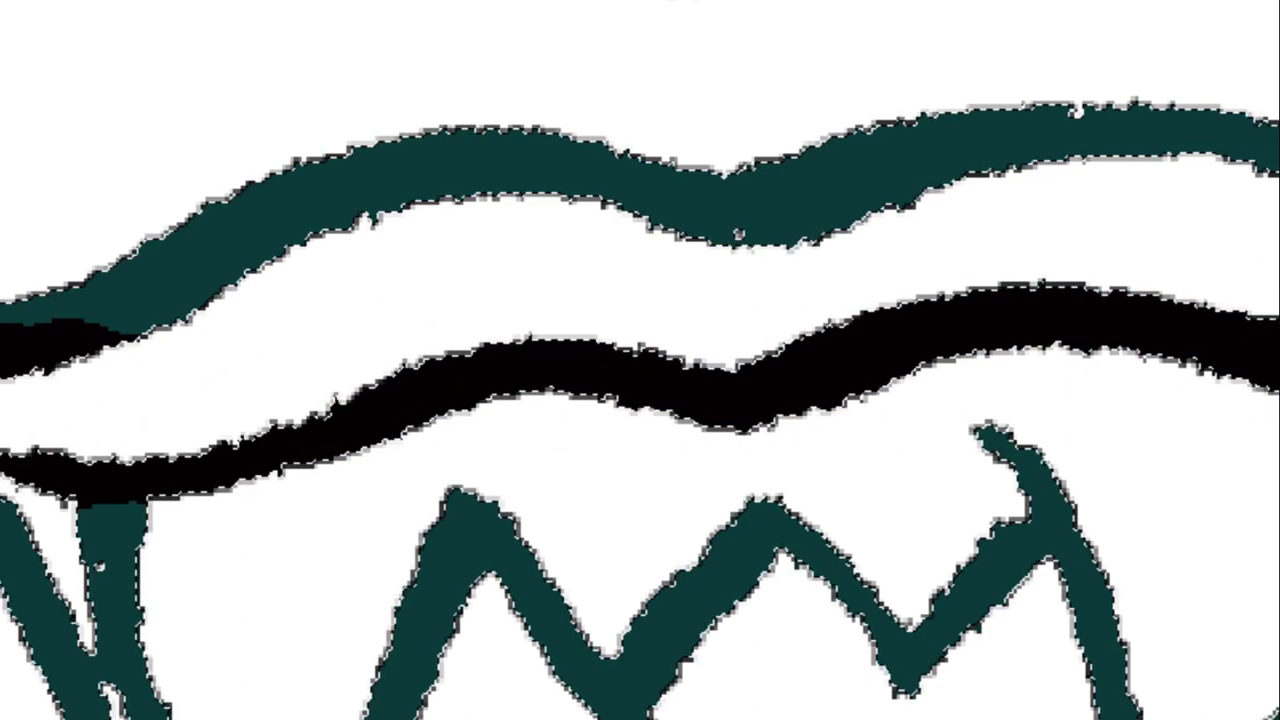
mouse_move(965, 145)
left_mouse_down()
mouse_move(900, 171)
mouse_move(72, 338)
left_mouse_up()
left_click_drag(105, 465, 270, 215)
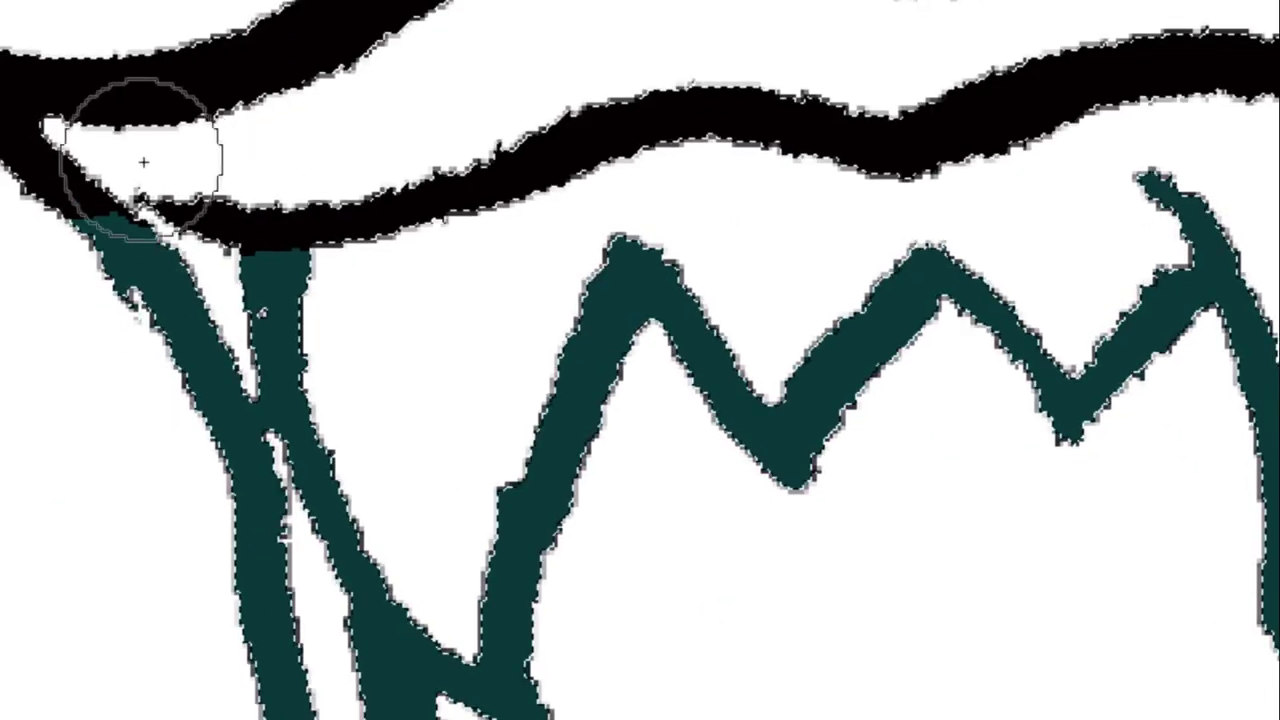
mouse_move(137, 166)
left_mouse_down()
mouse_move(120, 177)
mouse_move(170, 320)
left_mouse_up()
left_click_drag(248, 608, 285, 700)
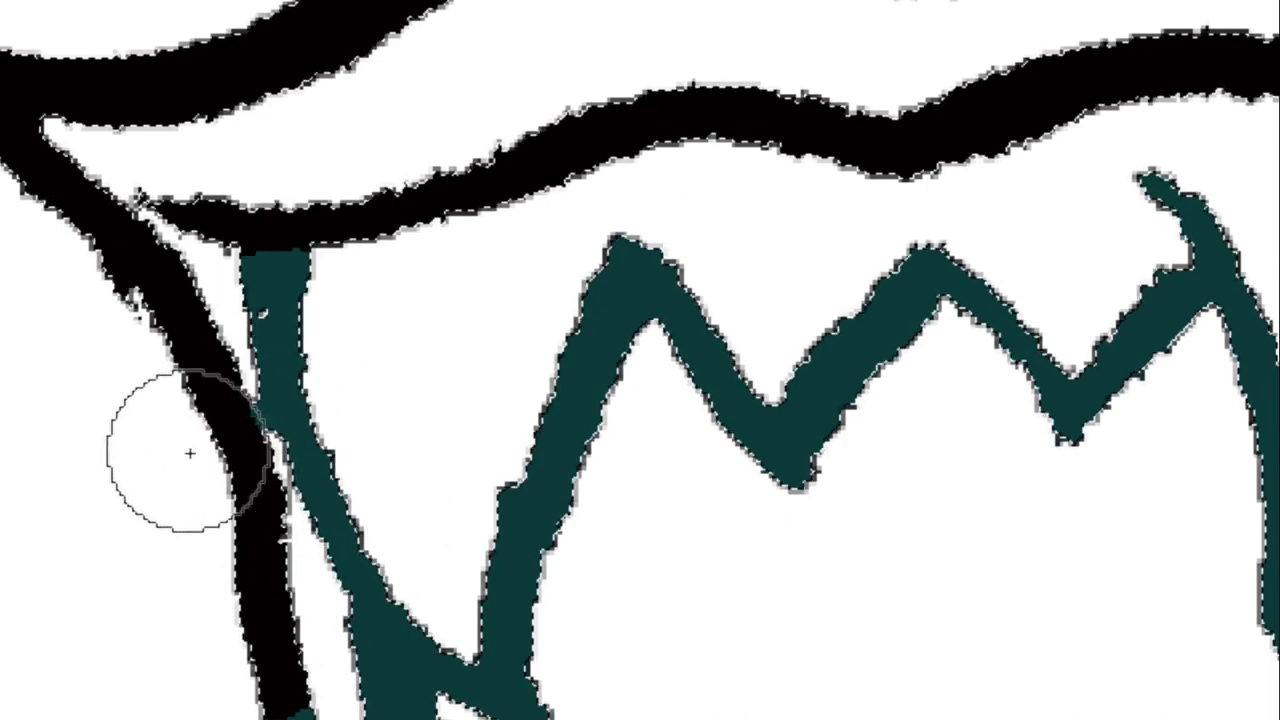
Blacken the lower left mouth outline and the mouth's right-side stroke.
scroll(262, 362, "up", 2)
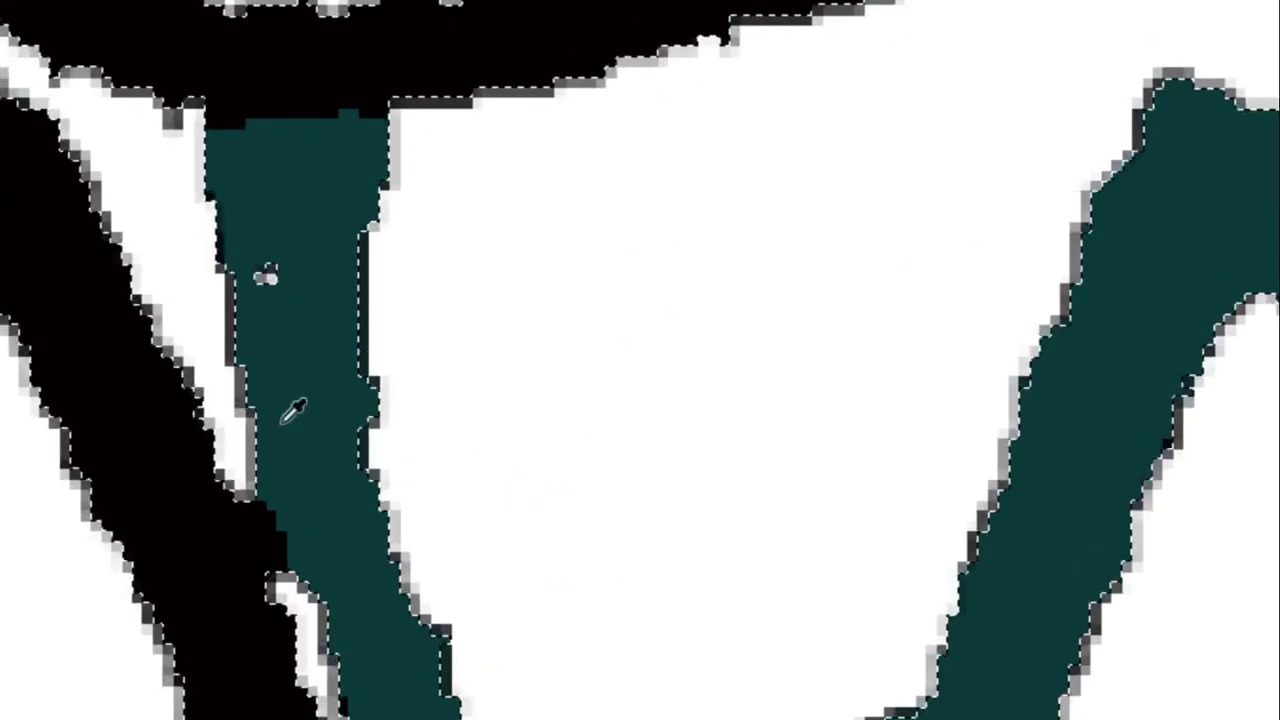
scroll(290, 410, "up", 2)
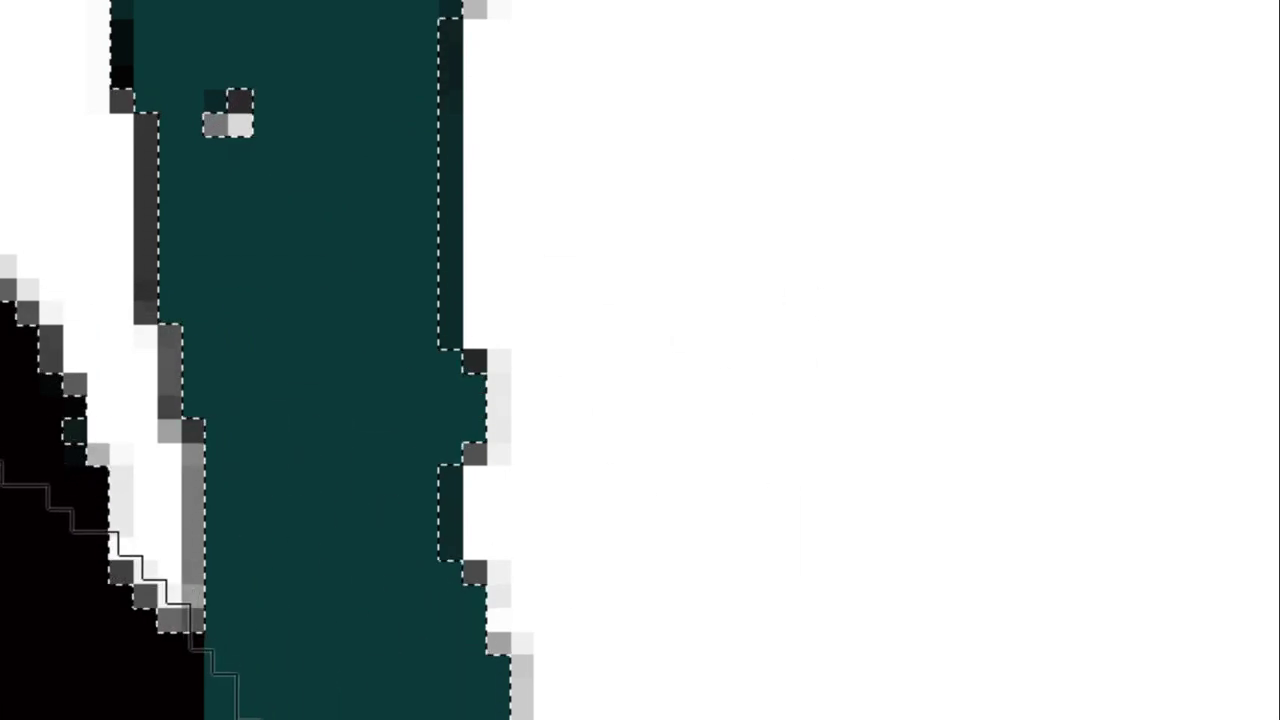
scroll(365, 532, "down", 2)
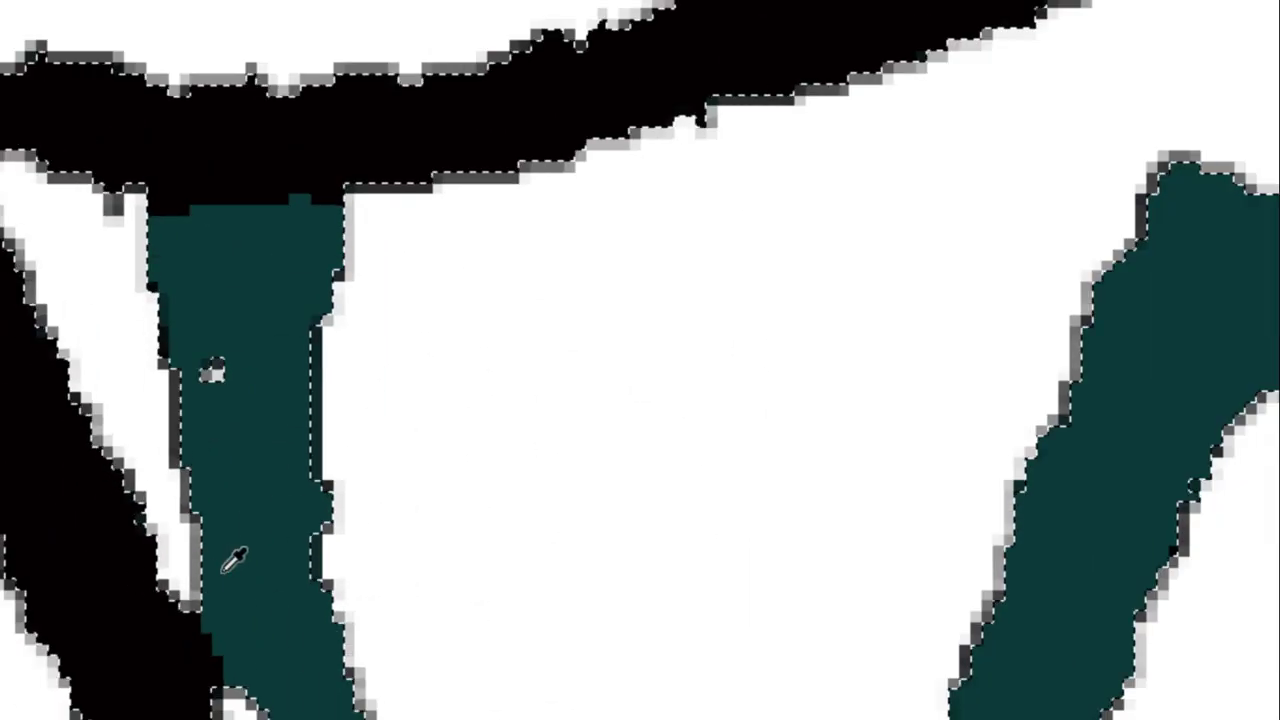
scroll(365, 532, "down", 2)
scroll(365, 532, "down", 1)
left_click_drag(365, 532, 428, 714)
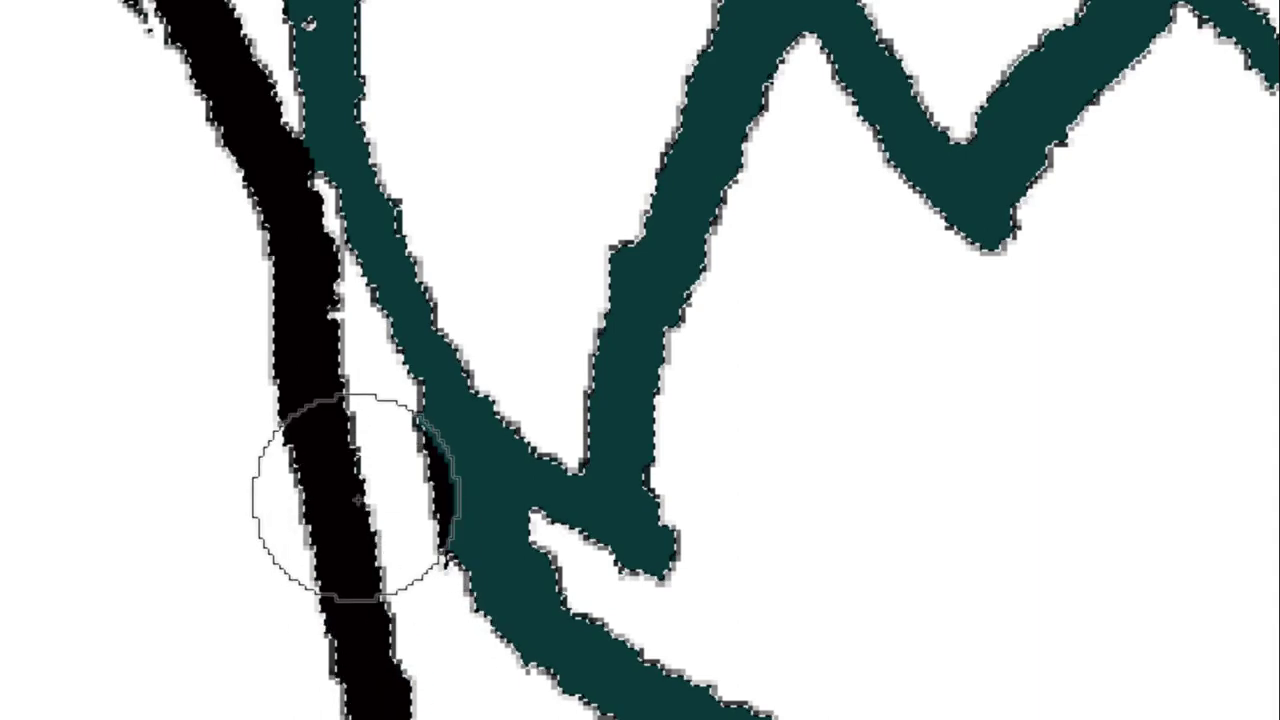
mouse_move(343, 500)
left_mouse_down()
mouse_move(486, 614)
mouse_move(433, 594)
left_mouse_up()
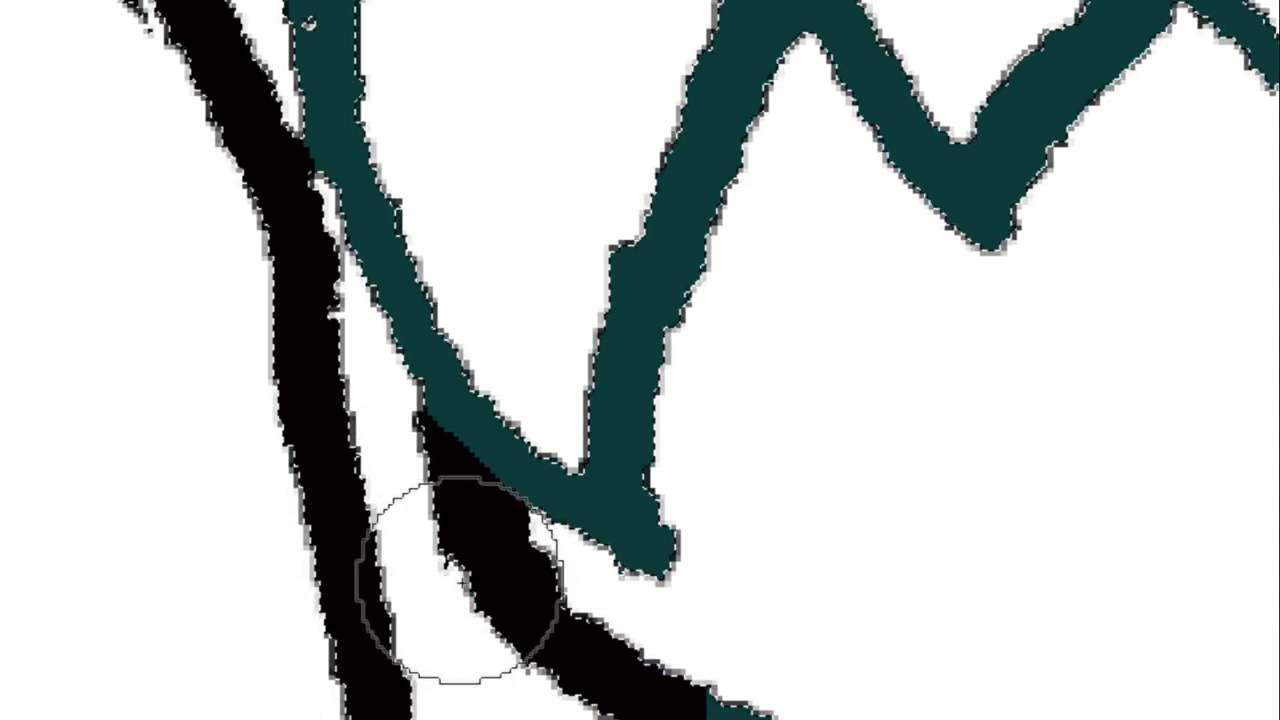
scroll(727, 640, "down", 3)
Select all the line art and paint the lower lip curve and next mouth outline section black.
scroll(783, 609, "down", 1)
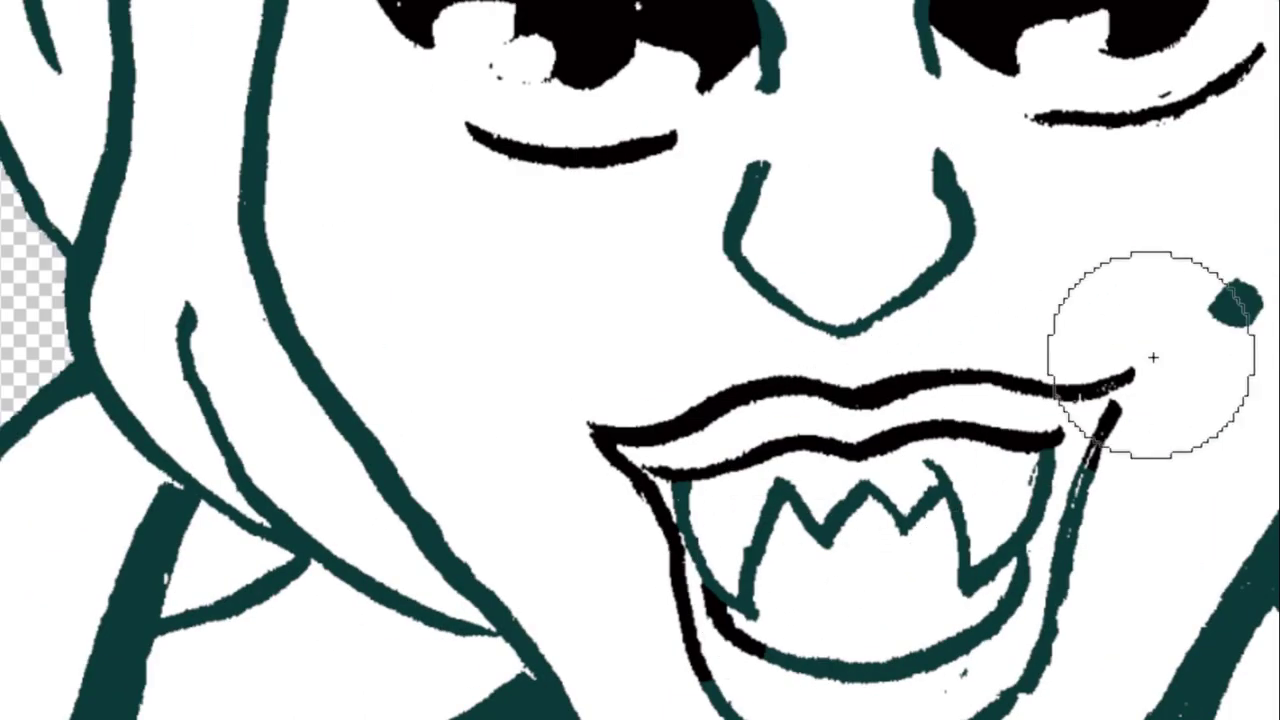
scroll(1250, 330, "down", 2)
scroll(1127, 550, "down", 1)
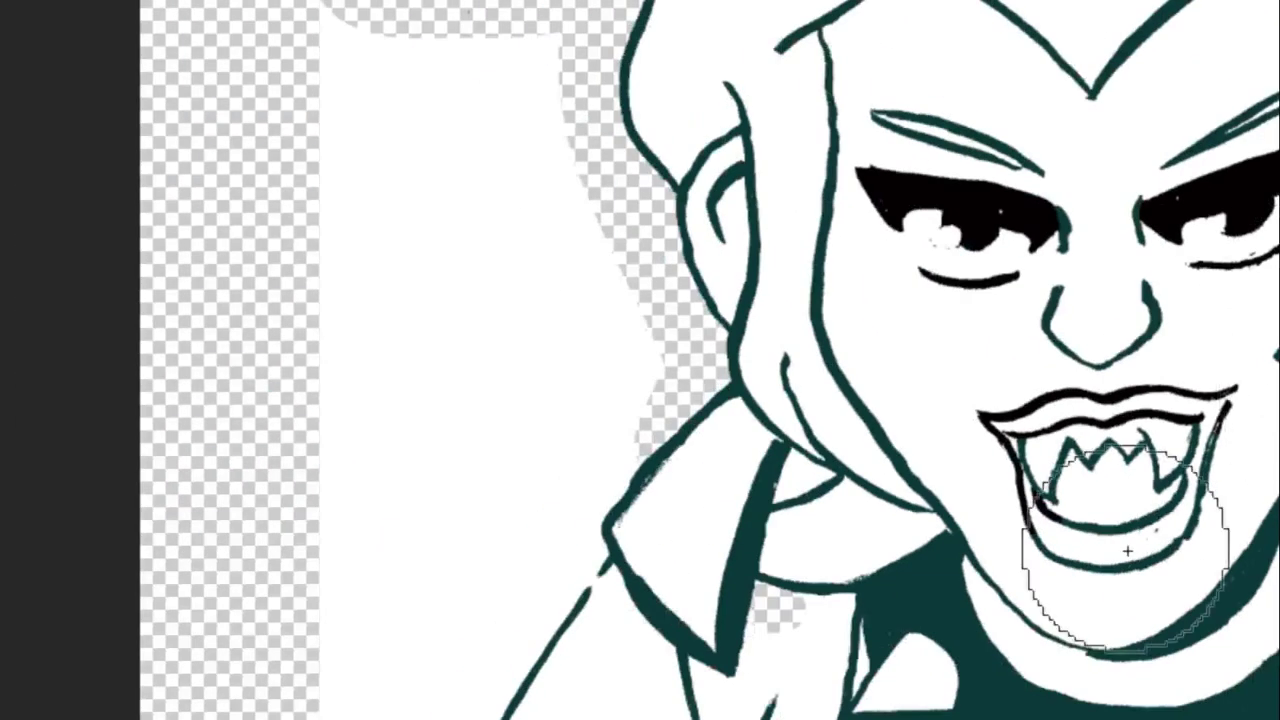
left_click(1166, 609)
scroll(1180, 540, "up", 3)
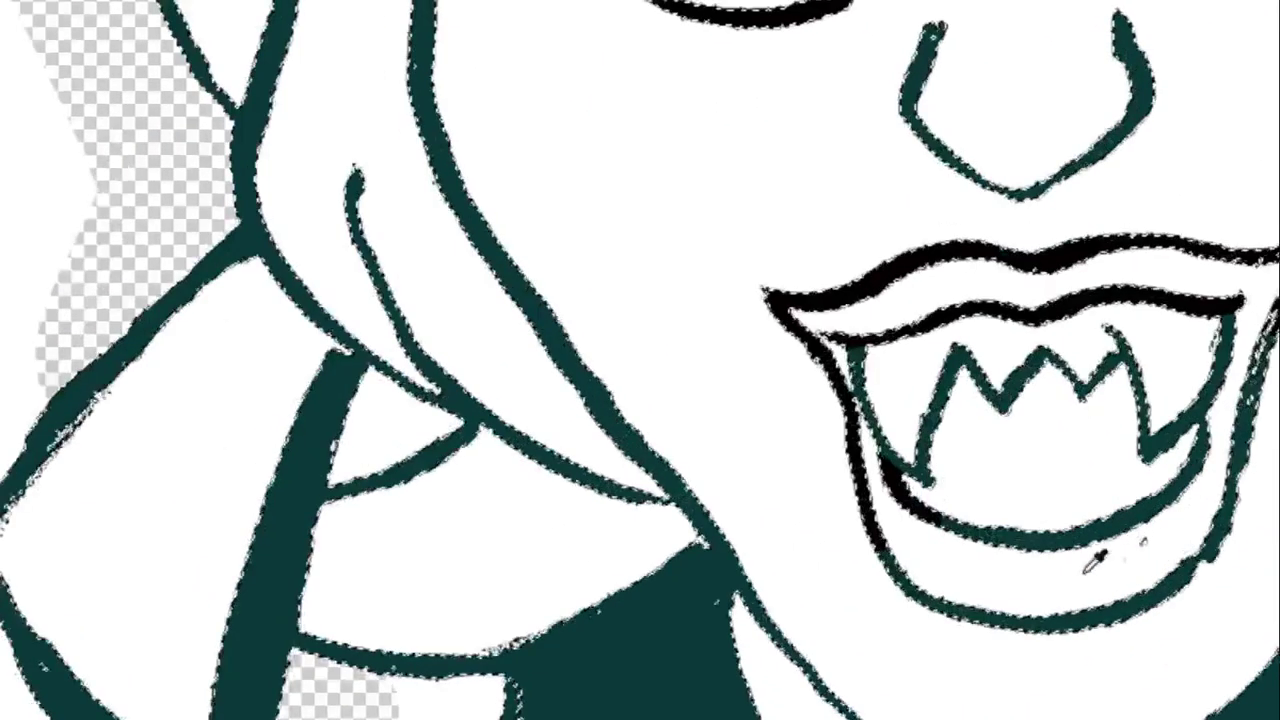
scroll(1100, 560, "up", 2)
scroll(895, 500, "up", 3)
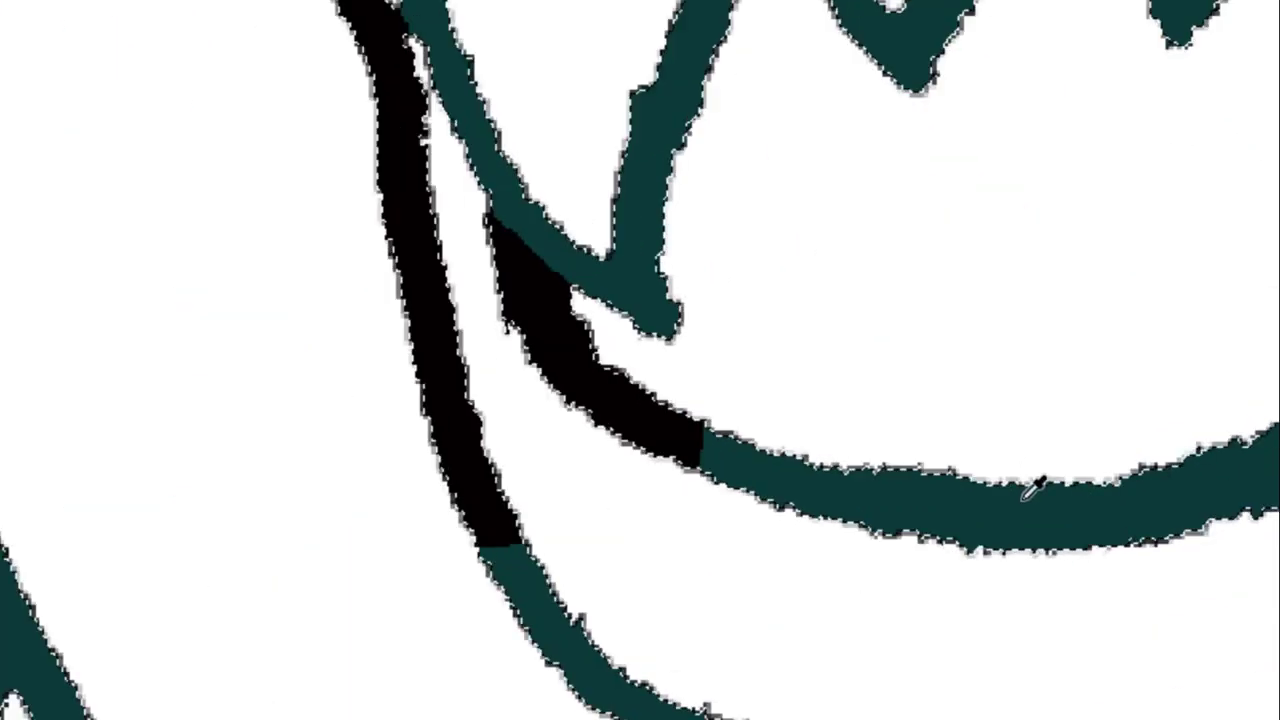
mouse_move(629, 500)
left_mouse_down()
mouse_move(1218, 425)
mouse_move(1135, 507)
left_mouse_up()
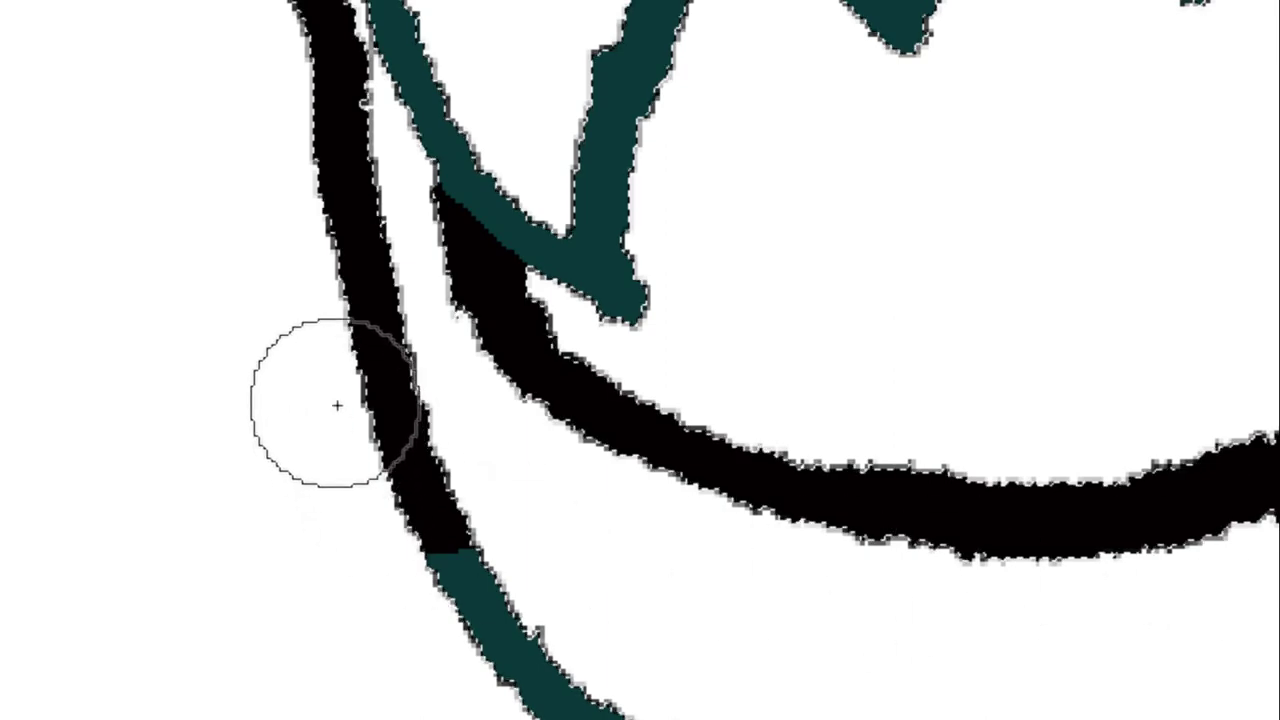
left_click_drag(337, 405, 540, 700)
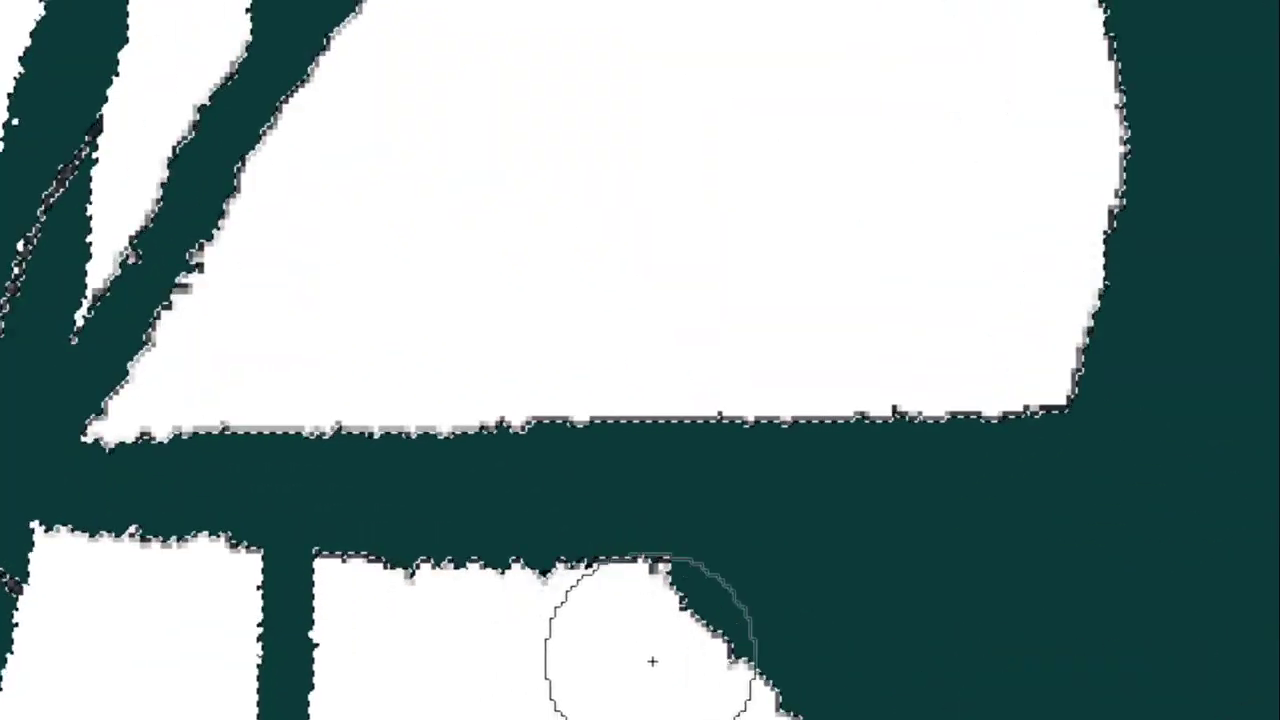
Paint the collar's lower and right edges and part of the teal choker band black.
left_click_drag(651, 660, 1214, 614)
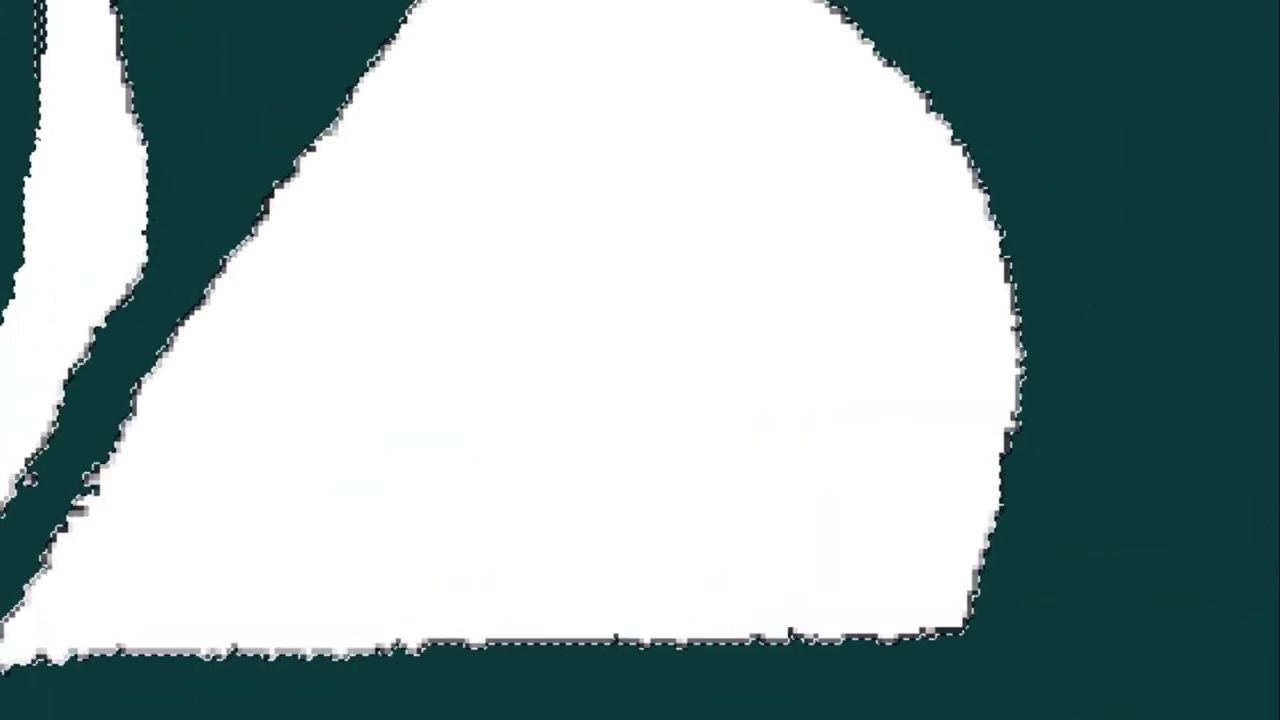
left_click_drag(1110, 710, 1235, 508)
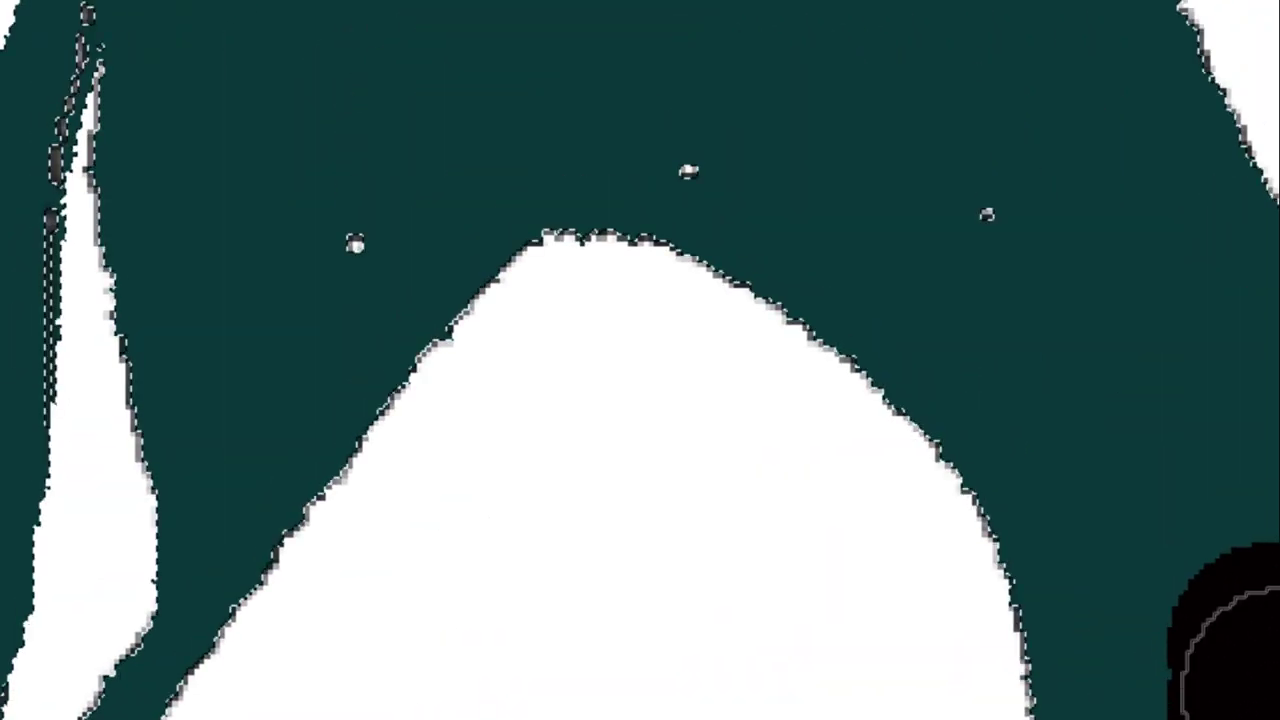
mouse_move(1228, 628)
left_mouse_down()
mouse_move(1200, 314)
mouse_move(1255, 625)
mouse_move(1229, 437)
mouse_move(1129, 251)
left_mouse_up()
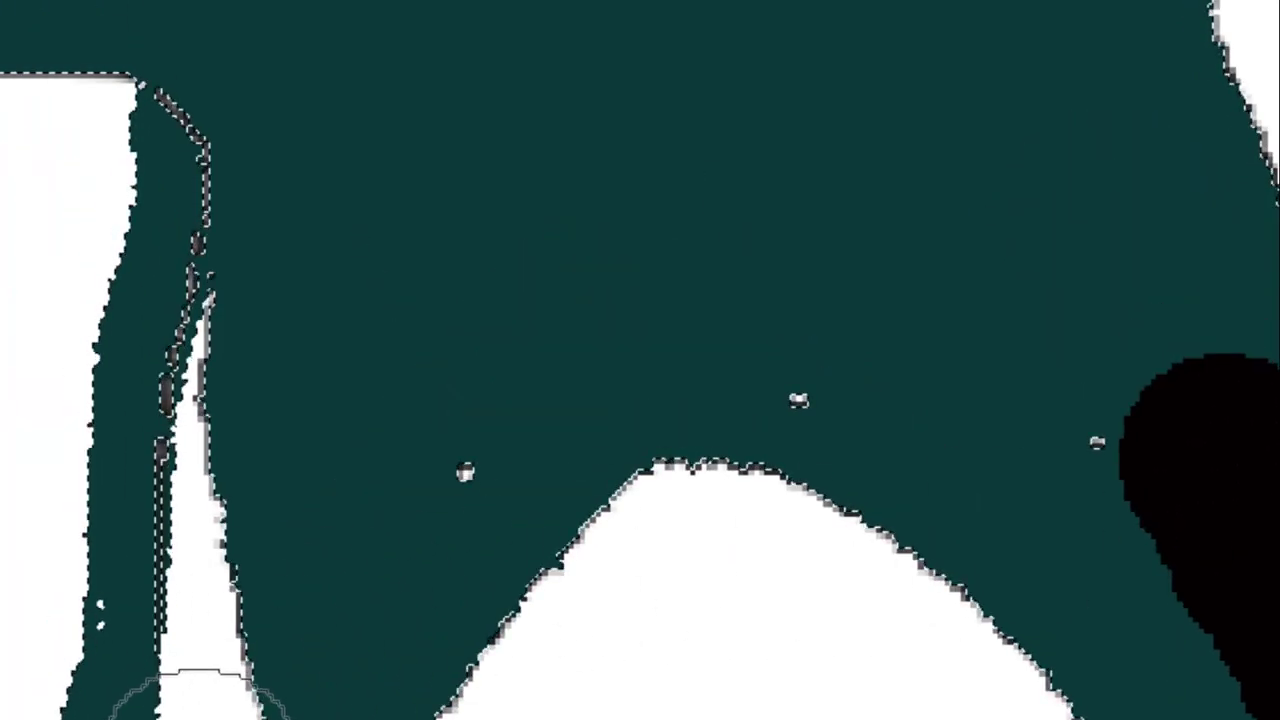
mouse_move(190, 715)
left_mouse_down()
mouse_move(306, 603)
mouse_move(400, 457)
mouse_move(560, 274)
mouse_move(891, 249)
mouse_move(549, 283)
mouse_move(884, 287)
mouse_move(1132, 386)
mouse_move(1063, 320)
mouse_move(1278, 500)
mouse_move(1166, 220)
left_mouse_up()
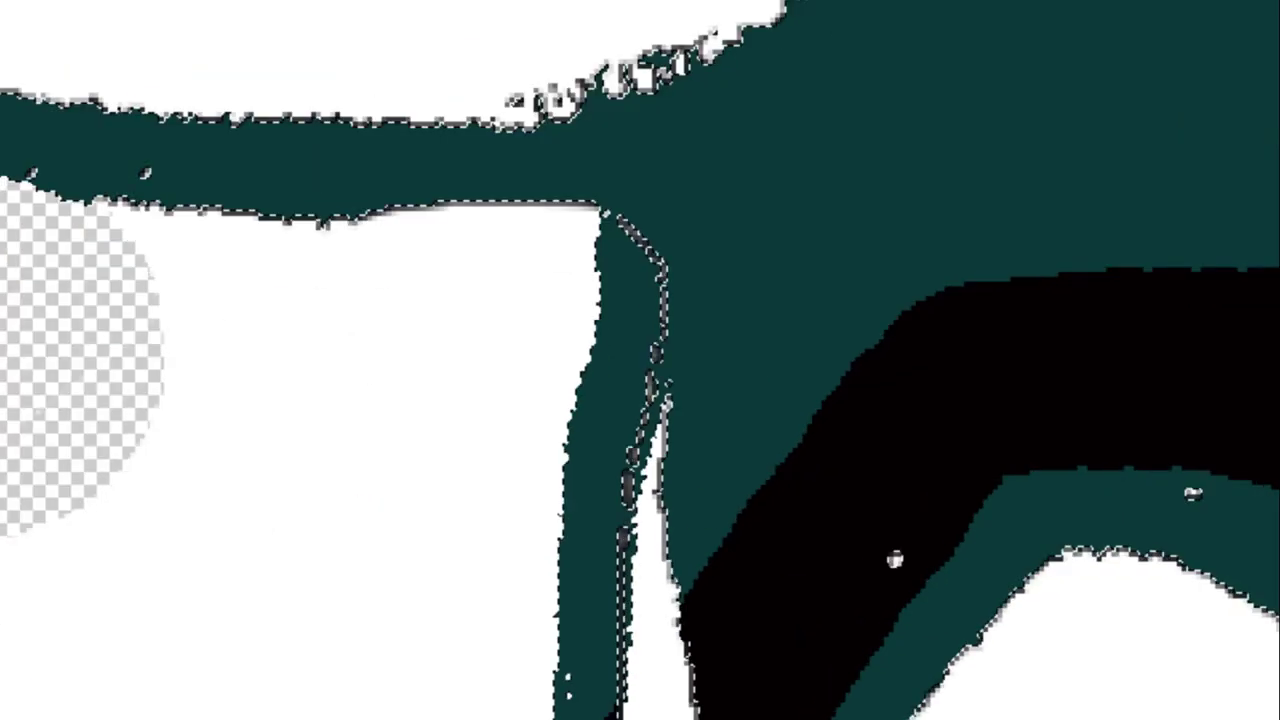
mouse_move(746, 591)
left_mouse_down()
mouse_move(766, 300)
mouse_move(751, 371)
mouse_move(739, 215)
mouse_move(643, 591)
left_mouse_up()
scroll(657, 580, "down", 3)
Brush black across the remaining teal choker band, widening it and tidying its edge against the teal.
scroll(657, 580, "down", 2)
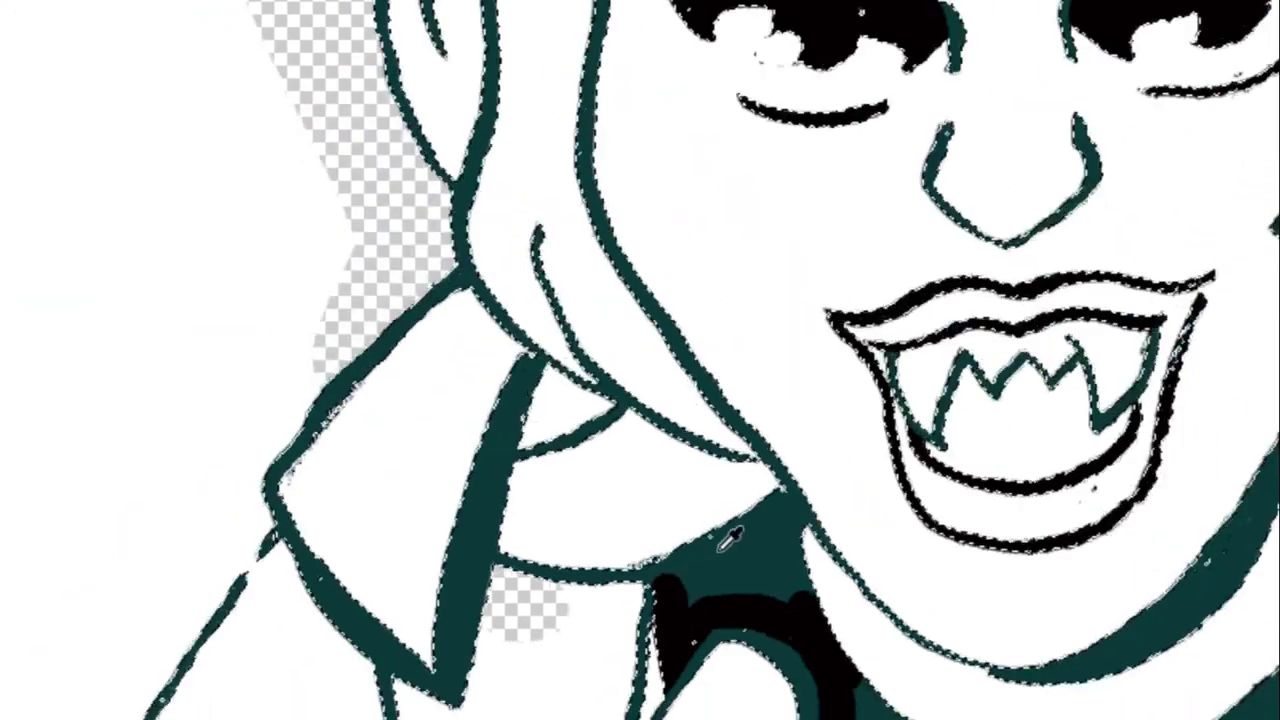
scroll(732, 543, "up", 3)
scroll(721, 554, "up", 3)
scroll(680, 600, "up", 2)
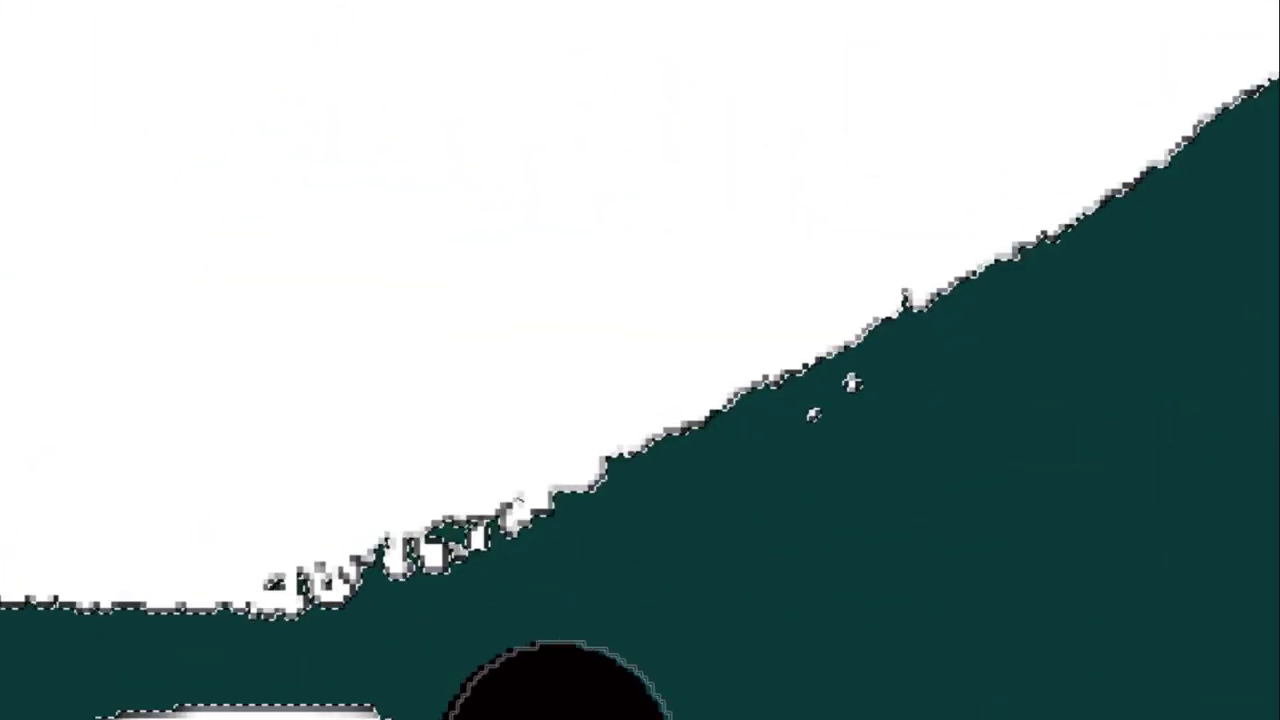
mouse_move(558, 700)
left_mouse_down()
mouse_move(789, 640)
mouse_move(1275, 380)
left_mouse_up()
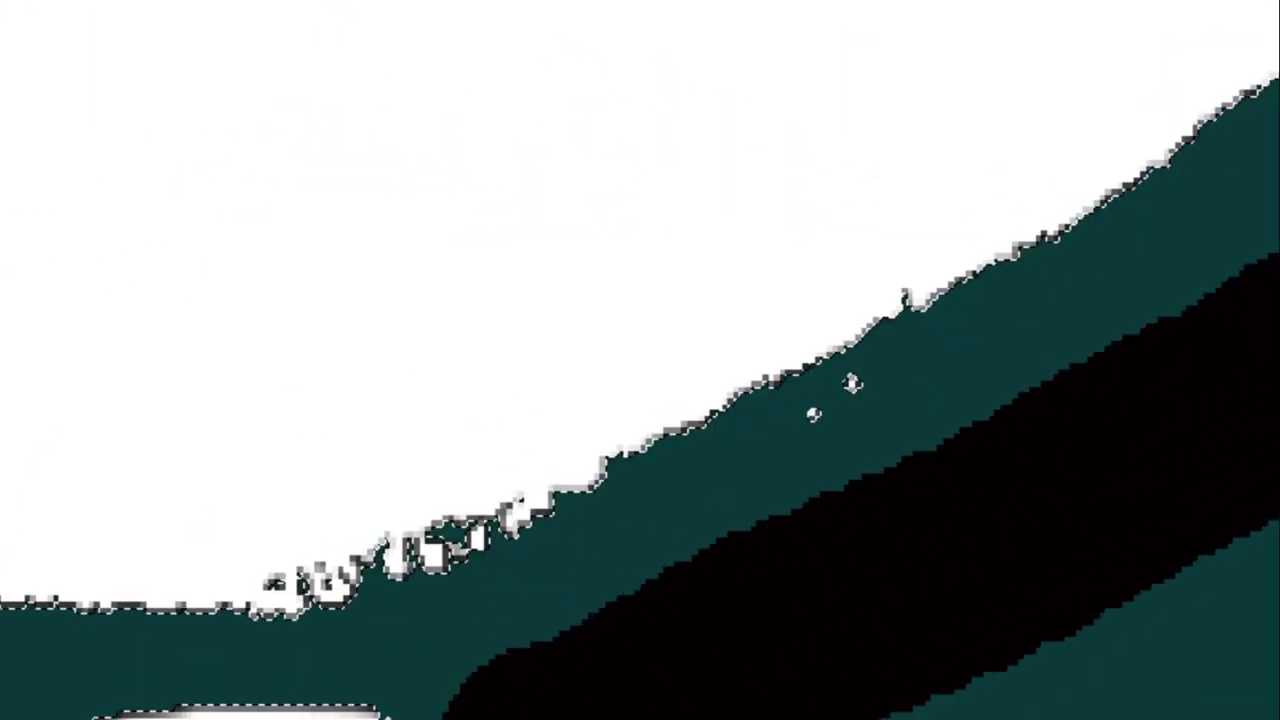
mouse_move(1230, 500)
left_mouse_down()
mouse_move(1063, 583)
mouse_move(950, 690)
left_mouse_up()
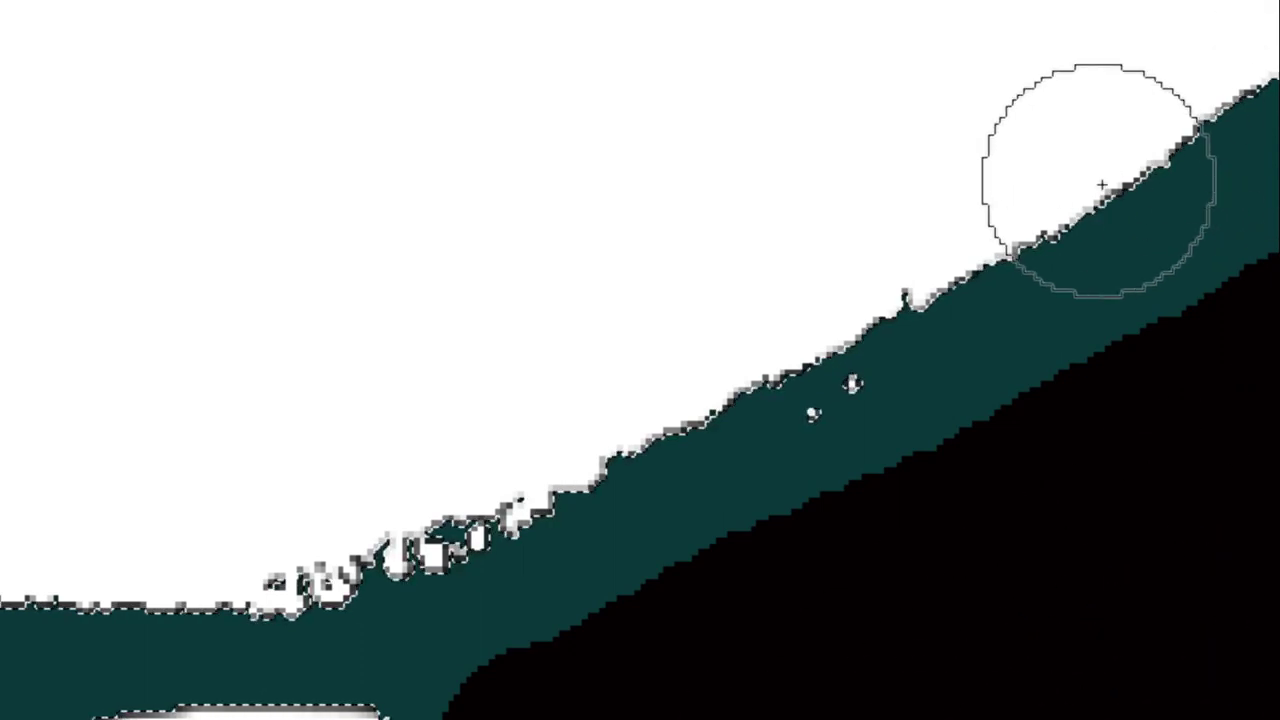
mouse_move(1057, 245)
left_mouse_down()
mouse_move(709, 451)
mouse_move(373, 676)
left_mouse_up()
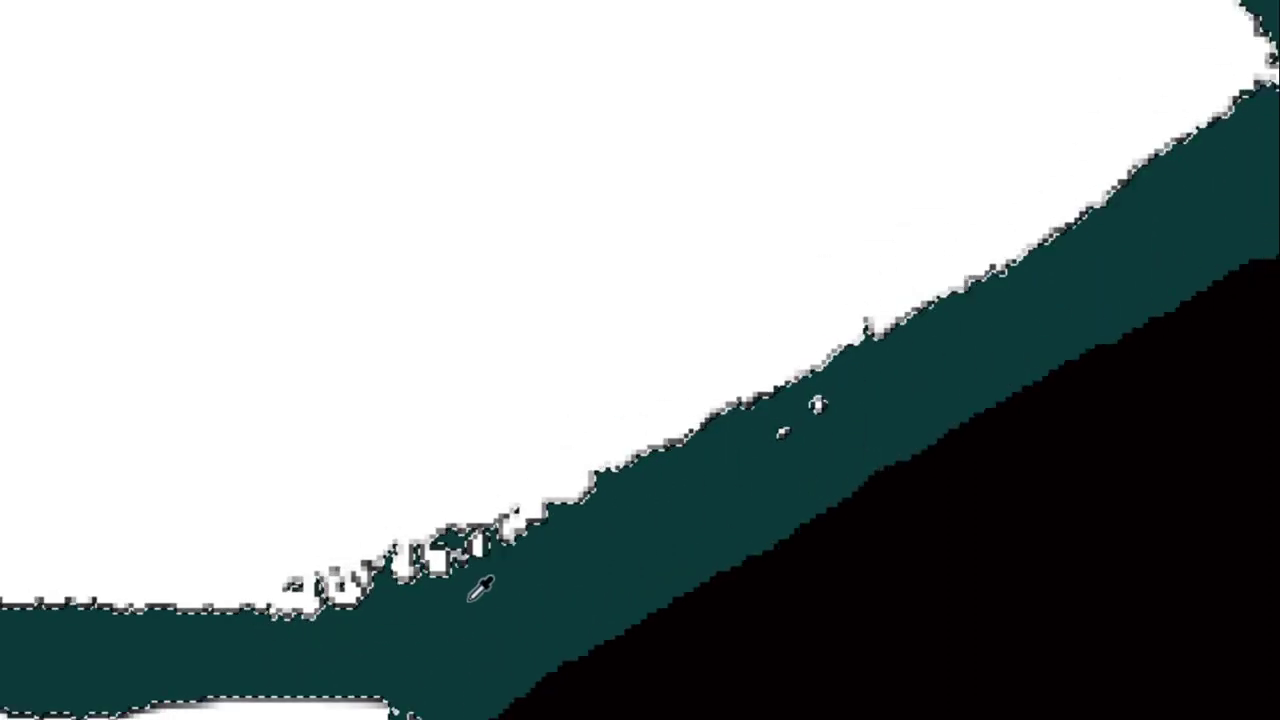
scroll(851, 383, "down", 3)
scroll(600, 451, "down", 2)
scroll(786, 357, "up", 3)
scroll(757, 548, "up", 4)
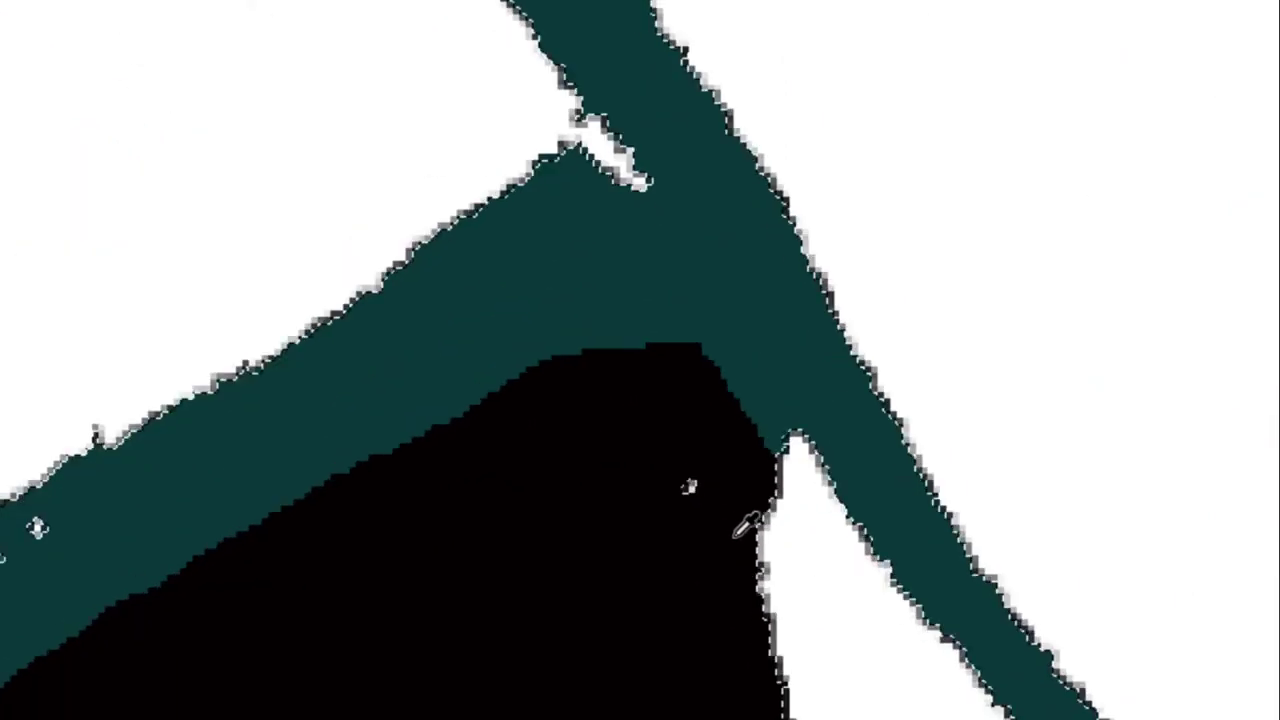
scroll(678, 452, "down", 3)
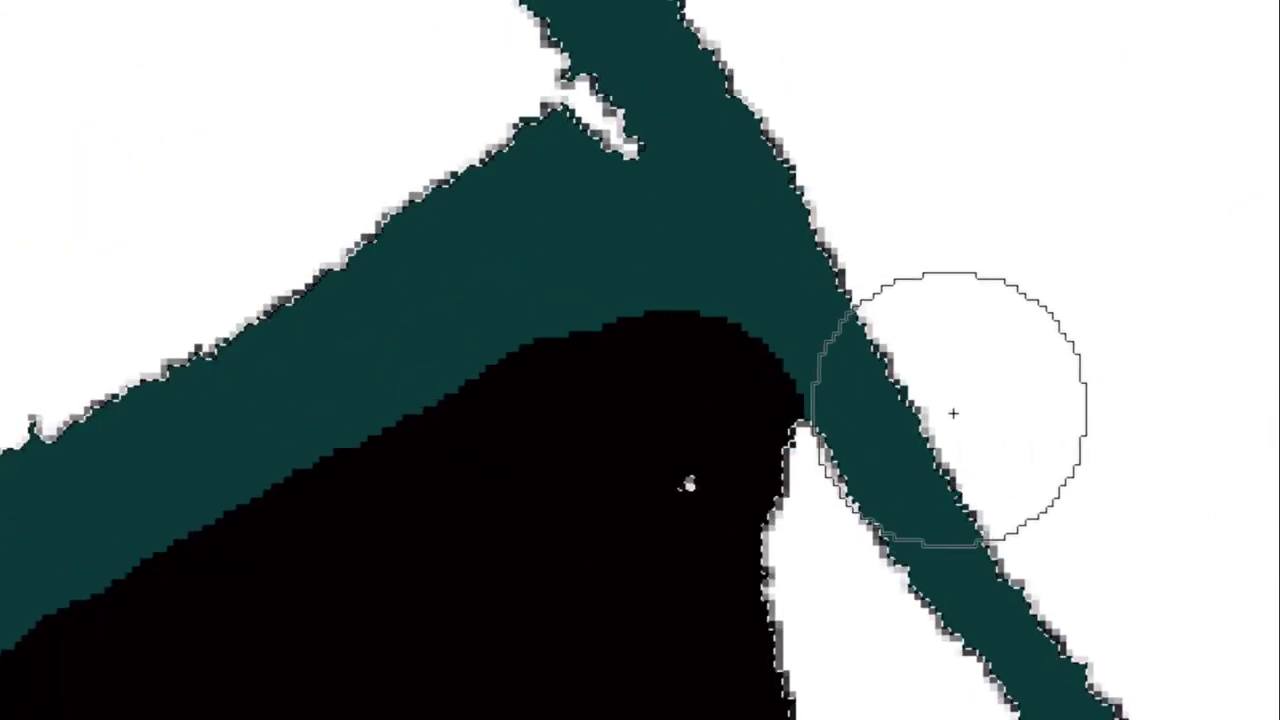
scroll(1040, 376, "up", 1)
scroll(1080, 470, "down", 2)
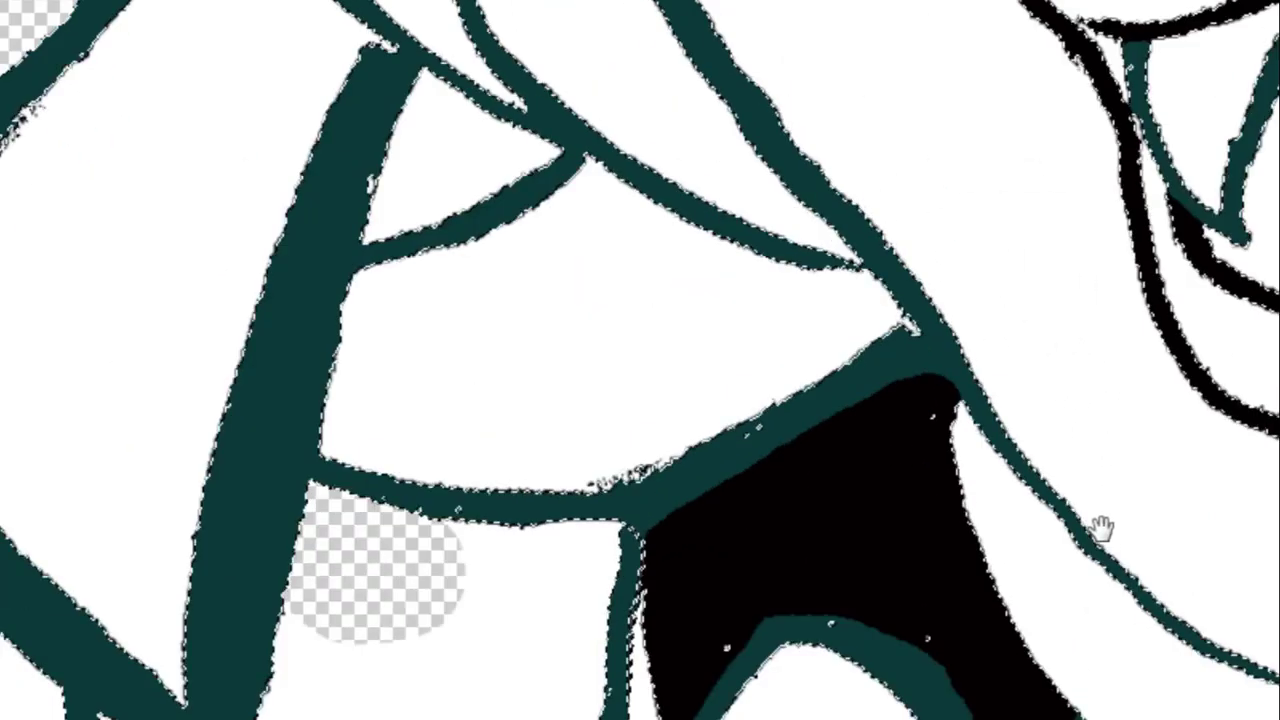
scroll(457, 120, "up", 2)
scroll(818, 280, "down", 1)
Paint a collar line section, the teal shape below it and the remaining gaps black.
scroll(812, 306, "down", 3)
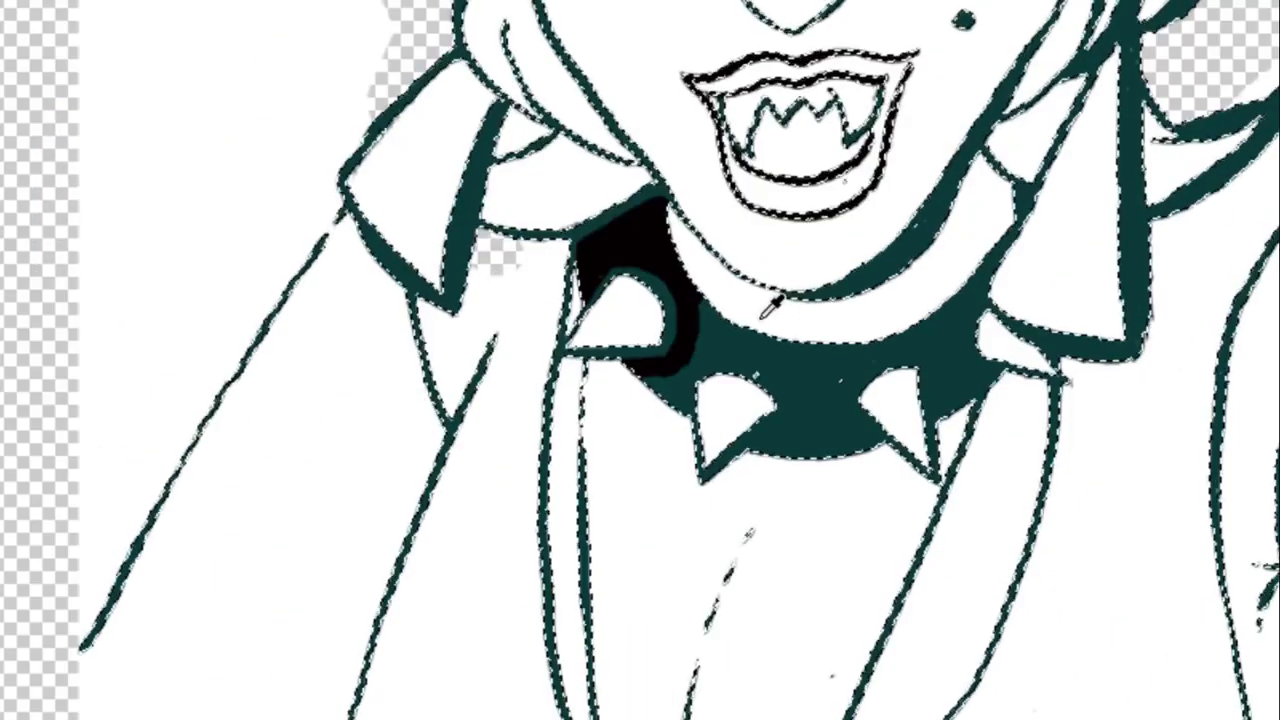
scroll(700, 340, "up", 1)
scroll(623, 362, "up", 2)
scroll(313, 117, "up", 2)
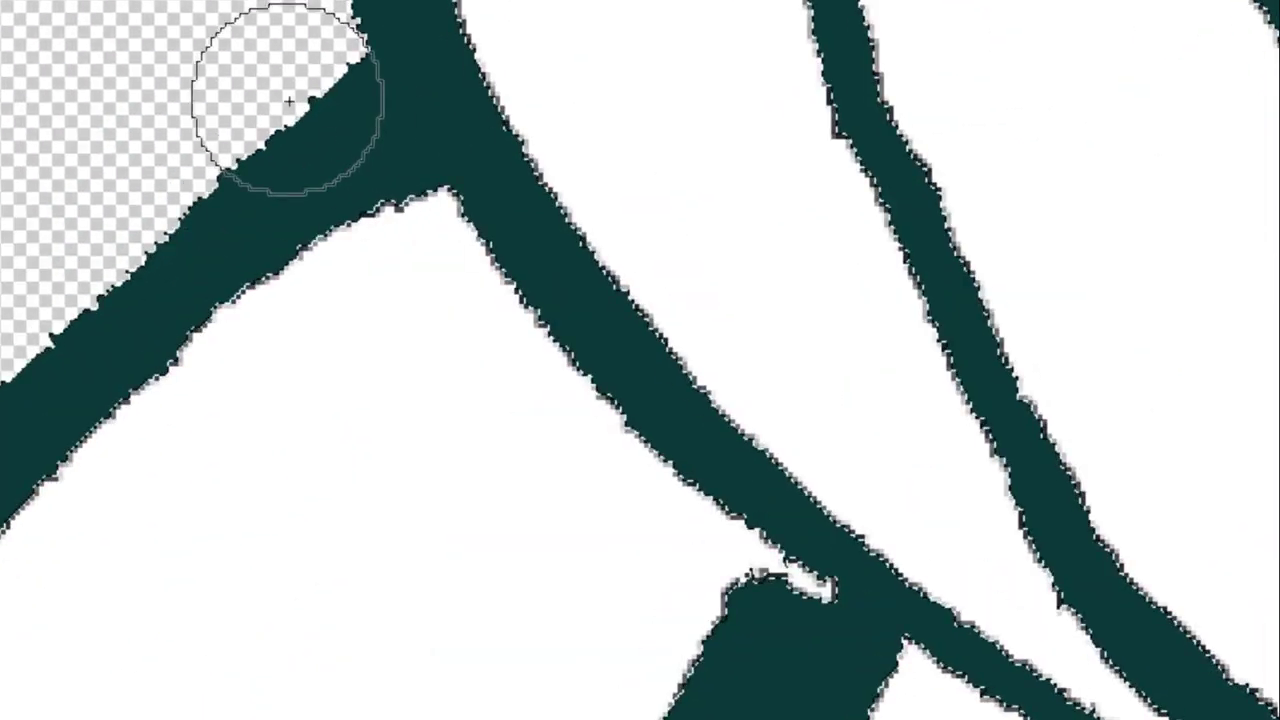
left_click_drag(286, 91, 398, 265)
left_click_drag(585, 512, 826, 704)
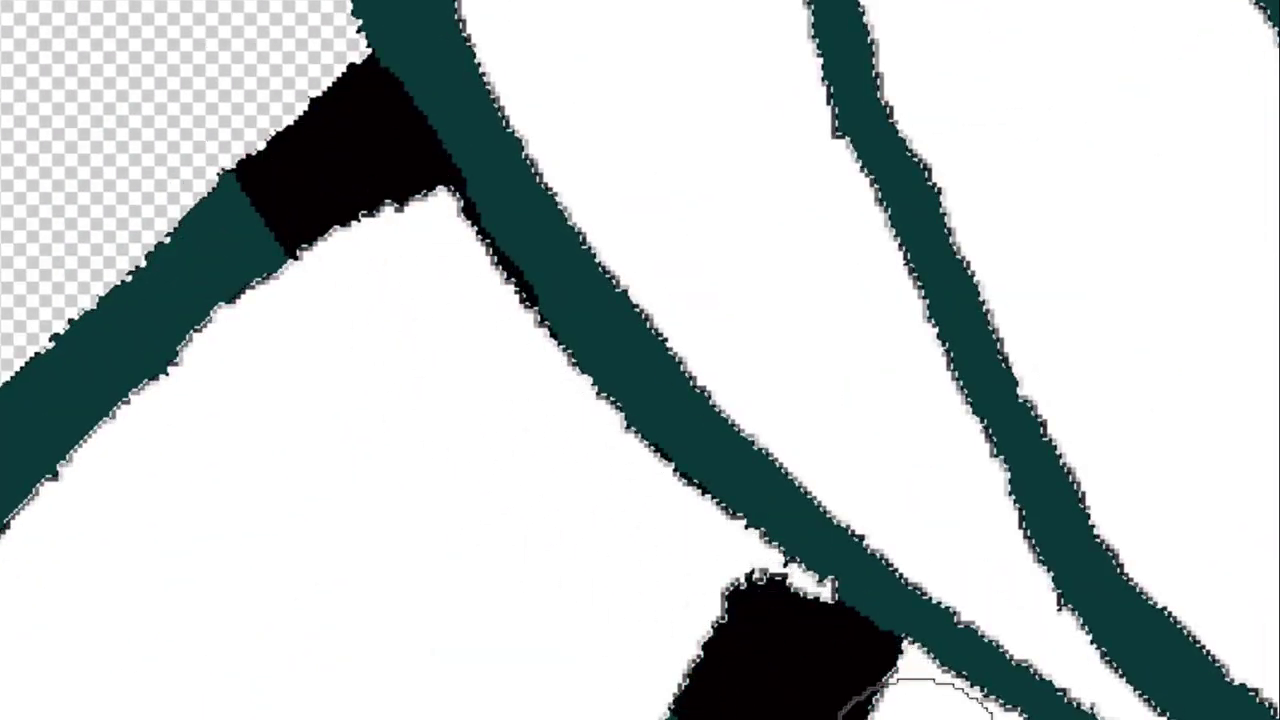
scroll(457, 171, "up", 3)
scroll(514, 194, "up", 1)
scroll(440, 180, "up", 1)
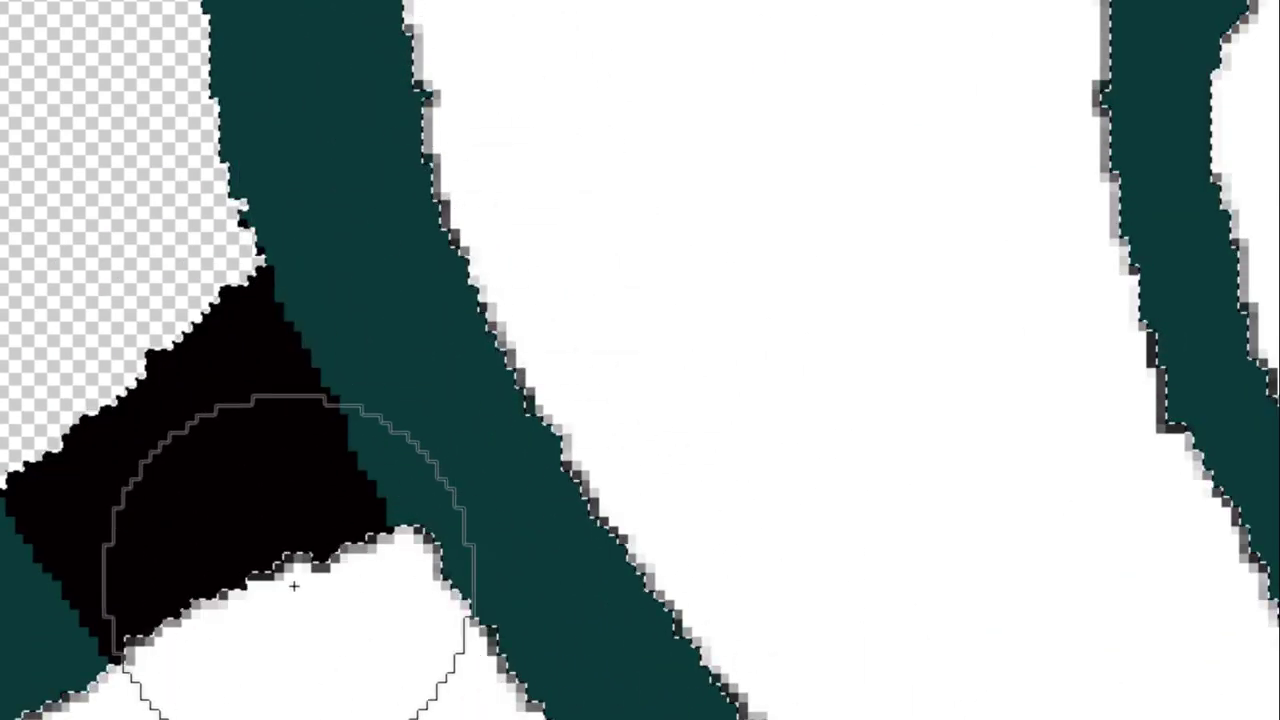
left_click_drag(243, 586, 151, 434)
Blacken the teal stroke below the band and extend the black down the band.
scroll(151, 434, "down", 1)
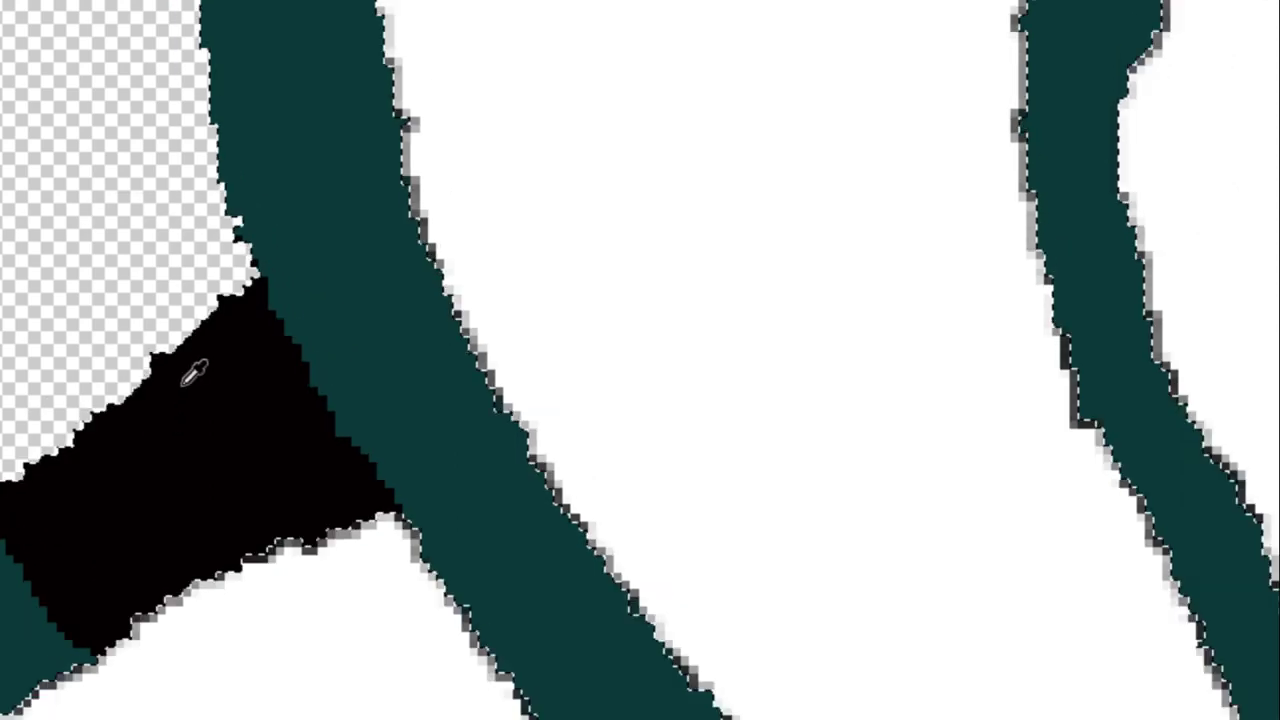
scroll(194, 371, "down", 1)
left_click_drag(509, 417, 600, 374)
scroll(600, 374, "down", 1)
scroll(713, 596, "up", 1)
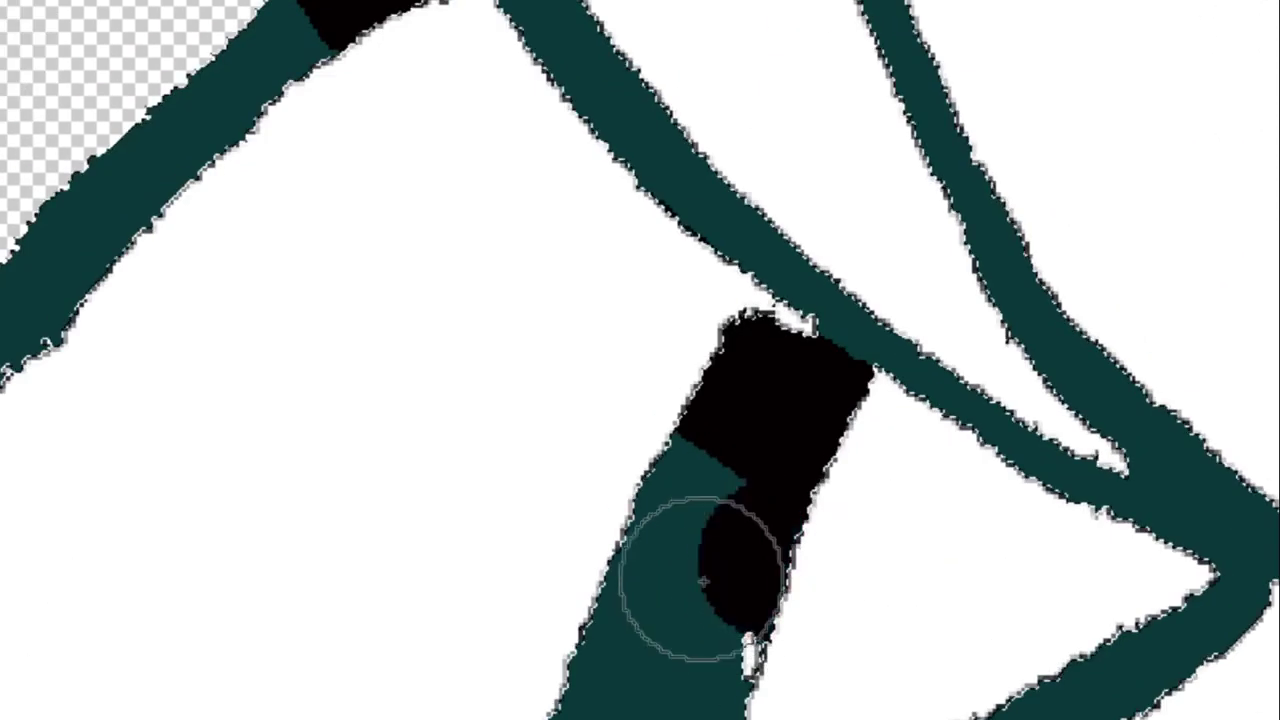
mouse_move(700, 563)
left_mouse_down()
mouse_move(686, 543)
mouse_move(657, 690)
left_mouse_up()
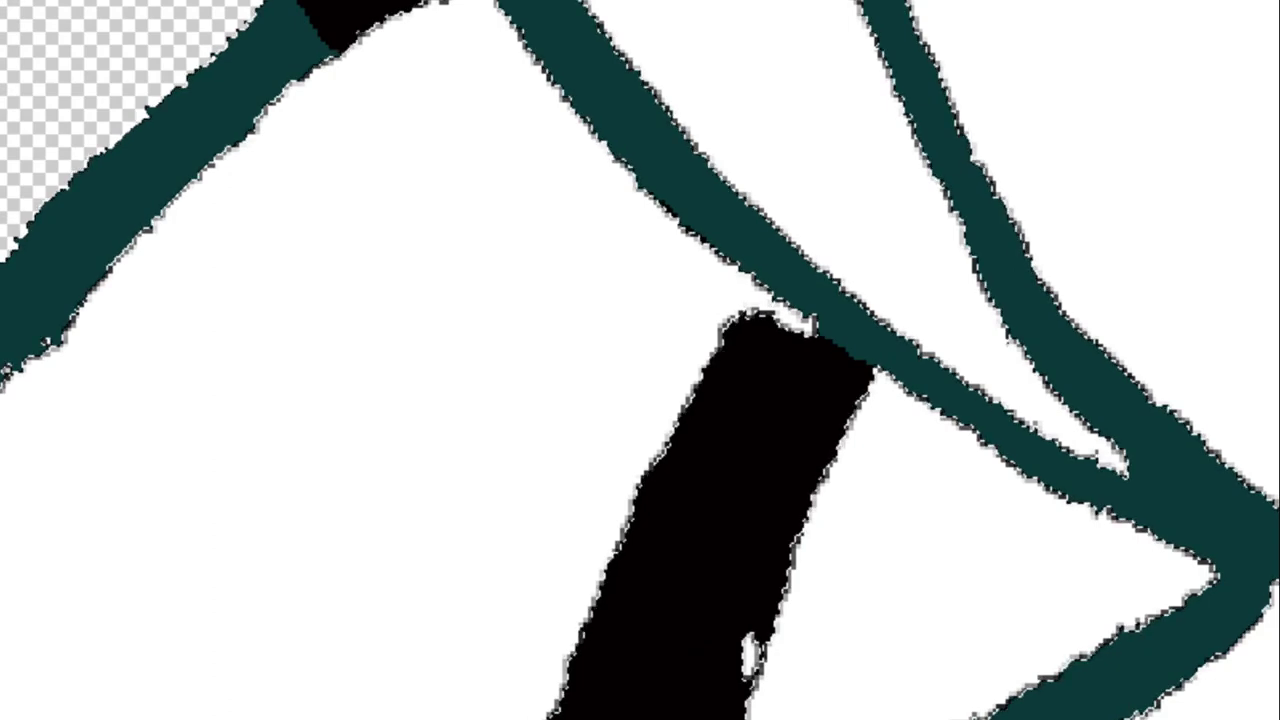
scroll(555, 690, "down", 5)
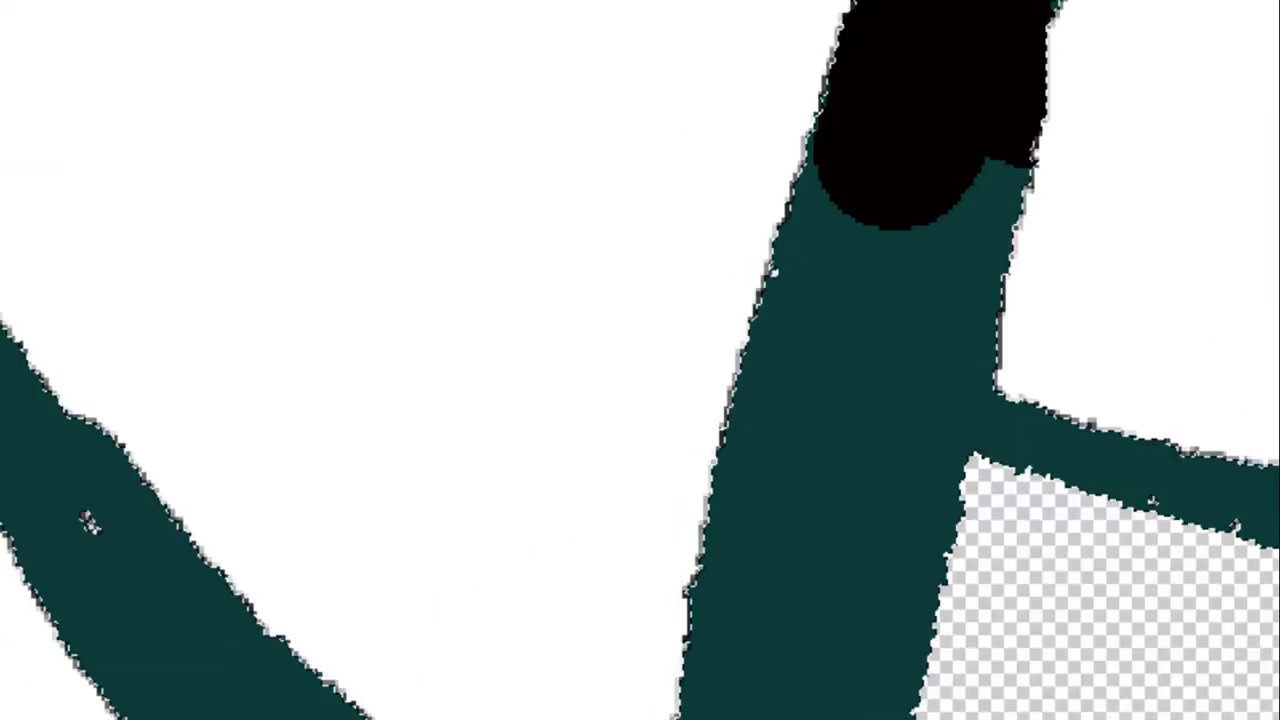
mouse_move(1116, 149)
left_mouse_down()
mouse_move(1034, 311)
mouse_move(980, 294)
mouse_move(823, 80)
mouse_move(836, 214)
left_mouse_up()
left_click_drag(916, 231, 867, 490)
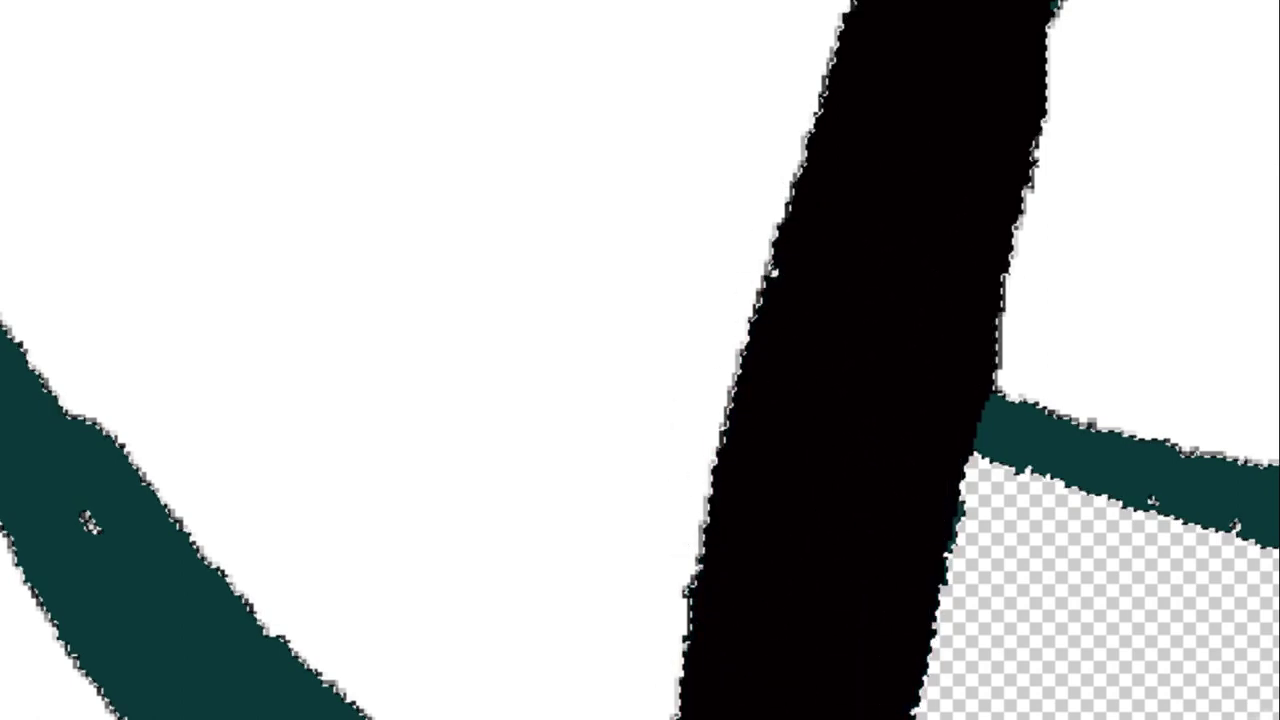
Paint the lower-left teal band and another shoulder outline black, working upward.
mouse_move(290, 700)
left_mouse_down()
mouse_move(200, 614)
mouse_move(112, 688)
left_mouse_up()
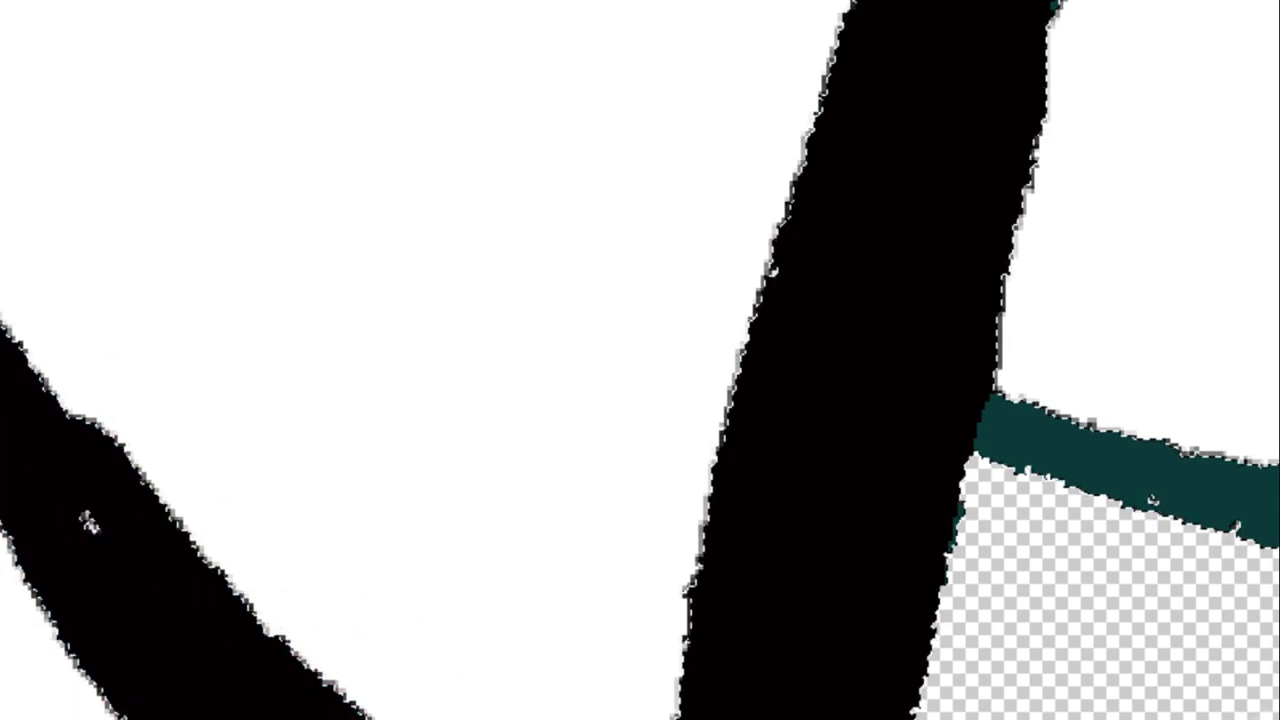
left_click_drag(236, 153, 517, 426)
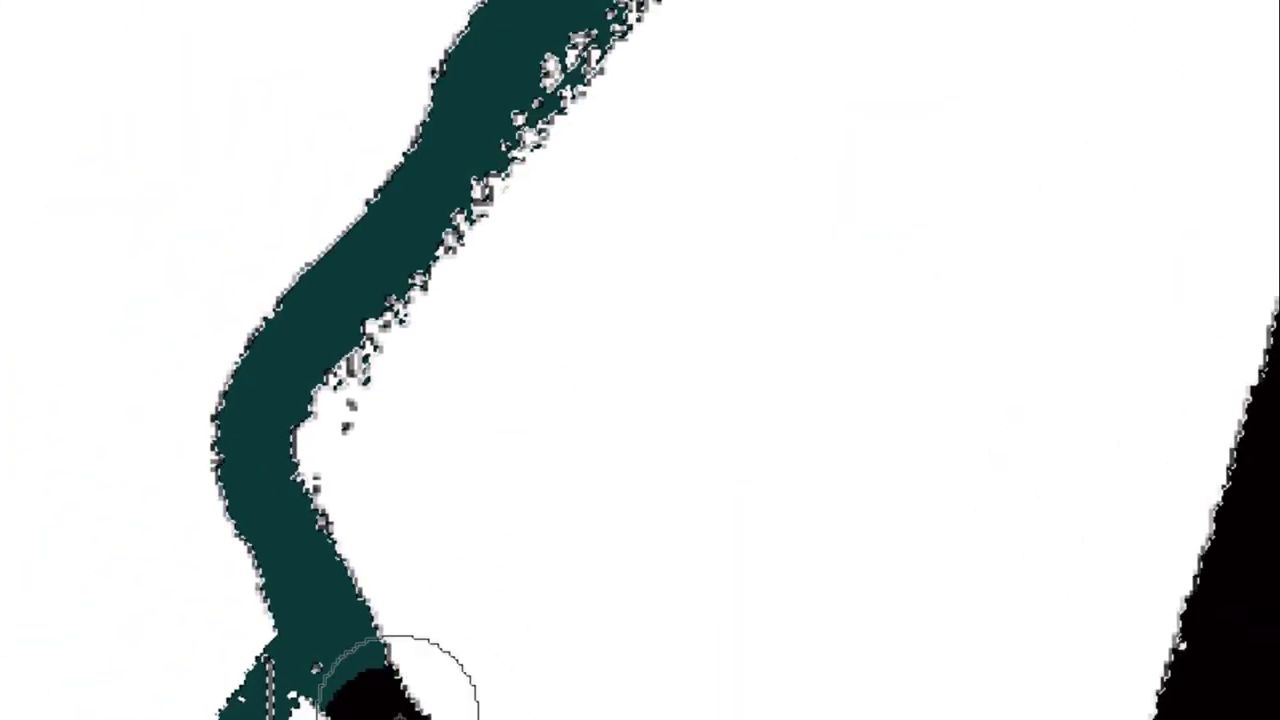
mouse_move(410, 685)
left_mouse_down()
mouse_move(320, 457)
mouse_move(297, 443)
mouse_move(391, 234)
mouse_move(911, 164)
left_mouse_up()
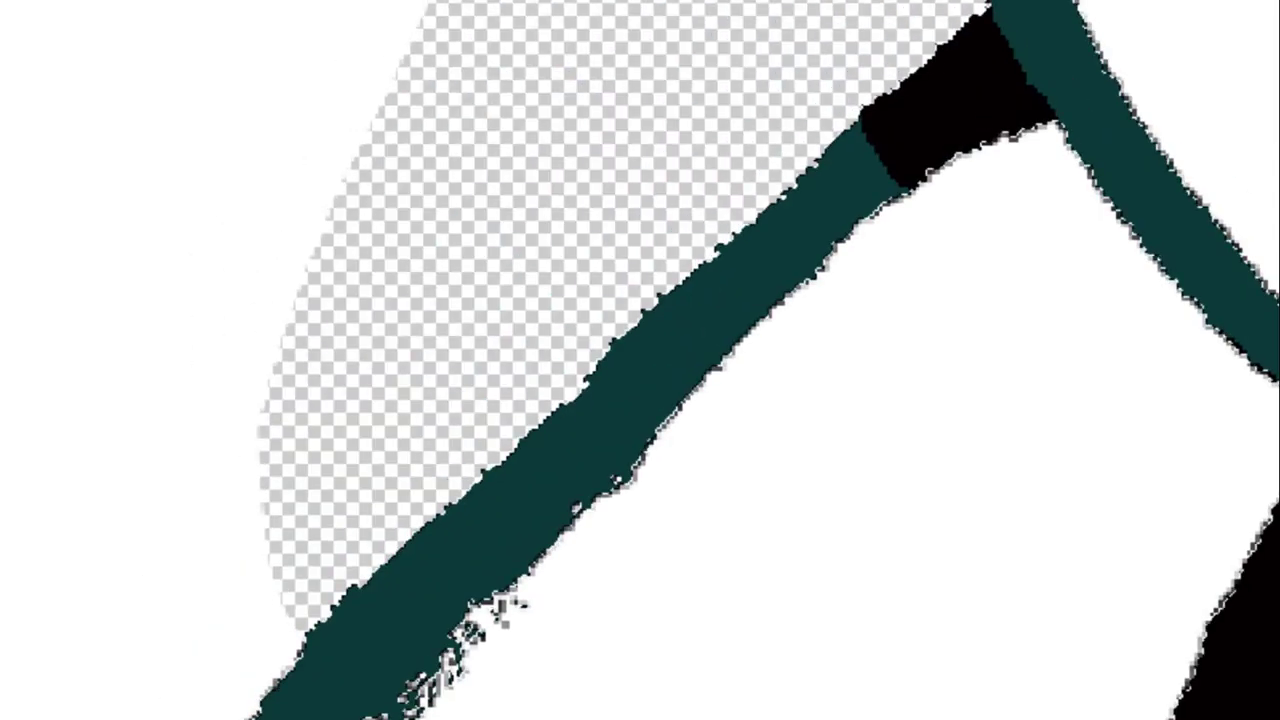
mouse_move(590, 385)
left_mouse_down()
mouse_move(377, 686)
mouse_move(396, 637)
left_mouse_up()
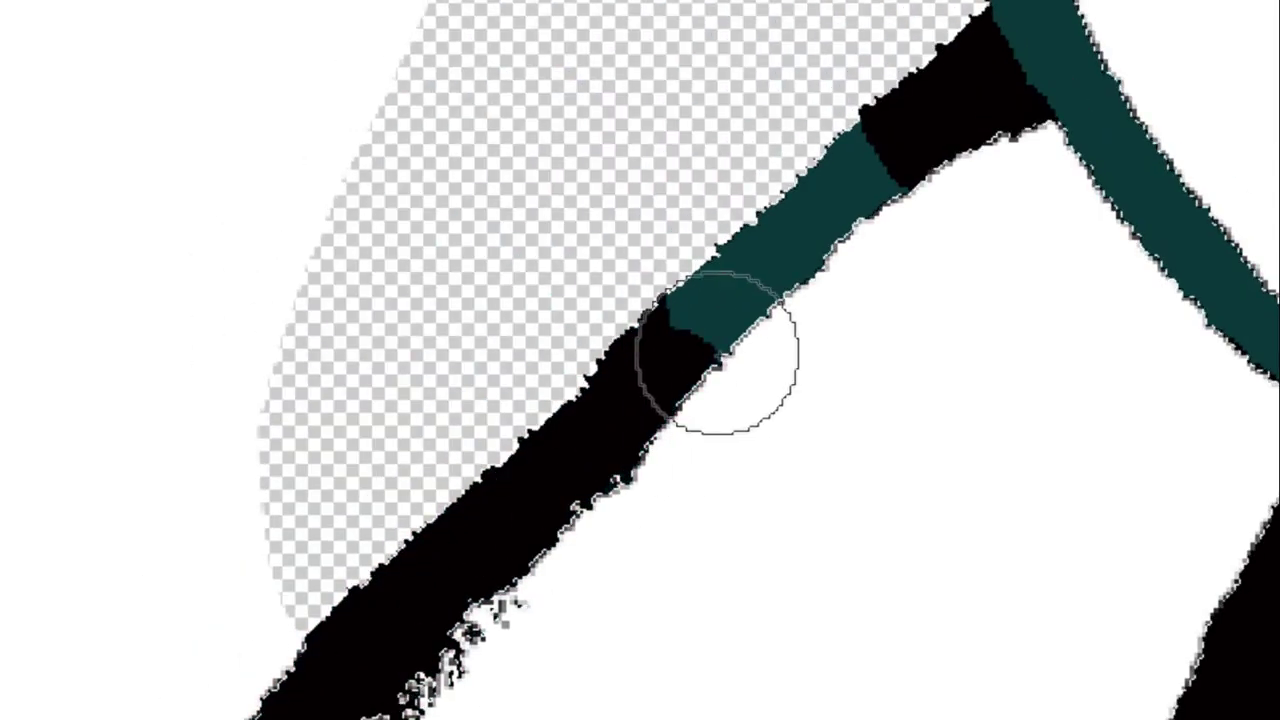
mouse_move(717, 352)
left_mouse_down()
mouse_move(846, 126)
mouse_move(871, 166)
left_mouse_up()
scroll(794, 351, "down", 2)
Paint the small teal mark beside the mouth black.
scroll(797, 289, "down", 2)
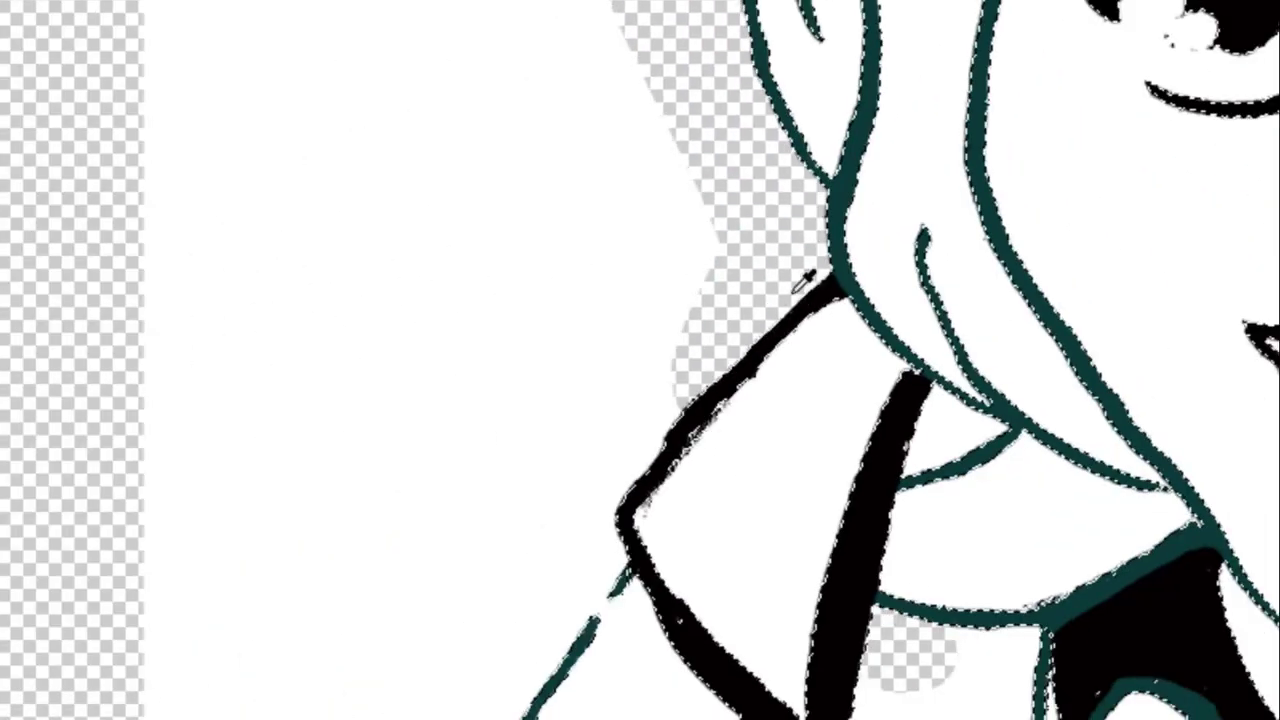
scroll(794, 290, "down", 2)
scroll(1000, 250, "up", 2)
scroll(1100, 200, "up", 2)
scroll(1154, 148, "up", 2)
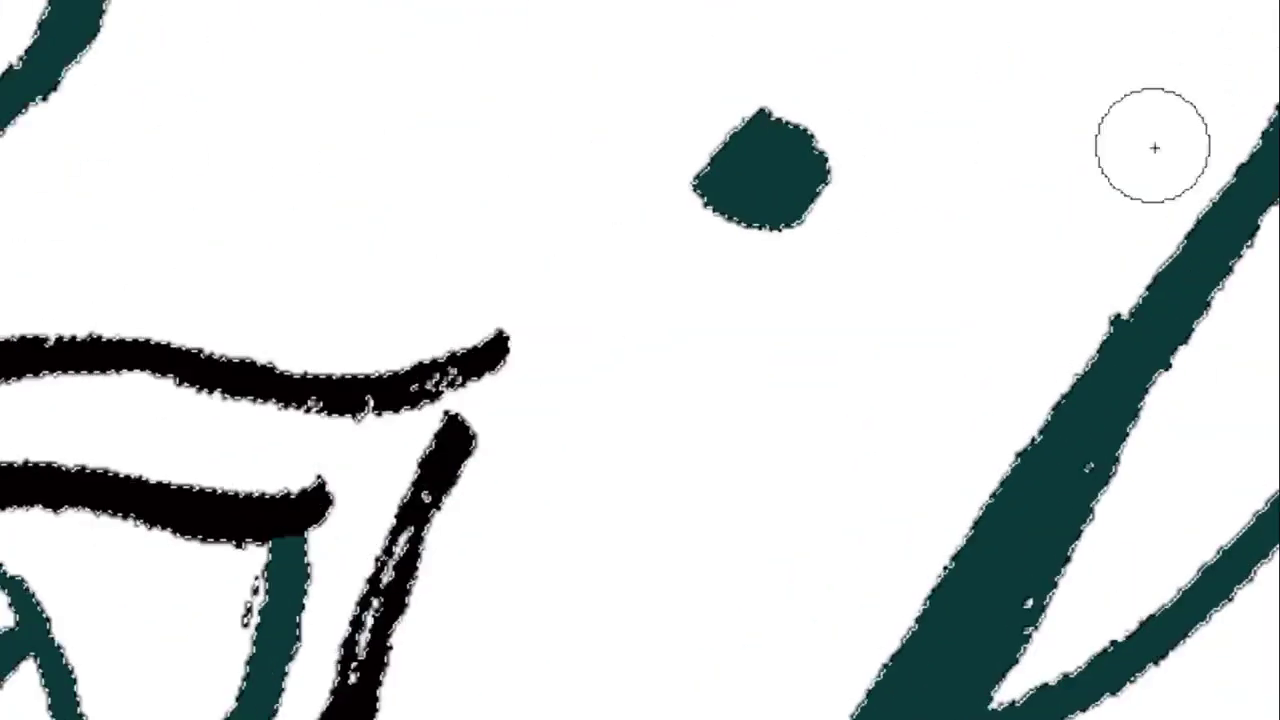
left_click(738, 150)
Blacken the lower-right teal stroke and restore teal over the black patch's overspilled edge.
scroll(798, 204, "down", 2)
scroll(1188, 166, "up", 2)
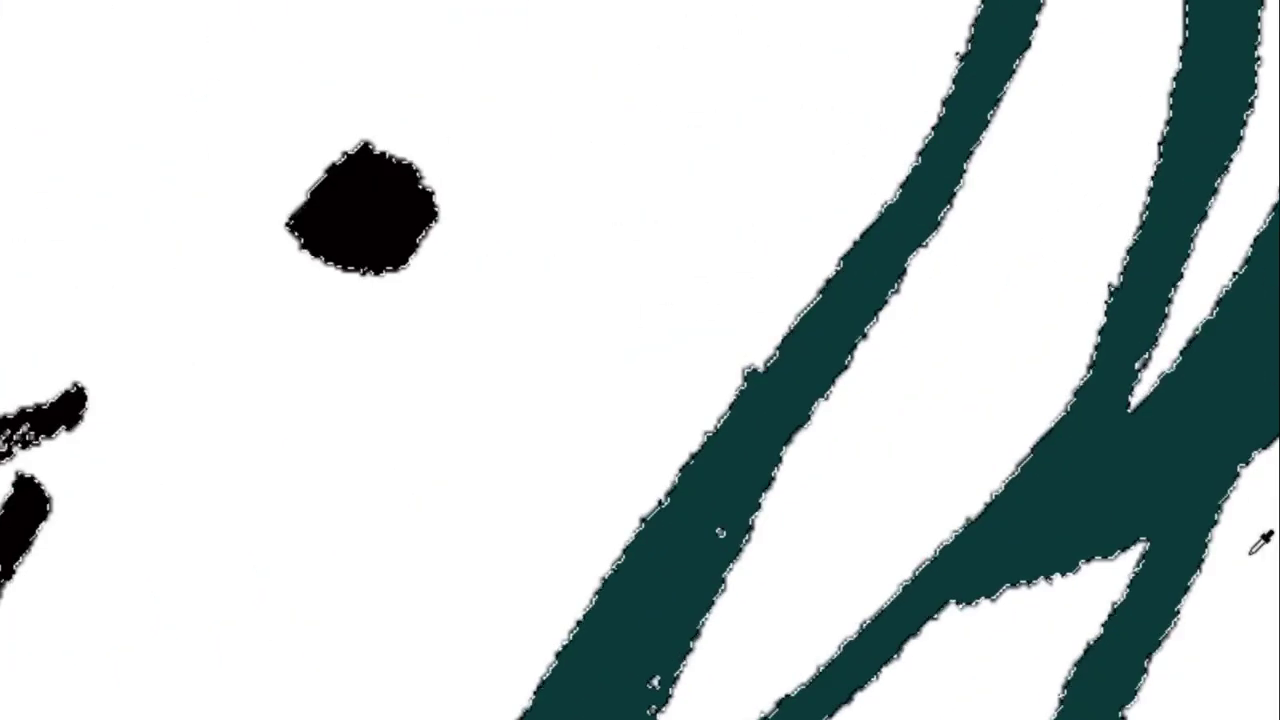
scroll(1100, 400, "up", 3)
mouse_move(943, 671)
left_mouse_down()
mouse_move(1071, 665)
mouse_move(1262, 548)
left_mouse_up()
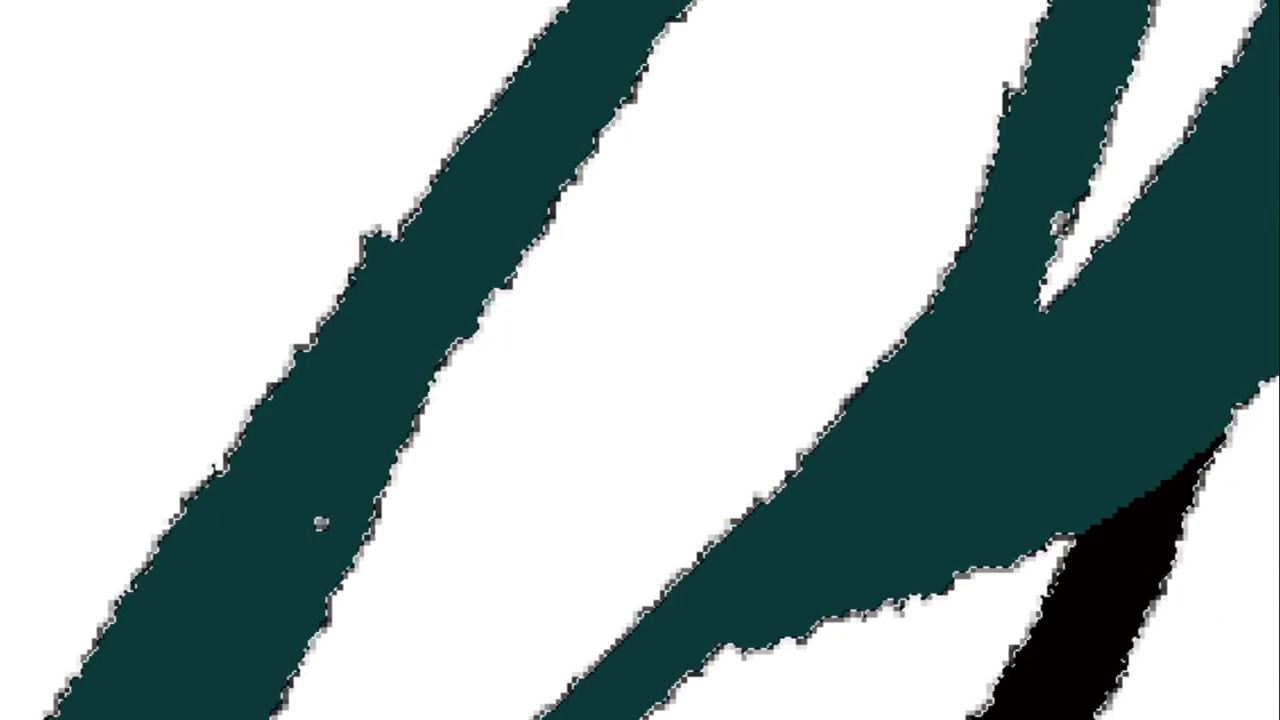
left_click_drag(1060, 640, 990, 710)
left_click_drag(853, 600, 1039, 461)
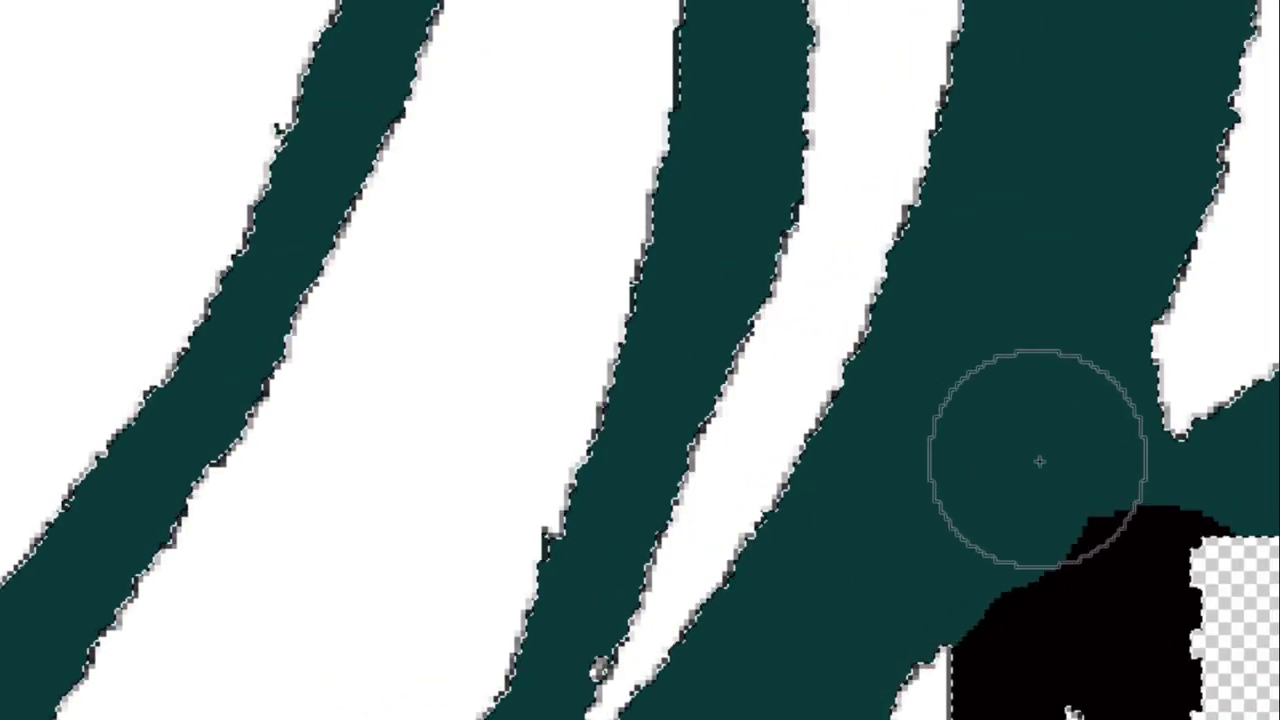
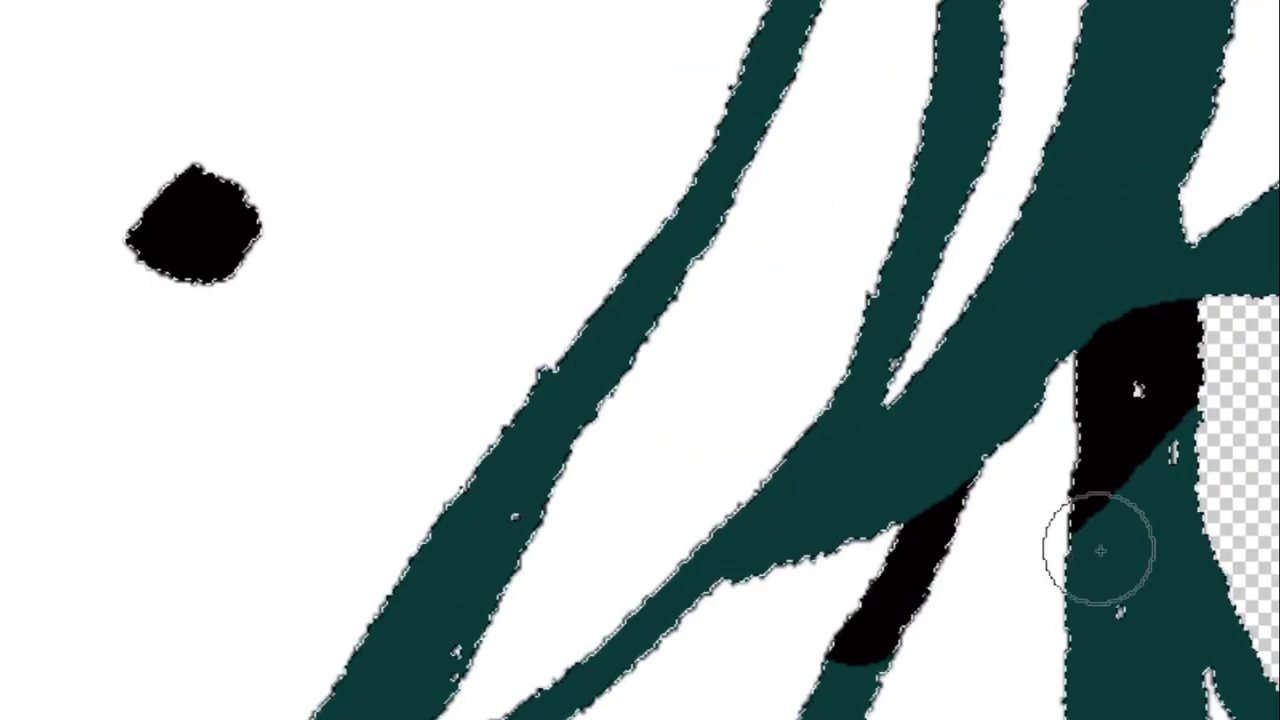
Paint black over the teal column and patches directly below the fanged mouth.
mouse_move(1173, 591)
left_mouse_down()
mouse_move(1160, 414)
mouse_move(1137, 674)
left_mouse_up()
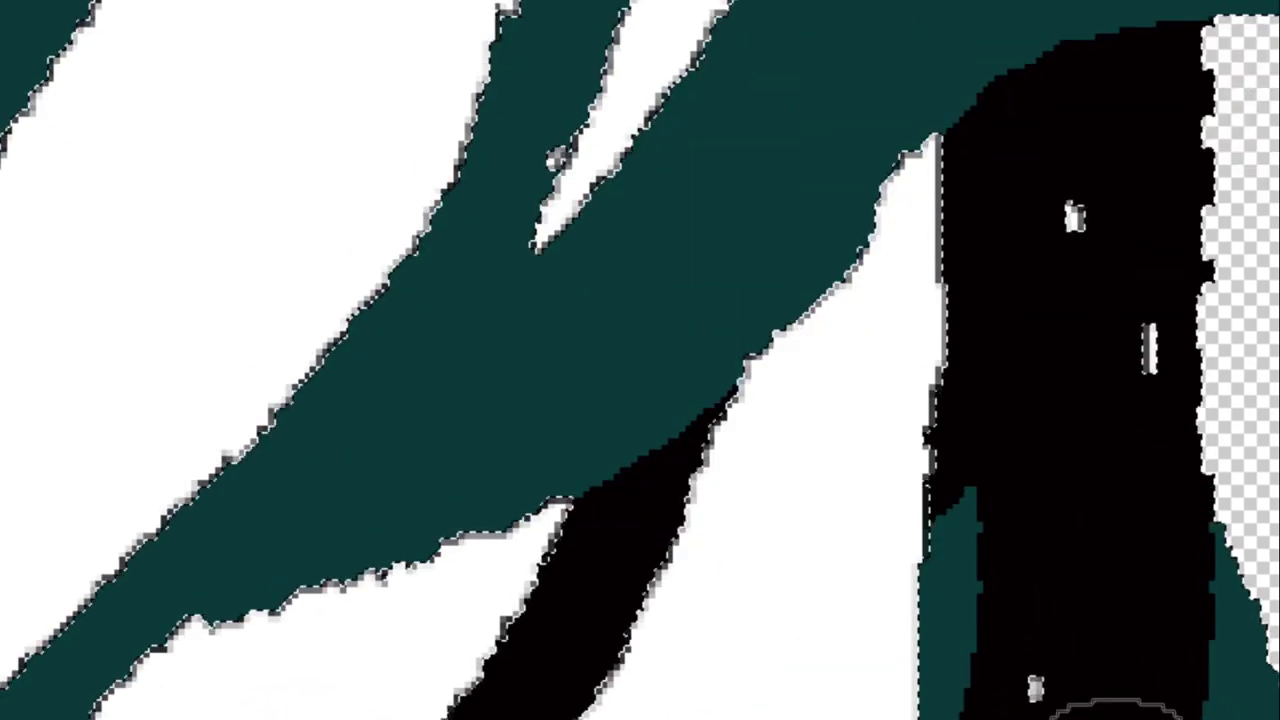
mouse_move(1110, 715)
left_mouse_down()
mouse_move(1129, 500)
mouse_move(1193, 382)
left_mouse_up()
left_click_drag(1272, 510, 1265, 652)
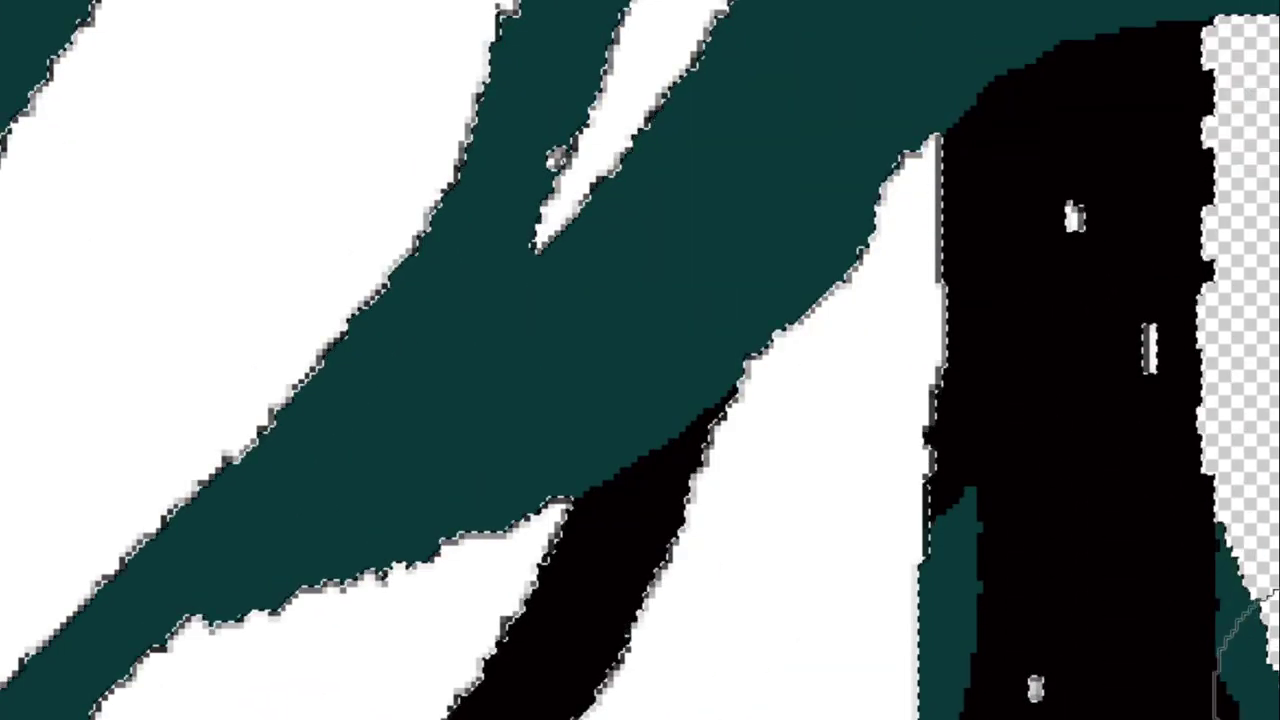
left_click_drag(950, 690, 1000, 349)
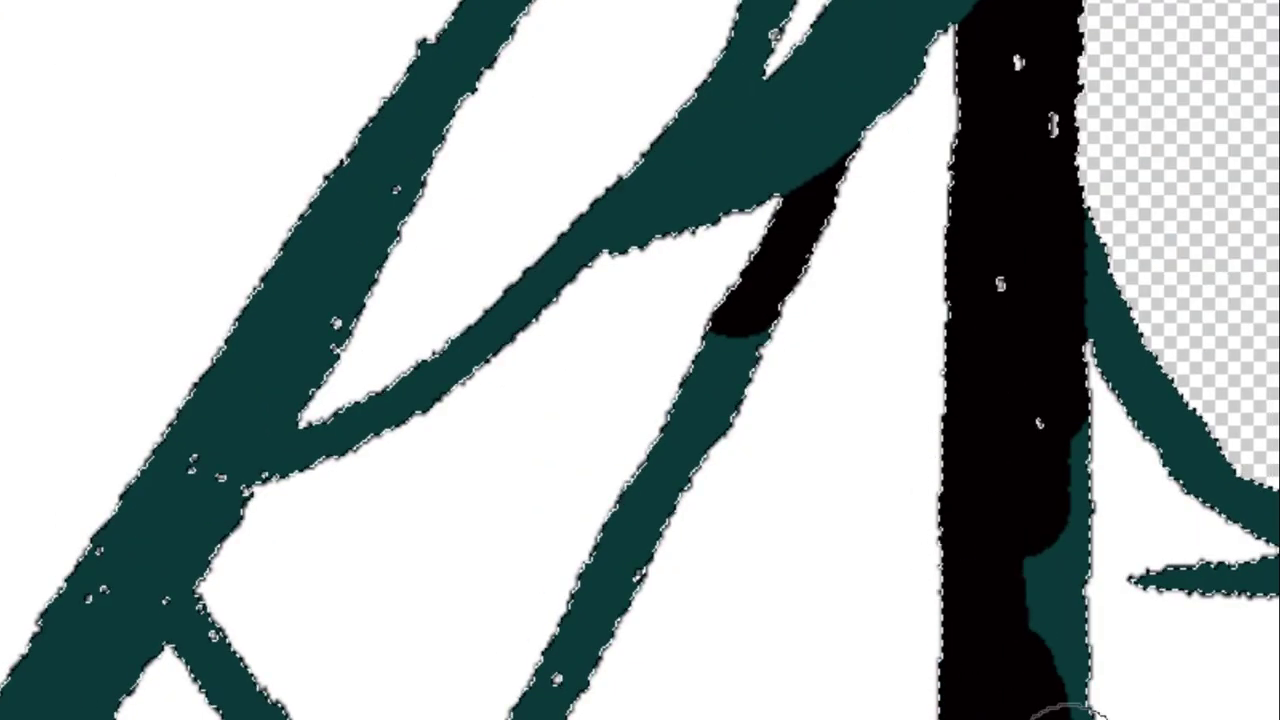
left_click_drag(1054, 478, 1050, 425)
scroll(1014, 594, "down", 3)
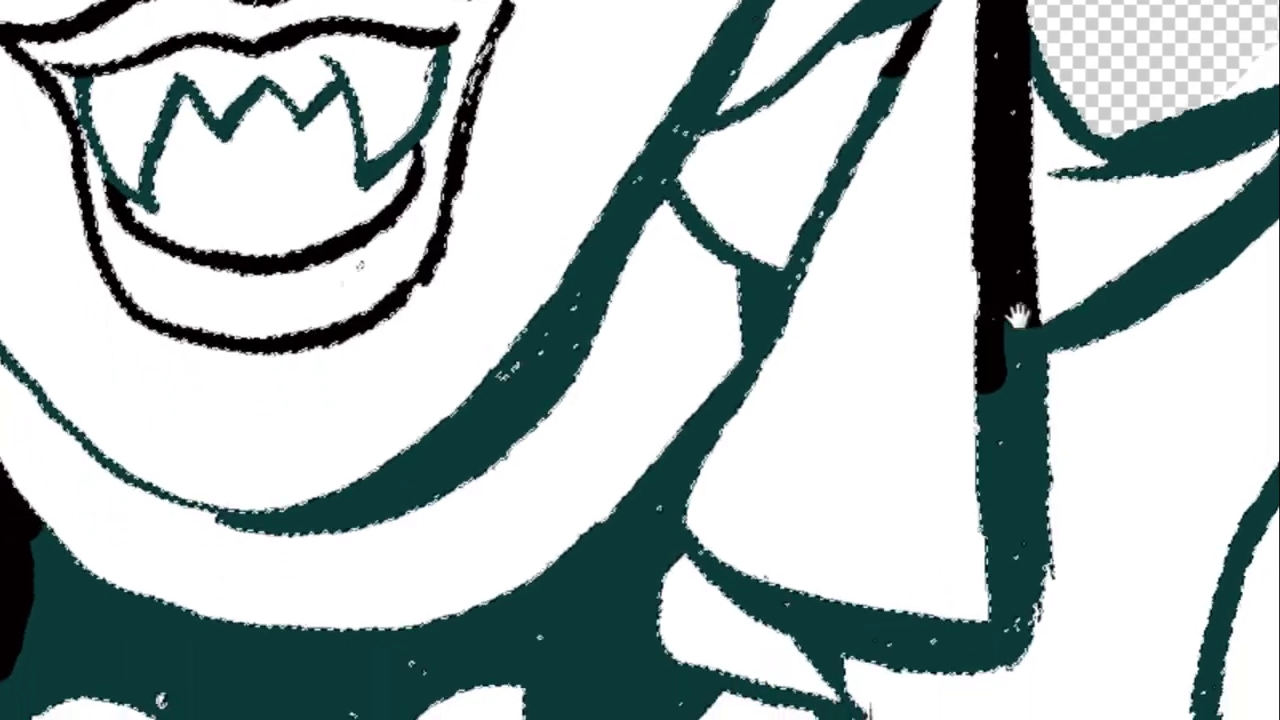
scroll(1020, 309, "up", 3)
left_click_drag(1034, 286, 1025, 705)
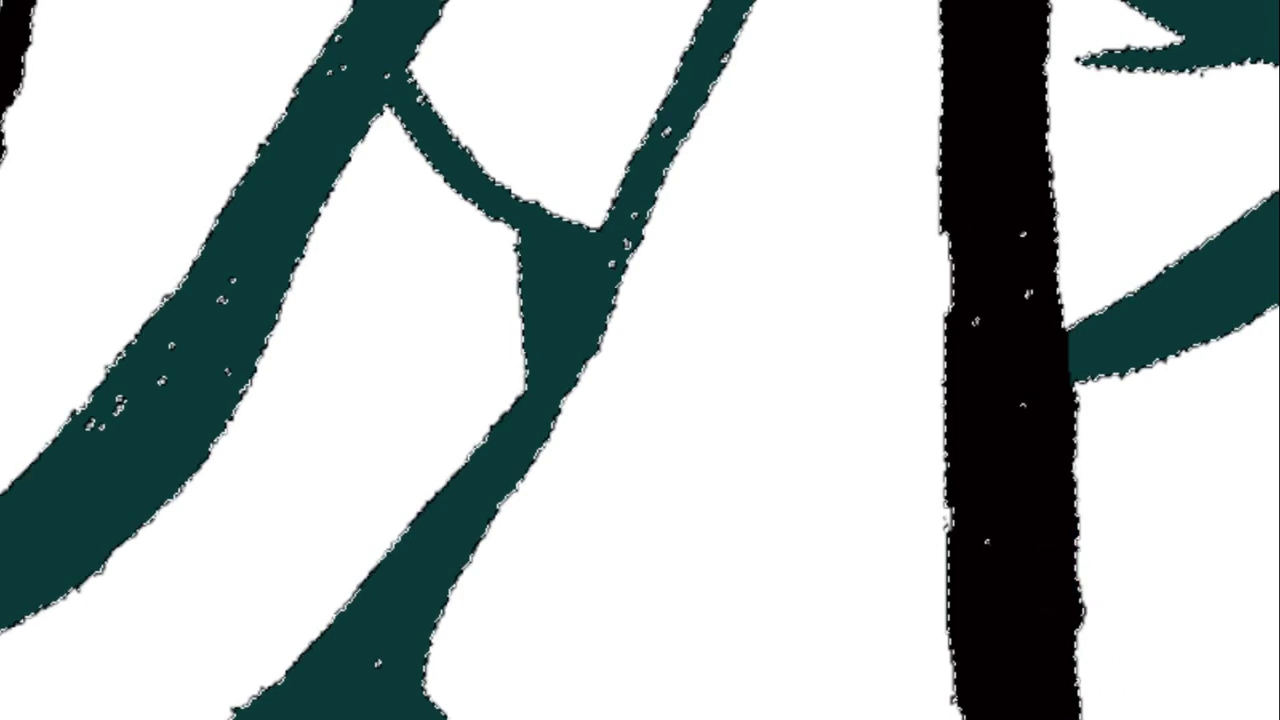
Blacken the teal branch-junction strokes, touching up spill with teal and white.
scroll(270, 598, "up", 3)
left_click_drag(142, 505, 241, 640)
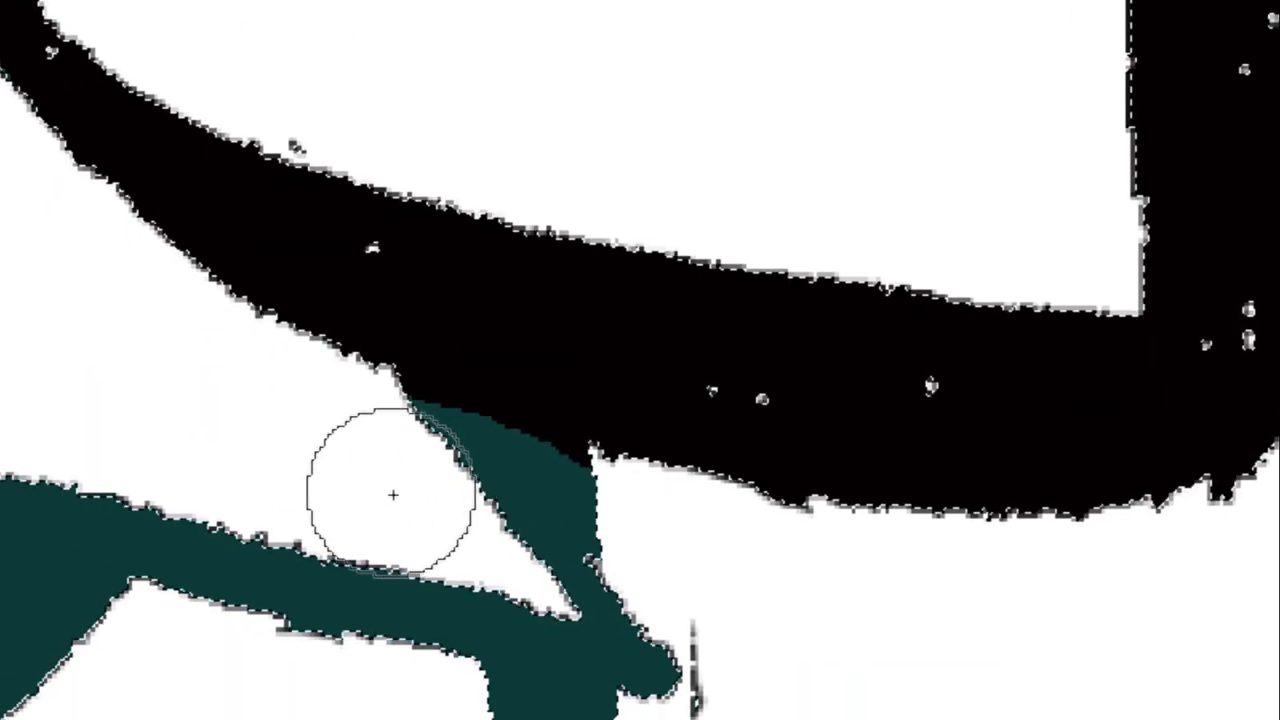
mouse_move(391, 491)
left_mouse_down()
mouse_move(346, 434)
mouse_move(535, 510)
left_mouse_up()
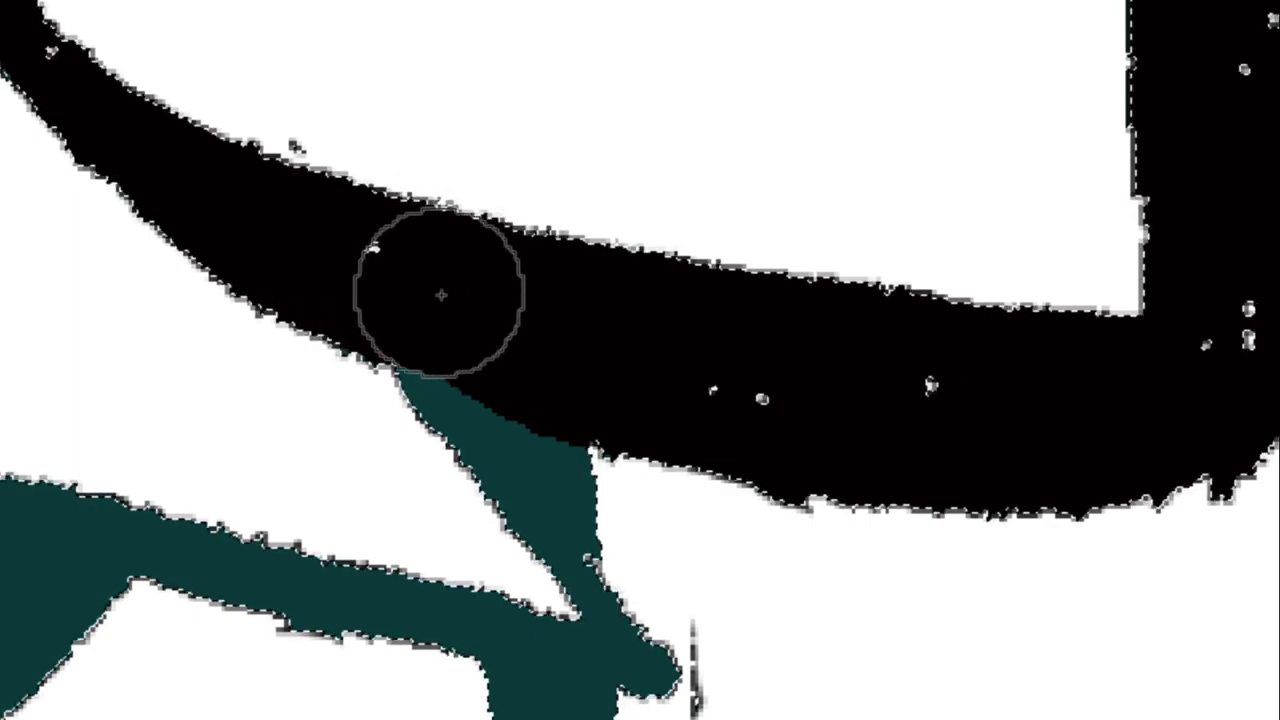
scroll(343, 243, "down", 5)
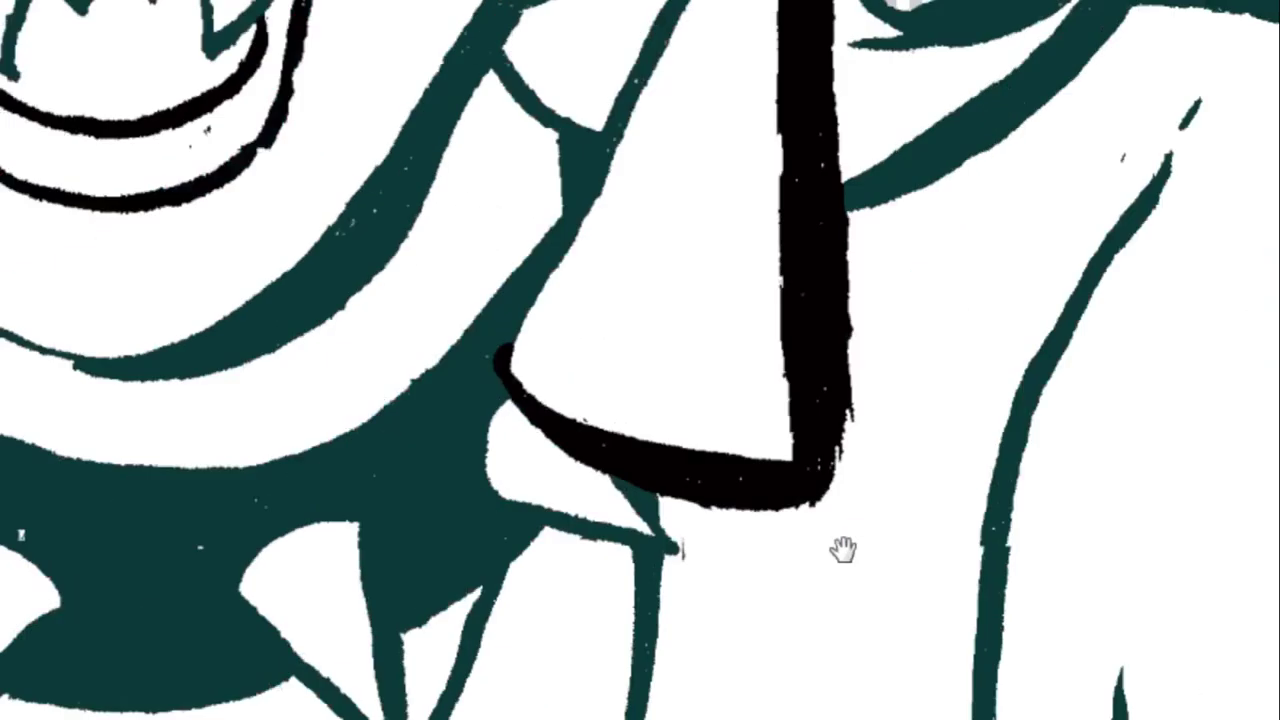
left_click_drag(843, 549, 988, 546)
scroll(950, 400, "up", 3)
scroll(950, 400, "up", 2)
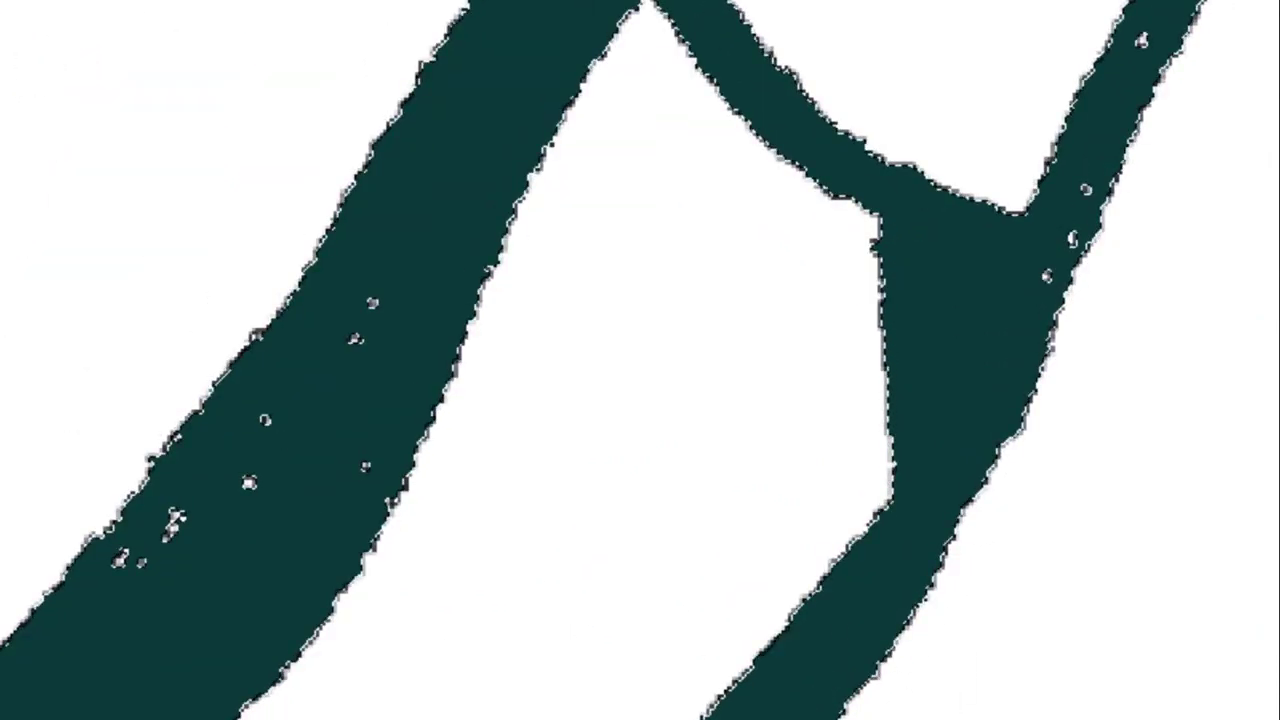
mouse_move(912, 610)
left_mouse_down()
mouse_move(894, 394)
mouse_move(943, 329)
mouse_move(849, 260)
mouse_move(866, 331)
left_mouse_up()
mouse_move(958, 207)
left_mouse_down()
mouse_move(857, 114)
mouse_move(1097, 248)
left_mouse_up()
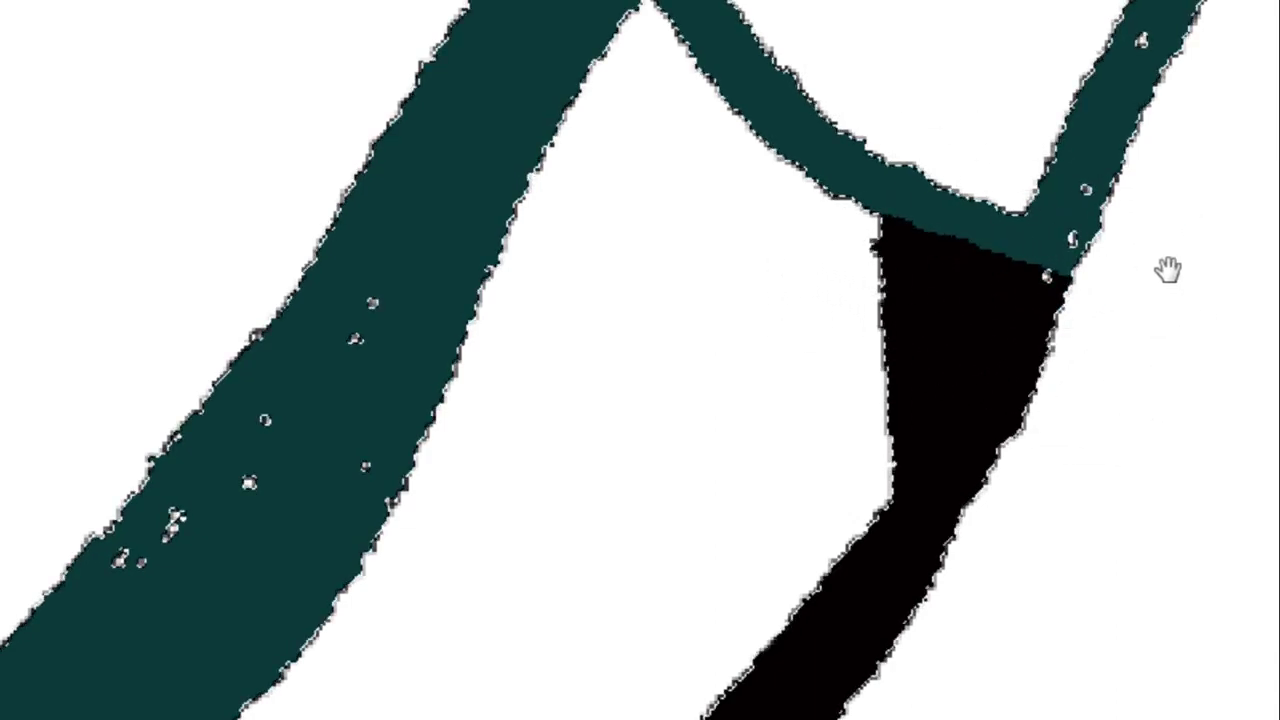
left_click_drag(1166, 269, 1036, 644)
left_click_drag(943, 663, 1143, 166)
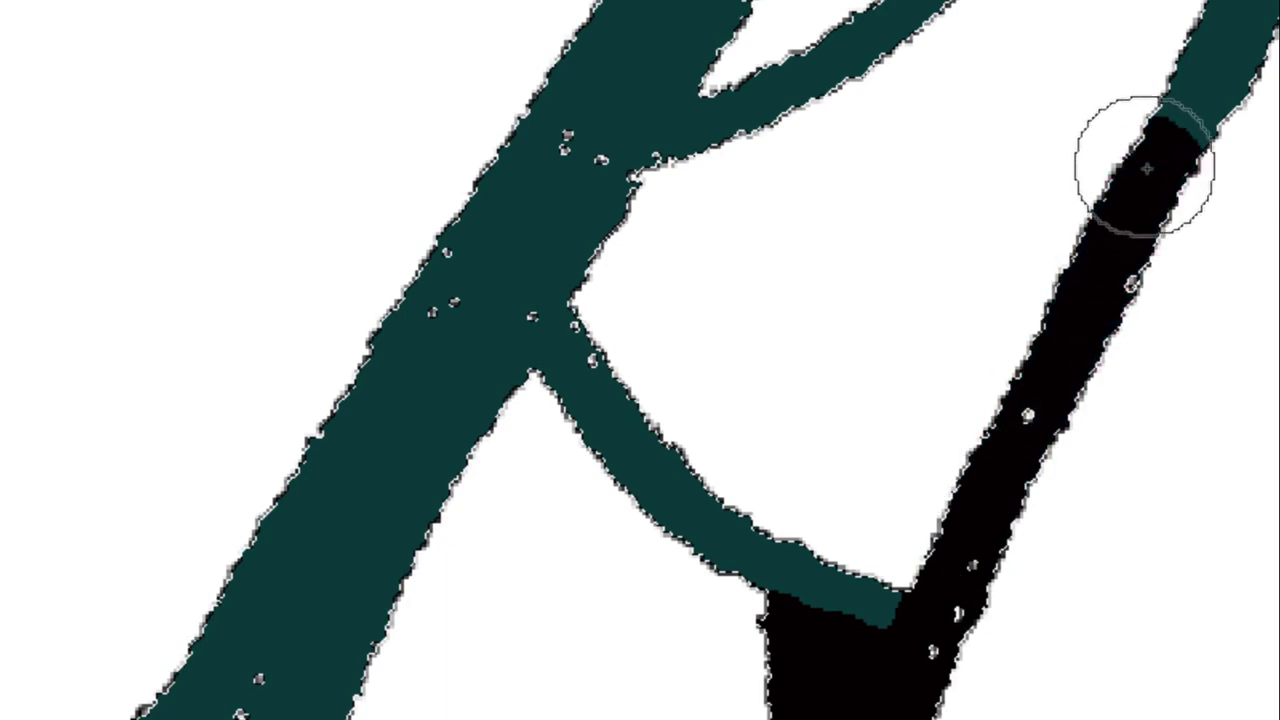
key("ctrl+minus")
Paint the right bun ring's connecting strokes, lower band and stem black.
left_click_drag(930, 700, 986, 606)
key("ctrl+minus")
key("ctrl+minus")
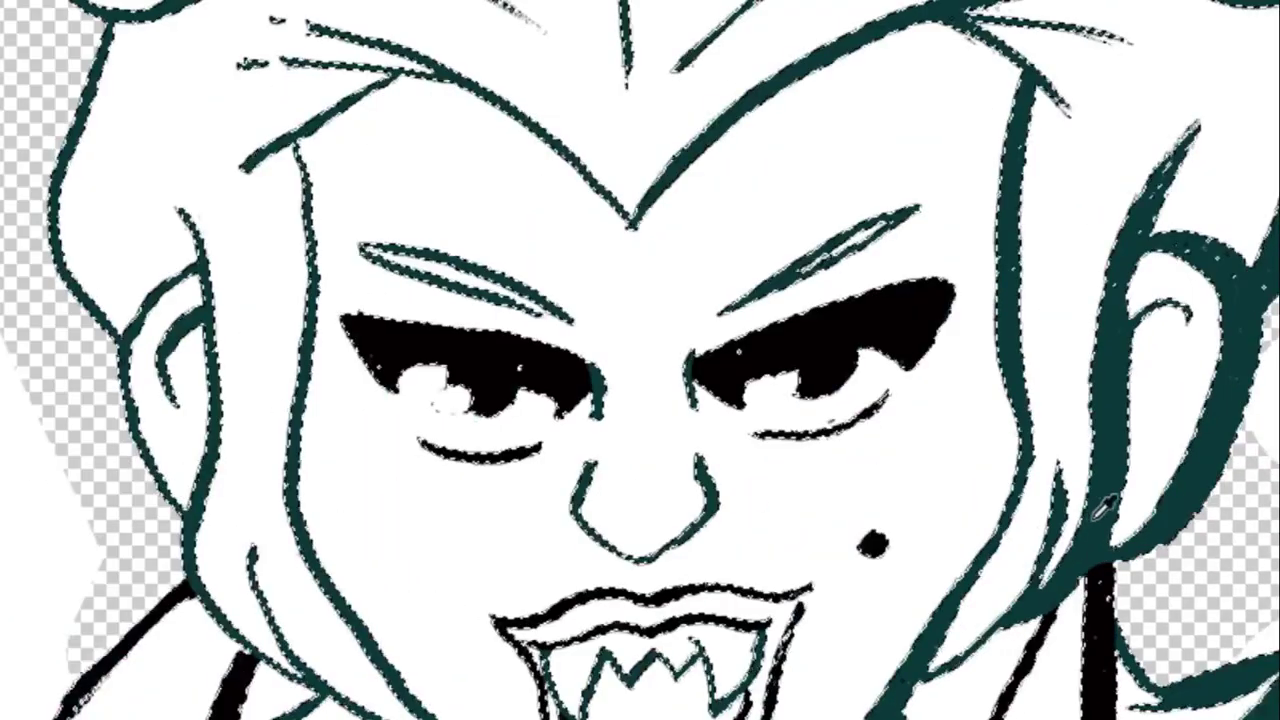
key("ctrl+minus")
key("ctrl+plus")
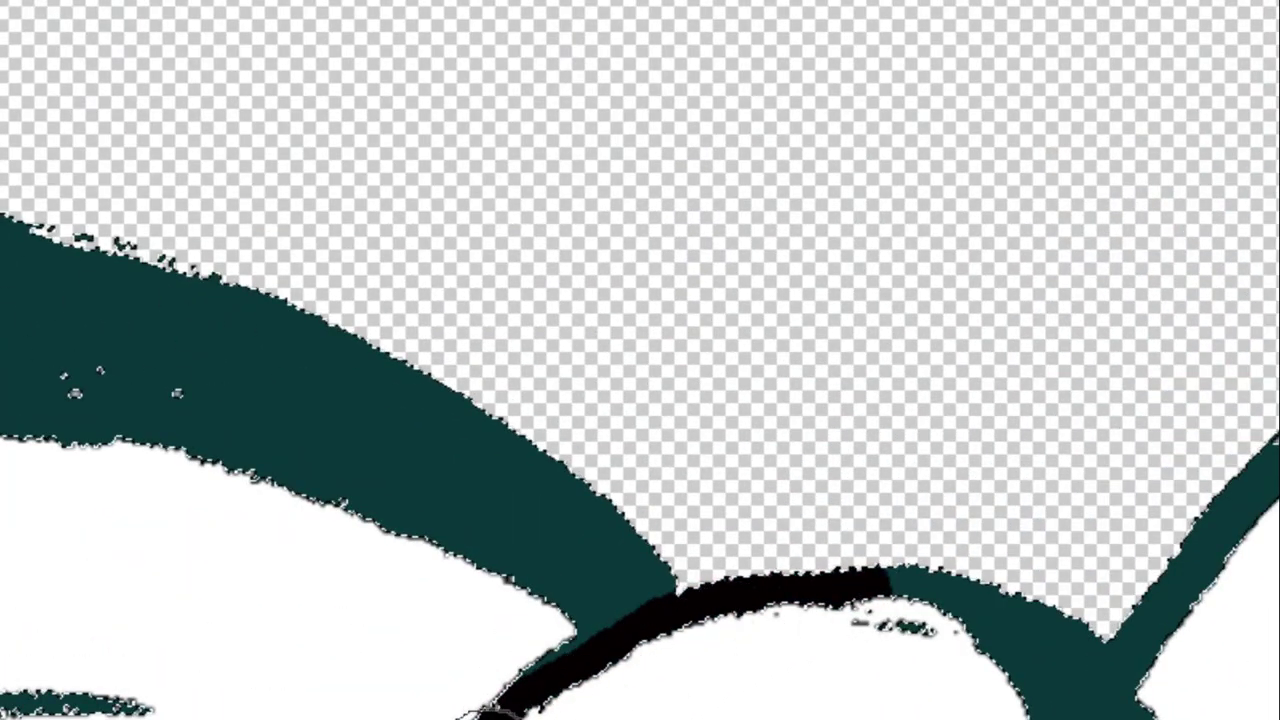
left_click_drag(899, 584, 1085, 712)
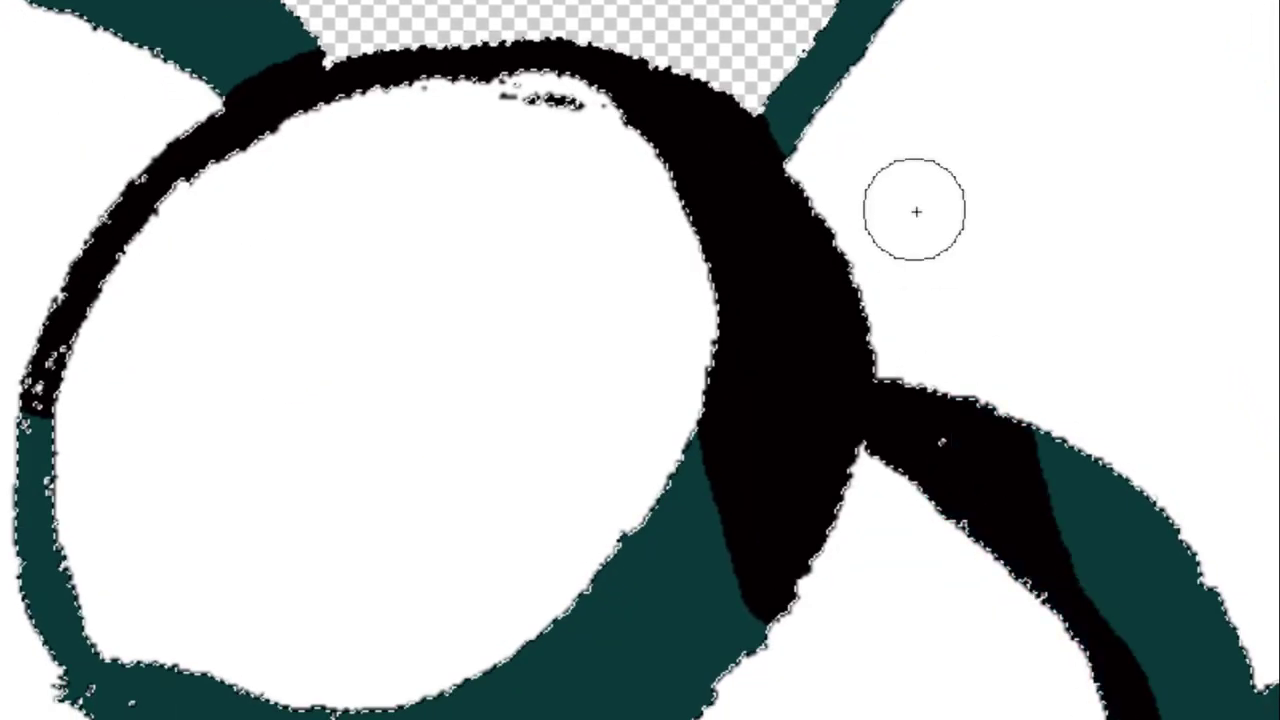
left_click_drag(914, 209, 1085, 648)
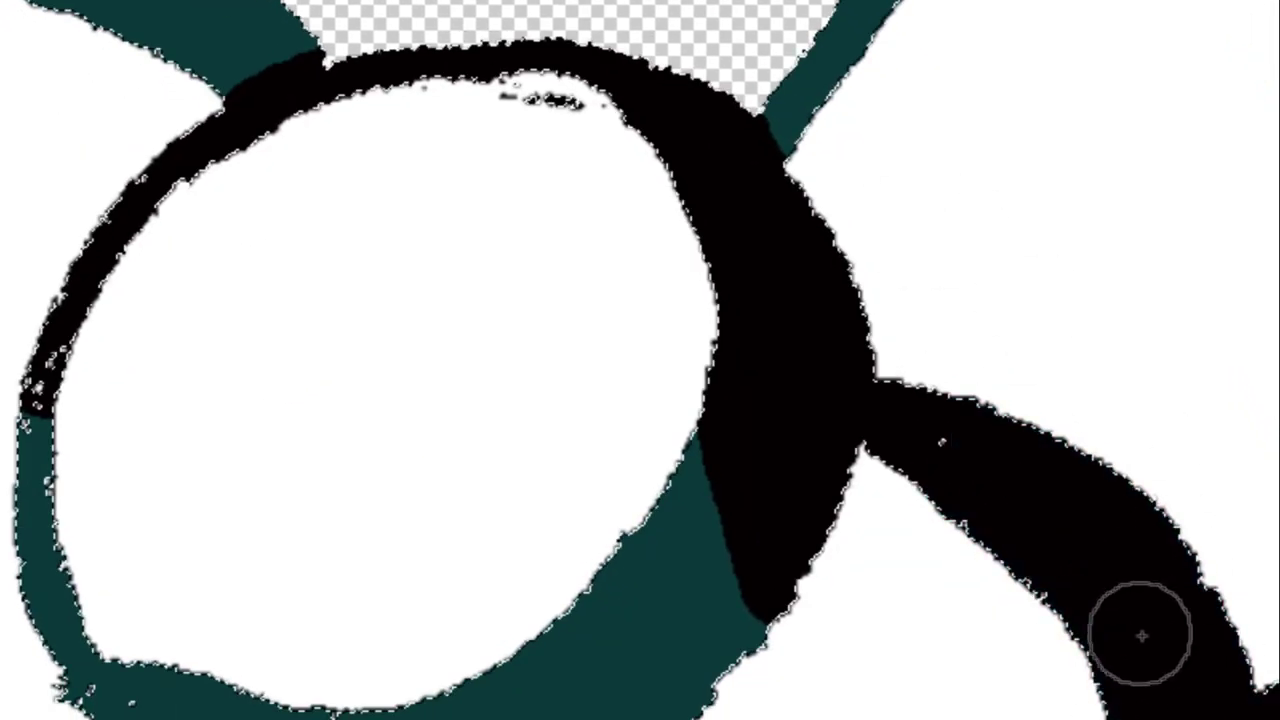
scroll(1141, 636, "down", 5)
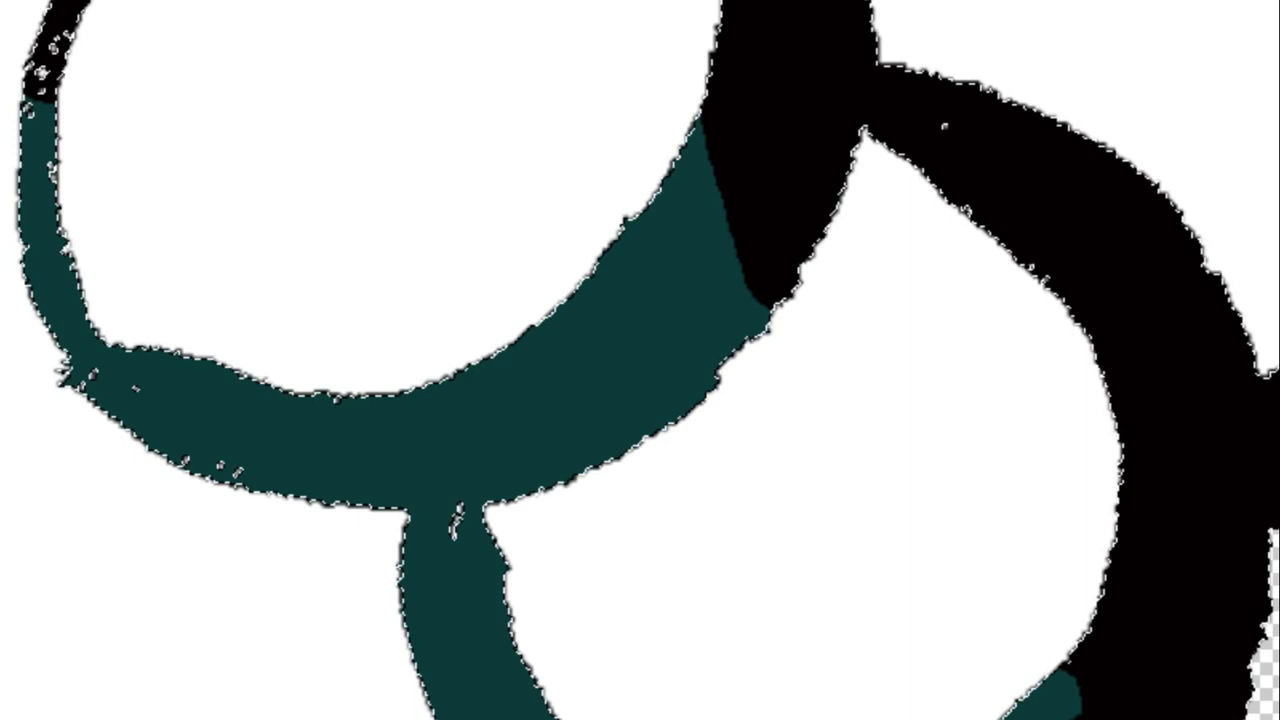
left_click_drag(464, 690, 688, 186)
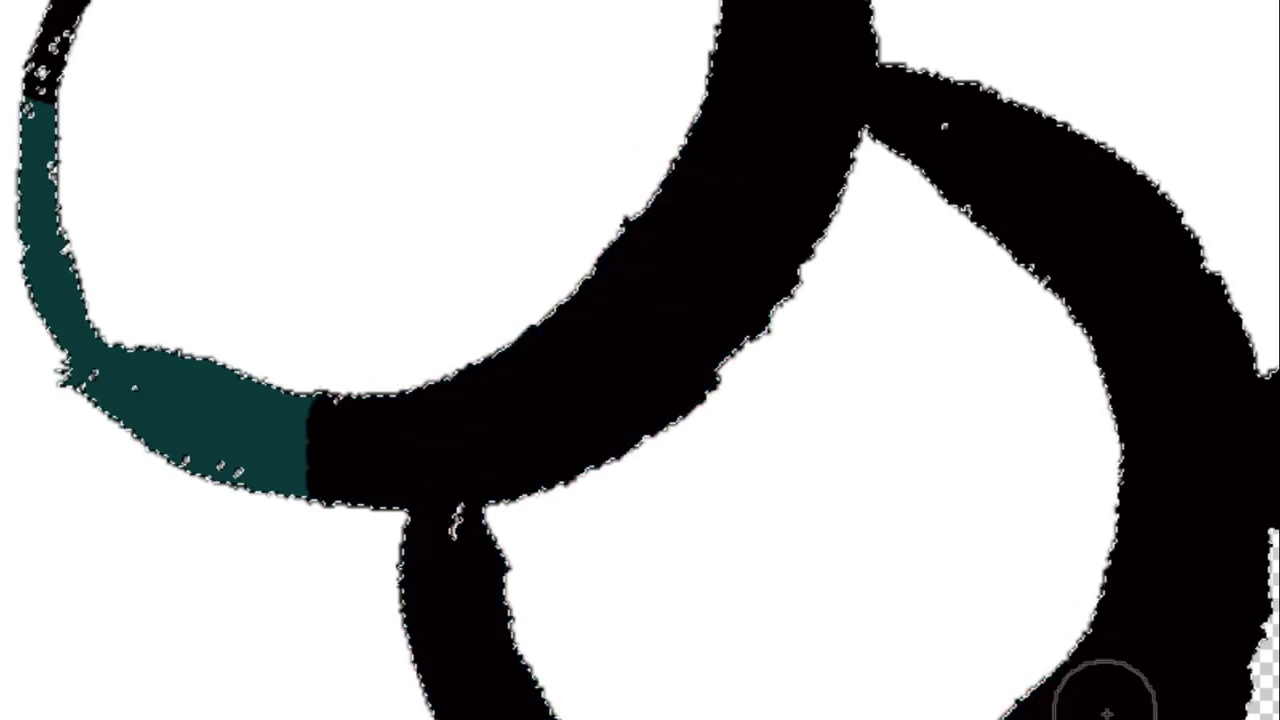
Repaint teal over the black spill on the hair strokes, then zoom out to check.
scroll(1260, 700, "up", 2)
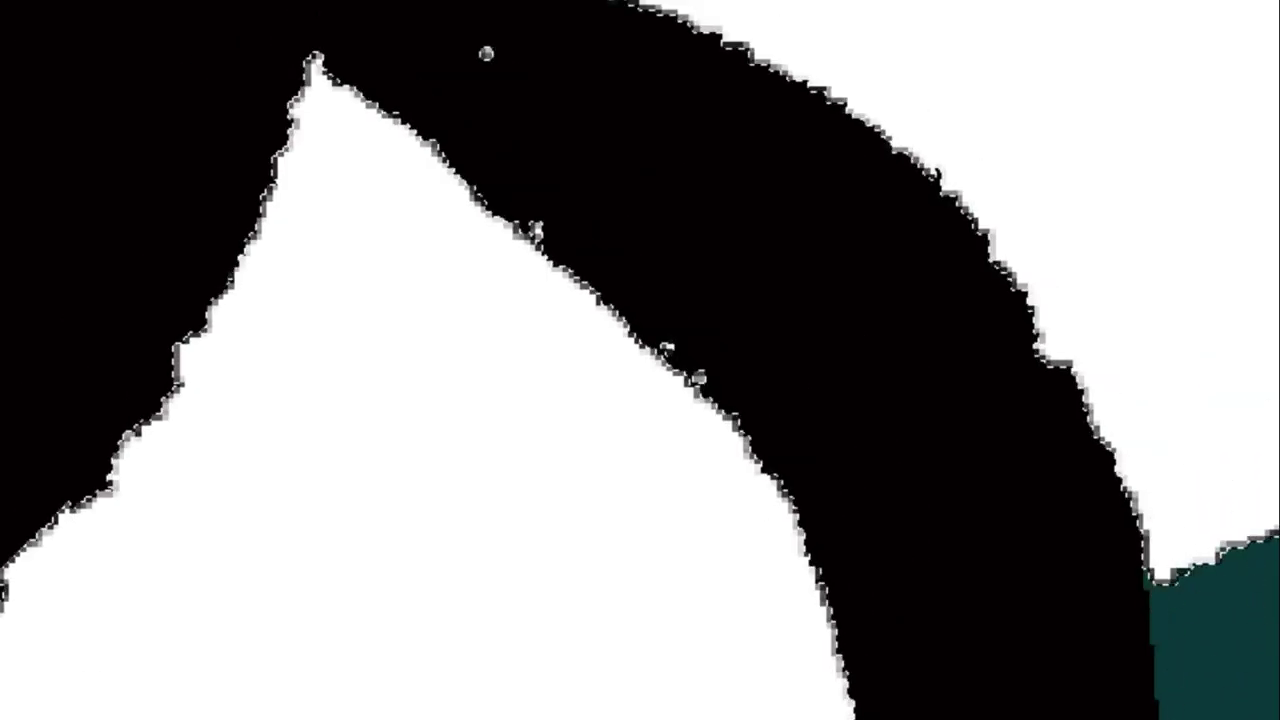
left_click_drag(691, 691, 837, 671)
scroll(835, 620, "down", 2)
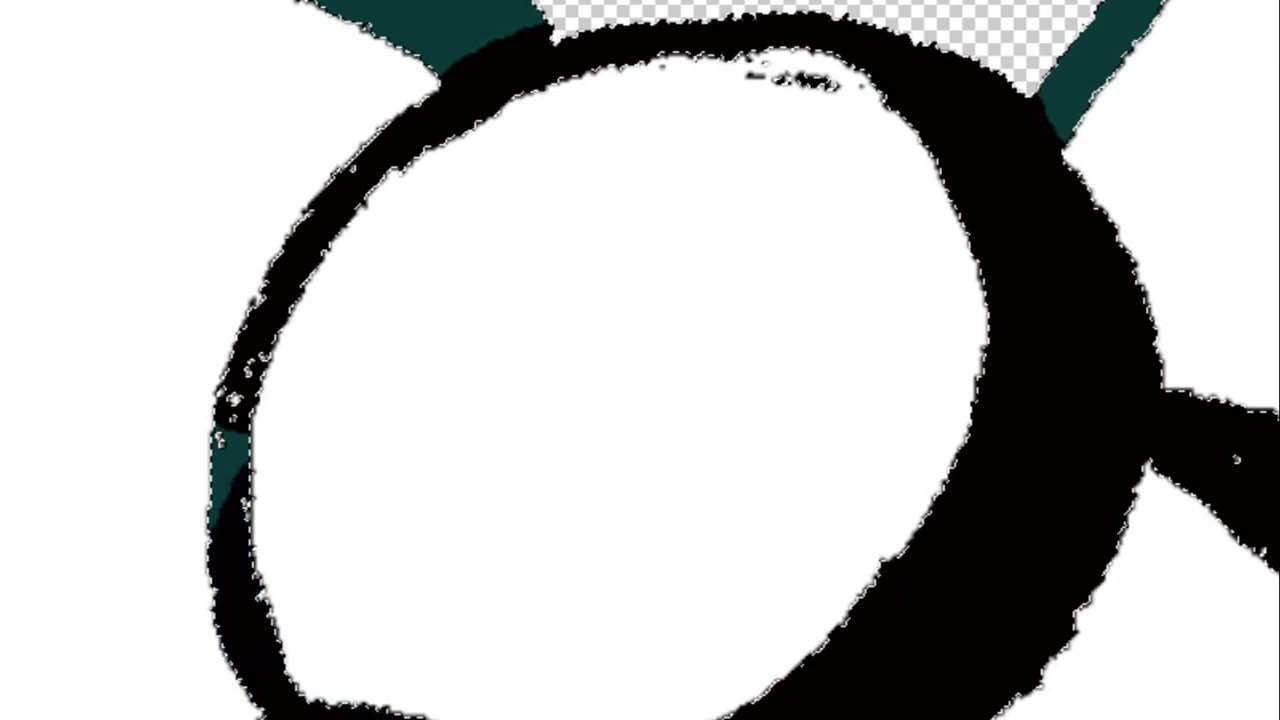
scroll(240, 550, "down", 1)
scroll(471, 586, "up", 3)
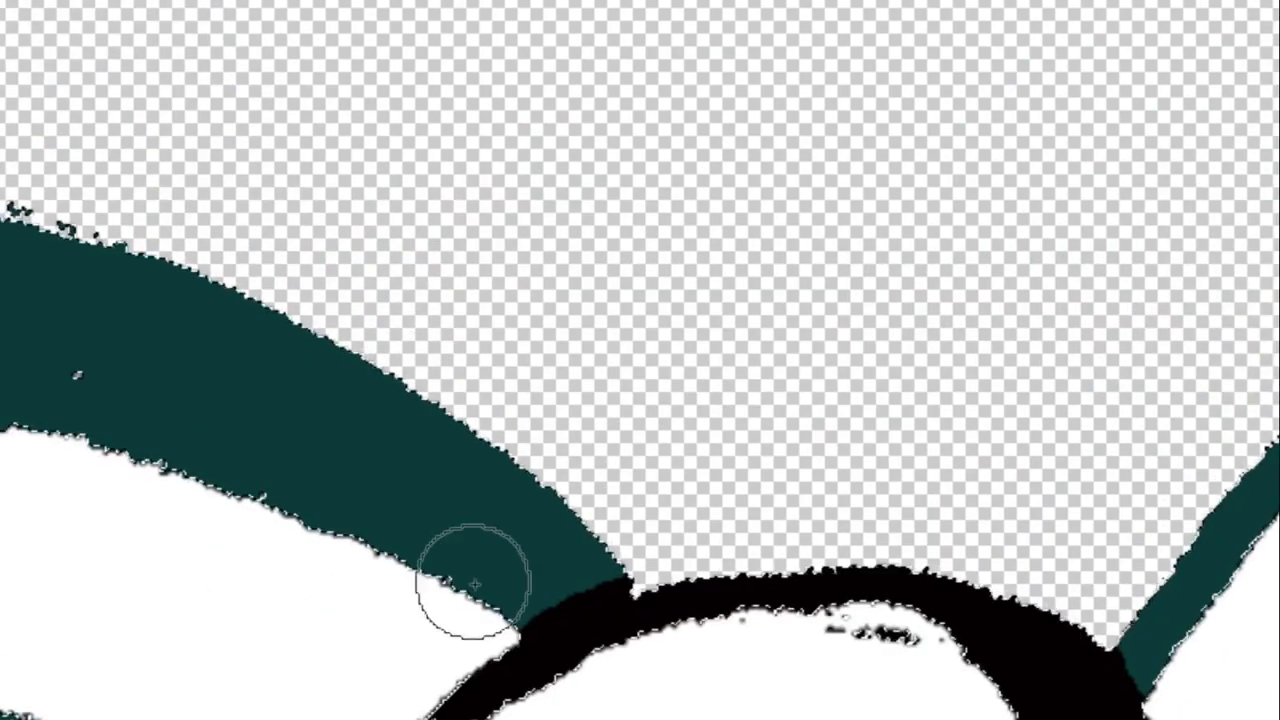
scroll(591, 520, "up", 2)
scroll(408, 668, "up", 2)
mouse_move(423, 649)
left_mouse_down()
mouse_move(1020, 437)
mouse_move(786, 714)
left_mouse_up()
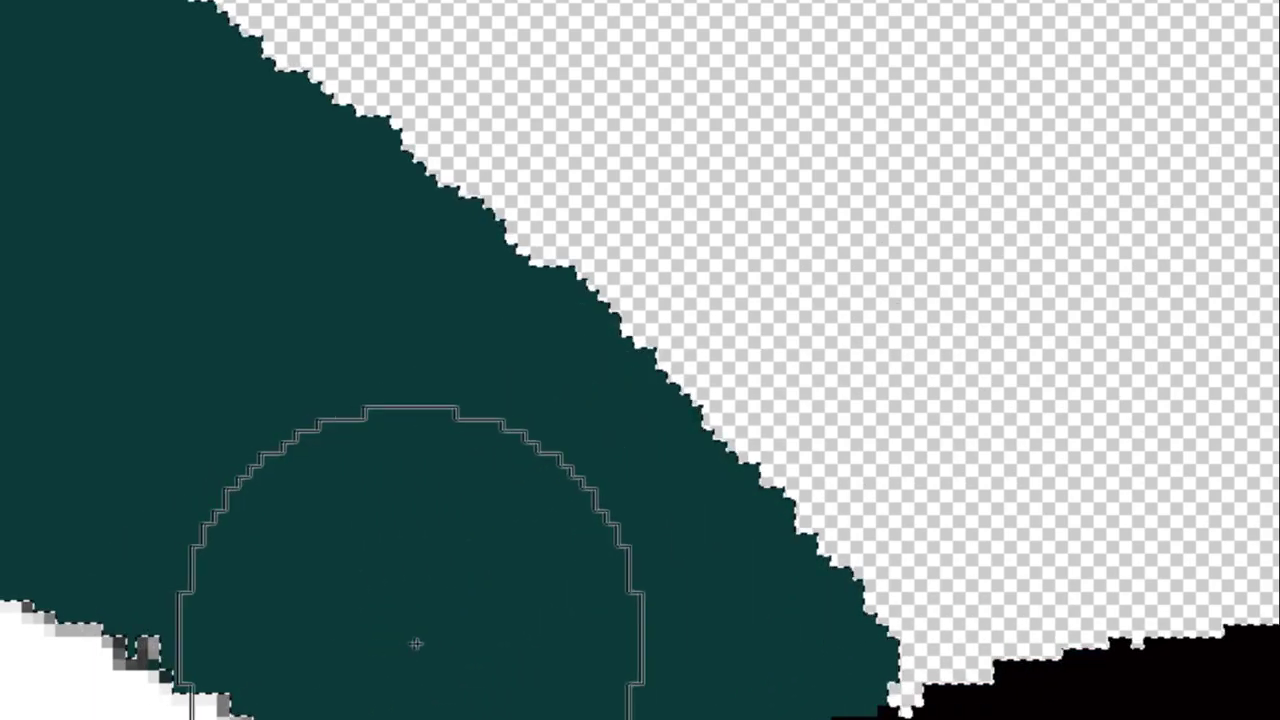
scroll(820, 484, "down", 1)
scroll(820, 478, "down", 1)
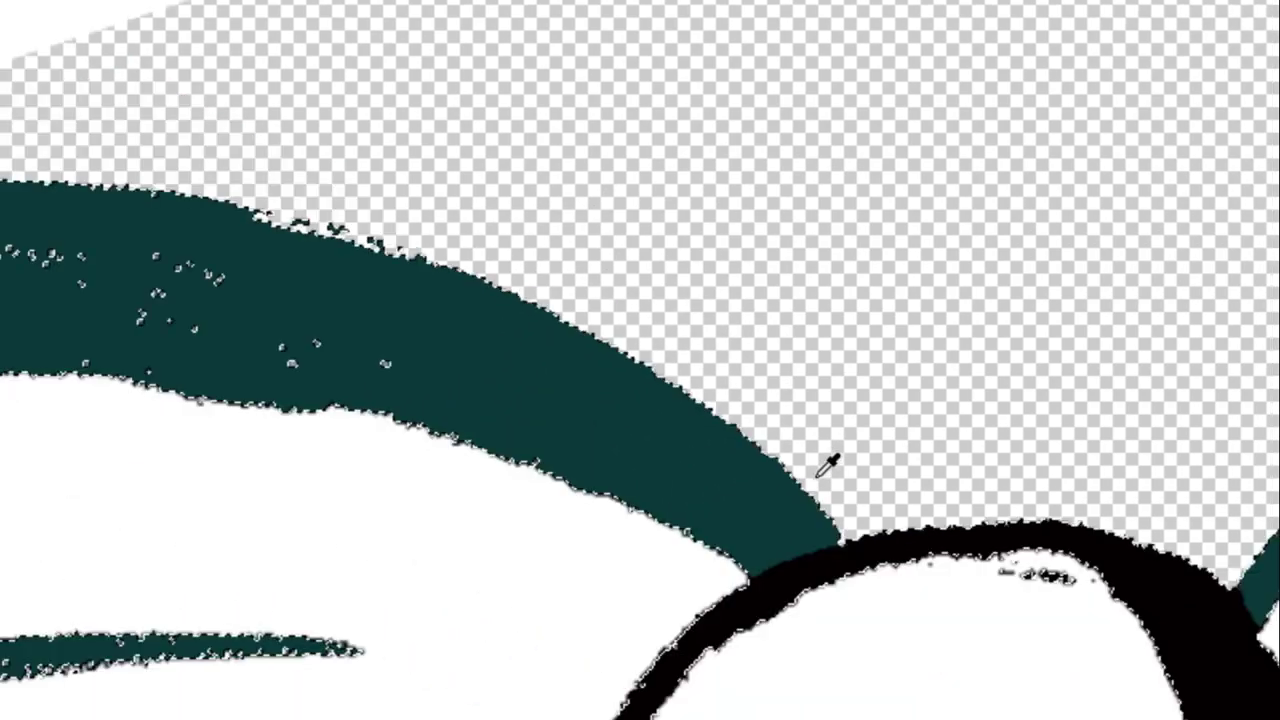
scroll(828, 465, "down", 1)
scroll(829, 449, "down", 1)
scroll(837, 451, "down", 1)
Blacken the left bun ring's outline and the band junction beside it.
scroll(846, 466, "down", 1)
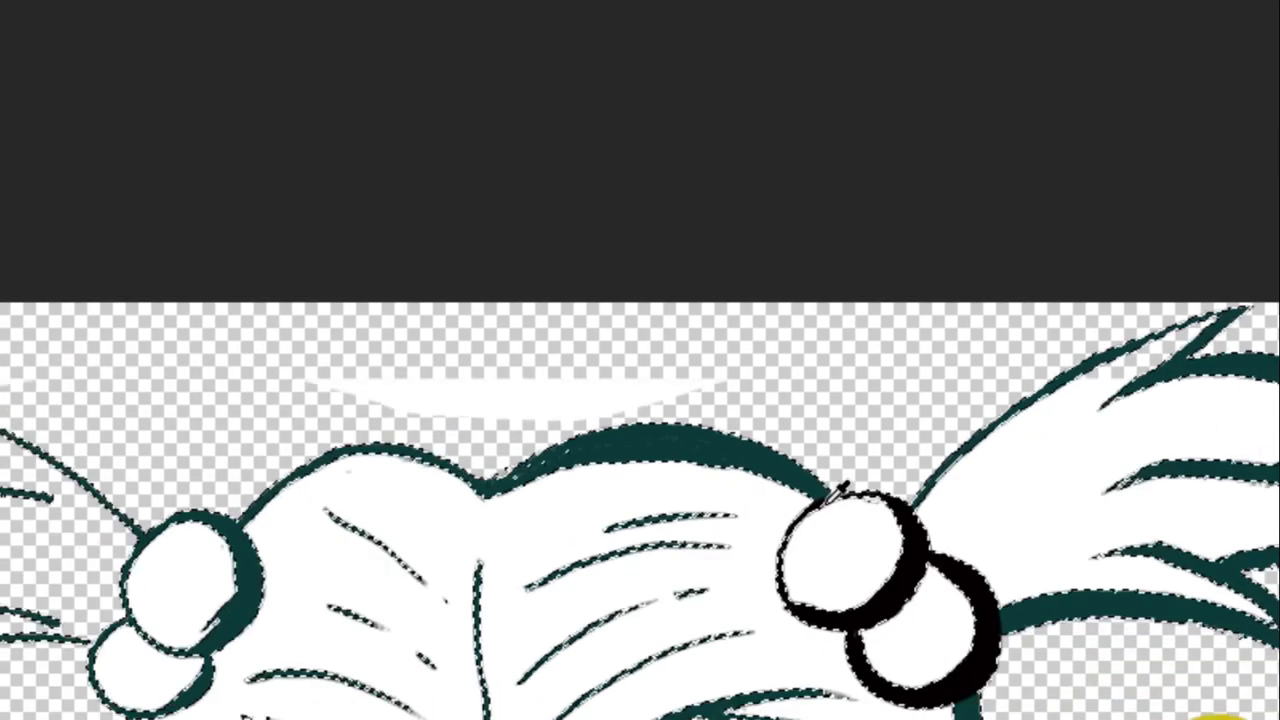
scroll(435, 600, "up", 1)
scroll(445, 605, "down", 2)
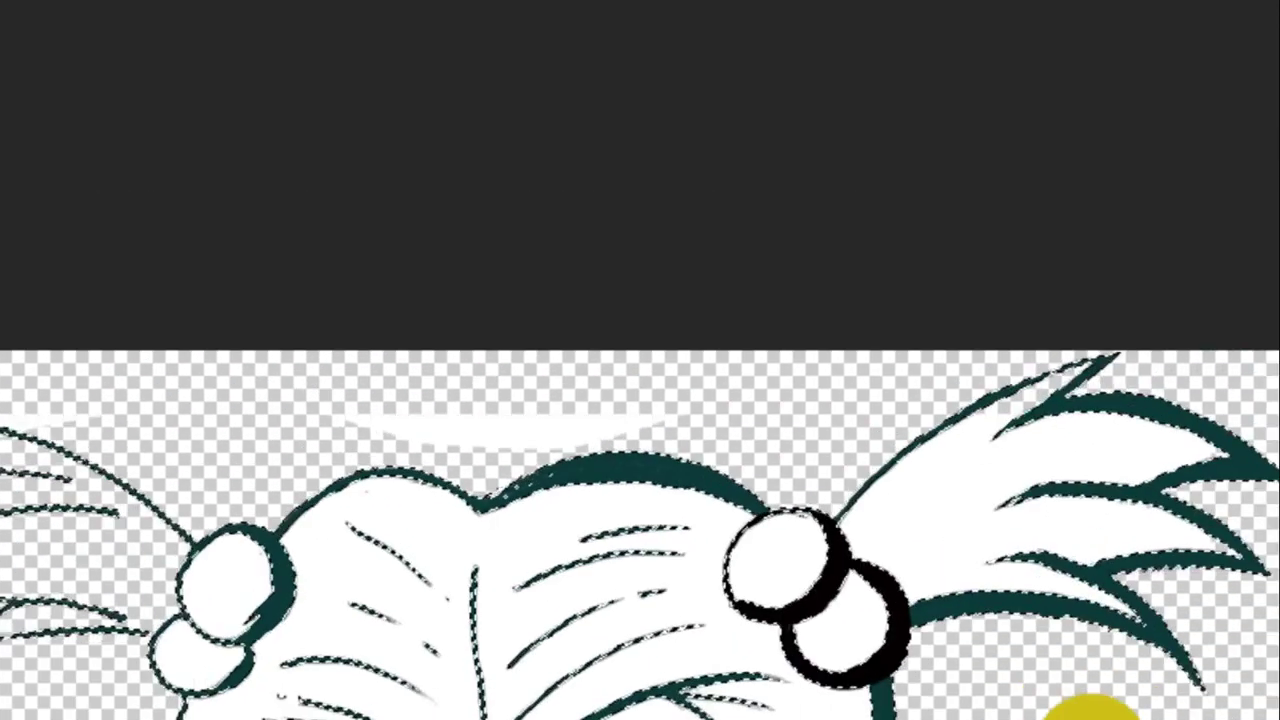
scroll(200, 517, "up", 1)
scroll(200, 517, "up", 1)
scroll(150, 580, "up", 3)
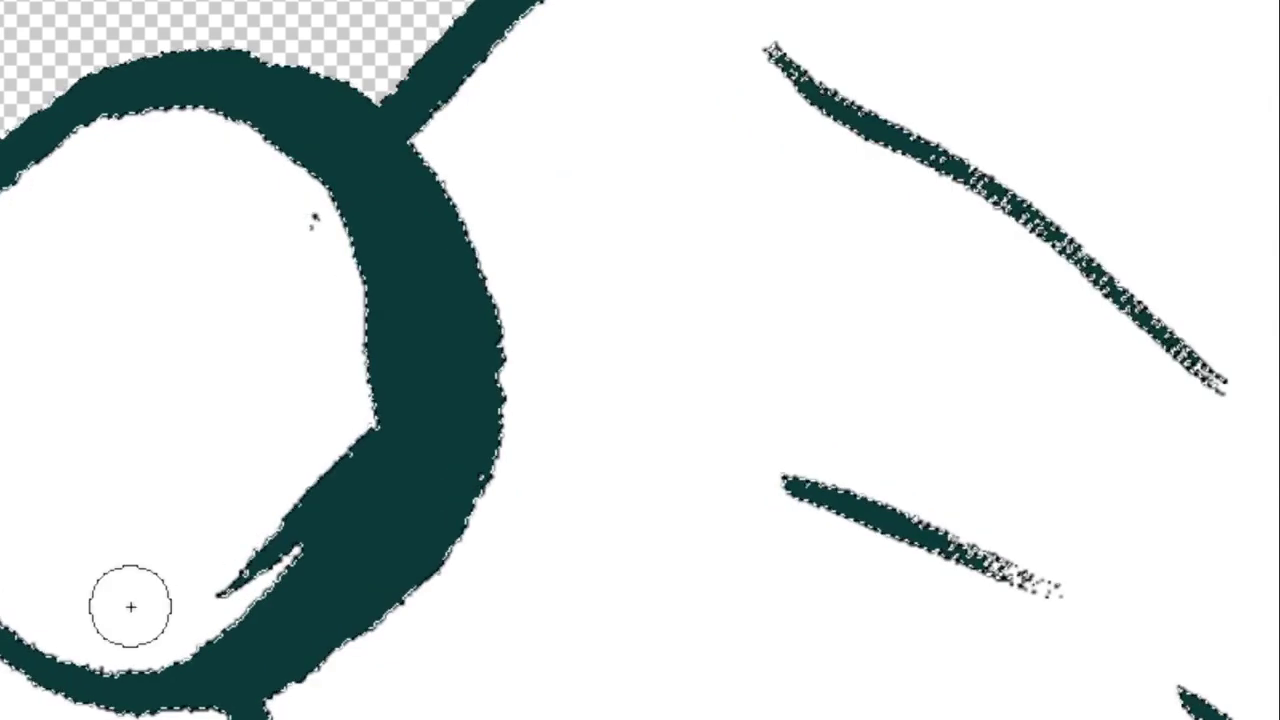
mouse_move(131, 606)
left_mouse_down()
mouse_move(500, 232)
mouse_move(466, 200)
mouse_move(663, 651)
left_mouse_up()
scroll(660, 612, "up", 1)
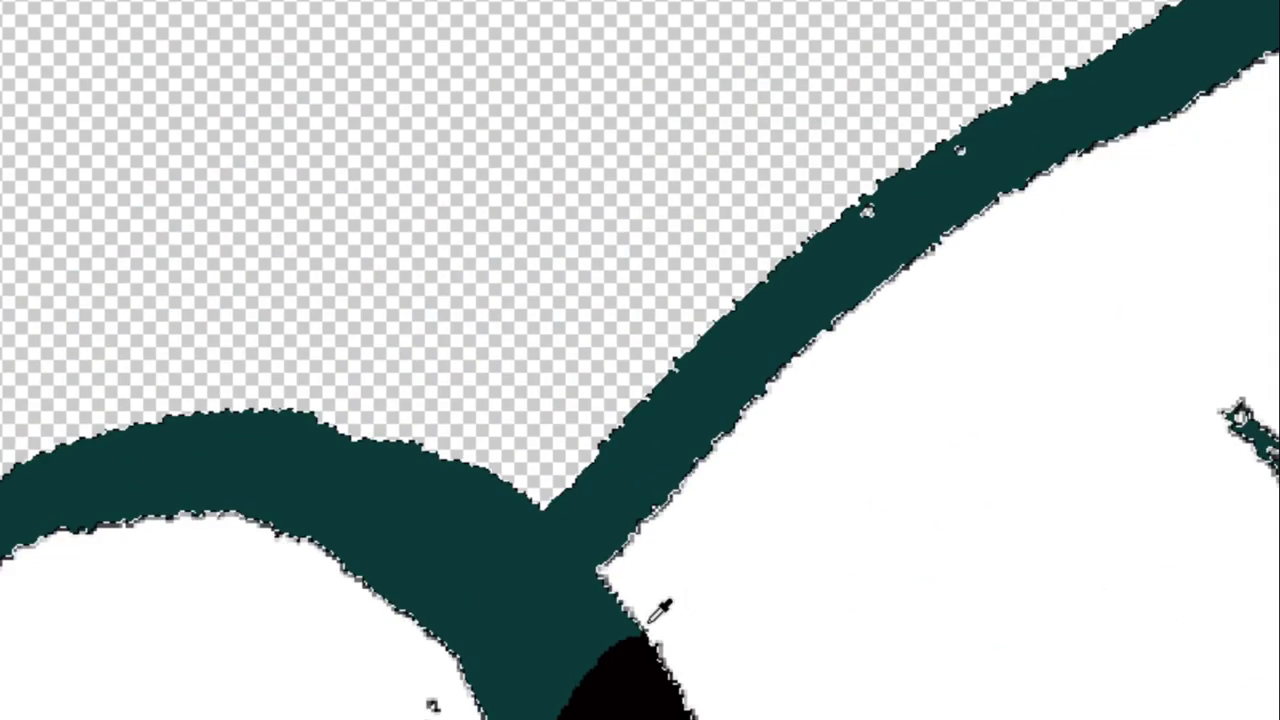
scroll(662, 610, "down", 2)
scroll(672, 608, "up", 2)
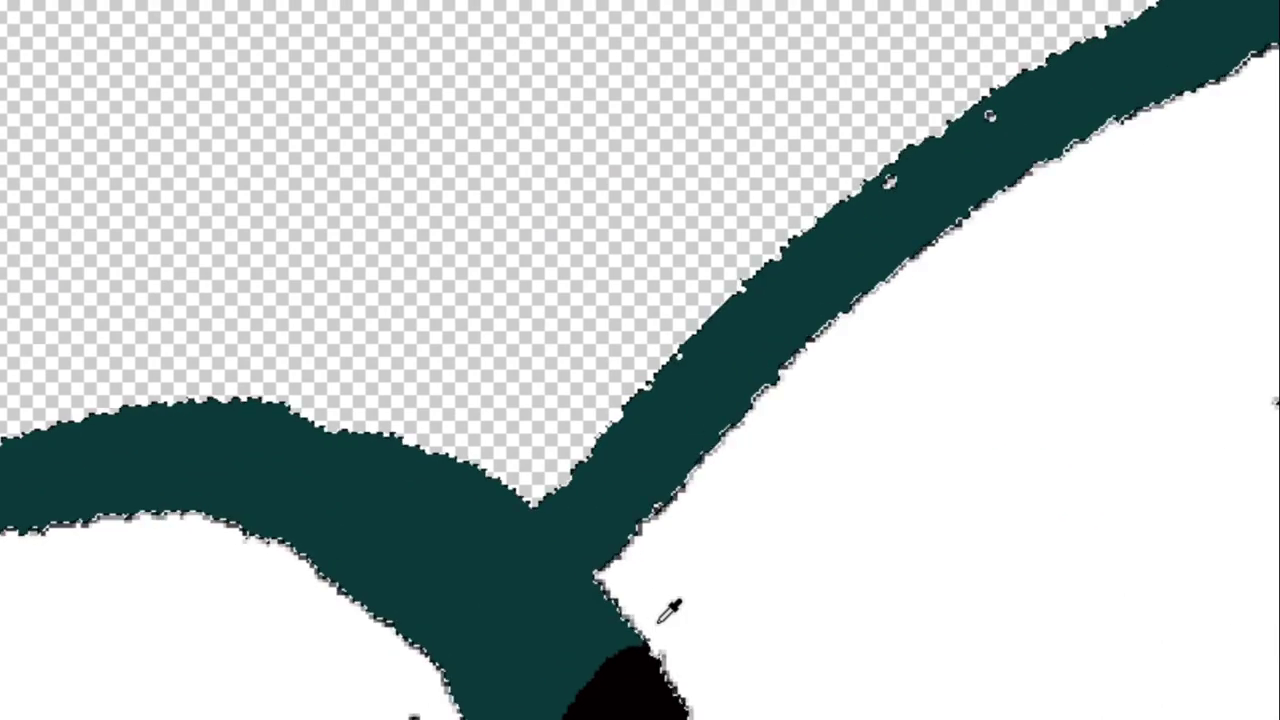
scroll(660, 618, "up", 1)
mouse_move(314, 434)
left_mouse_down()
mouse_move(557, 651)
mouse_move(236, 423)
mouse_move(214, 586)
left_mouse_up()
Paint the bun's teal arc black with a thicker right-side shadow, then zoom out.
scroll(777, 514, "down", 2)
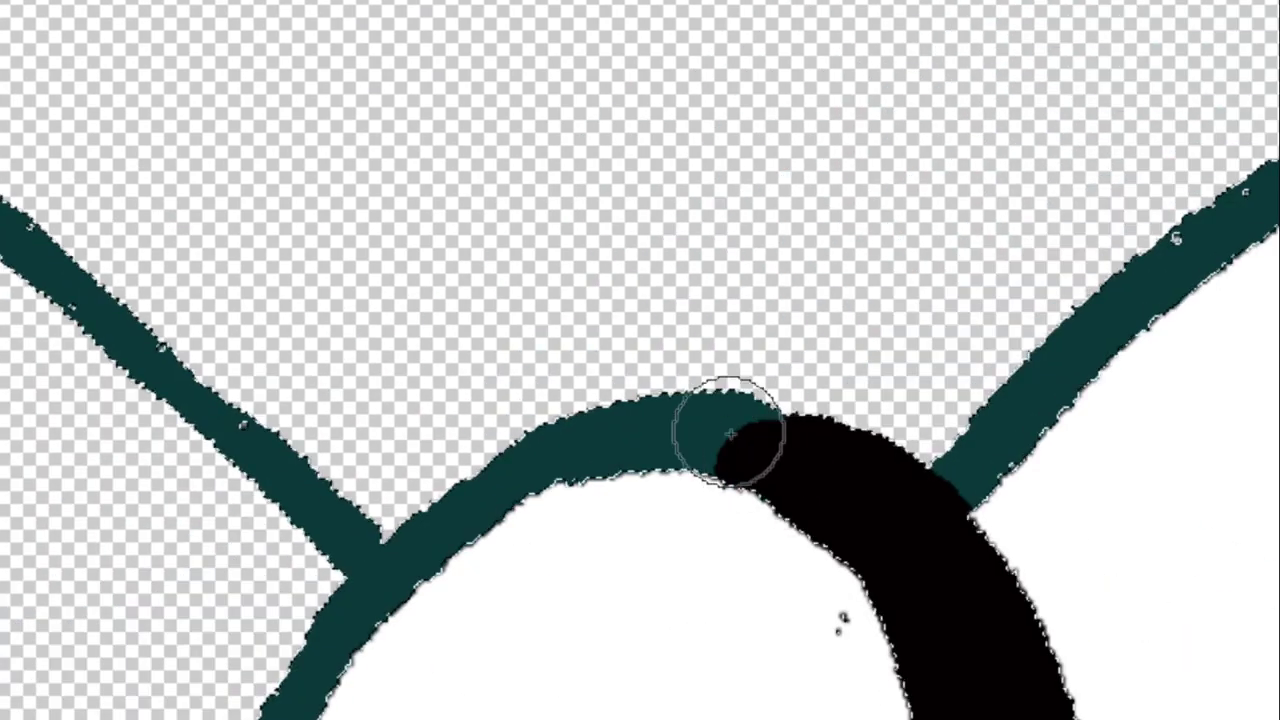
left_click_drag(730, 432, 488, 508)
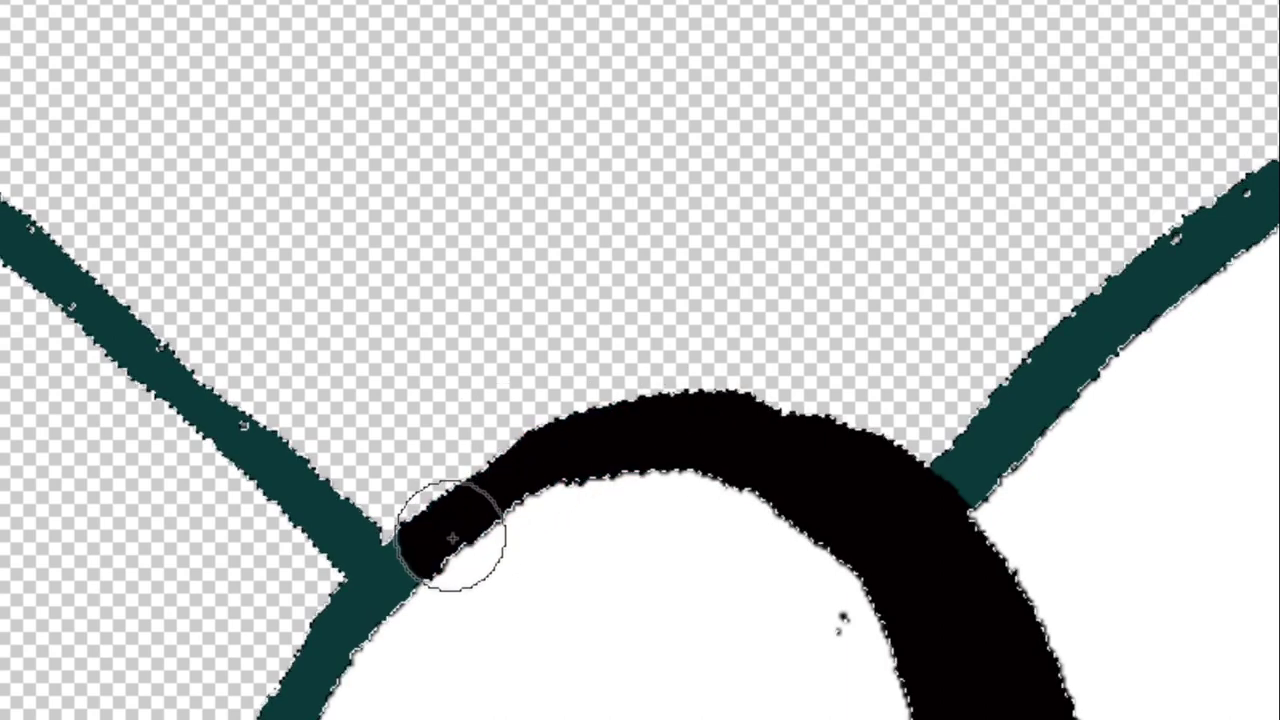
mouse_move(418, 580)
left_mouse_down()
mouse_move(325, 700)
mouse_move(424, 408)
left_mouse_up()
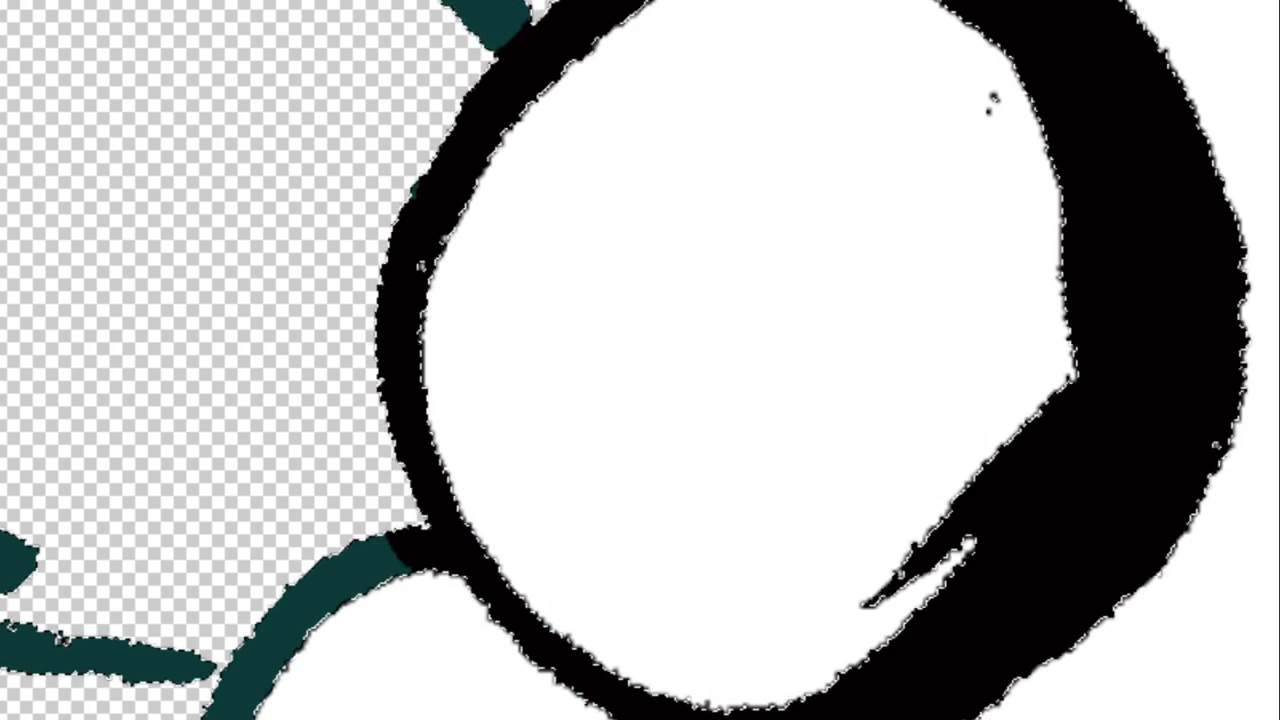
scroll(640, 360, "down", 3)
scroll(640, 360, "up", 6)
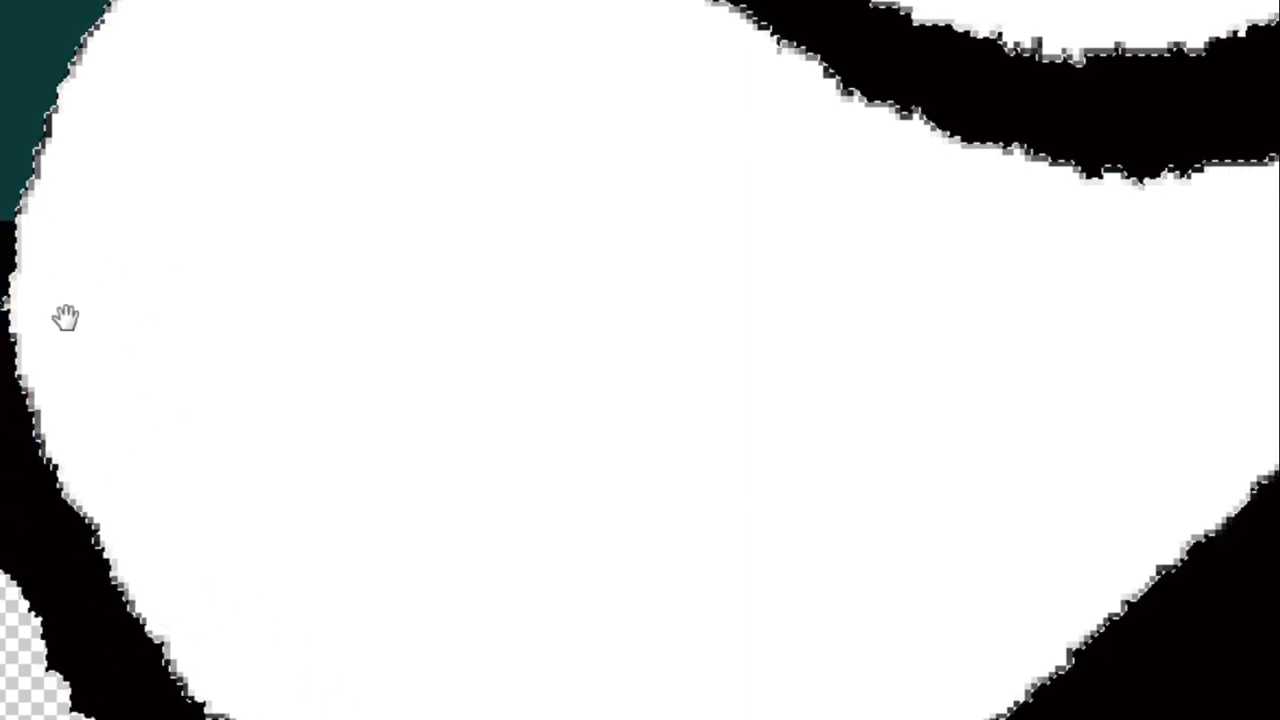
scroll(65, 317, "down", 3)
mouse_move(400, 700)
left_mouse_down()
mouse_move(500, 657)
mouse_move(697, 477)
left_mouse_up()
scroll(697, 477, "up", 2)
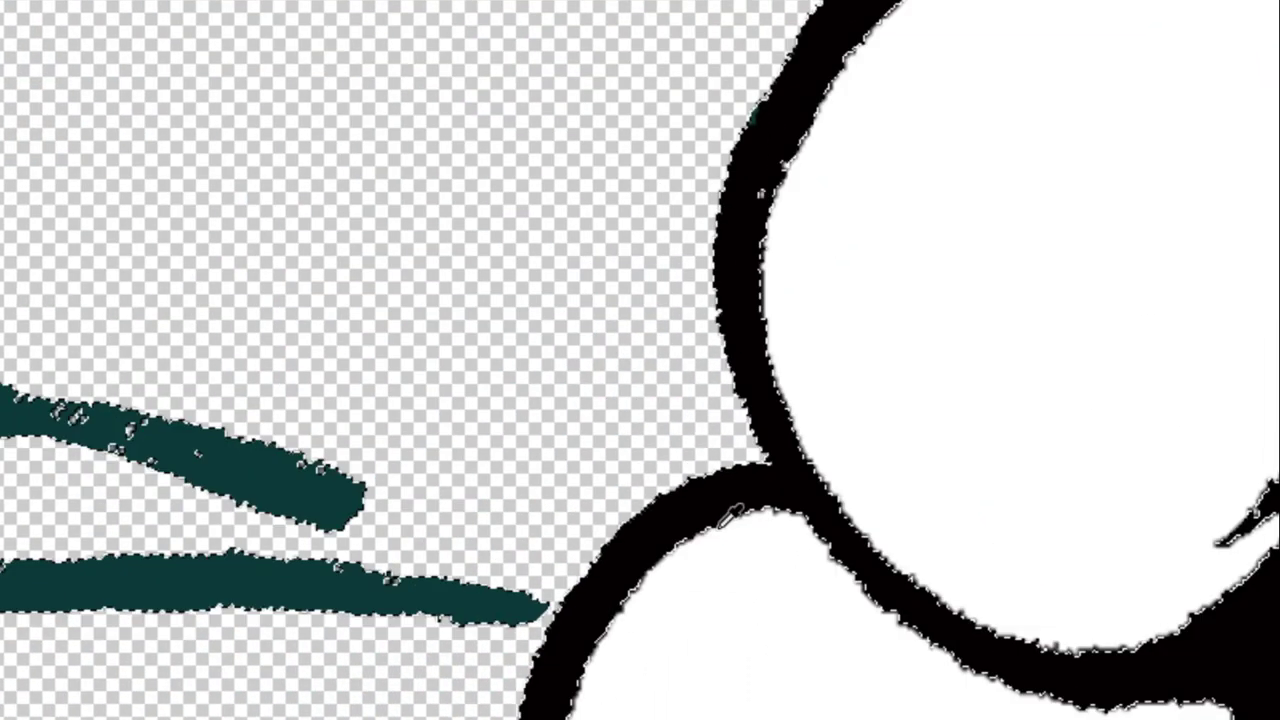
scroll(731, 514, "down", 2)
scroll(674, 523, "down", 3)
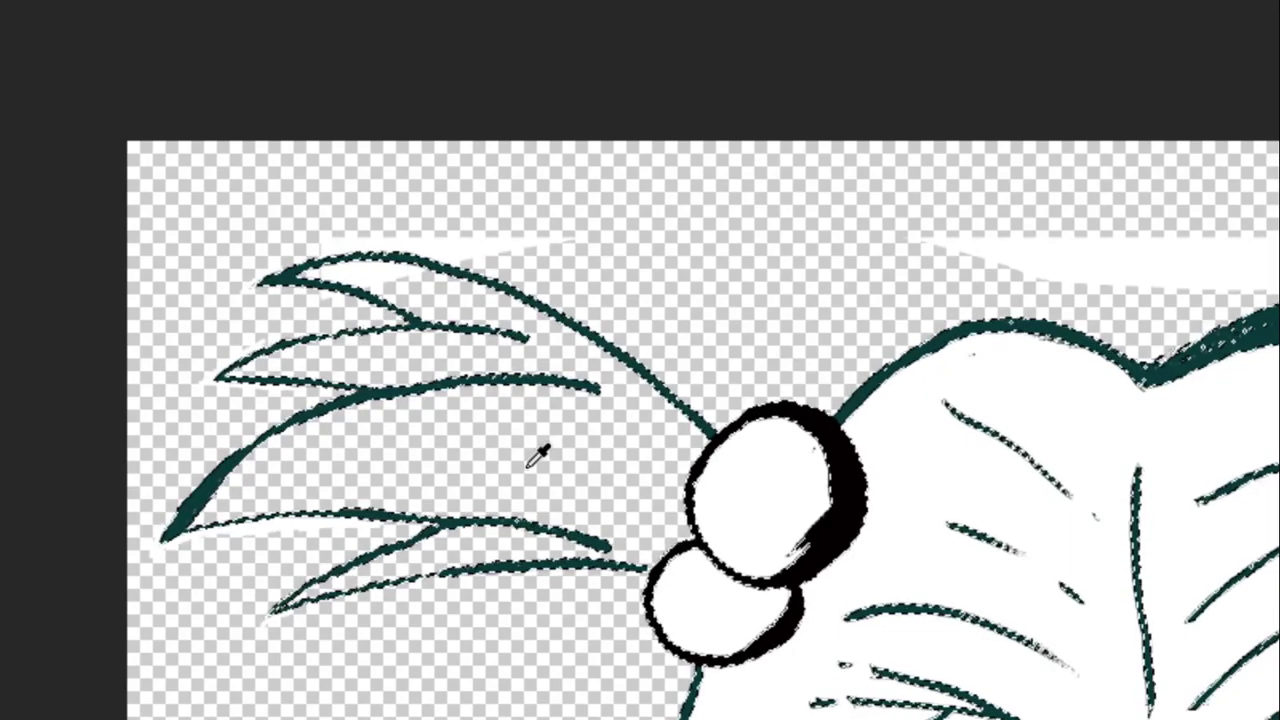
Zoom into the chest and blacken the lower diagonal jacket line and zigzag to its corner.
scroll(534, 451, "down", 3)
scroll(413, 363, "down", 2)
scroll(760, 560, "up", 2)
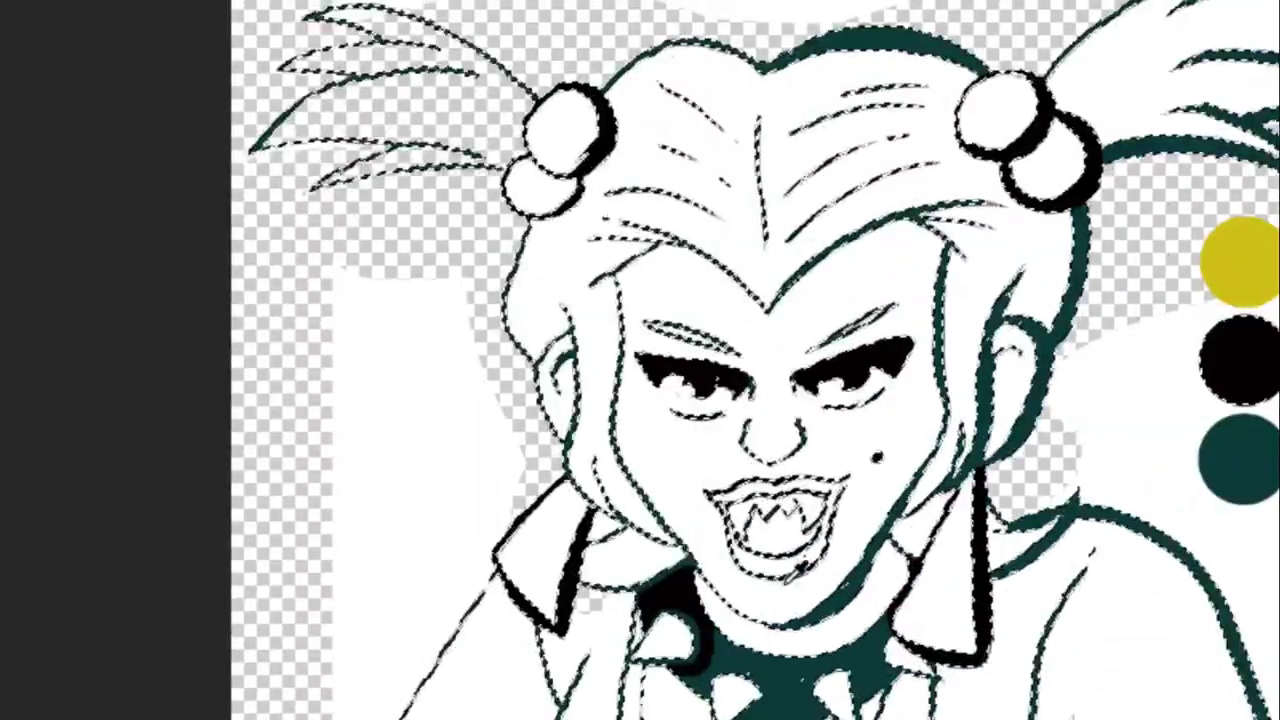
scroll(760, 560, "up", 3)
scroll(760, 560, "up", 1)
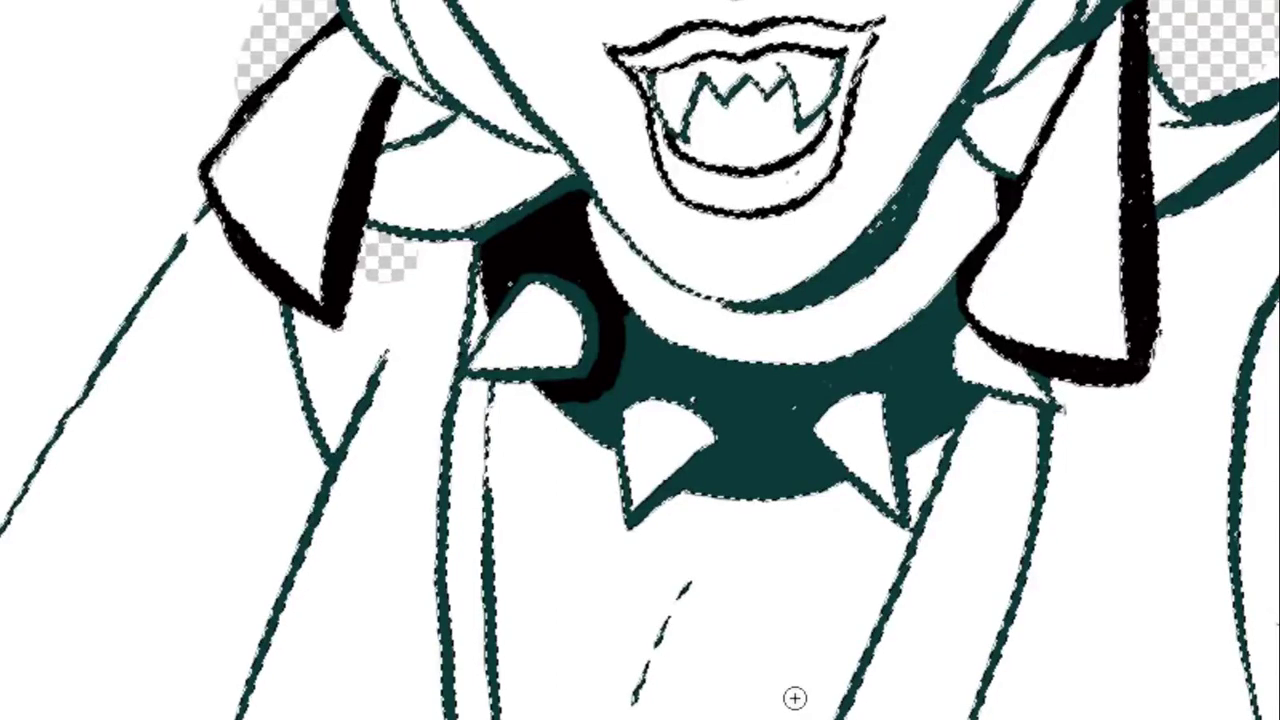
left_click_drag(794, 694, 811, 471)
scroll(395, 692, "up", 3)
left_click_drag(395, 692, 186, 705)
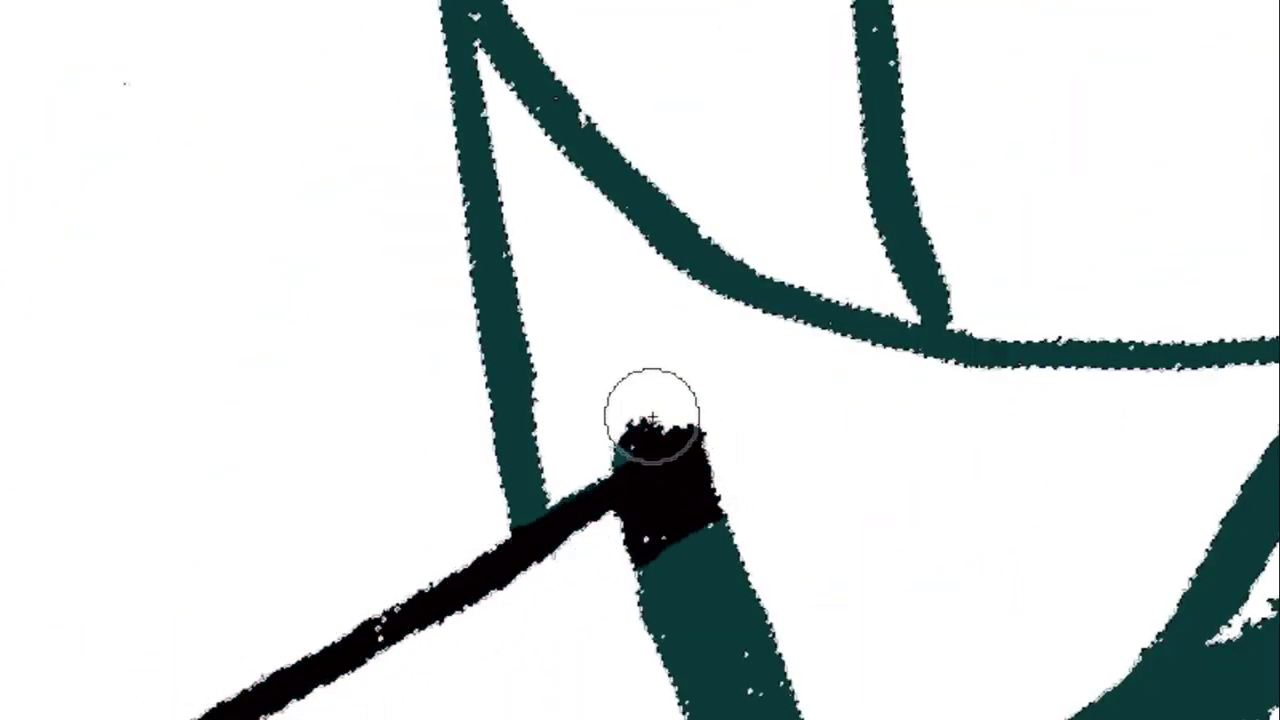
left_click_drag(665, 585, 768, 690)
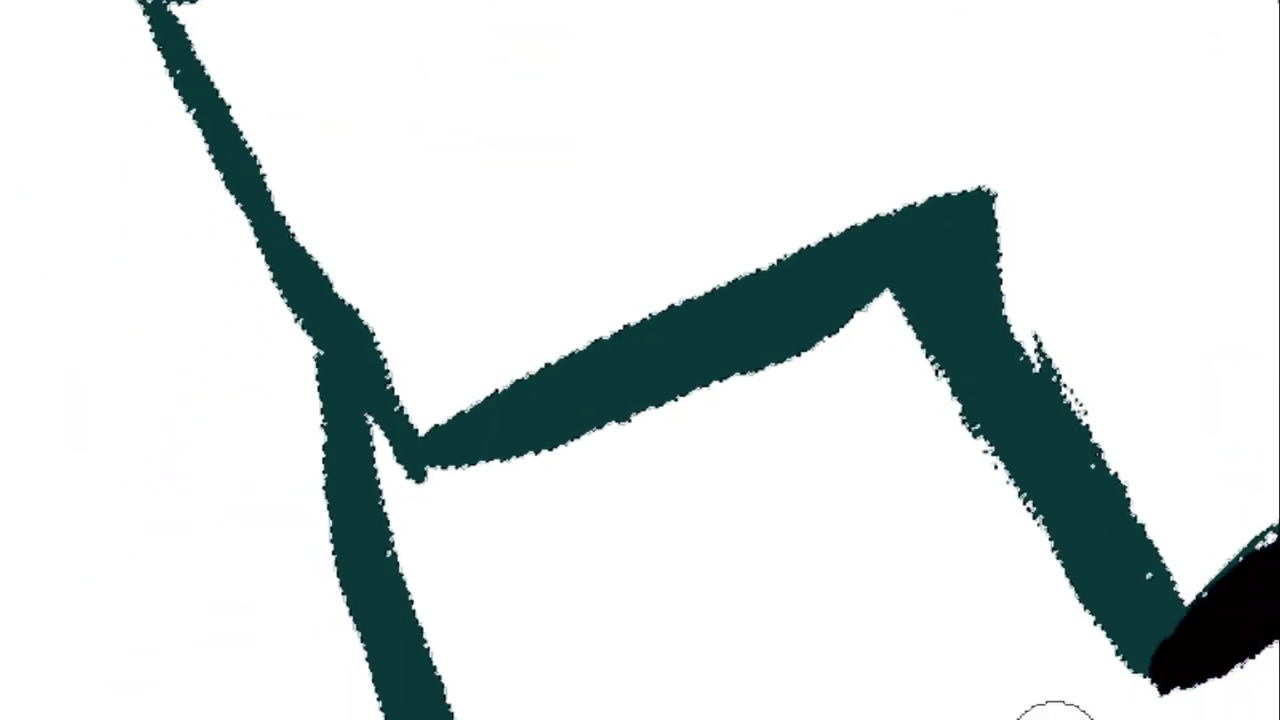
left_click_drag(1150, 590, 953, 297)
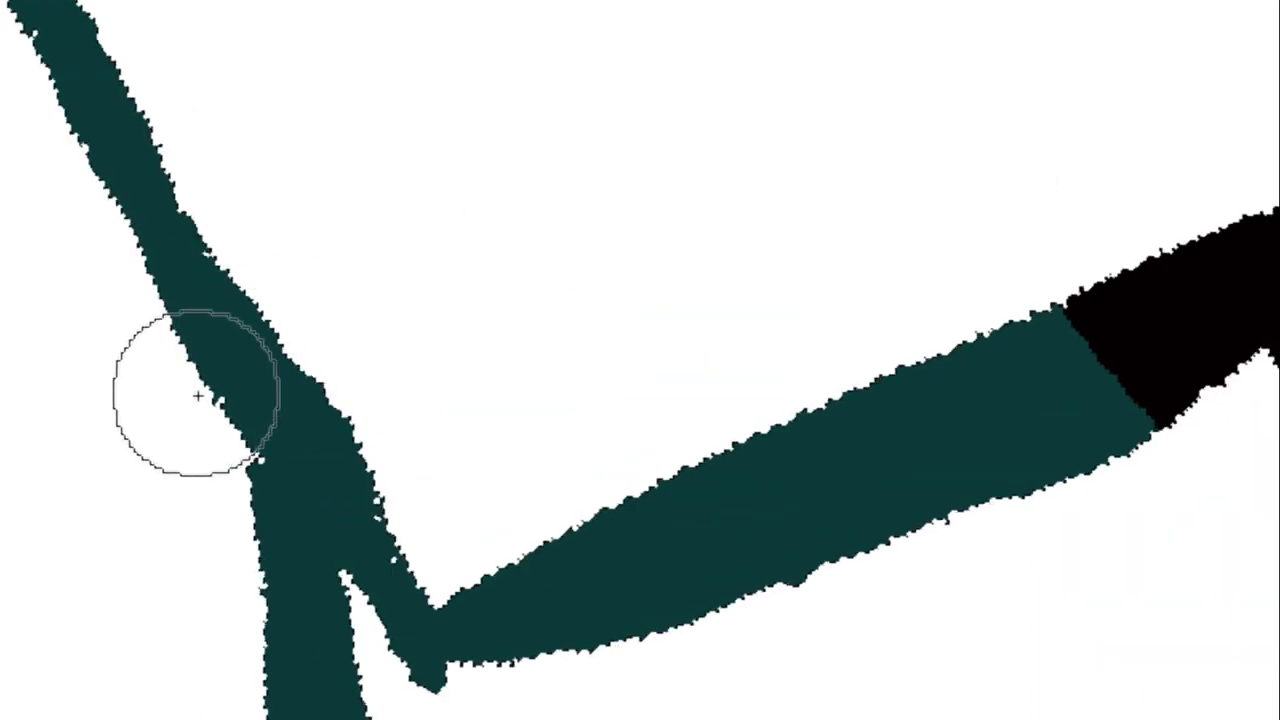
Recolour the left teal jacket line black down to its junction.
mouse_move(194, 394)
left_mouse_down()
mouse_move(294, 334)
mouse_move(350, 455)
mouse_move(508, 691)
left_mouse_up()
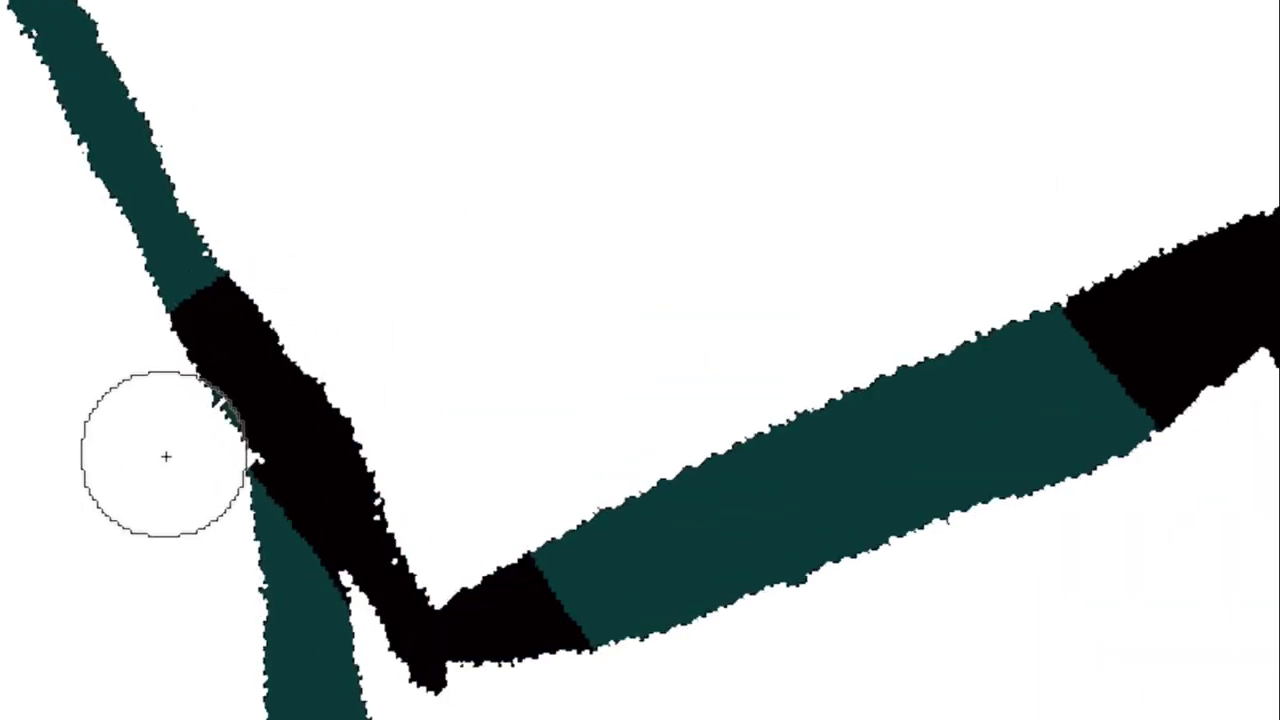
left_click_drag(243, 314, 503, 690)
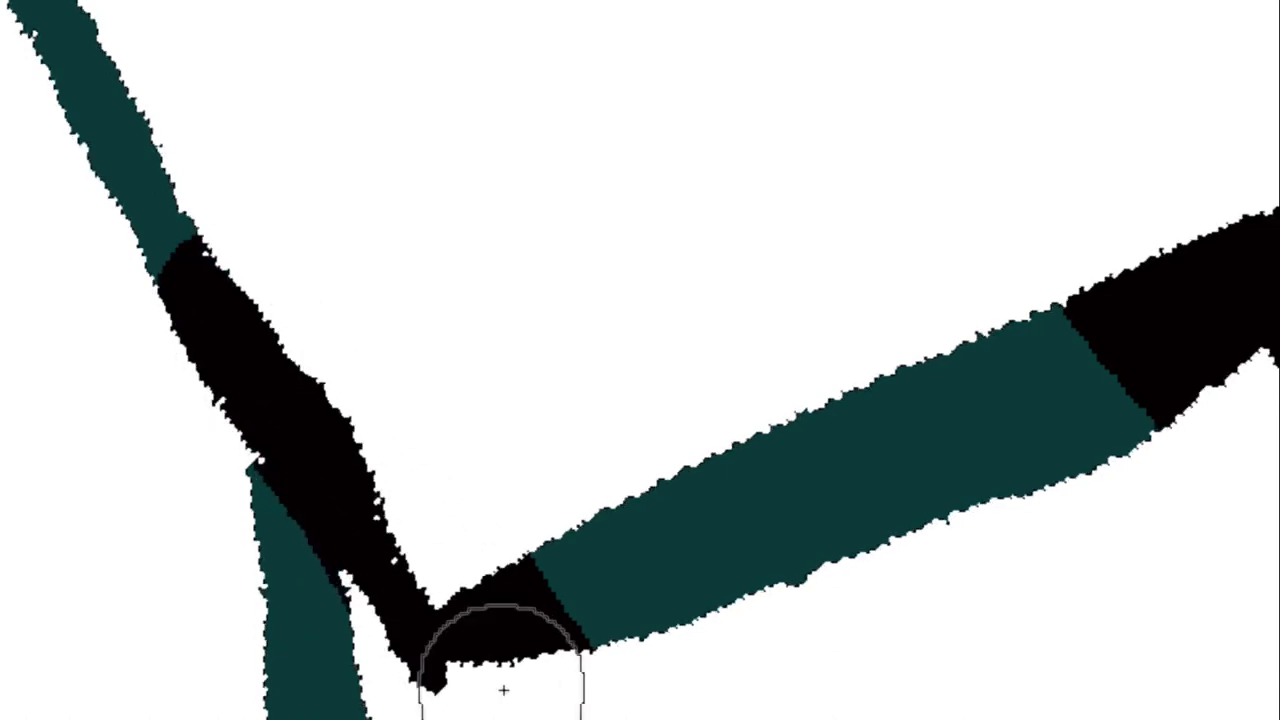
scroll(226, 470, "up", 3)
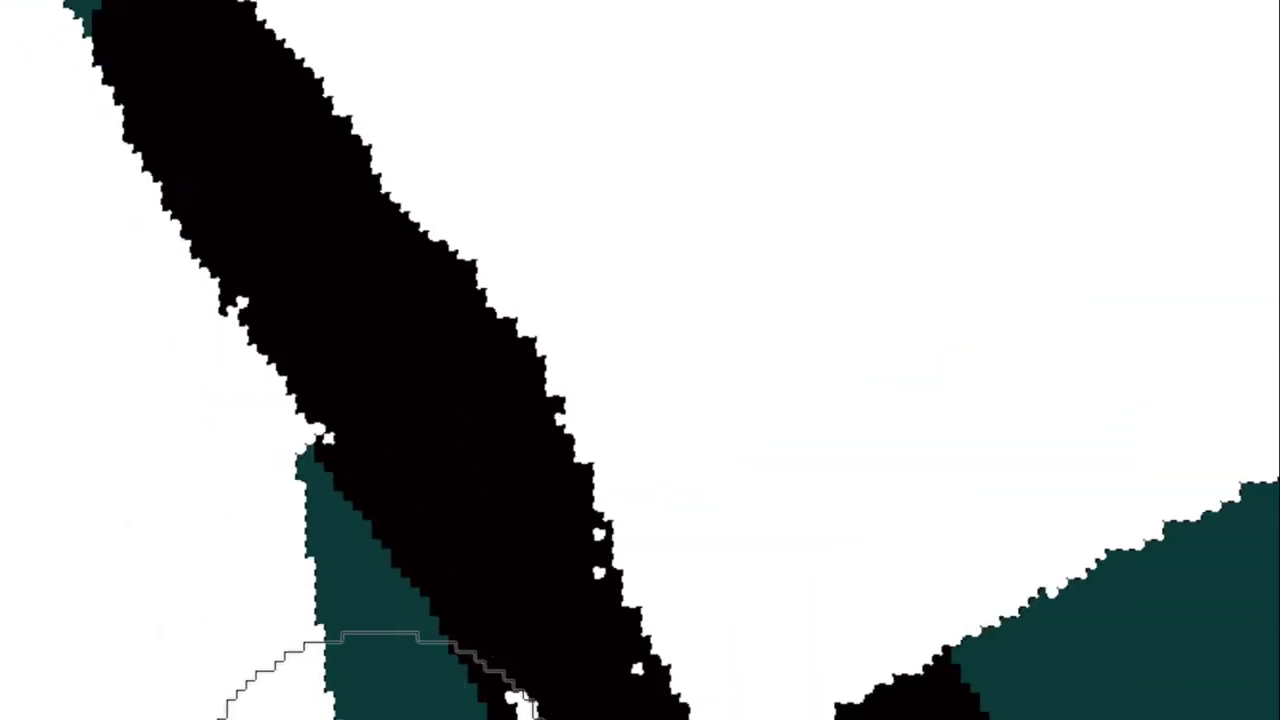
key("ctrl+z")
key("ctrl+y")
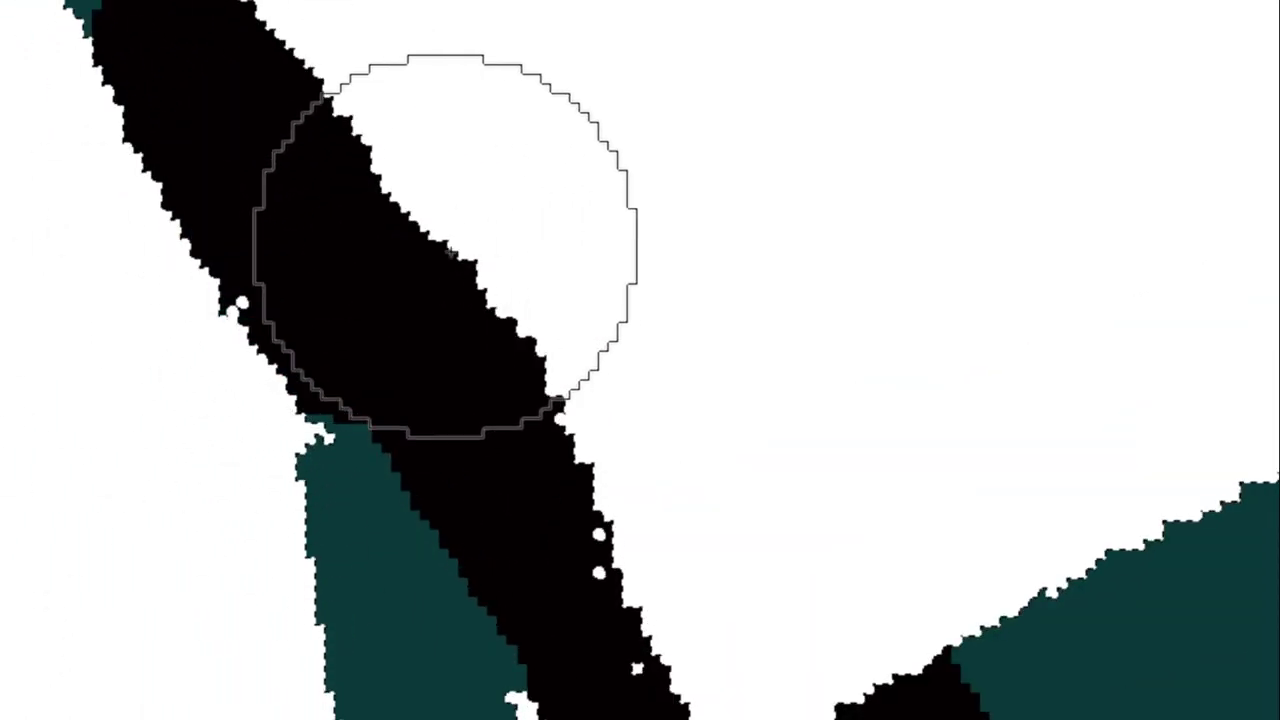
left_click_drag(462, 300, 720, 715)
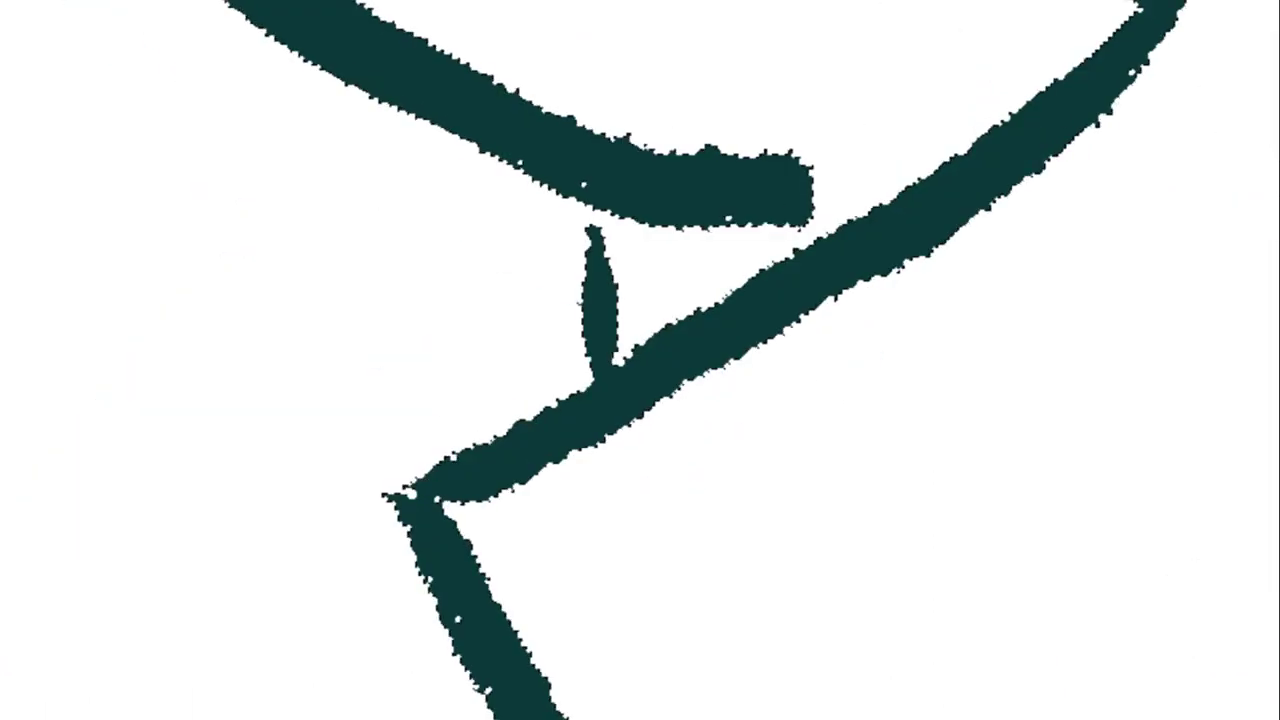
left_click_drag(500, 700, 517, 487)
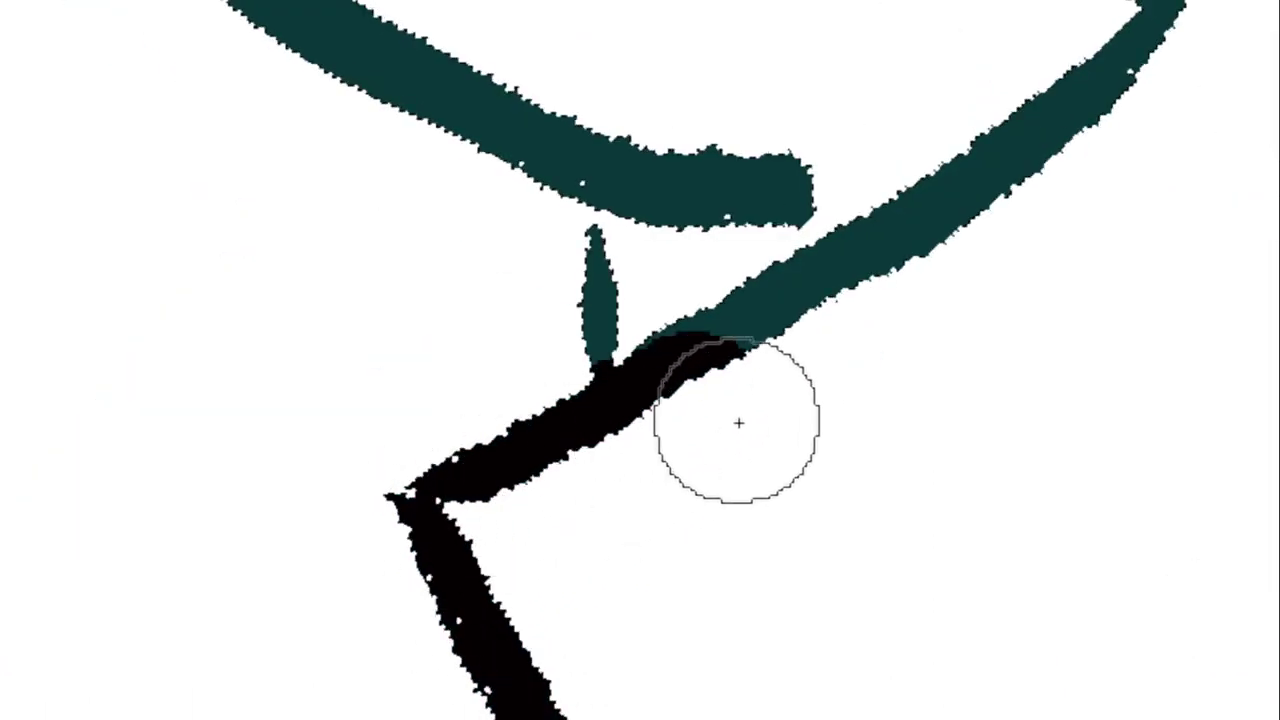
Paint the next small teal jacket line and its corner black.
scroll(613, 303, "up", 1)
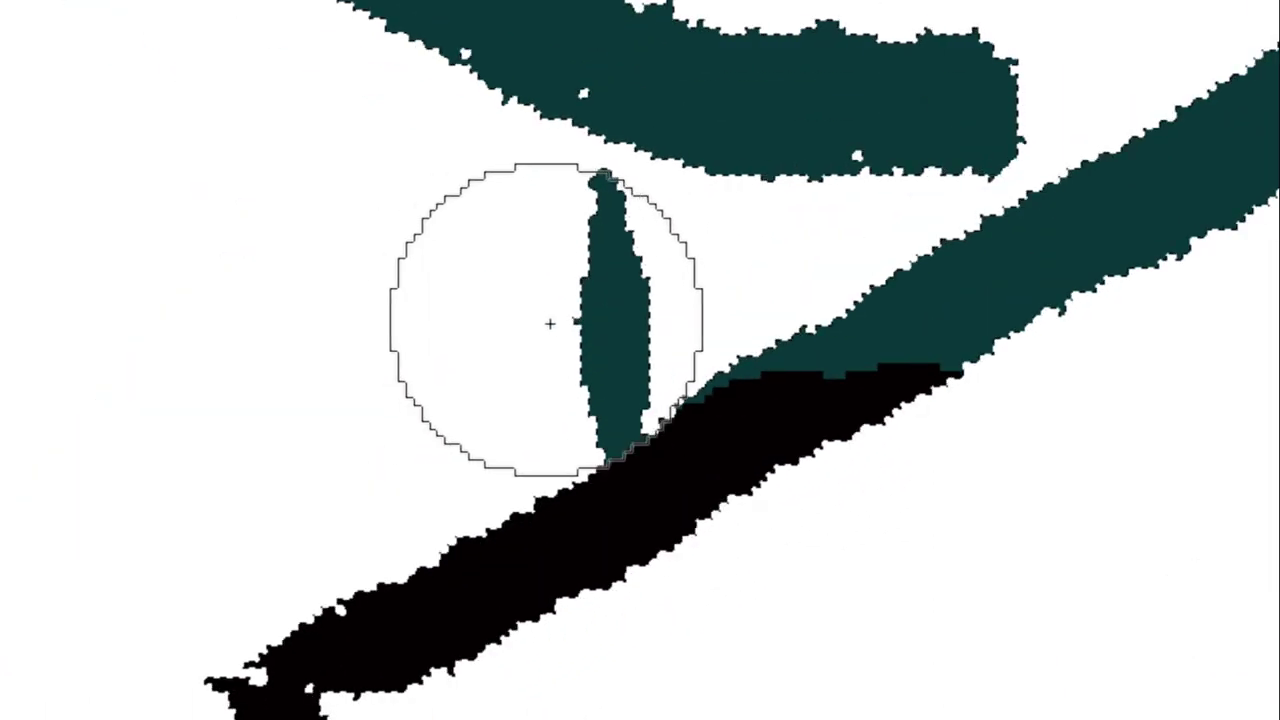
scroll(660, 225, "down", 2)
left_click_drag(300, 700, 560, 625)
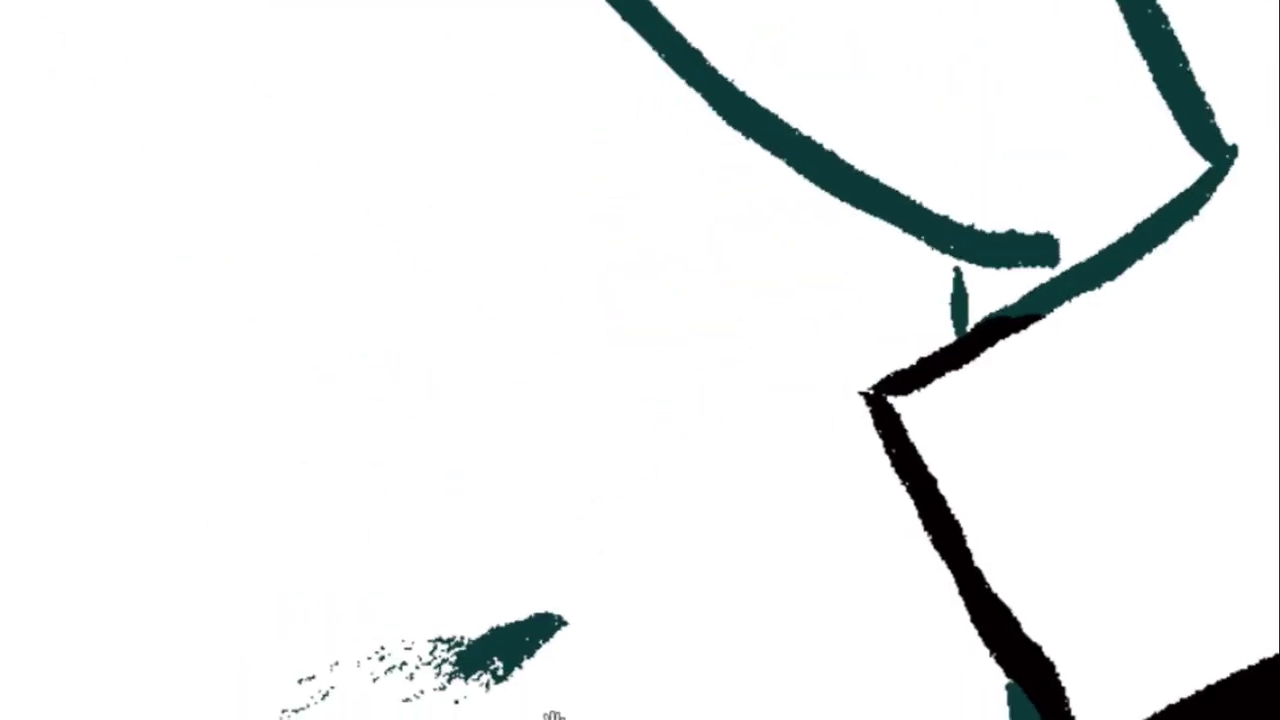
left_click_drag(323, 688, 700, 686)
scroll(771, 586, "up", 2)
scroll(666, 686, "up", 1)
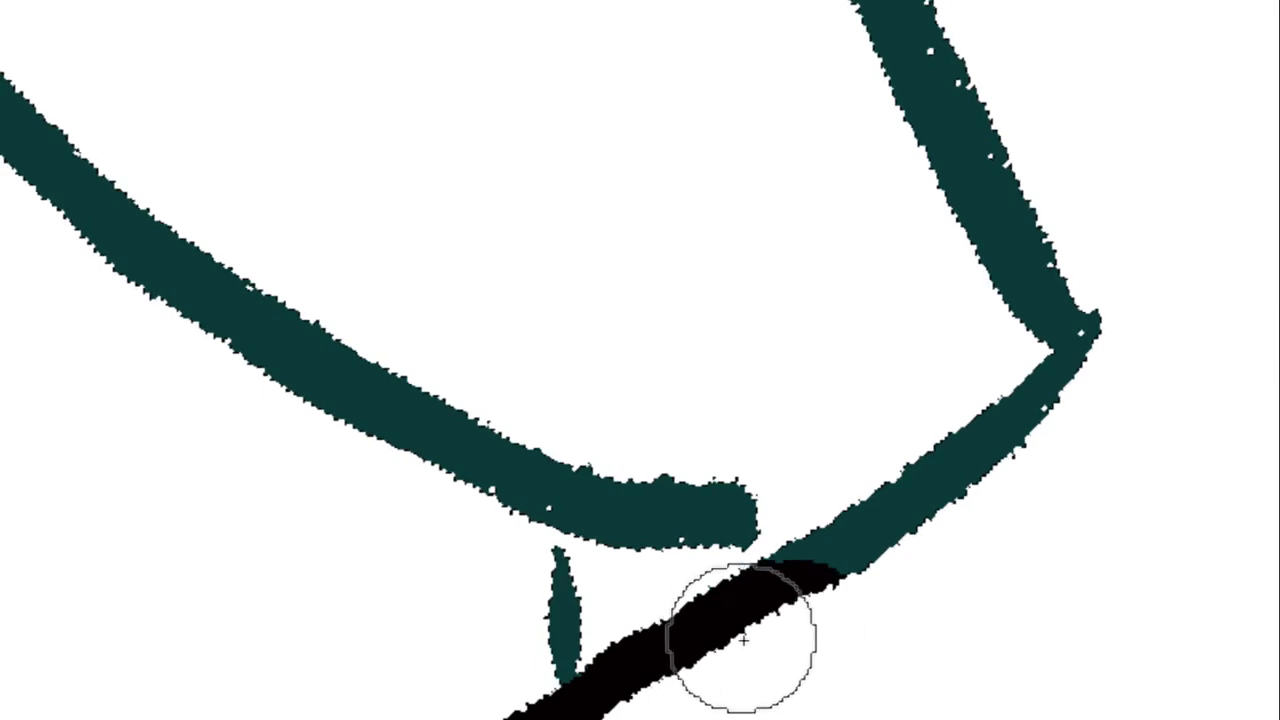
left_click_drag(833, 602, 1049, 329)
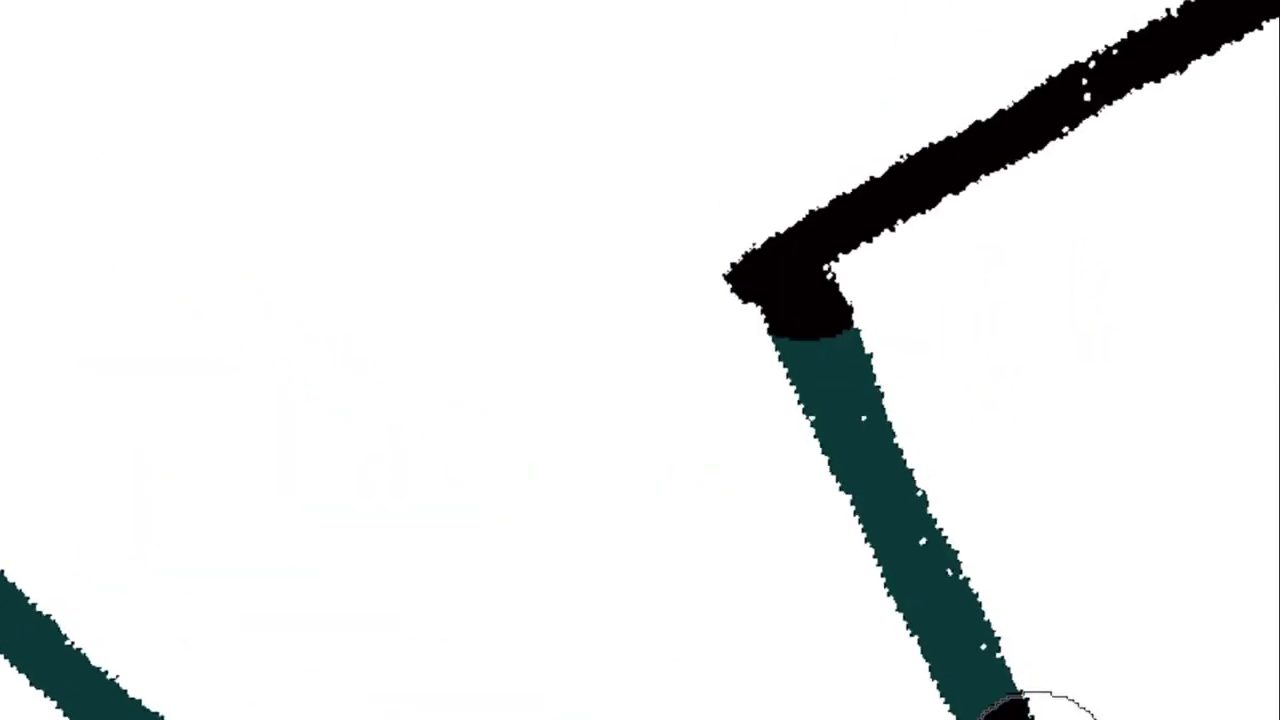
left_click_drag(1029, 708, 848, 307)
scroll(847, 307, "down", 3)
scroll(1071, 571, "down", 3)
Fill a black shadow triangle and a thick black band across the teal strip by the collar.
scroll(1071, 571, "down", 2)
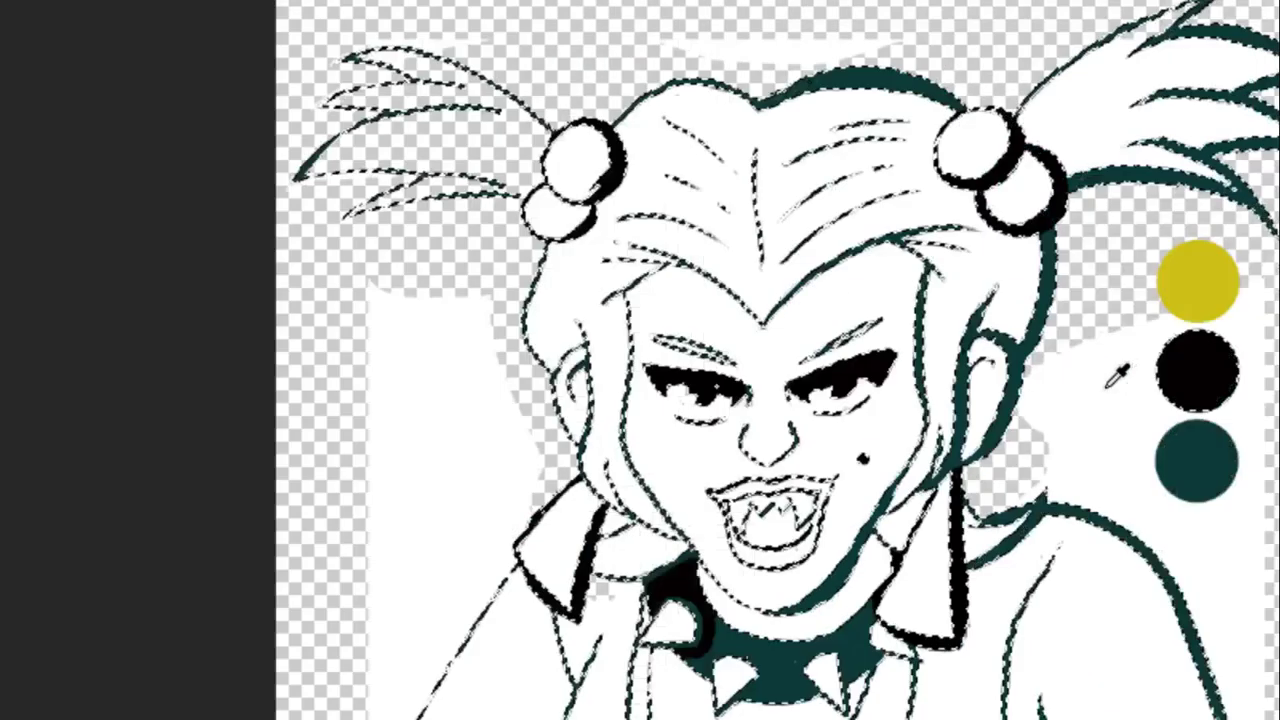
scroll(940, 612, "down", 1)
scroll(940, 612, "up", 2)
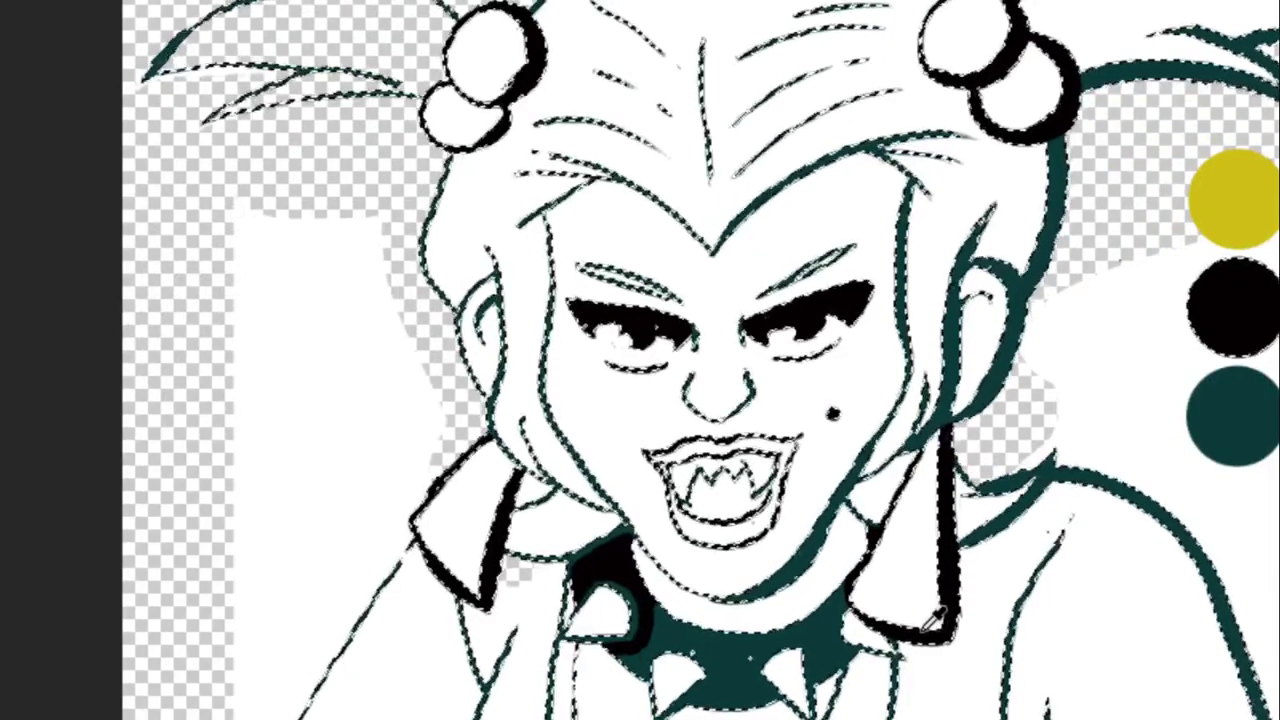
scroll(412, 432, "up", 1)
scroll(862, 480, "up", 3)
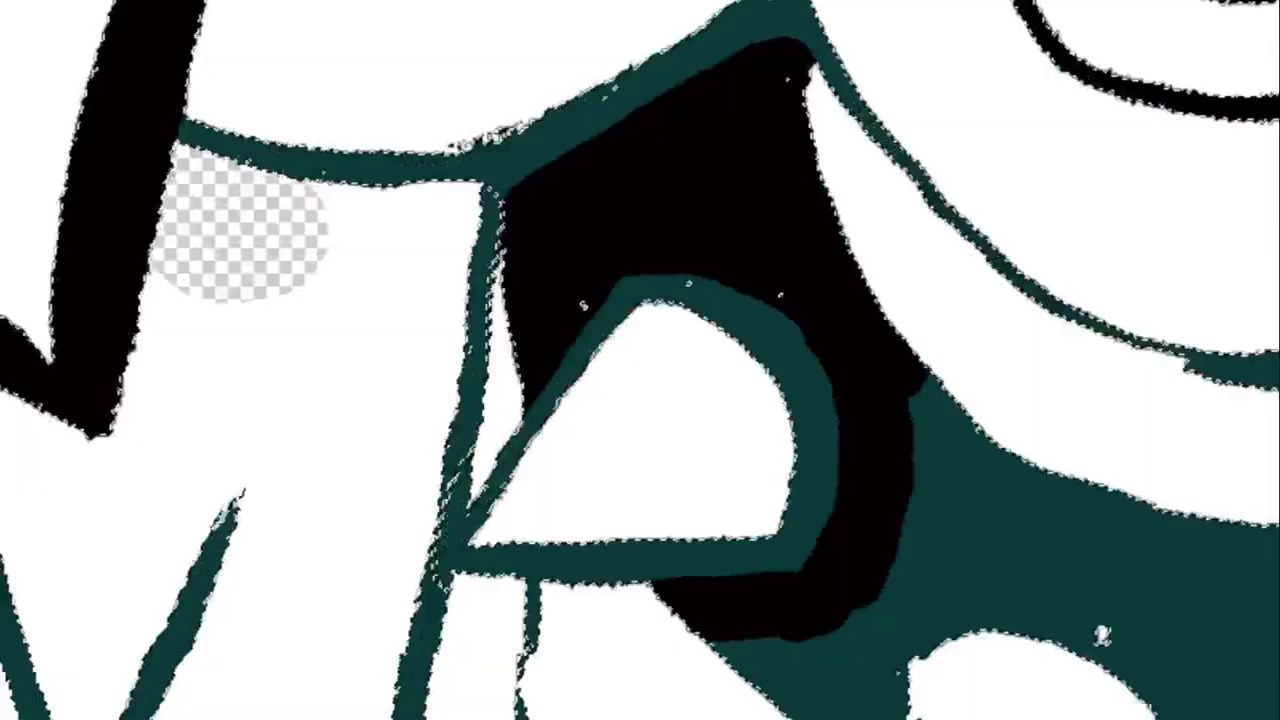
scroll(862, 480, "up", 3)
scroll(862, 480, "down", 3)
scroll(814, 617, "down", 2)
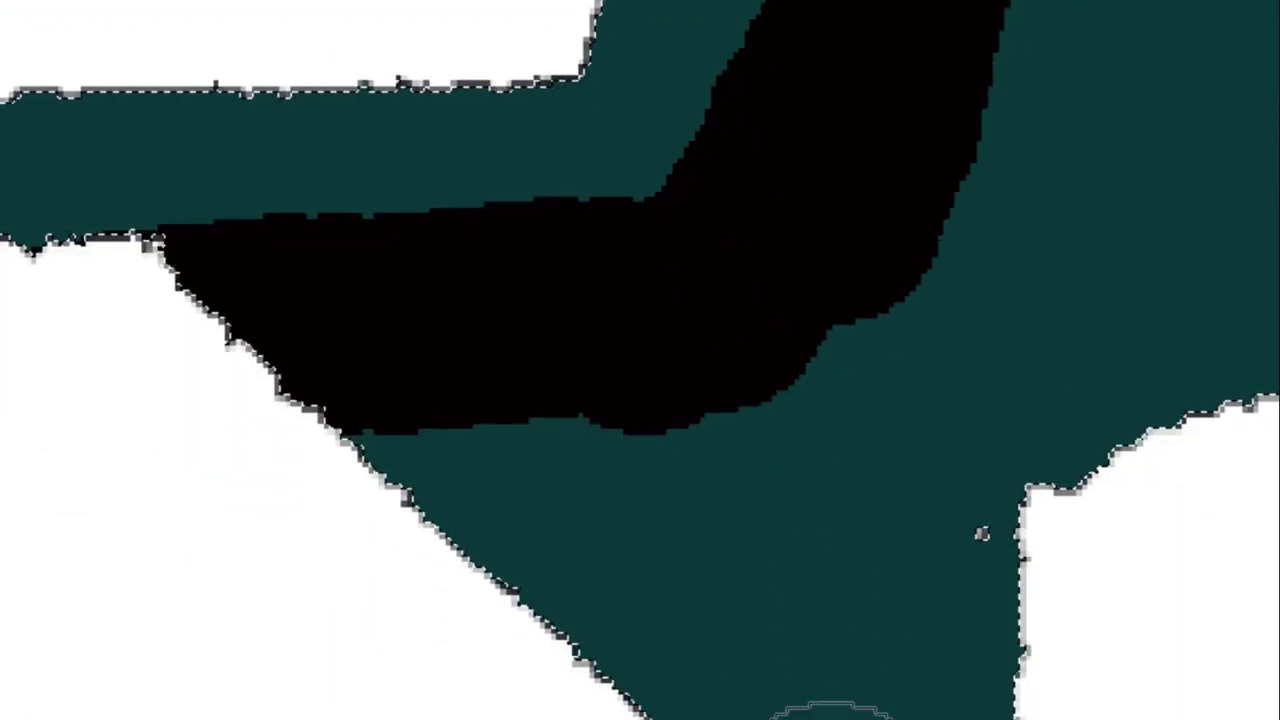
left_click_drag(820, 715, 635, 434)
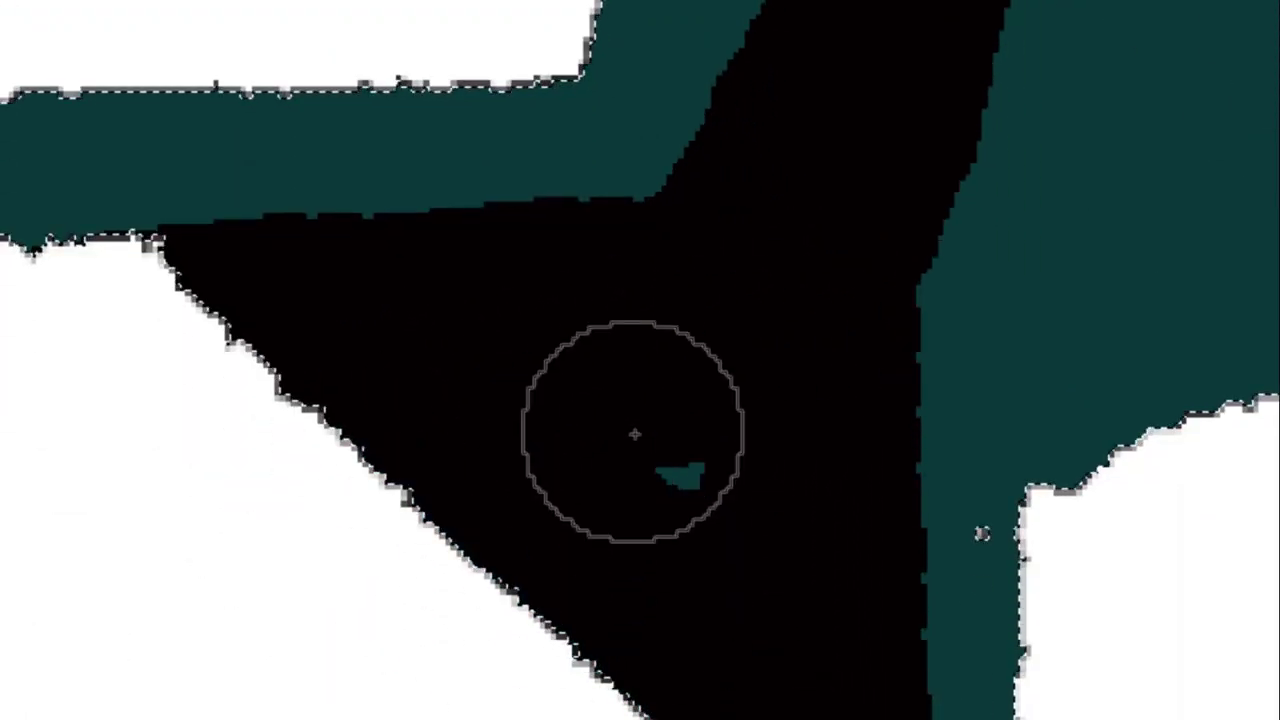
mouse_move(880, 373)
left_mouse_down()
mouse_move(343, 655)
mouse_move(260, 667)
left_mouse_up()
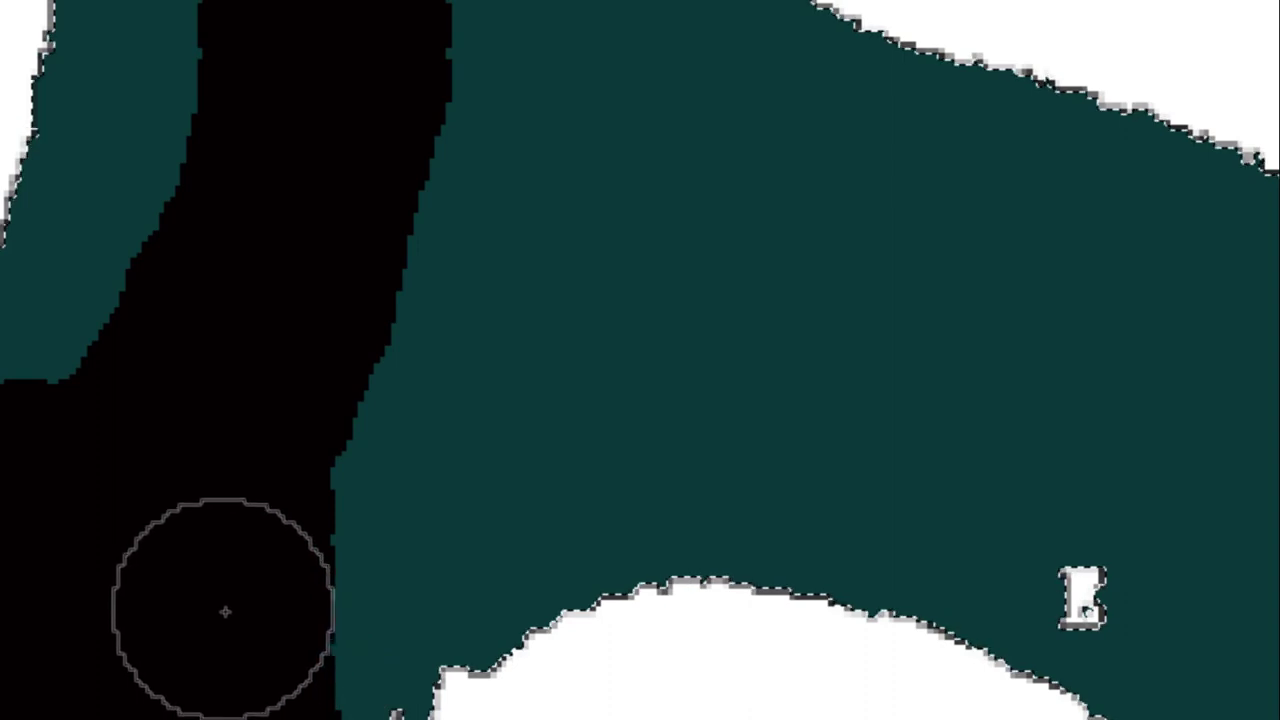
left_click_drag(225, 611, 1275, 650)
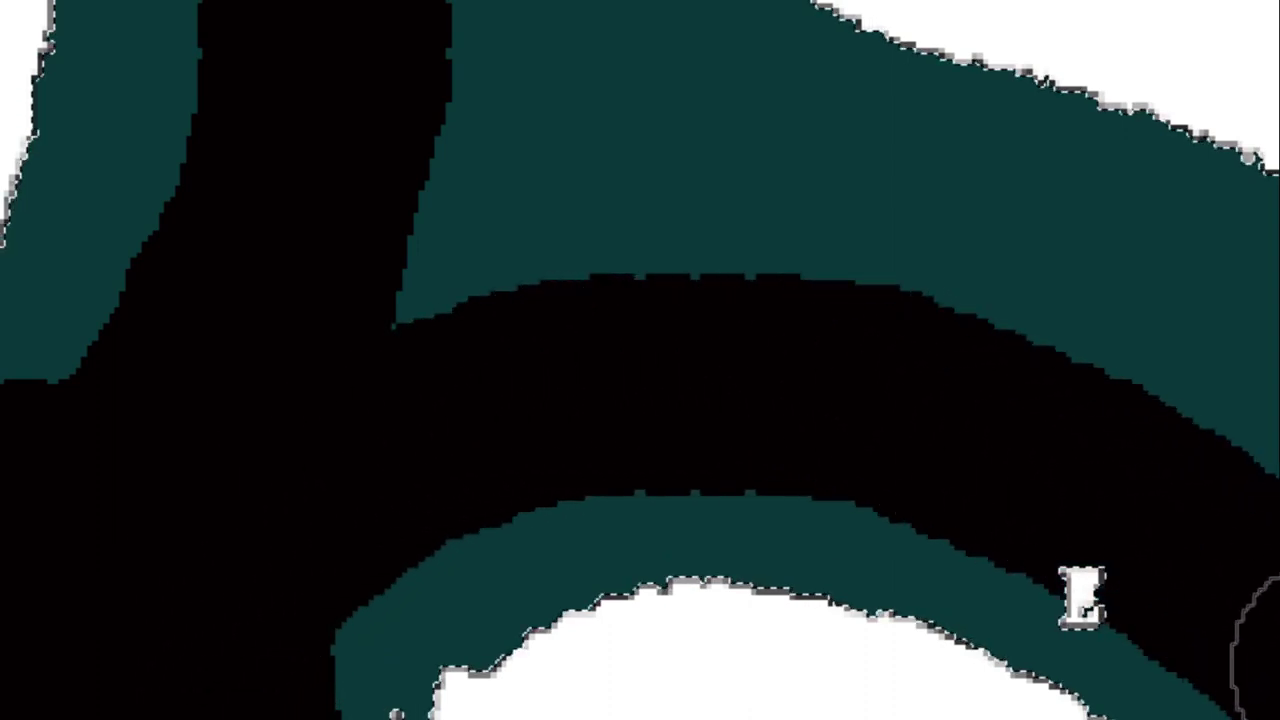
left_click_drag(1230, 480, 201, 634)
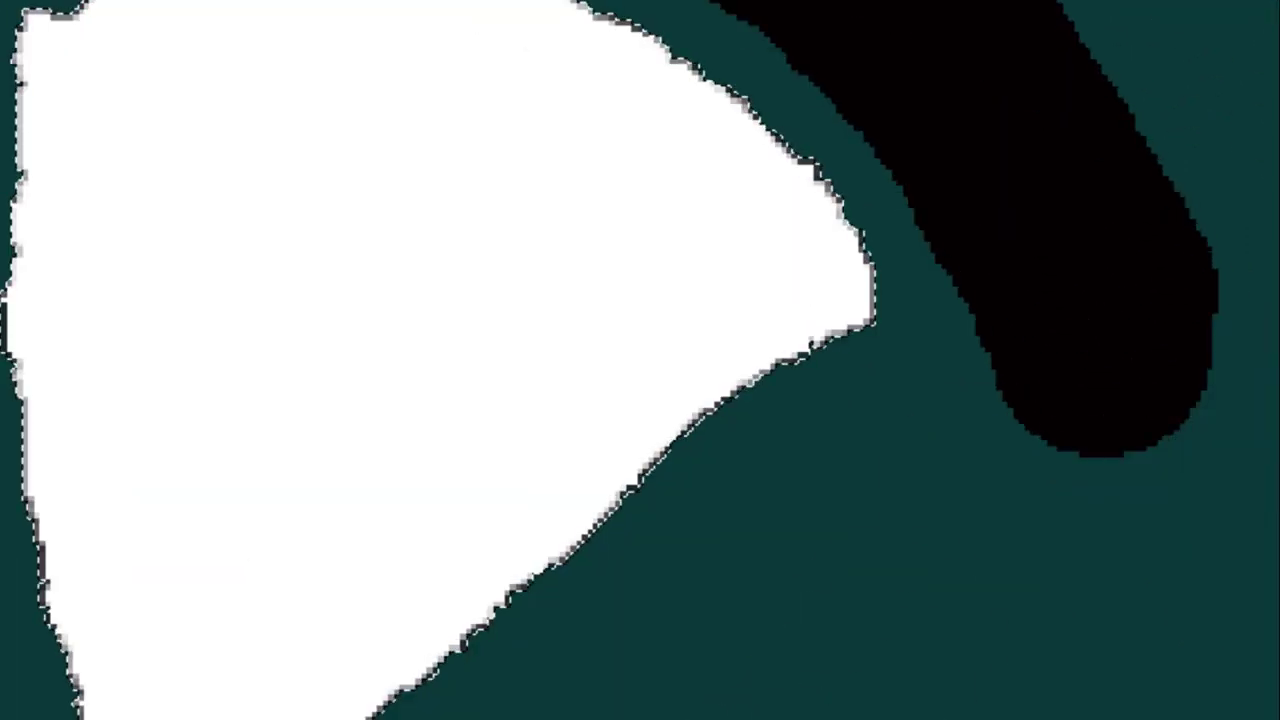
mouse_move(760, 715)
left_mouse_down()
mouse_move(1050, 410)
mouse_move(793, 457)
left_mouse_up()
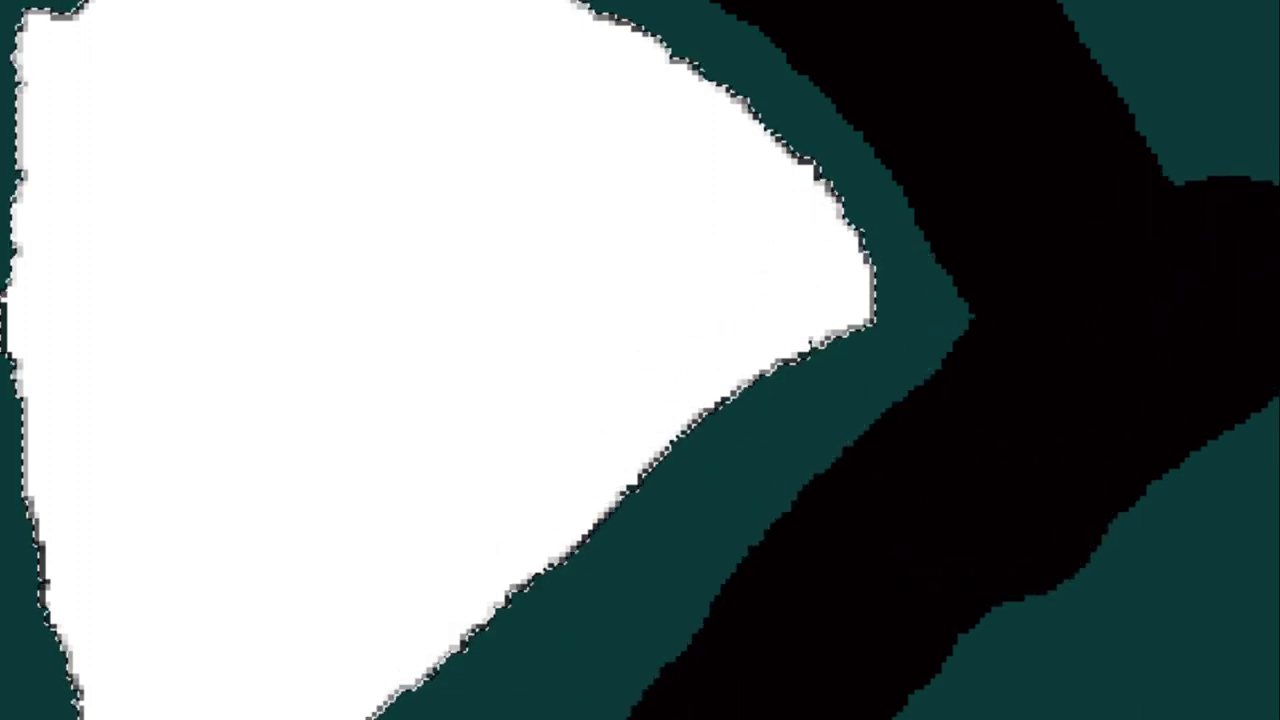
Sample black and paint a wide black jacket stroke down to the bottom.
scroll(1150, 438, "down", 1)
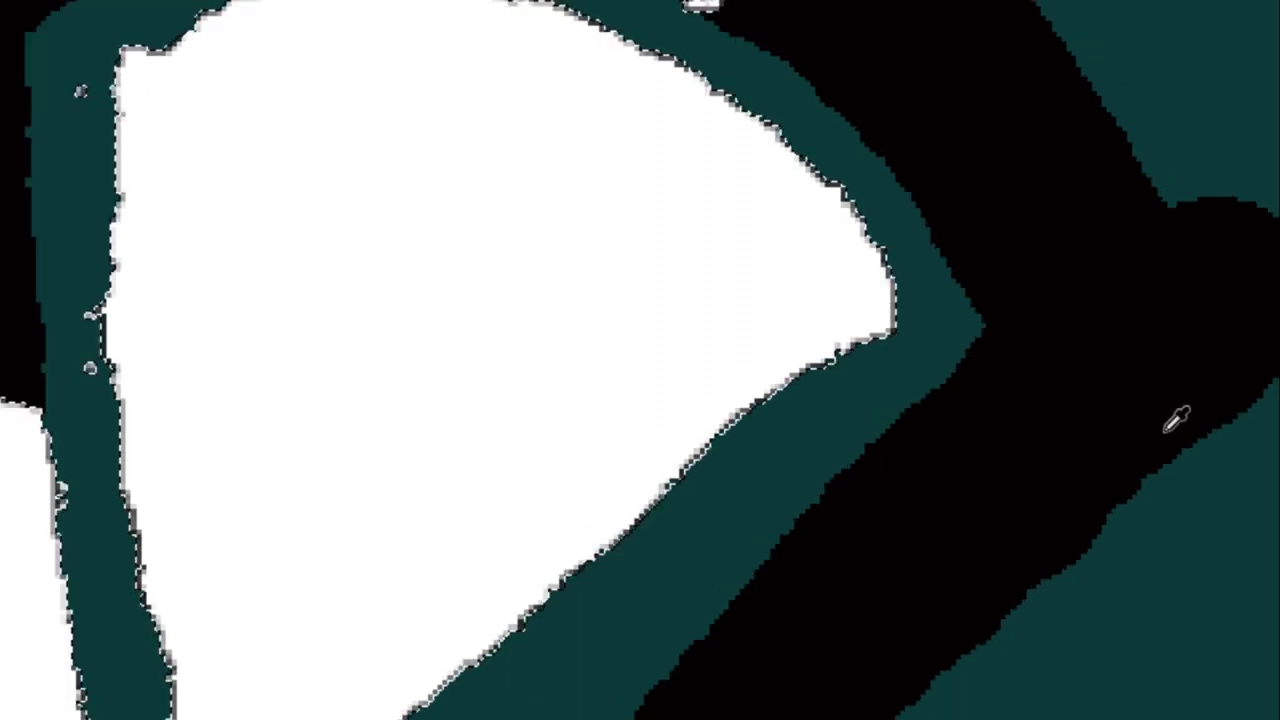
scroll(568, 708, "up", 3)
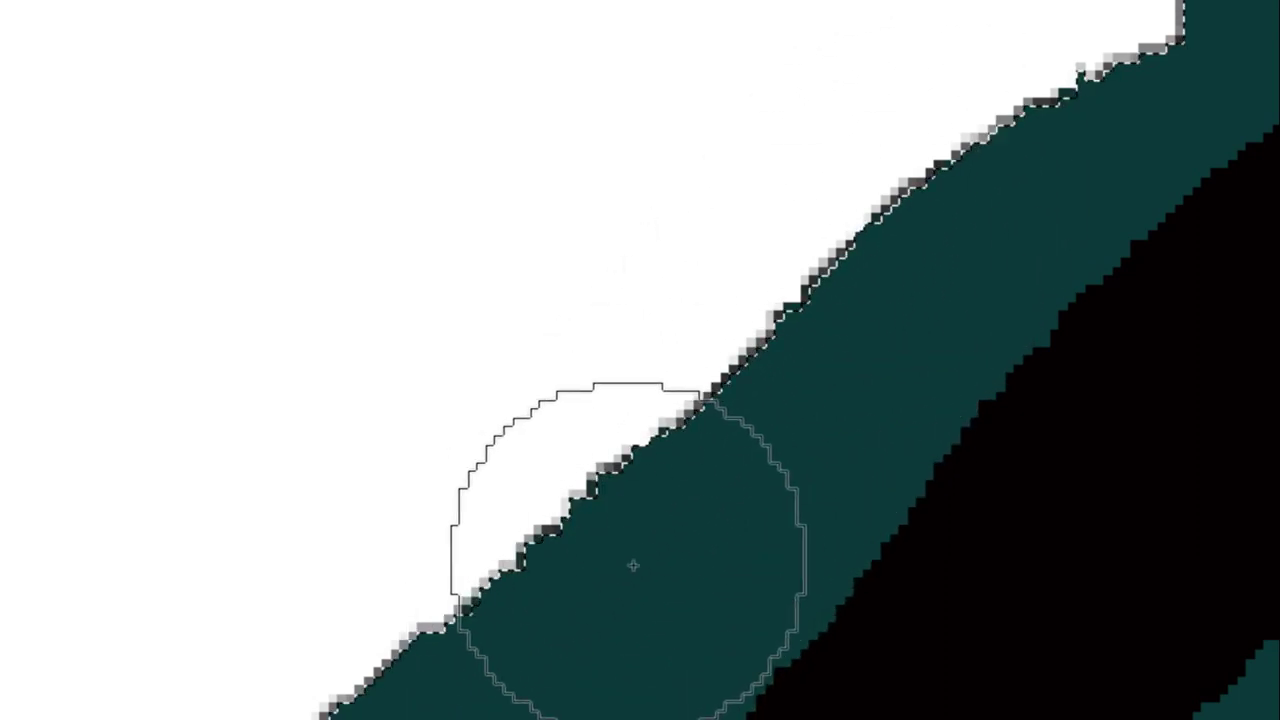
key("i")
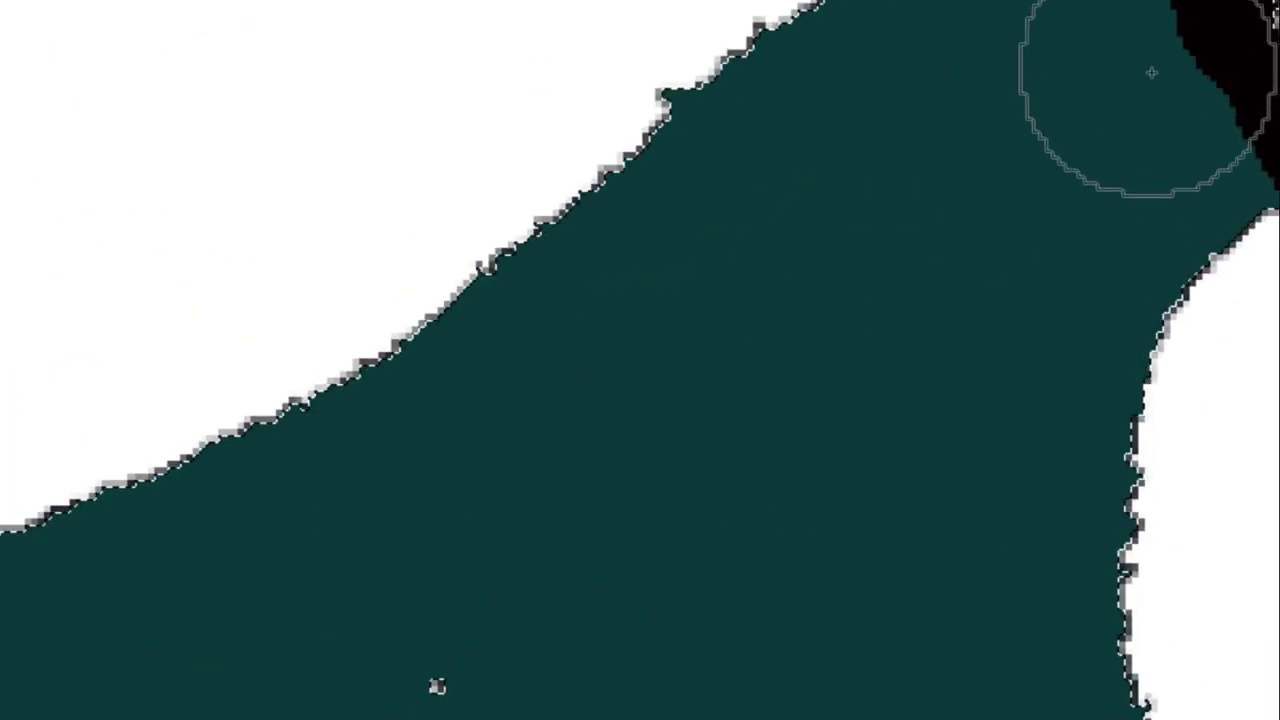
left_click_drag(1143, 86, 945, 214)
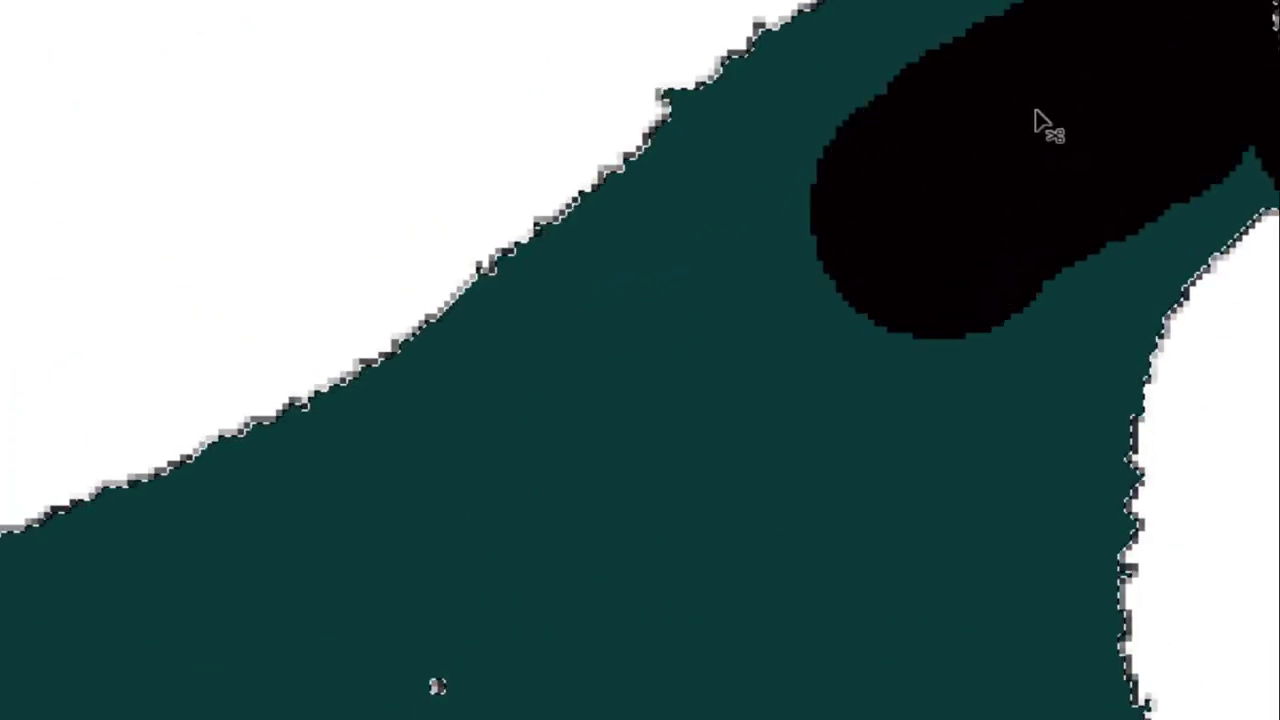
key("ctrl+z")
mouse_move(1095, 68)
left_mouse_down()
mouse_move(862, 710)
mouse_move(842, 694)
left_mouse_up()
left_click_drag(983, 157, 869, 700)
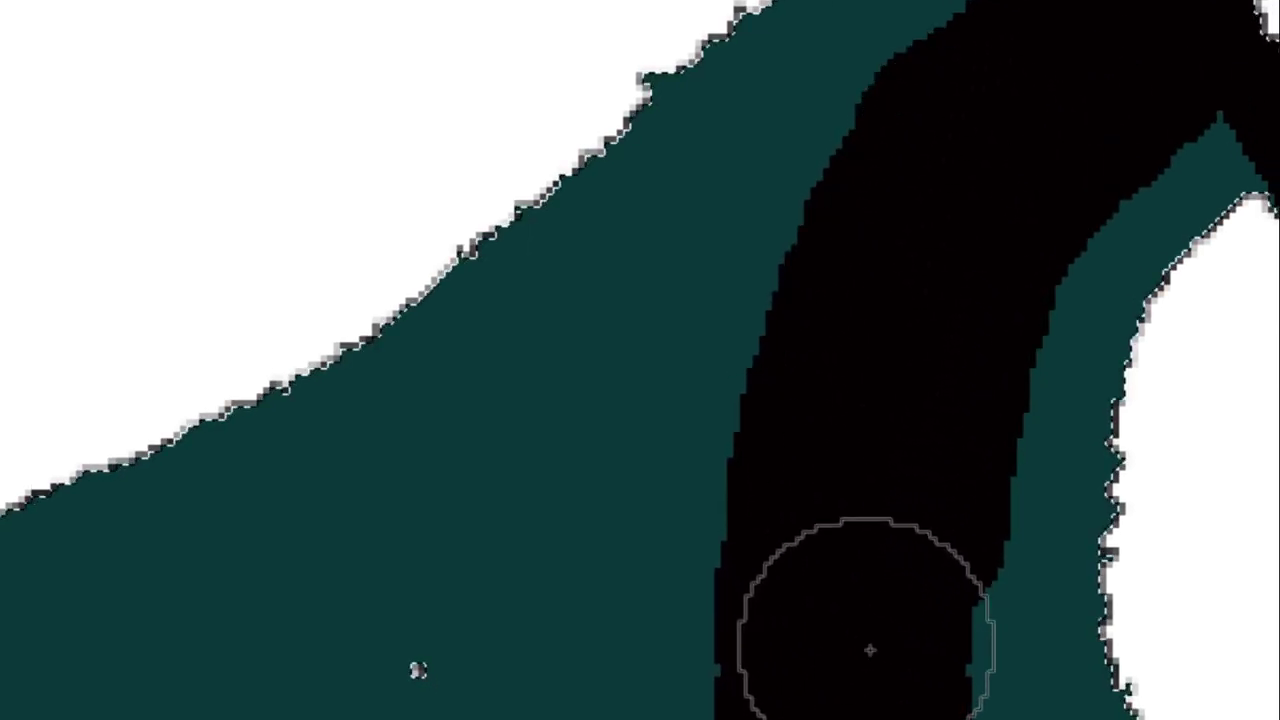
mouse_move(930, 300)
left_mouse_down()
mouse_move(1006, 117)
mouse_move(917, 360)
mouse_move(896, 628)
left_mouse_up()
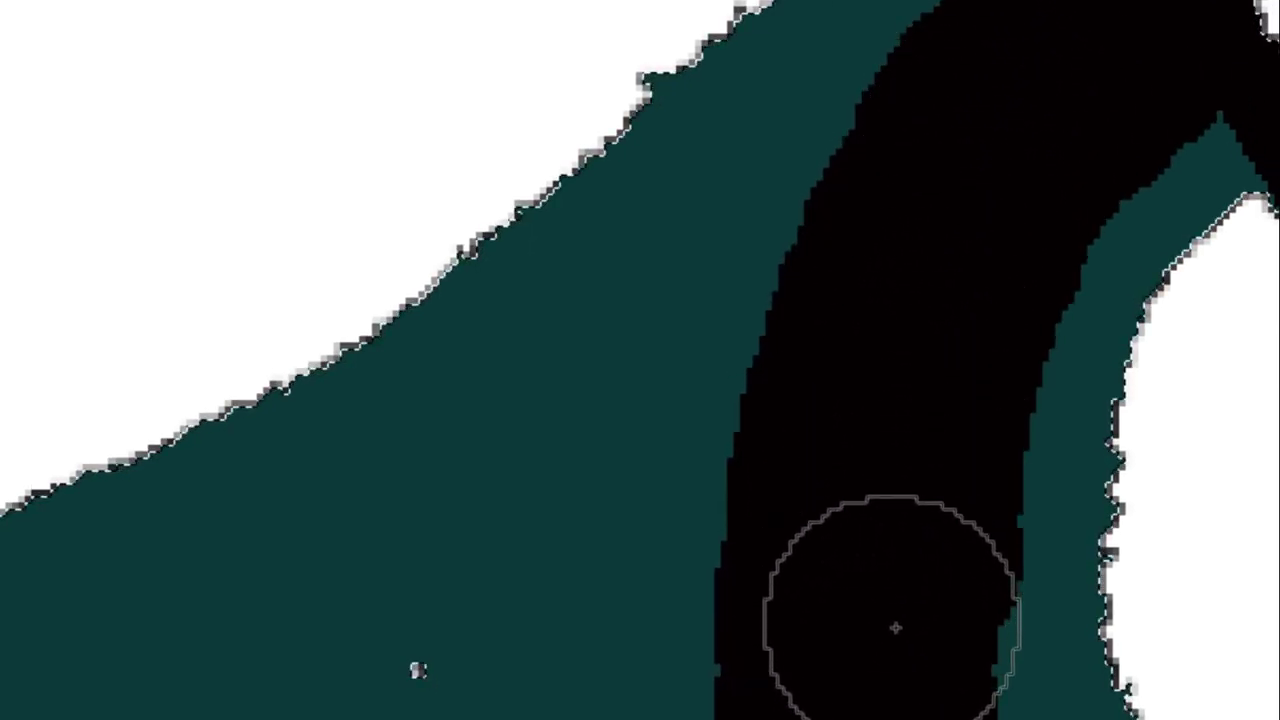
Cover the adjoining teal jacket areas with thick black strokes.
scroll(418, 670, "down", 3)
scroll(474, 457, "up", 3)
mouse_move(389, 403)
left_mouse_down()
mouse_move(500, 503)
mouse_move(797, 620)
mouse_move(1051, 694)
left_mouse_up()
scroll(900, 500, "down", 3)
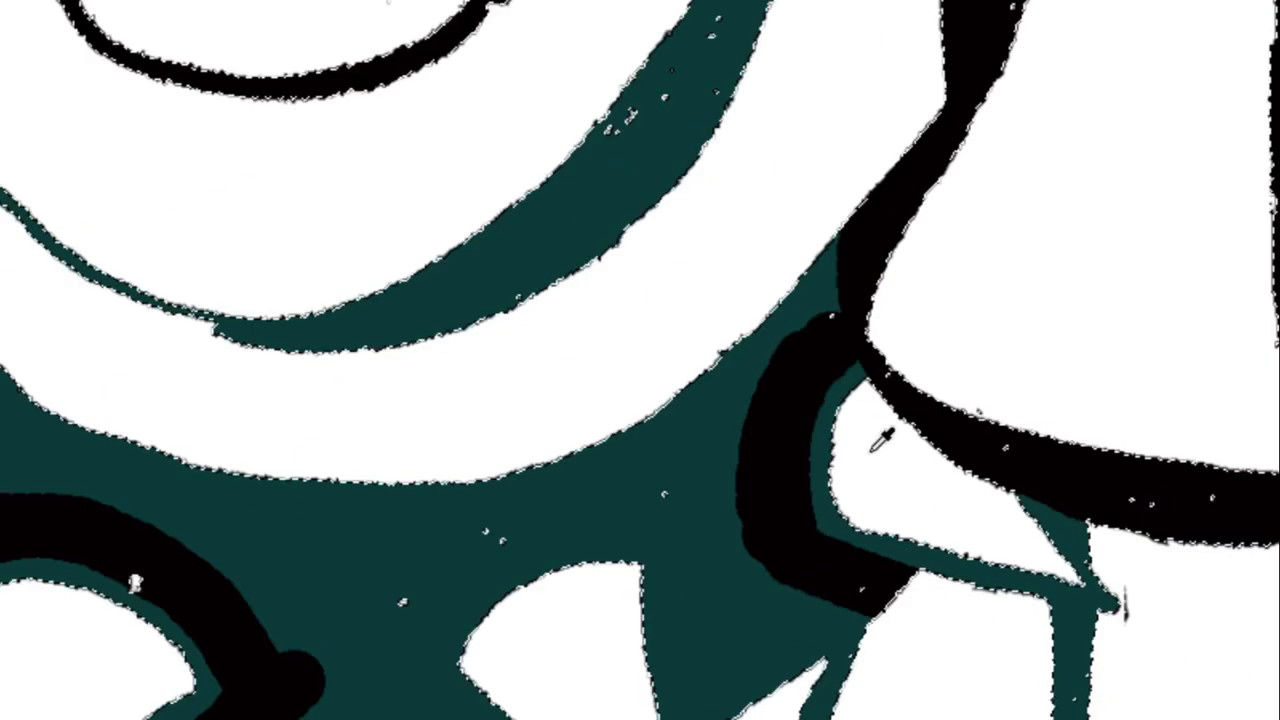
scroll(818, 225, "up", 3)
mouse_move(818, 225)
left_mouse_down()
mouse_move(814, 380)
mouse_move(709, 363)
mouse_move(571, 543)
mouse_move(651, 563)
left_mouse_up()
left_click_drag(378, 652, 766, 171)
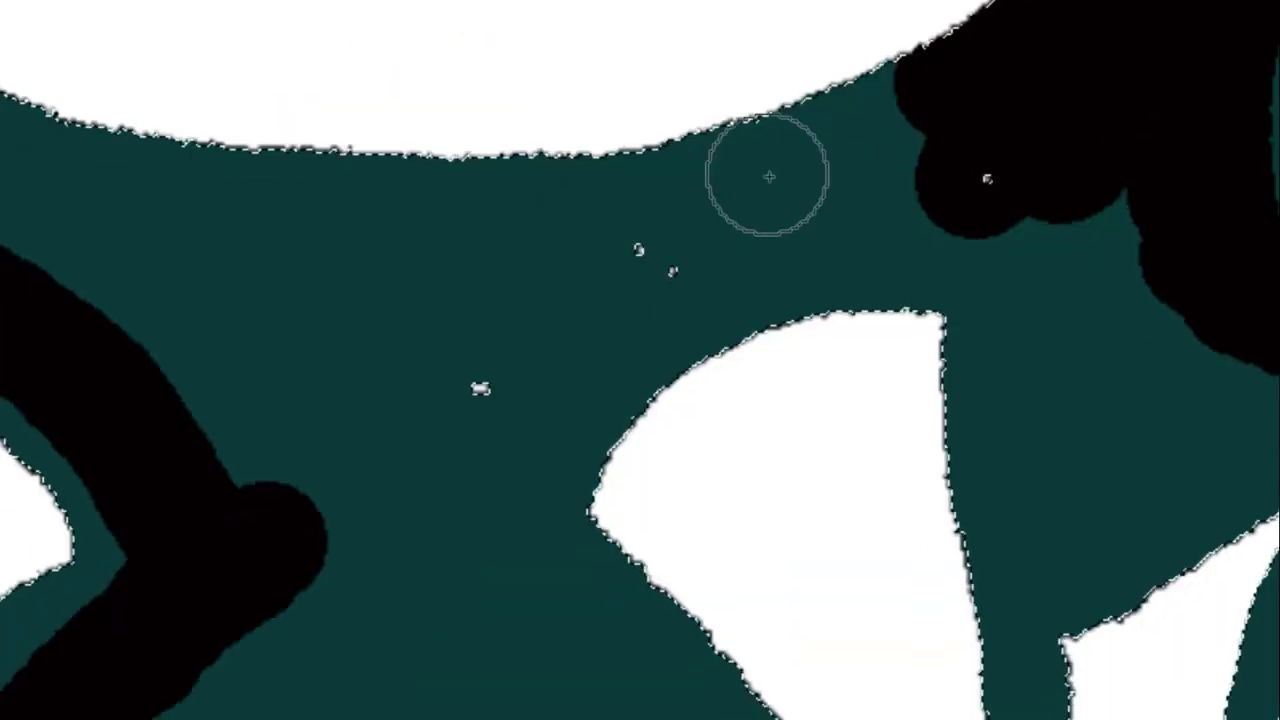
scroll(529, 700, "up", 2)
left_click_drag(526, 426, 742, 690)
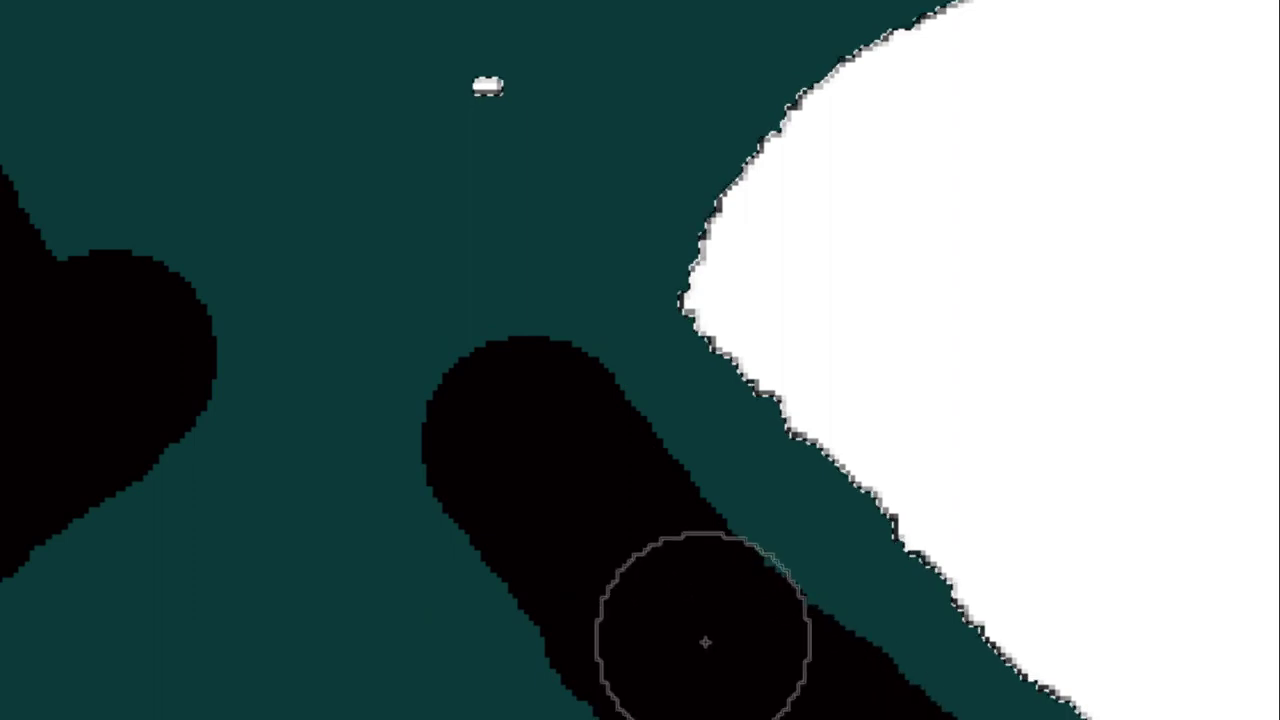
mouse_move(705, 642)
left_mouse_down()
mouse_move(374, 314)
mouse_move(606, 620)
mouse_move(355, 245)
mouse_move(329, 643)
left_mouse_up()
mouse_move(414, 700)
left_mouse_down()
mouse_move(420, 580)
mouse_move(570, 315)
mouse_move(411, 591)
mouse_move(586, 394)
mouse_move(814, 257)
mouse_move(1265, 177)
mouse_move(746, 243)
mouse_move(577, 366)
left_mouse_up()
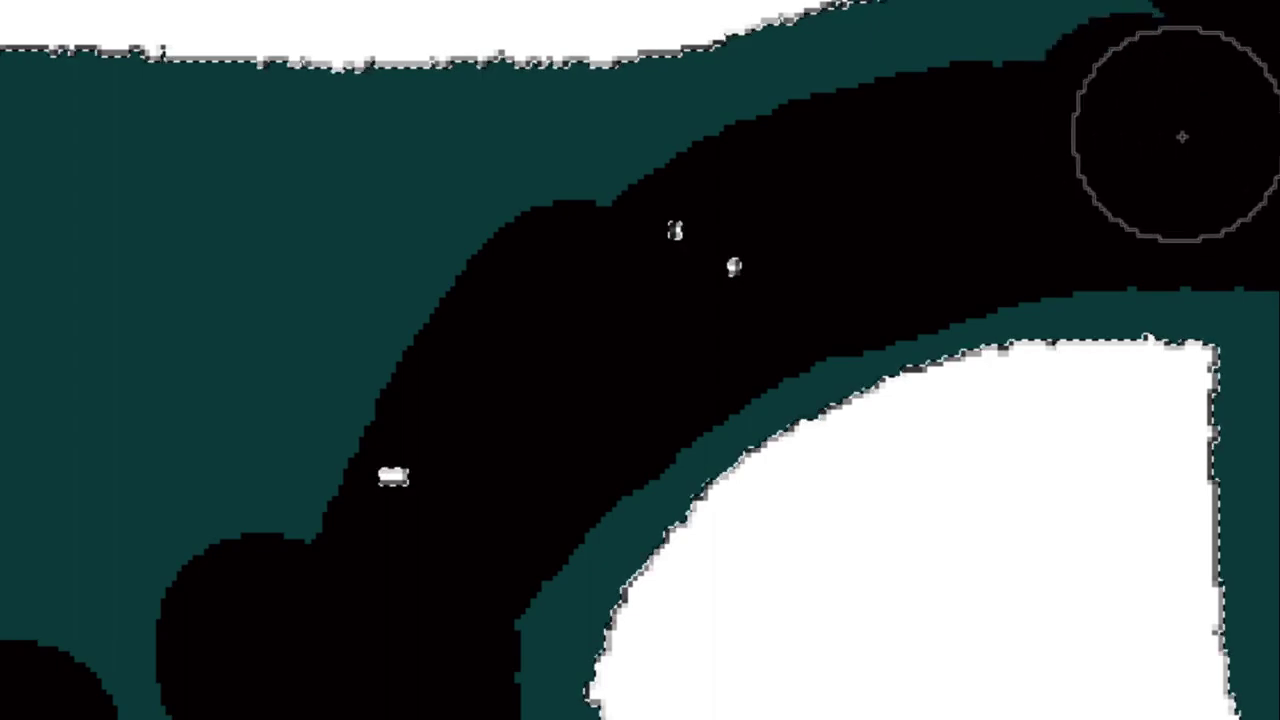
left_click_drag(1183, 134, 1106, 249)
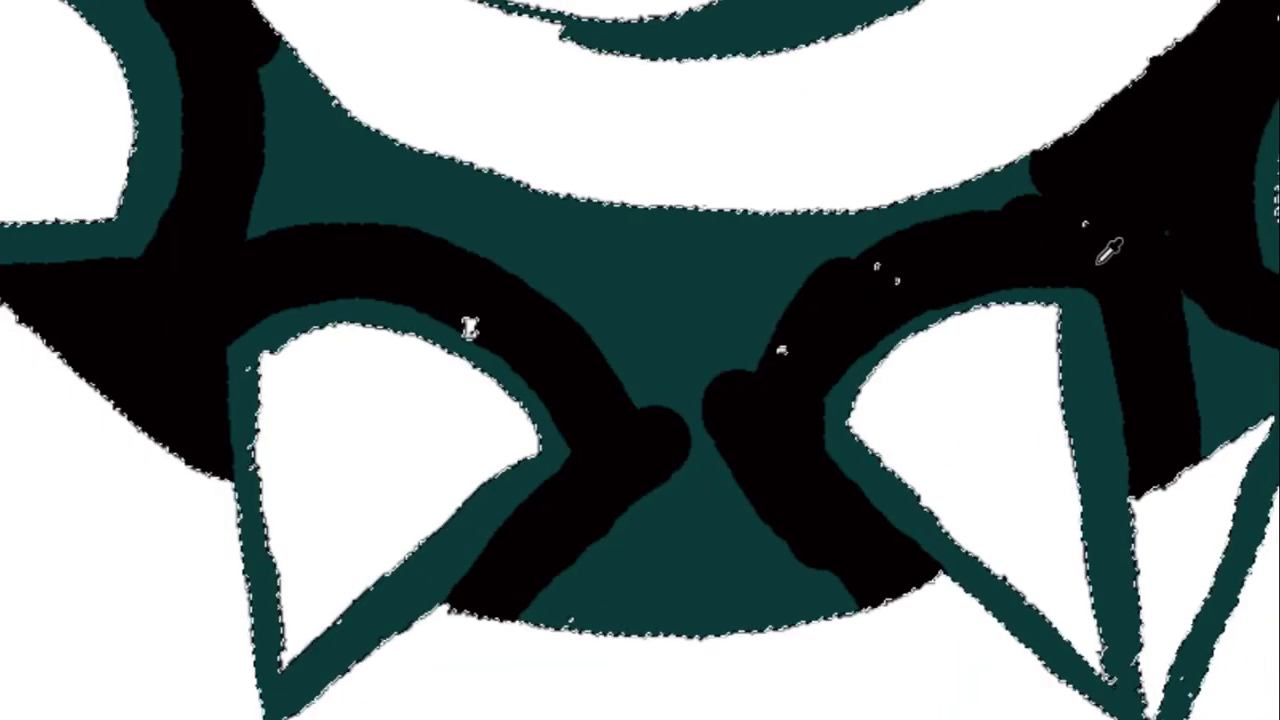
Blacken the leftover teal strips along the collar edge and the bottom patches.
scroll(860, 290, "up", 1)
scroll(880, 465, "up", 1)
mouse_move(1200, 330)
left_mouse_down()
mouse_move(757, 363)
mouse_move(843, 686)
mouse_move(1089, 497)
mouse_move(1123, 491)
mouse_move(920, 609)
mouse_move(902, 644)
mouse_move(957, 523)
mouse_move(903, 503)
left_mouse_up()
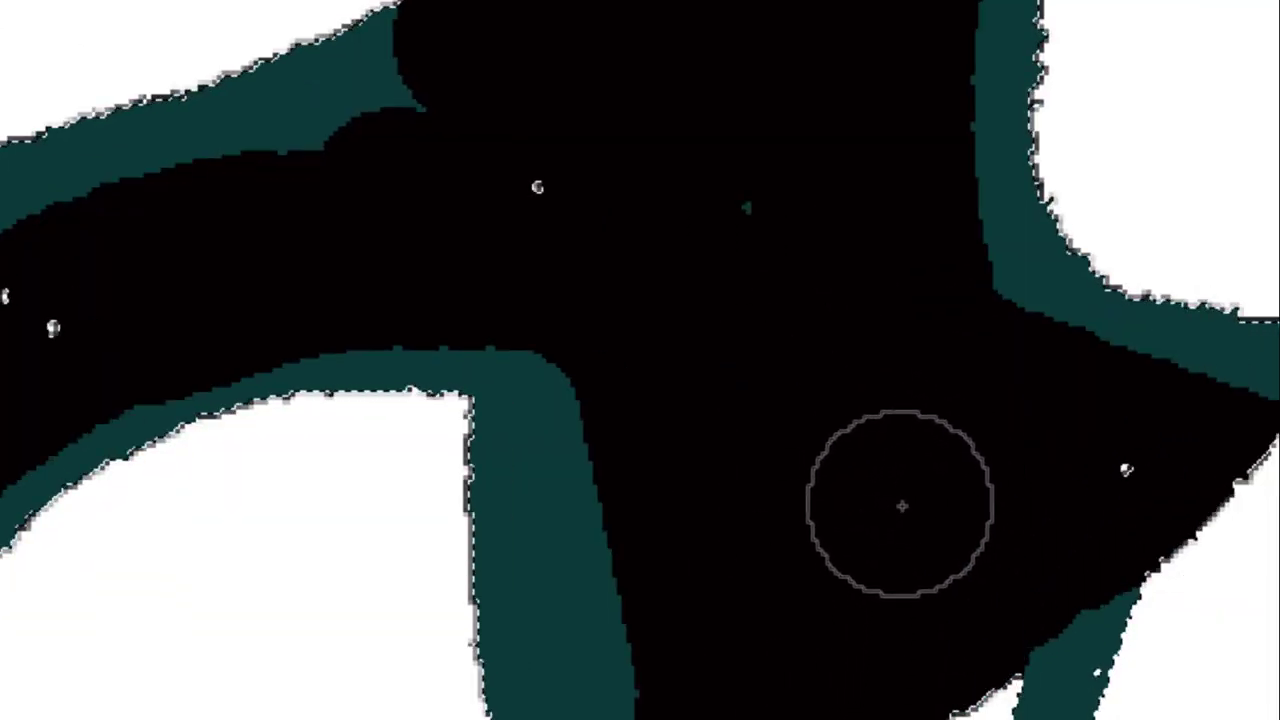
scroll(903, 503, "down", 2)
scroll(680, 340, "down", 2)
scroll(680, 340, "up", 4)
mouse_move(586, 577)
left_mouse_down()
mouse_move(494, 457)
mouse_move(489, 514)
mouse_move(795, 601)
mouse_move(480, 609)
mouse_move(903, 680)
mouse_move(644, 638)
left_mouse_up()
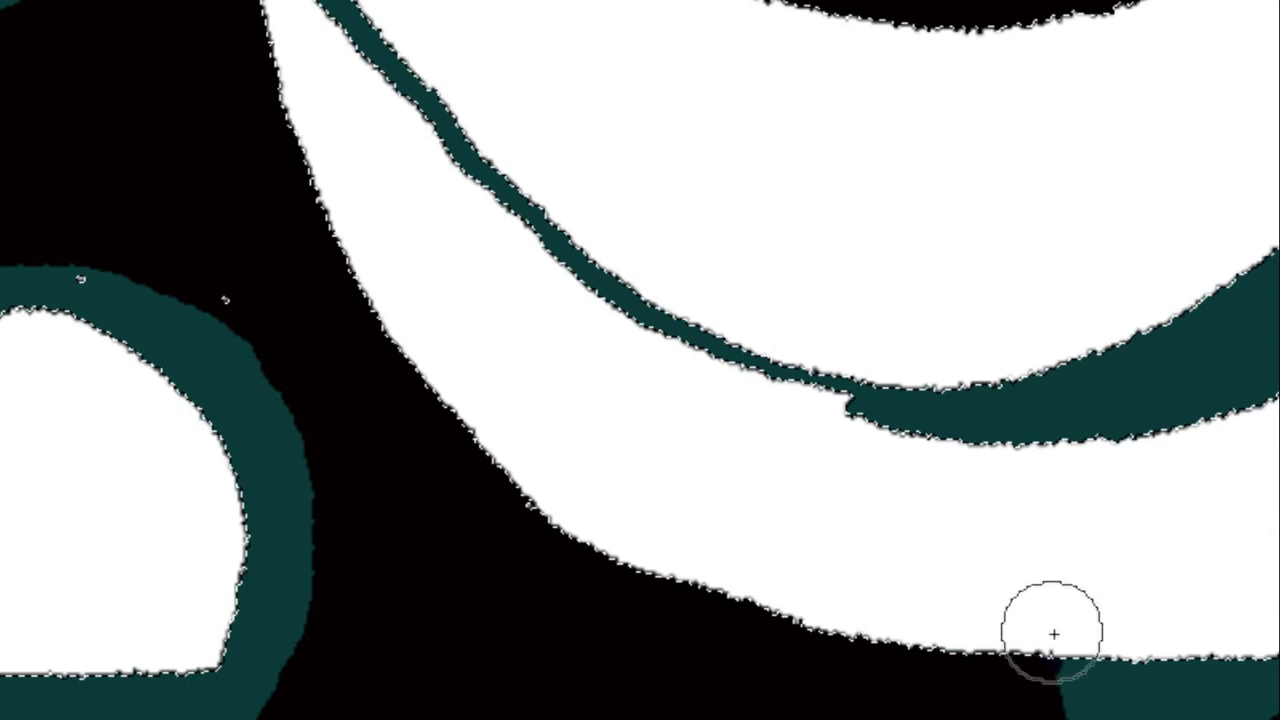
mouse_move(1054, 634)
left_mouse_down()
mouse_move(1143, 614)
mouse_move(1262, 670)
left_mouse_up()
scroll(974, 414, "down", 5)
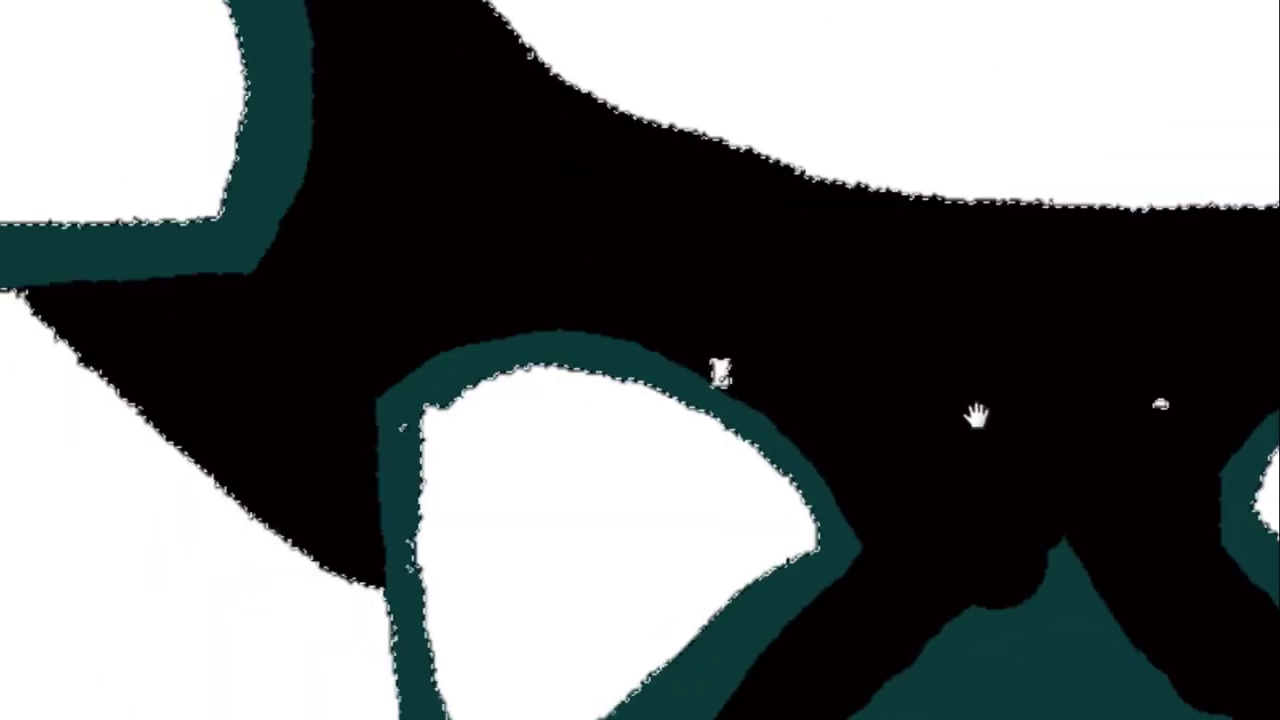
left_click_drag(860, 520, 817, 700)
left_click_drag(941, 492, 905, 712)
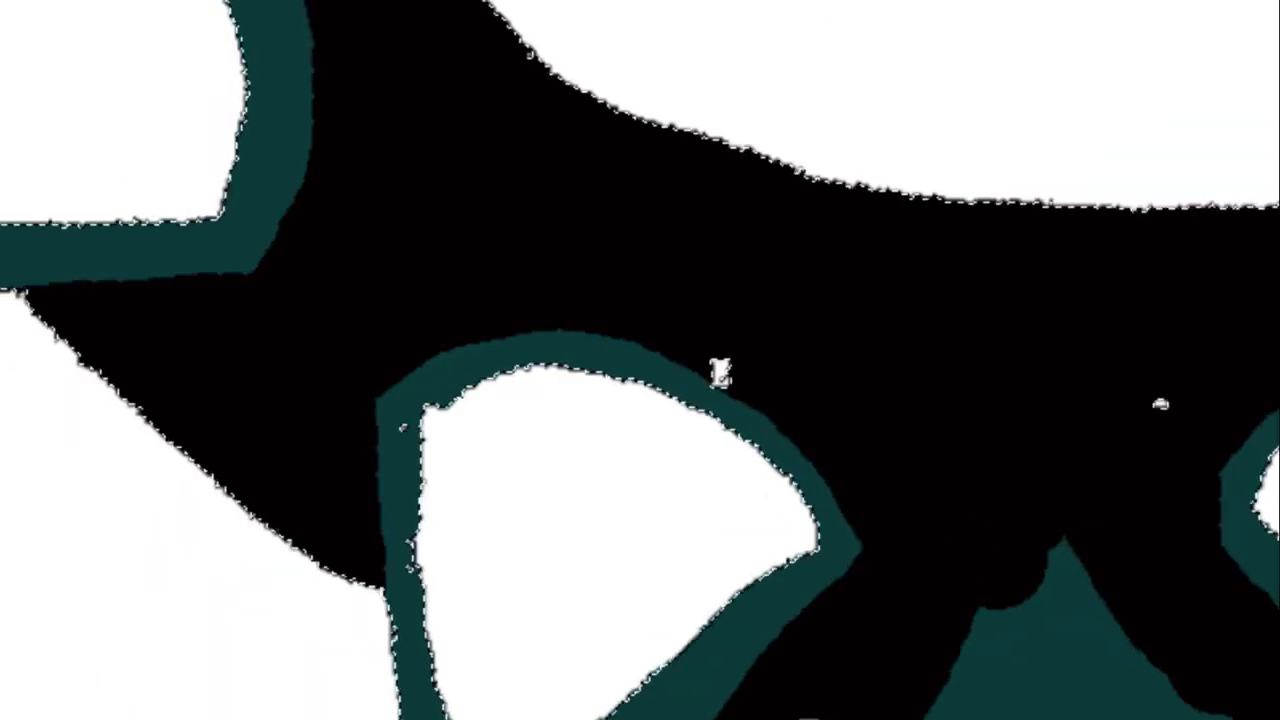
mouse_move(997, 552)
left_mouse_down()
mouse_move(1023, 600)
mouse_move(1160, 712)
left_mouse_up()
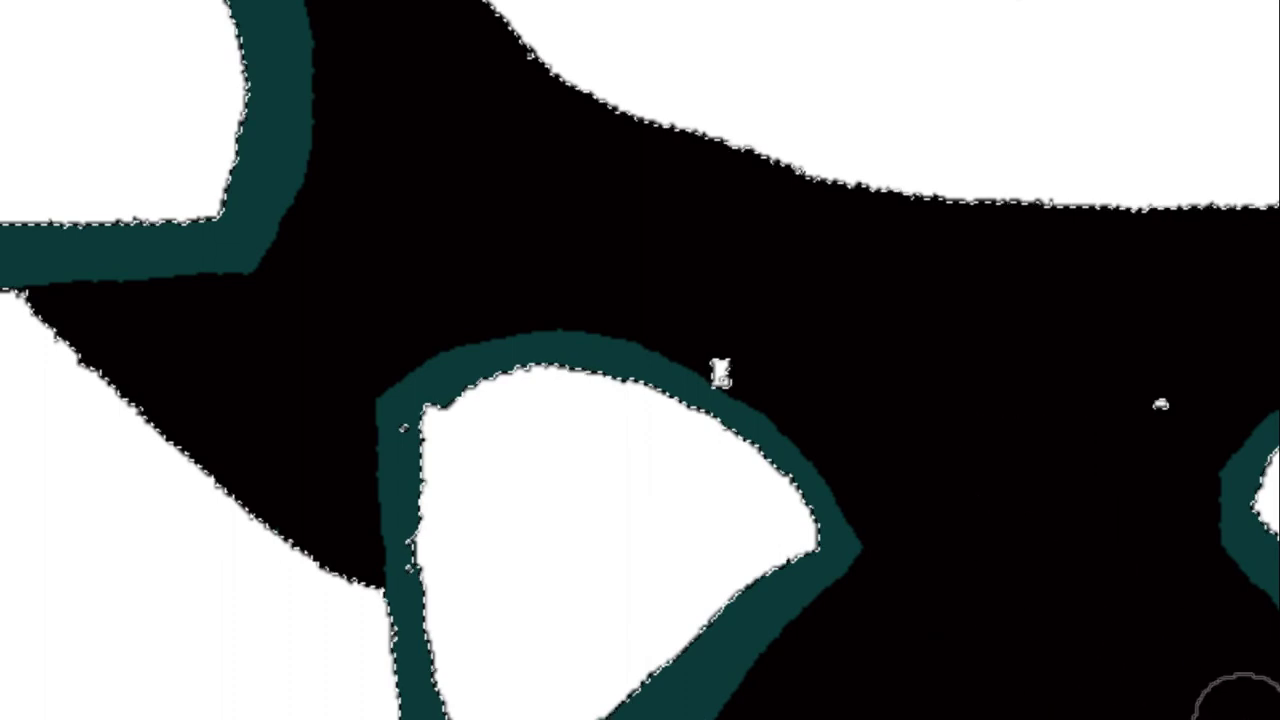
scroll(1150, 400, "up", 3)
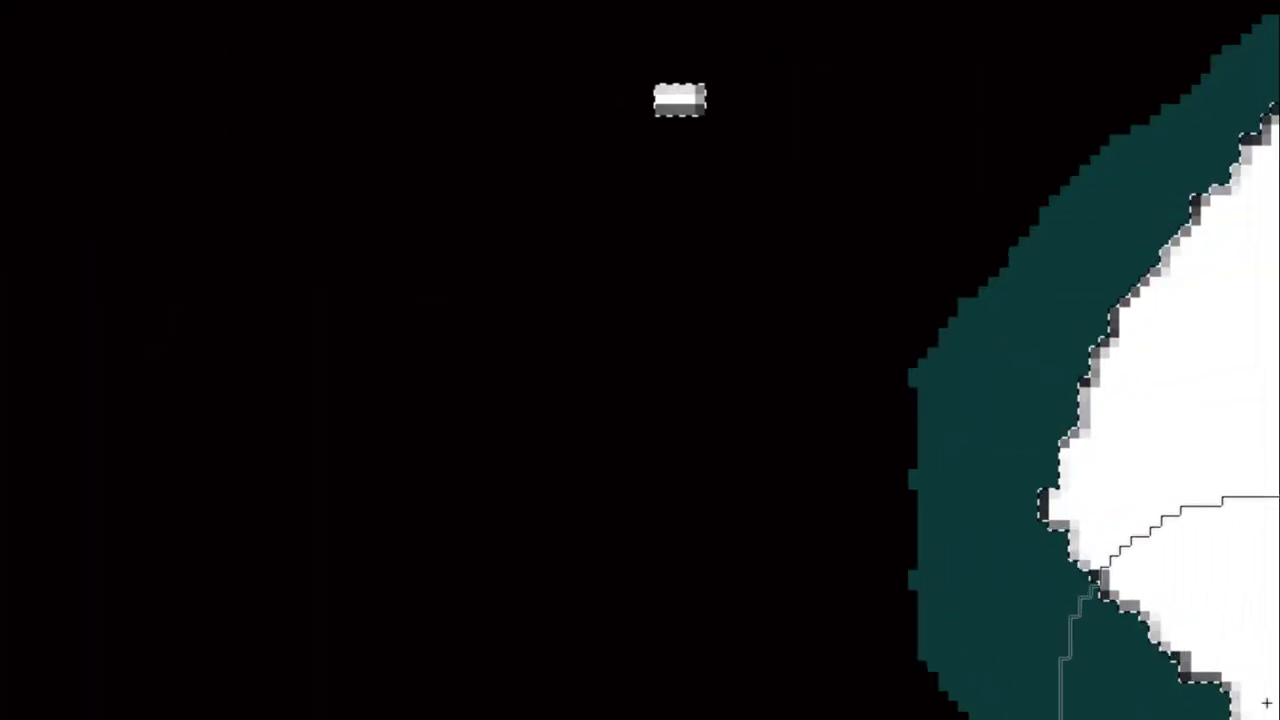
Widen the teal band and smooth the white shape's ragged upper edge with white.
left_click_drag(1110, 557, 1060, 497)
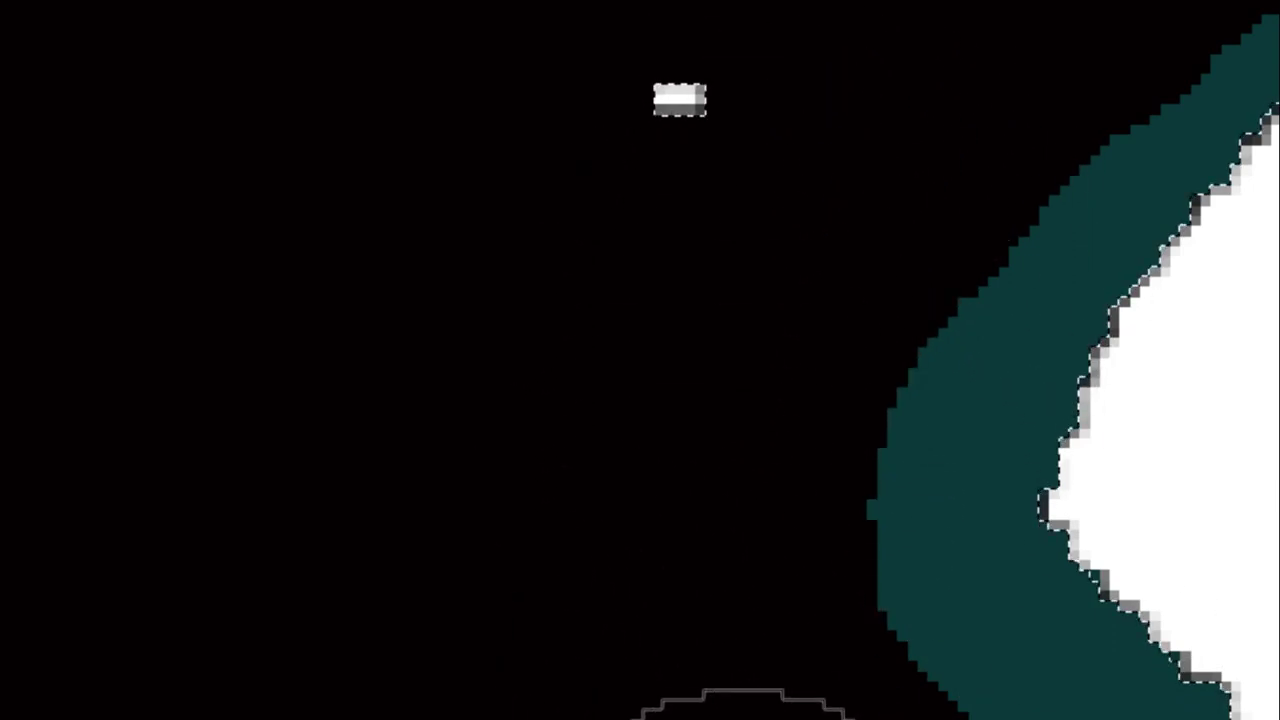
left_click_drag(578, 323, 570, 608)
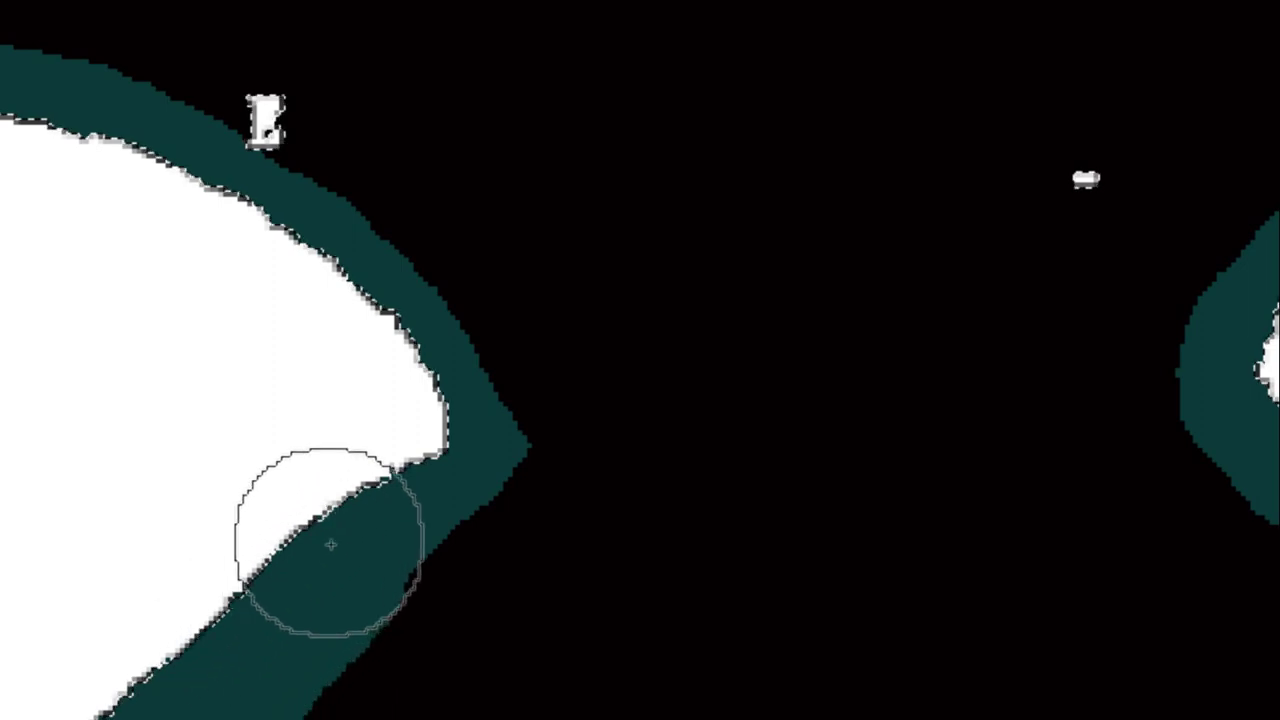
left_click_drag(407, 455, 57, 129)
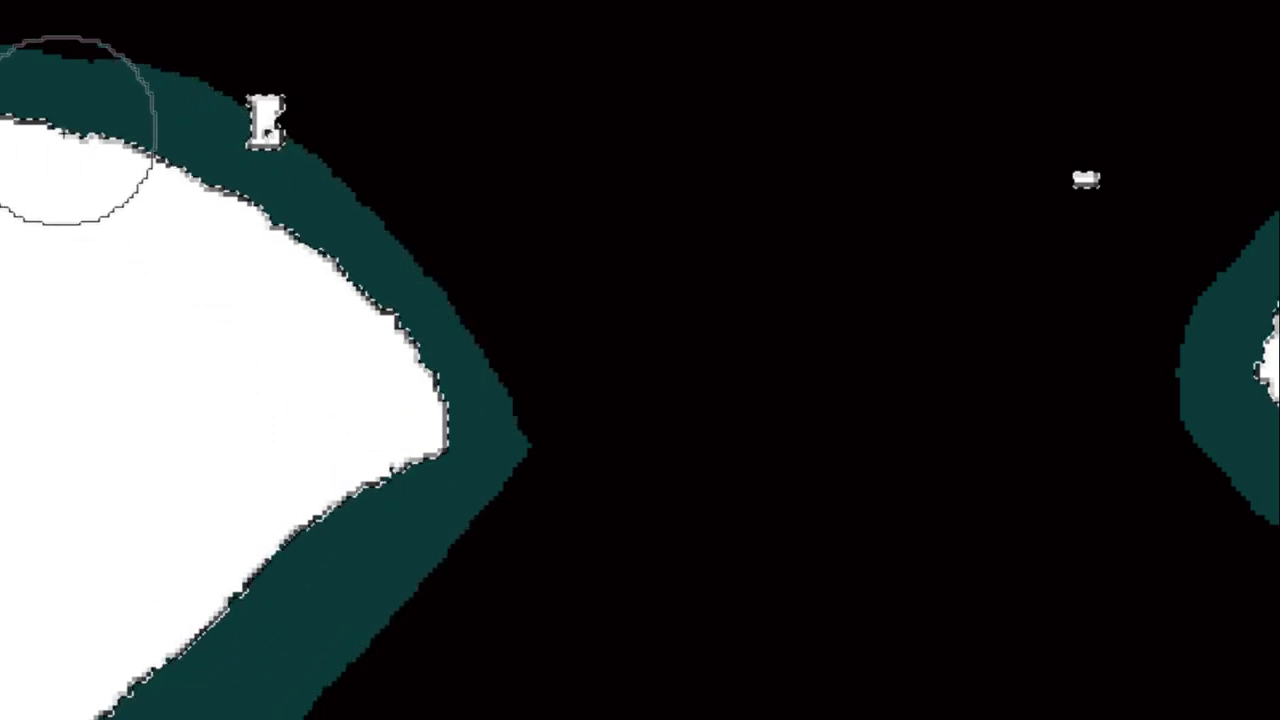
left_click_drag(220, 200, 335, 230)
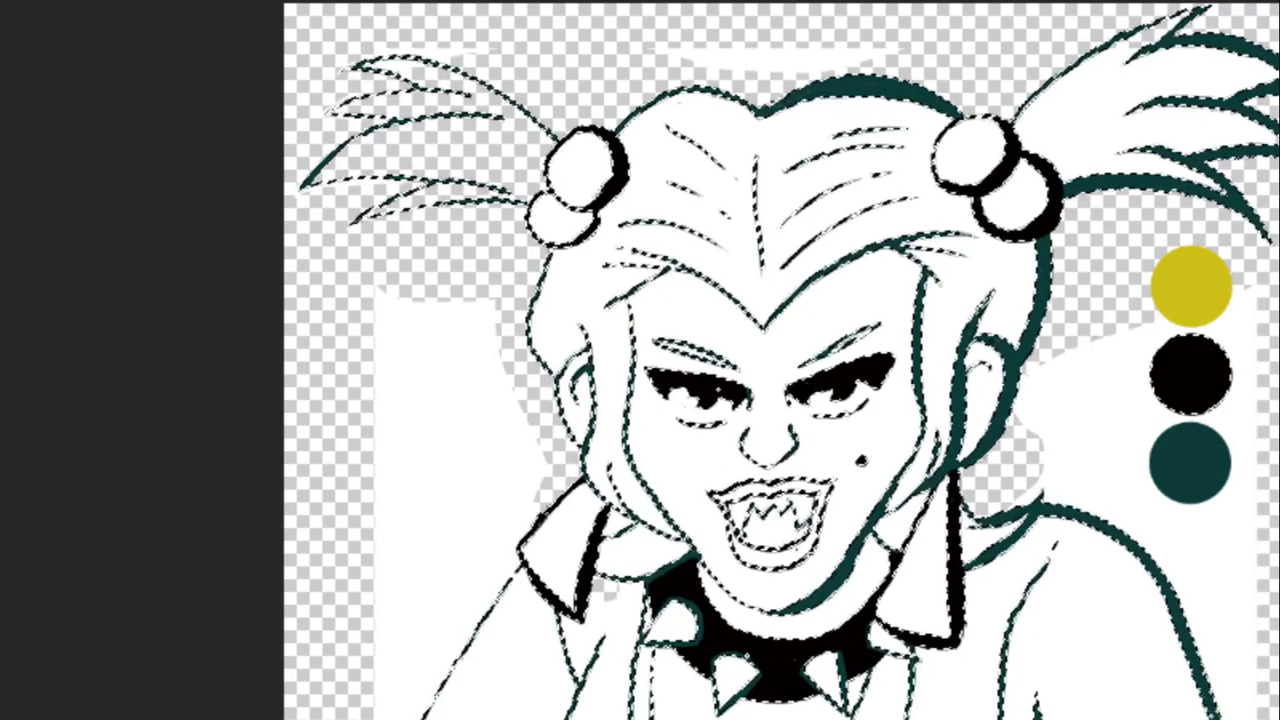
Deselect the line art and zoom in and out around the drawing.
key("ctrl+d")
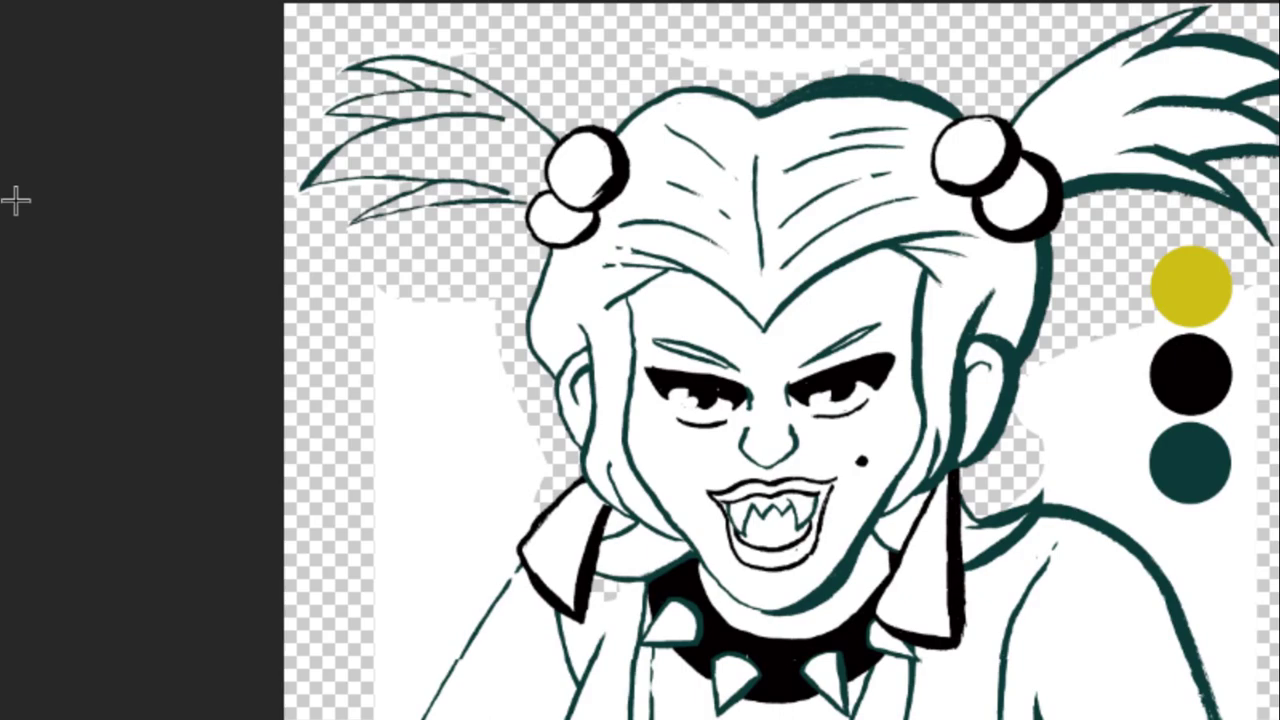
scroll(749, 230, "up", 3)
scroll(751, 254, "up", 3)
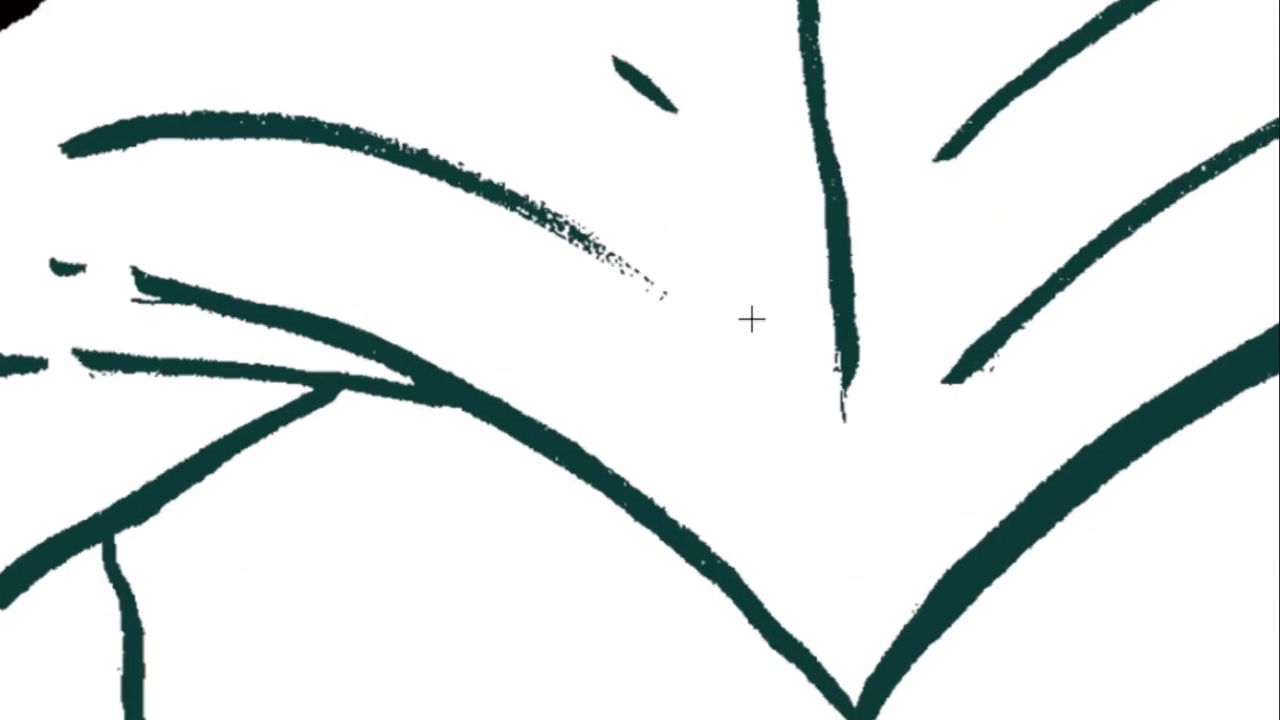
scroll(751, 317, "down", 3)
scroll(751, 319, "down", 3)
scroll(851, 689, "up", 2)
scroll(851, 689, "up", 2)
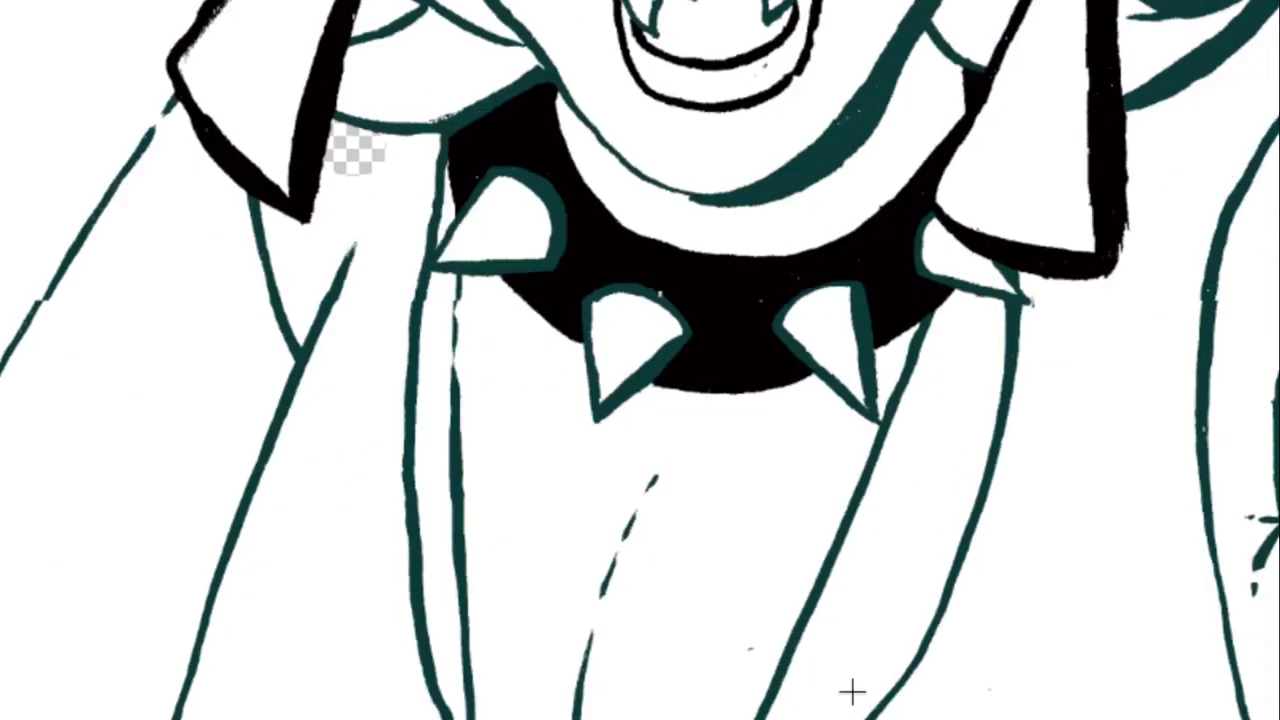
scroll(851, 663, "down", 3)
scroll(847, 667, "down", 2)
scroll(847, 667, "up", 3)
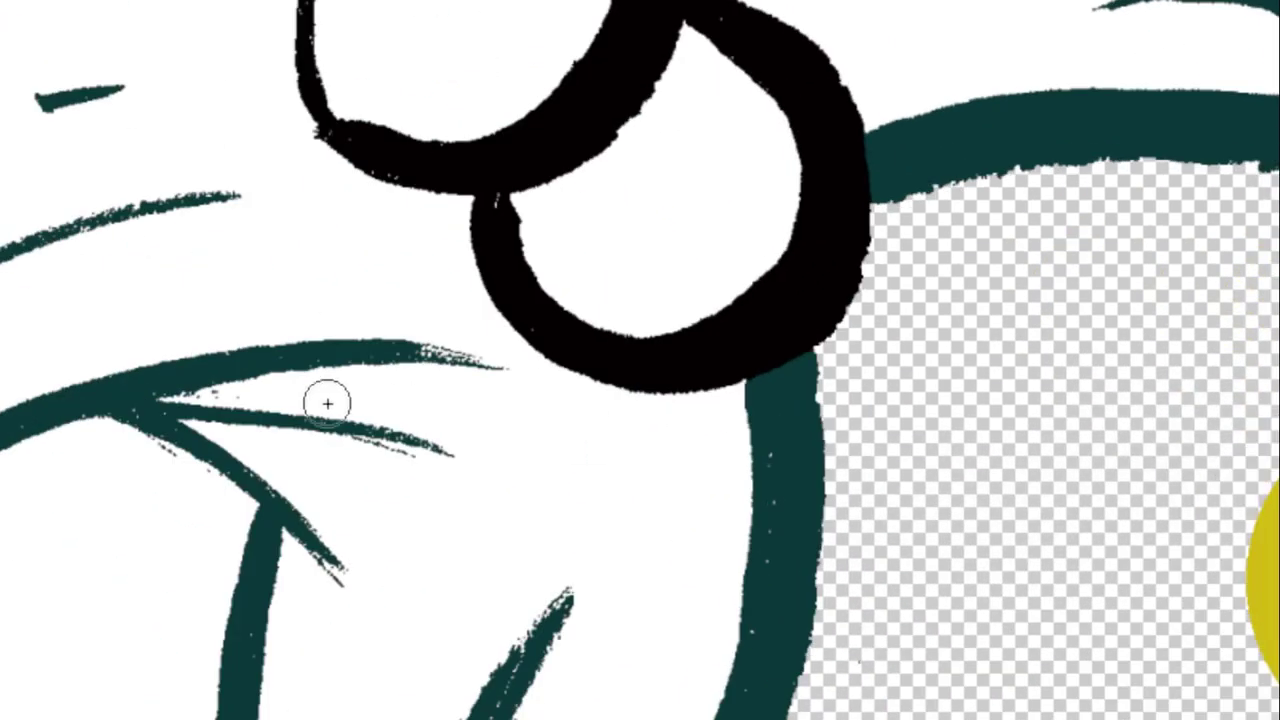
Brush test strokes of yellow onto the hair beside the right-hand bun.
left_click_drag(187, 333, 425, 450)
left_click_drag(290, 348, 291, 337)
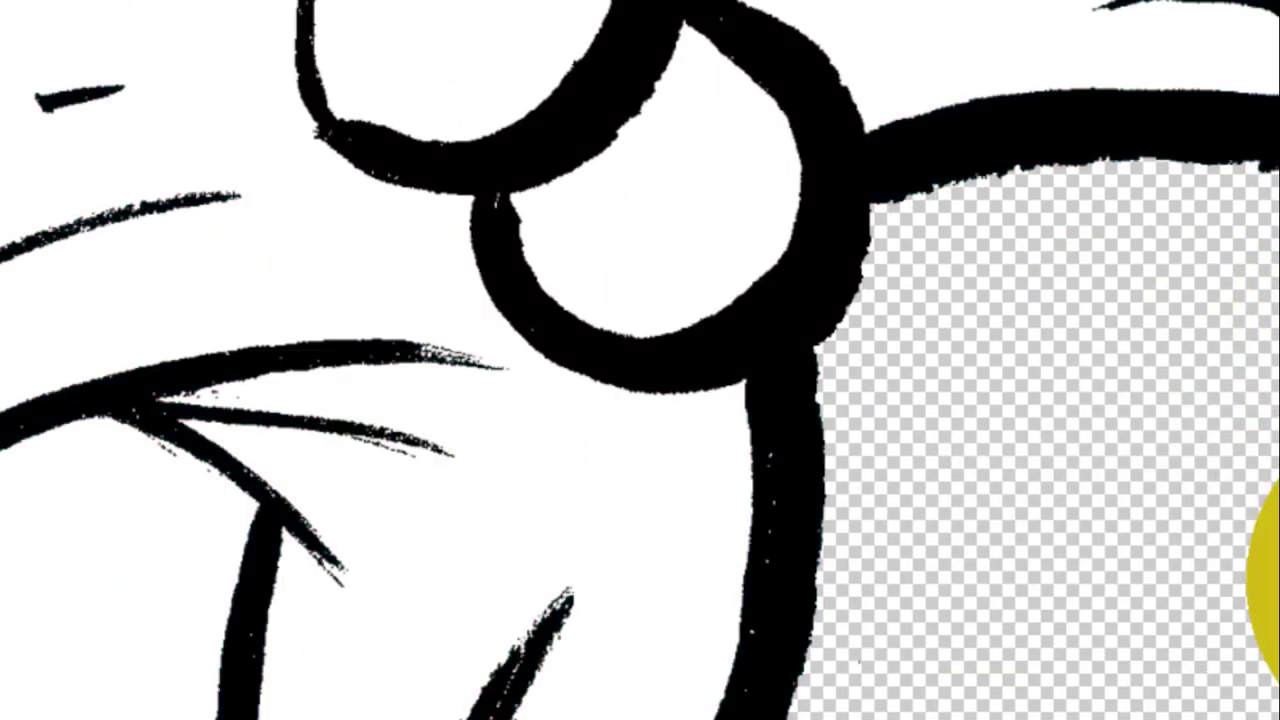
left_click_drag(160, 250, 430, 445)
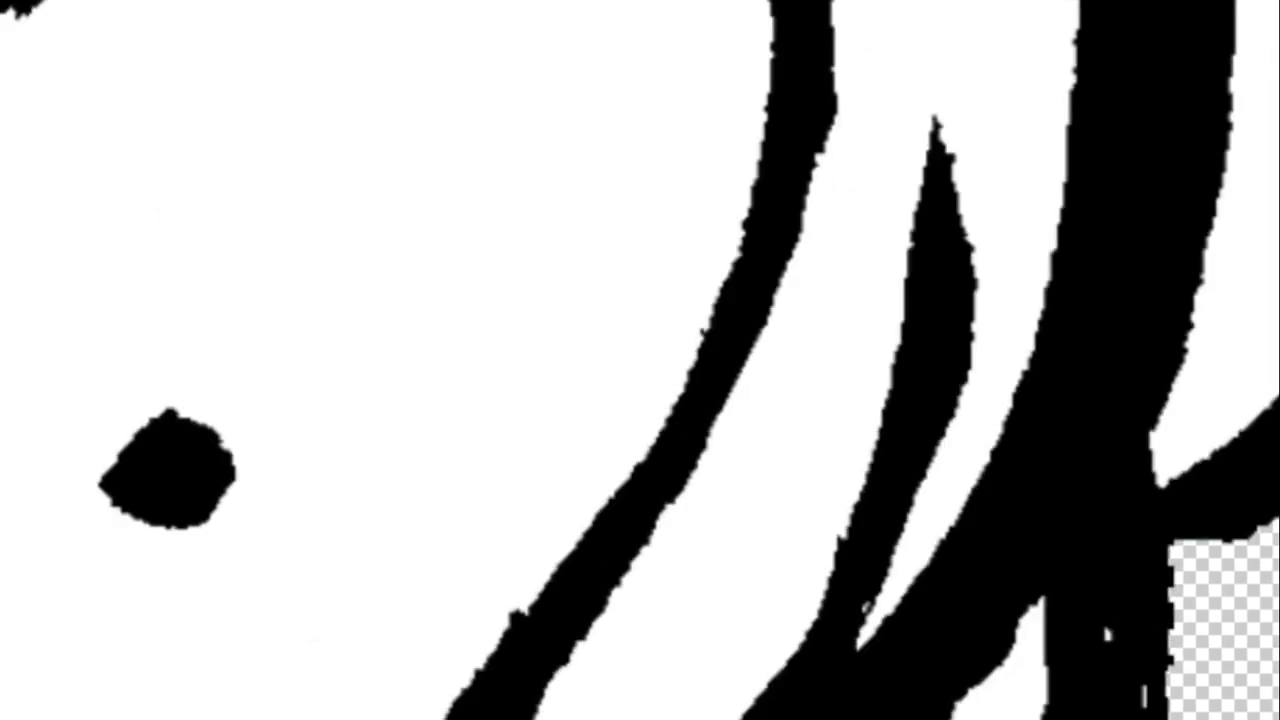
Paint yellow into the gaps between the vertical hair lines.
mouse_move(585, 715)
left_mouse_down()
mouse_move(671, 623)
mouse_move(594, 700)
mouse_move(814, 512)
left_mouse_up()
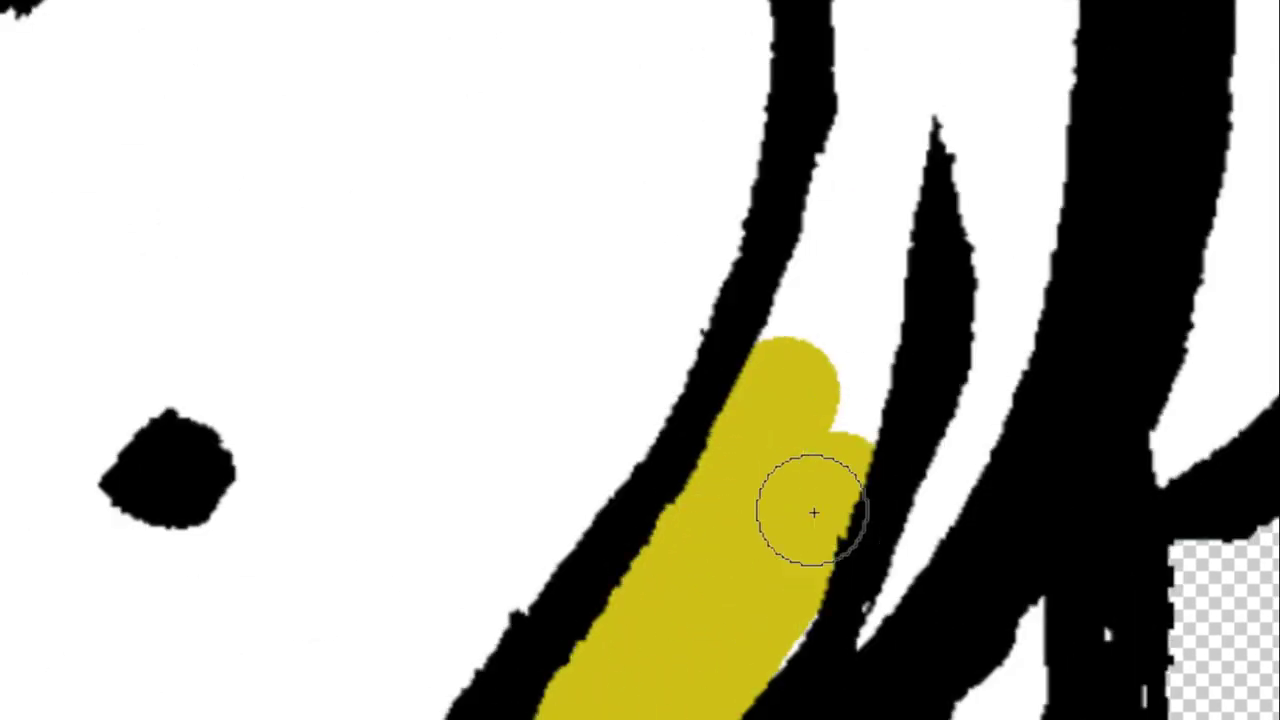
left_click_drag(729, 646, 893, 572)
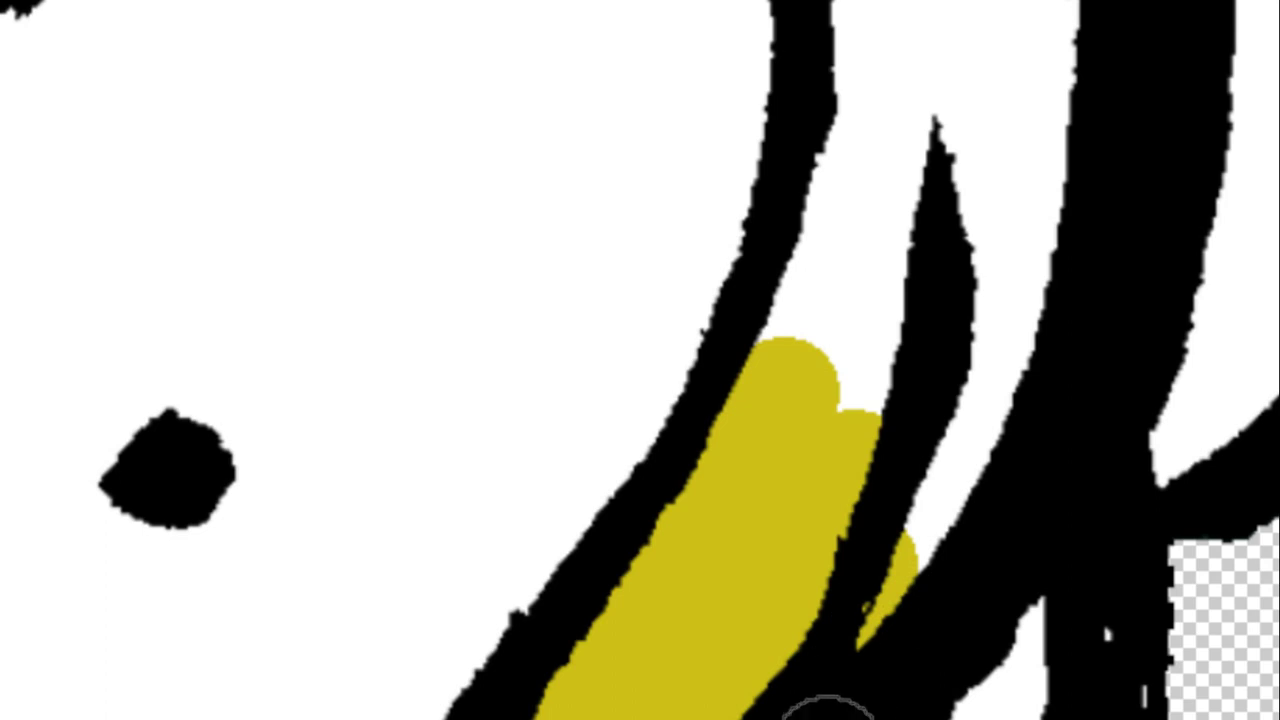
mouse_move(880, 620)
left_mouse_down()
mouse_move(994, 400)
mouse_move(1015, 150)
left_mouse_up()
mouse_move(866, 363)
left_mouse_down()
mouse_move(820, 223)
mouse_move(720, 700)
left_mouse_up()
mouse_move(814, 715)
left_mouse_down()
mouse_move(791, 571)
mouse_move(766, 5)
left_mouse_up()
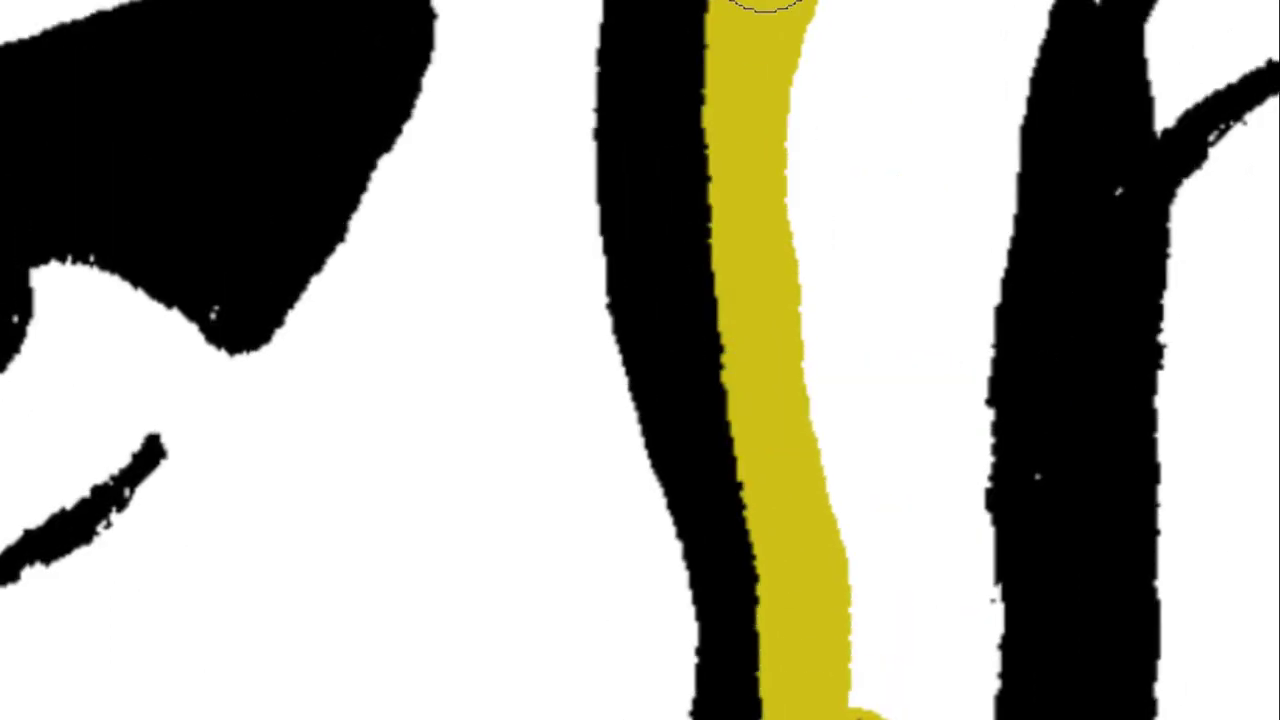
mouse_move(880, 200)
left_mouse_down()
mouse_move(898, 705)
mouse_move(991, 680)
left_mouse_up()
Paint yellow along the diagonal strand and the outer hair arc.
scroll(994, 591, "up", 5)
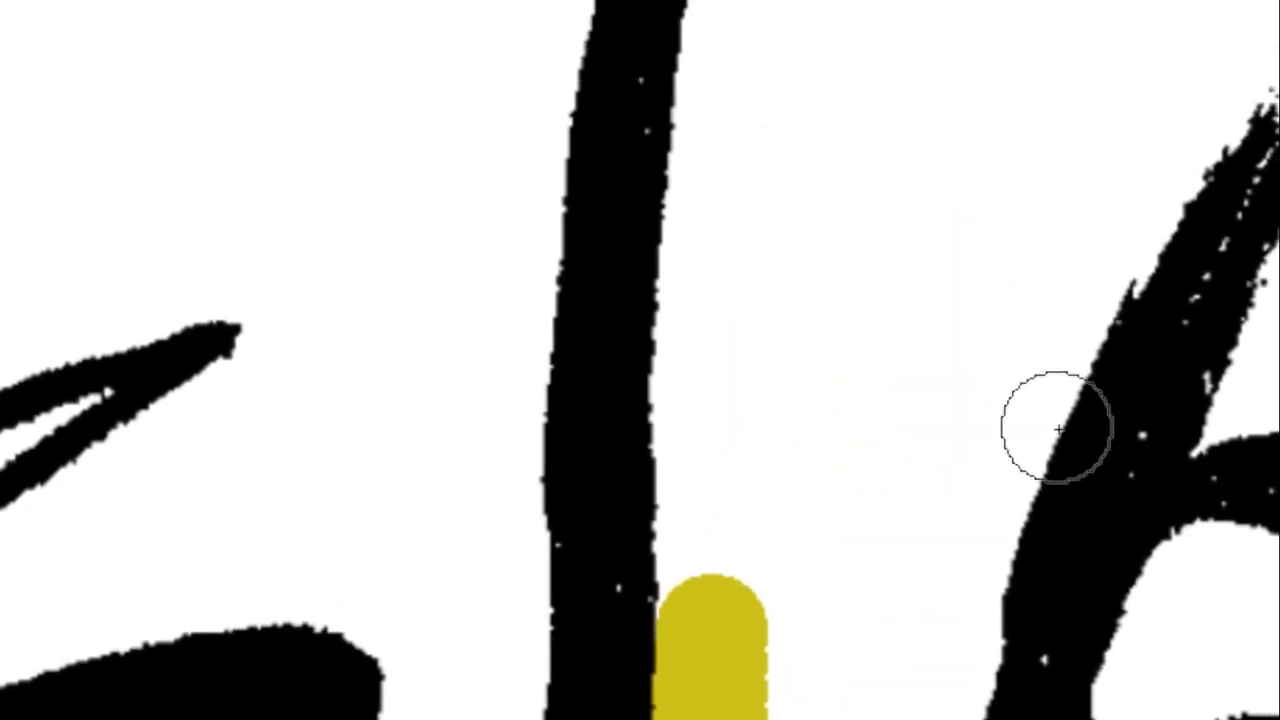
mouse_move(1057, 429)
left_mouse_down()
mouse_move(1092, 226)
mouse_move(1089, 457)
mouse_move(983, 691)
left_mouse_up()
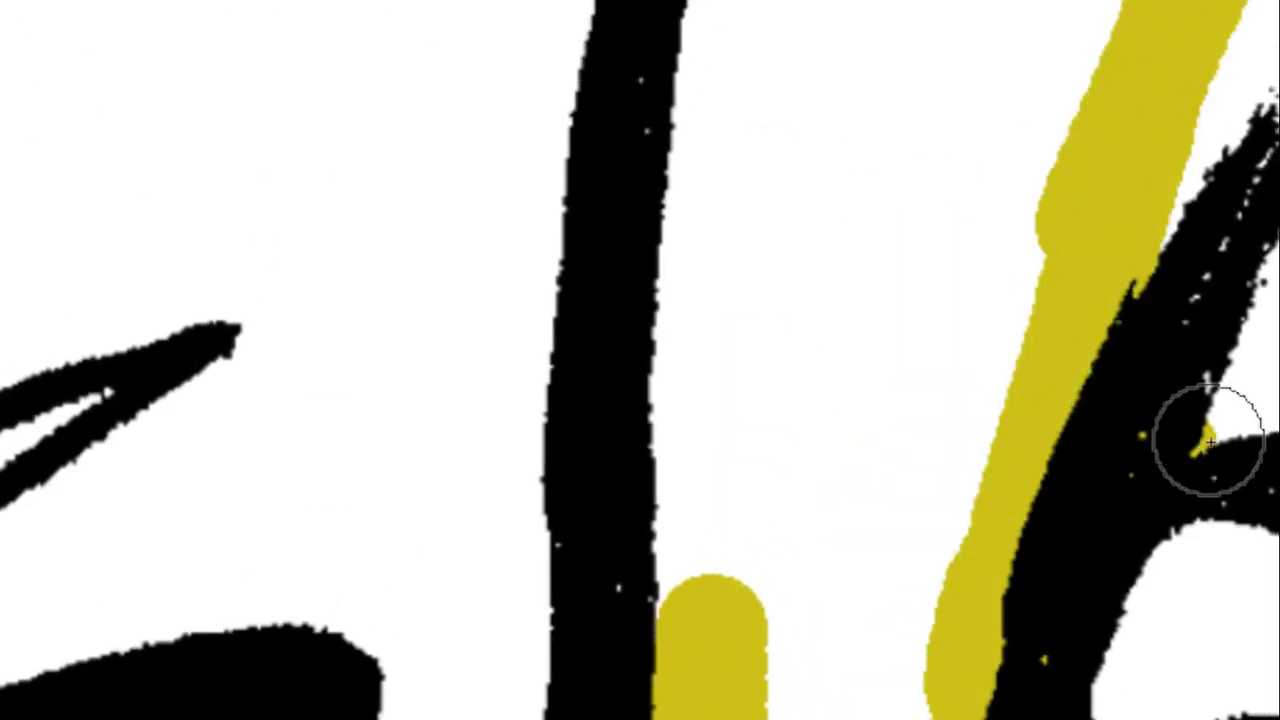
left_click_drag(1200, 443, 1270, 400)
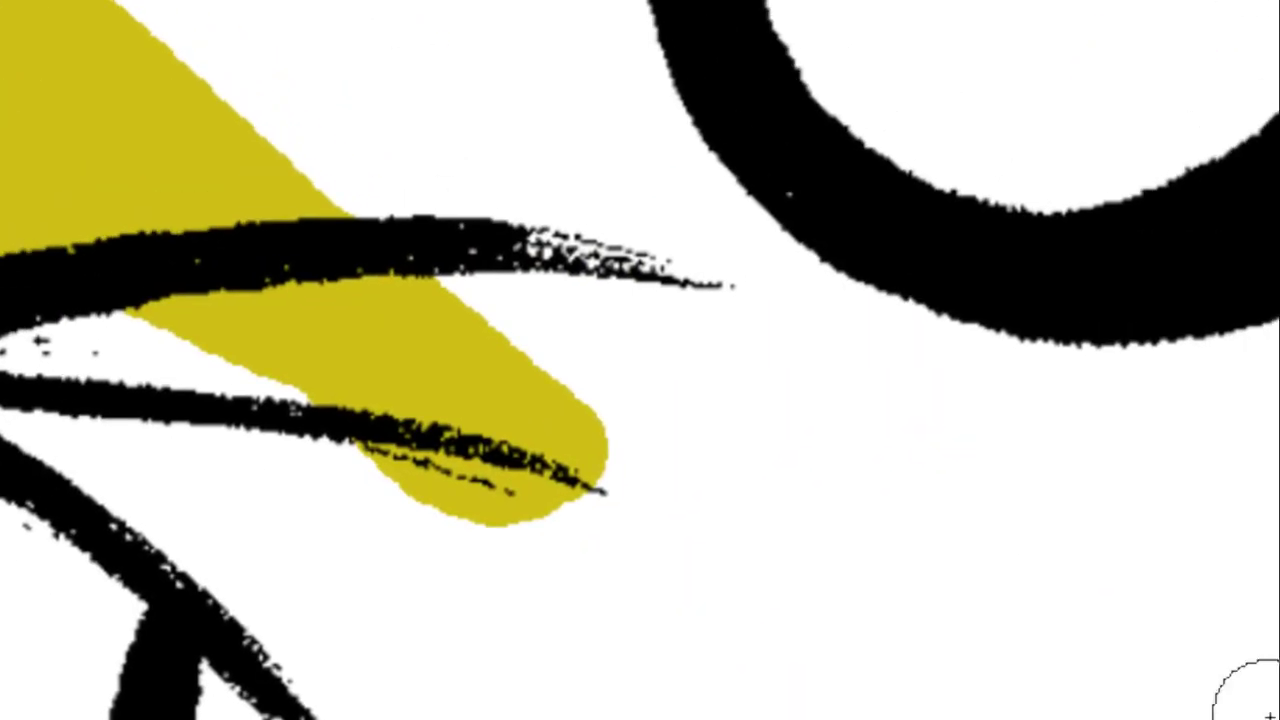
mouse_move(1243, 700)
left_mouse_down()
mouse_move(1257, 286)
mouse_move(988, 378)
mouse_move(714, 86)
left_mouse_up()
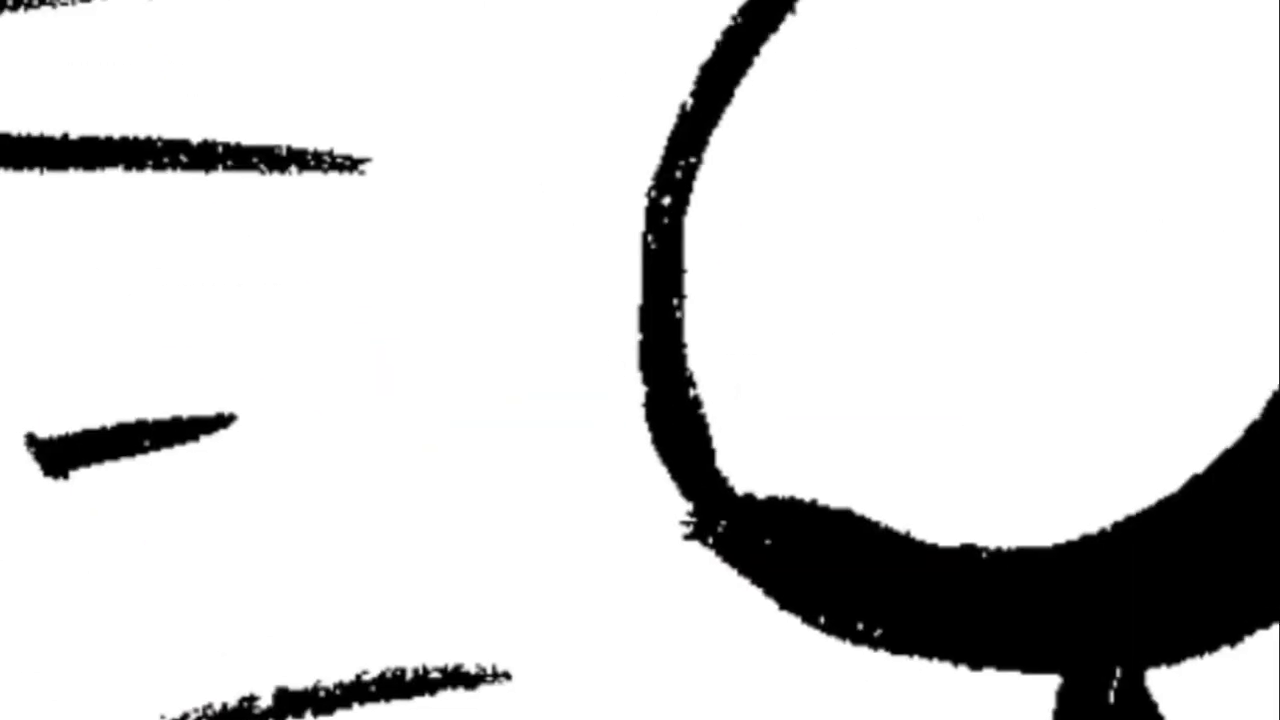
mouse_move(1067, 700)
left_mouse_down()
mouse_move(631, 449)
mouse_move(608, 200)
mouse_move(728, 700)
mouse_move(933, 452)
mouse_move(220, 228)
mouse_move(1086, 205)
mouse_move(94, 371)
mouse_move(136, 436)
mouse_move(1060, 480)
mouse_move(194, 266)
mouse_move(5, 300)
mouse_move(1008, 94)
mouse_move(714, 286)
mouse_move(603, 531)
mouse_move(608, 672)
mouse_move(943, 246)
mouse_move(720, 700)
left_mouse_up()
Trace yellow down the hair outline near the bun, undoing stray strokes.
left_click_drag(325, 712, 519, 205)
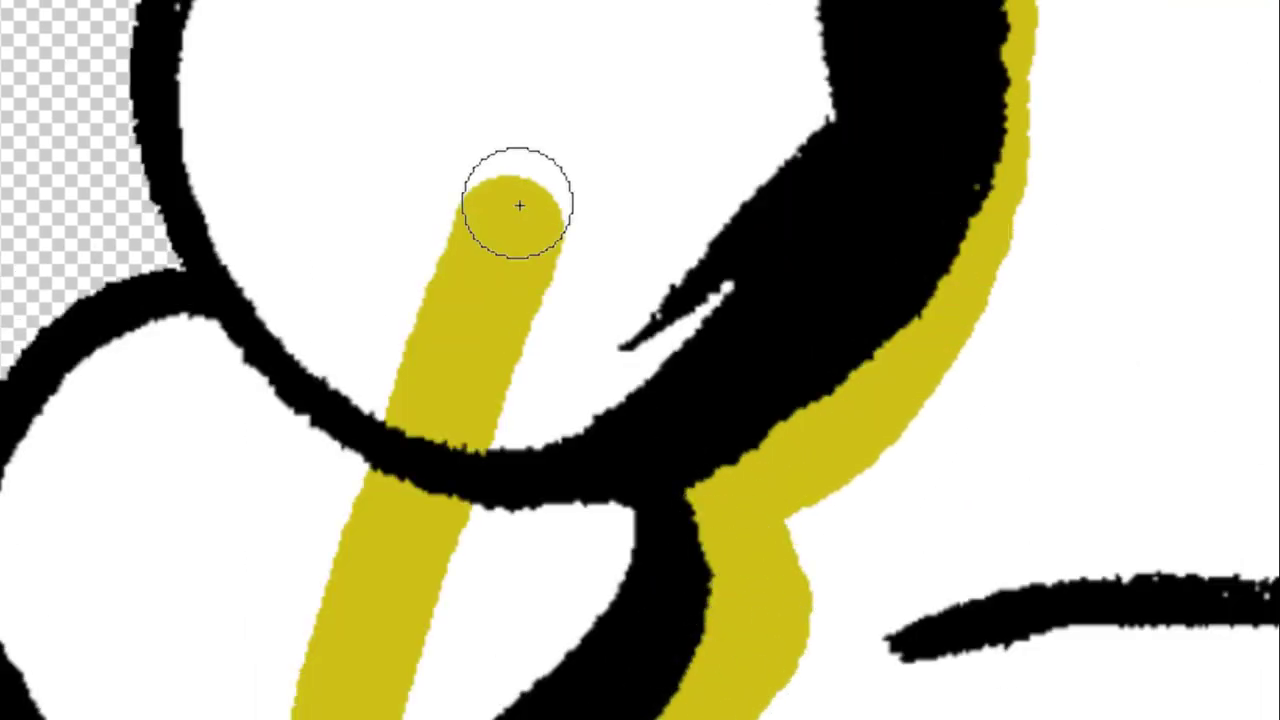
key("ctrl+z")
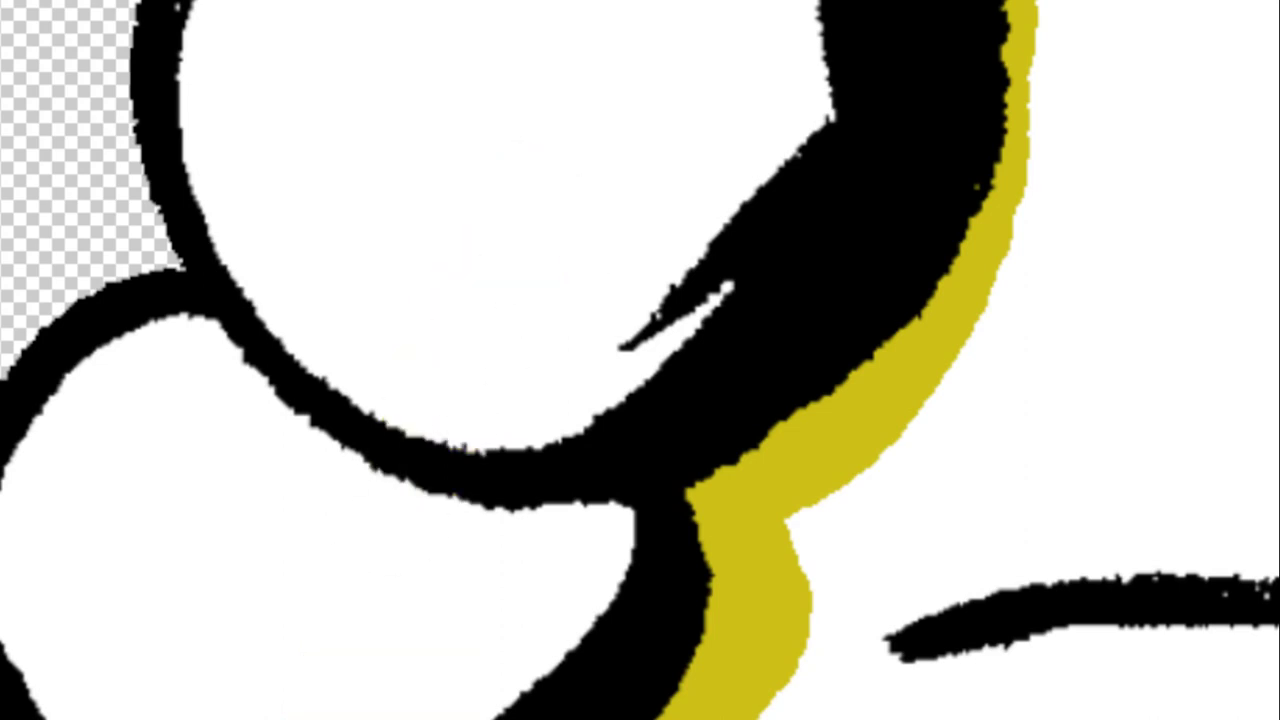
mouse_move(470, 30)
left_mouse_down()
mouse_move(423, 149)
mouse_move(420, 229)
mouse_move(266, 651)
mouse_move(290, 715)
left_mouse_up()
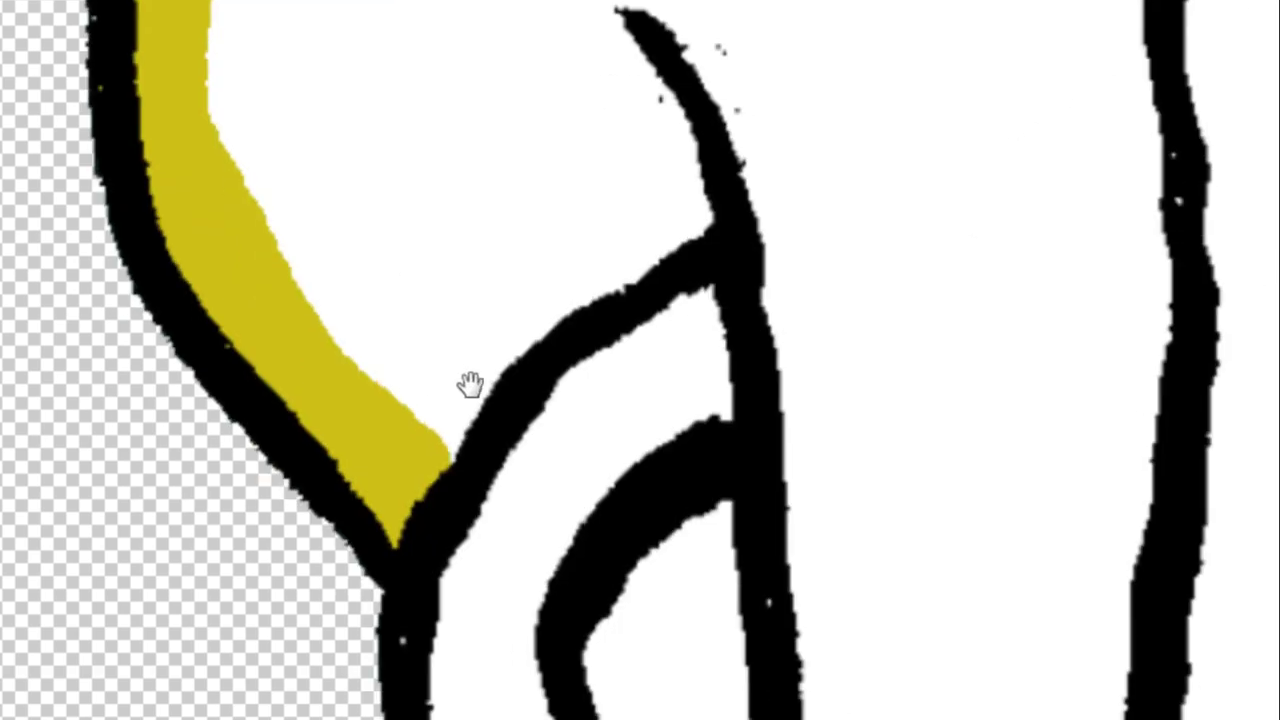
mouse_move(466, 380)
left_mouse_down()
mouse_move(449, 486)
mouse_move(466, 420)
mouse_move(597, 258)
mouse_move(709, 194)
mouse_move(766, 214)
mouse_move(777, 709)
mouse_move(760, 718)
left_mouse_up()
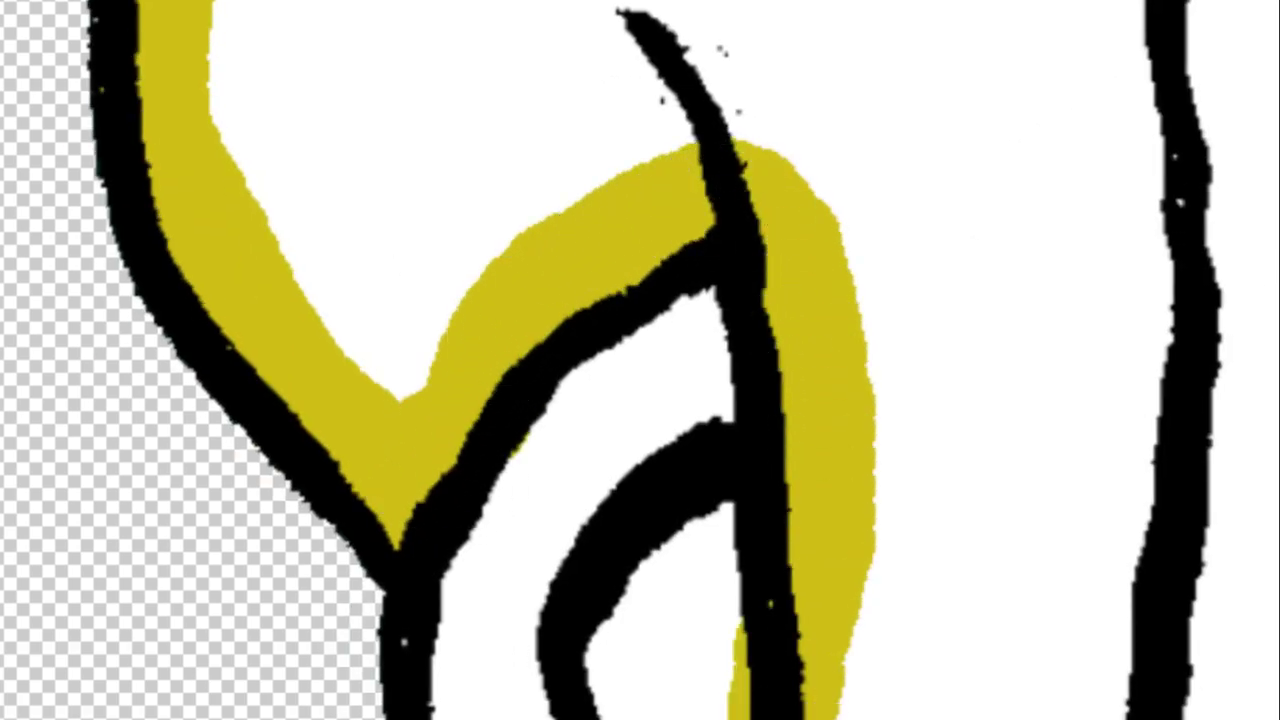
key("ctrl+z")
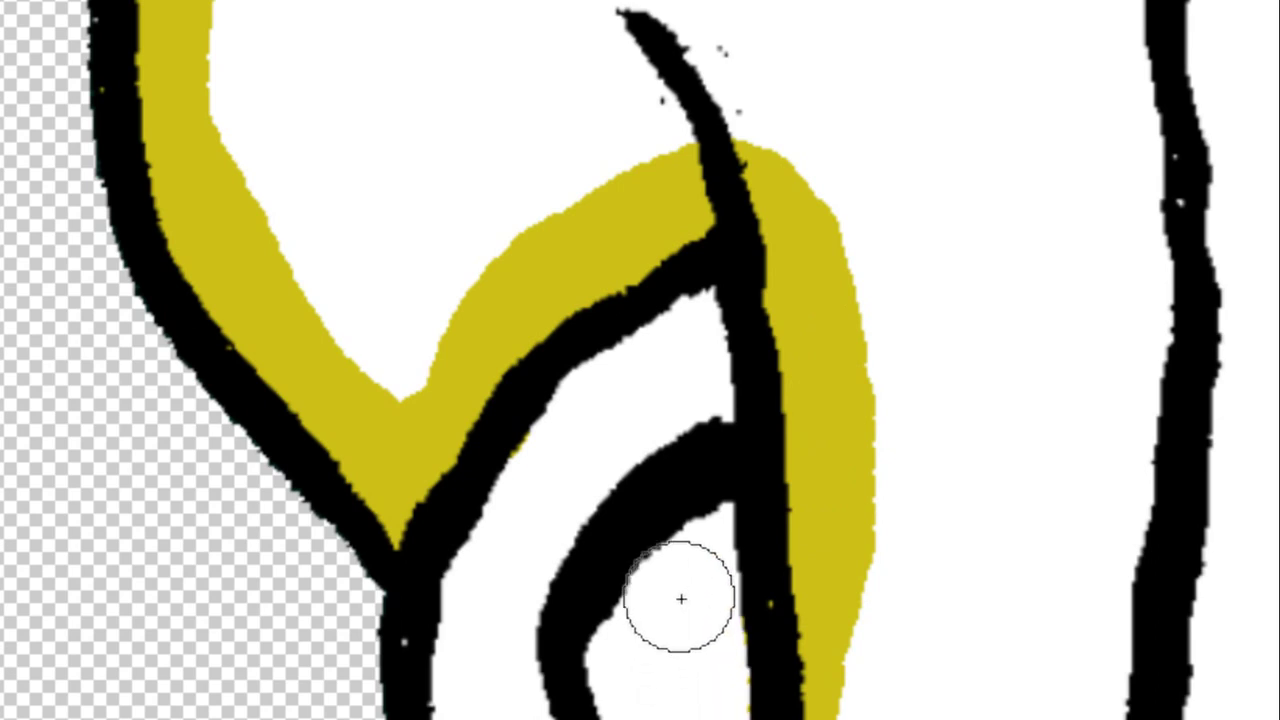
mouse_move(800, 700)
left_mouse_down()
mouse_move(723, 366)
mouse_move(734, 317)
left_mouse_up()
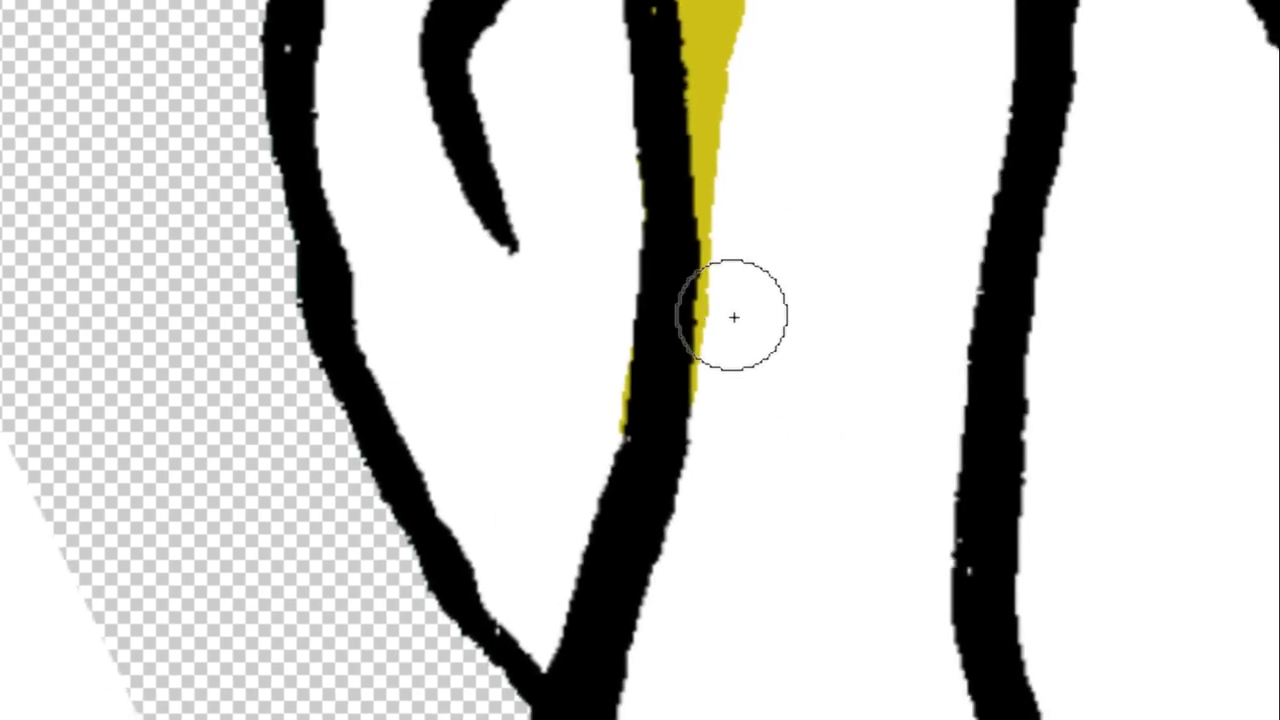
key("ctrl+z")
Extend the yellow band along the left side, top and right hair outlines.
mouse_move(737, 372)
left_mouse_down()
mouse_move(660, 715)
mouse_move(366, 249)
mouse_move(594, 557)
mouse_move(818, 700)
mouse_move(600, 591)
mouse_move(379, 310)
left_mouse_up()
left_click_drag(737, 643, 935, 715)
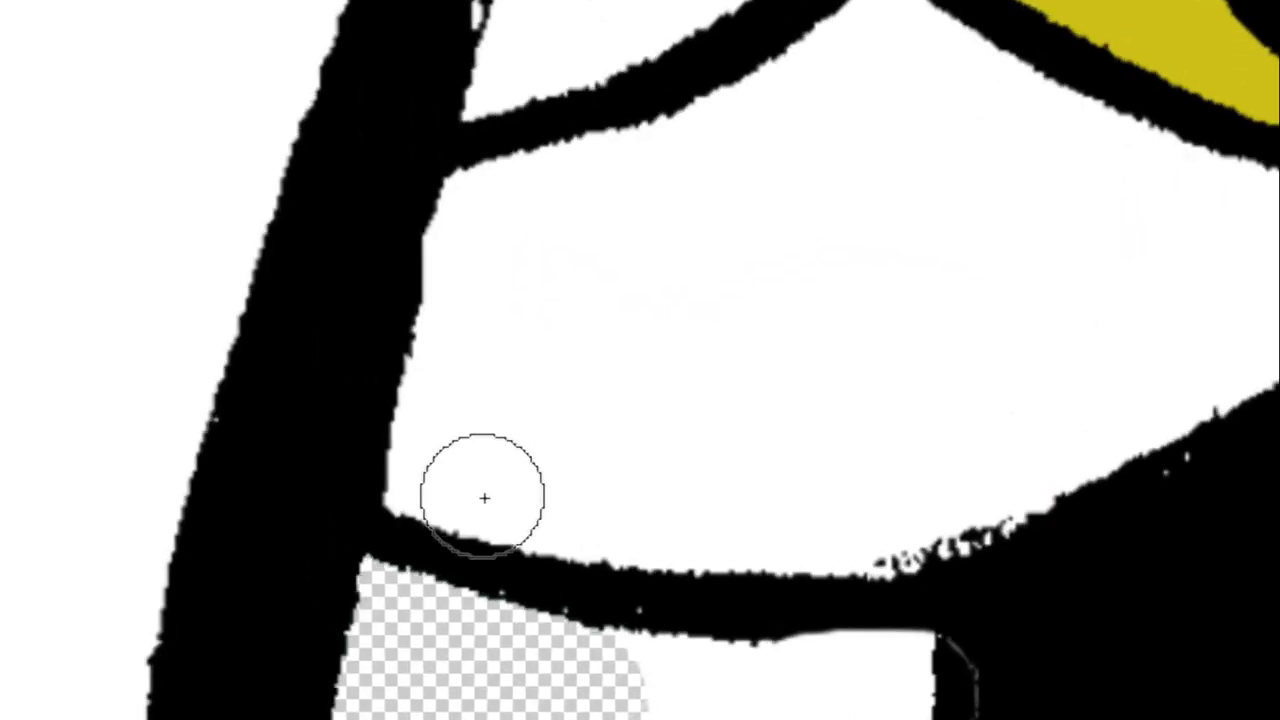
left_click_drag(486, 497, 500, 490)
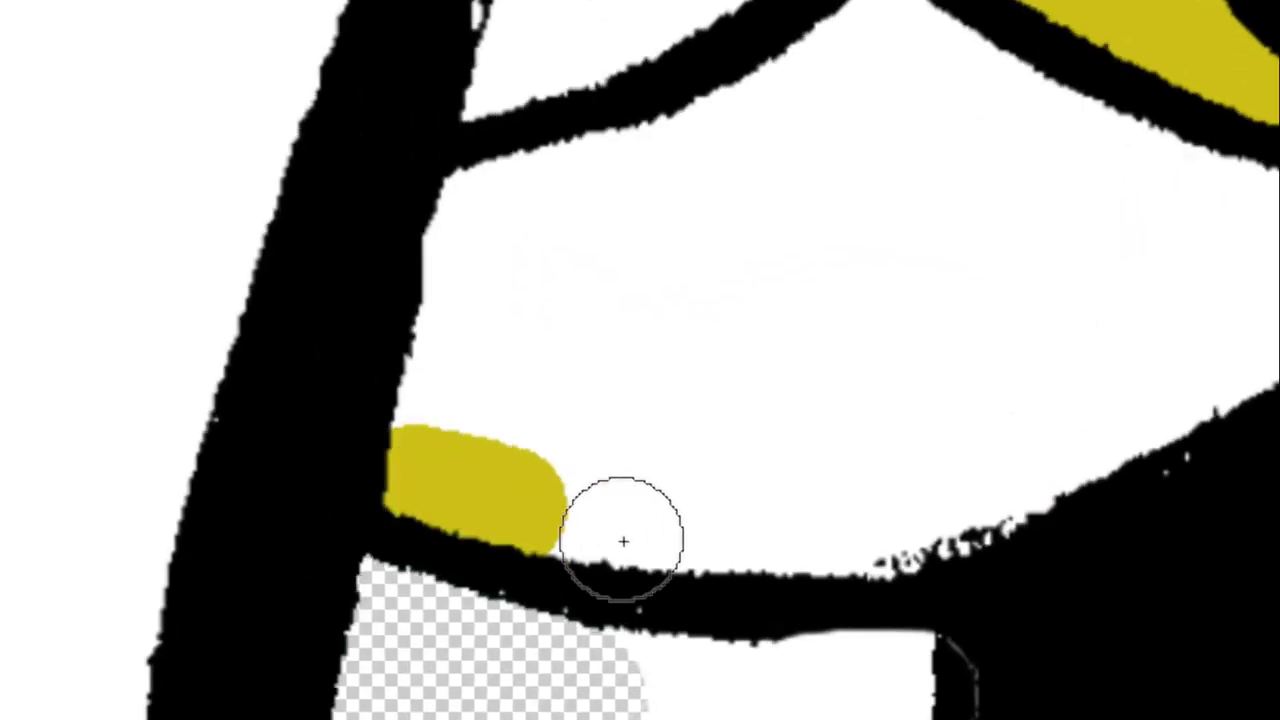
mouse_move(623, 541)
left_mouse_down()
mouse_move(1143, 451)
mouse_move(1275, 330)
left_mouse_up()
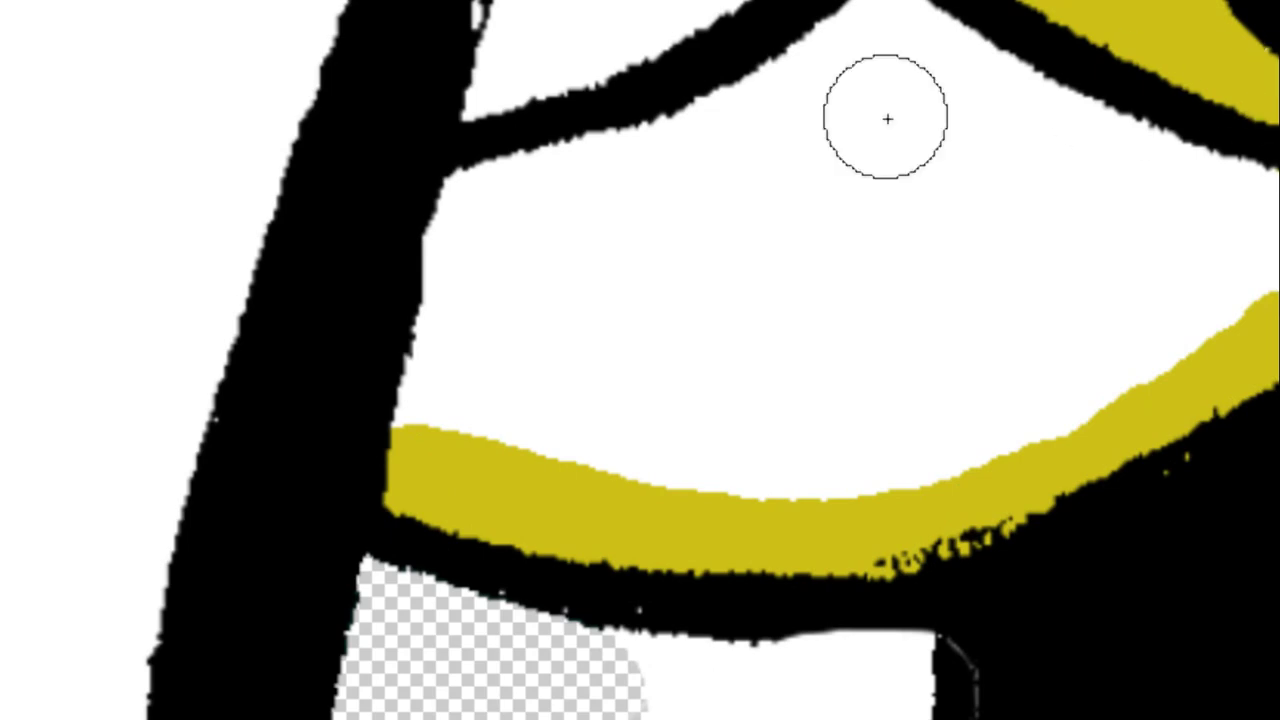
mouse_move(409, 371)
left_mouse_down()
mouse_move(549, 200)
mouse_move(900, 14)
left_mouse_up()
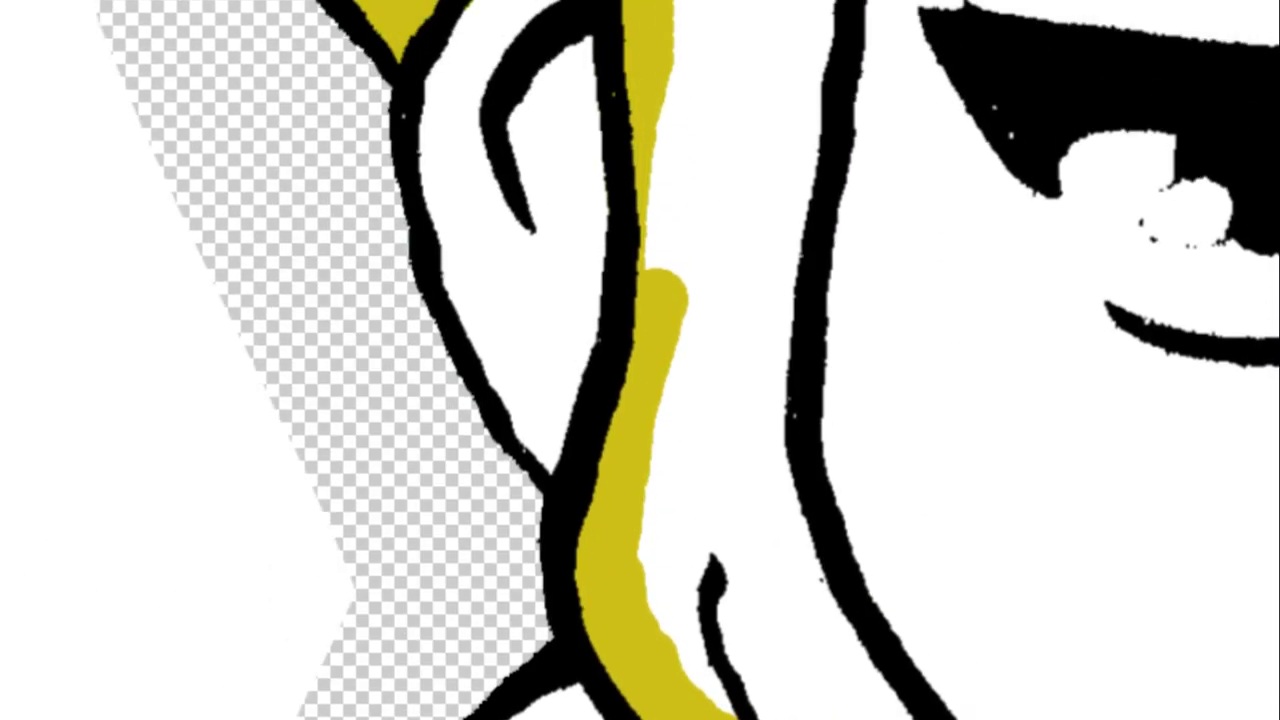
mouse_move(885, 712)
left_mouse_down()
mouse_move(783, 366)
mouse_move(830, 5)
left_mouse_up()
left_click_drag(788, 185, 738, 330)
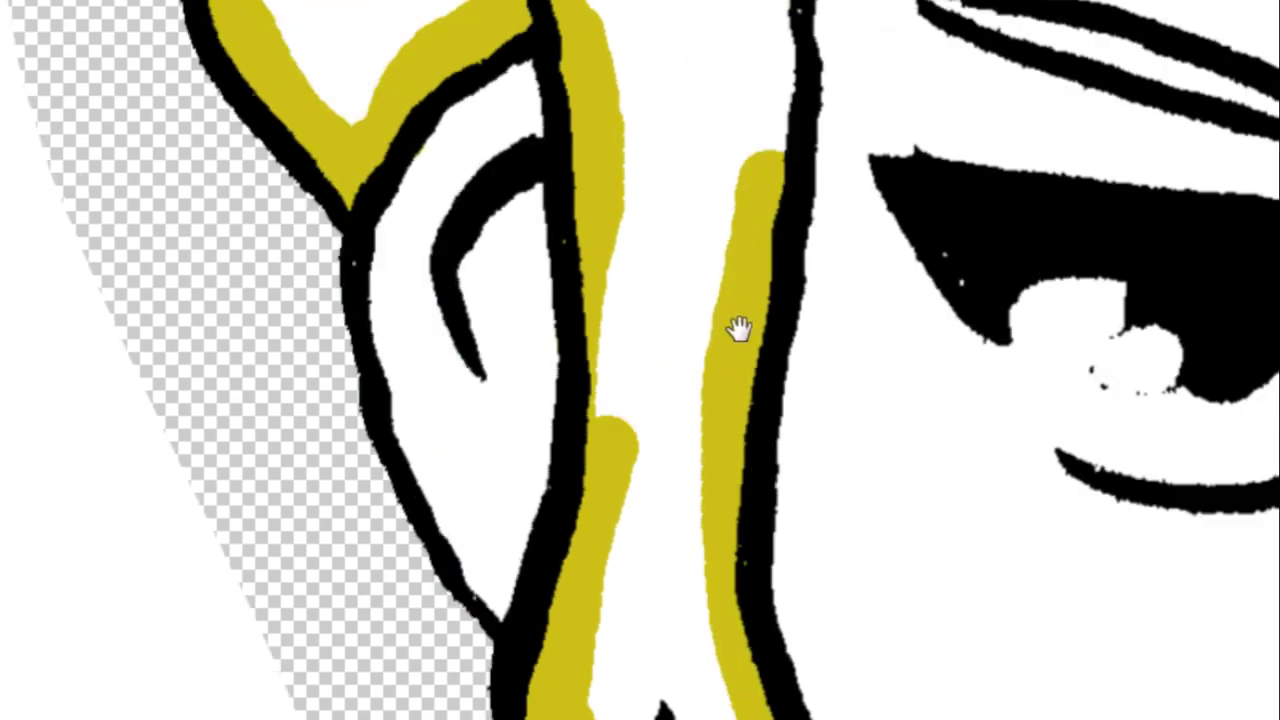
mouse_move(685, 715)
left_mouse_down()
mouse_move(677, 400)
mouse_move(638, 245)
left_mouse_up()
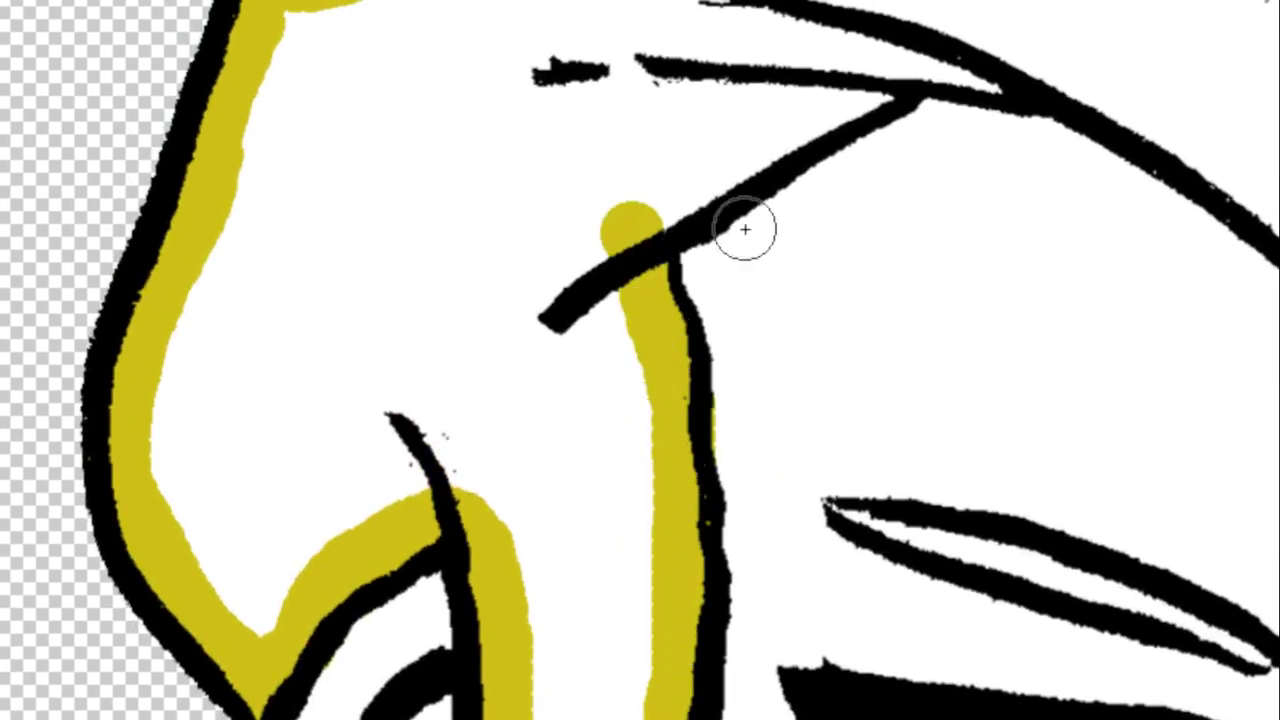
Finish the yellow band along the curved outlines down to the jaw.
scroll(745, 230, "up", 2)
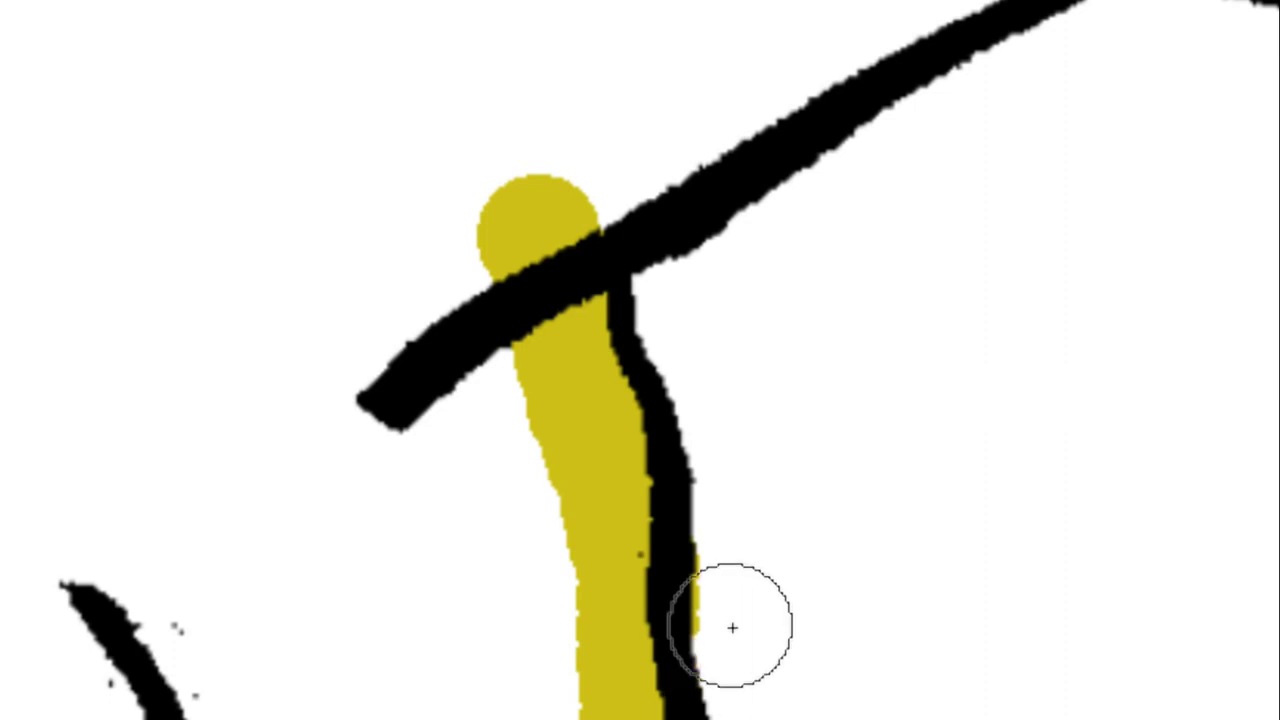
left_click_drag(732, 627, 736, 442)
left_click_drag(541, 258, 714, 52)
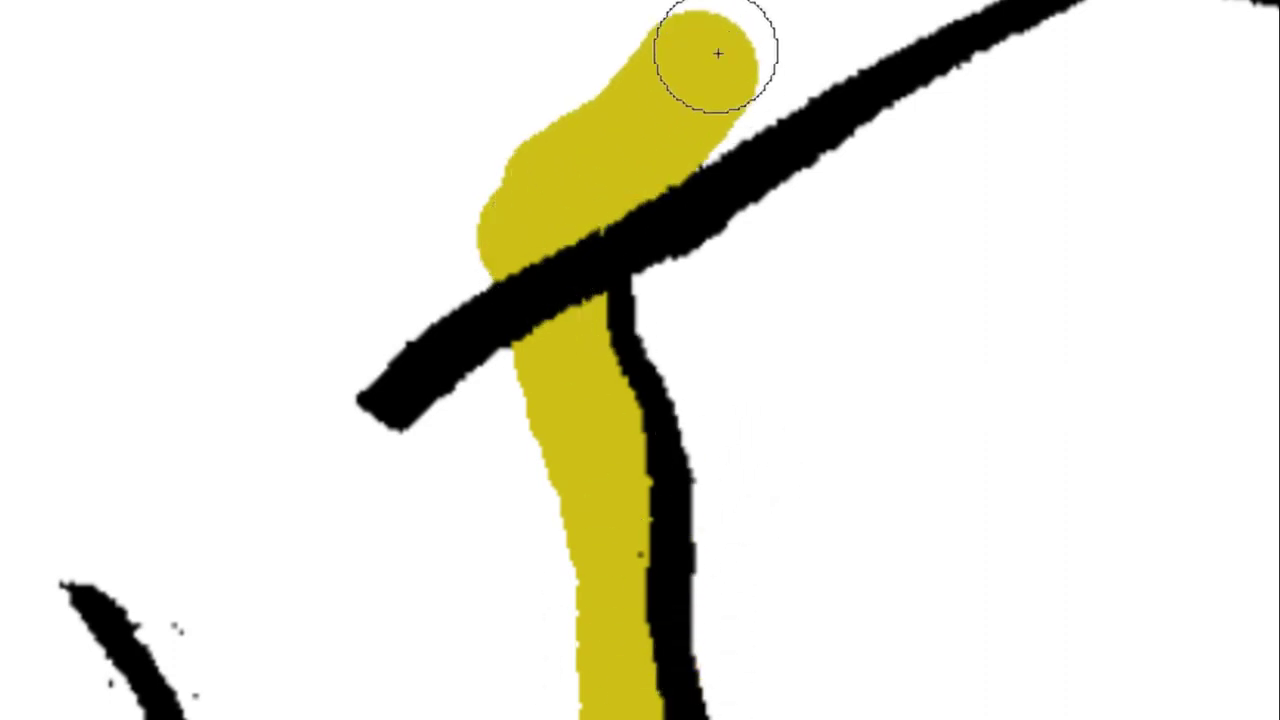
left_click_drag(410, 239, 240, 305)
left_click(8, 493)
left_click_drag(5, 525, 283, 343)
mouse_move(245, 403)
left_mouse_down()
mouse_move(397, 334)
mouse_move(686, 377)
mouse_move(1240, 700)
left_mouse_up()
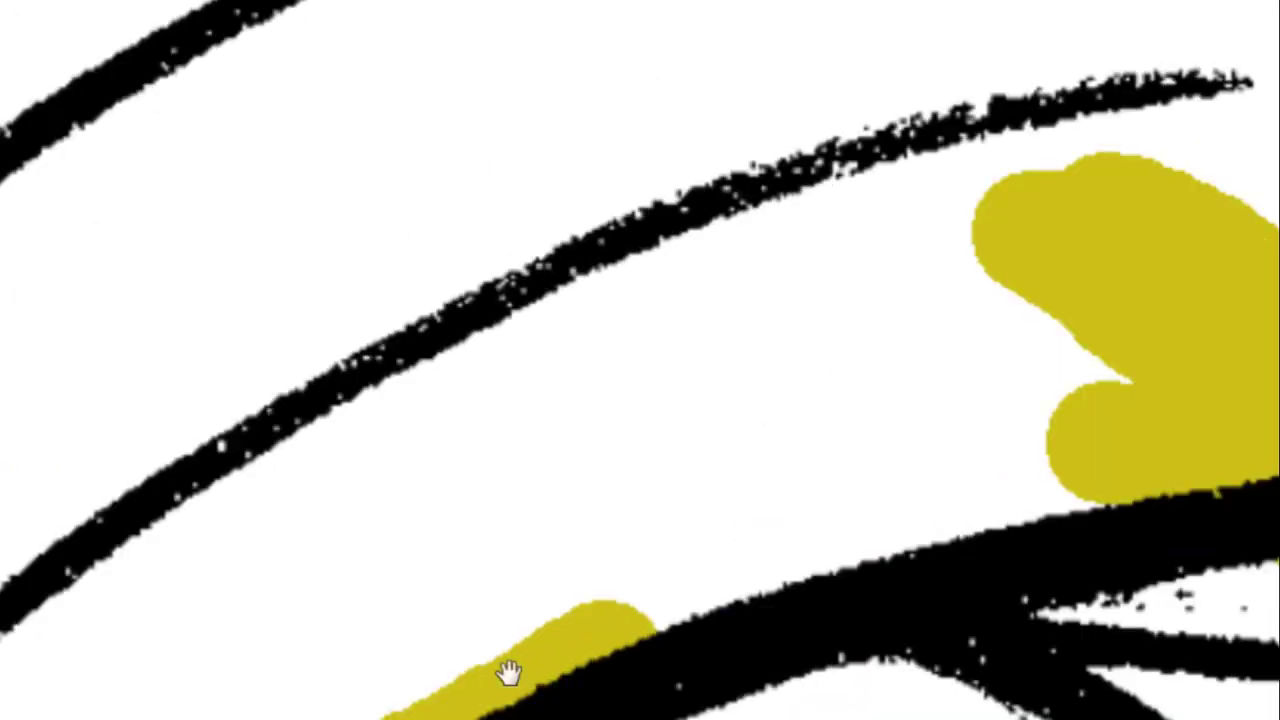
mouse_move(508, 671)
left_mouse_down()
mouse_move(760, 543)
mouse_move(736, 569)
mouse_move(966, 680)
mouse_move(1080, 712)
left_mouse_up()
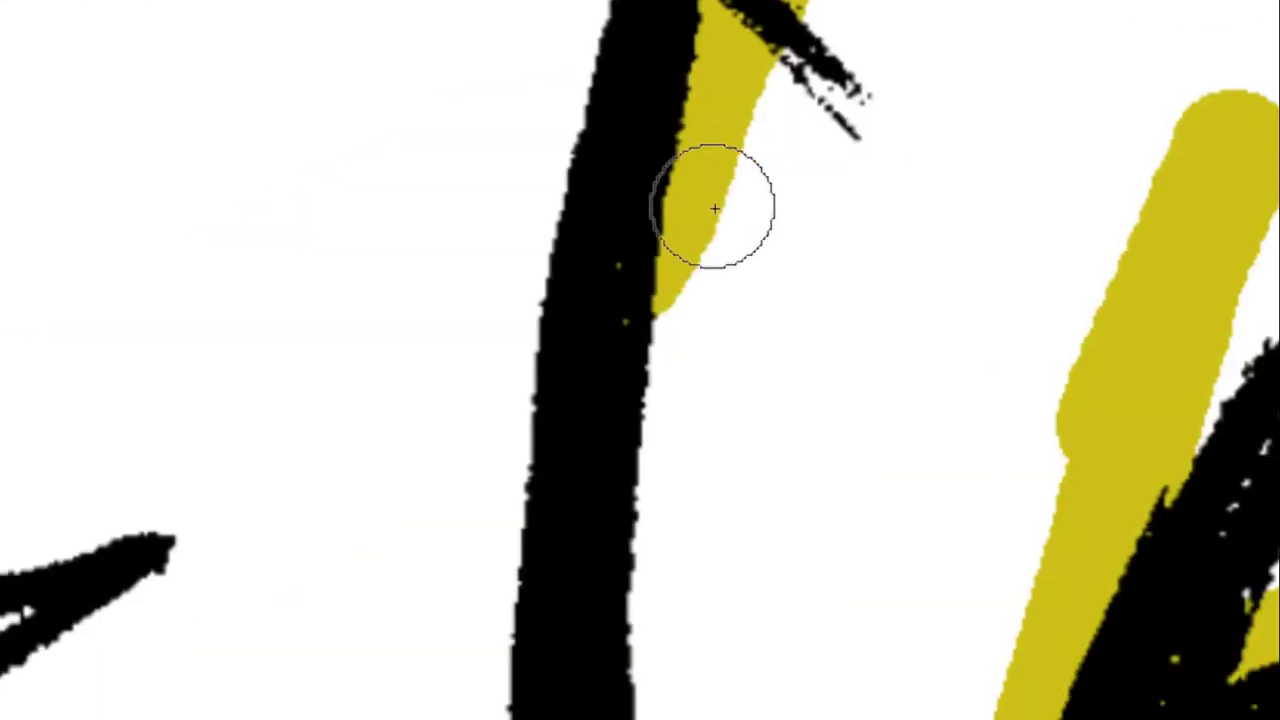
left_click_drag(714, 206, 634, 663)
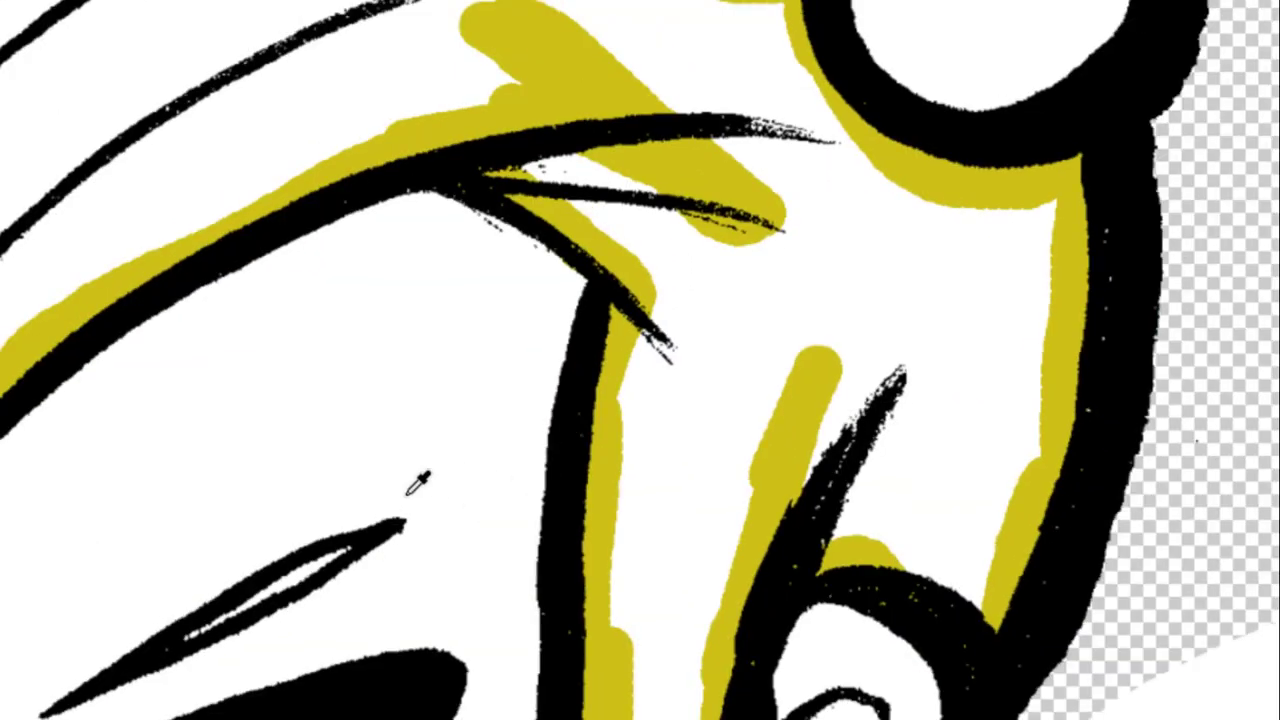
Paint-bucket fill the outlined hair region with mustard yellow.
scroll(286, 400, "down", 5)
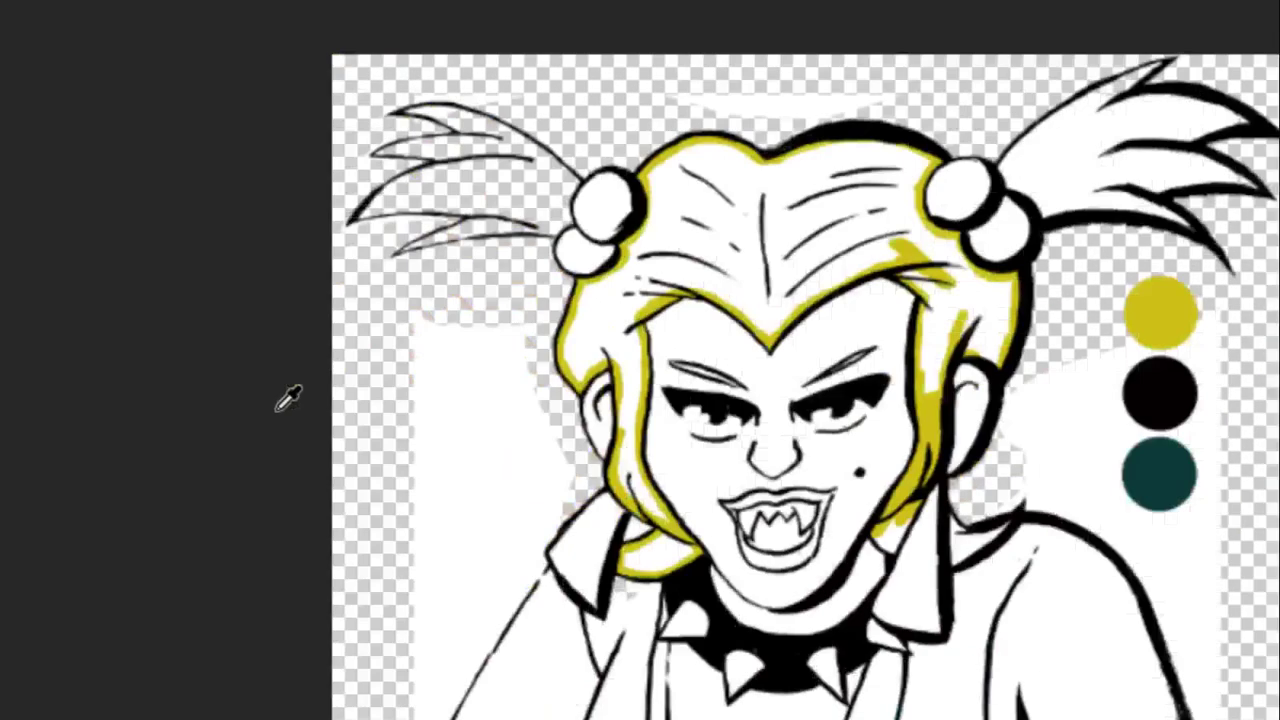
scroll(451, 260, "up", 3)
scroll(451, 260, "up", 2)
left_click(889, 148)
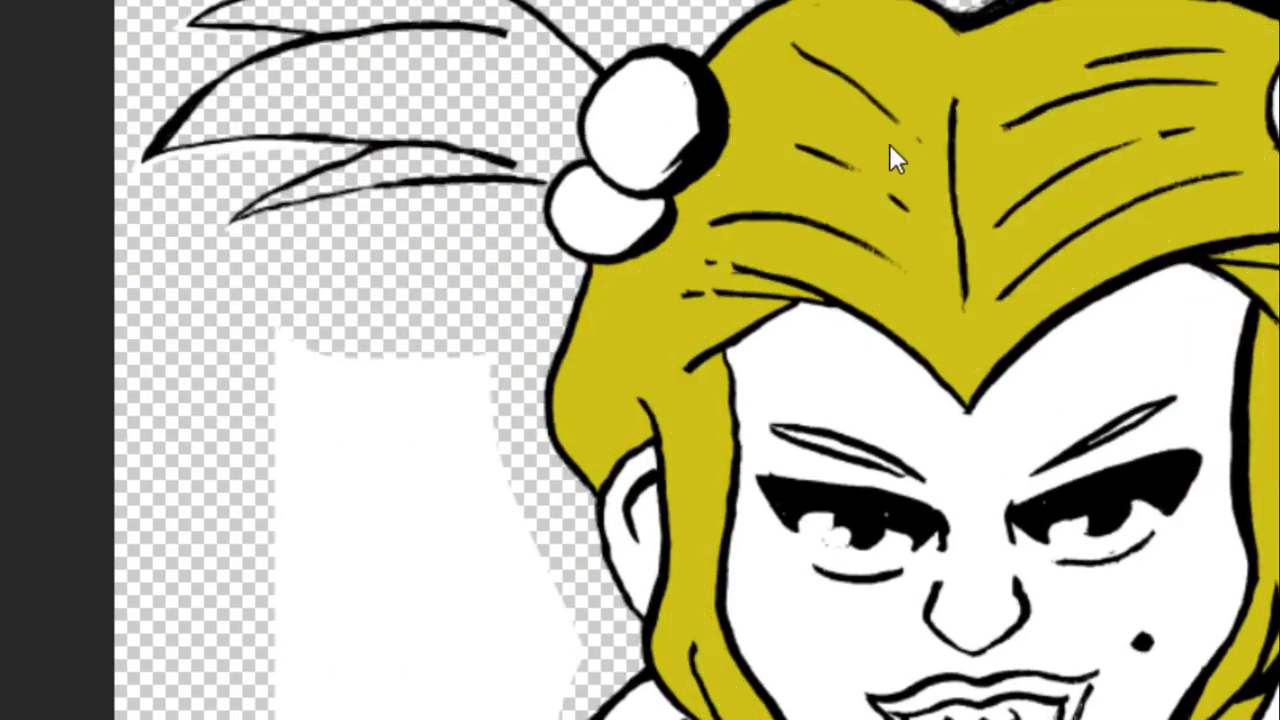
scroll(707, 520, "up", 3)
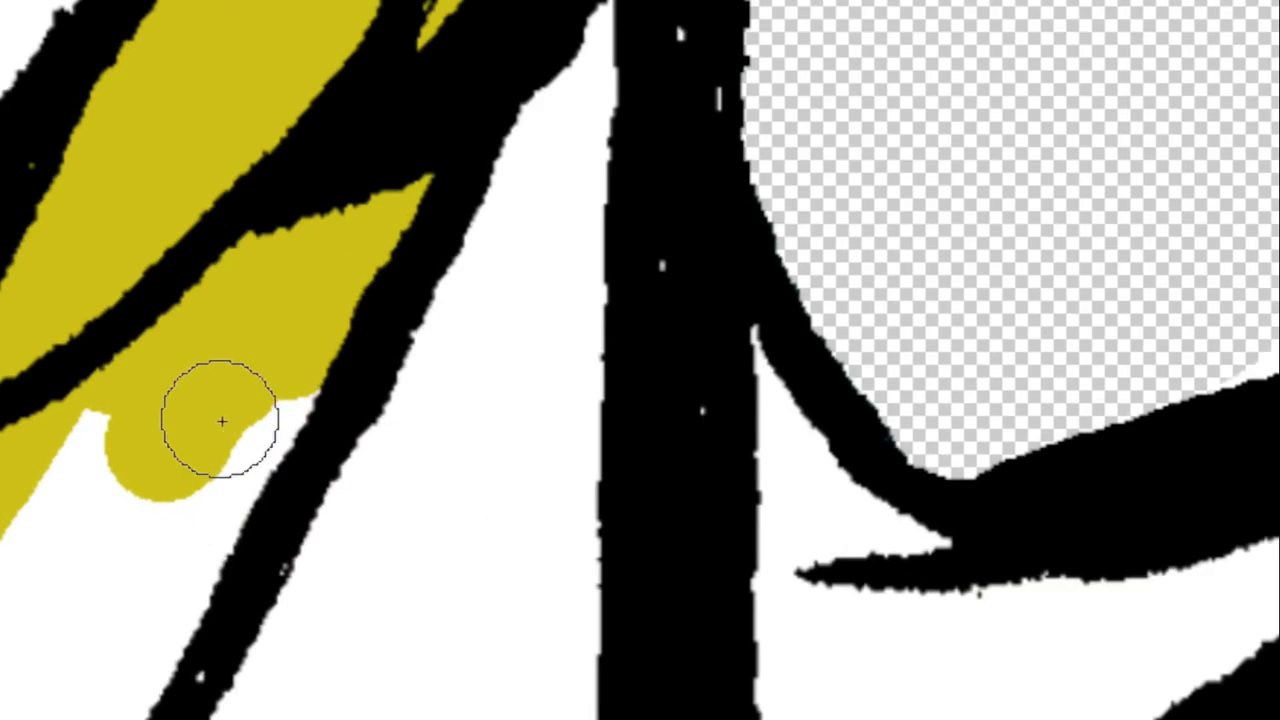
Brush yellow over the white gaps in the side strands, undoing spill.
mouse_move(217, 420)
left_mouse_down()
mouse_move(214, 466)
mouse_move(100, 710)
left_mouse_up()
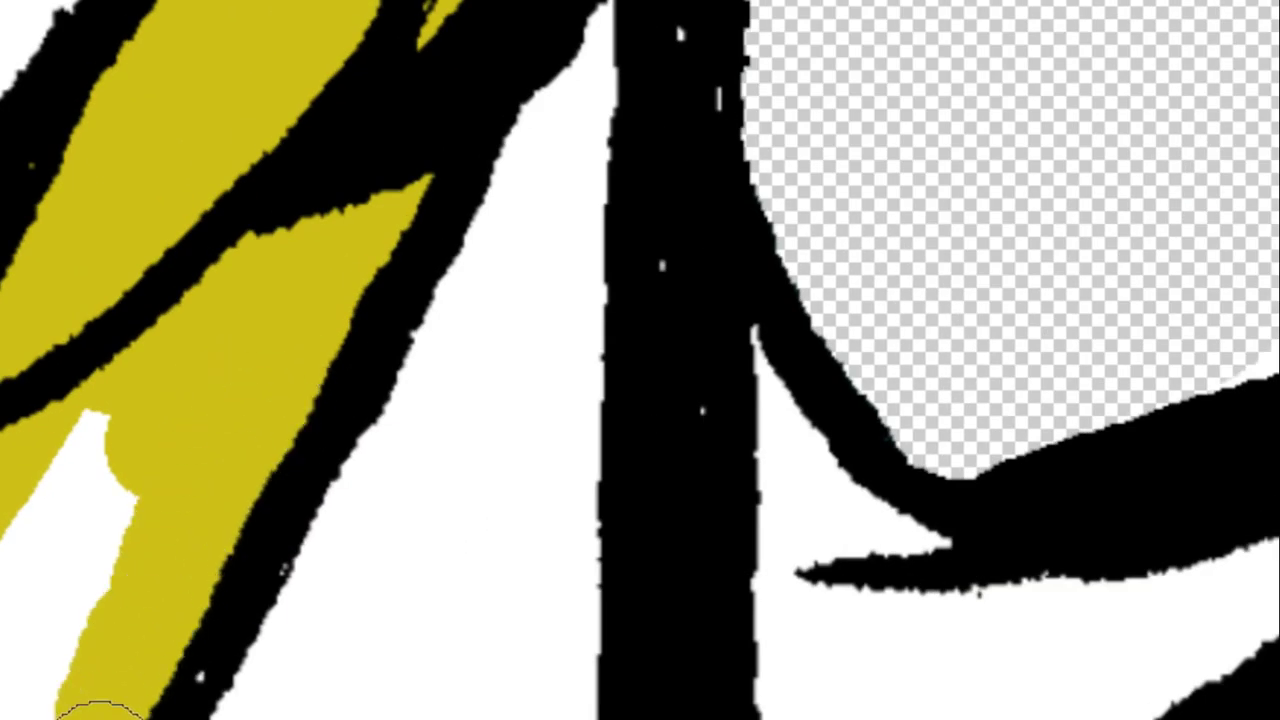
mouse_move(60, 470)
left_mouse_down()
mouse_move(149, 391)
mouse_move(94, 449)
left_mouse_up()
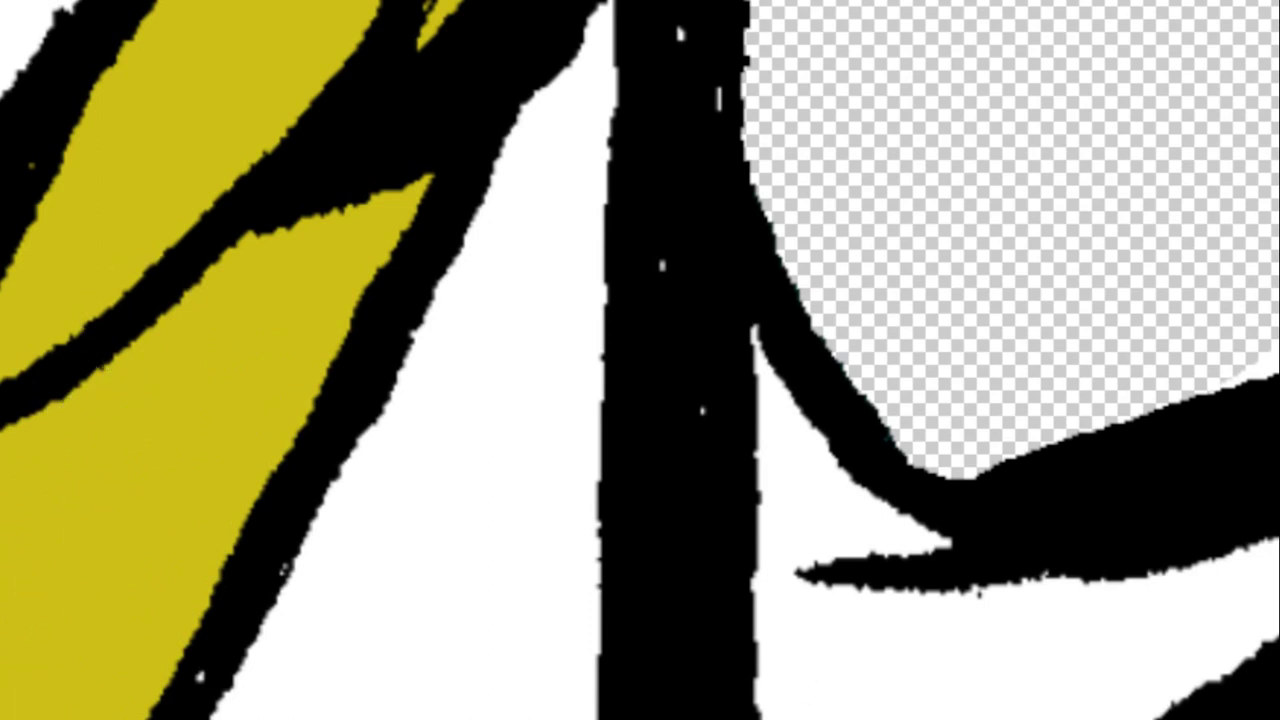
mouse_move(810, 700)
left_mouse_down()
mouse_move(797, 520)
mouse_move(766, 377)
mouse_move(1074, 520)
mouse_move(1220, 560)
left_mouse_up()
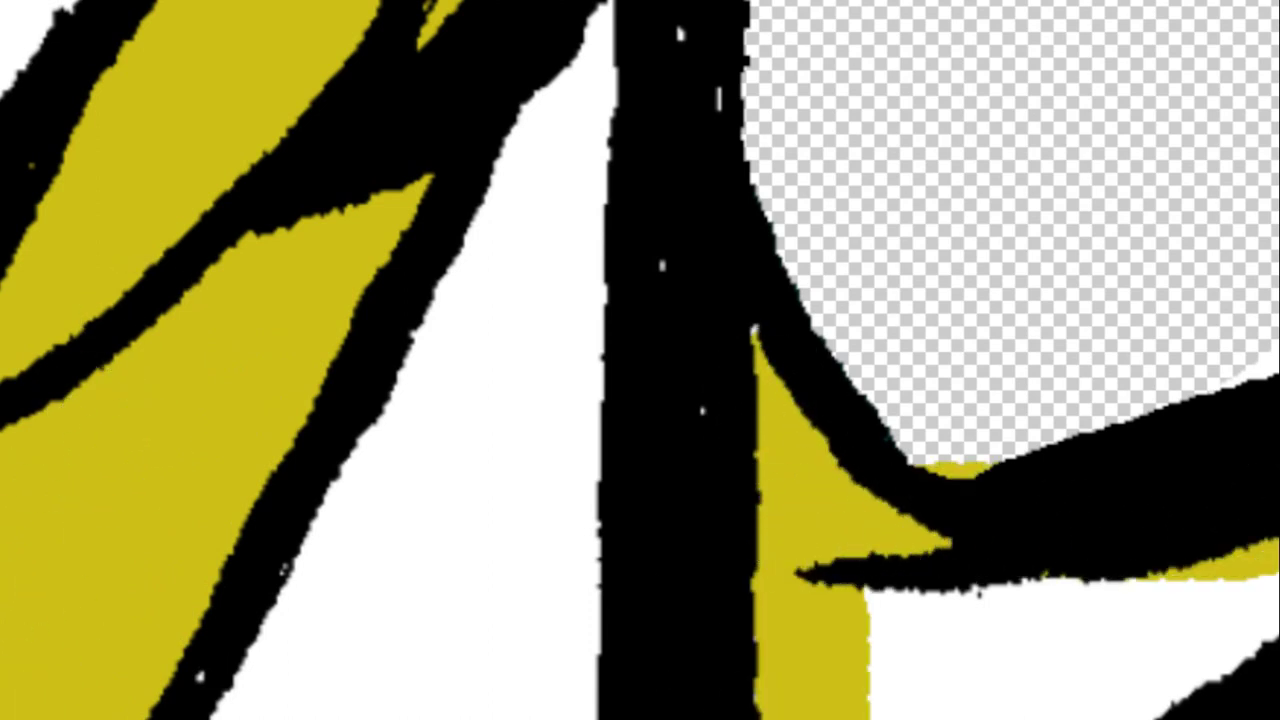
key("ctrl+z")
left_click_drag(760, 371, 770, 710)
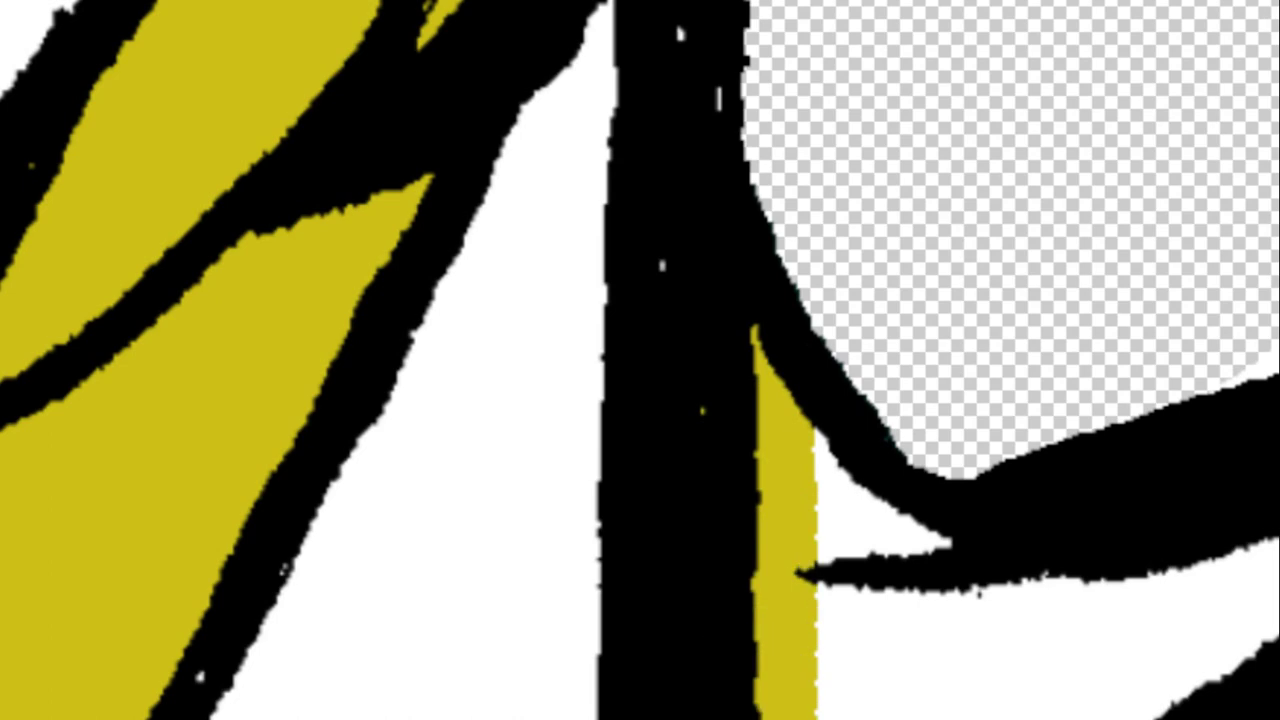
mouse_move(1050, 700)
left_mouse_down()
mouse_move(1250, 580)
mouse_move(1034, 609)
mouse_move(777, 466)
mouse_move(903, 669)
mouse_move(870, 715)
left_mouse_up()
scroll(857, 614, "down", 3)
Paint yellow beside the top-right bun and along the upper hair curves.
scroll(868, 615, "down", 2)
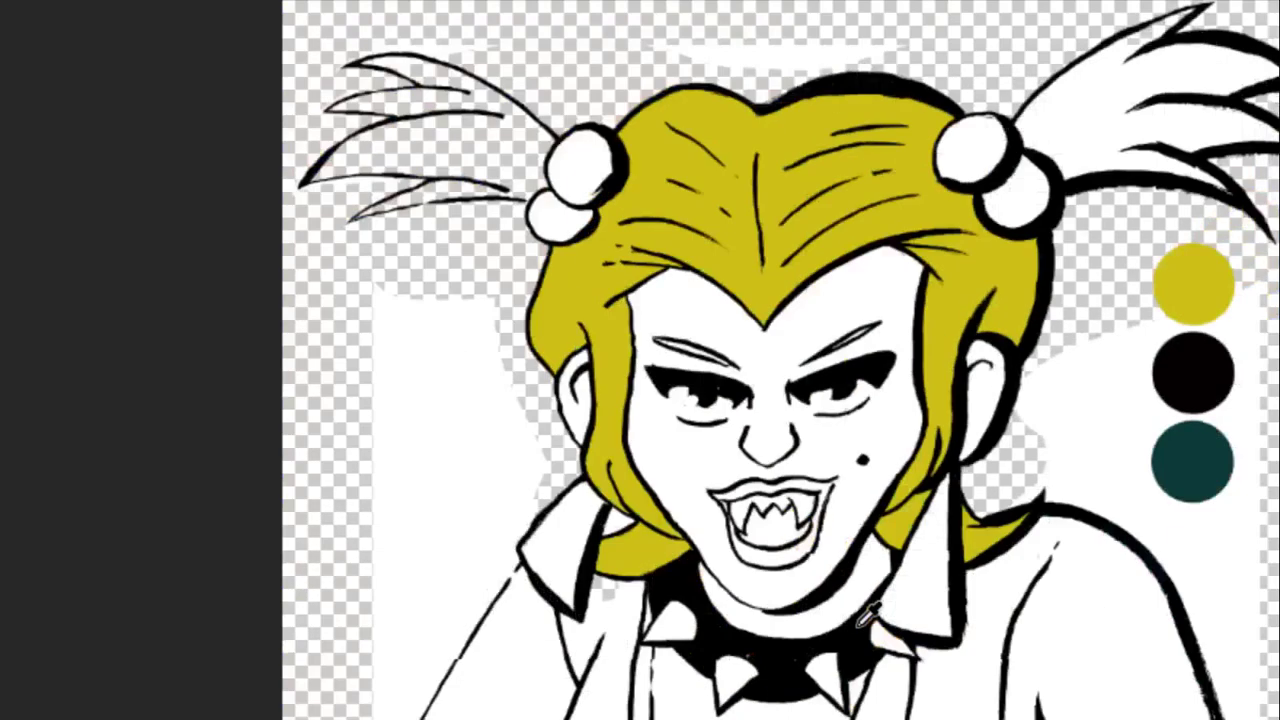
scroll(1123, 296, "up", 2)
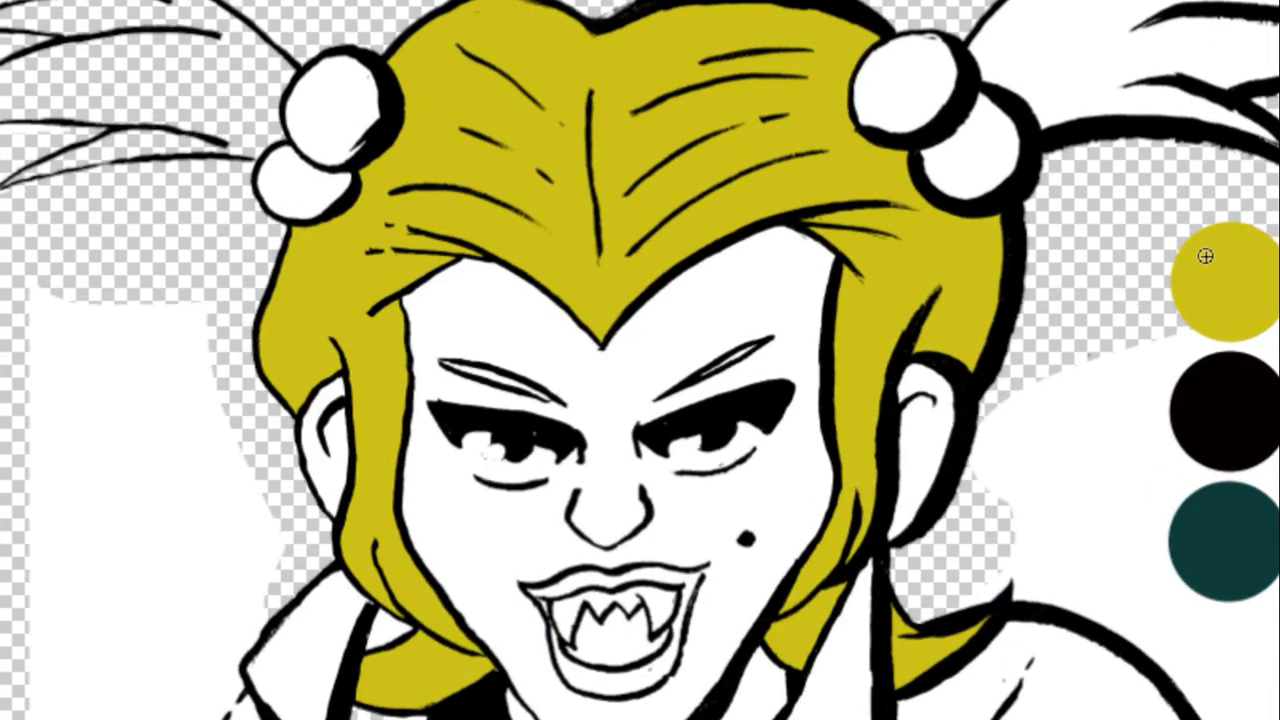
scroll(1066, 86, "up", 2)
scroll(988, 377, "up", 2)
mouse_move(791, 580)
left_mouse_down()
mouse_move(758, 462)
mouse_move(866, 329)
mouse_move(1011, 186)
mouse_move(806, 380)
mouse_move(1063, 157)
left_mouse_up()
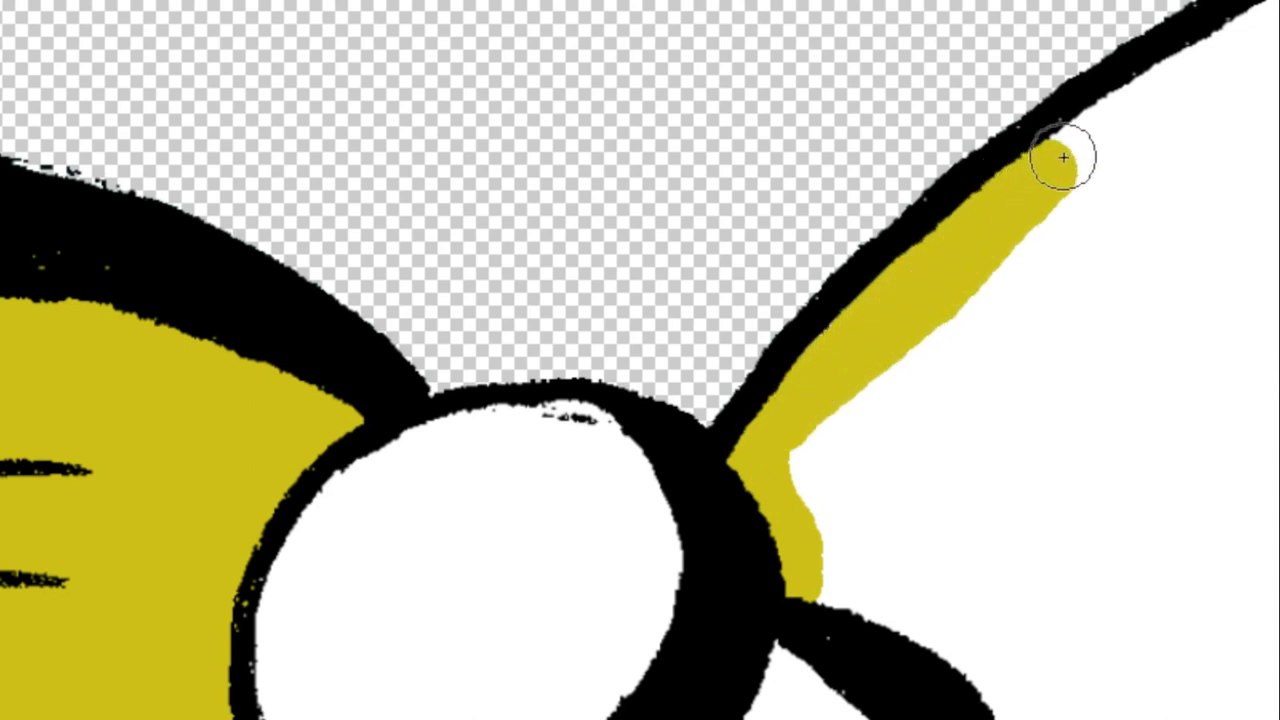
scroll(491, 614, "down", 1)
scroll(450, 650, "up", 1)
mouse_move(400, 705)
left_mouse_down()
mouse_move(806, 545)
mouse_move(943, 466)
mouse_move(926, 491)
mouse_move(757, 546)
mouse_move(865, 497)
mouse_move(731, 634)
mouse_move(857, 666)
mouse_move(1250, 690)
left_mouse_up()
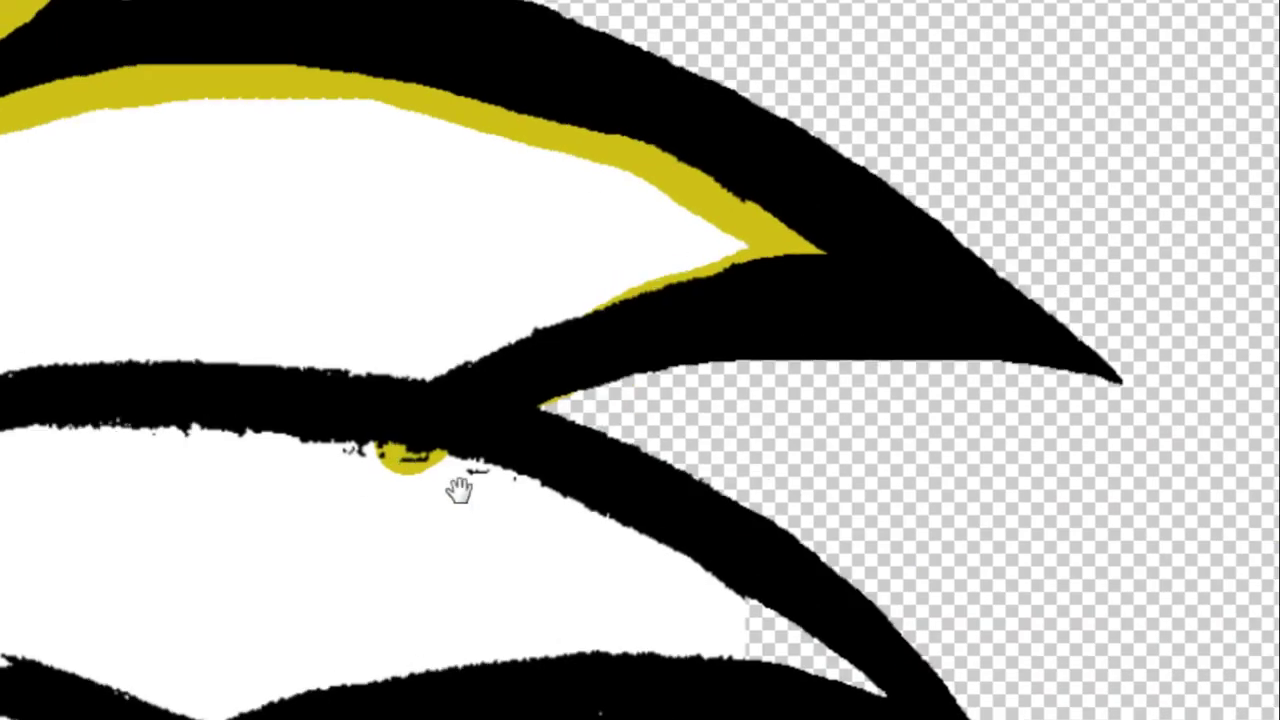
mouse_move(457, 491)
left_mouse_down()
mouse_move(666, 609)
mouse_move(950, 712)
left_mouse_up()
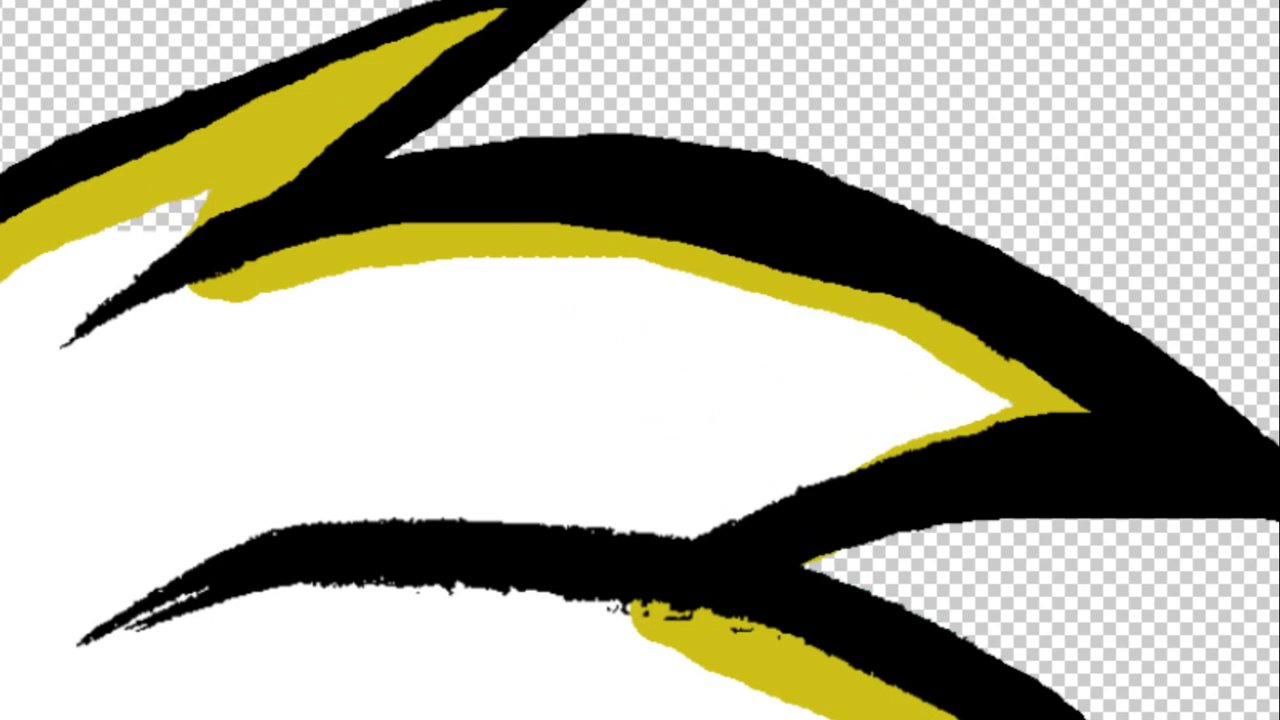
Fill the white hair area on the left yellow, undoing a misplaced stroke.
left_click_drag(400, 400, 905, 275)
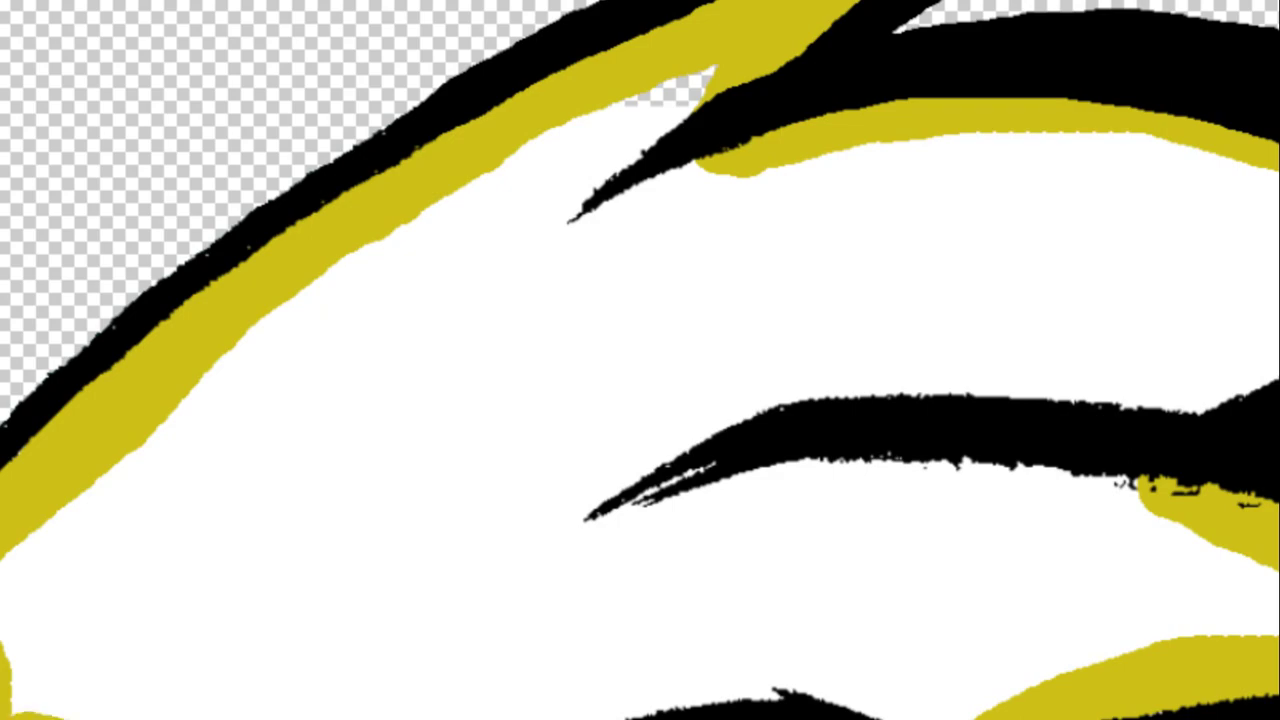
left_click(139, 538)
mouse_move(139, 538)
left_mouse_down()
mouse_move(957, 449)
mouse_move(894, 594)
mouse_move(215, 445)
left_mouse_up()
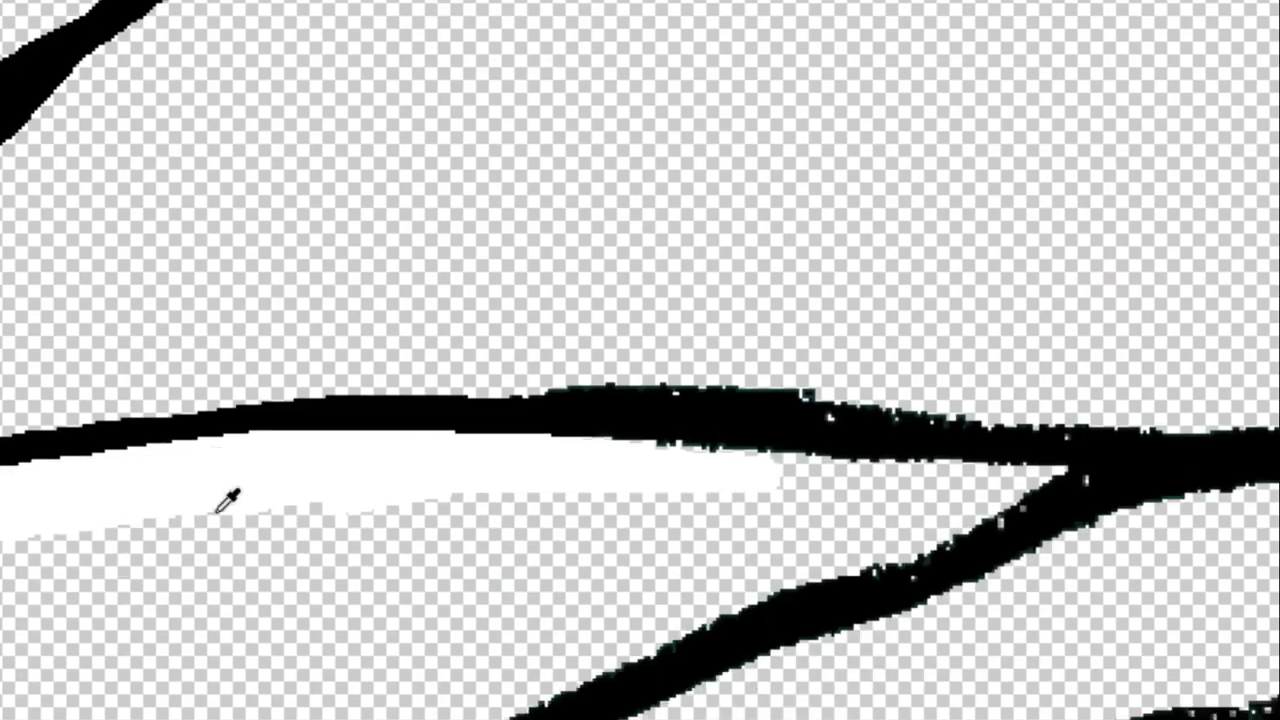
scroll(229, 500, "down", 3)
mouse_move(206, 509)
left_mouse_down()
mouse_move(256, 688)
mouse_move(517, 434)
left_mouse_up()
scroll(517, 434, "up", 5)
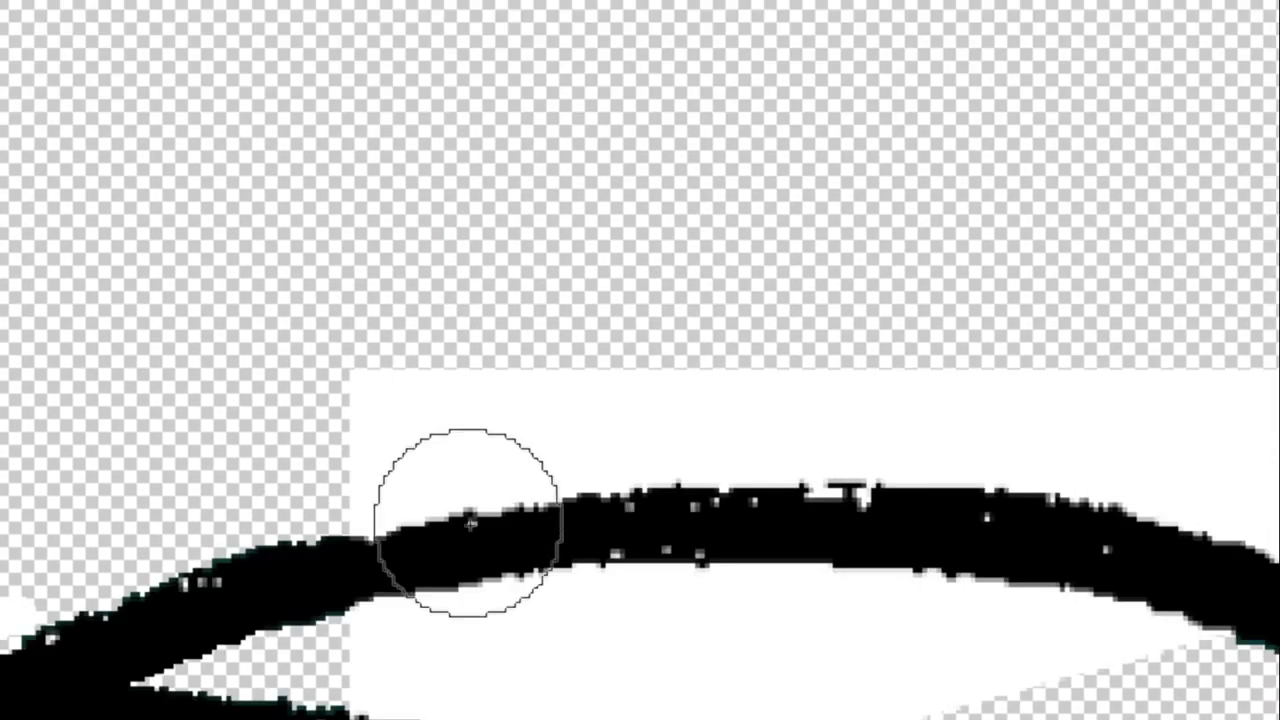
mouse_move(227, 658)
left_mouse_down()
mouse_move(243, 657)
mouse_move(206, 651)
mouse_move(557, 586)
mouse_move(650, 600)
left_mouse_up()
key("ctrl+z")
key("ctrl+z")
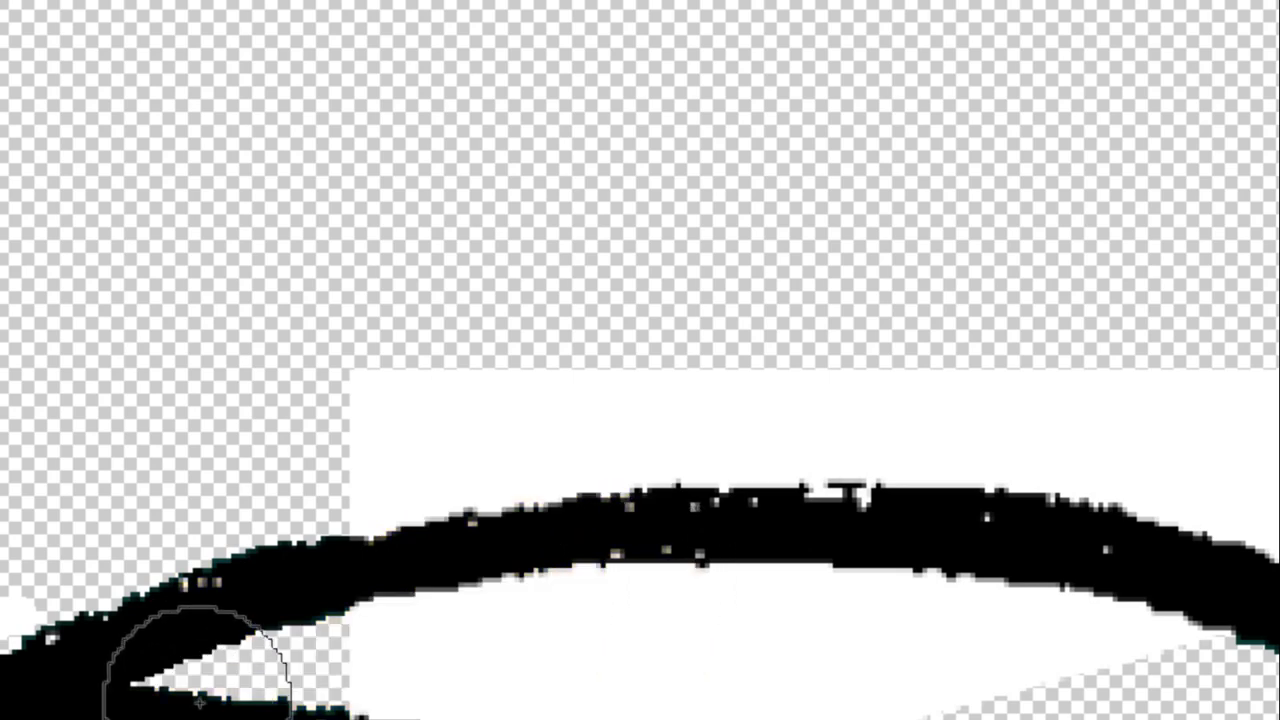
Brush yellow along the inside of the hair strand outlines.
mouse_move(186, 660)
left_mouse_down()
mouse_move(281, 675)
mouse_move(663, 600)
mouse_move(1260, 660)
left_mouse_up()
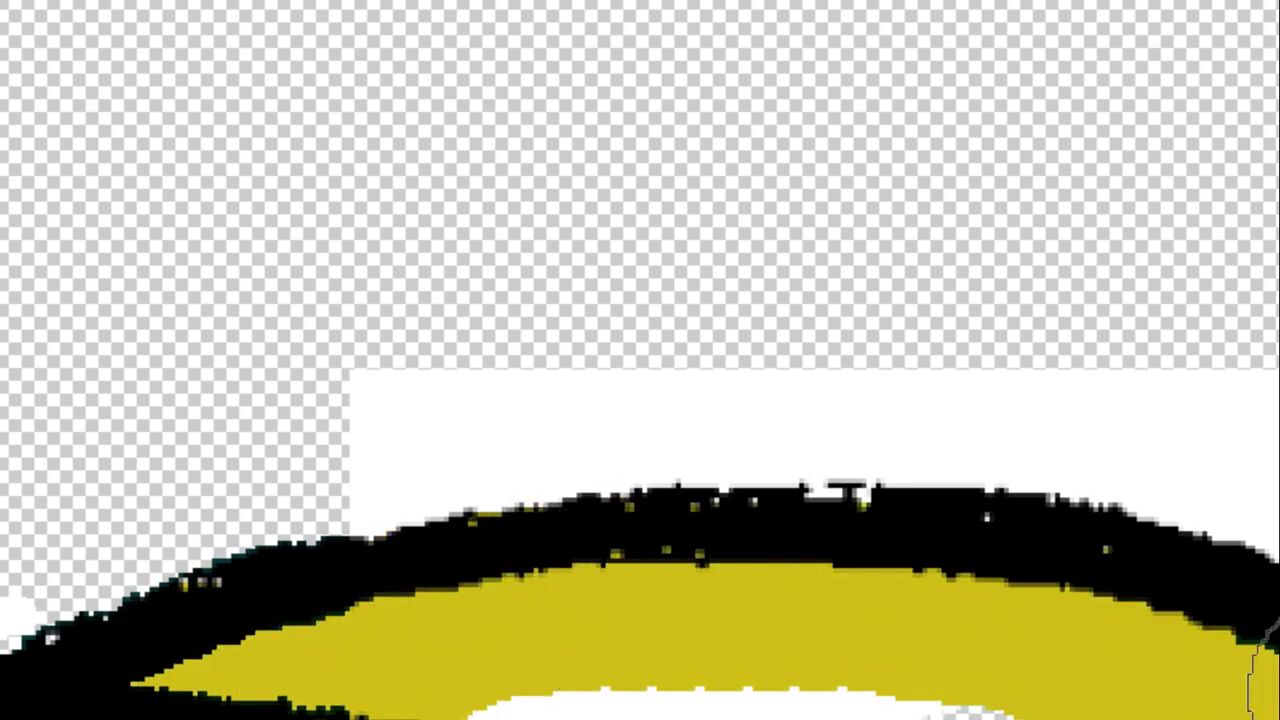
left_click(40, 235)
mouse_move(40, 235)
left_mouse_down()
mouse_move(751, 586)
mouse_move(1100, 705)
left_mouse_up()
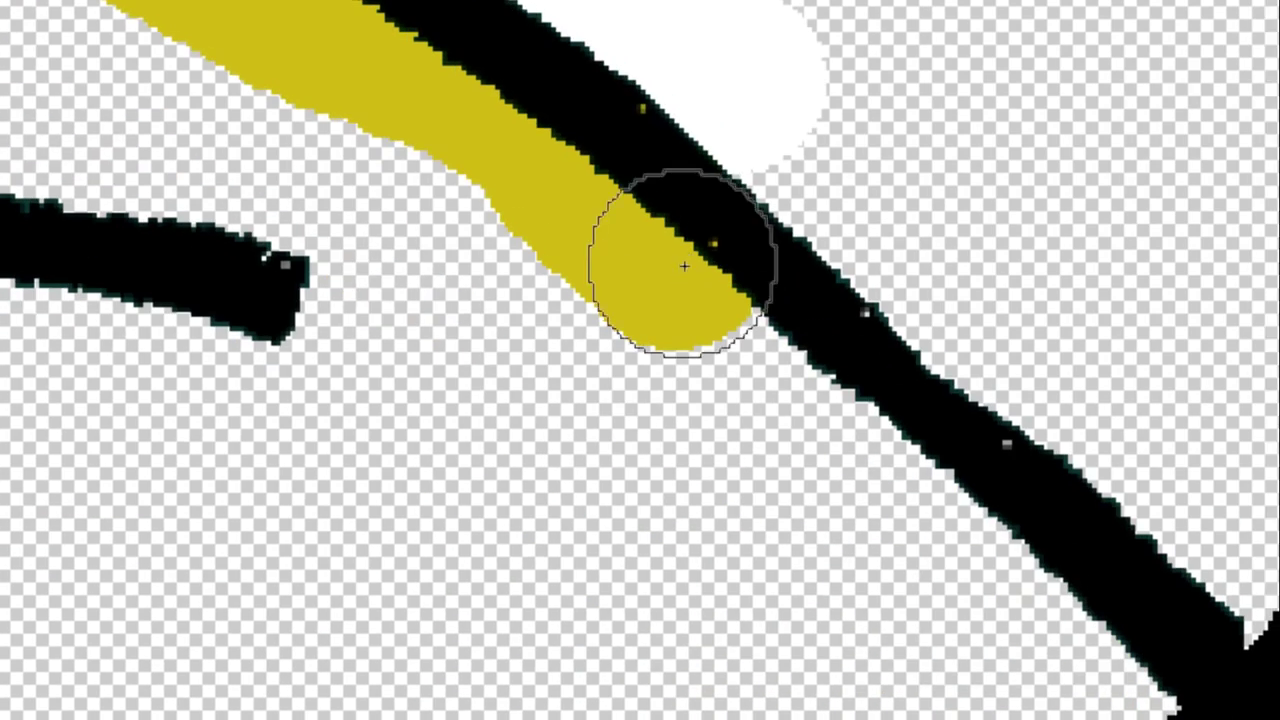
mouse_move(674, 251)
left_mouse_down()
mouse_move(1057, 686)
mouse_move(1110, 690)
left_mouse_up()
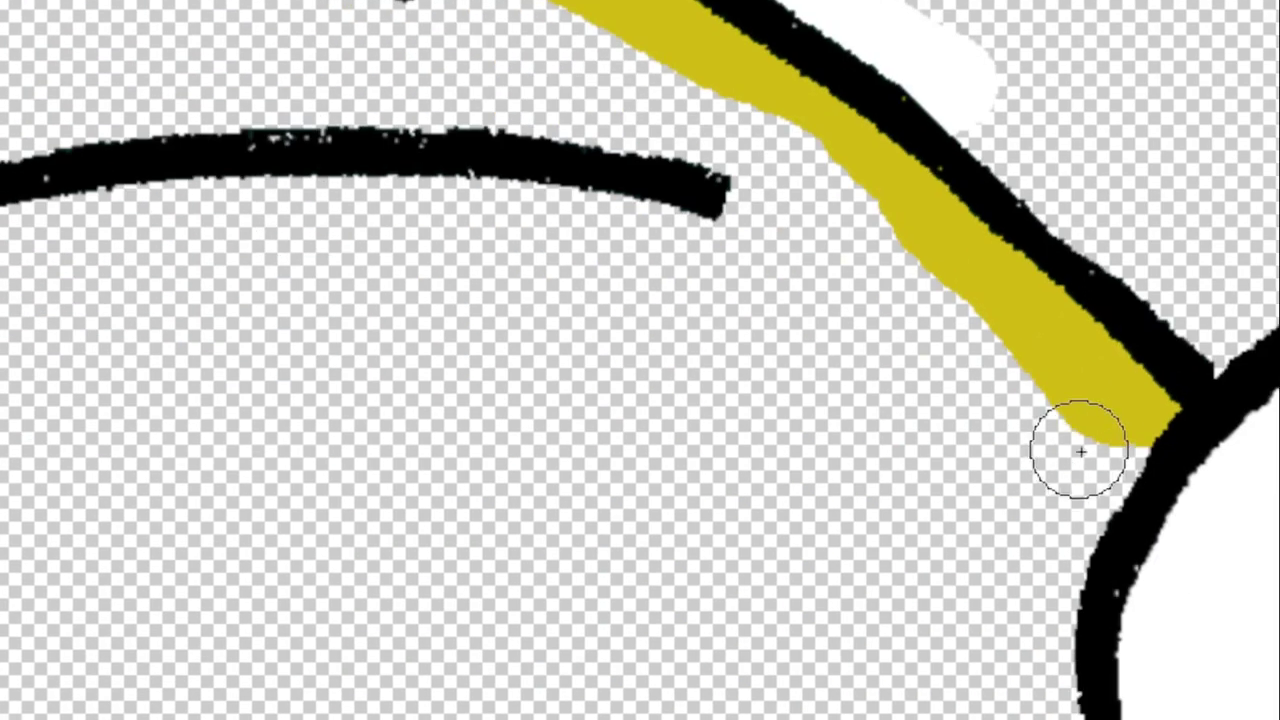
mouse_move(1077, 449)
left_mouse_down()
mouse_move(1054, 583)
mouse_move(1070, 710)
left_mouse_up()
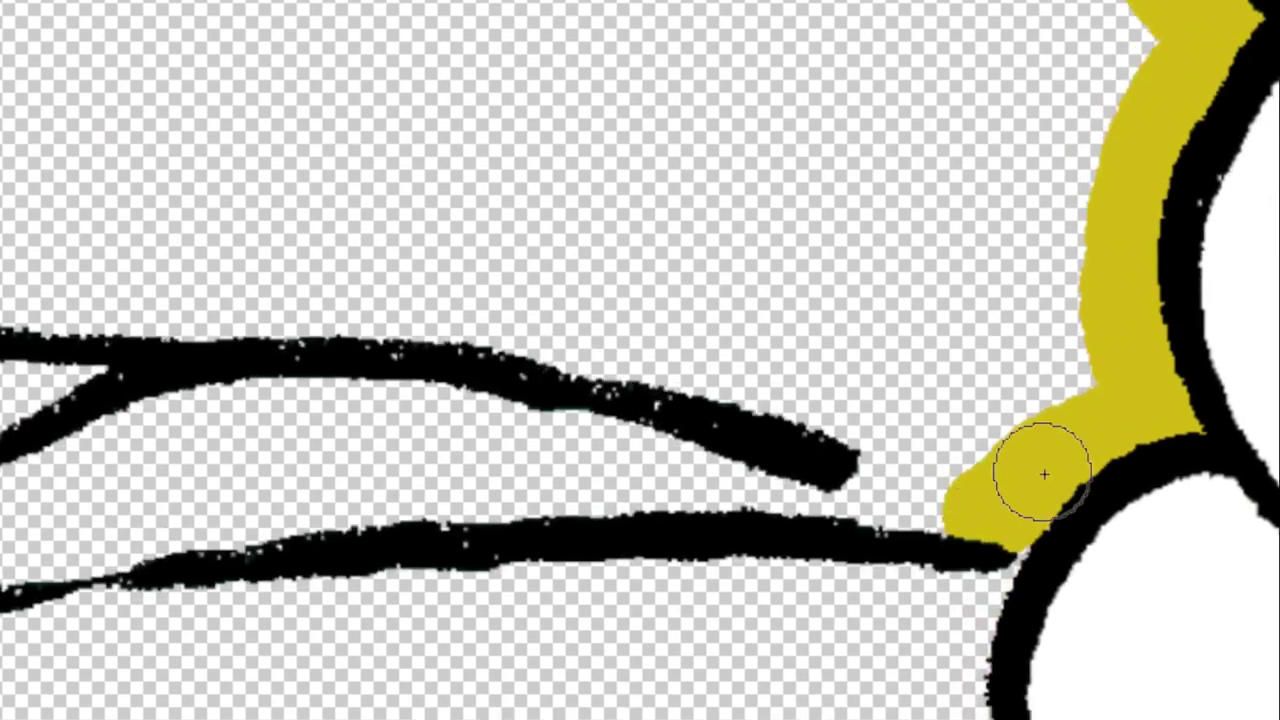
left_click_drag(1043, 466, 945, 712)
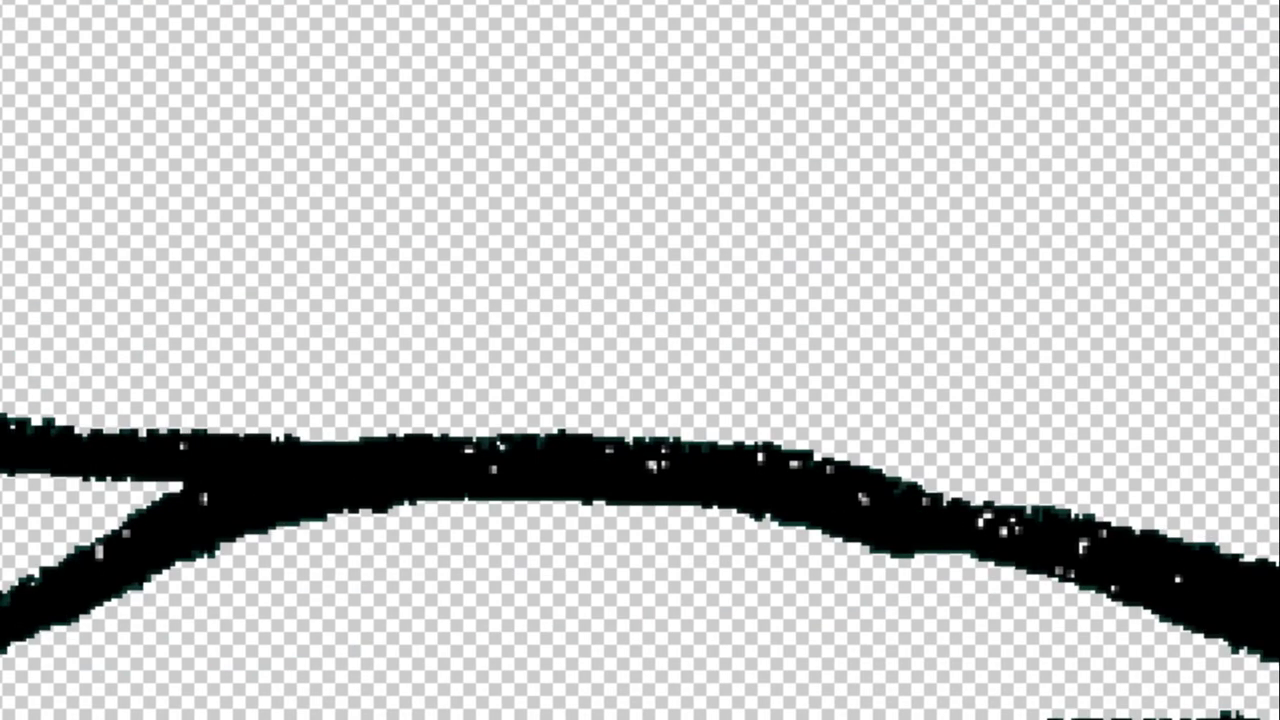
Whiten the strand's bottom edge, then paint yellow between the black hair strokes.
left_click_drag(1270, 660, 410, 662)
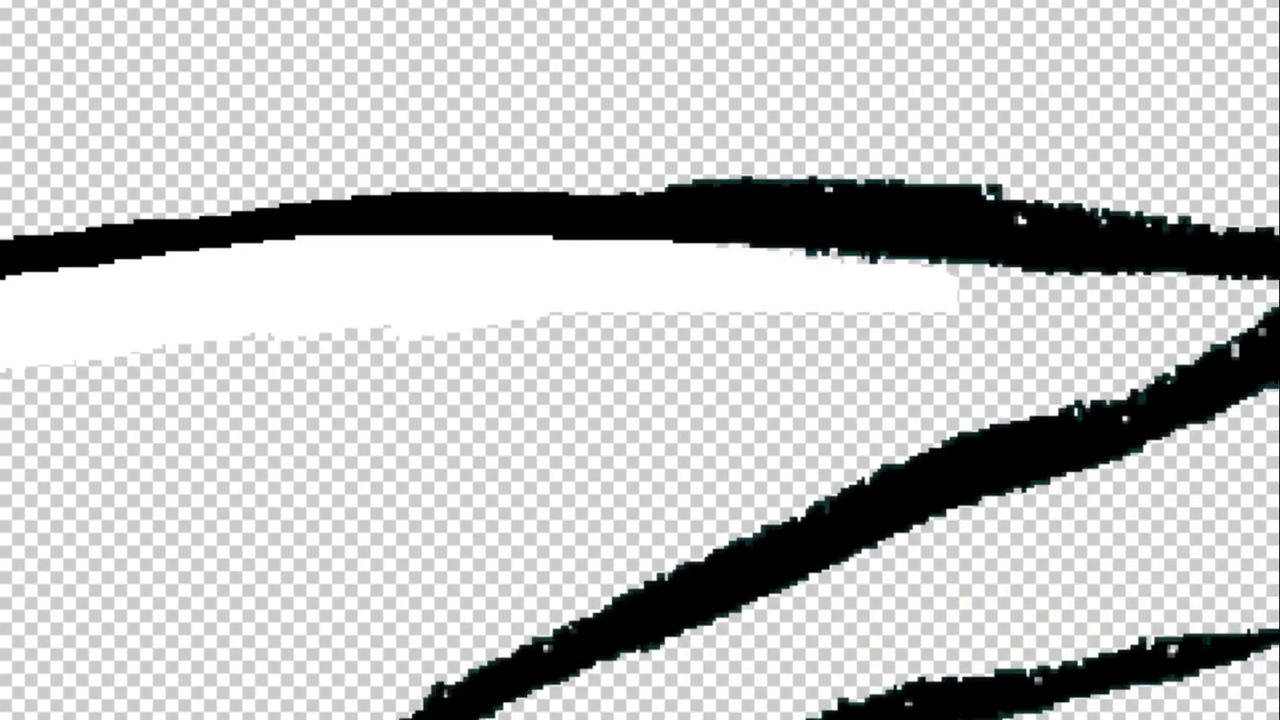
left_click_drag(400, 710, 1240, 690)
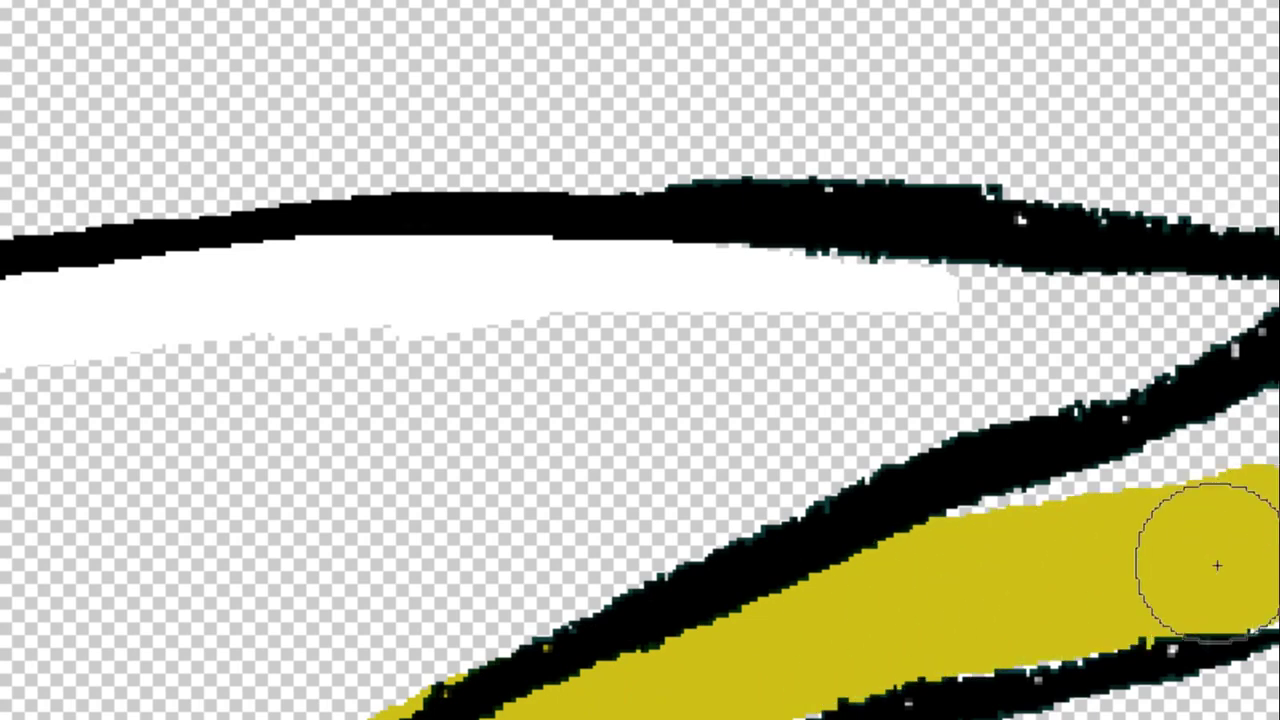
left_click_drag(890, 540, 1270, 420)
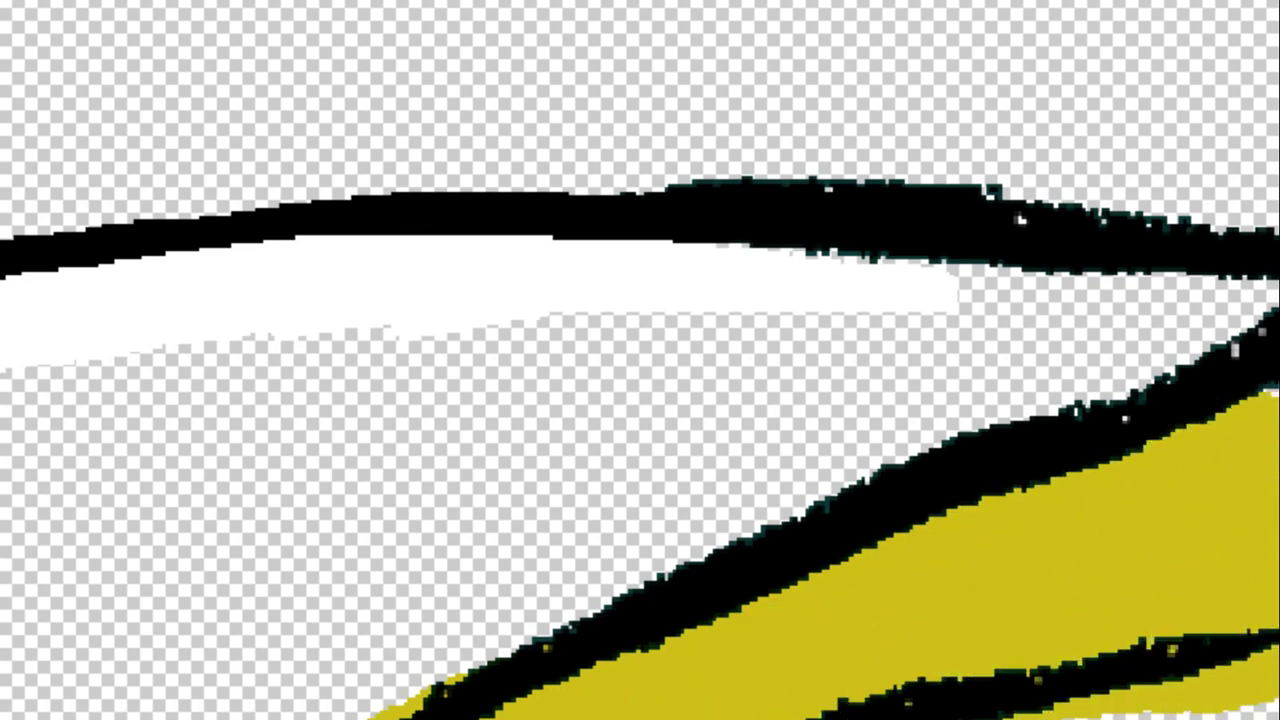
left_click_drag(1270, 140, 731, 126)
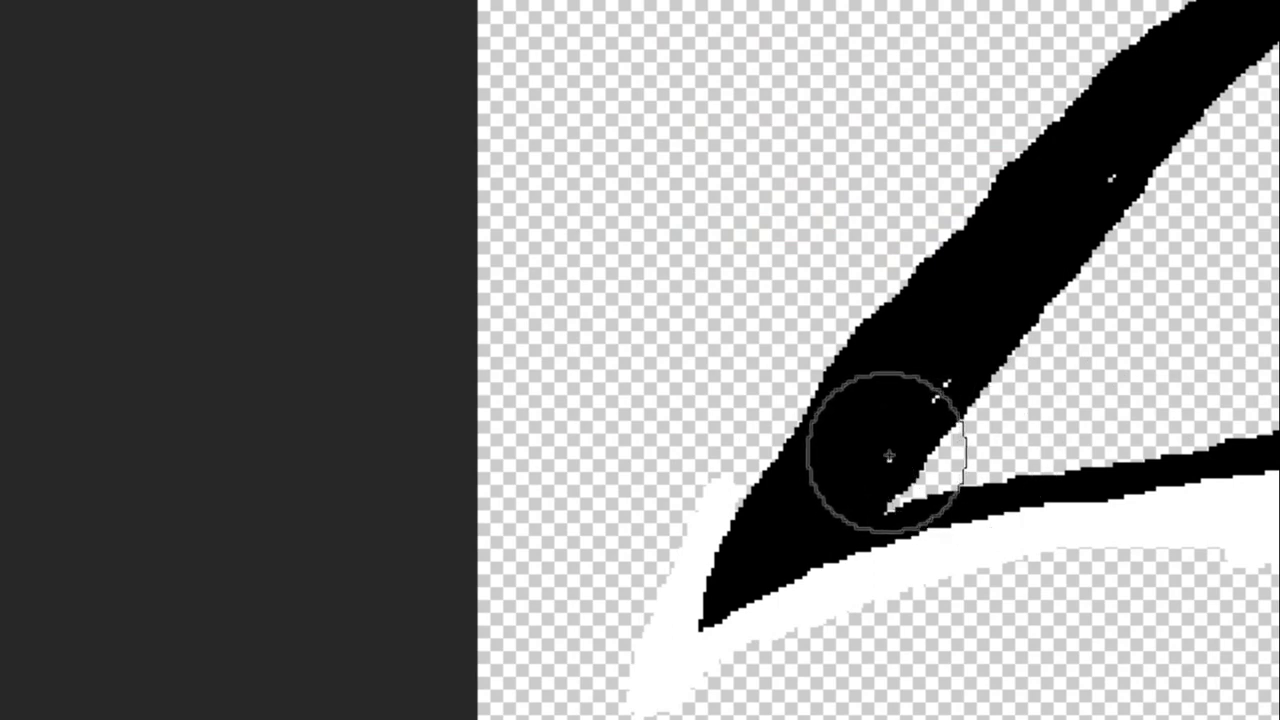
left_click_drag(886, 451, 1270, 380)
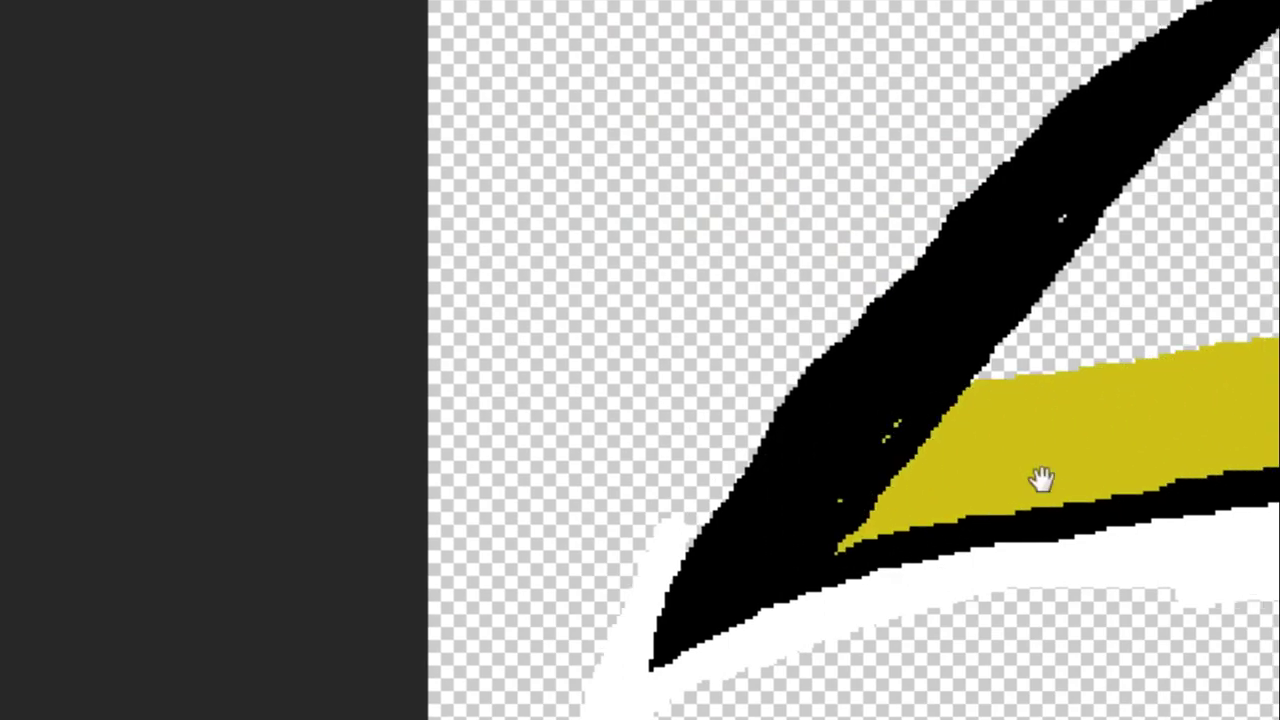
left_click_drag(1043, 477, 823, 677)
left_click_drag(1006, 529, 1275, 290)
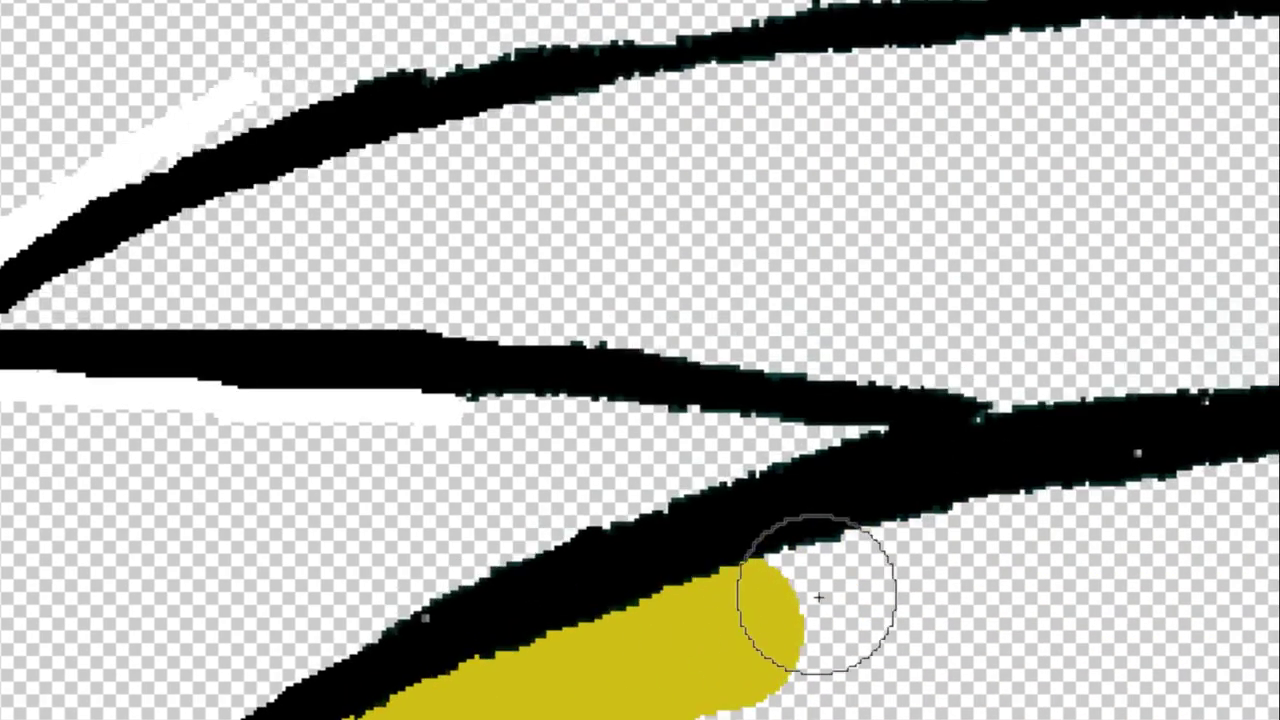
mouse_move(820, 586)
left_mouse_down()
mouse_move(1057, 400)
mouse_move(594, 320)
mouse_move(94, 329)
mouse_move(426, 209)
mouse_move(786, 109)
mouse_move(445, 163)
mouse_move(314, 600)
mouse_move(566, 571)
mouse_move(306, 300)
mouse_move(10, 160)
left_mouse_up()
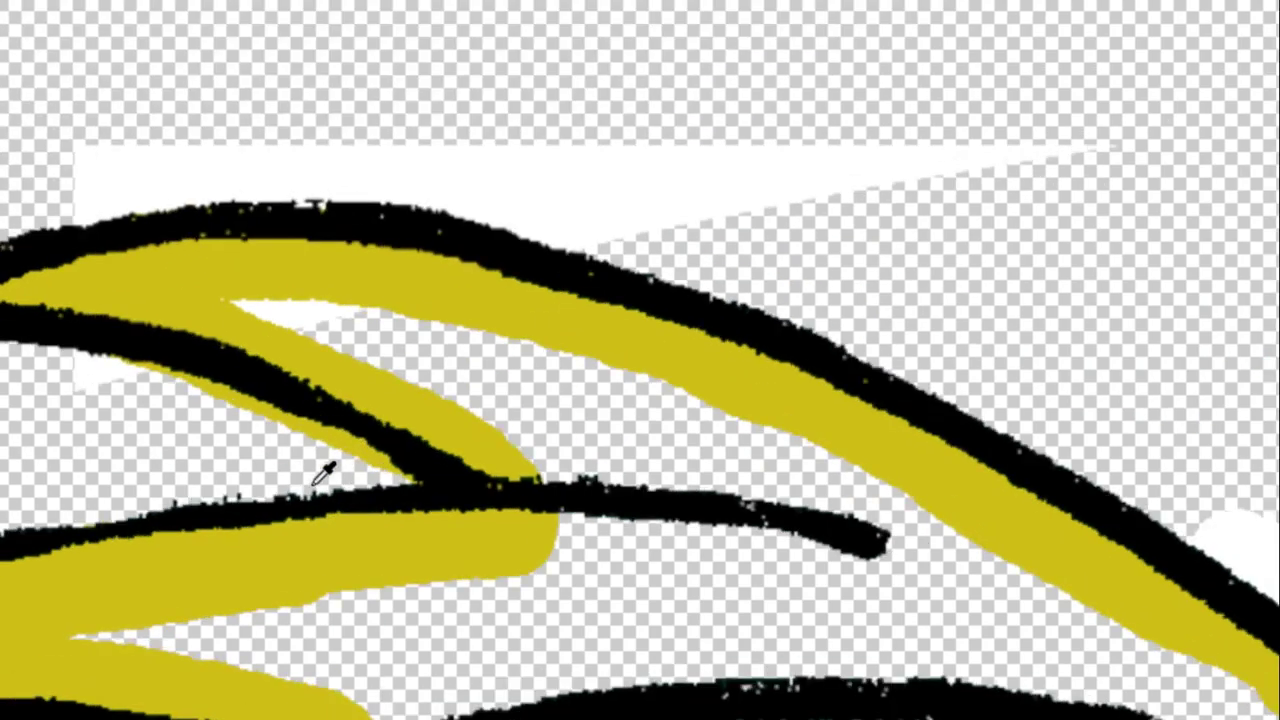
Bucket-fill the enclosed hair yellow and turn the stray outside band white.
left_click(366, 598)
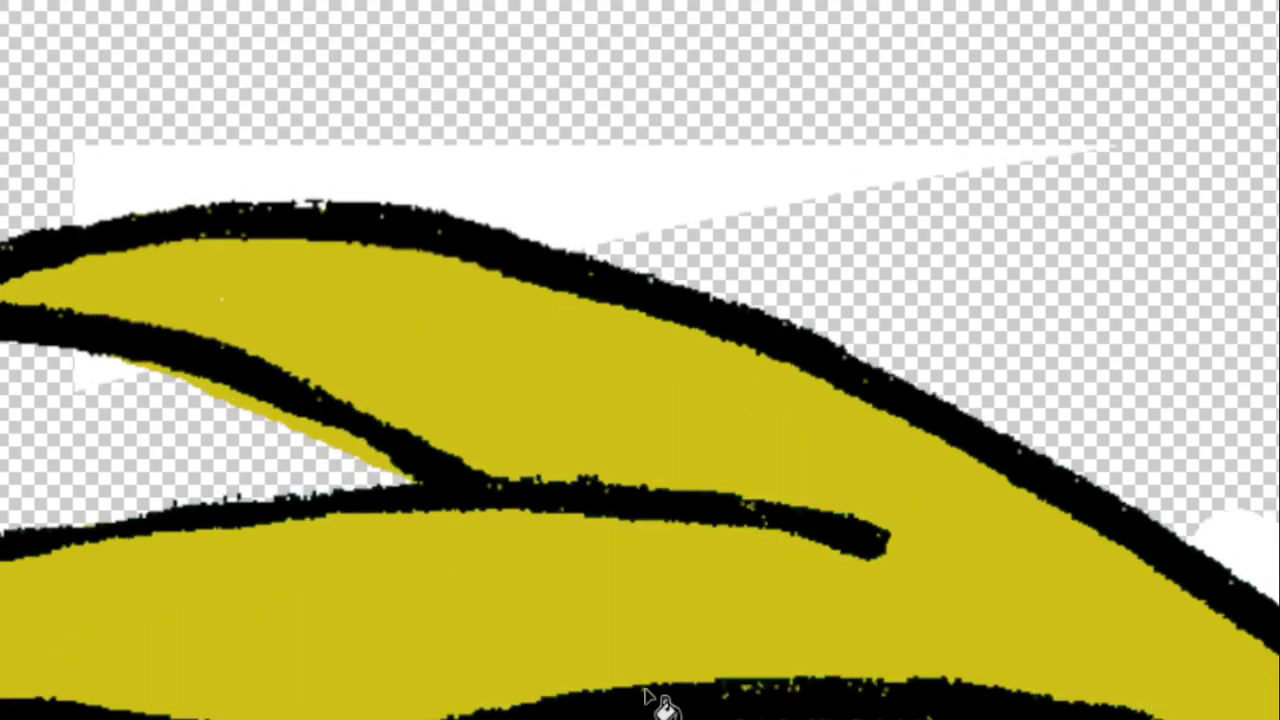
scroll(523, 437, "up", 3)
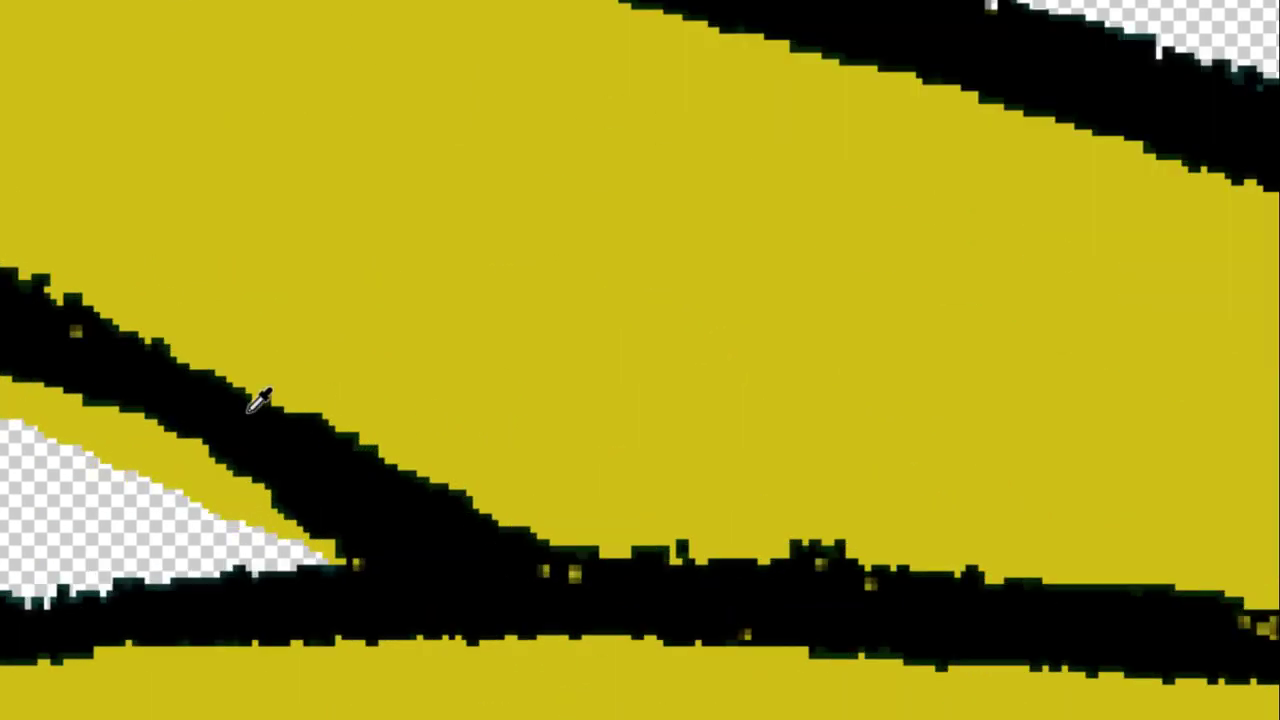
scroll(257, 400, "up", 2)
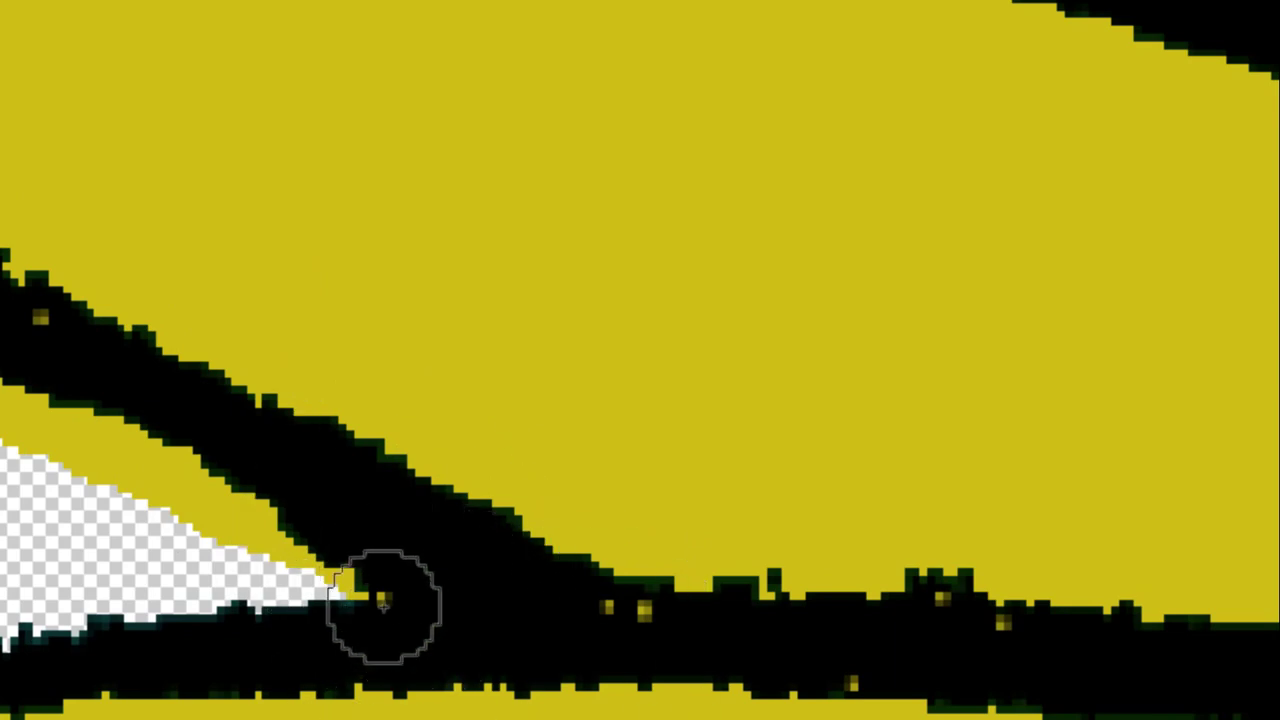
left_click(250, 525)
scroll(70, 438, "down", 3)
mouse_move(880, 640)
left_mouse_down()
mouse_move(274, 440)
mouse_move(829, 571)
left_mouse_up()
Brush white over stray yellow along the hair outlines, then zoom out.
scroll(829, 571, "down", 2)
scroll(446, 434, "down", 1)
scroll(446, 434, "up", 3)
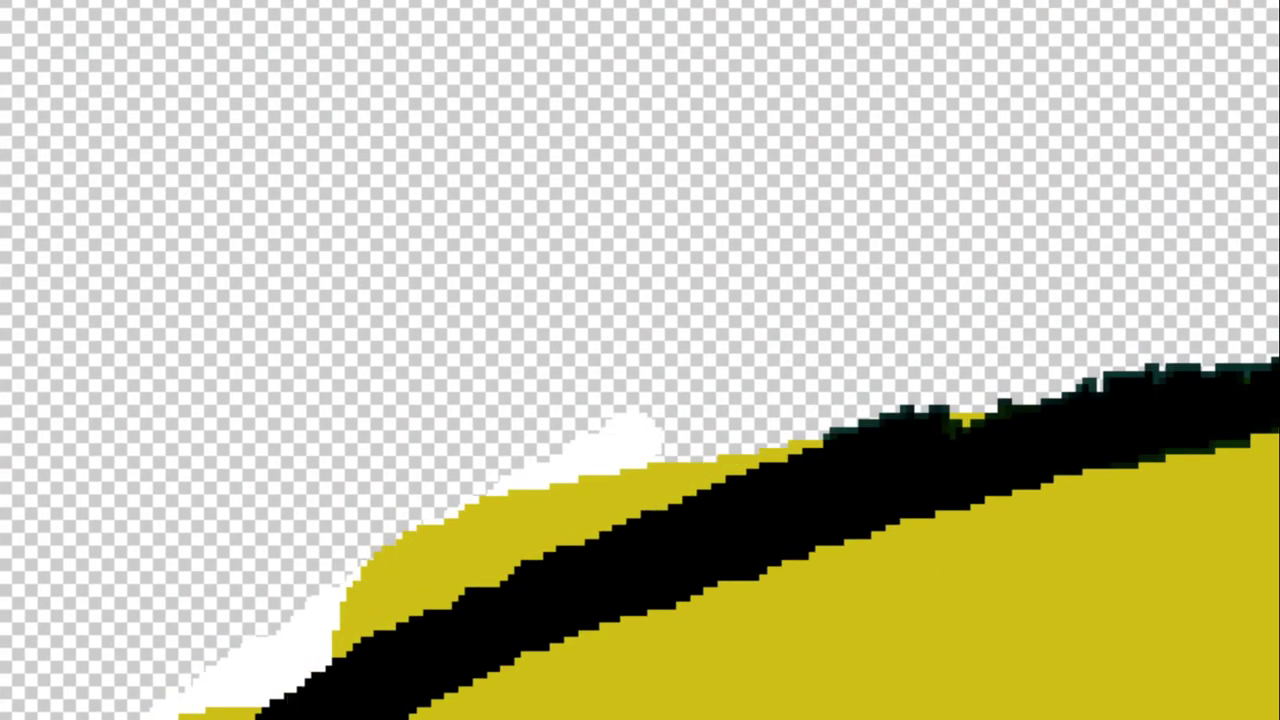
mouse_move(190, 705)
left_mouse_down()
mouse_move(386, 586)
mouse_move(971, 357)
mouse_move(1165, 300)
left_mouse_up()
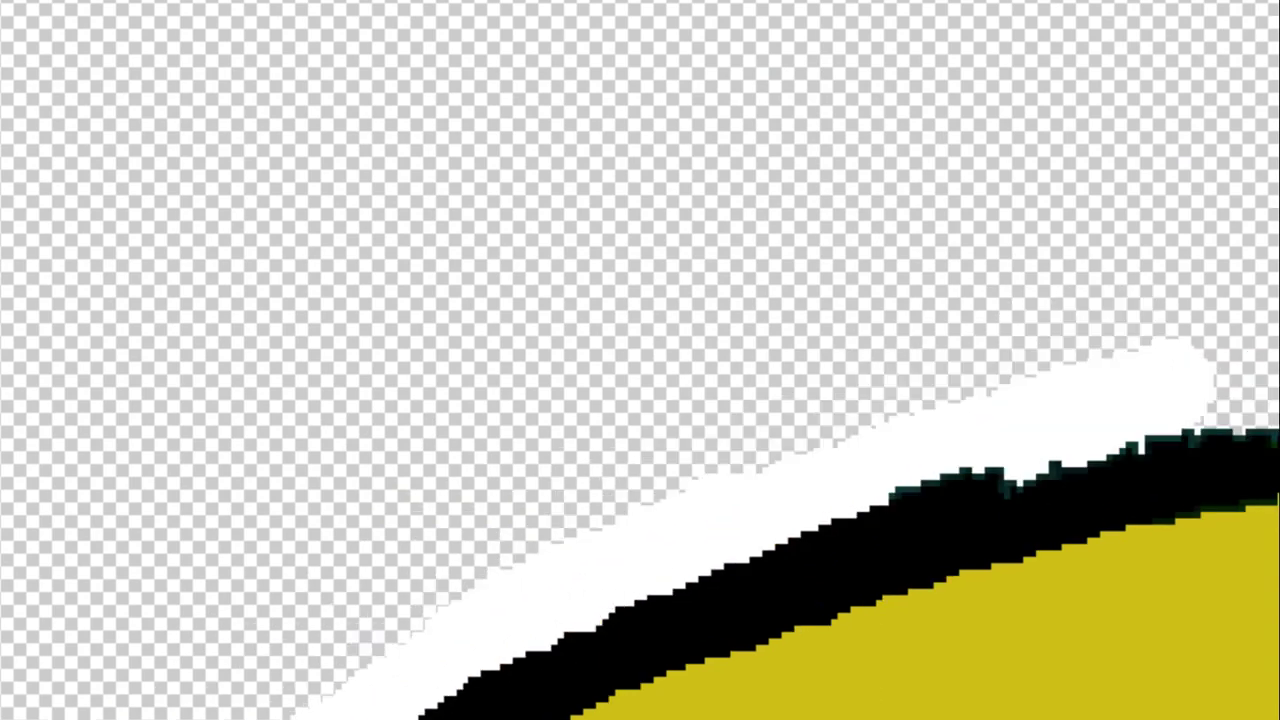
left_click_drag(1000, 430, 978, 679)
scroll(640, 360, "down", 2)
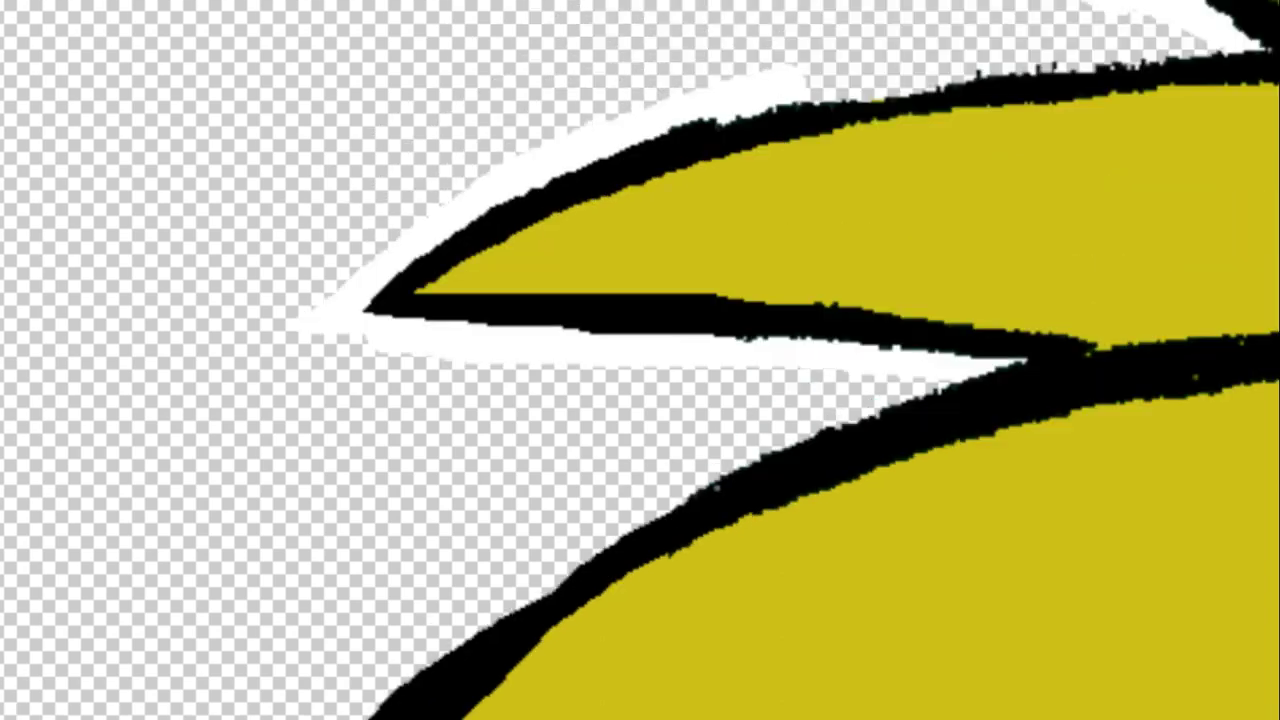
scroll(640, 360, "up", 3)
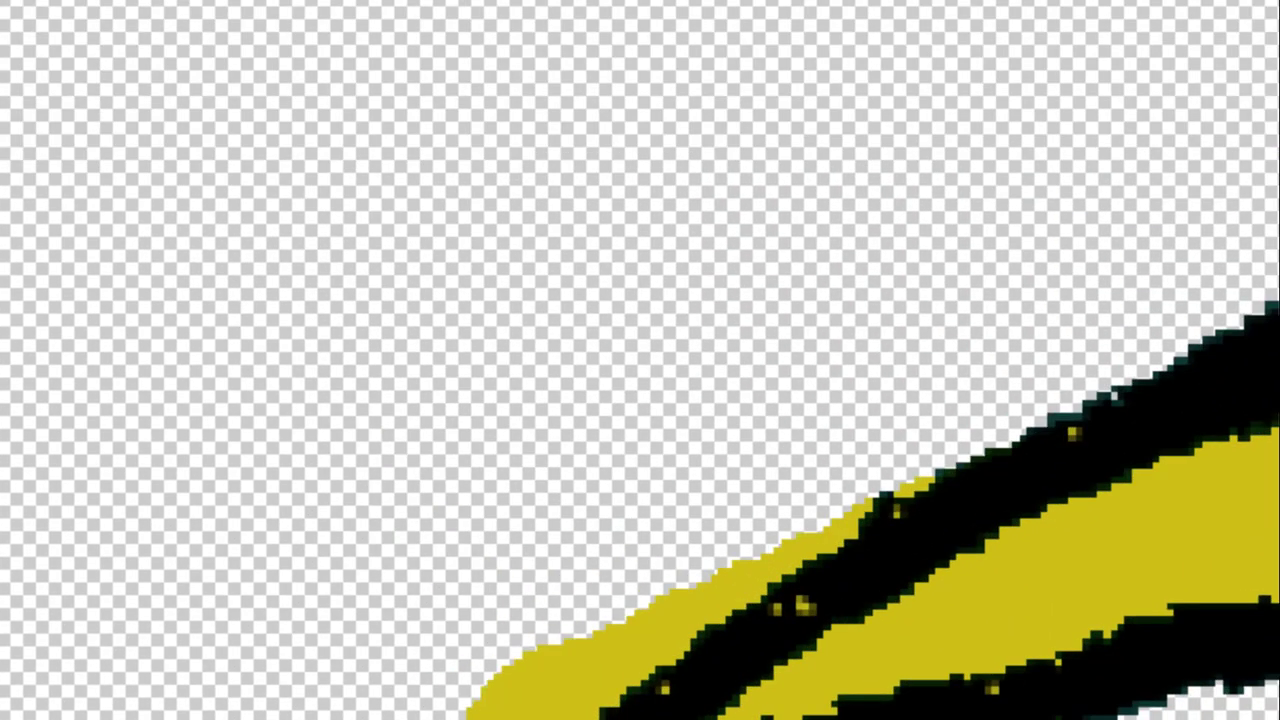
mouse_move(500, 700)
left_mouse_down()
mouse_move(571, 680)
mouse_move(1043, 414)
mouse_move(330, 705)
left_mouse_up()
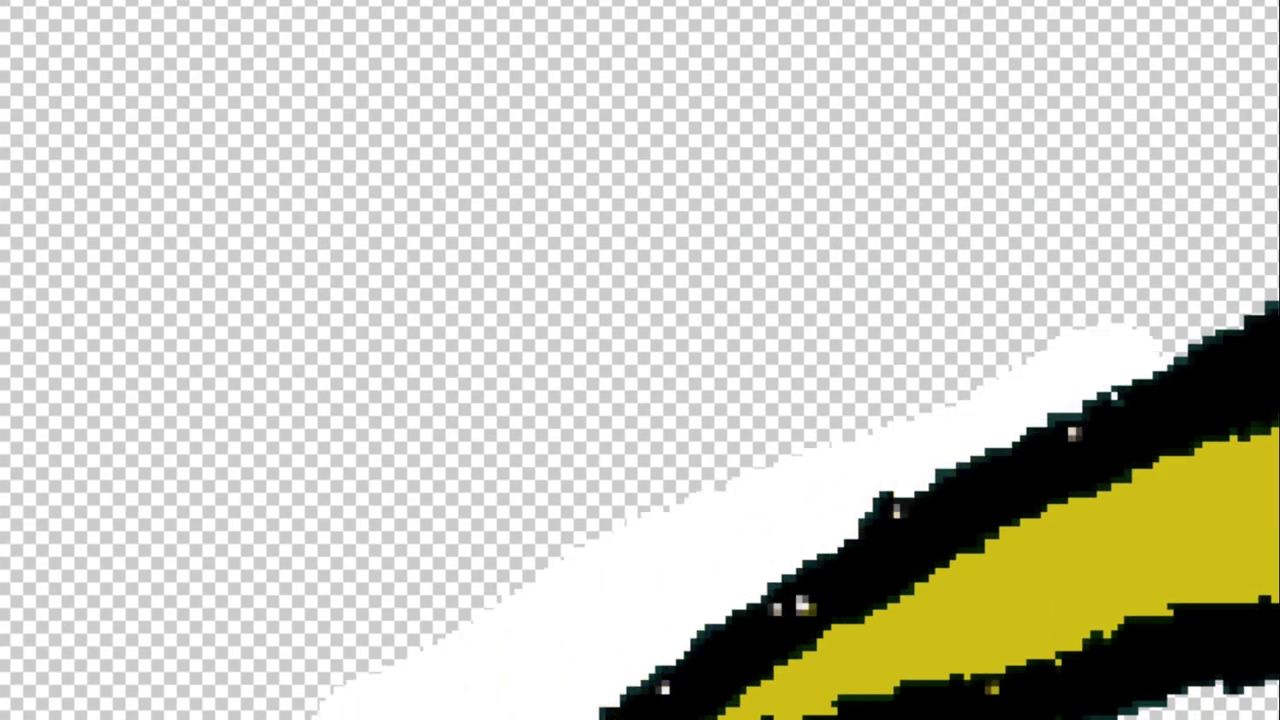
scroll(640, 360, "up", 2)
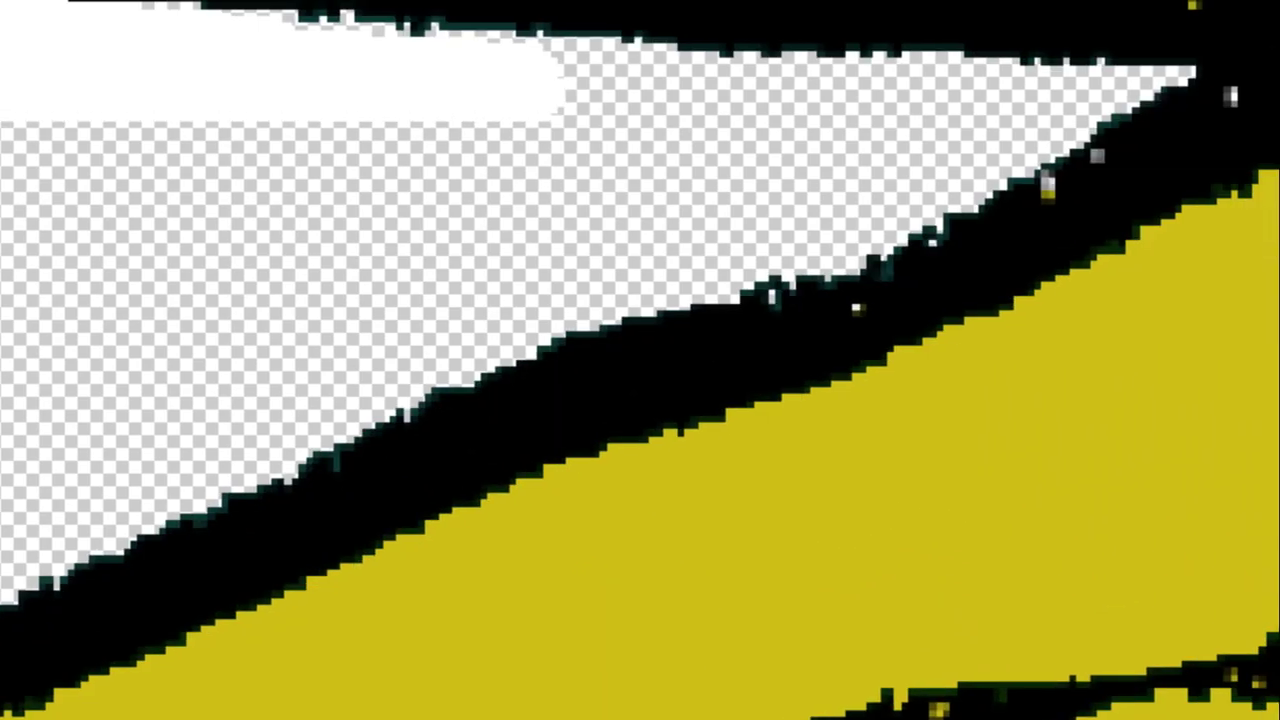
left_click_drag(1040, 712, 1250, 705)
scroll(640, 360, "down", 2)
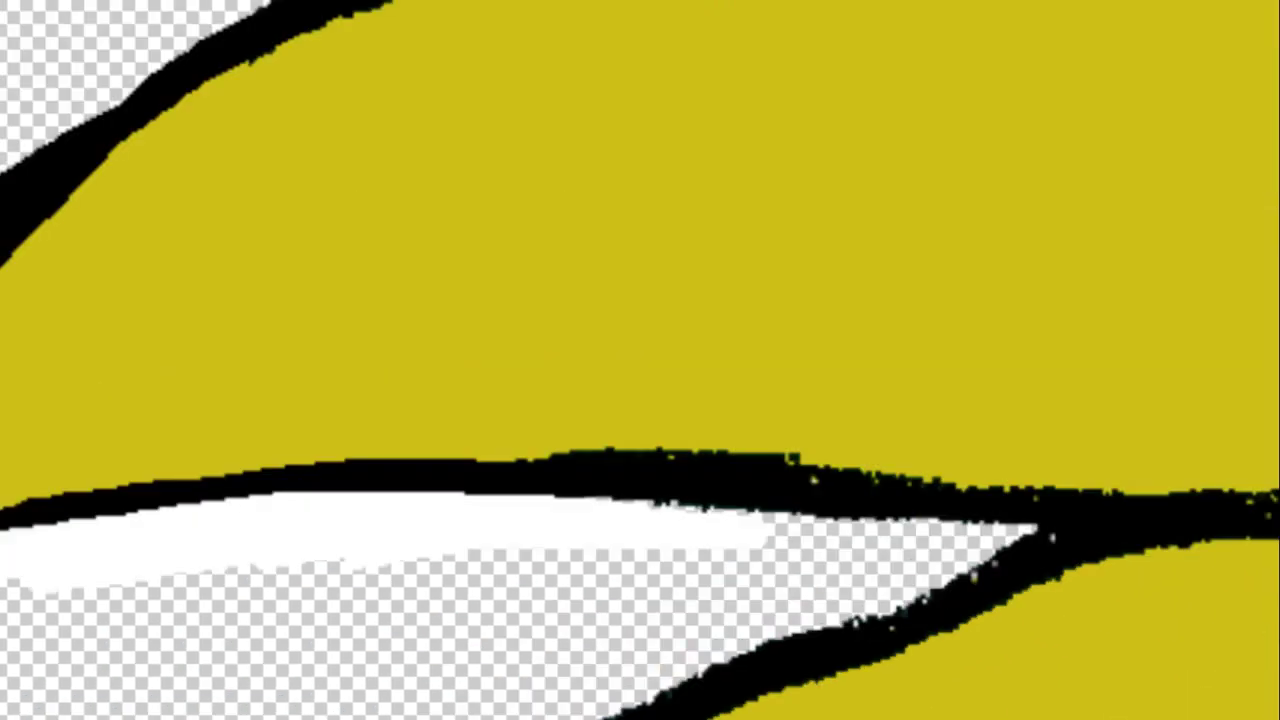
scroll(640, 360, "down", 2)
scroll(640, 360, "down", 2)
Sample the dark teal palette swatch as foreground colour and zoom in on the bun.
scroll(735, 676, "up", 1)
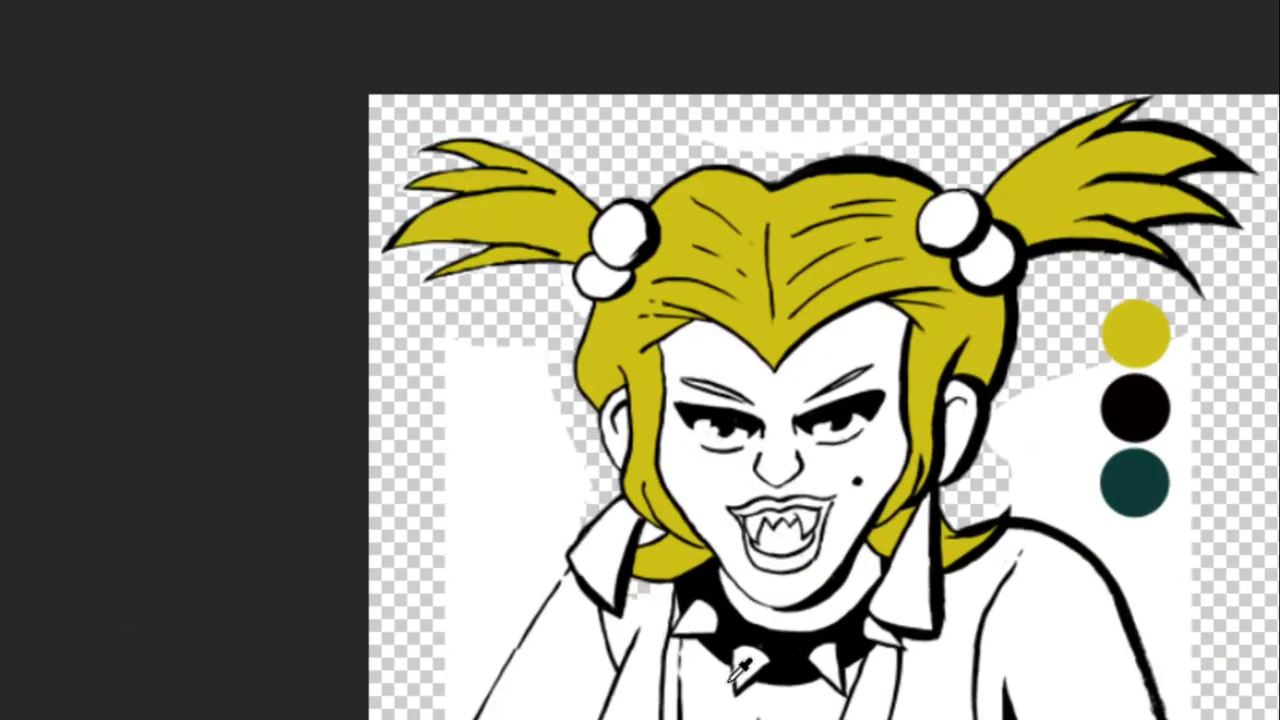
scroll(735, 676, "up", 1)
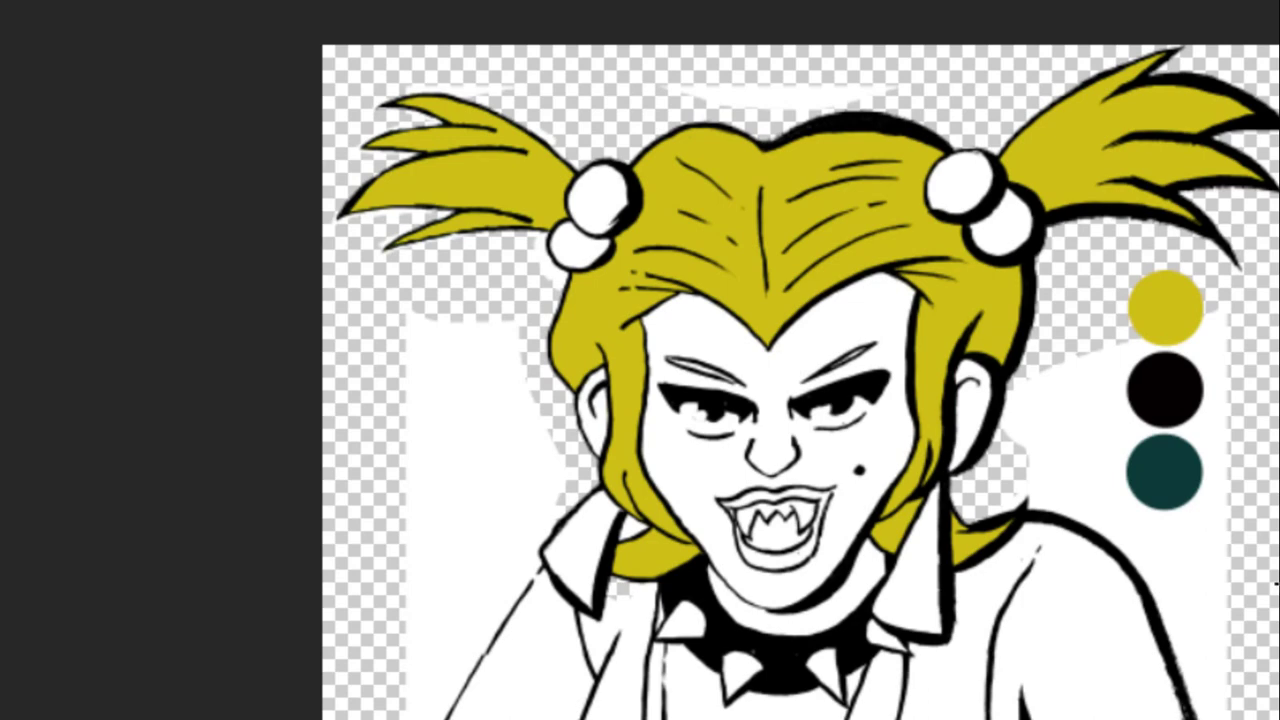
left_click(1173, 494)
scroll(900, 300, "up", 3)
scroll(1100, 112, "up", 3)
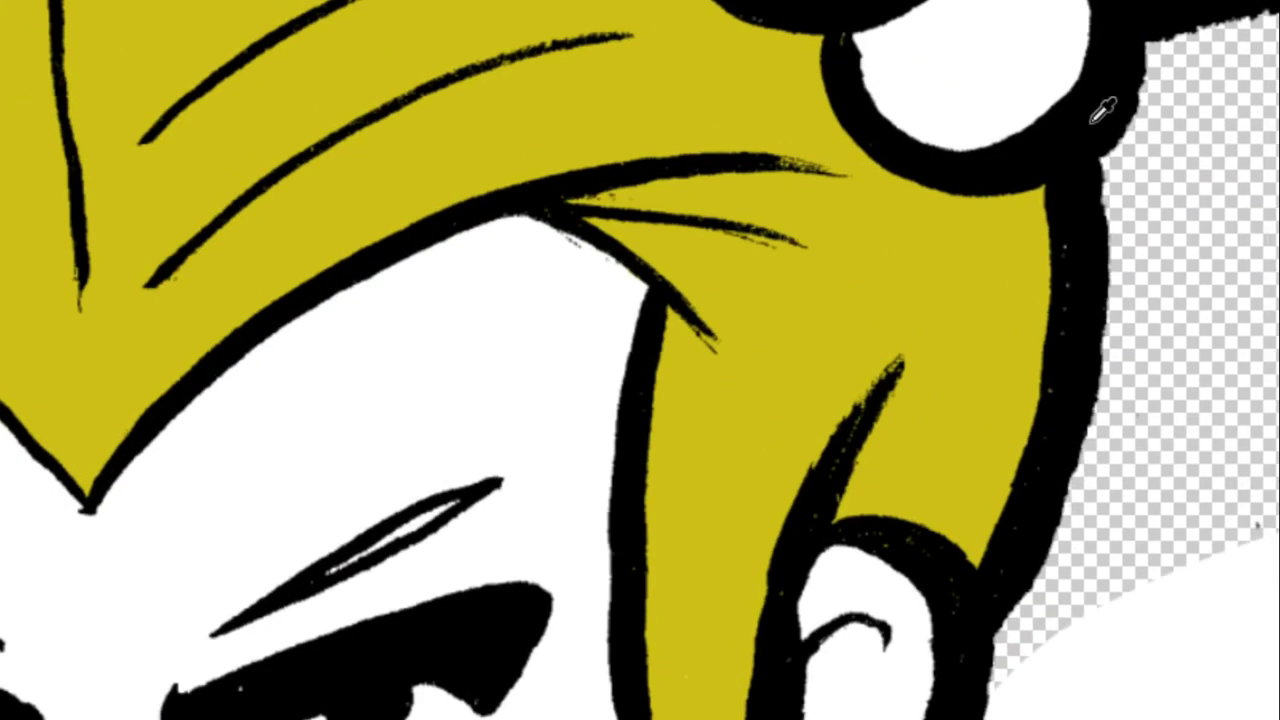
scroll(1100, 112, "up", 1)
scroll(746, 80, "up", 3)
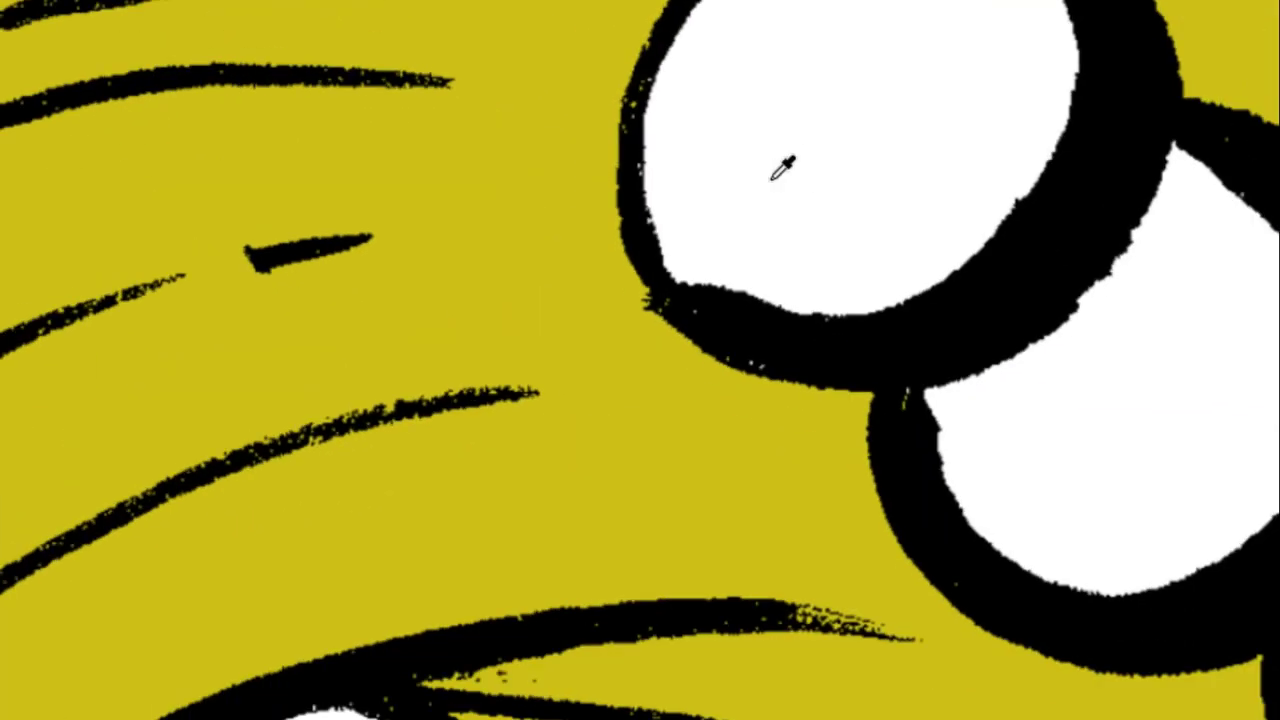
scroll(786, 140, "down", 2)
scroll(805, 250, "up", 2)
Paint dark teal along the inner edges of the hair buns.
mouse_move(620, 706)
left_mouse_down()
mouse_move(557, 531)
mouse_move(571, 497)
mouse_move(560, 409)
mouse_move(555, 477)
mouse_move(603, 289)
mouse_move(703, 186)
mouse_move(877, 101)
mouse_move(1080, 88)
mouse_move(1132, 114)
left_mouse_up()
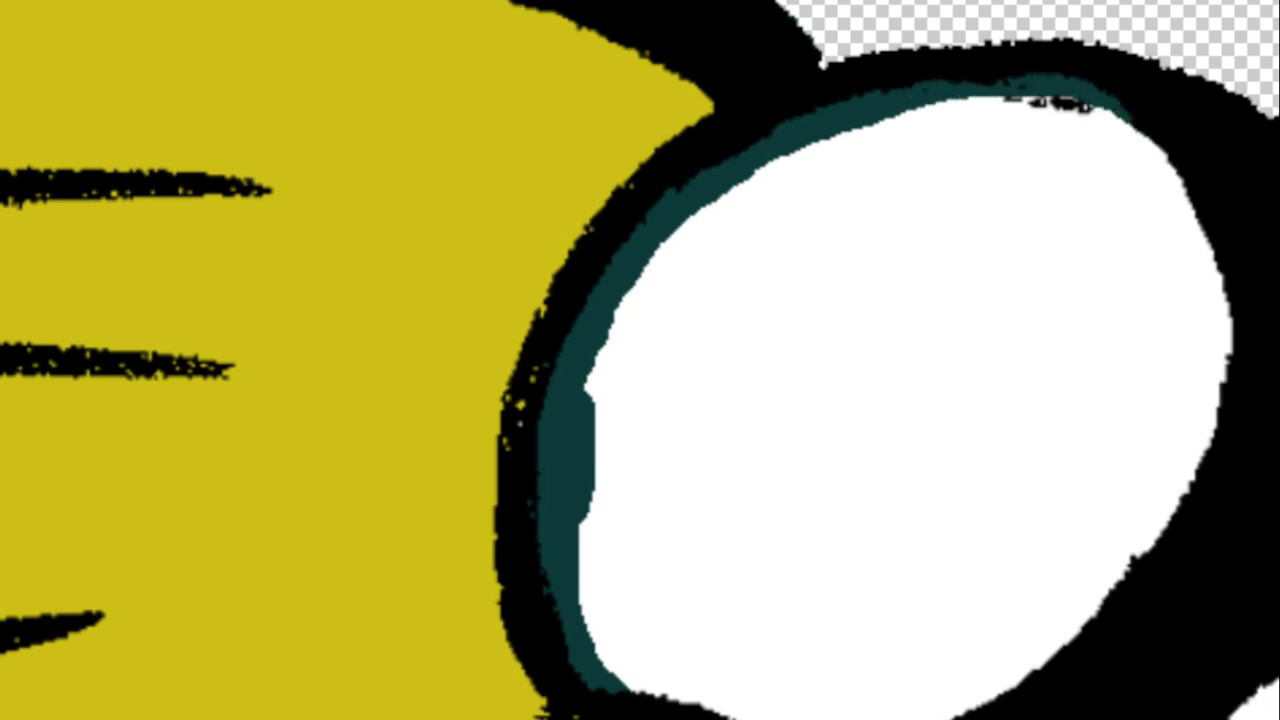
left_click_drag(624, 680, 599, 617)
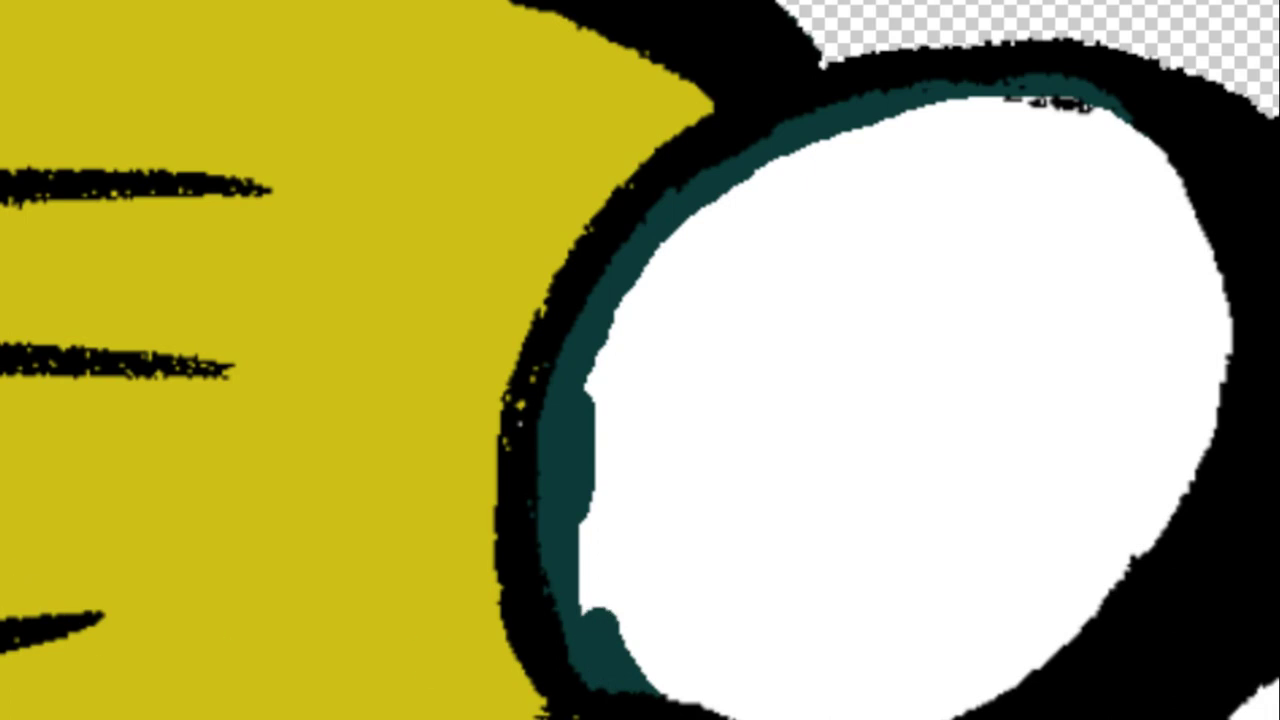
left_click(630, 368)
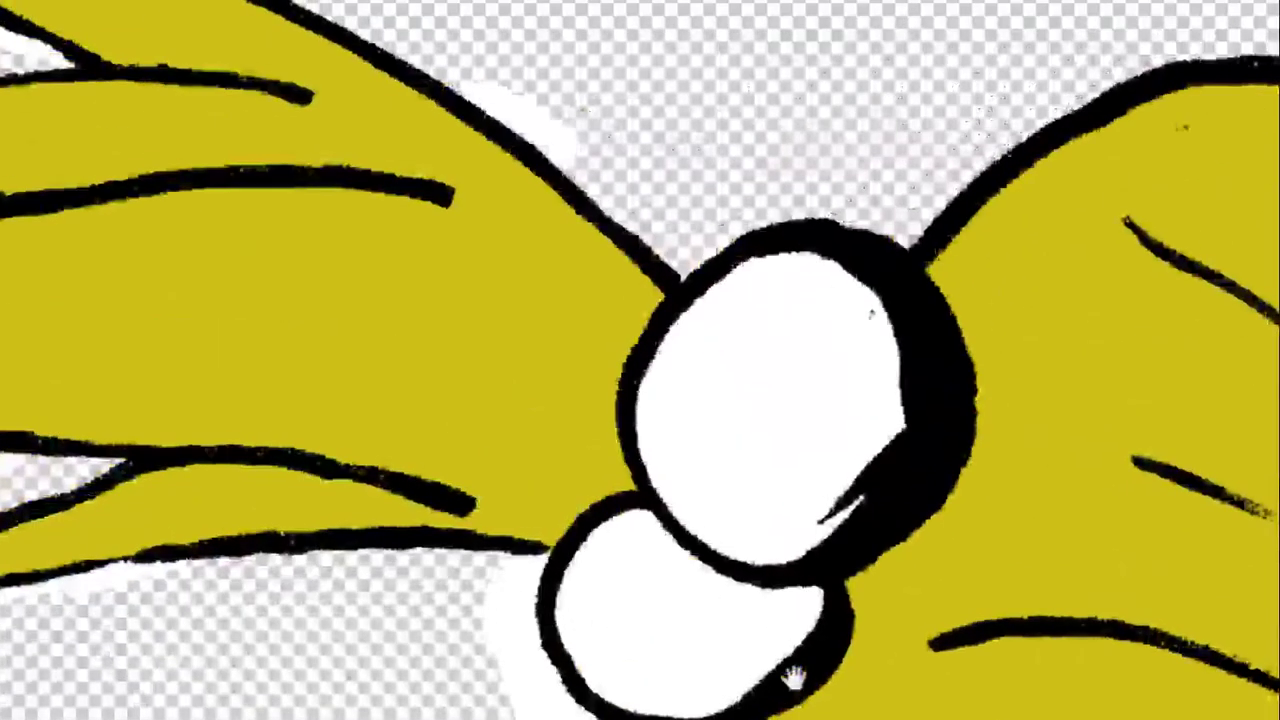
scroll(772, 385, "up", 5)
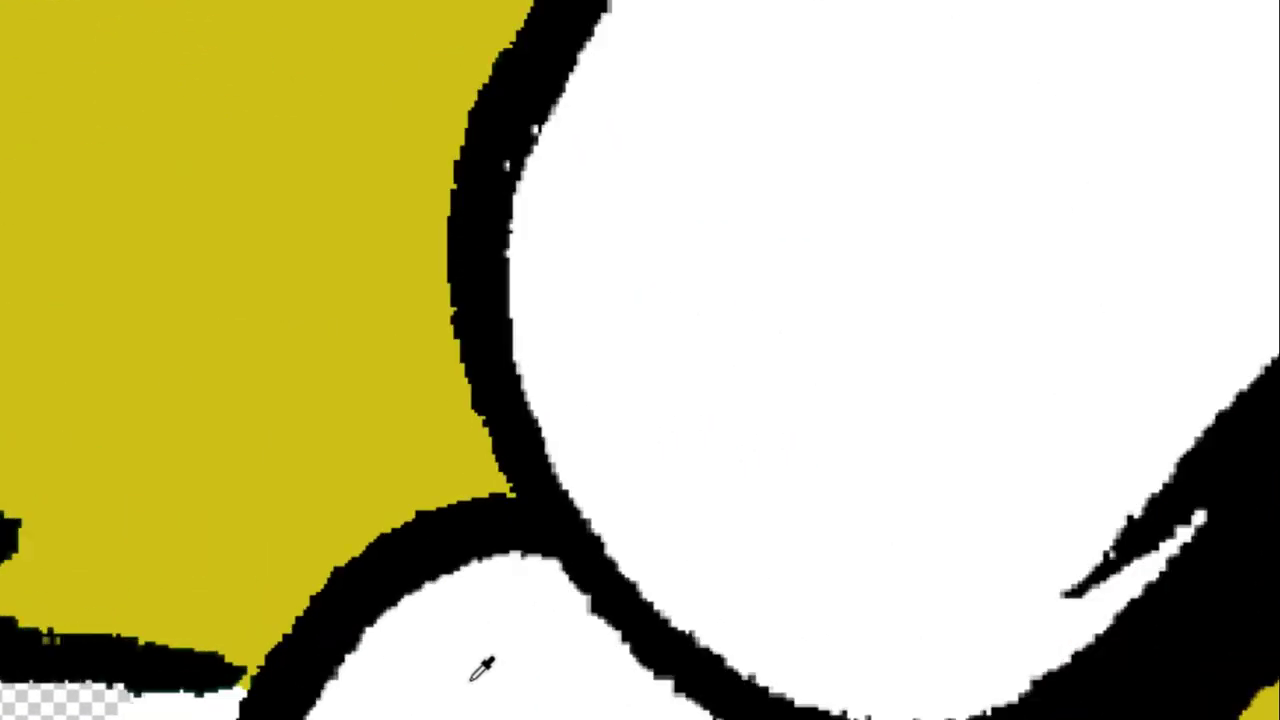
mouse_move(555, 497)
left_mouse_down()
mouse_move(371, 574)
mouse_move(338, 712)
left_mouse_up()
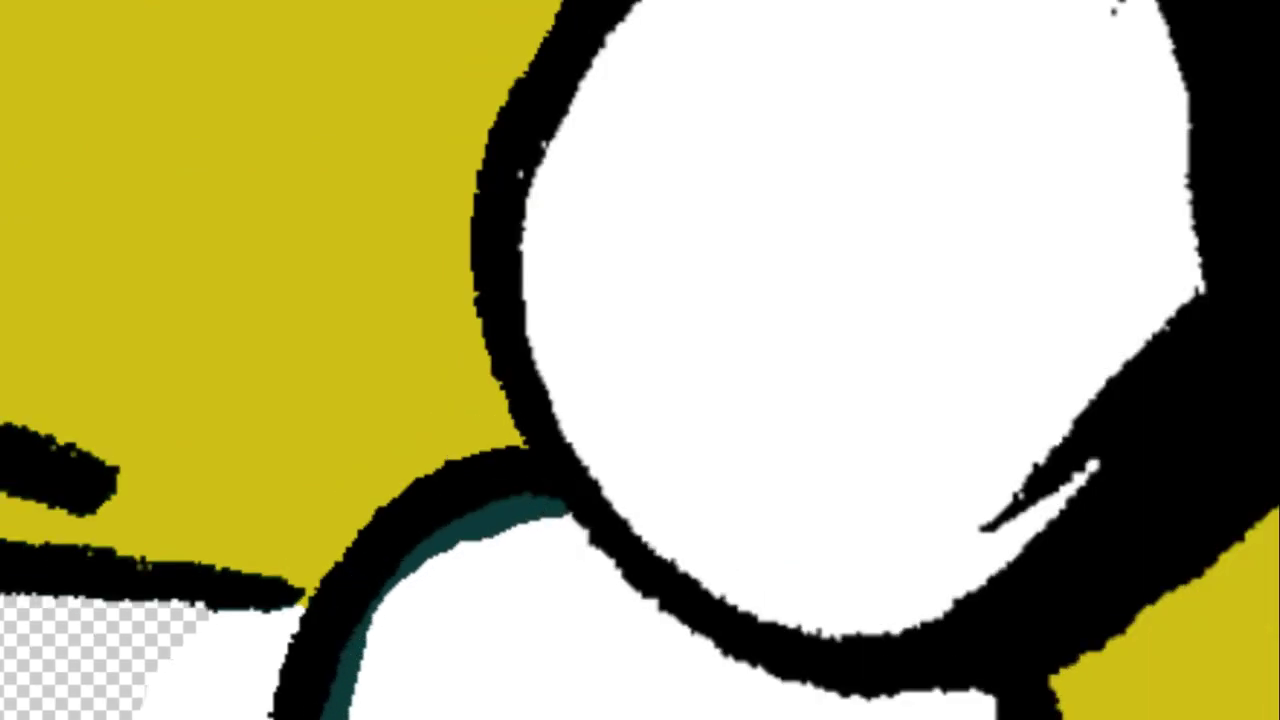
left_click(986, 705)
Trace the round bun's inner edge in teal and fill its interior solid.
left_click_drag(1225, 75, 1279, 355)
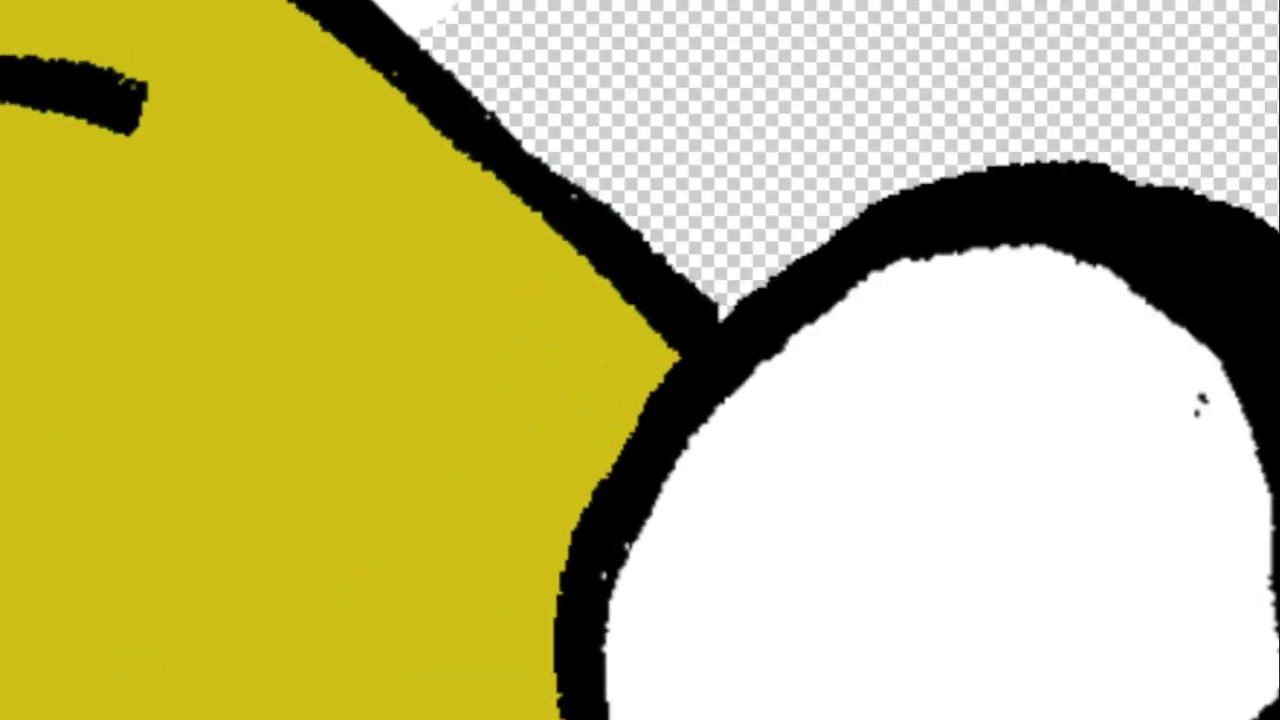
mouse_move(1157, 272)
left_mouse_down()
mouse_move(923, 266)
mouse_move(697, 400)
mouse_move(597, 640)
mouse_move(605, 718)
left_mouse_up()
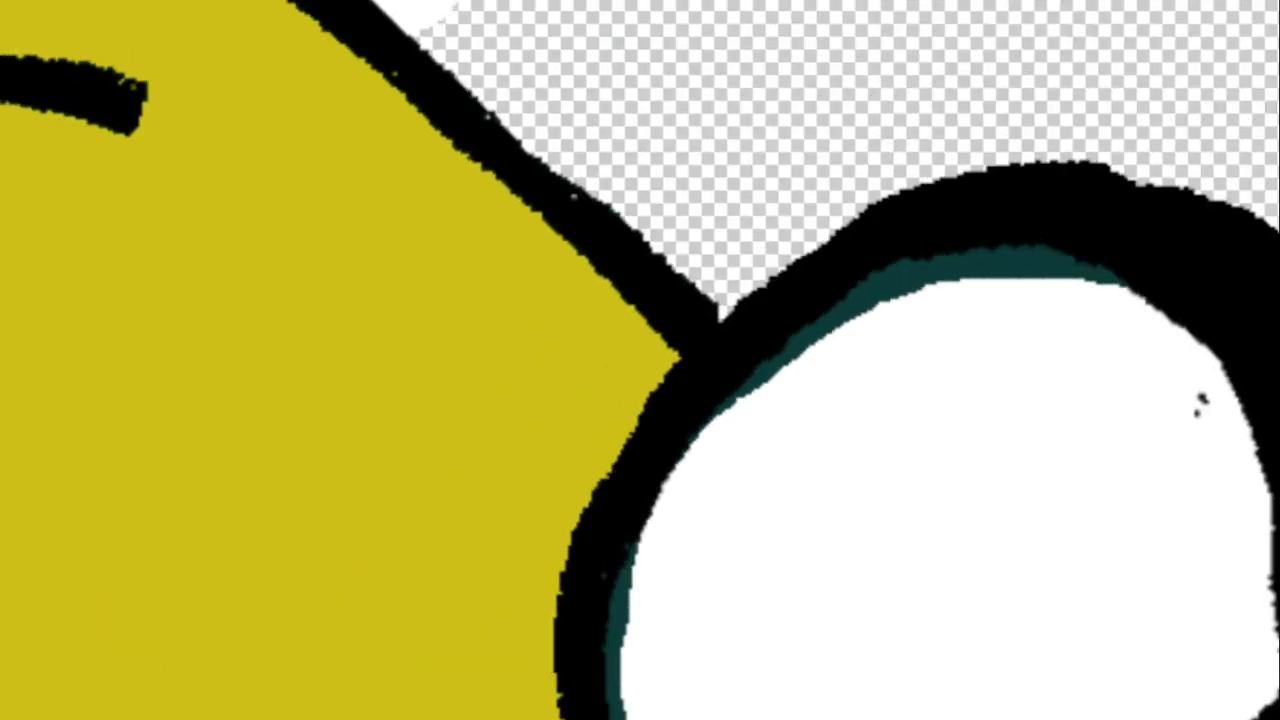
left_click(757, 583)
scroll(808, 543, "down", 3)
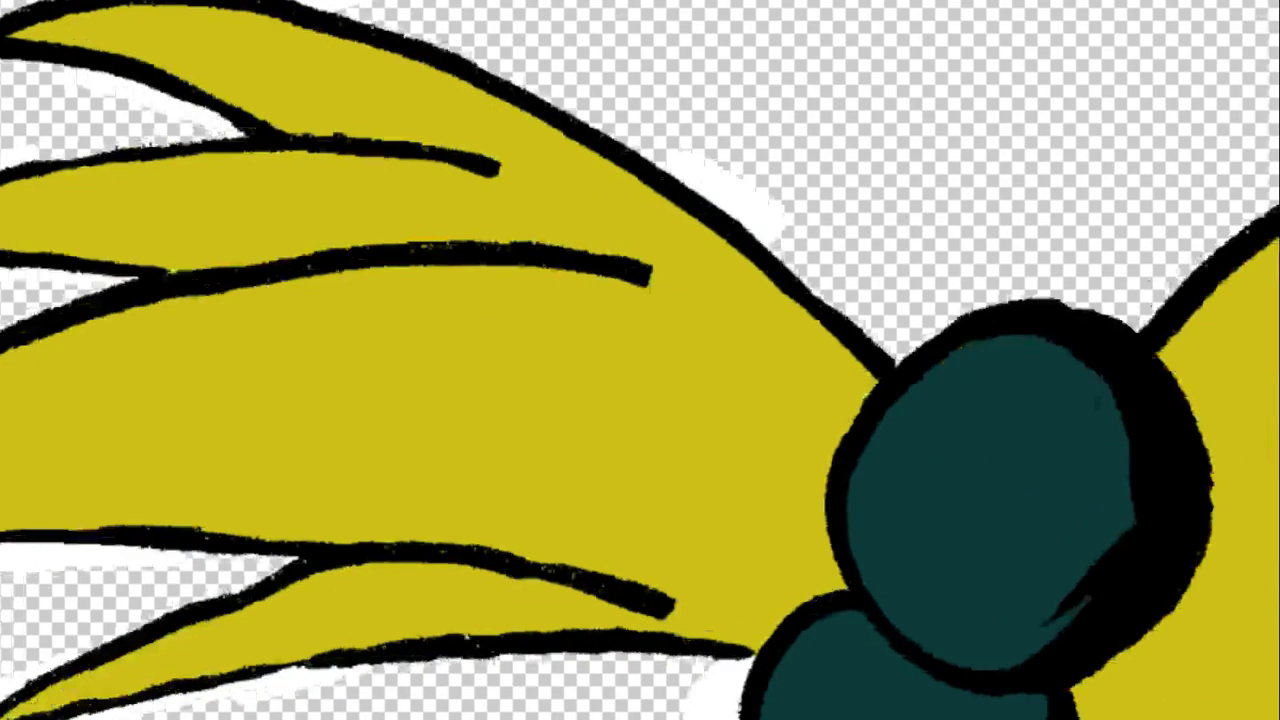
scroll(838, 677, "up", 3)
Fill the leftover white sliver in the lower bun with teal.
left_click(835, 700)
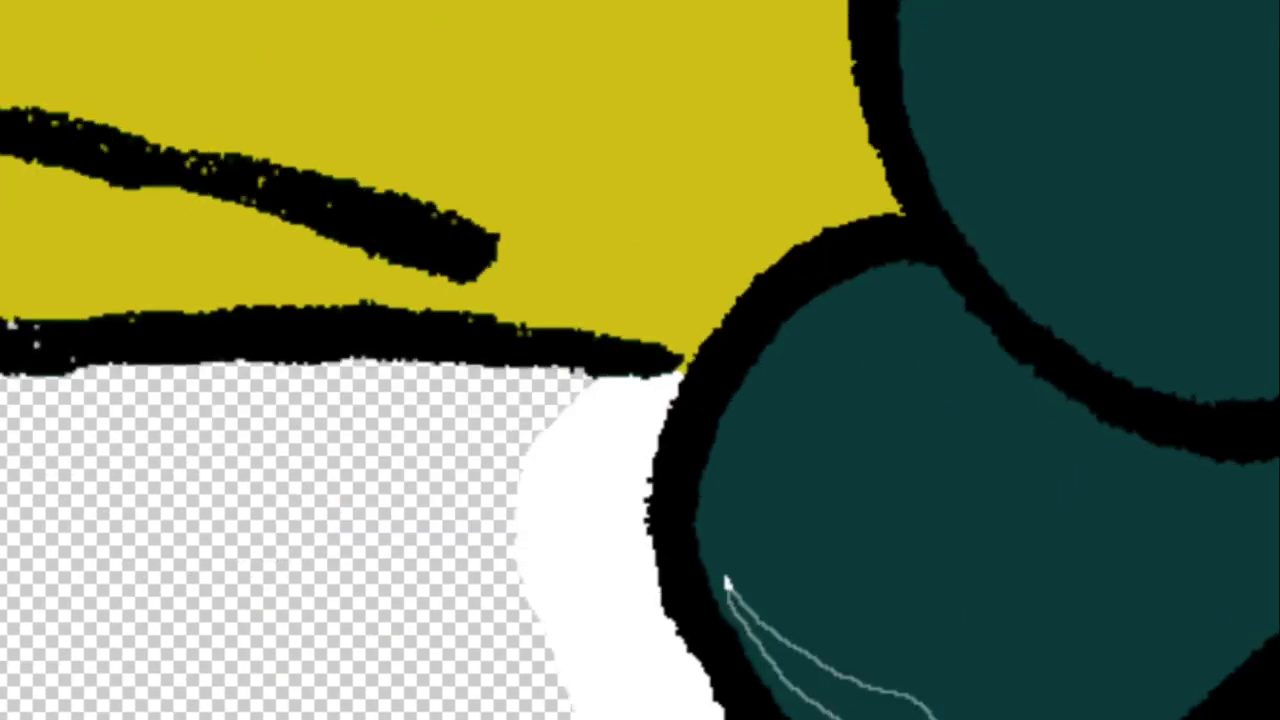
scroll(725, 583, "down", 2)
scroll(829, 551, "up", 4)
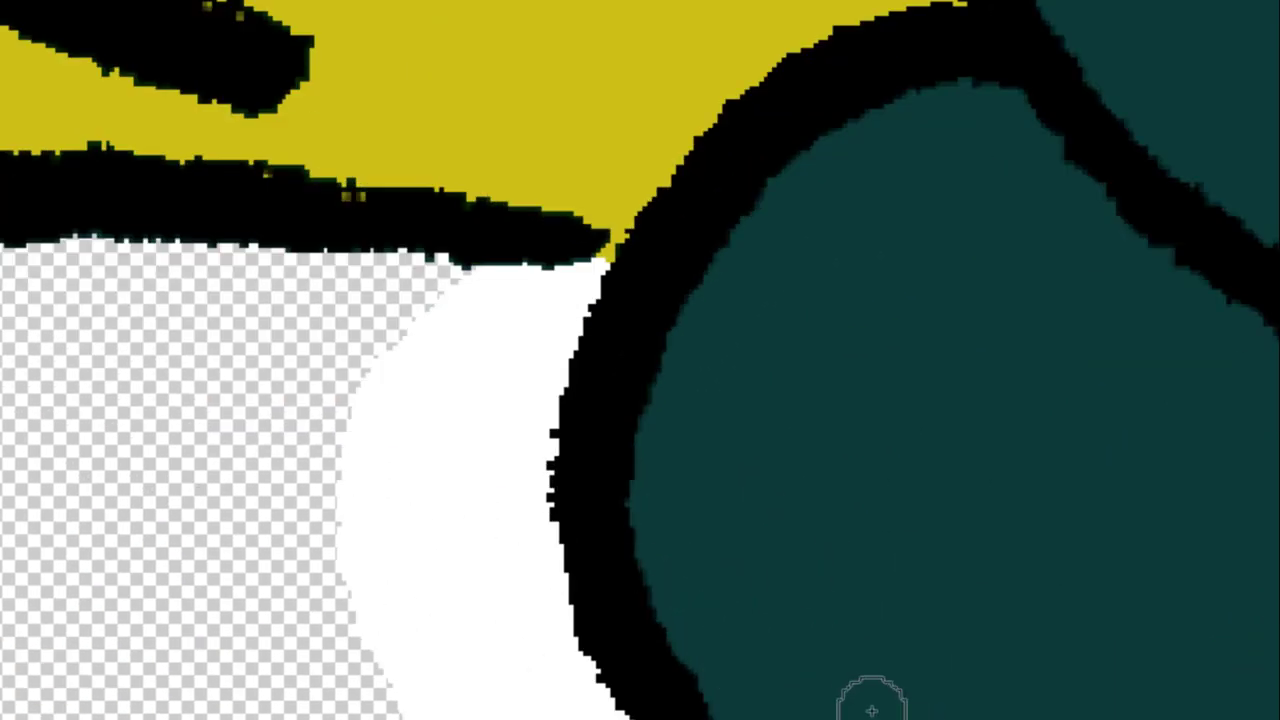
scroll(1094, 606, "down", 2)
scroll(1020, 314, "down", 2)
scroll(1128, 214, "down", 2)
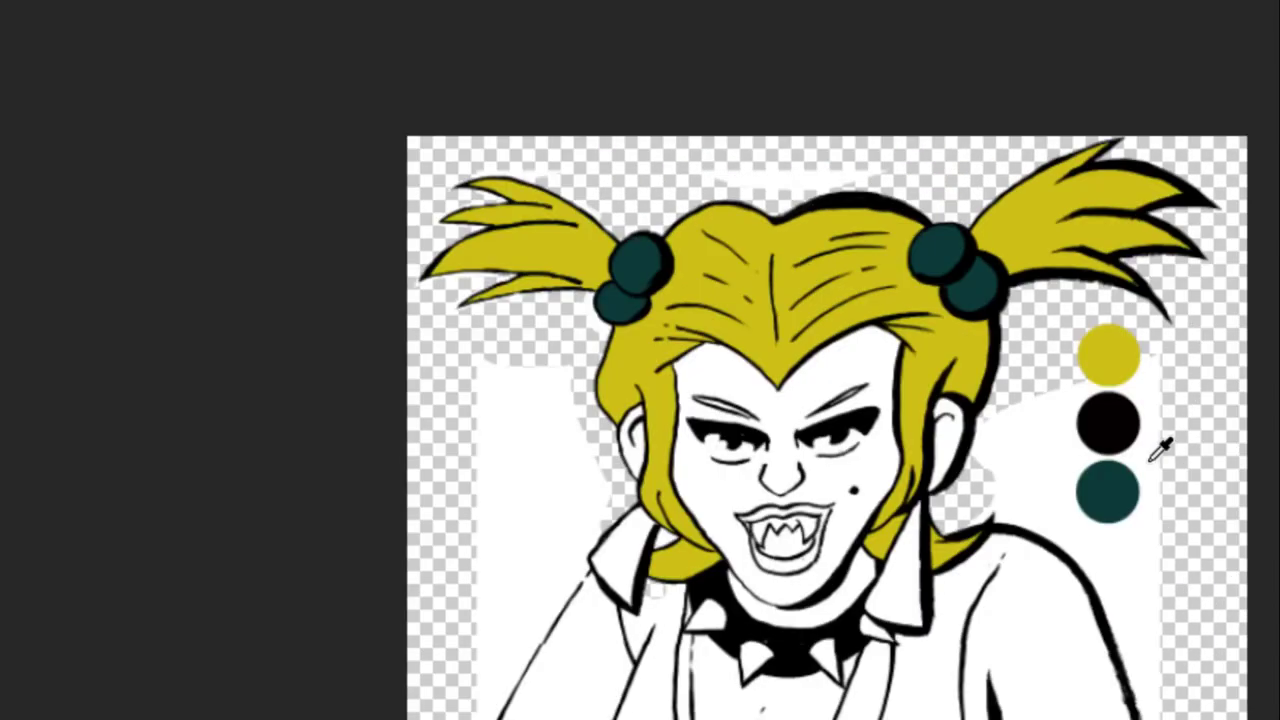
scroll(769, 251, "up", 2)
Sample white and brush a small glossy shine highlight onto the buns.
left_click(300, 465, "alt")
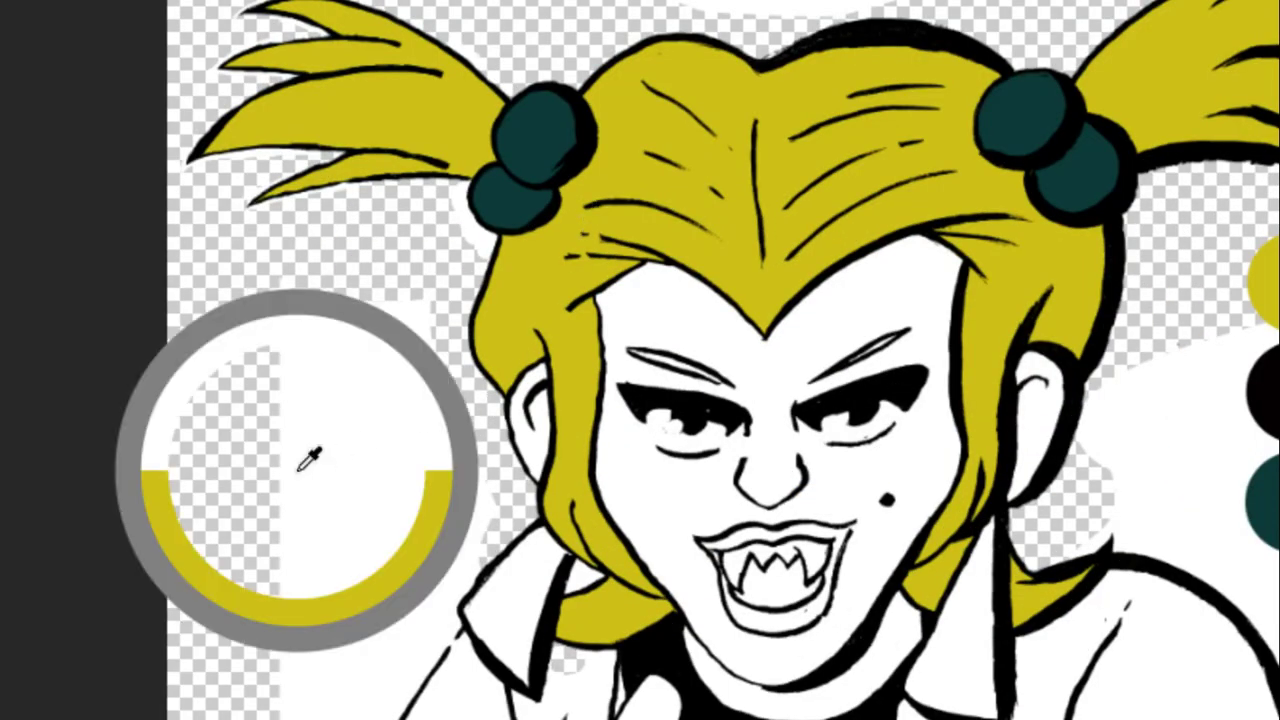
scroll(700, 90, "up", 2)
scroll(786, 80, "up", 3)
scroll(786, 80, "up", 2)
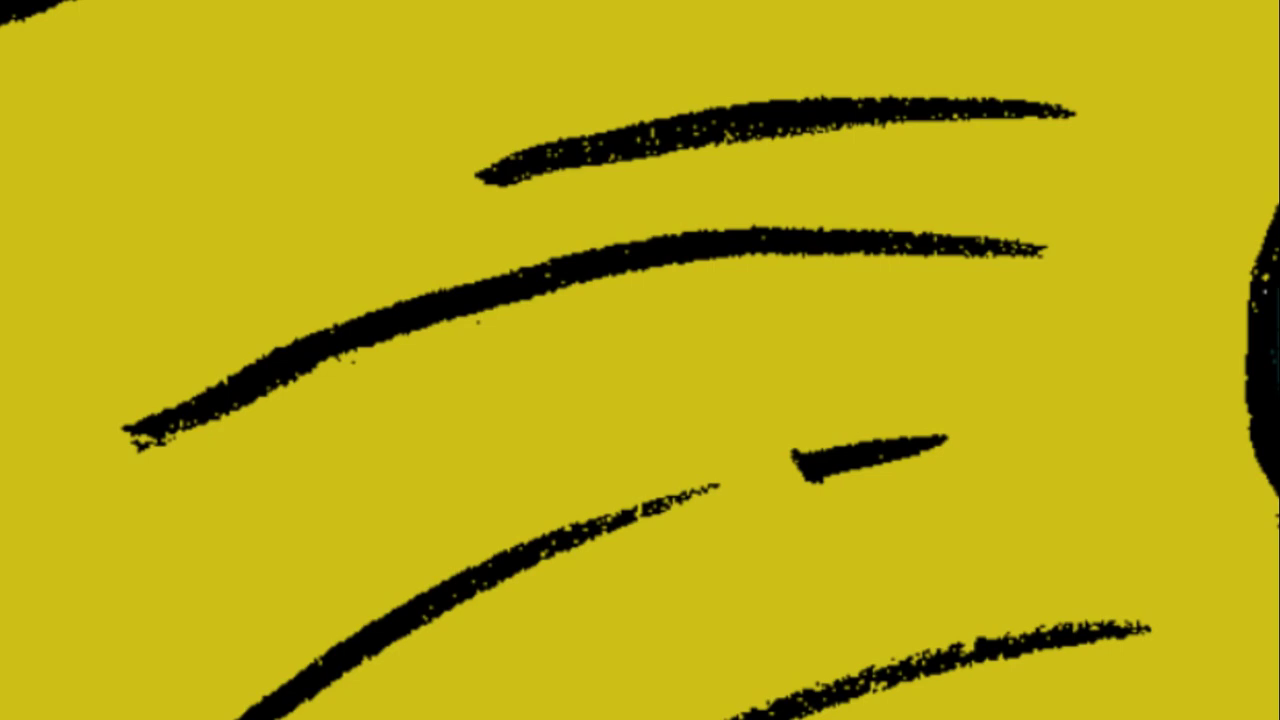
scroll(966, 354, "down", 3)
scroll(1124, 273, "down", 2)
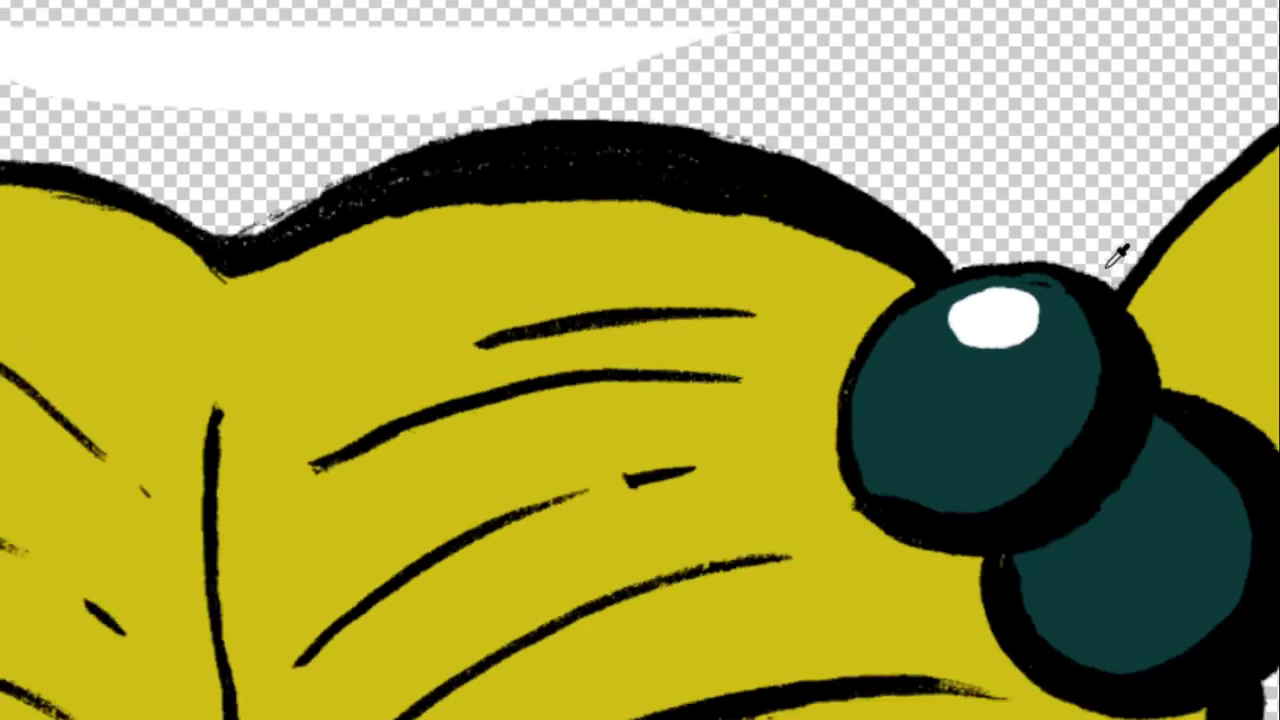
scroll(1063, 260, "down", 2)
scroll(198, 259, "up", 5)
scroll(308, 302, "up", 2)
scroll(531, 446, "up", 1)
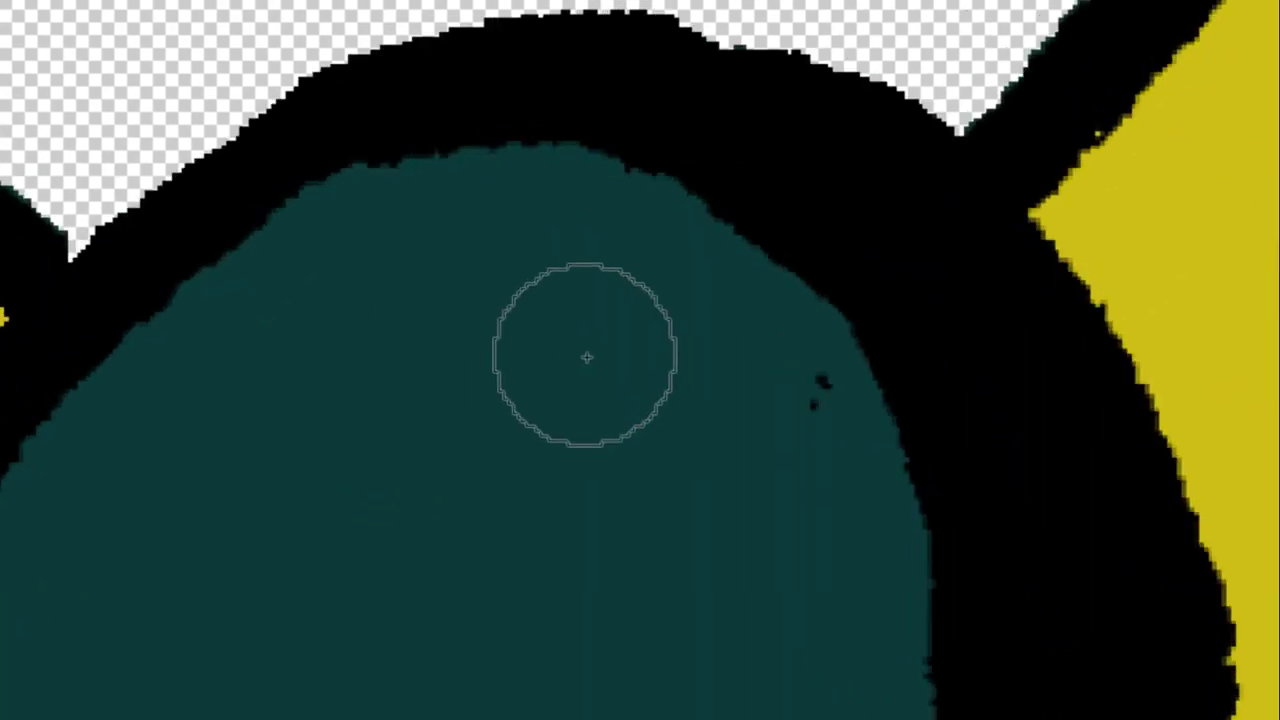
mouse_move(586, 354)
left_mouse_down()
mouse_move(654, 374)
mouse_move(687, 406)
left_mouse_up()
scroll(687, 406, "down", 1)
scroll(626, 340, "down", 2)
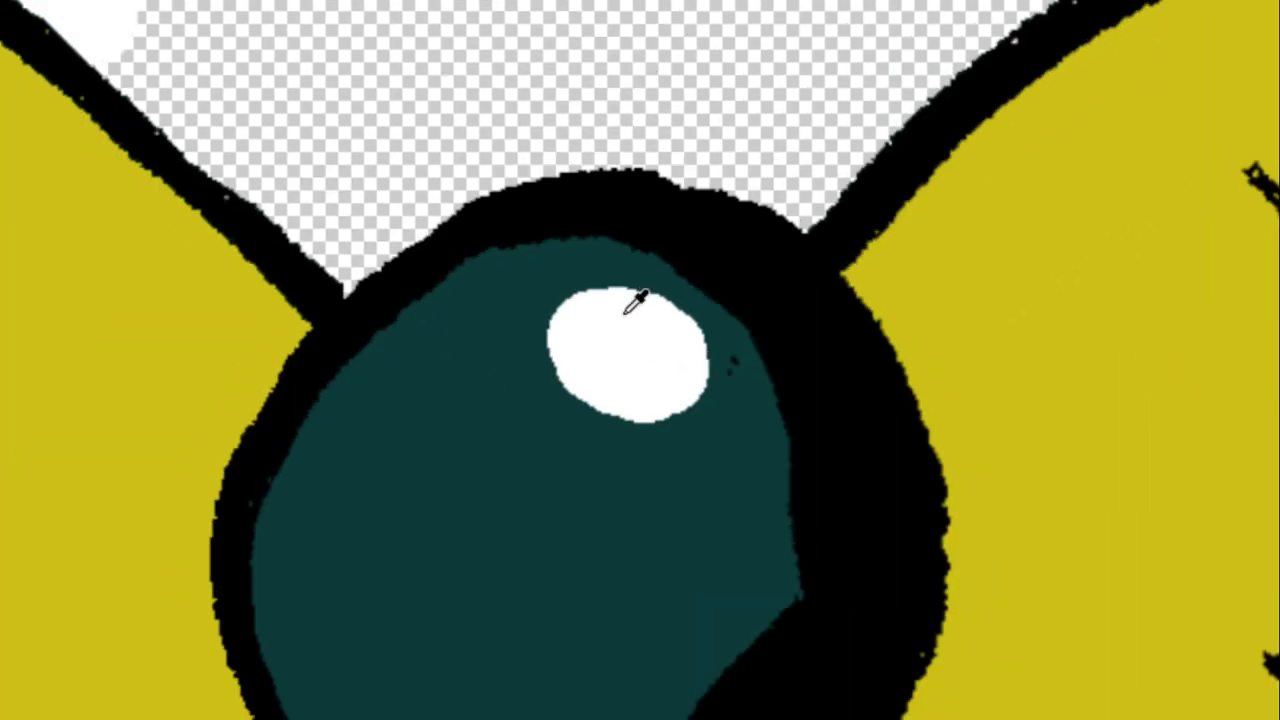
scroll(634, 294, "down", 2)
scroll(810, 188, "down", 1)
scroll(819, 190, "down", 2)
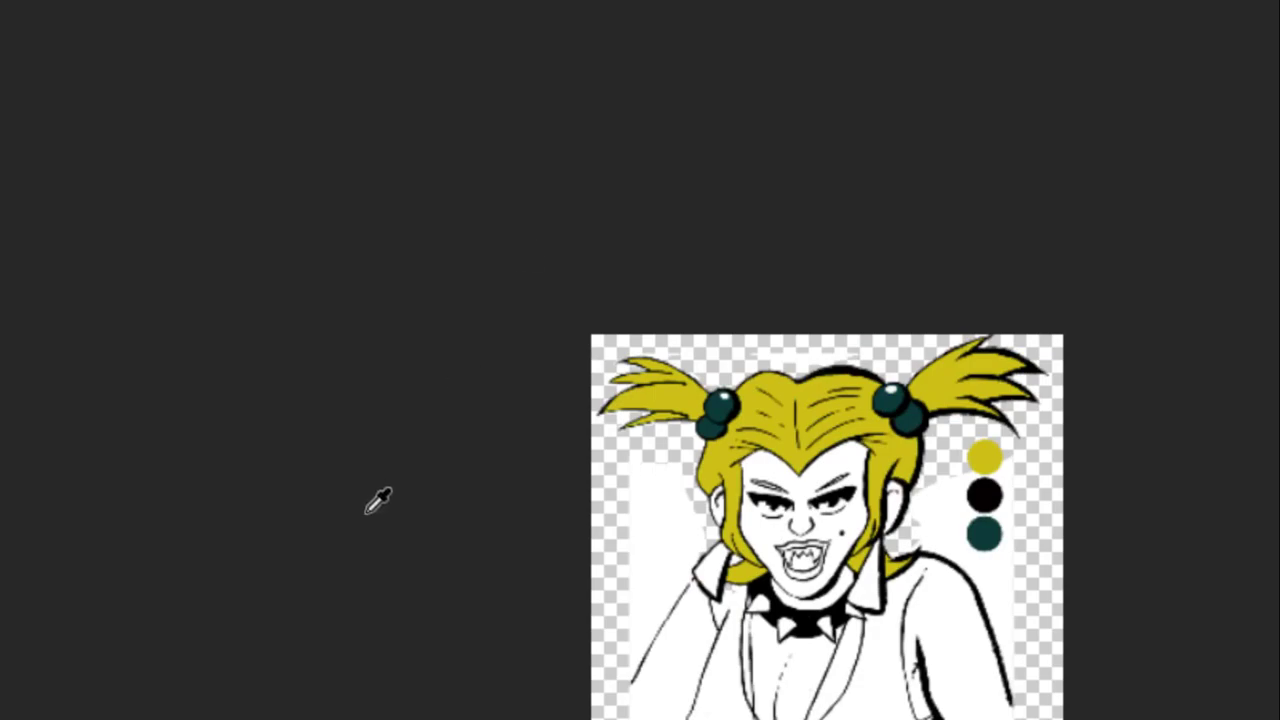
scroll(622, 387, "up", 2)
scroll(898, 265, "up", 2)
Paint the first collar flap dark teal, including its point and the white notch.
scroll(937, 663, "up", 2)
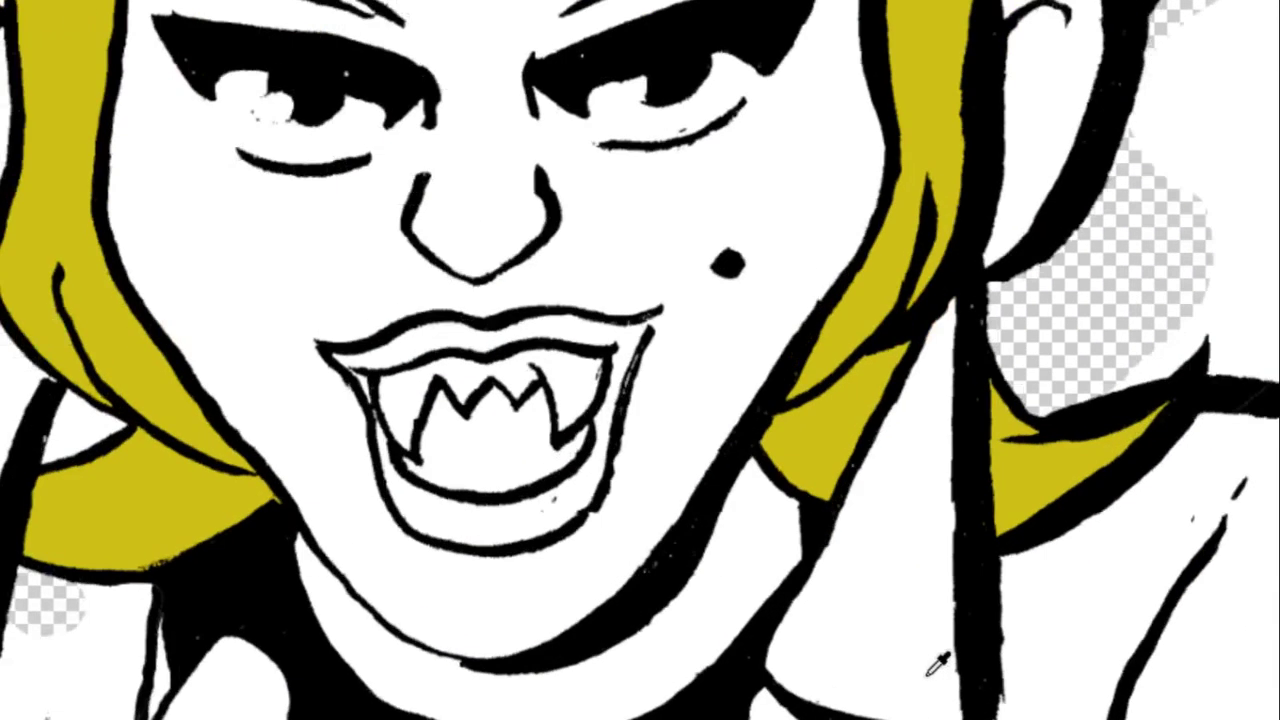
scroll(889, 582, "up", 1)
scroll(971, 694, "up", 2)
mouse_move(650, 712)
left_mouse_down()
mouse_move(505, 685)
mouse_move(820, 57)
left_mouse_up()
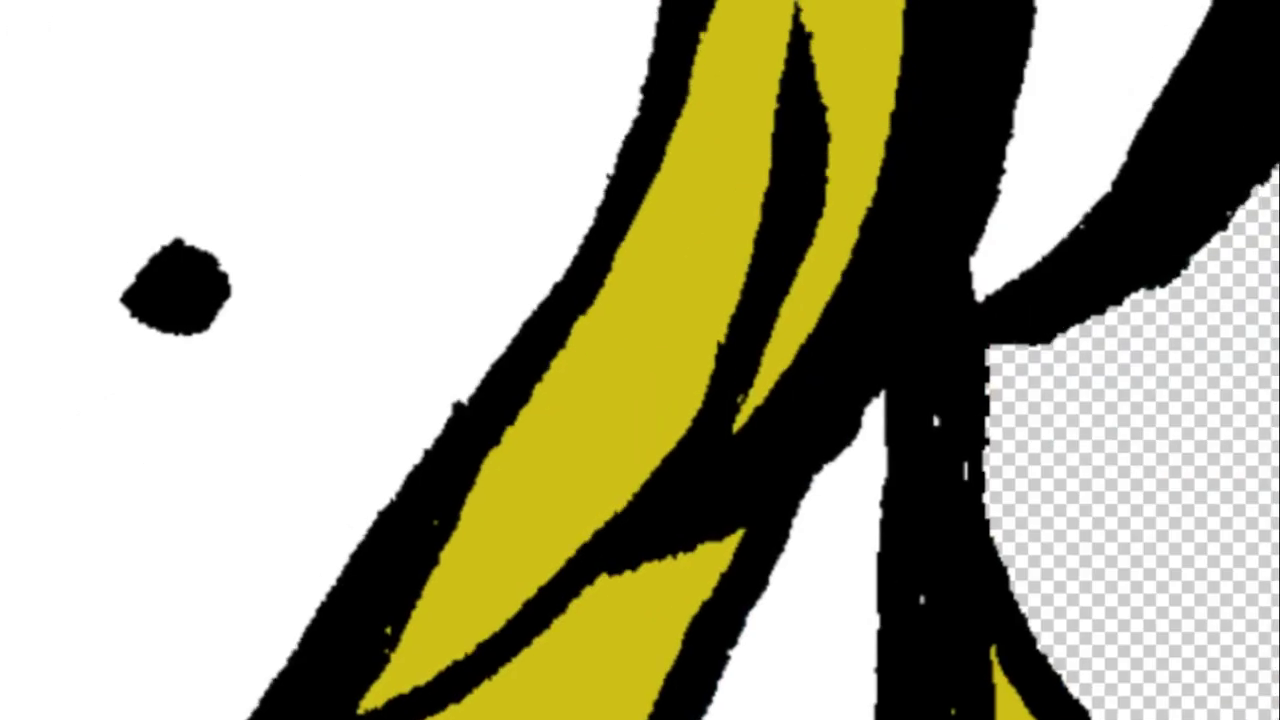
mouse_move(700, 712)
left_mouse_down()
mouse_move(743, 608)
mouse_move(785, 565)
left_mouse_up()
key("ctrl+z")
mouse_move(745, 715)
left_mouse_down()
mouse_move(880, 443)
mouse_move(893, 508)
left_mouse_up()
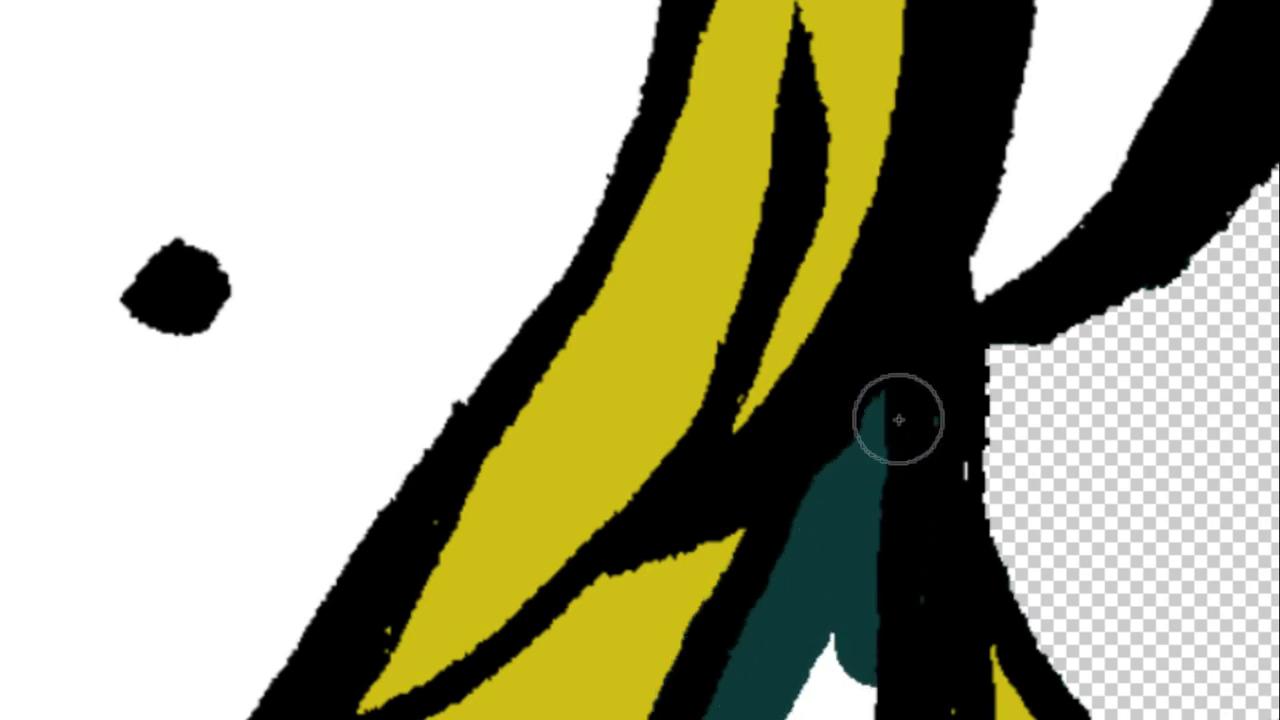
left_click_drag(875, 712, 838, 628)
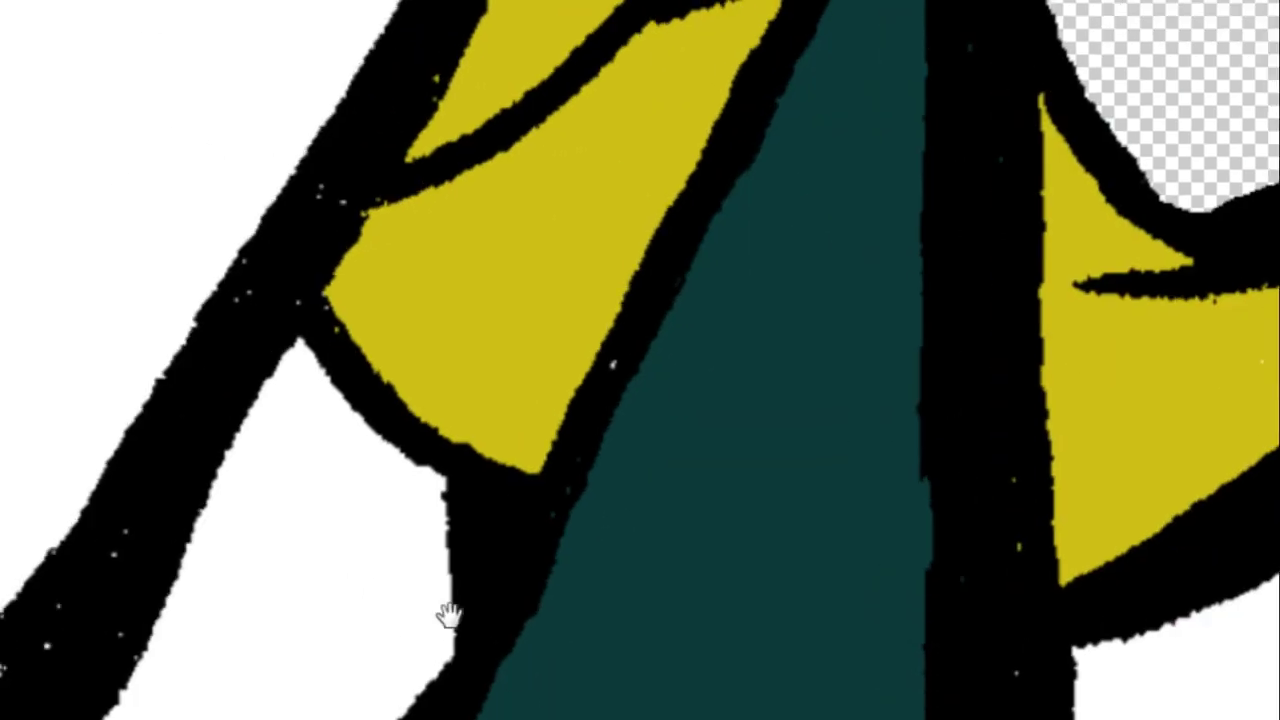
Trace the other collar flap's outline in teal and fill its interior.
left_click_drag(443, 614, 1057, 523)
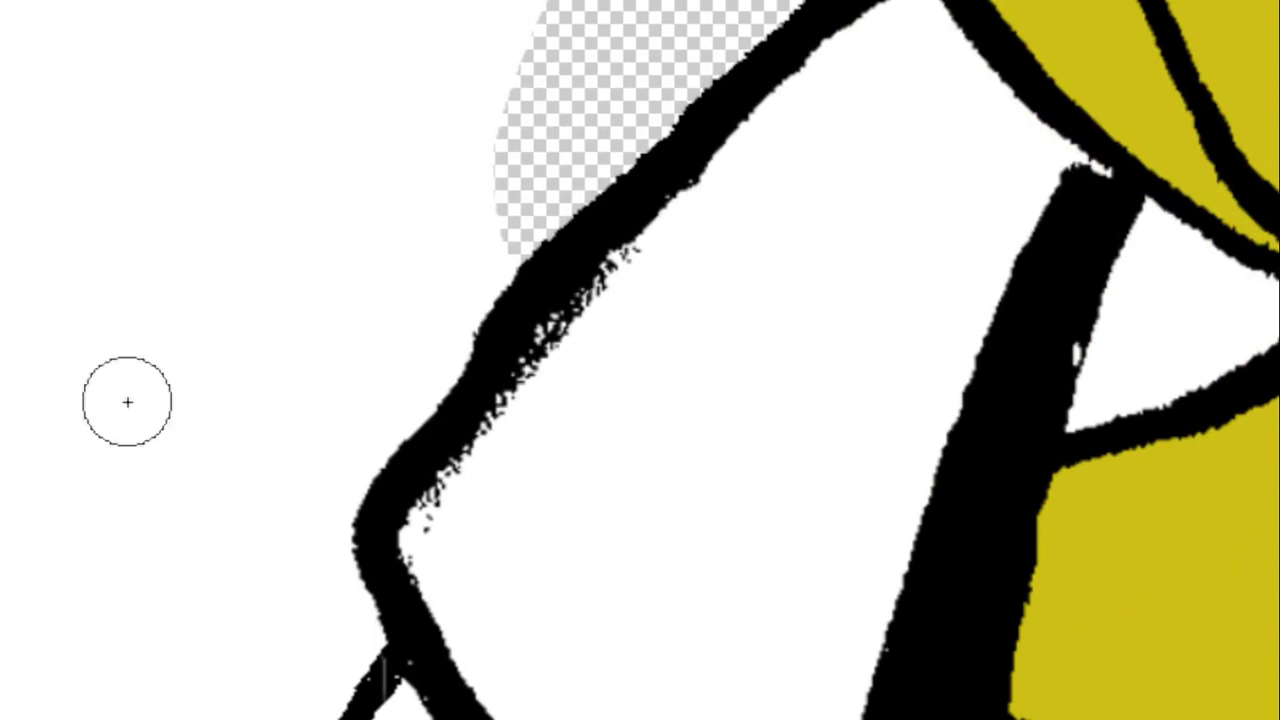
mouse_move(500, 700)
left_mouse_down()
mouse_move(423, 591)
mouse_move(563, 363)
mouse_move(770, 162)
left_mouse_up()
scroll(628, 271, "up", 3)
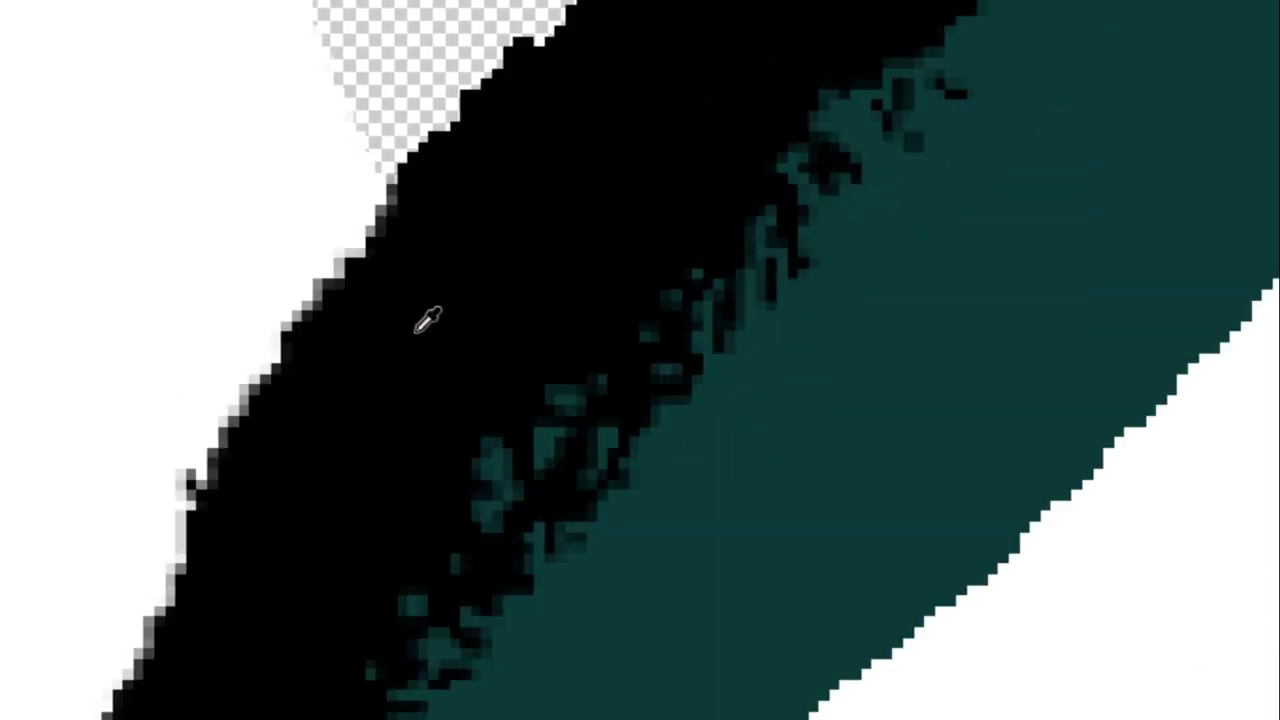
scroll(428, 314, "up", 3)
scroll(572, 530, "down", 1)
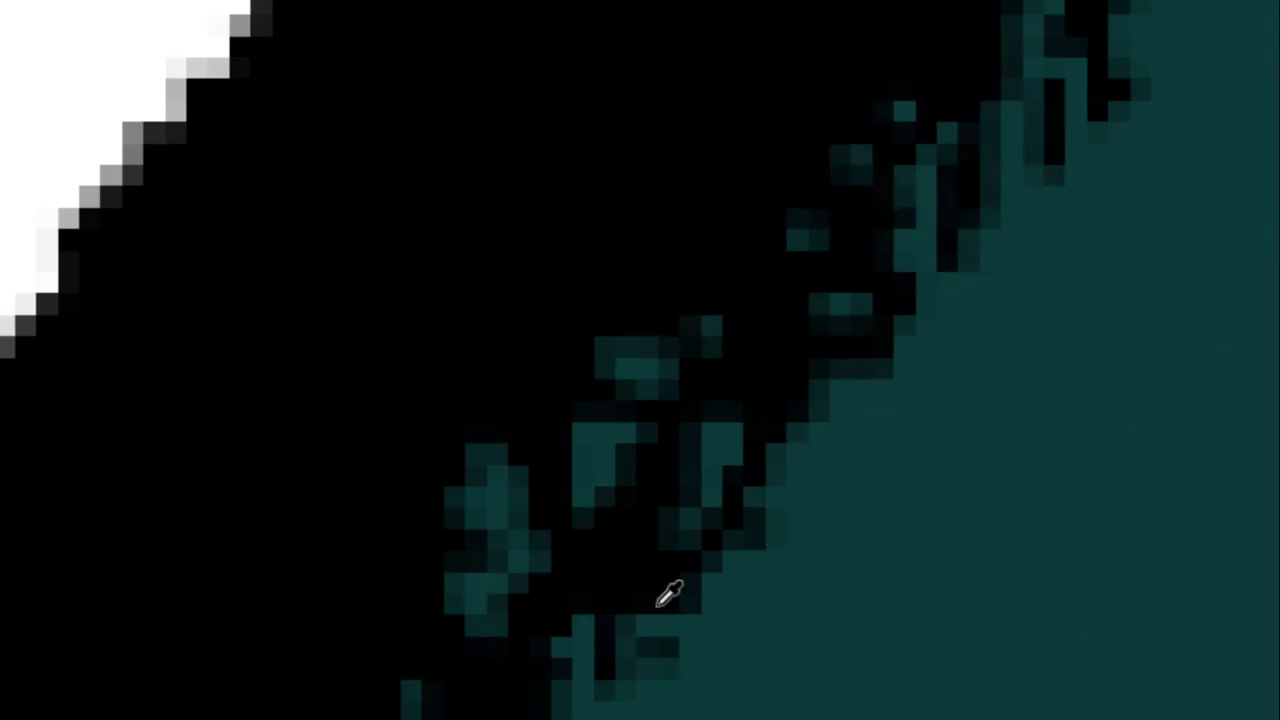
scroll(671, 591, "down", 4)
scroll(840, 425, "down", 2)
scroll(838, 424, "up", 2)
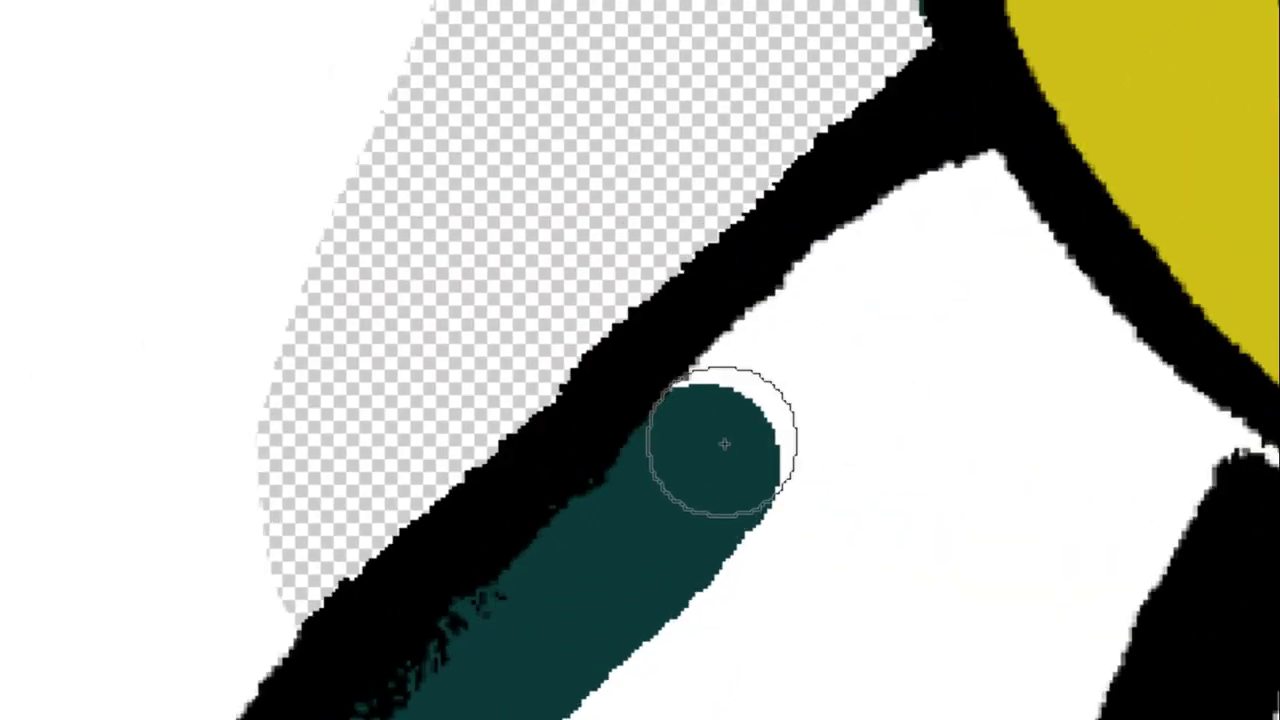
mouse_move(726, 443)
left_mouse_down()
mouse_move(909, 280)
mouse_move(968, 205)
mouse_move(909, 220)
mouse_move(1171, 400)
mouse_move(1220, 500)
mouse_move(1168, 690)
left_mouse_up()
scroll(1183, 406, "down", 5)
left_click_drag(1183, 406, 960, 715)
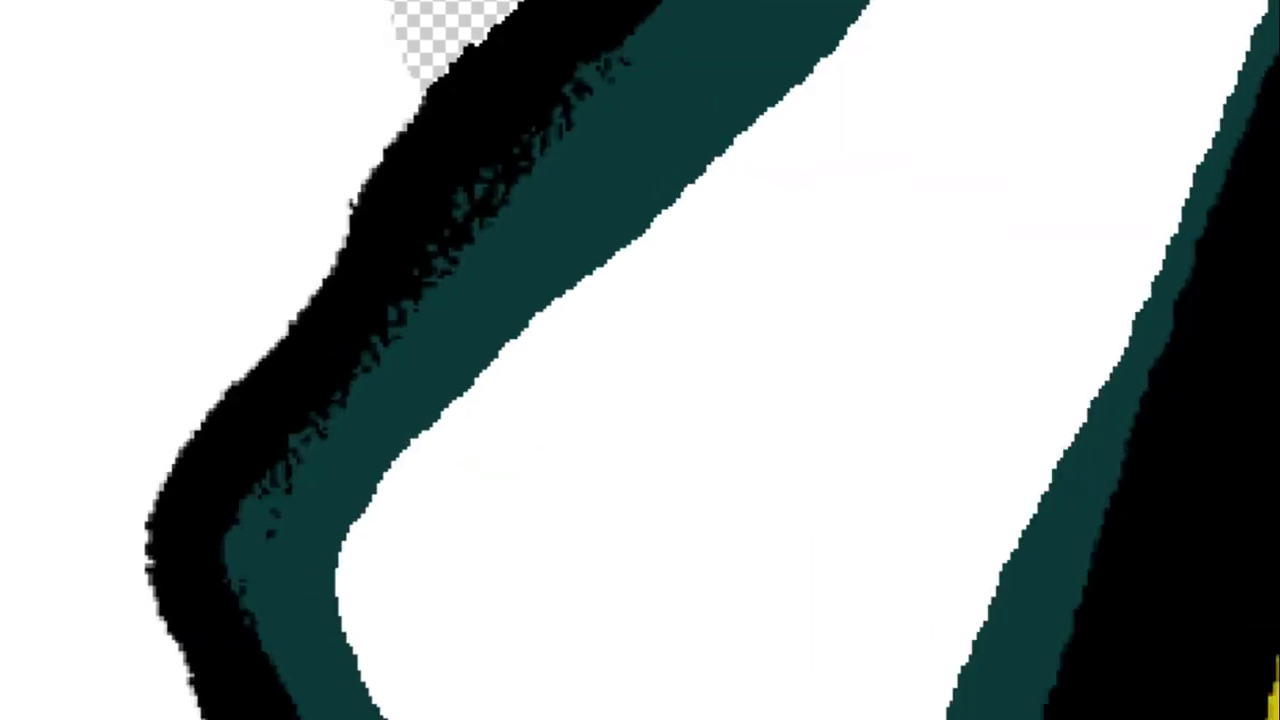
scroll(1114, 451, "down", 3)
left_click_drag(1114, 451, 1083, 712)
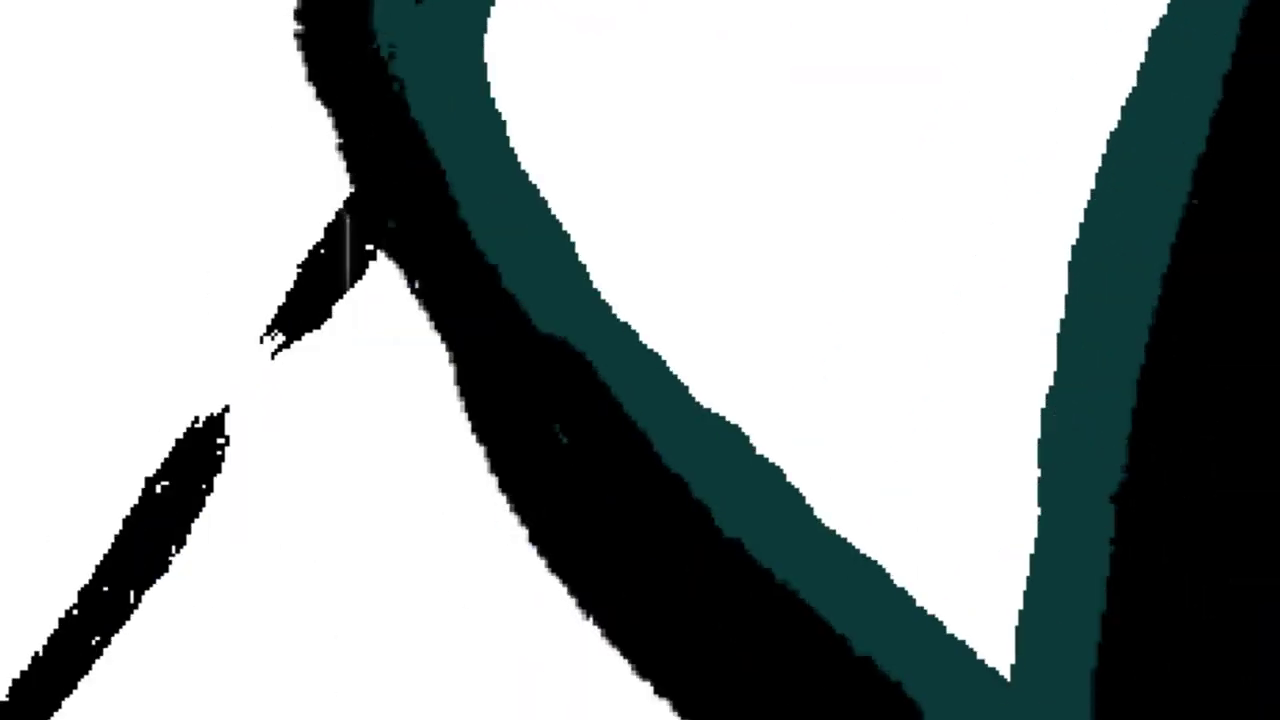
left_click(943, 234)
scroll(623, 514, "down", 3)
Paint the upper lip and the lips' right side dark teal.
scroll(651, 471, "down", 3)
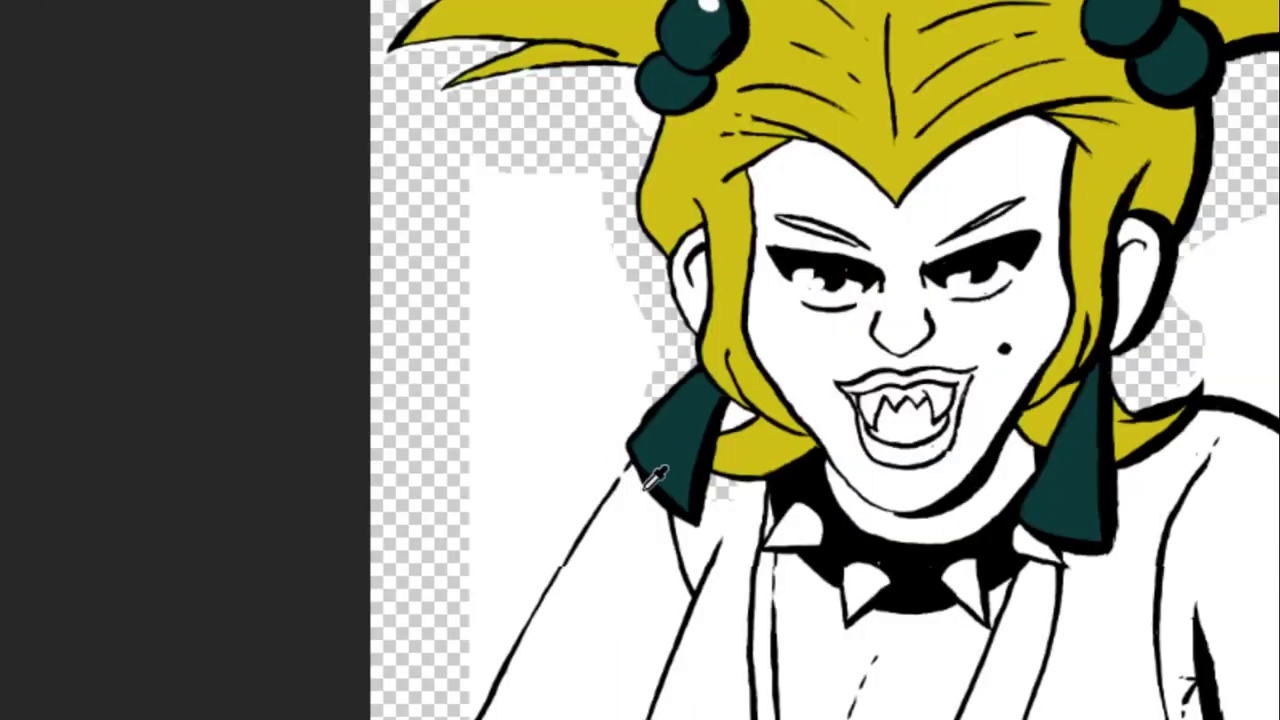
scroll(797, 510, "down", 2)
scroll(797, 510, "up", 2)
scroll(797, 510, "up", 2)
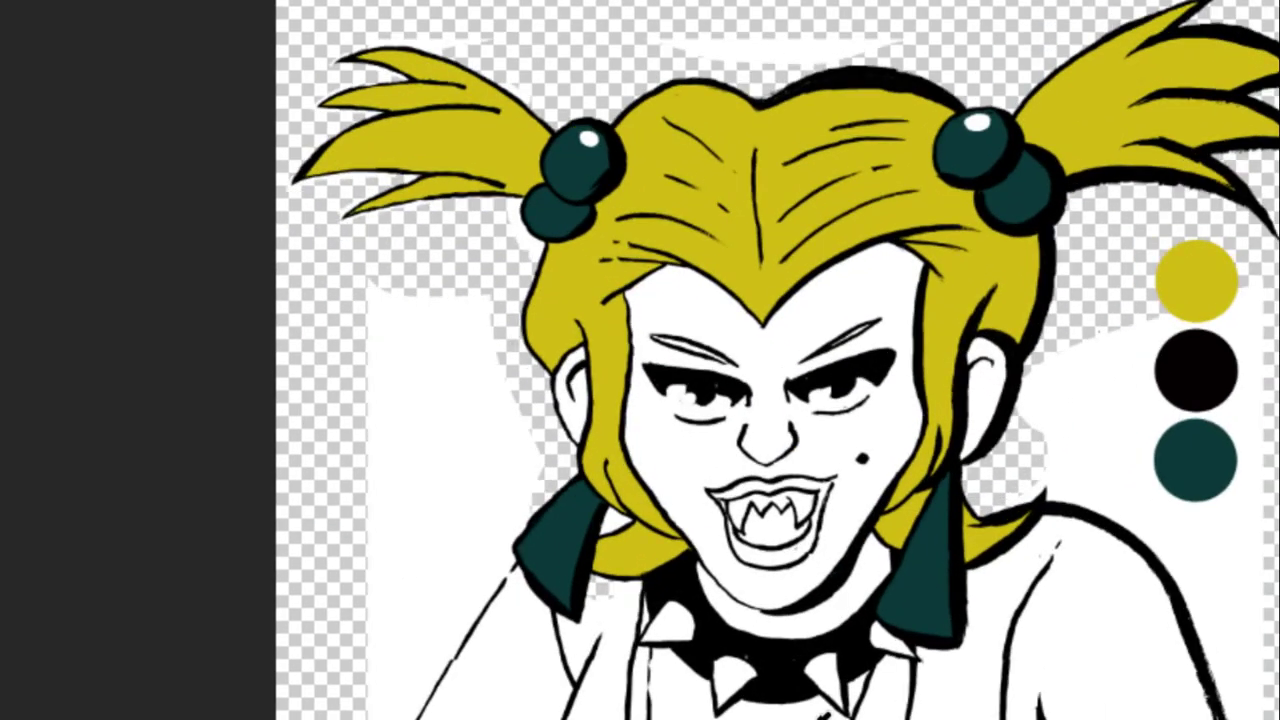
scroll(800, 670, "up", 1)
scroll(793, 700, "up", 1)
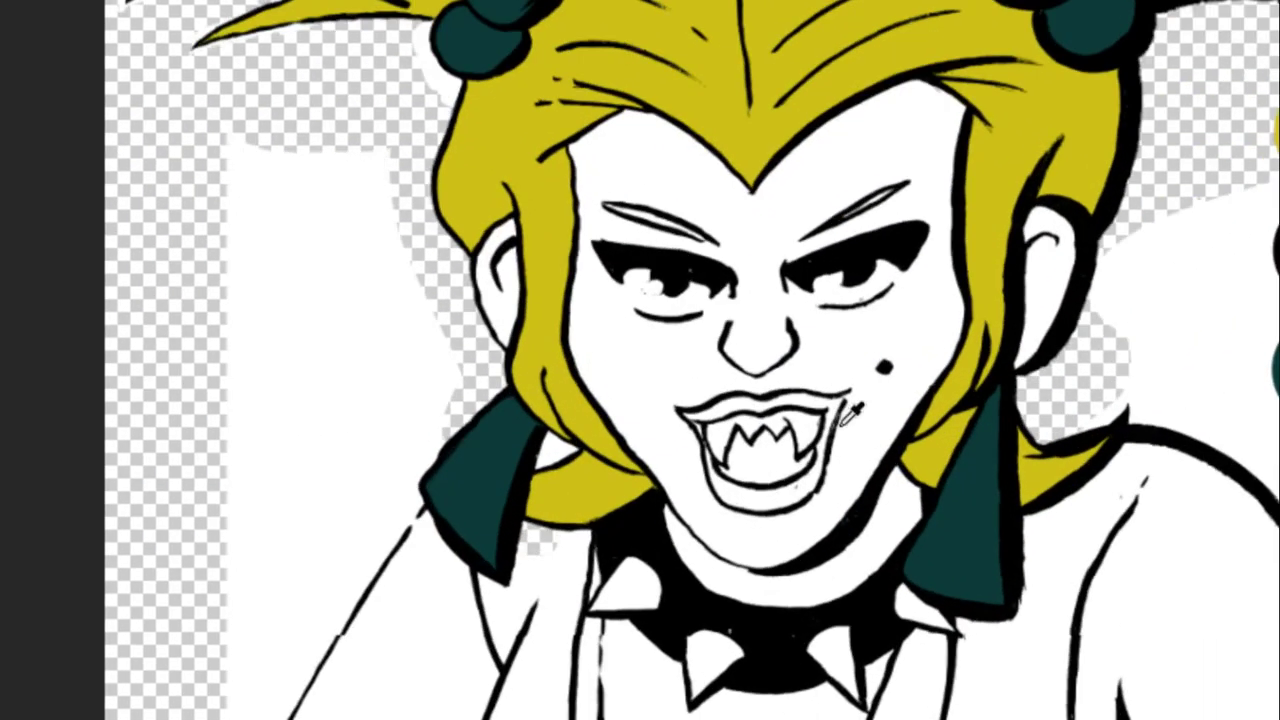
scroll(848, 413, "up", 2)
scroll(443, 571, "up", 2)
scroll(40, 410, "up", 2)
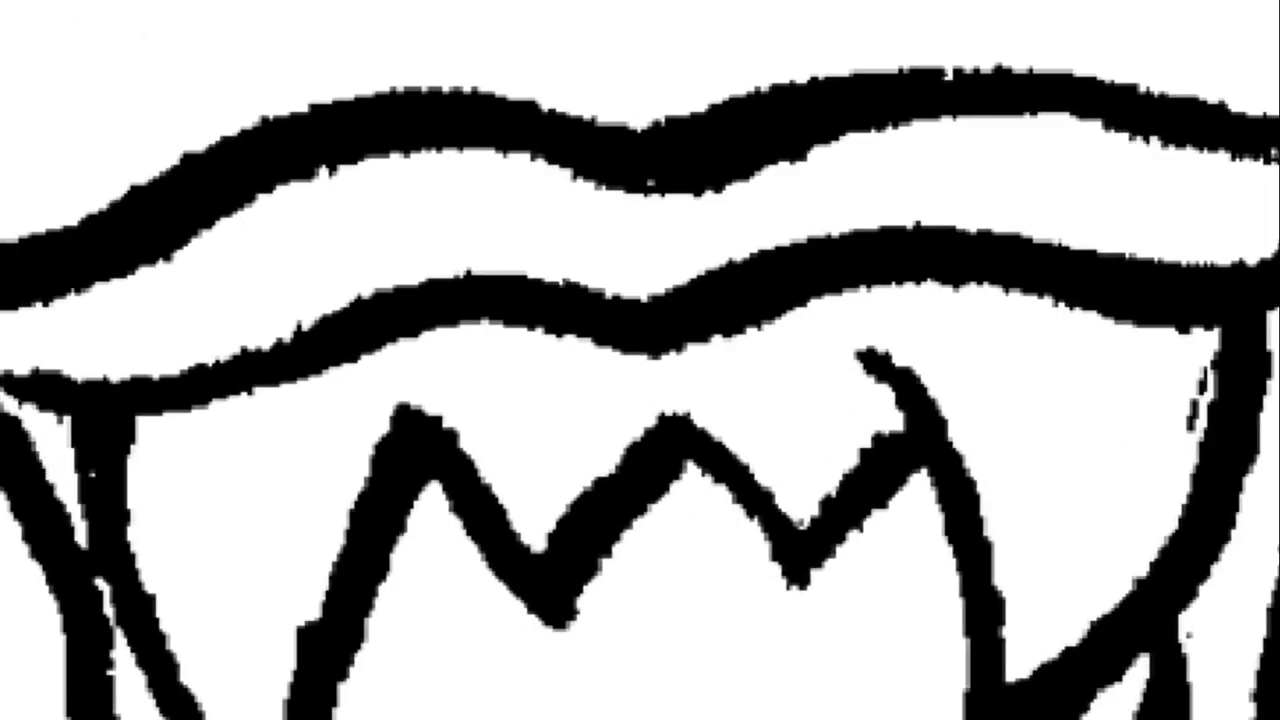
mouse_move(5, 330)
left_mouse_down()
mouse_move(548, 240)
mouse_move(657, 243)
mouse_move(357, 200)
mouse_move(563, 243)
mouse_move(1077, 180)
mouse_move(1265, 218)
left_mouse_up()
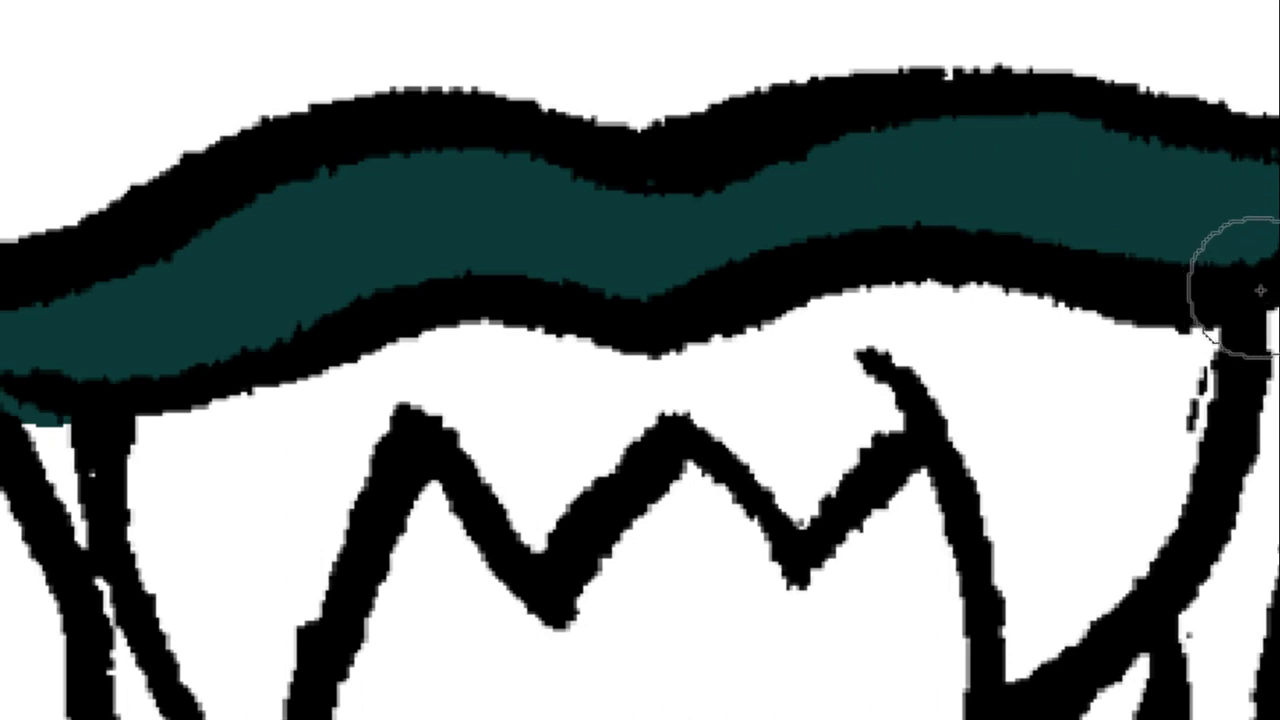
left_click_drag(1211, 642, 1271, 510)
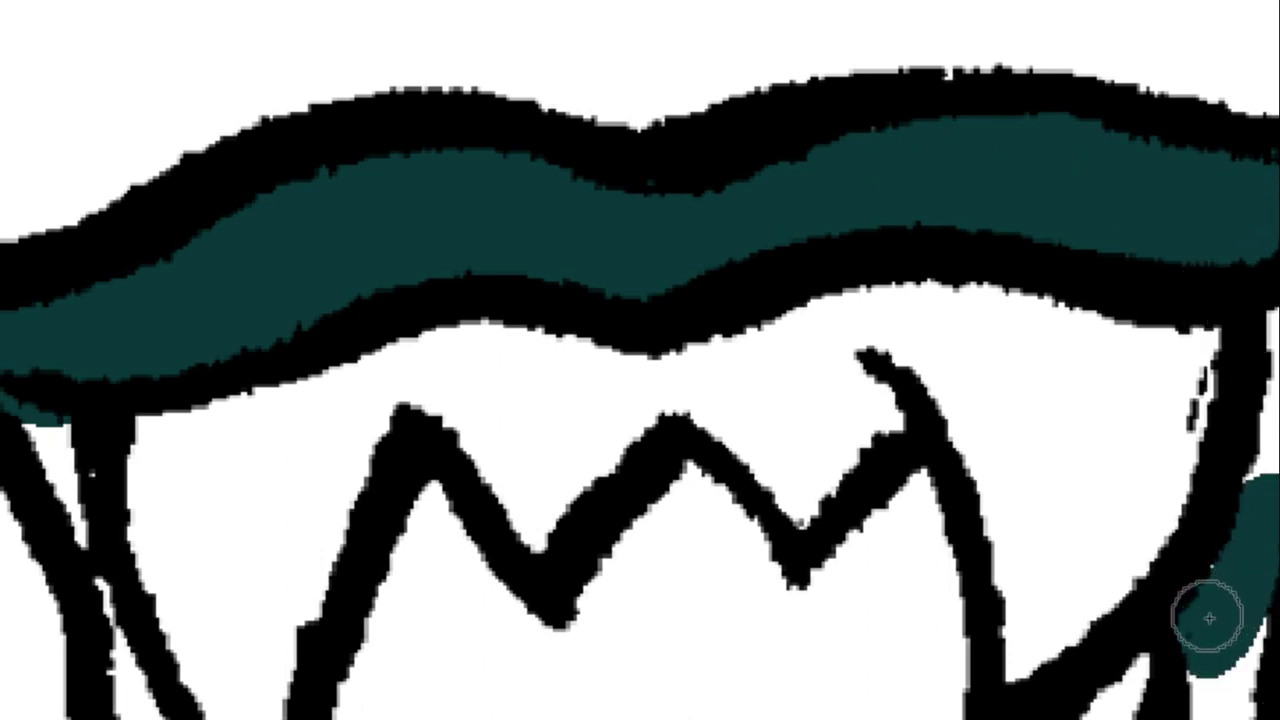
left_click_drag(1194, 611, 1275, 310)
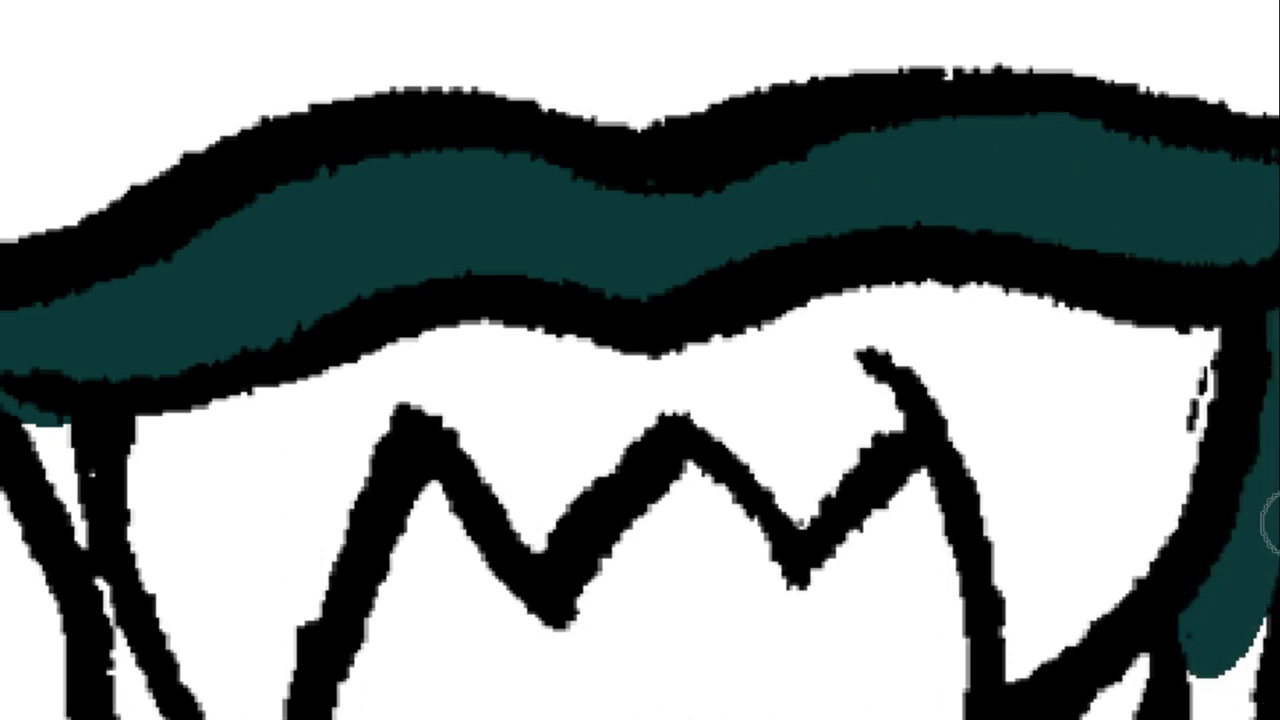
left_click_drag(1270, 522, 1198, 690)
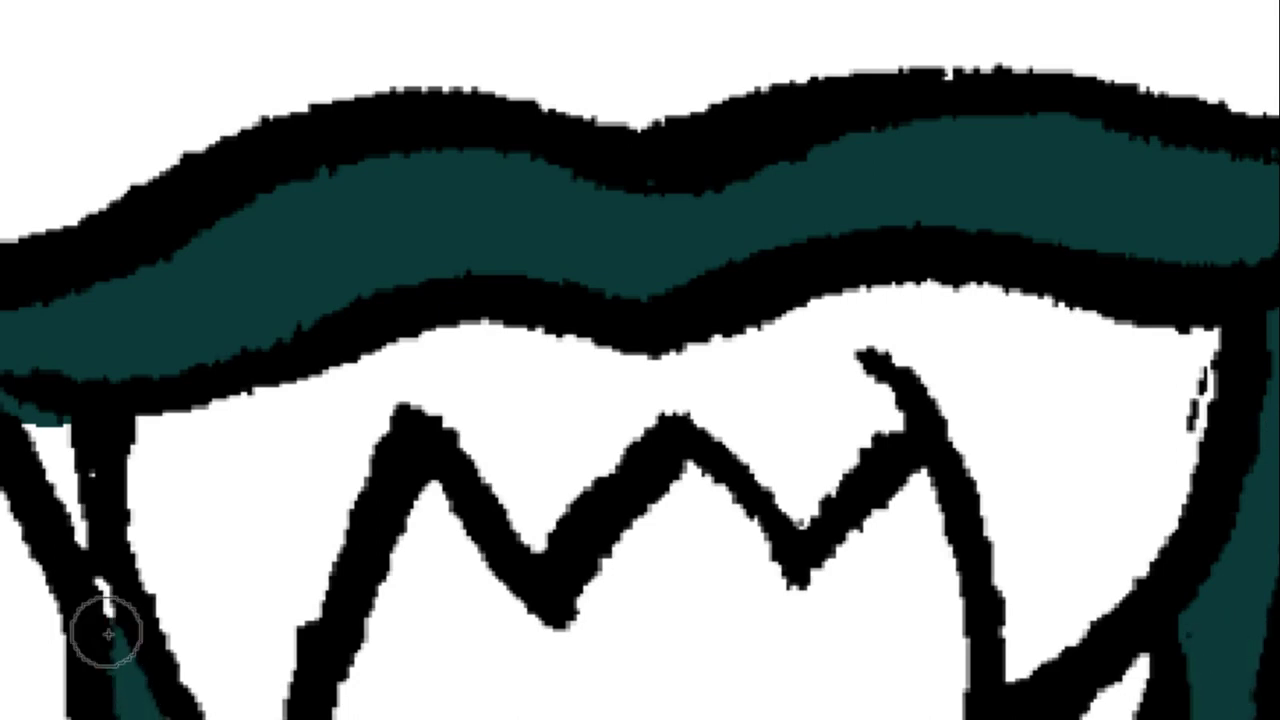
Paint the left edge and lower lip teal, then fill the lip interior.
left_click_drag(130, 710, 69, 466)
mouse_move(123, 667)
left_mouse_down()
mouse_move(64, 207)
mouse_move(74, 105)
left_mouse_up()
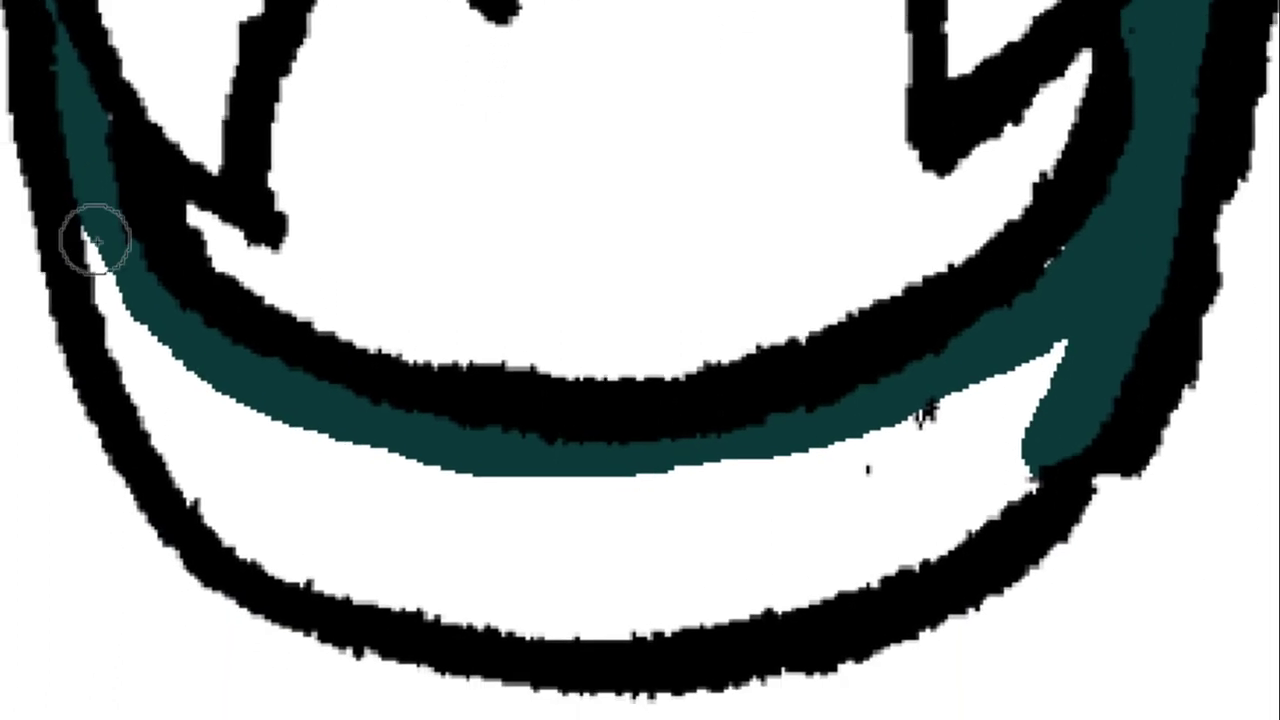
mouse_move(94, 243)
left_mouse_down()
mouse_move(117, 337)
mouse_move(263, 523)
mouse_move(334, 582)
mouse_move(237, 529)
mouse_move(560, 620)
mouse_move(823, 600)
mouse_move(1071, 456)
left_mouse_up()
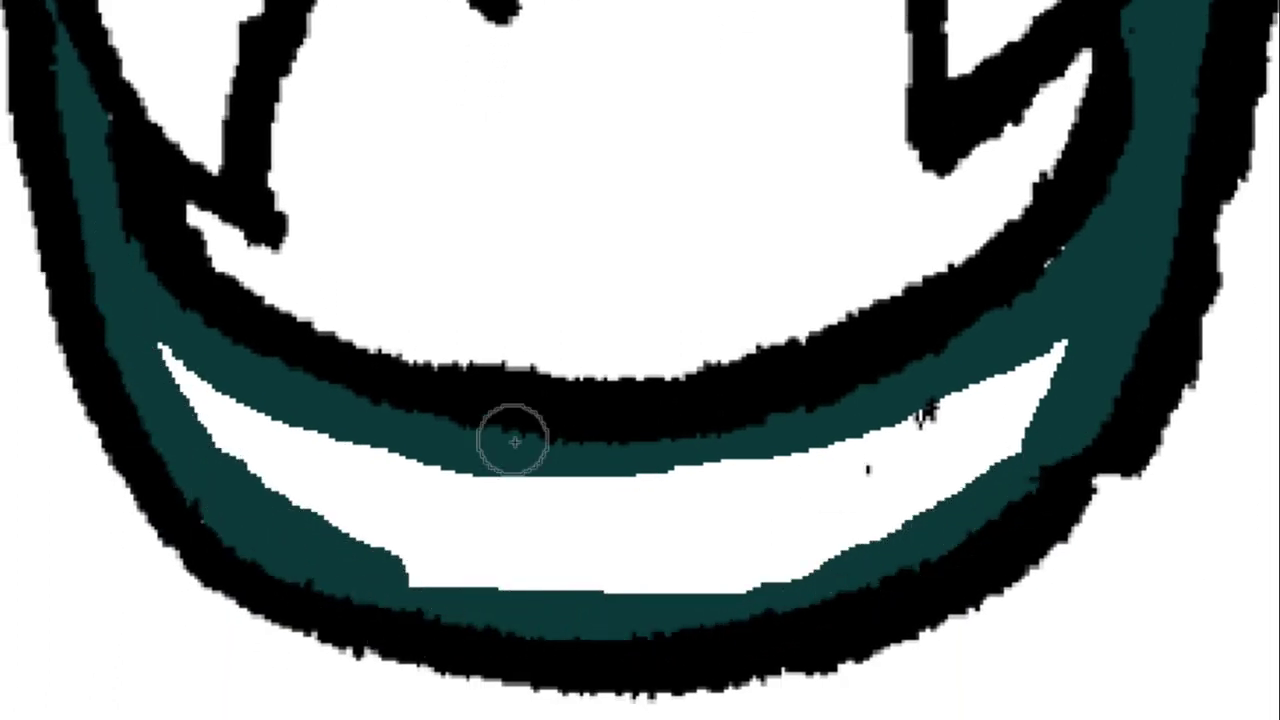
left_click(780, 524)
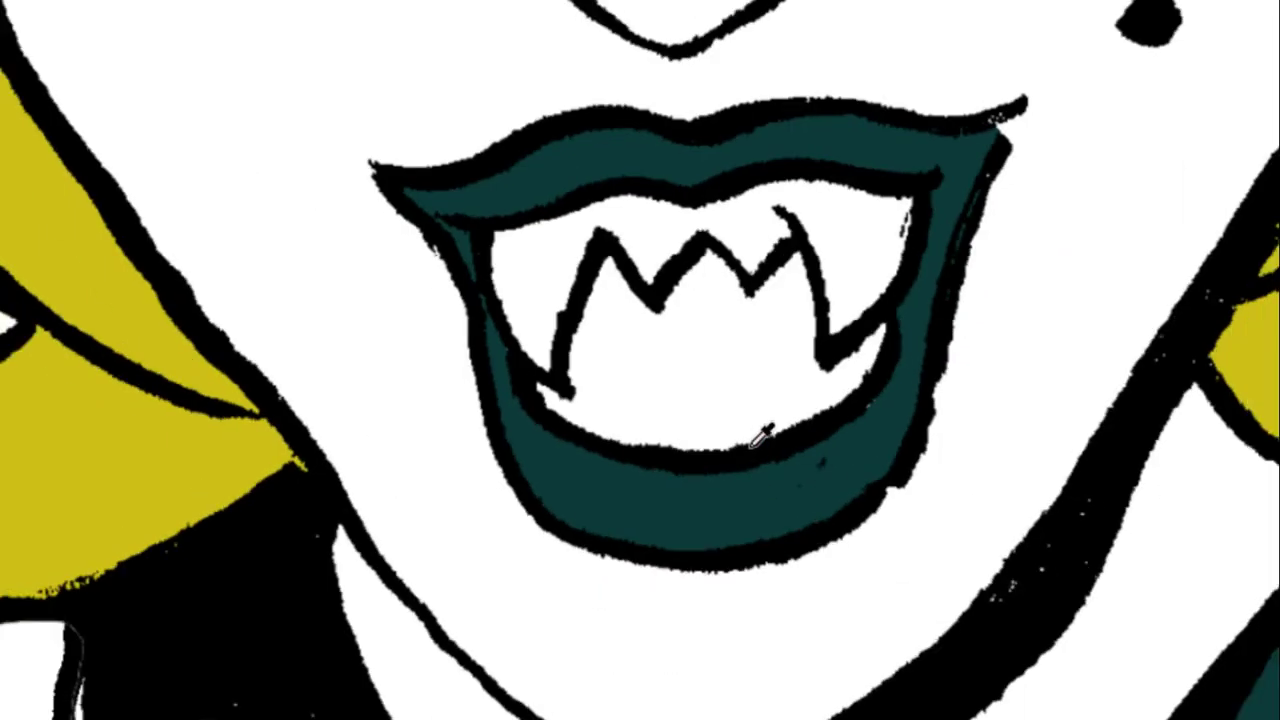
scroll(950, 460, "up", 1)
scroll(886, 640, "down", 3)
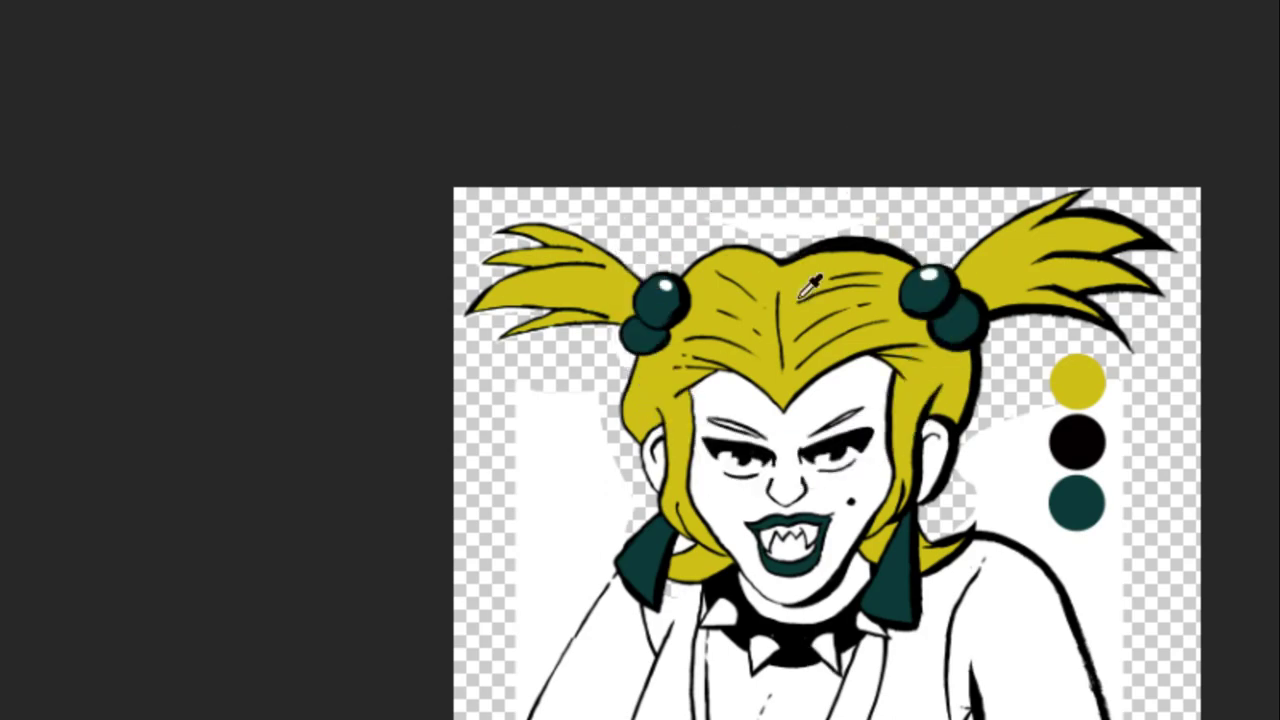
Brush mustard yellow into the white gaps of the upper and lower eyebrow strokes.
scroll(971, 363, "up", 2)
scroll(749, 423, "up", 4)
scroll(457, 466, "up", 4)
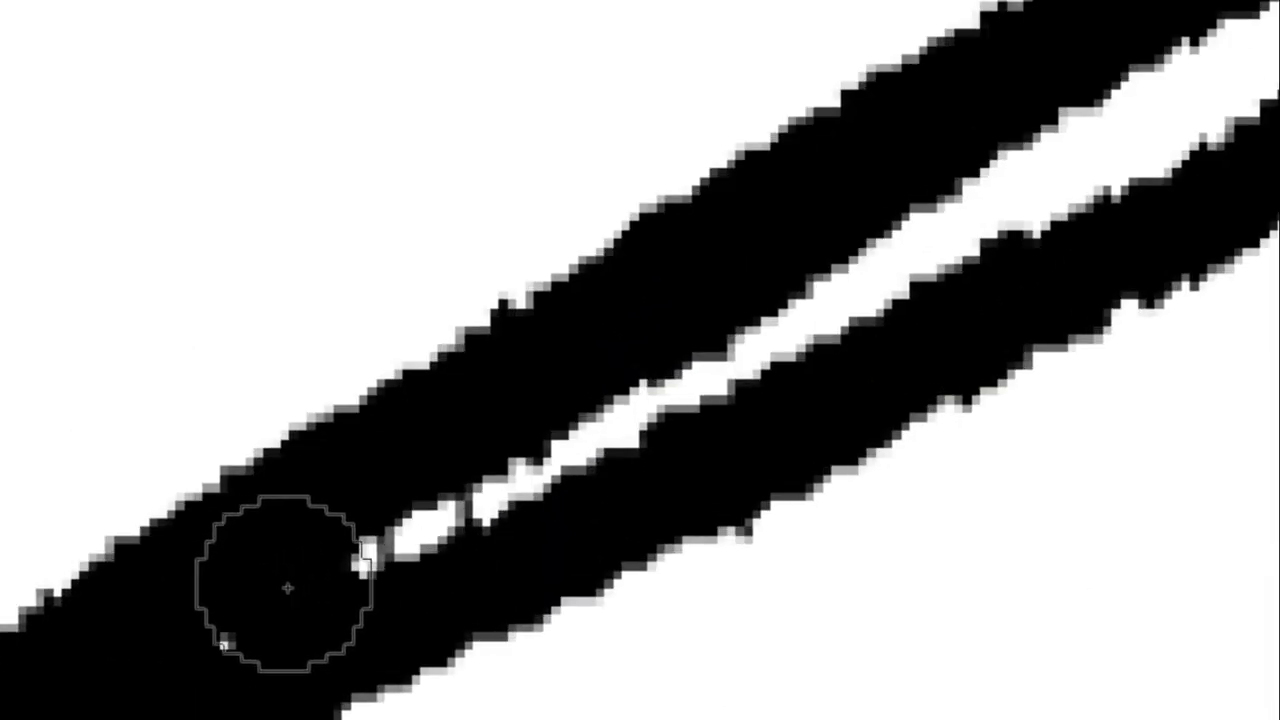
left_click_drag(287, 588, 1200, 100)
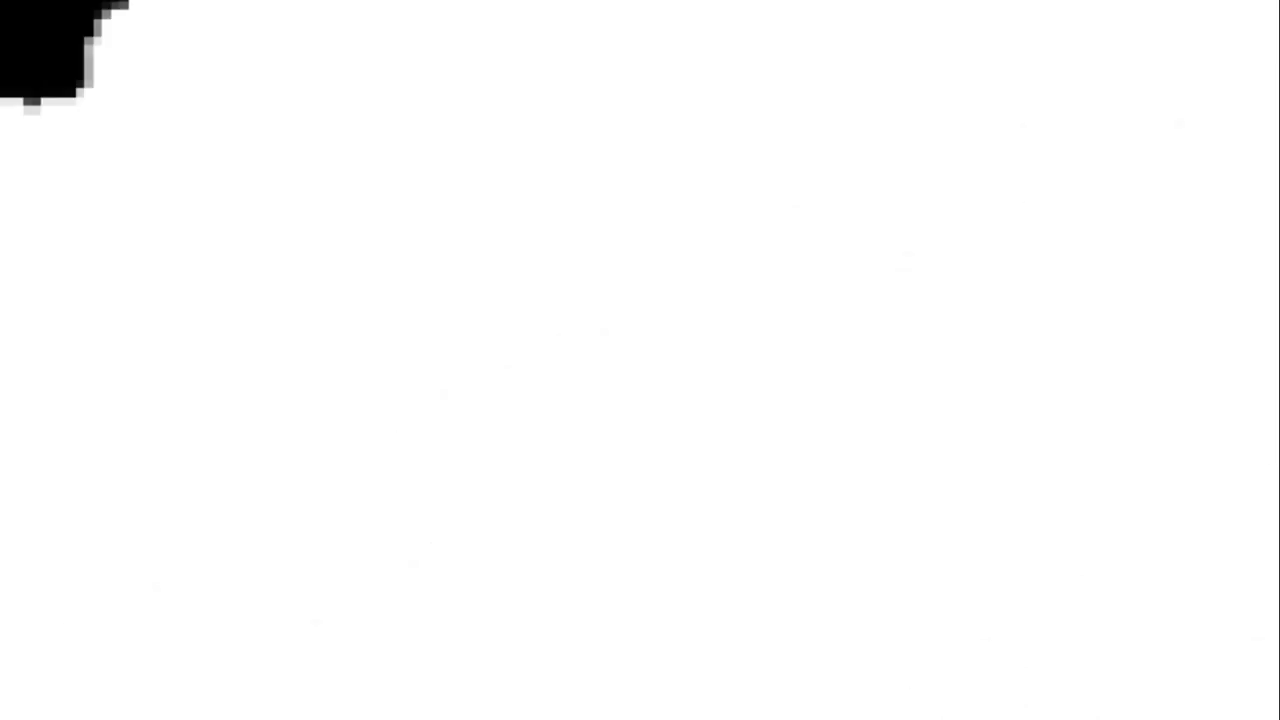
scroll(837, 494, "down", 3)
scroll(920, 629, "up", 2)
scroll(920, 629, "up", 1)
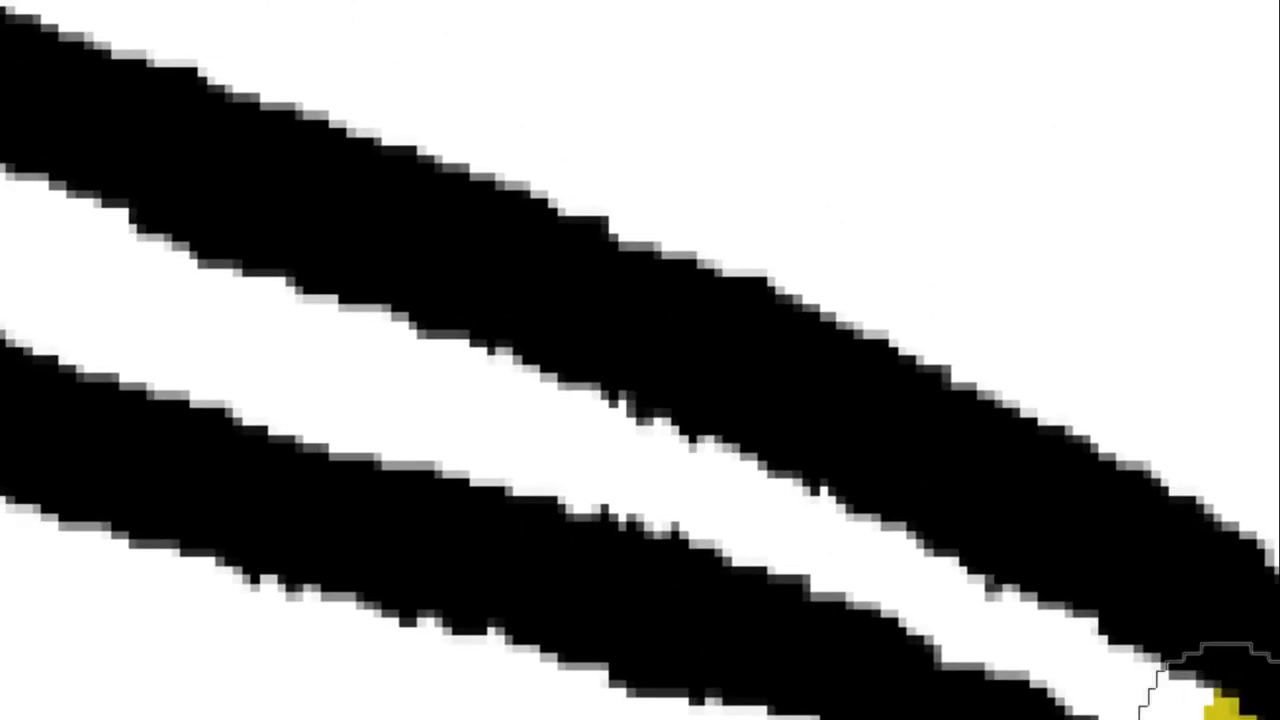
left_click_drag(1210, 700, 80, 371)
mouse_move(971, 634)
left_mouse_down()
mouse_move(214, 337)
mouse_move(968, 661)
mouse_move(94, 371)
left_mouse_up()
Fill the remaining eyebrow gap at the stroke tip with yellow.
scroll(729, 551, "down", 2)
left_click(378, 478)
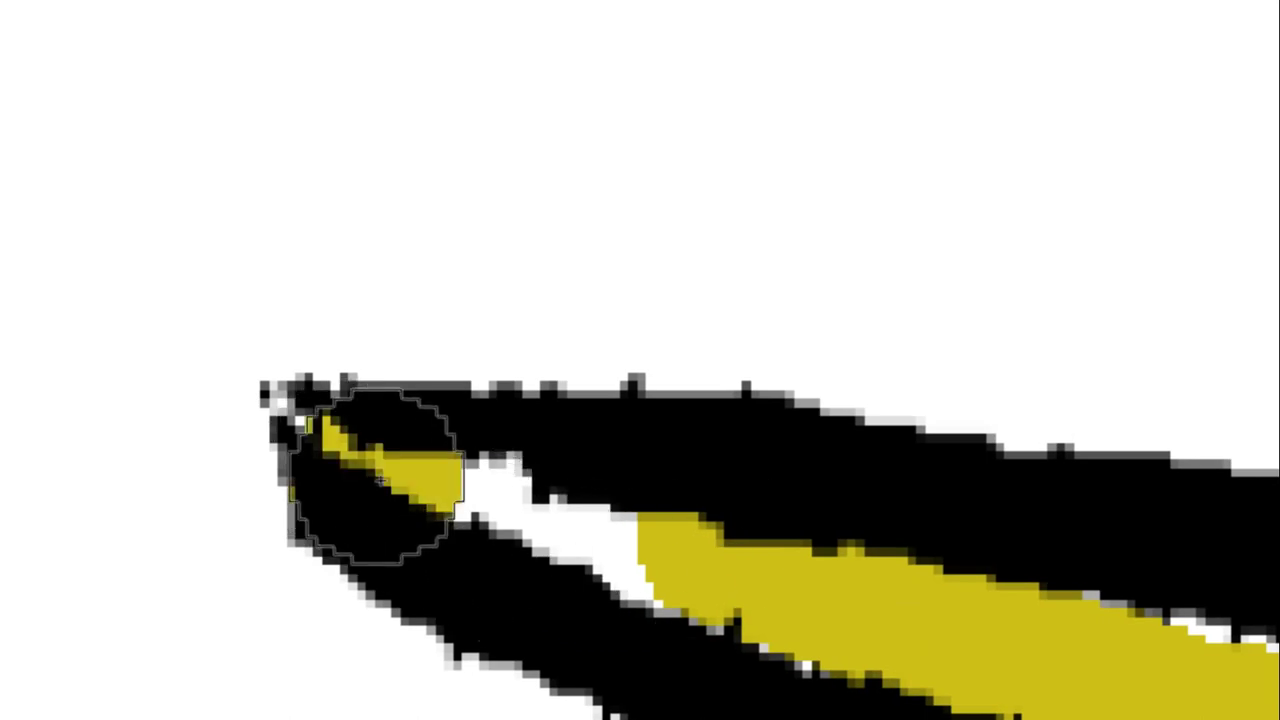
left_click_drag(378, 478, 740, 612)
scroll(1003, 652, "down", 3)
scroll(1003, 652, "down", 2)
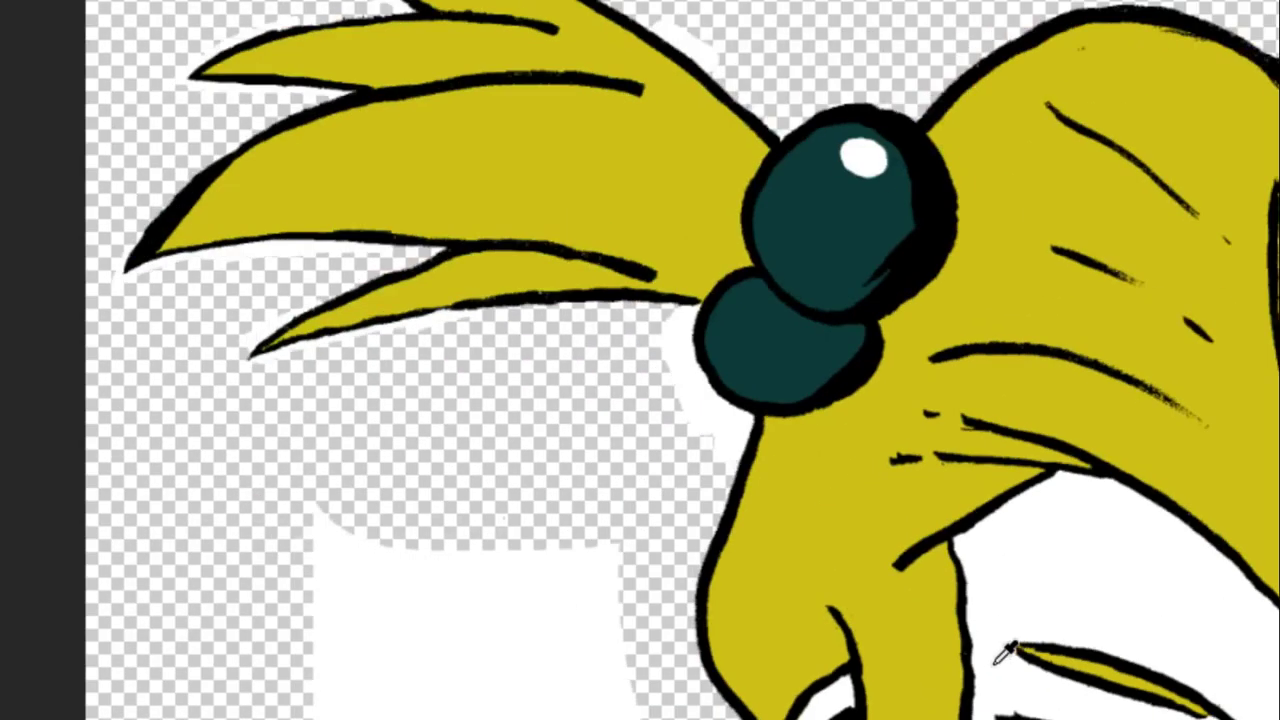
scroll(1003, 652, "down", 3)
scroll(991, 623, "down", 2)
scroll(991, 623, "up", 2)
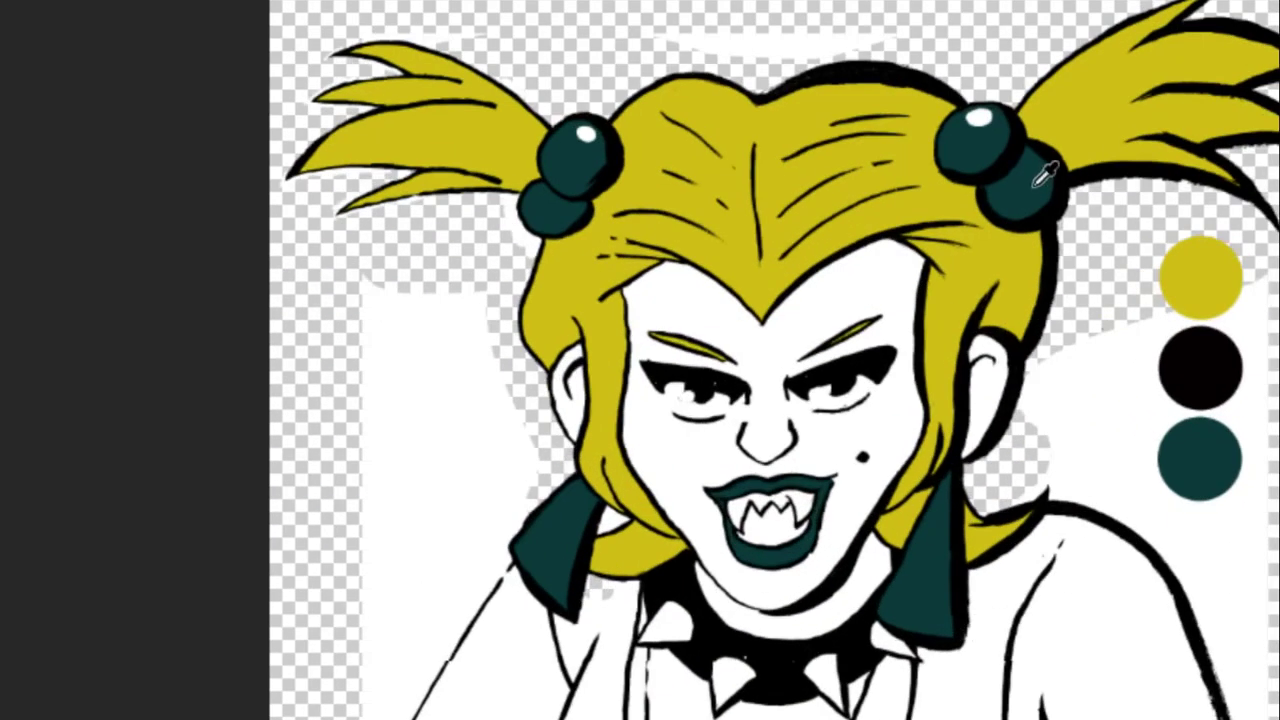
Trace teal along the inside of the cross pendant's outline edges and corner.
scroll(978, 438, "up", 2)
scroll(740, 670, "up", 2)
scroll(740, 670, "up", 2)
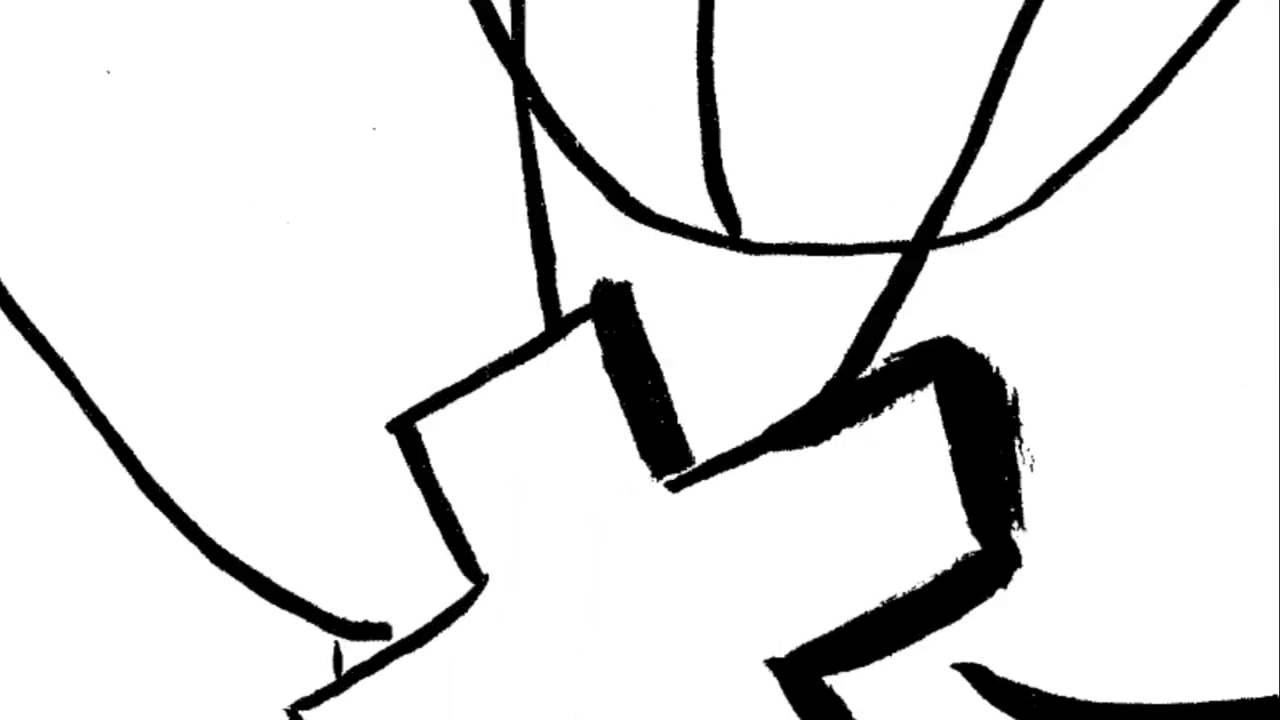
scroll(740, 670, "up", 2)
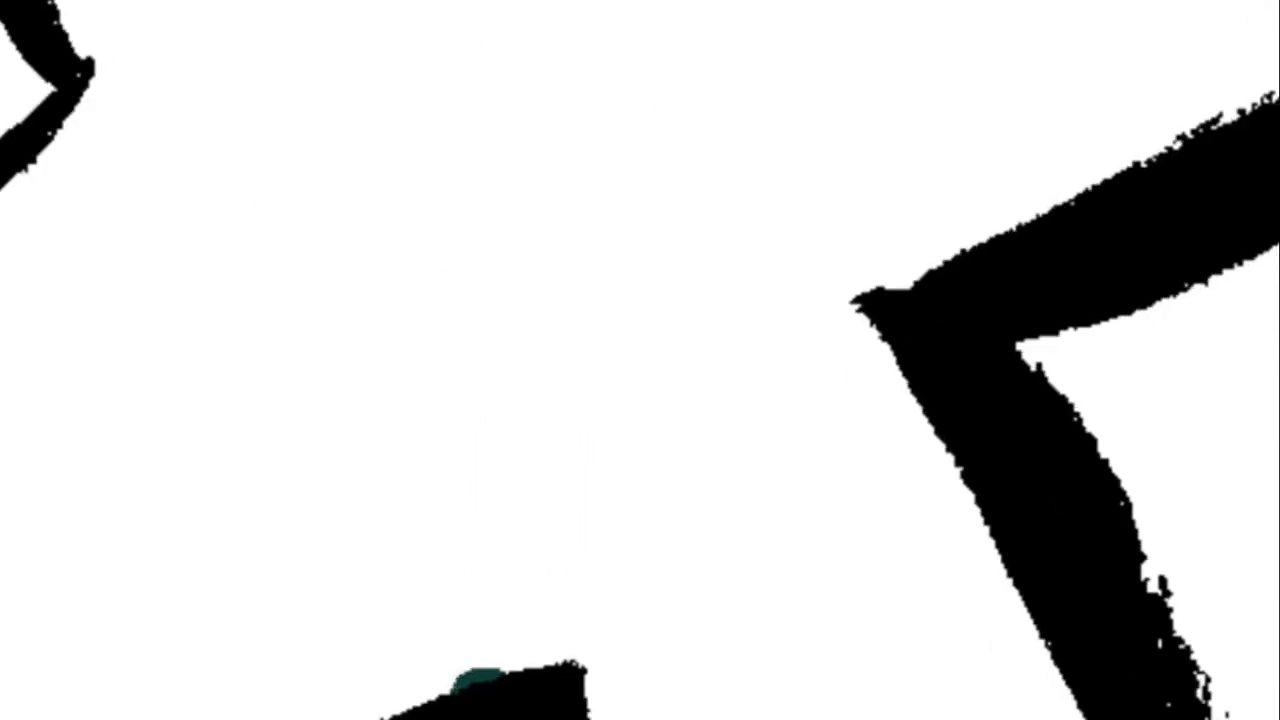
mouse_move(1077, 668)
left_mouse_down()
mouse_move(946, 437)
mouse_move(1265, 120)
left_mouse_up()
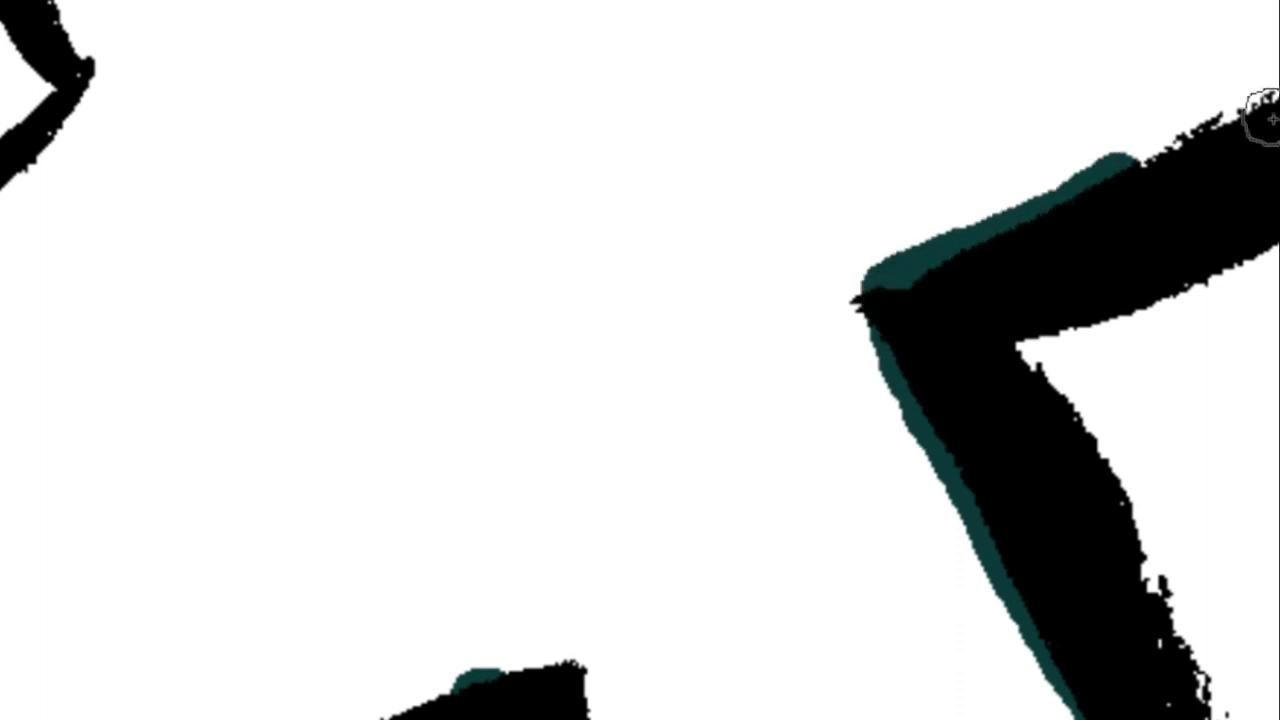
scroll(1265, 120, "up", 2)
mouse_move(1120, 712)
left_mouse_down()
mouse_move(1114, 443)
mouse_move(857, 286)
mouse_move(291, 537)
left_mouse_up()
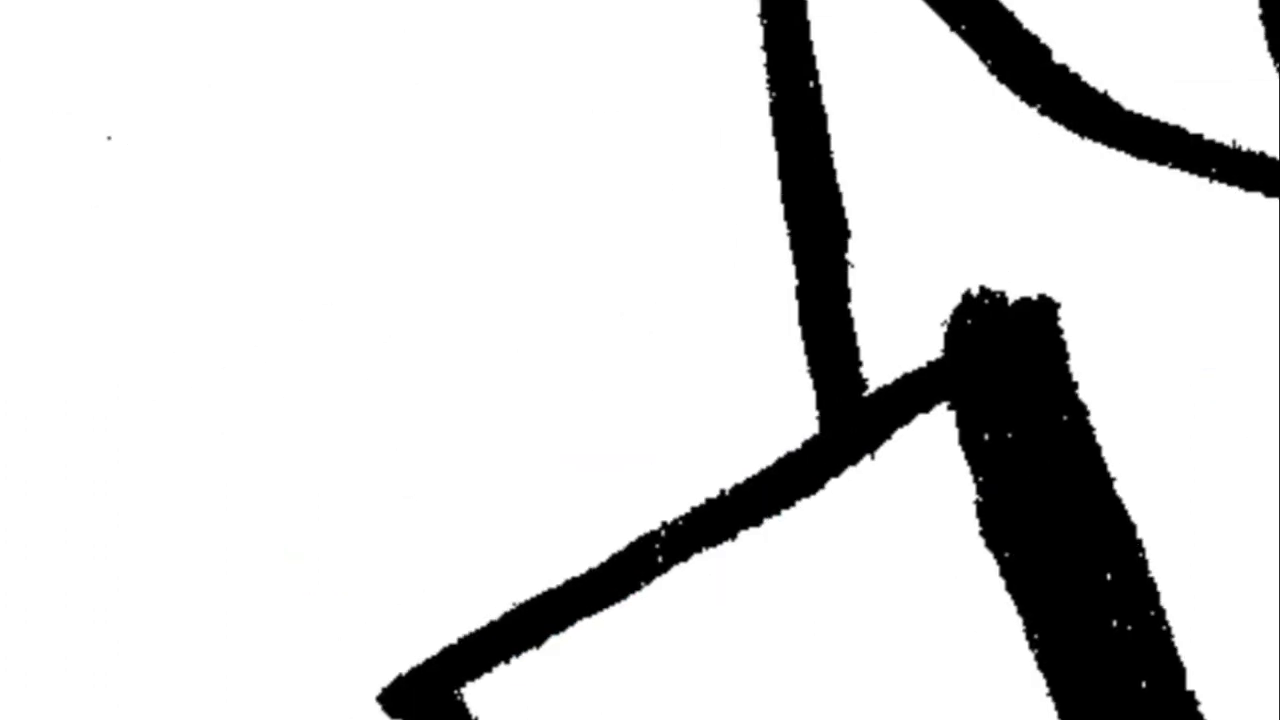
mouse_move(1045, 700)
left_mouse_down()
mouse_move(971, 463)
mouse_move(794, 486)
mouse_move(571, 614)
mouse_move(476, 712)
left_mouse_up()
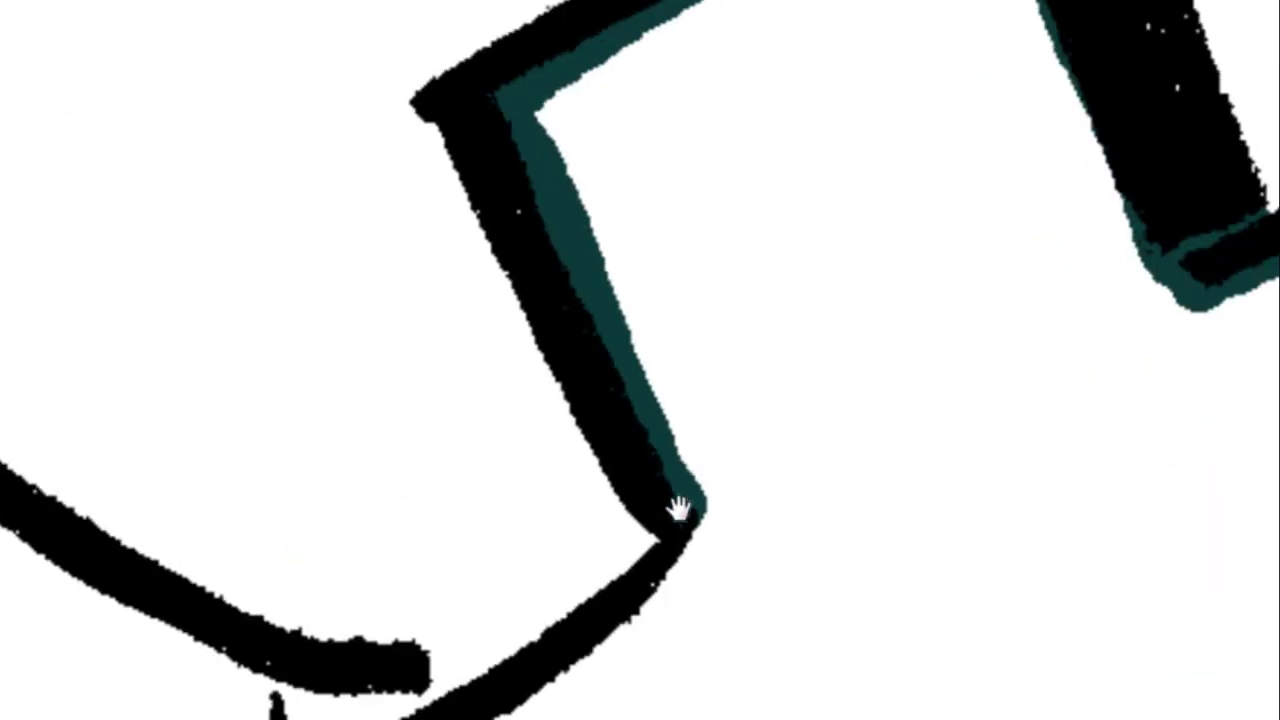
mouse_move(677, 509)
left_mouse_down()
mouse_move(694, 571)
mouse_move(543, 686)
mouse_move(480, 715)
left_mouse_up()
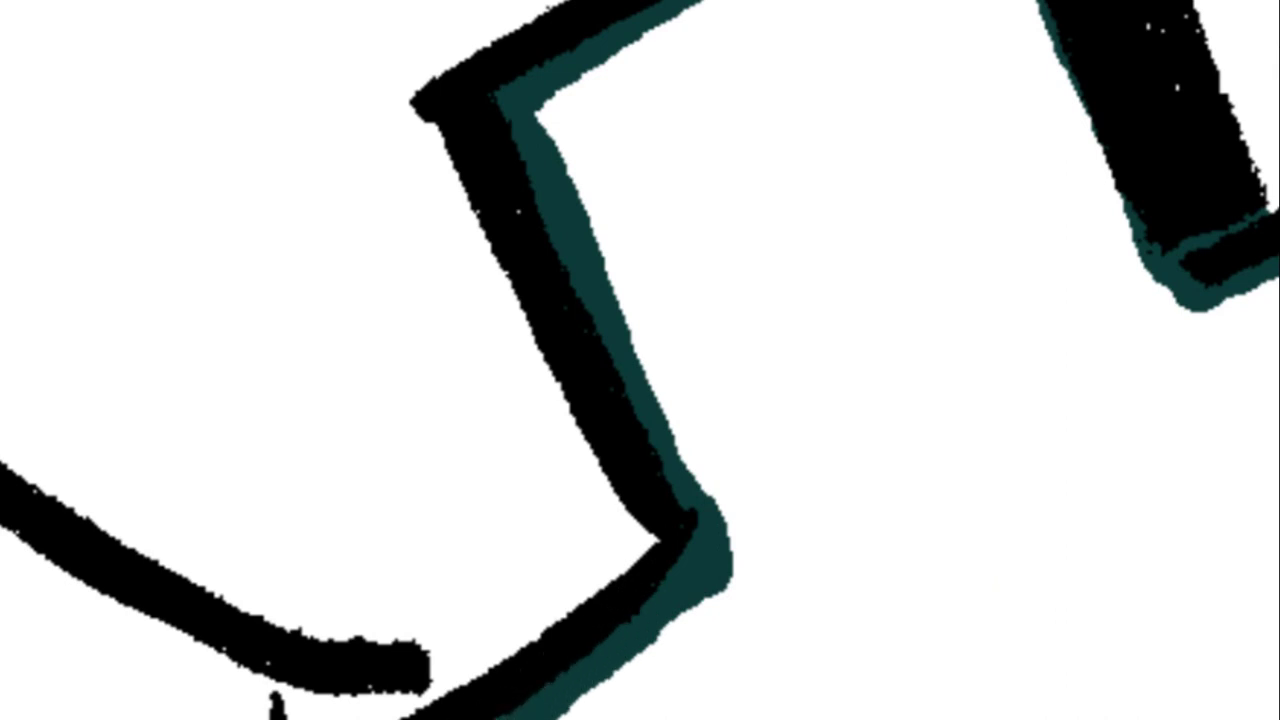
Redo the lower teal stroke and widen the teal along the cross's left edge.
key("ctrl+z")
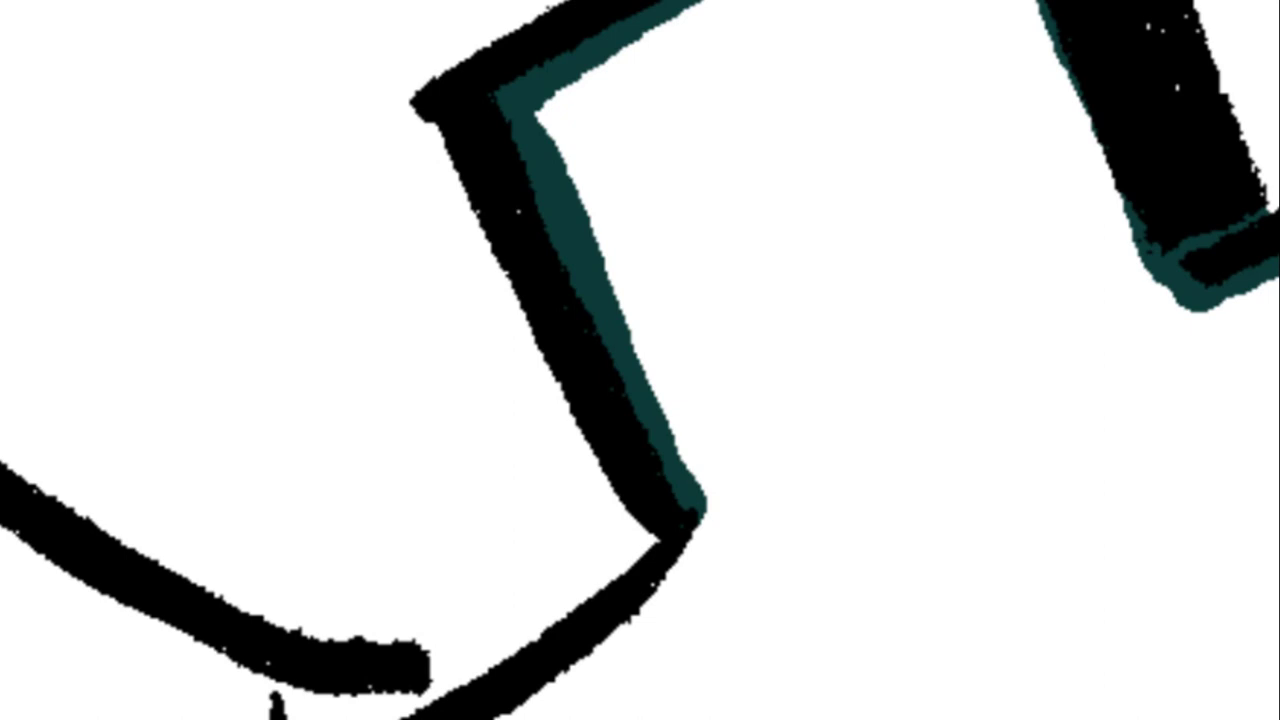
mouse_move(500, 714)
left_mouse_down()
mouse_move(571, 689)
mouse_move(694, 589)
mouse_move(706, 540)
mouse_move(650, 644)
left_mouse_up()
left_click_drag(431, 226, 674, 669)
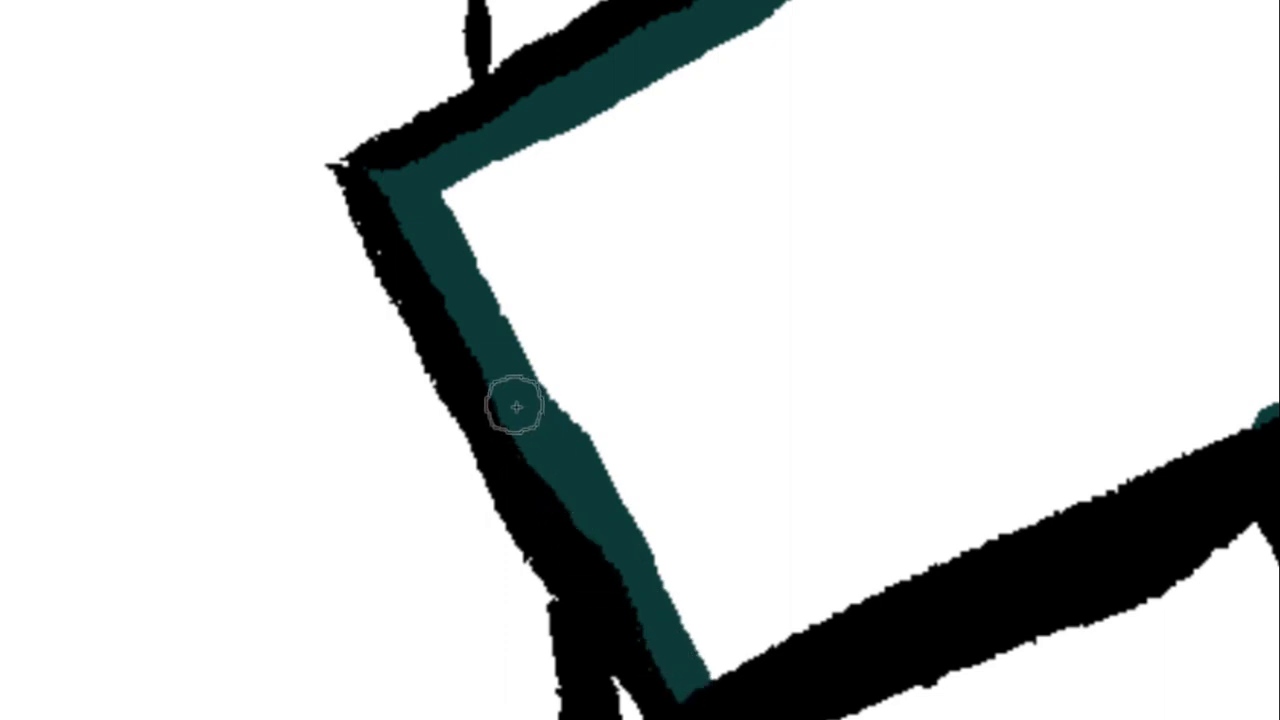
mouse_move(630, 545)
left_mouse_down()
mouse_move(722, 656)
mouse_move(1276, 402)
left_mouse_up()
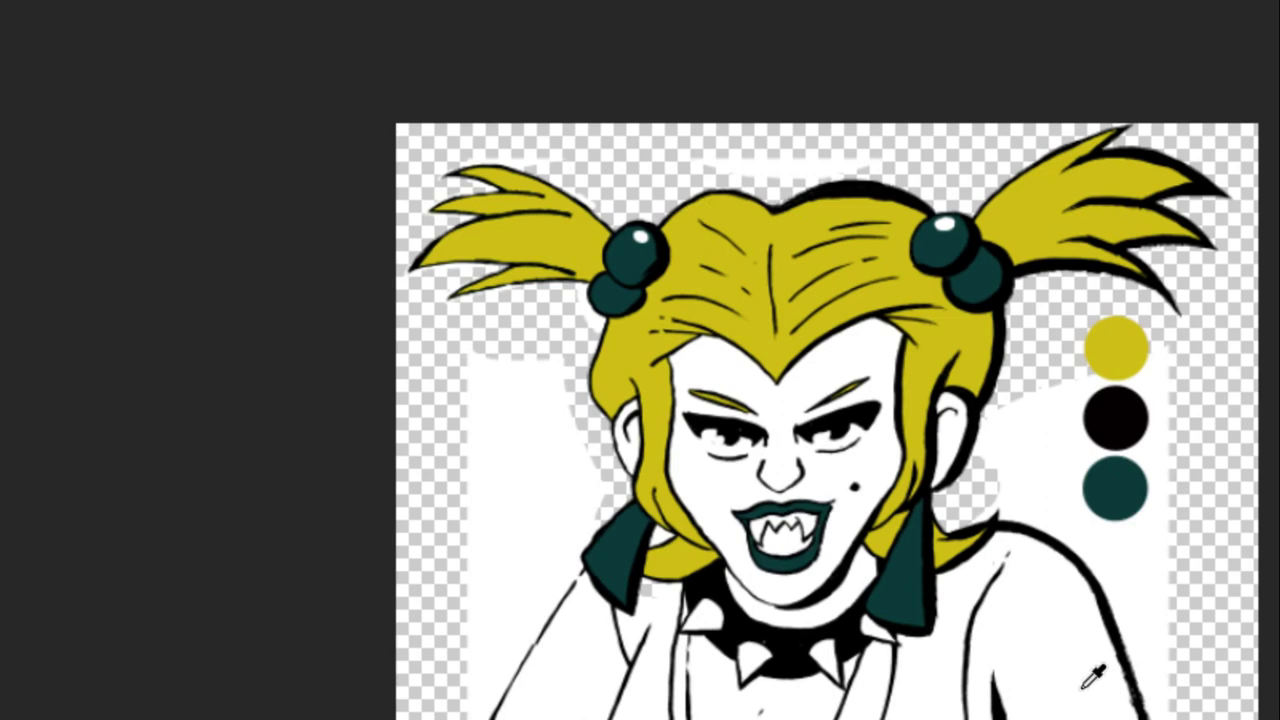
scroll(776, 561, "up", 1)
scroll(762, 494, "up", 1)
scroll(762, 494, "up", 1)
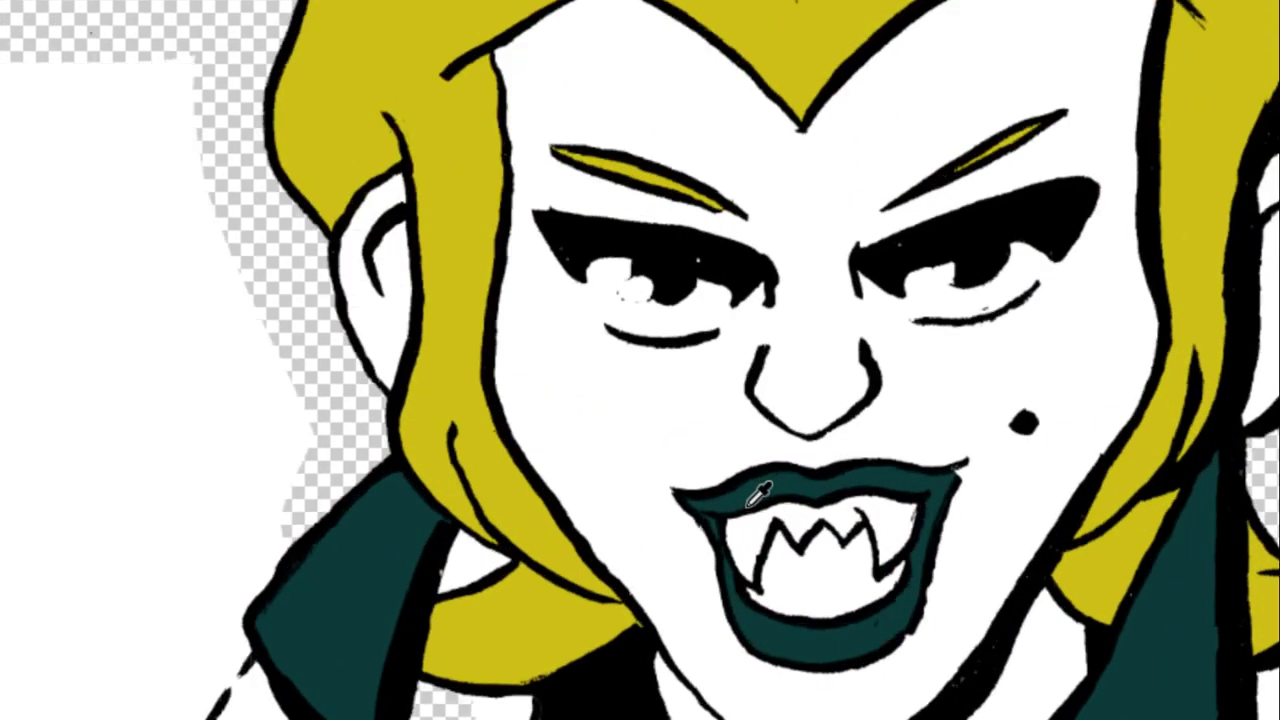
scroll(762, 492, "up", 1)
scroll(762, 494, "down", 2)
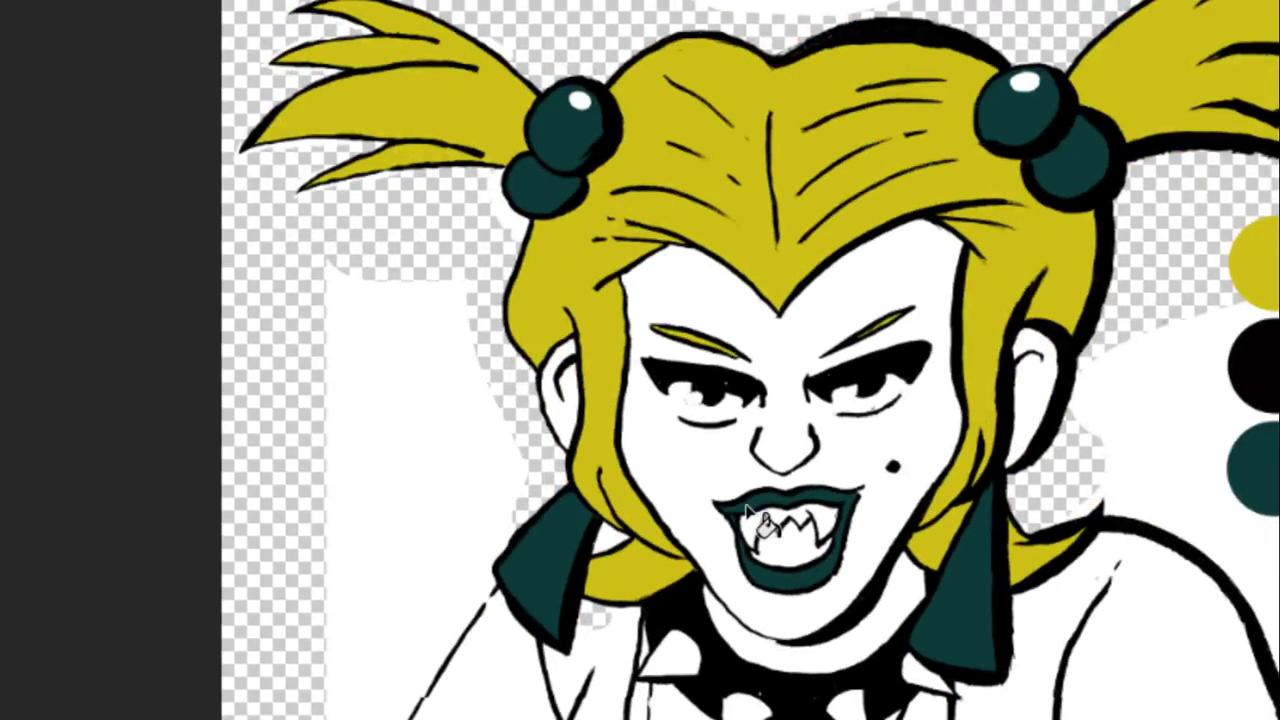
scroll(714, 455, "up", 1)
scroll(714, 455, "up", 1)
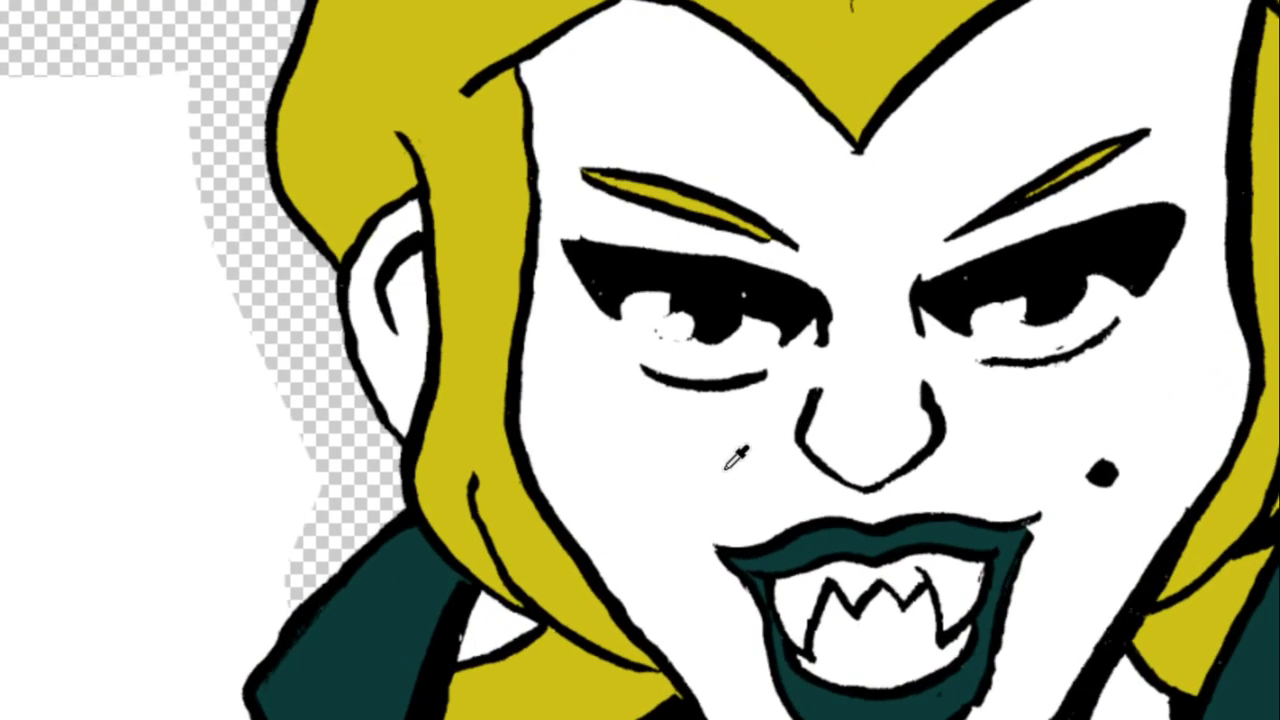
scroll(640, 500, "down", 1)
scroll(491, 529, "down", 1)
Sample the black palette swatch as the foreground colour for outlines.
scroll(493, 541, "down", 1)
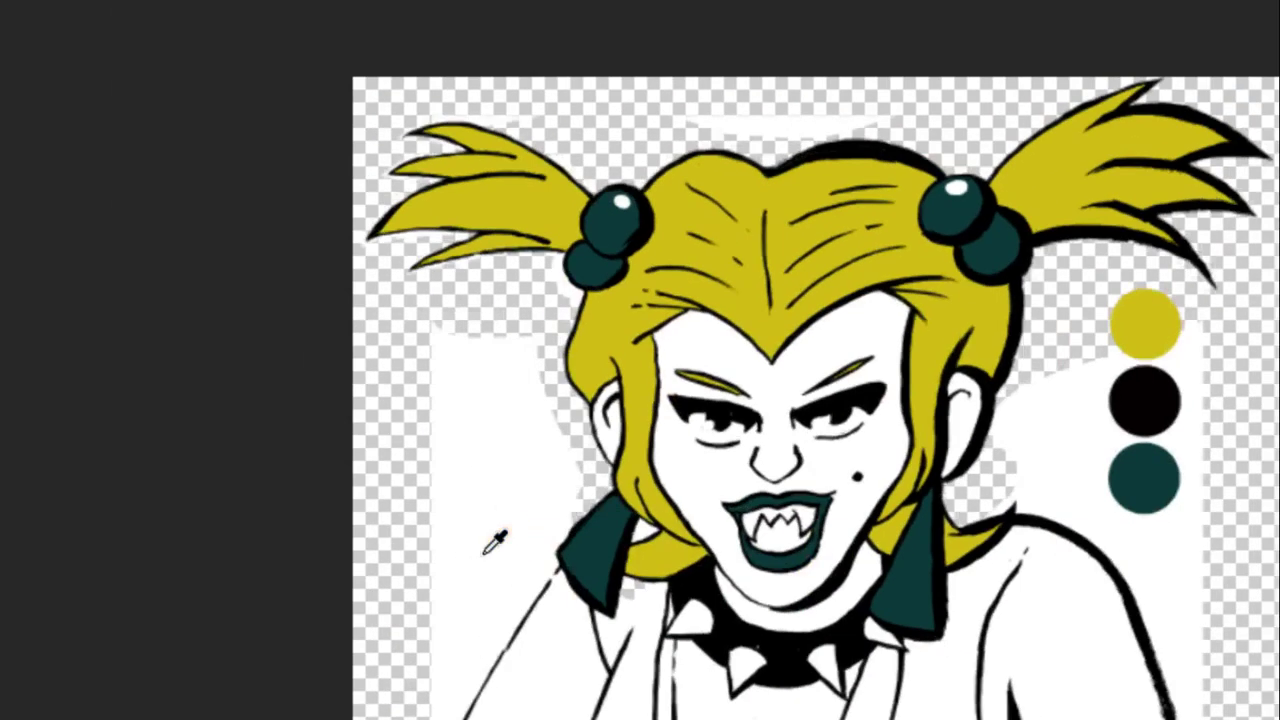
scroll(985, 440, "up", 1)
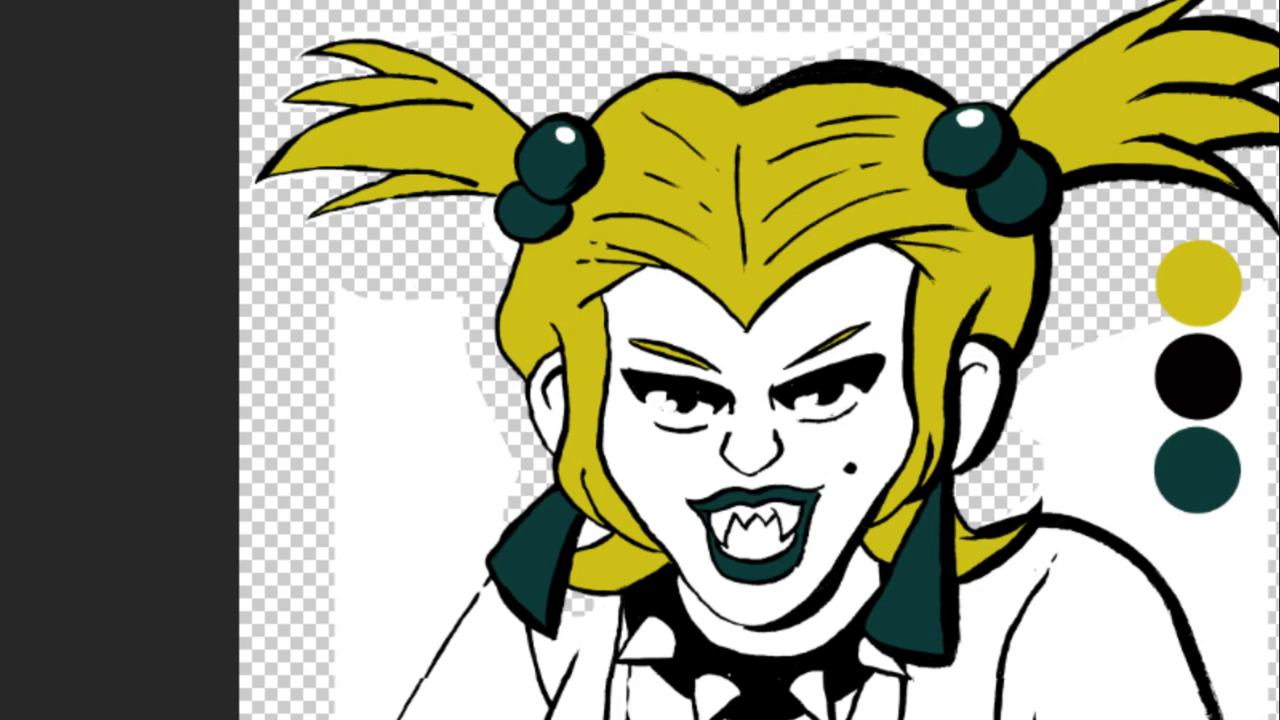
left_click(1212, 385)
scroll(1100, 523, "up", 2)
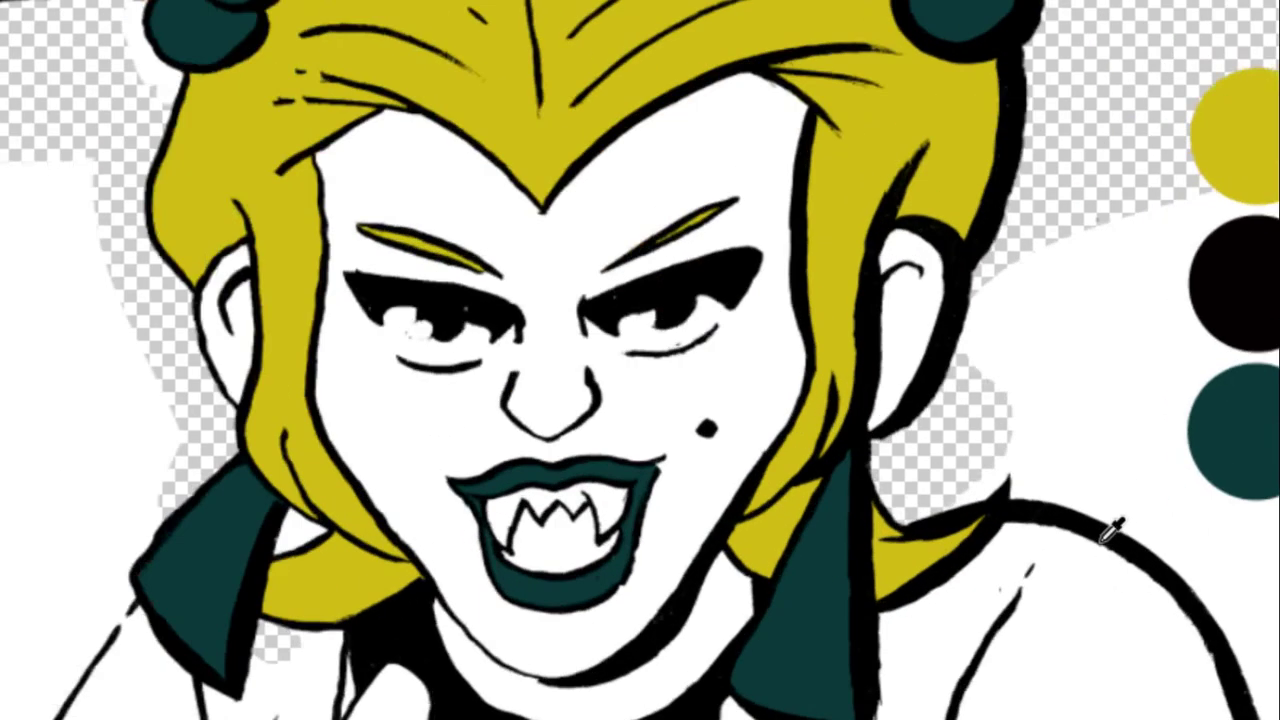
scroll(1000, 500, "up", 5)
scroll(990, 490, "up", 2)
Thicken the black shoulder and jacket outline up from the lower corner.
left_click_drag(1012, 472, 1270, 530)
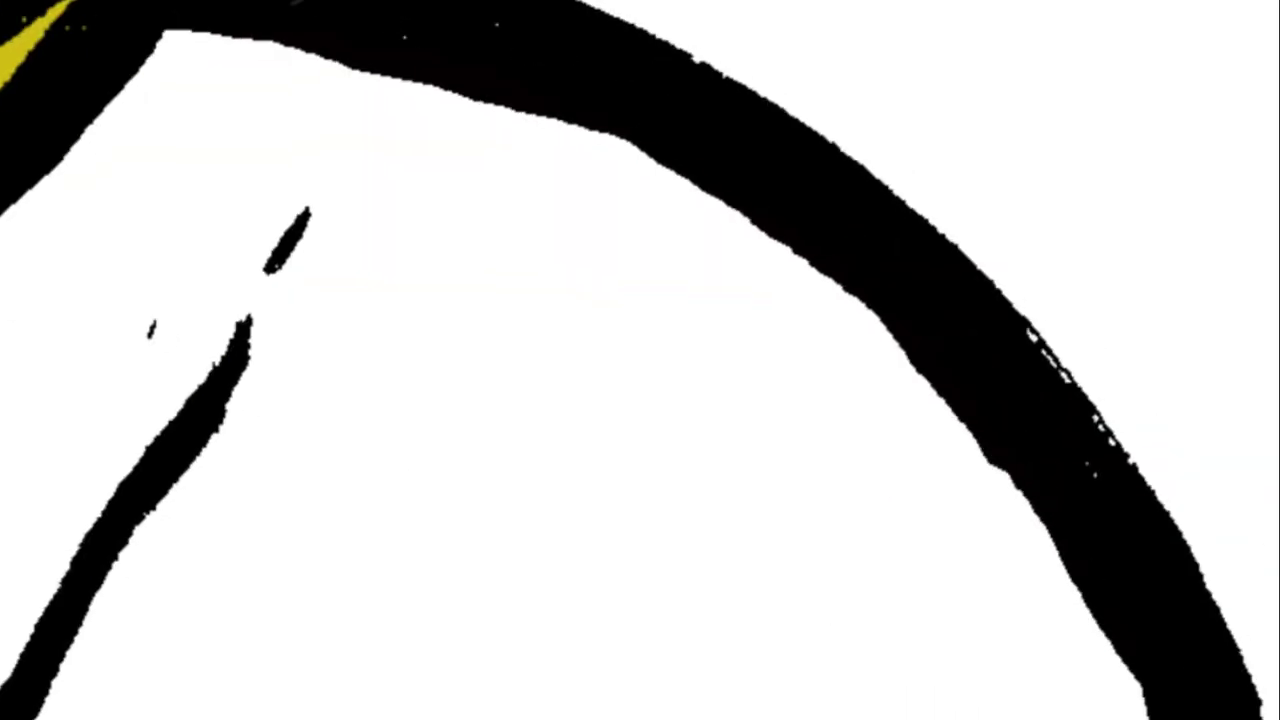
mouse_move(1067, 404)
left_mouse_down()
mouse_move(967, 254)
mouse_move(1030, 263)
left_mouse_up()
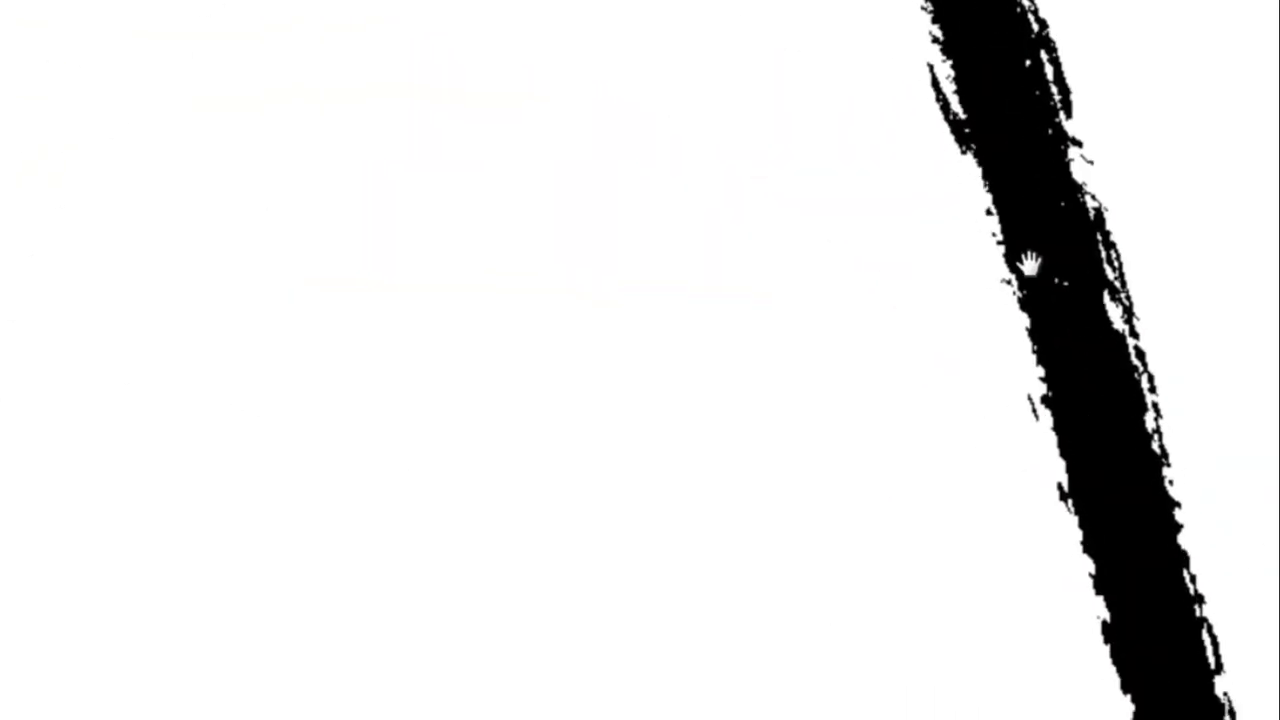
mouse_move(1167, 470)
left_mouse_down()
mouse_move(1107, 120)
mouse_move(1165, 290)
left_mouse_up()
scroll(1165, 230, "down", 3)
scroll(1171, 329, "down", 3)
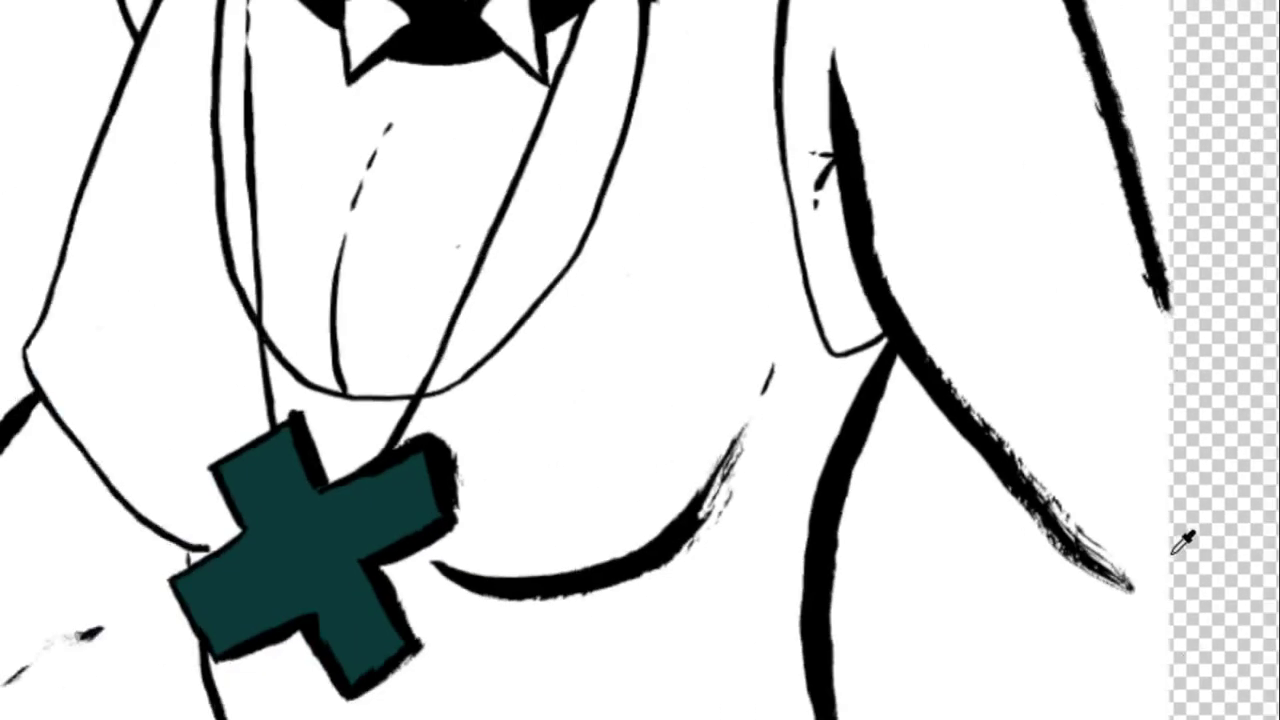
scroll(1180, 534, "up", 3)
scroll(1168, 620, "up", 3)
left_click(1175, 635, "shift")
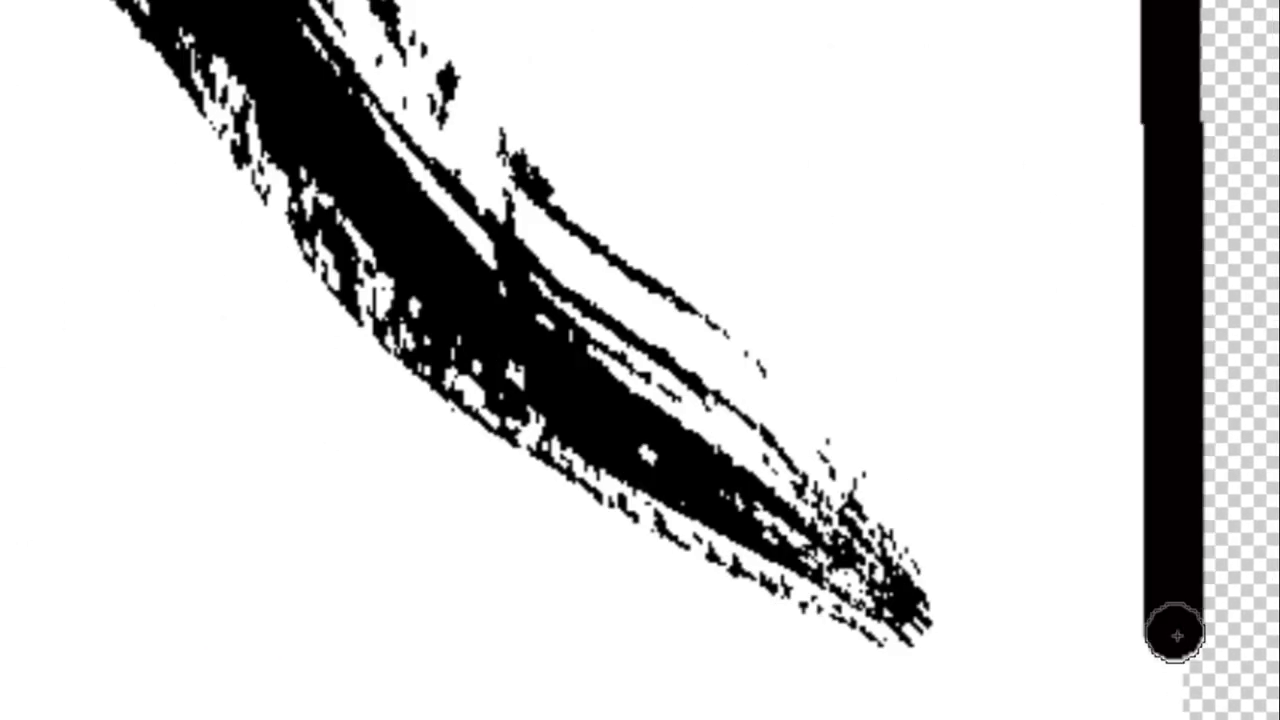
mouse_move(1175, 632)
left_mouse_down()
mouse_move(886, 586)
mouse_move(260, 89)
left_mouse_up()
scroll(238, 58, "up", 3)
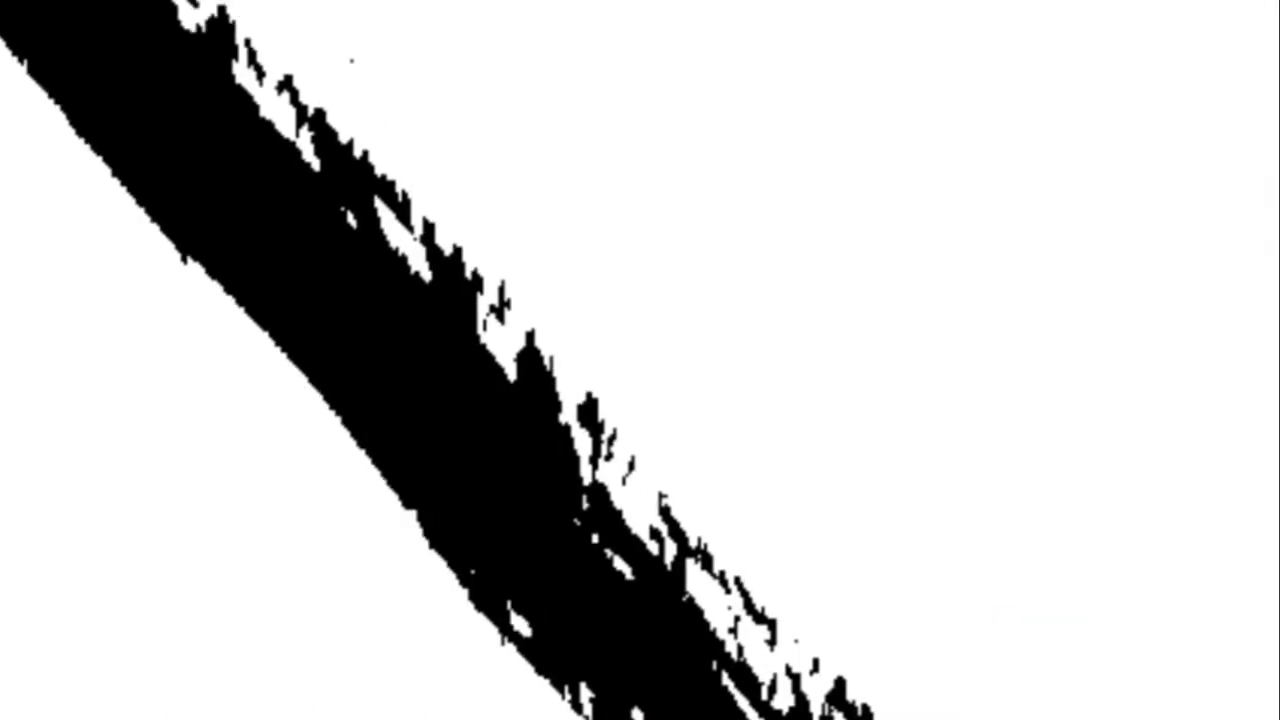
scroll(663, 649, "down", 2)
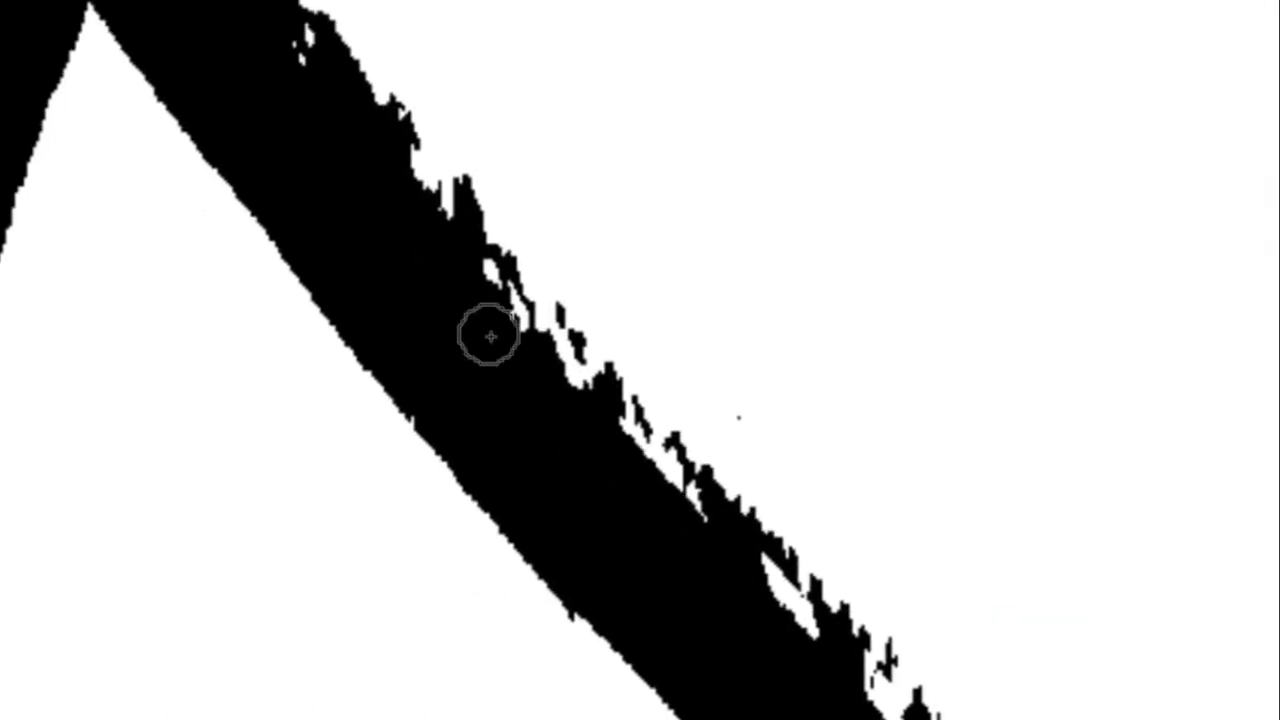
scroll(366, 171, "up", 3)
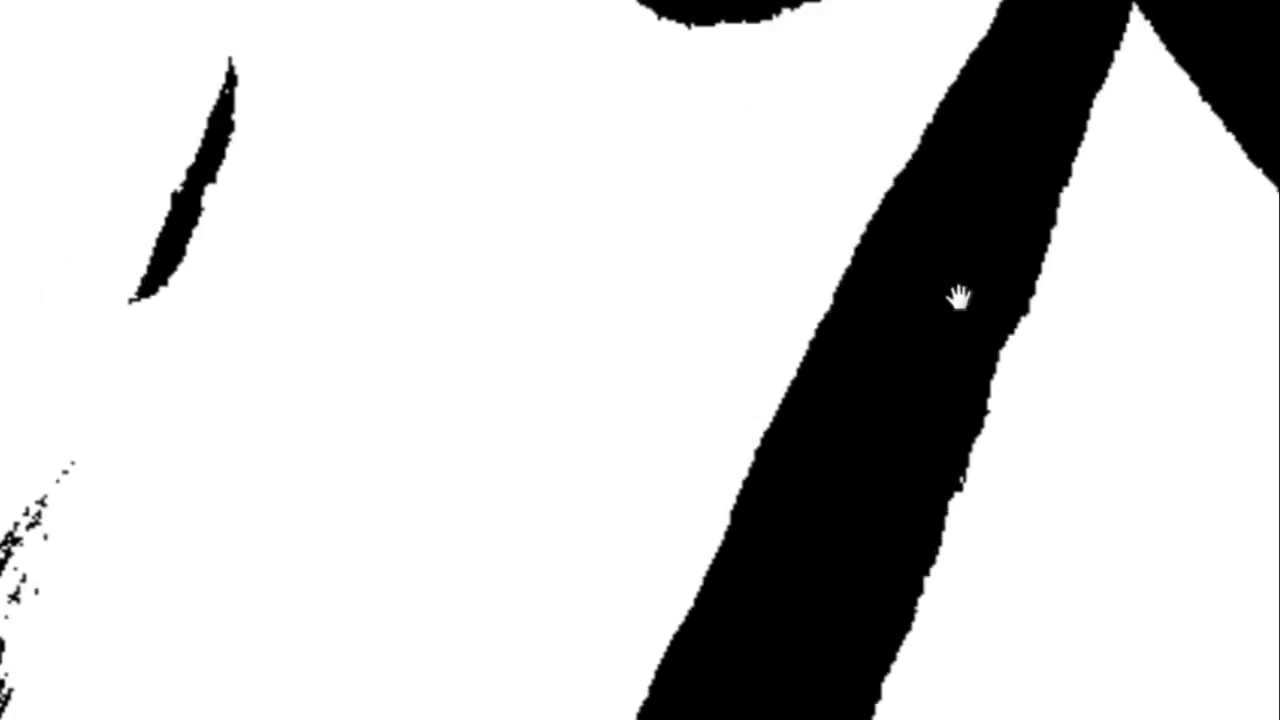
left_click_drag(960, 294, 832, 462)
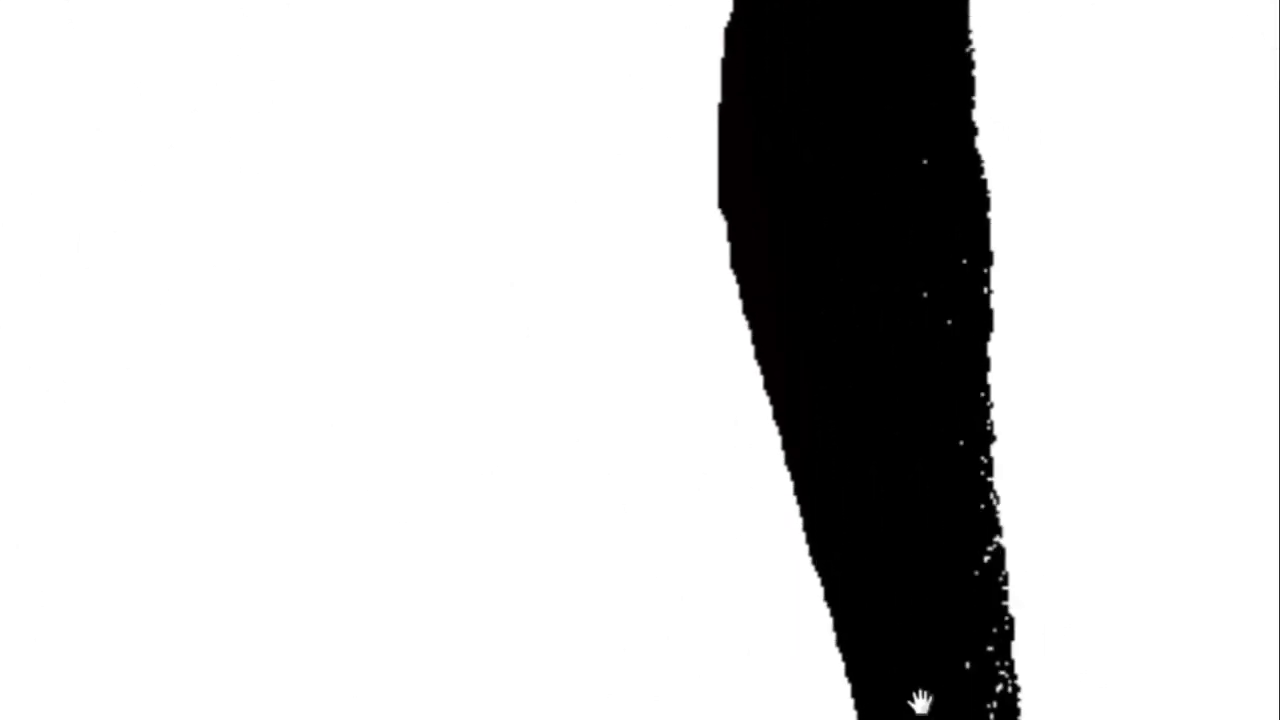
left_click_drag(783, 334, 920, 694)
Paint a solid black strip along the bottom, extending it to the left canvas edge.
left_click_drag(926, 514, 777, 260)
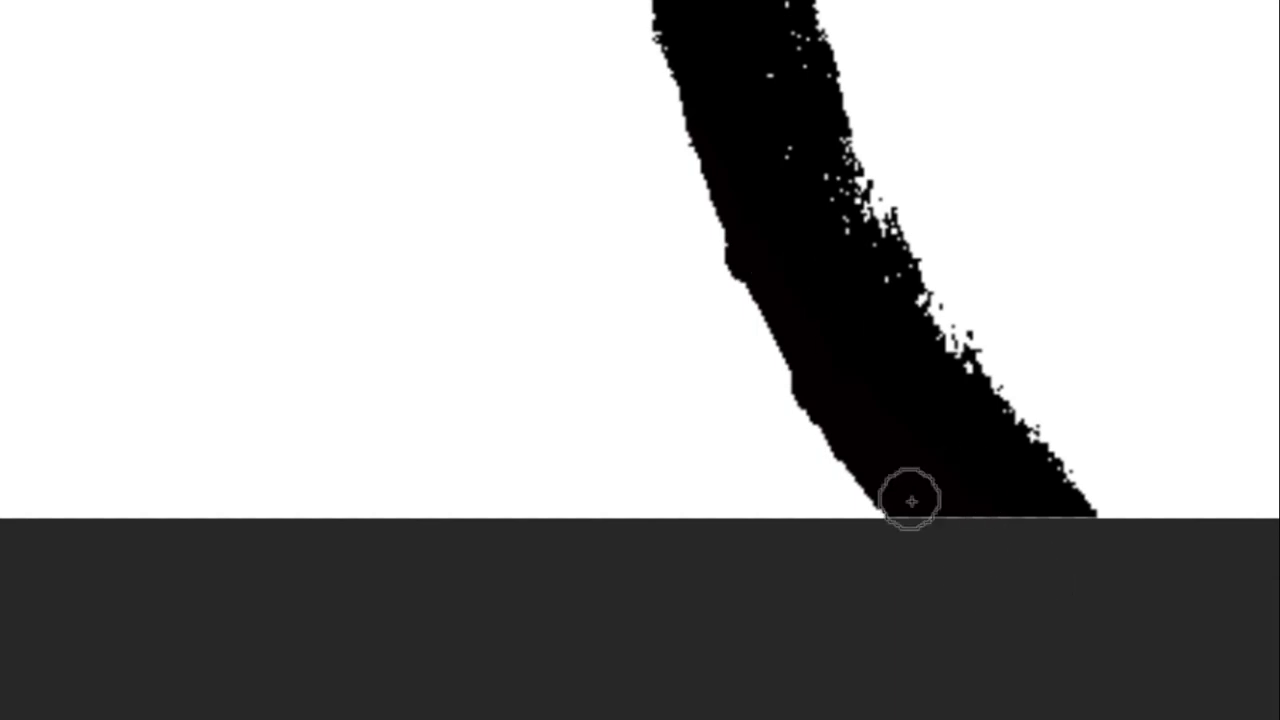
mouse_move(909, 500)
left_mouse_down()
mouse_move(237, 447)
mouse_move(829, 520)
left_mouse_up()
left_click_drag(751, 509, 10, 460)
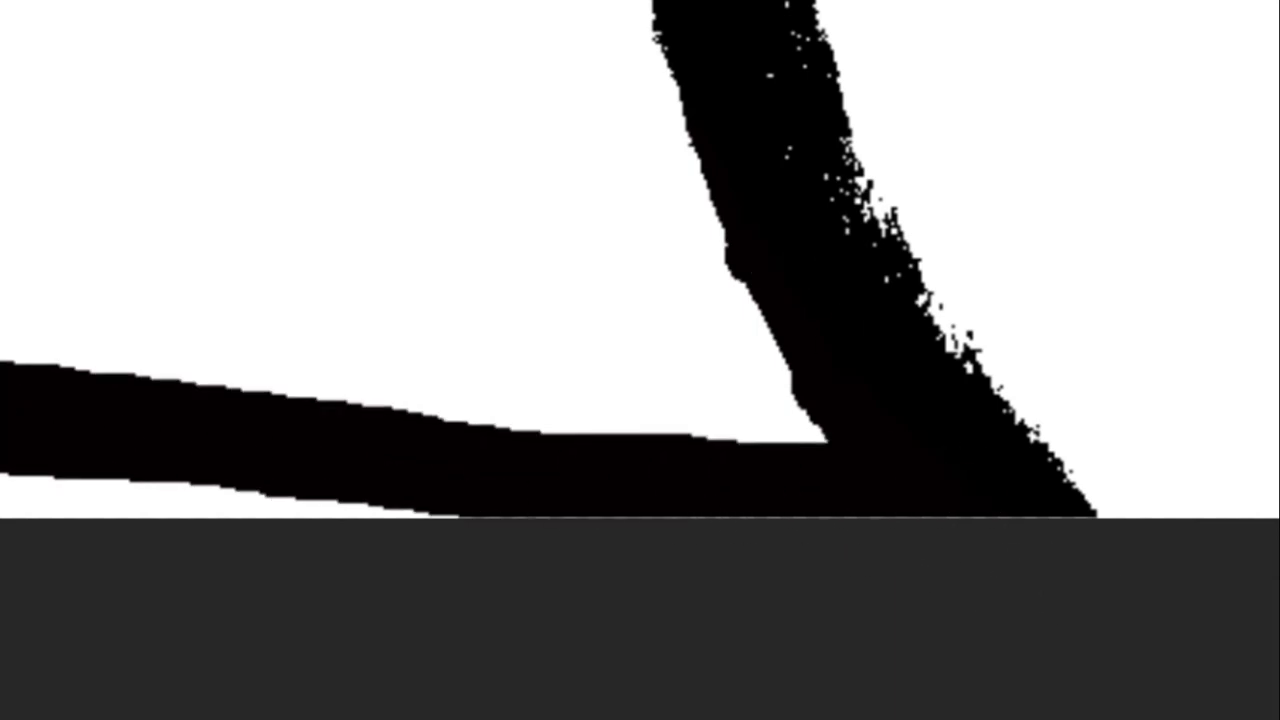
left_click_drag(156, 461, 170, 465)
left_click_drag(1270, 545, 1200, 545)
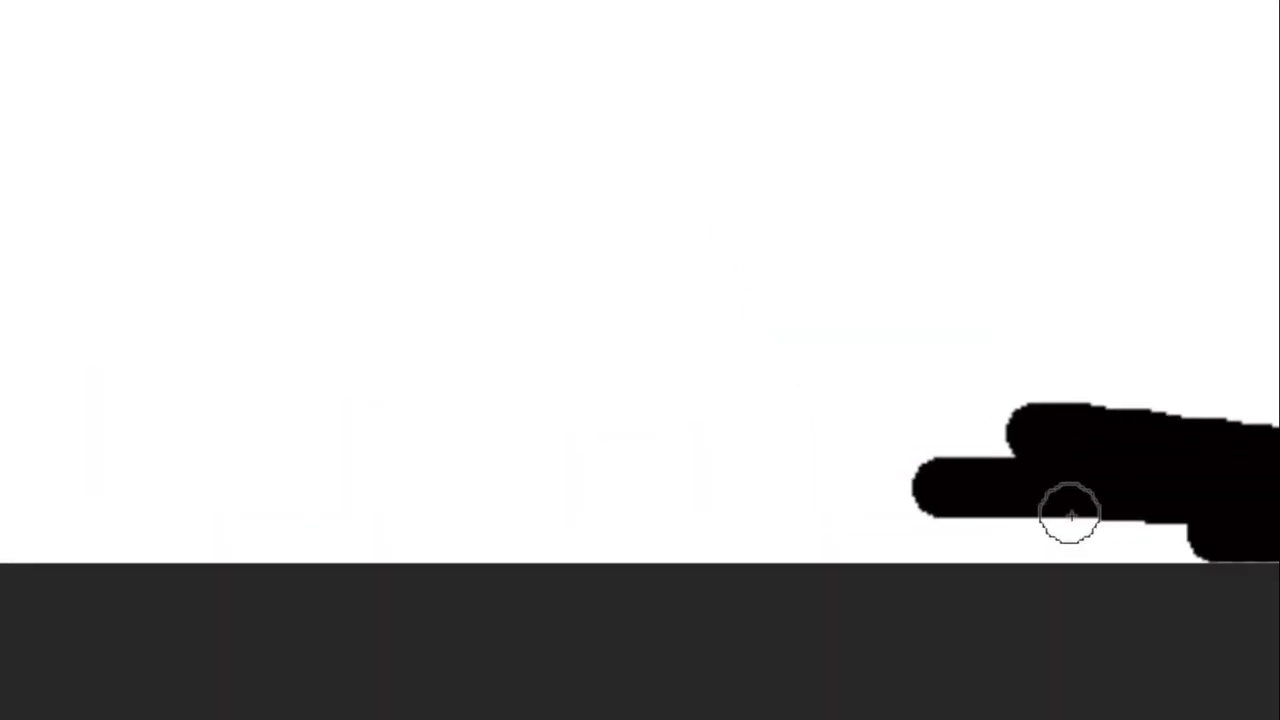
left_click_drag(1066, 517, 830, 505)
left_click_drag(1149, 560, 620, 530)
left_click_drag(523, 557, 230, 548)
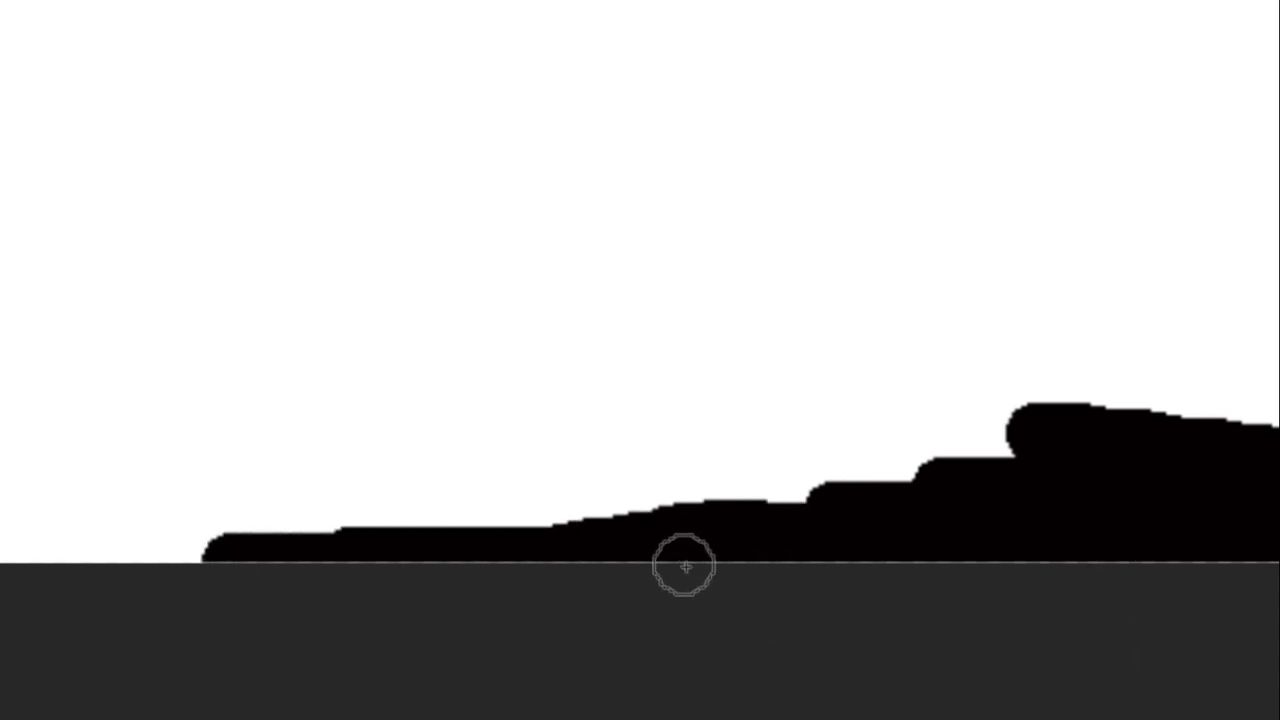
left_click_drag(683, 566, 20, 562)
mouse_move(1035, 428)
left_mouse_down()
mouse_move(1035, 708)
mouse_move(2, 680)
left_mouse_up()
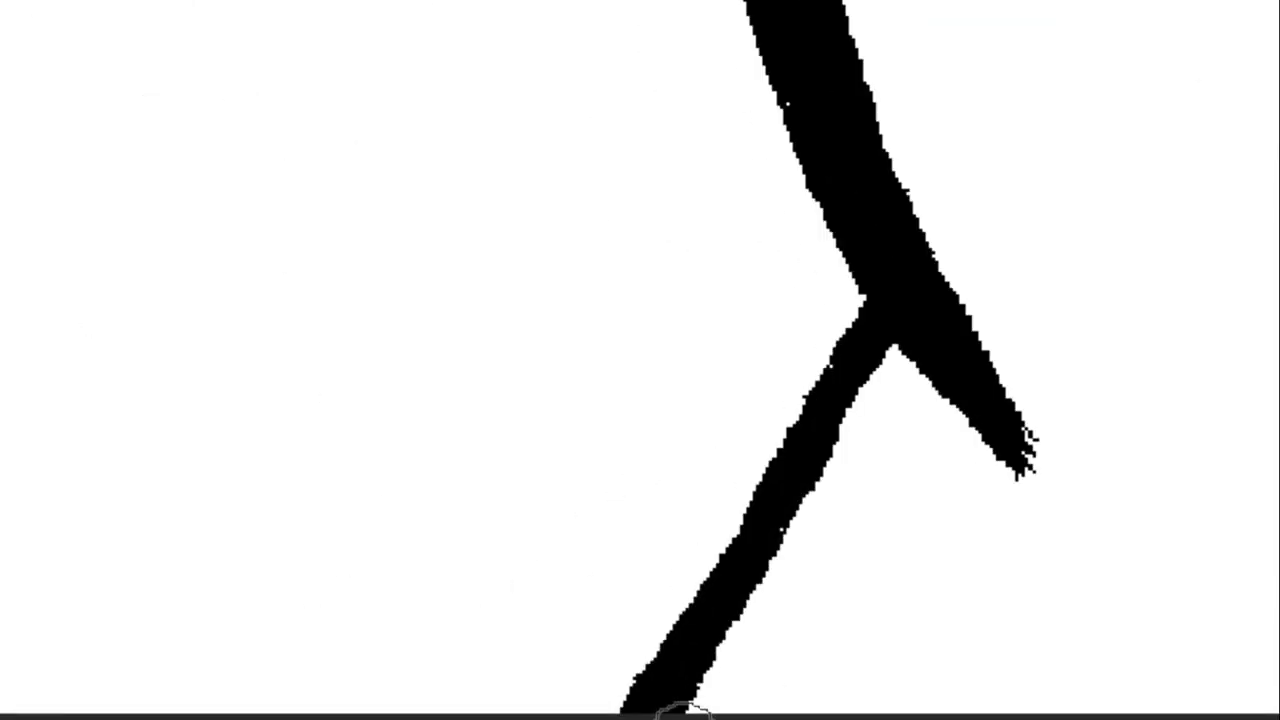
Paint a thick black bottom line edge to edge and thicken the left jacket and leg outlines.
left_click_drag(683, 710, 1275, 700)
left_click_drag(362, 703, 1275, 712)
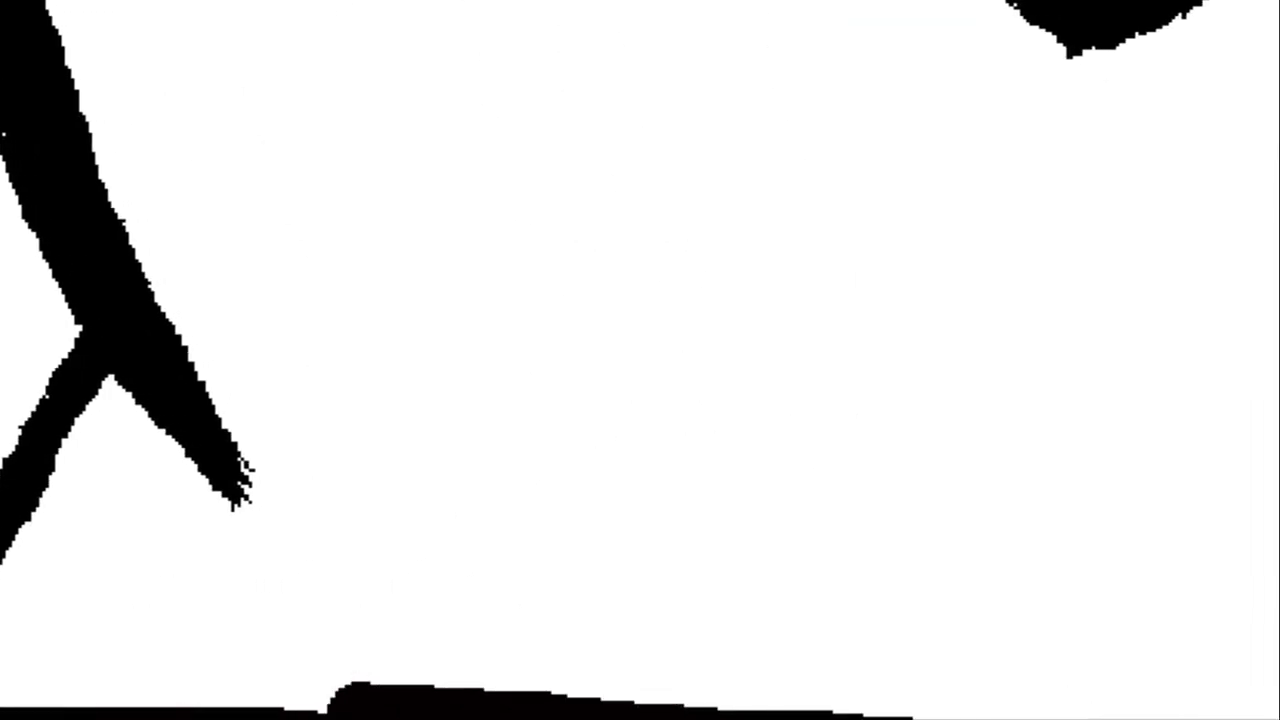
left_click_drag(357, 700, 5, 690)
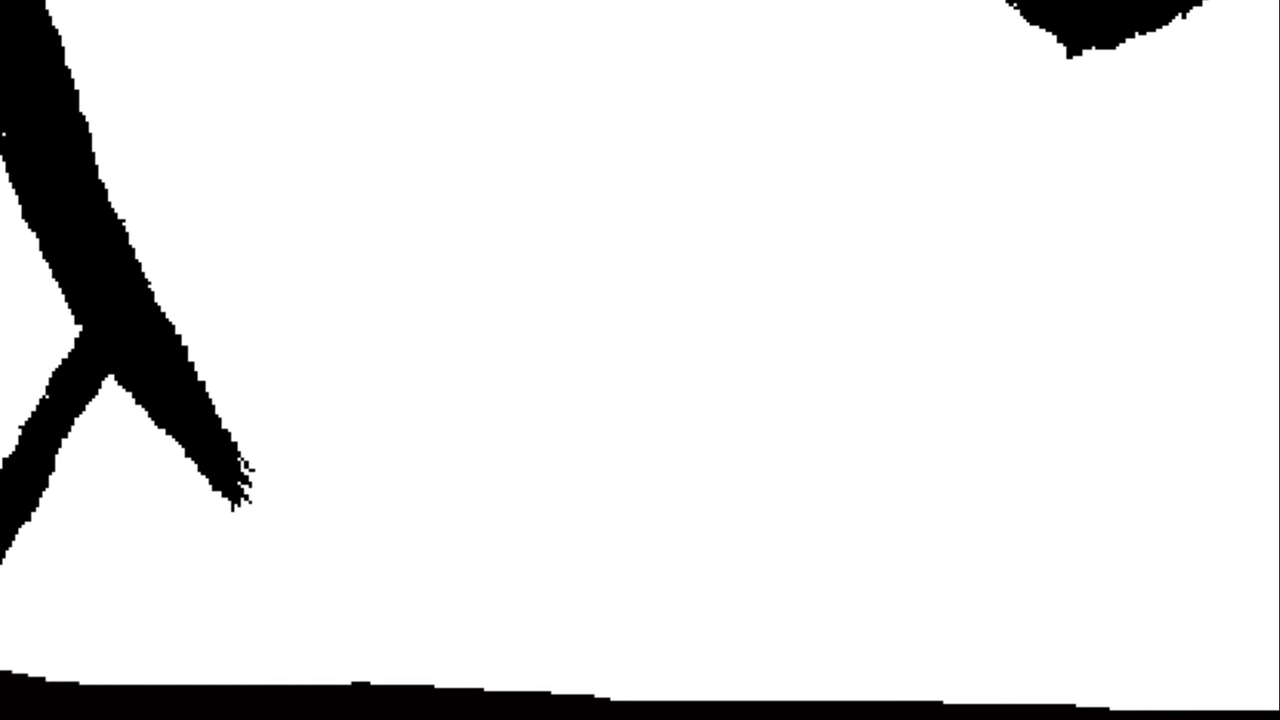
mouse_move(20, 640)
left_mouse_down()
mouse_move(11, 571)
mouse_move(91, 420)
mouse_move(140, 229)
mouse_move(80, 30)
left_mouse_up()
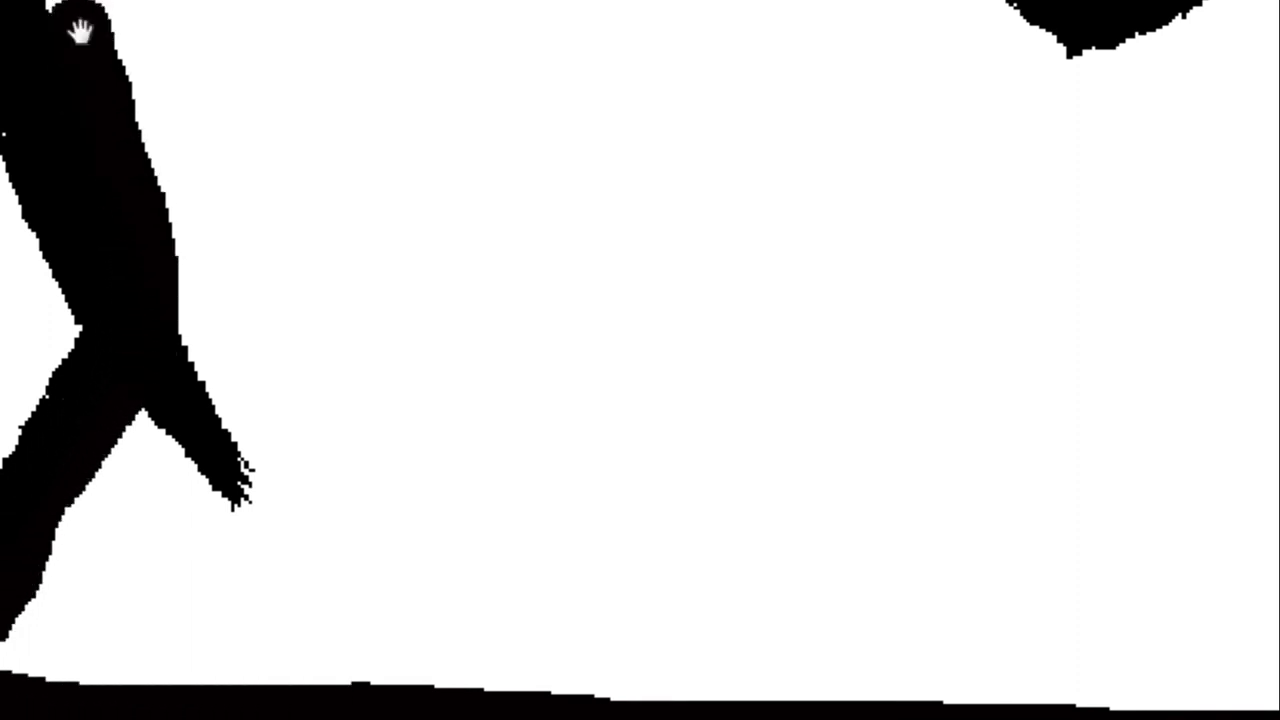
mouse_move(520, 700)
left_mouse_down()
mouse_move(489, 604)
mouse_move(503, 566)
mouse_move(542, 582)
mouse_move(949, 431)
mouse_move(1251, 380)
mouse_move(1270, 470)
left_mouse_up()
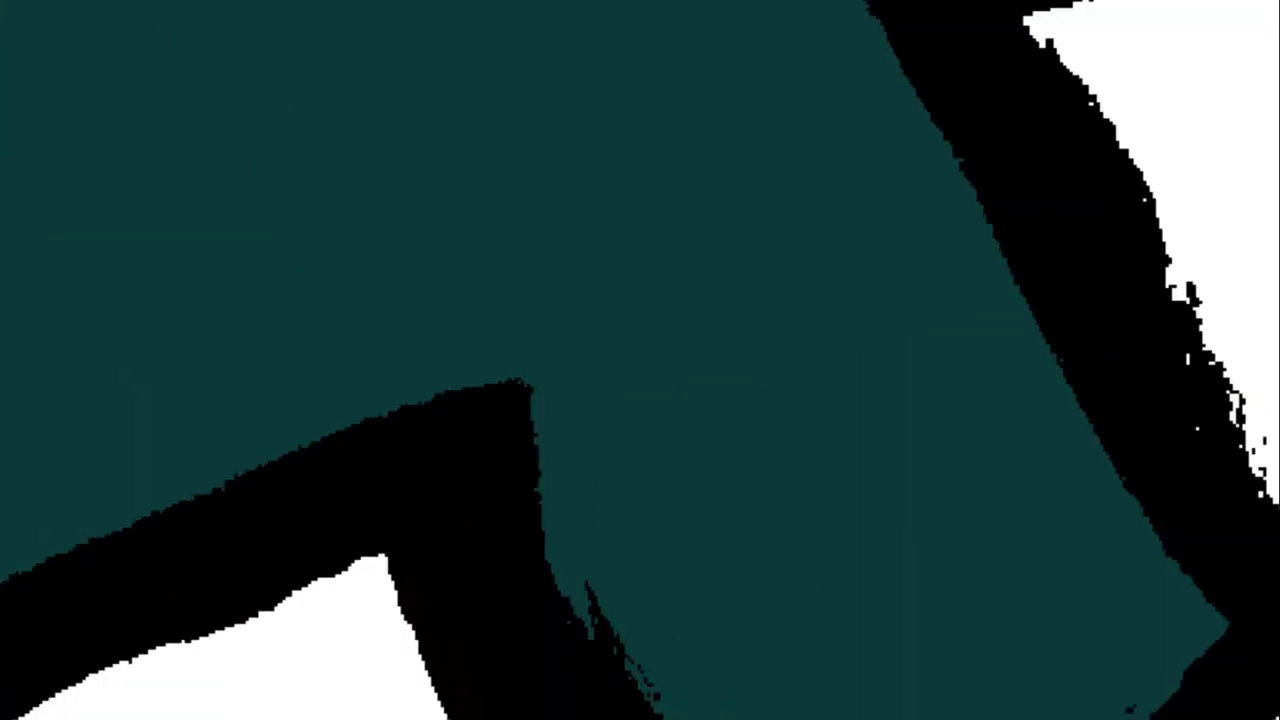
Thicken the black outlines beside and atop the teal collar and along the diagonal strokes.
mouse_move(1086, 217)
left_mouse_down()
mouse_move(1162, 652)
mouse_move(1229, 700)
left_mouse_up()
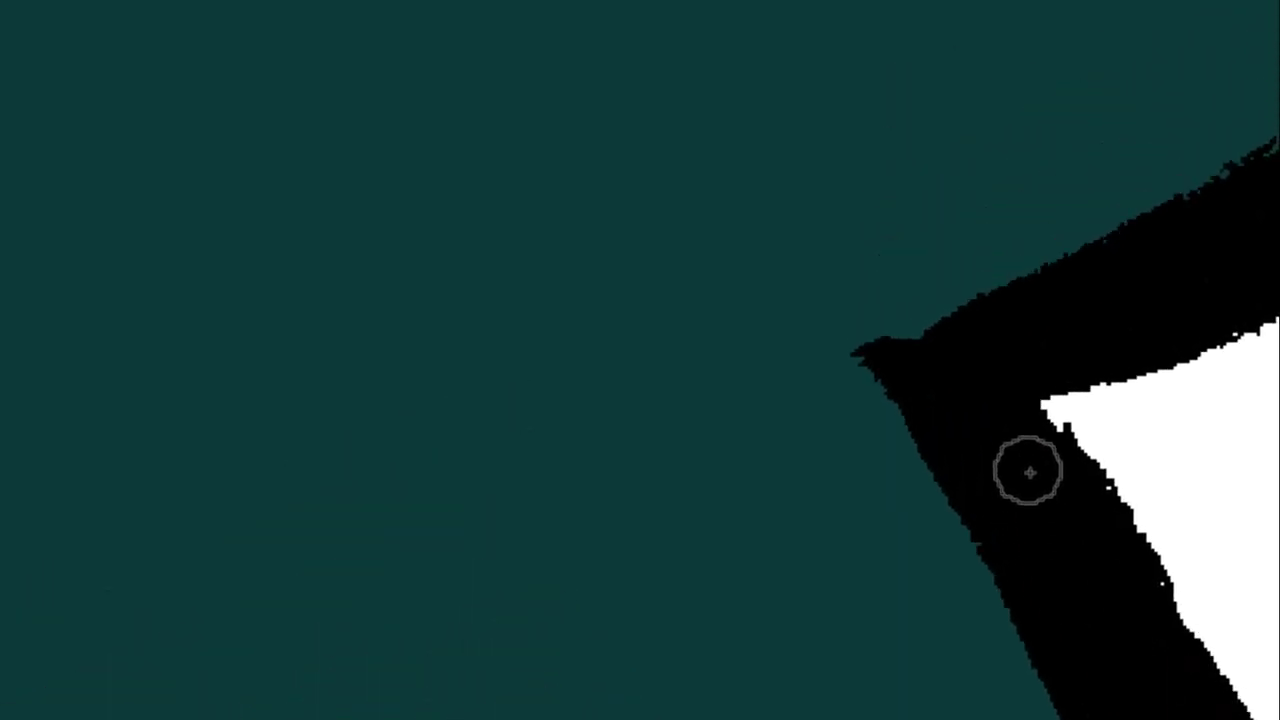
mouse_move(1026, 466)
left_mouse_down()
mouse_move(1226, 280)
mouse_move(891, 134)
mouse_move(477, 374)
mouse_move(346, 423)
mouse_move(207, 210)
left_mouse_up()
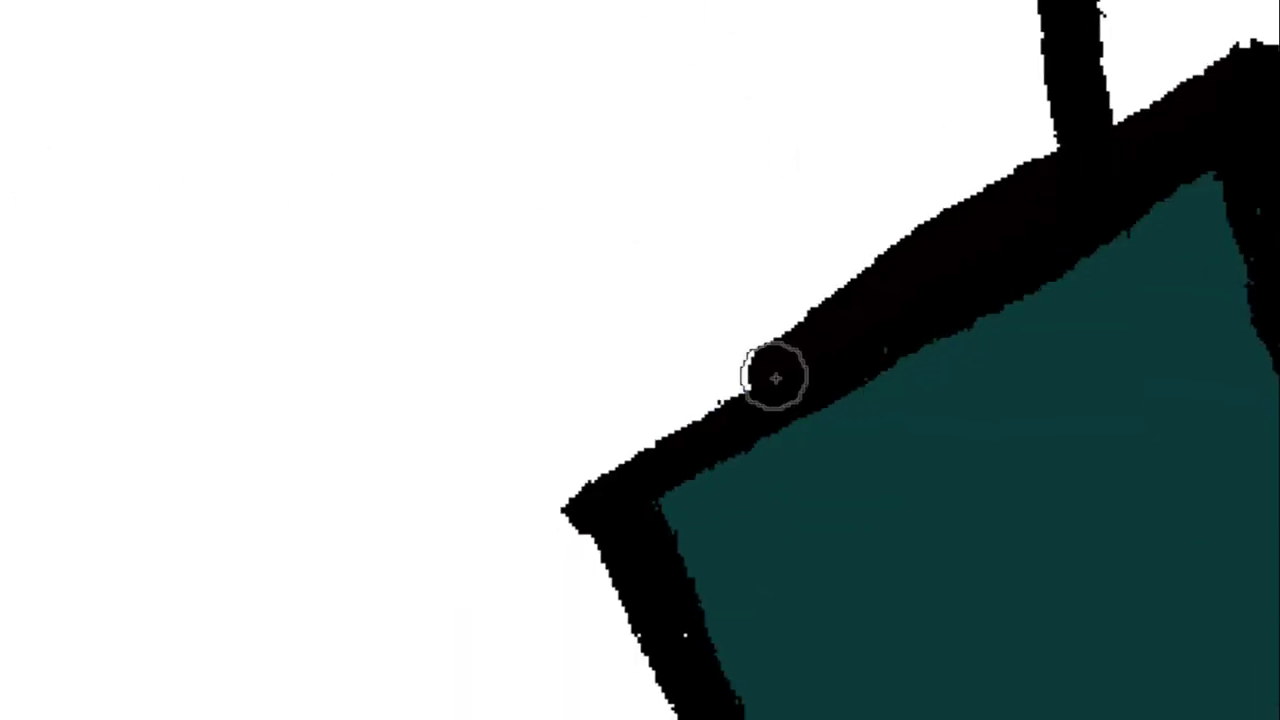
mouse_move(774, 371)
left_mouse_down()
mouse_move(580, 525)
mouse_move(605, 712)
left_mouse_up()
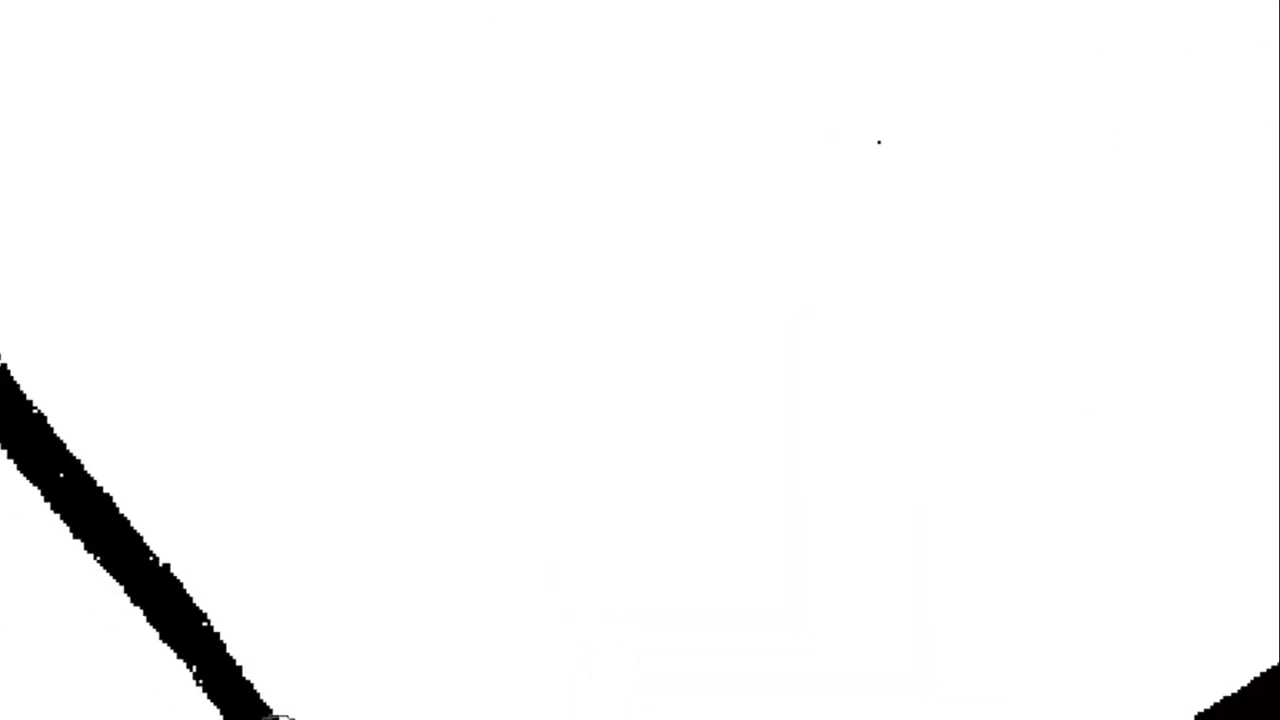
mouse_move(280, 716)
left_mouse_down()
mouse_move(14, 294)
mouse_move(648, 710)
mouse_move(426, 380)
mouse_move(386, 289)
left_mouse_up()
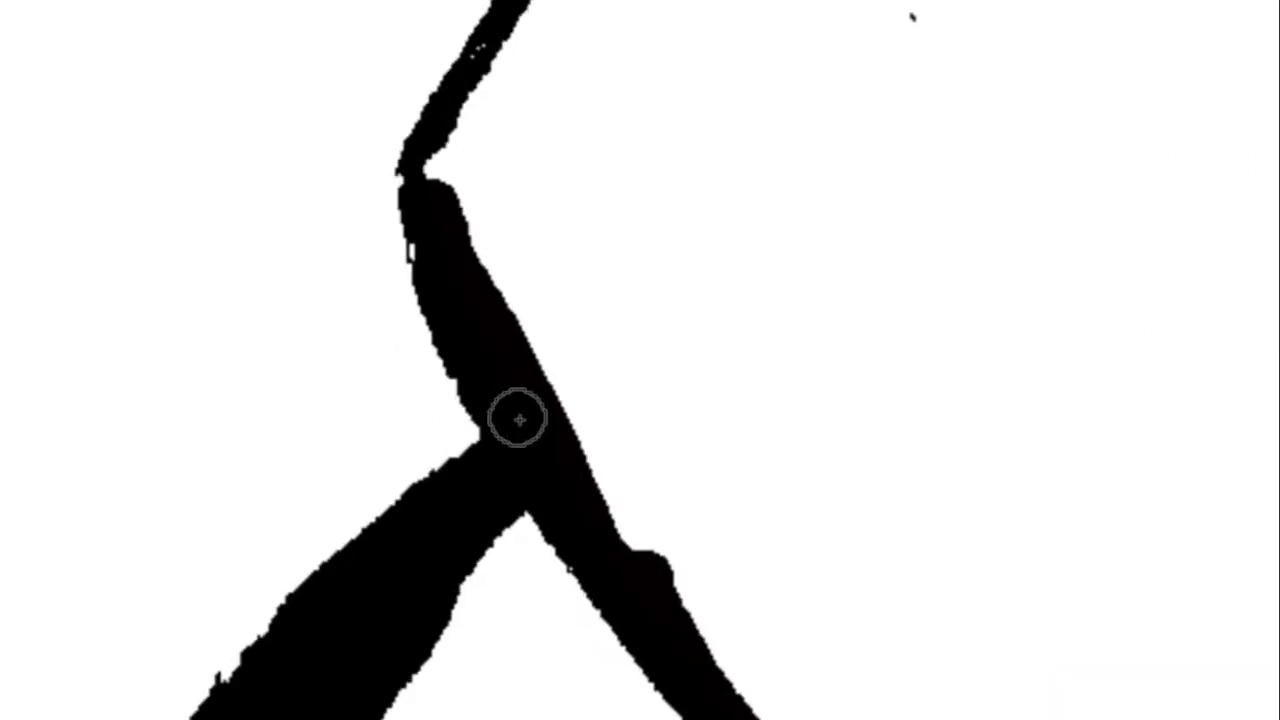
left_click_drag(519, 420, 171, 708)
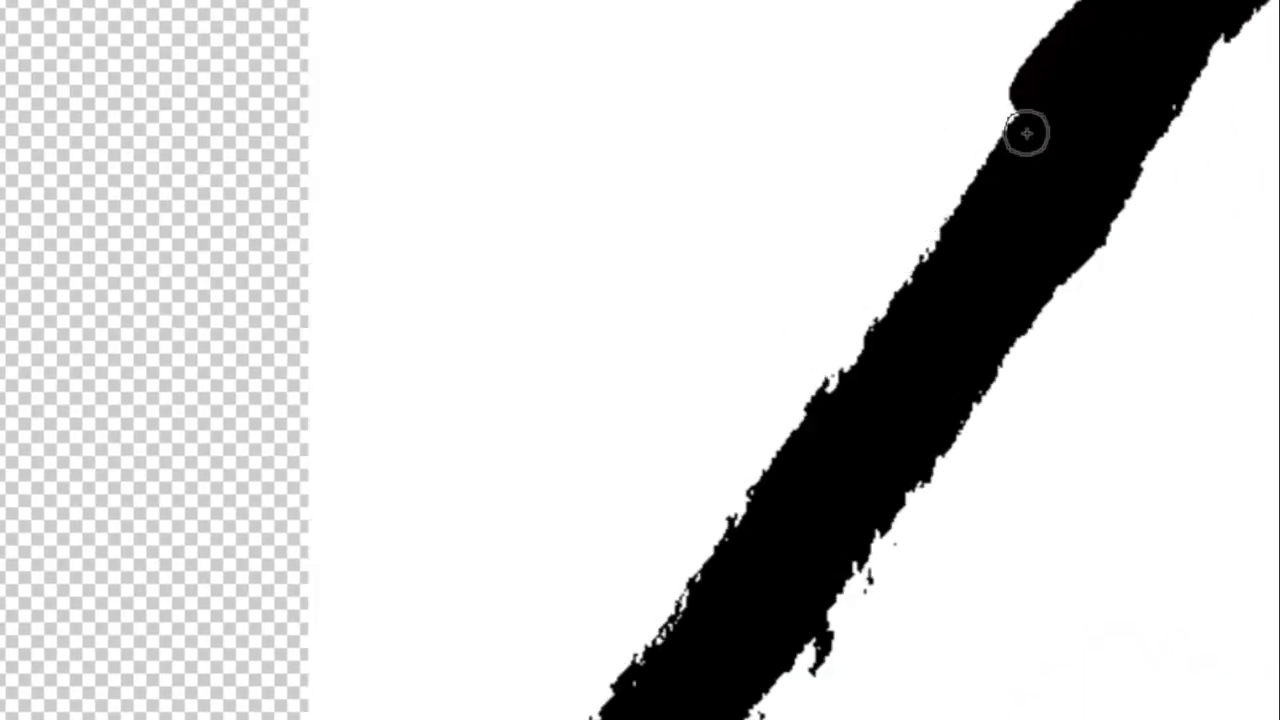
left_click_drag(740, 488, 1077, 29)
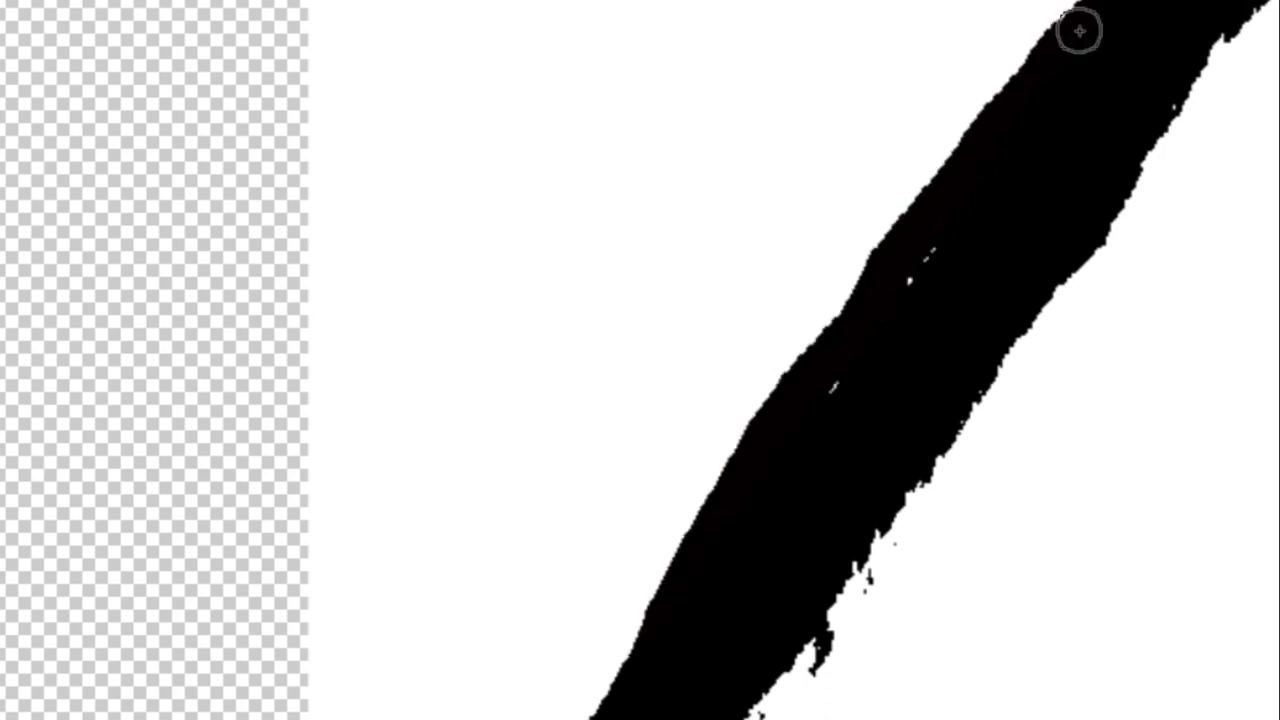
left_click_drag(956, 177, 560, 715)
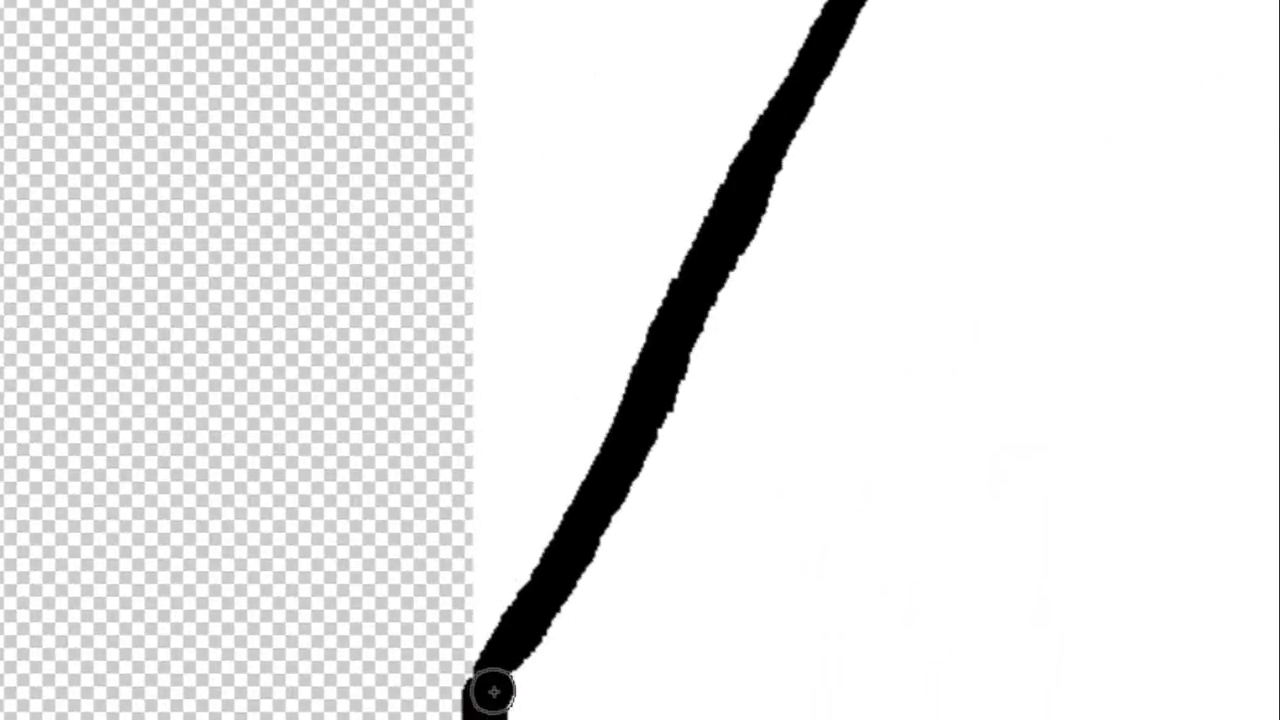
Widen the thin diagonal jacket stroke in black, undoing a bulge and repainting it smoothly.
left_click_drag(489, 691, 666, 429)
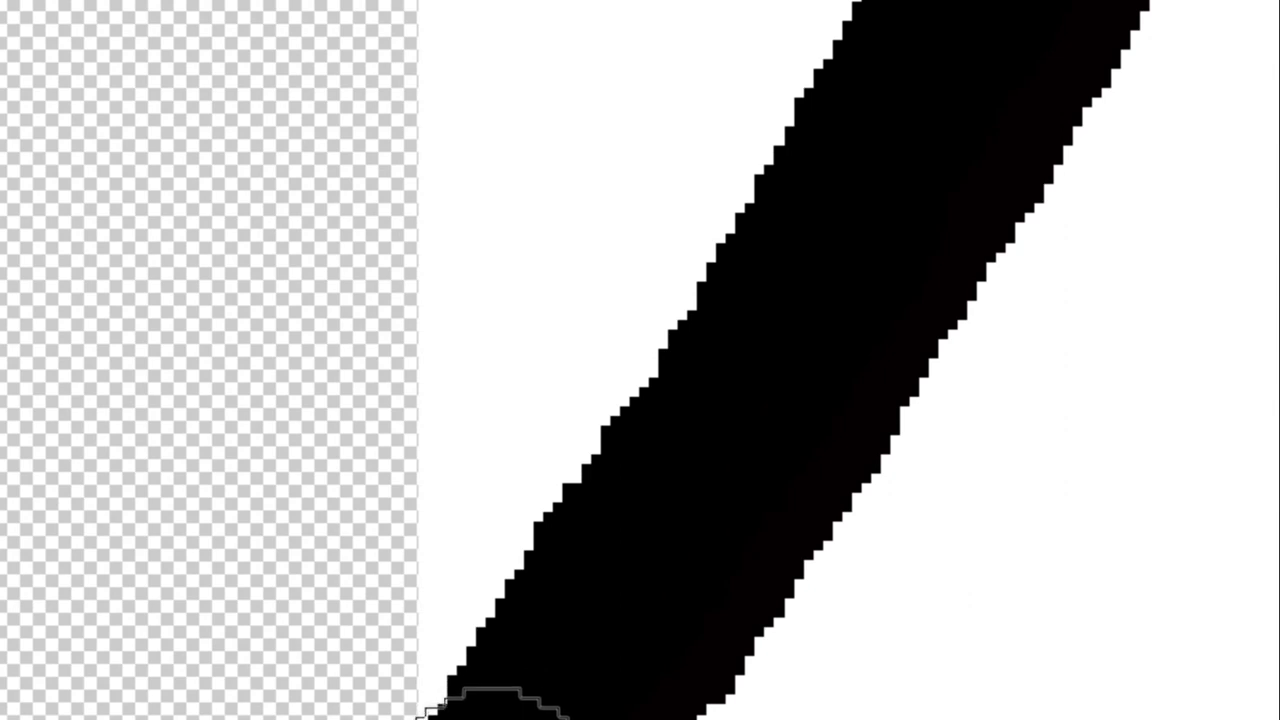
scroll(606, 663, "down", 5)
mouse_move(700, 545)
left_mouse_down()
mouse_move(771, 443)
mouse_move(751, 466)
left_mouse_up()
key("ctrl+z")
mouse_move(643, 631)
left_mouse_down()
mouse_move(889, 186)
mouse_move(923, 83)
left_mouse_up()
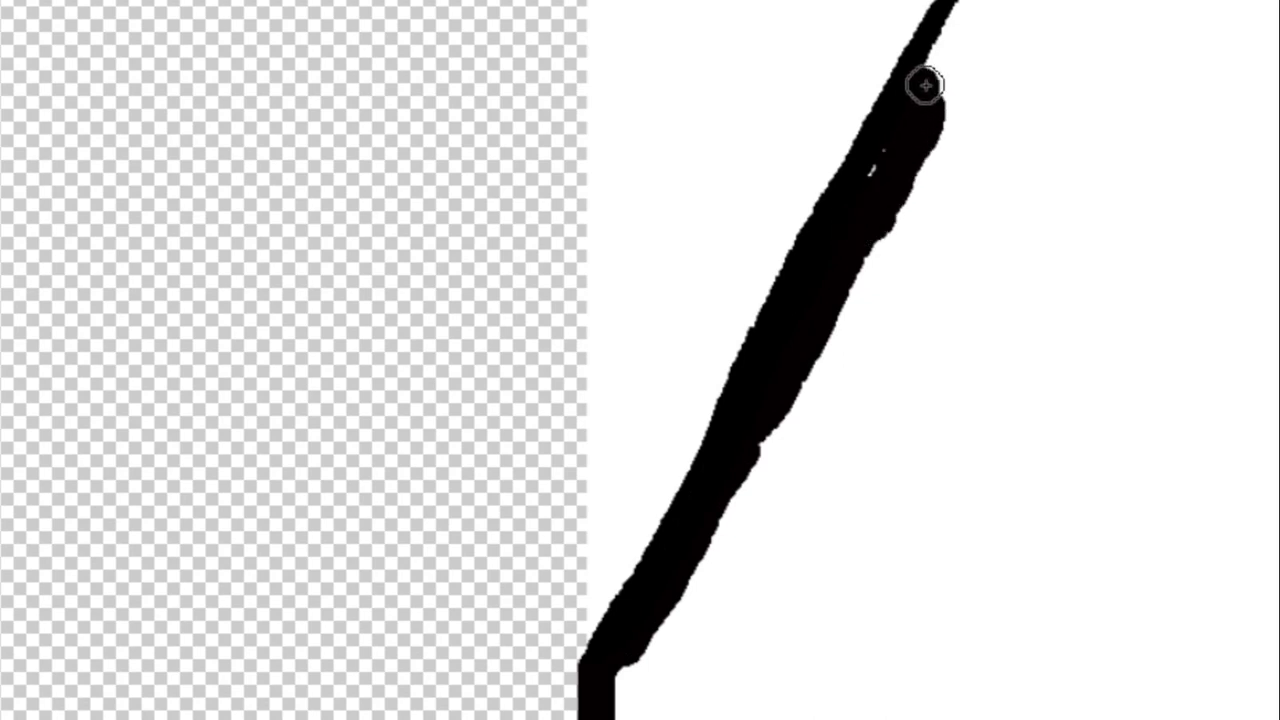
mouse_move(946, 151)
left_mouse_down()
mouse_move(579, 681)
mouse_move(620, 503)
mouse_move(889, 54)
mouse_move(571, 651)
mouse_move(668, 530)
mouse_move(629, 594)
mouse_move(729, 400)
mouse_move(900, 166)
mouse_move(1146, 449)
mouse_move(1276, 522)
left_mouse_up()
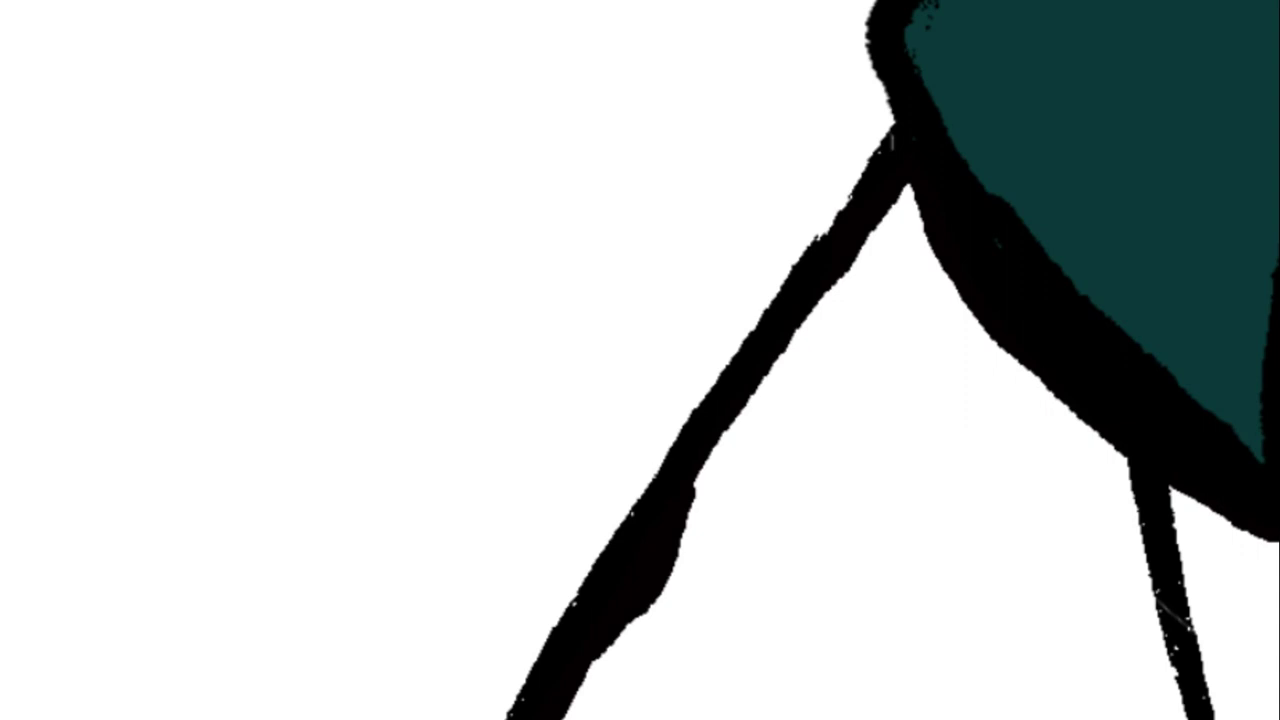
Thicken the outline right of the teal collar and the right and curved jacket outlines.
left_click_drag(1200, 300, 565, 90)
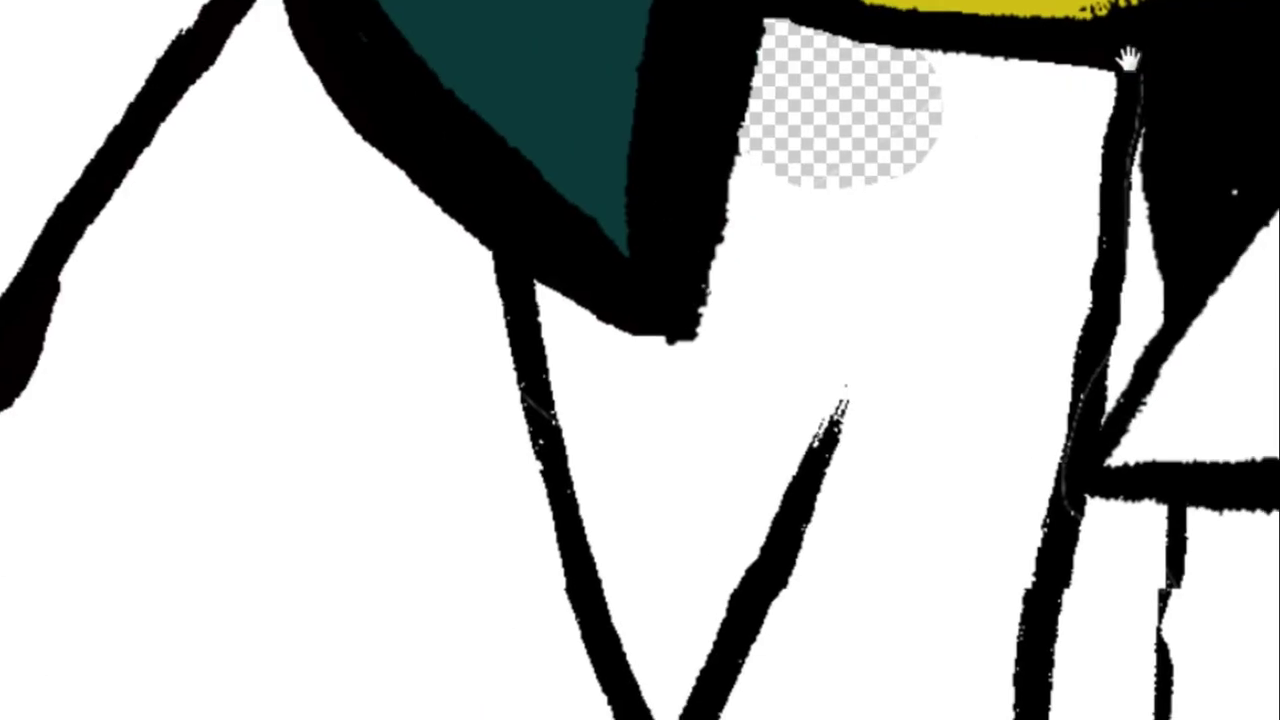
mouse_move(1128, 114)
left_mouse_down()
mouse_move(1114, 214)
mouse_move(1130, 190)
mouse_move(1074, 51)
mouse_move(1103, 51)
mouse_move(1020, 562)
mouse_move(1010, 719)
left_mouse_up()
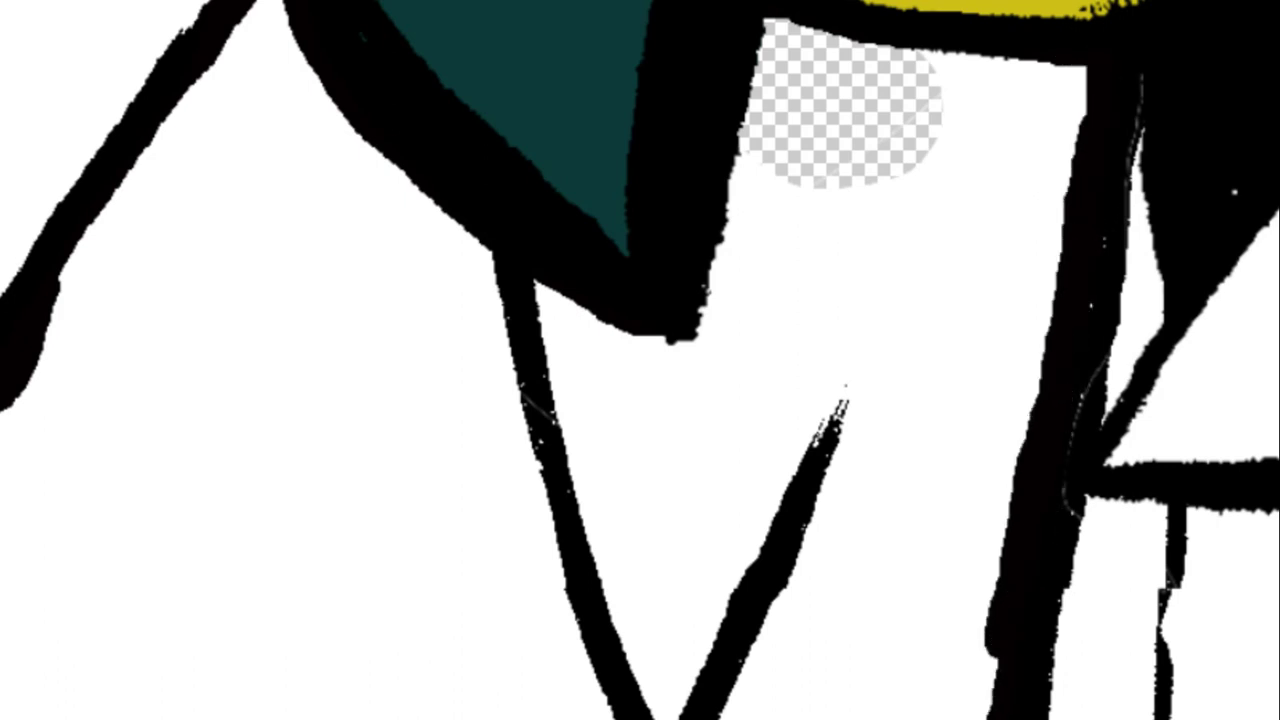
scroll(1010, 600, "down", 5)
left_click_drag(923, 234, 975, 700)
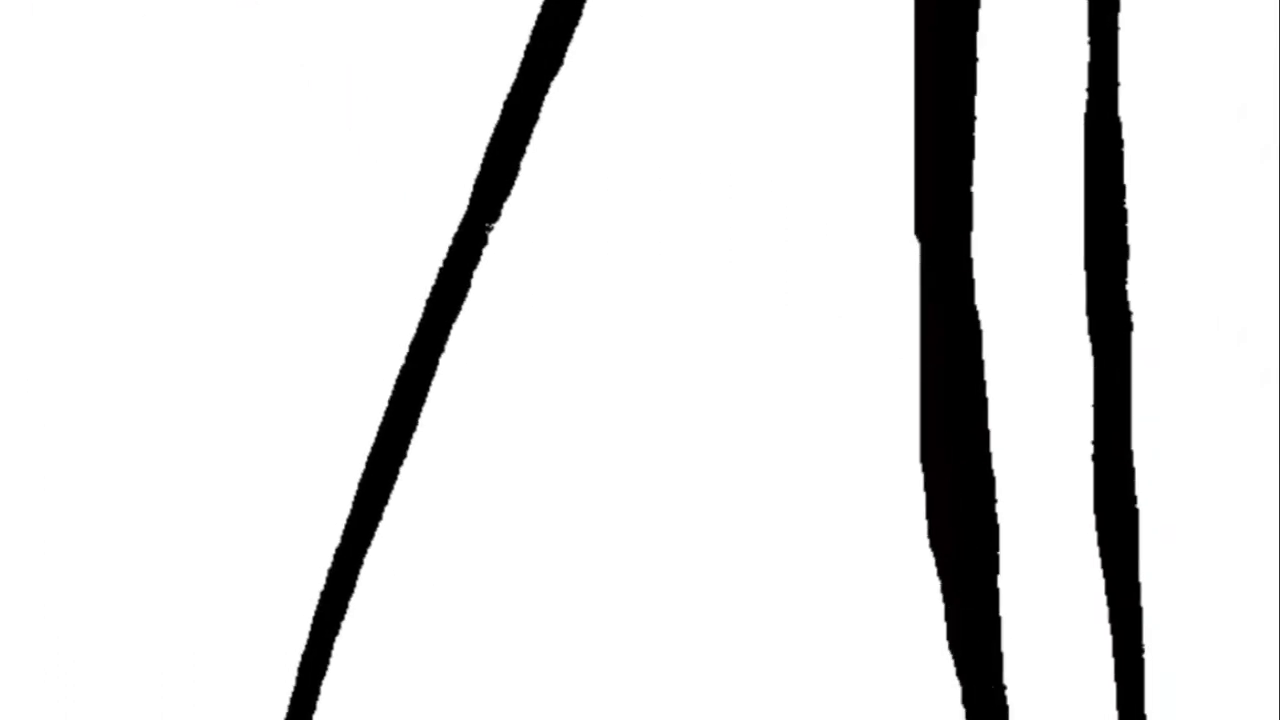
scroll(586, 257, "down", 5)
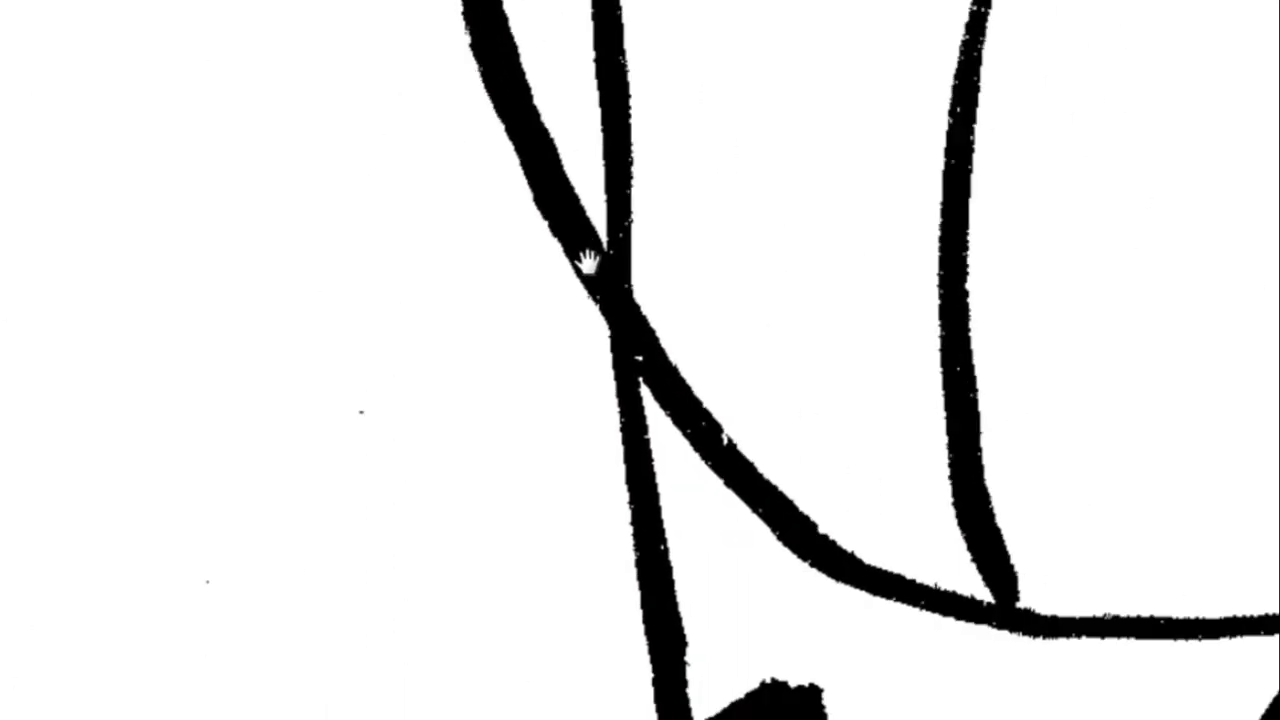
mouse_move(586, 257)
left_mouse_down()
mouse_move(731, 471)
mouse_move(866, 582)
mouse_move(1043, 651)
mouse_move(929, 623)
mouse_move(1050, 645)
mouse_move(1048, 631)
mouse_move(1177, 646)
mouse_move(1275, 628)
left_mouse_up()
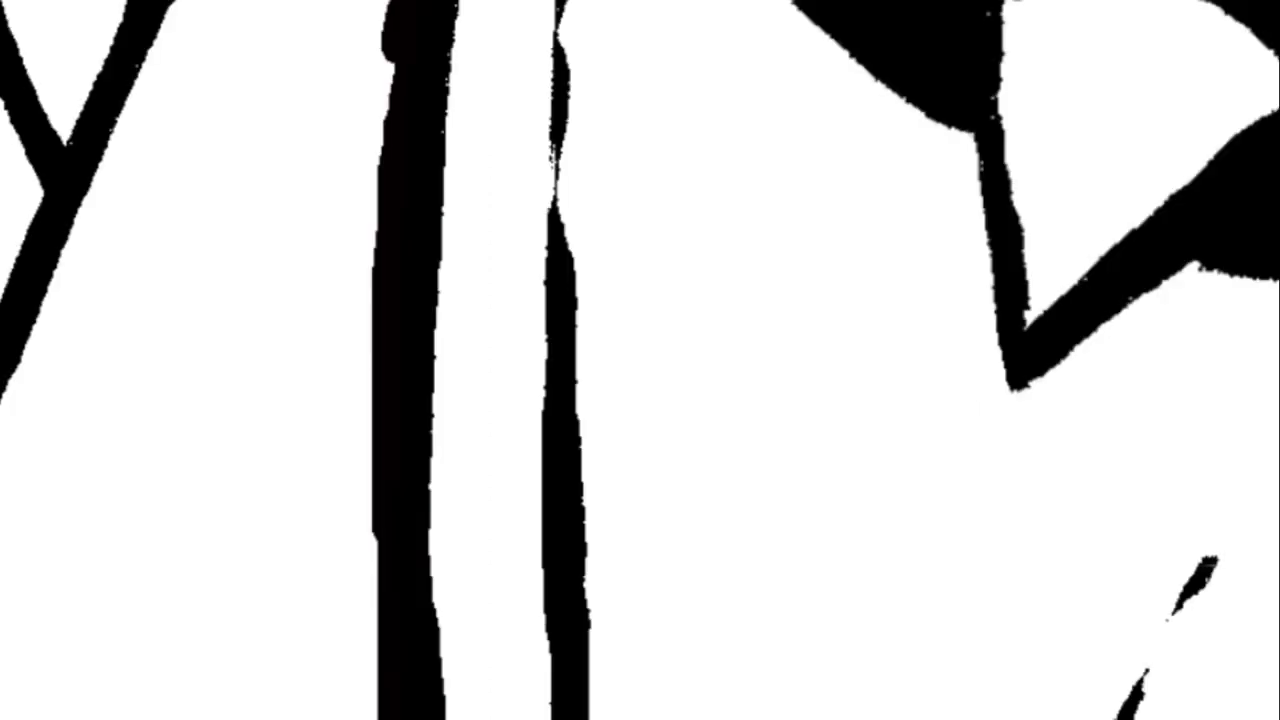
Bolden the right diagonal jacket line and the vertical line below the teal collar.
left_click_drag(908, 117, 528, 586)
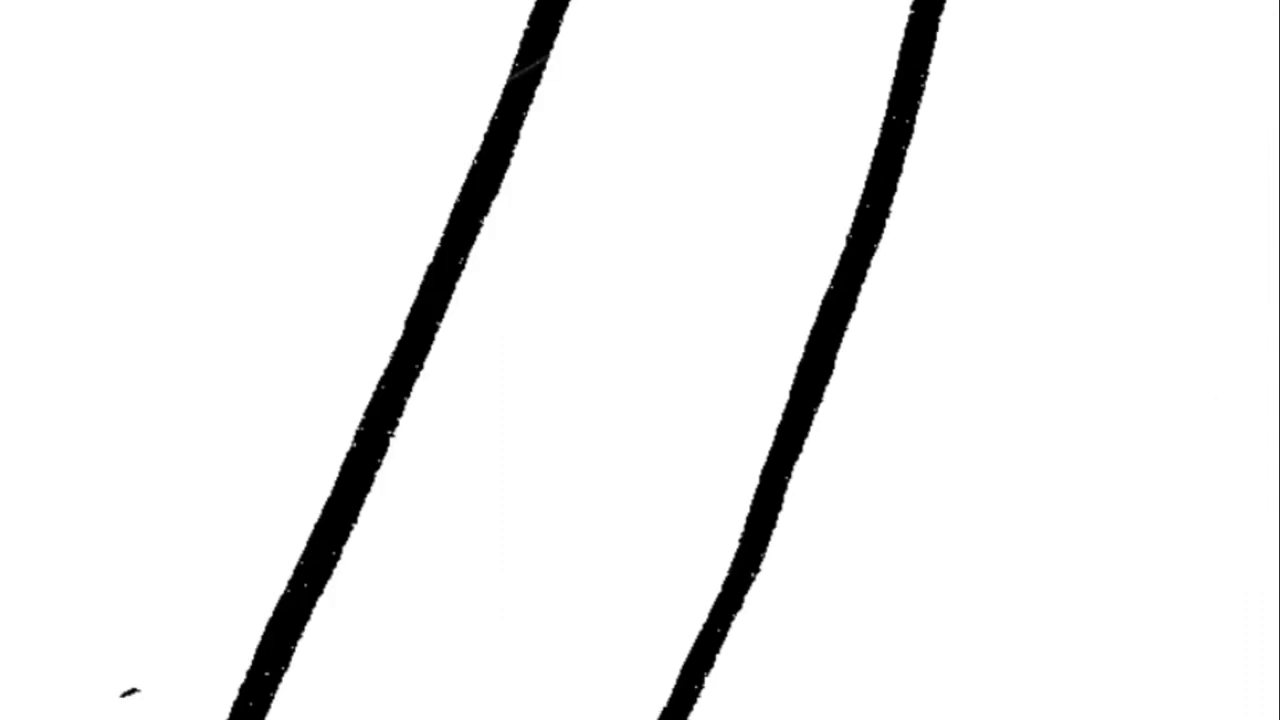
mouse_move(678, 712)
left_mouse_down()
mouse_move(866, 294)
mouse_move(951, 55)
left_mouse_up()
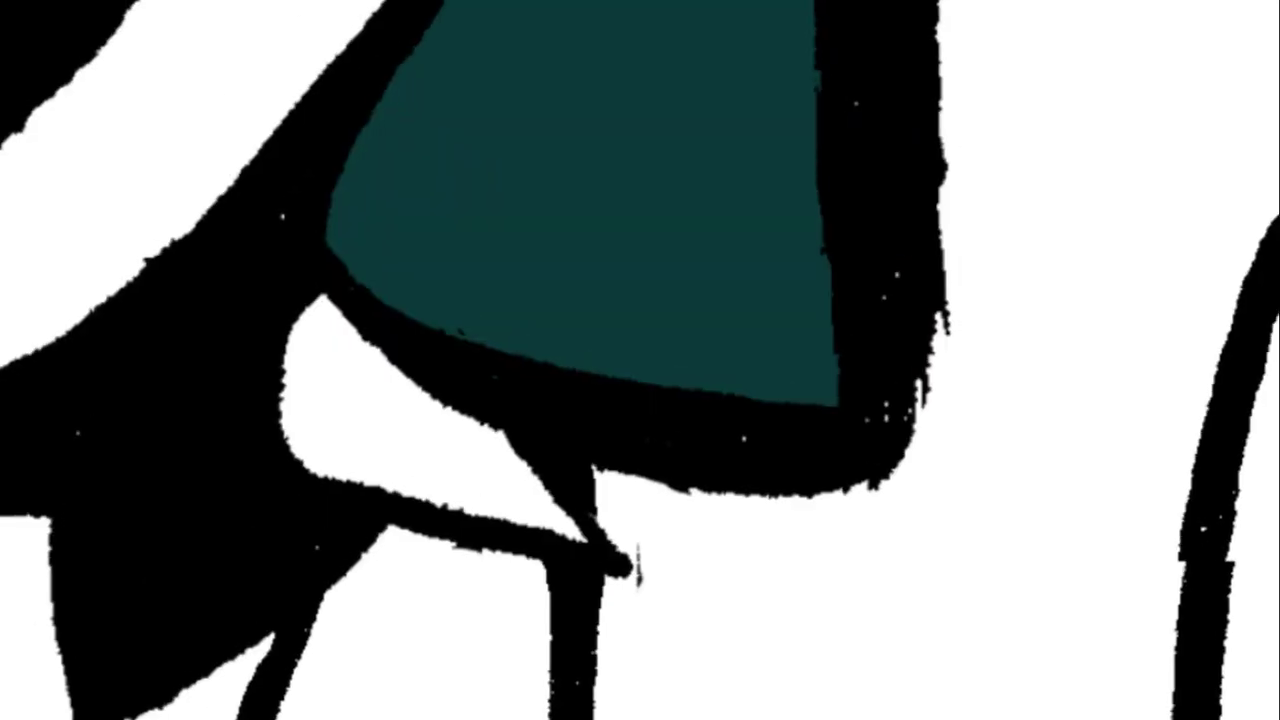
mouse_move(590, 712)
left_mouse_down()
mouse_move(594, 603)
mouse_move(629, 586)
mouse_move(586, 506)
mouse_move(840, 449)
left_mouse_up()
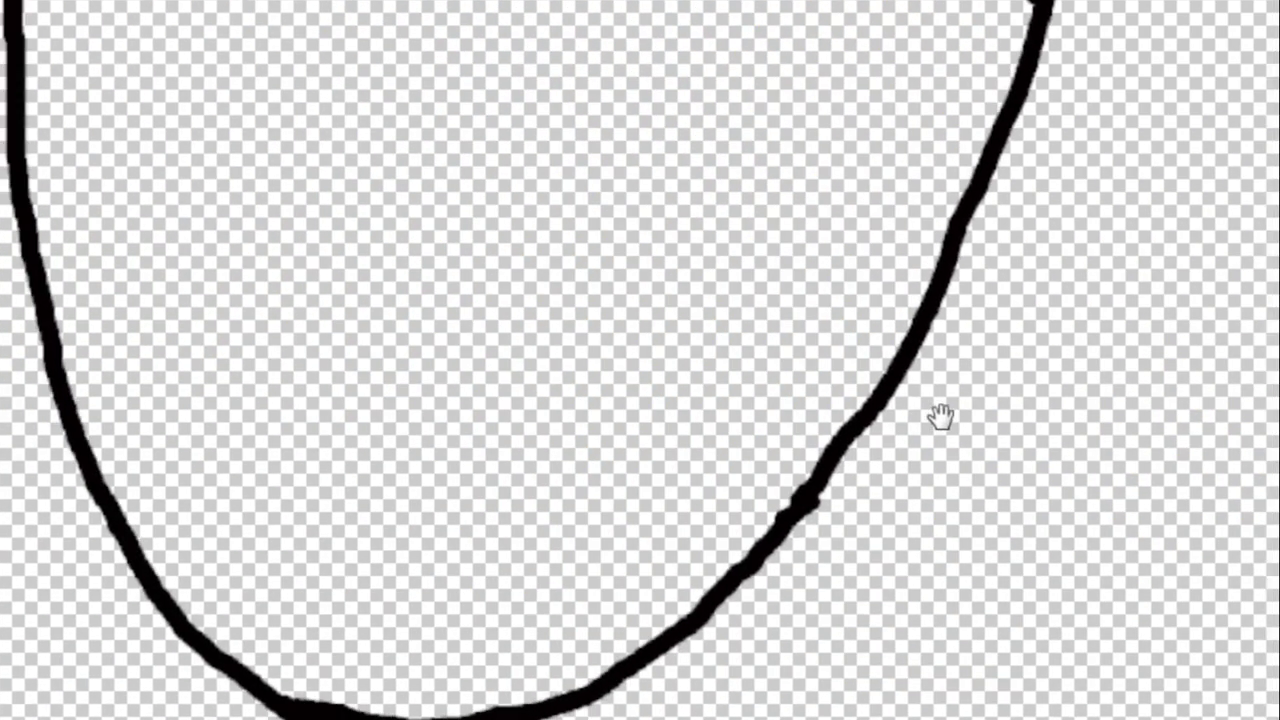
Zoom out to the whole illustration and save the file.
scroll(788, 652, "up", 2)
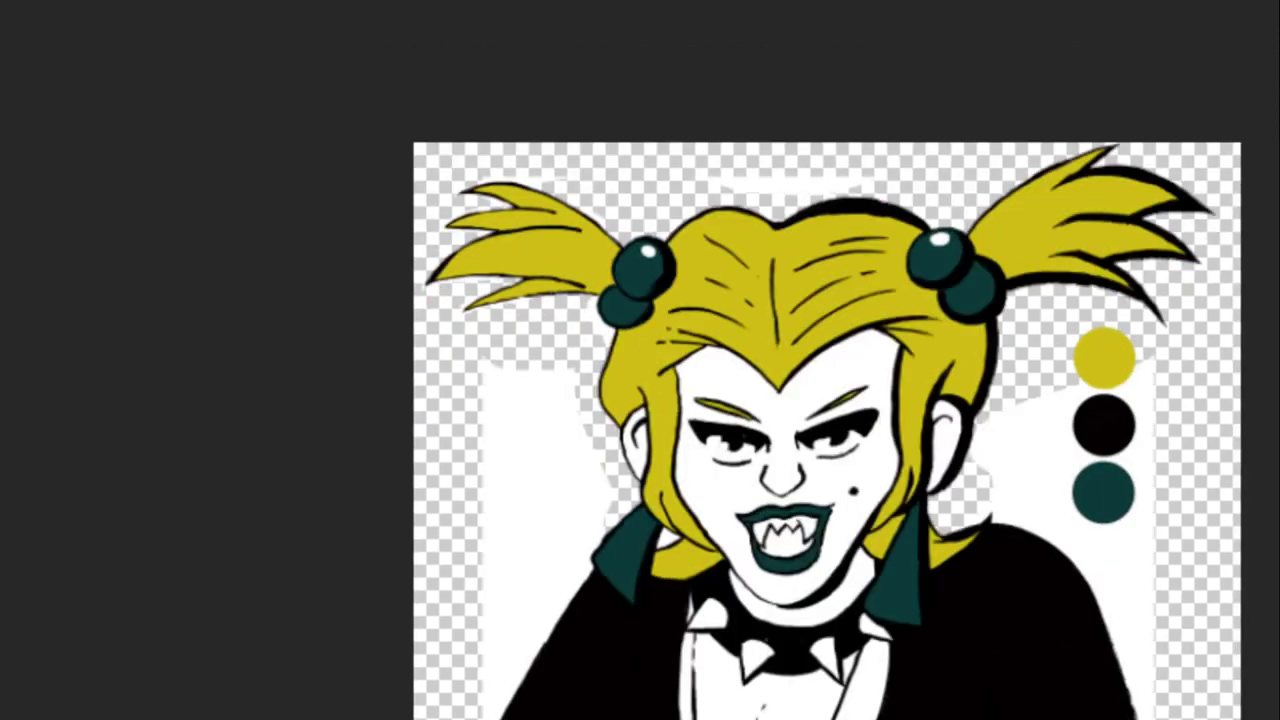
key("alt+f")
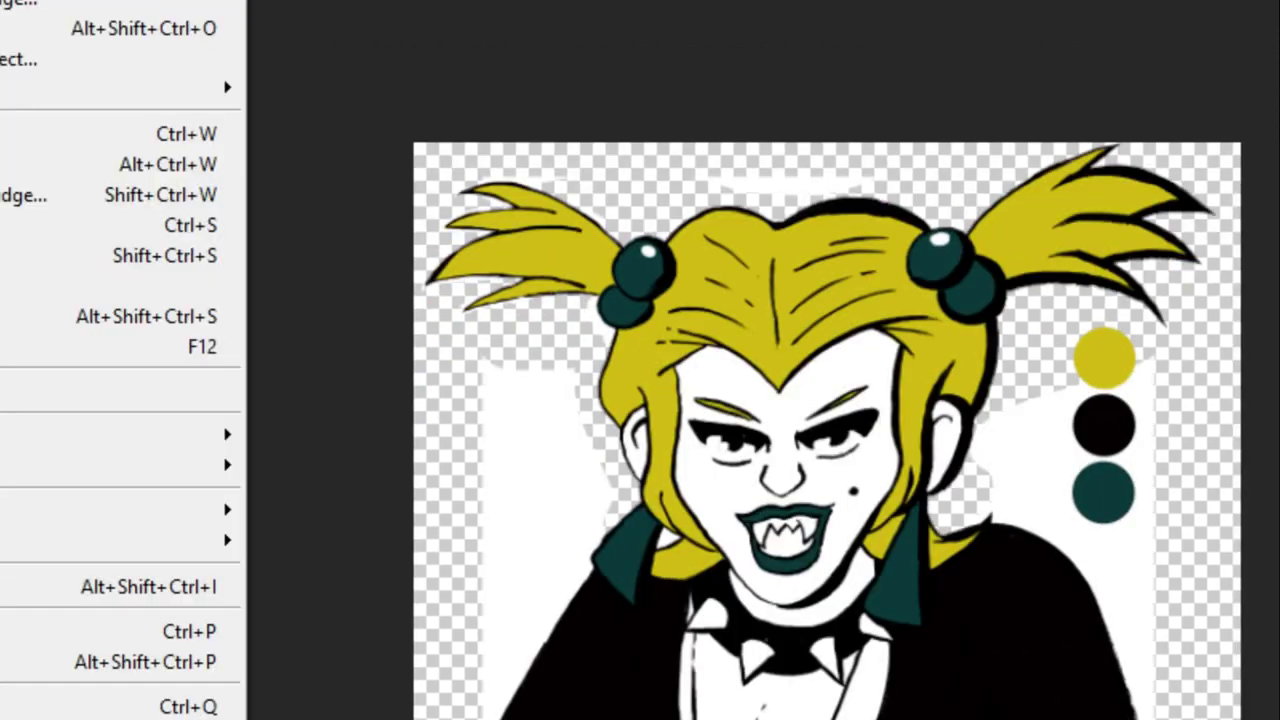
key("Return")
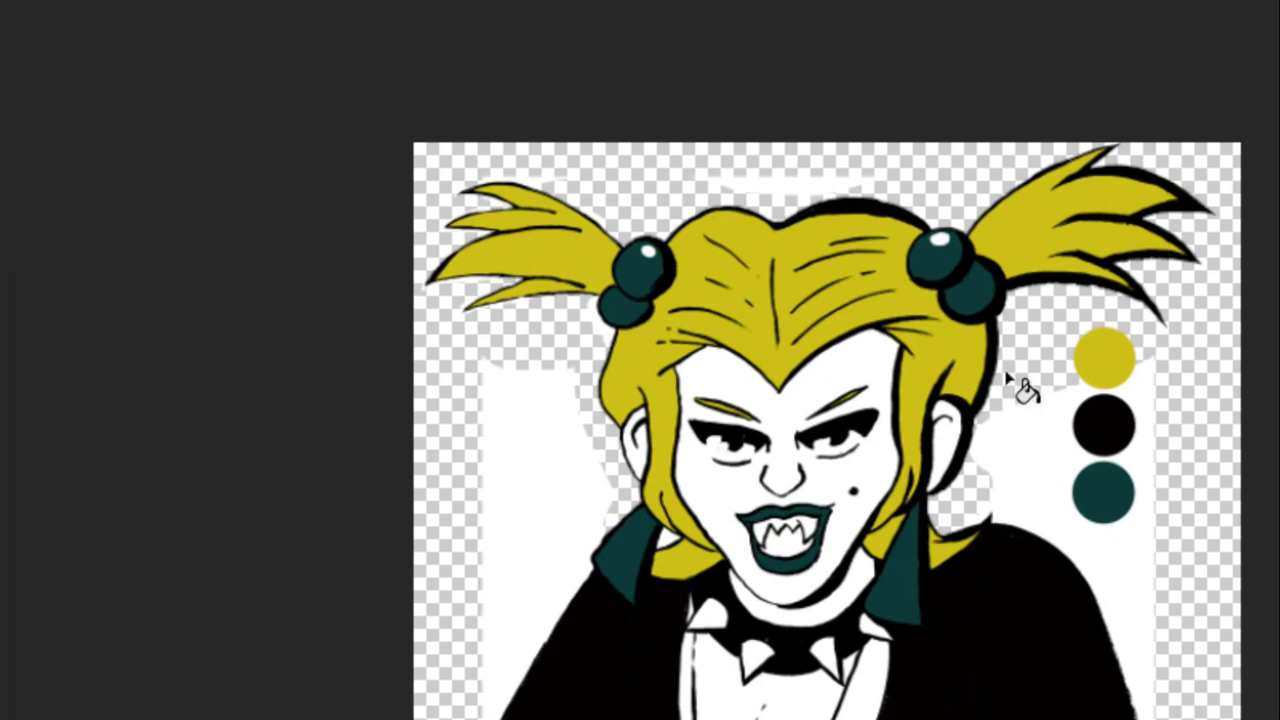
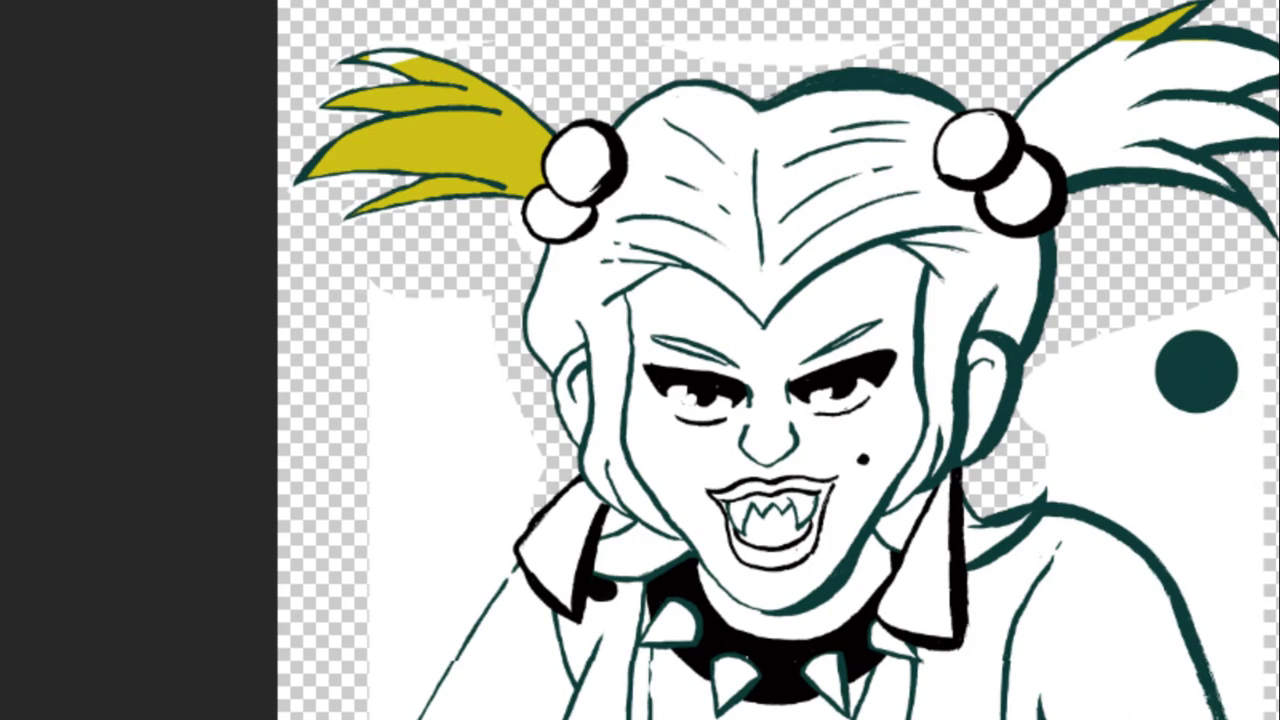
Fill the right and lower-left jacket areas black and the left lapel teal.
left_click(1187, 700)
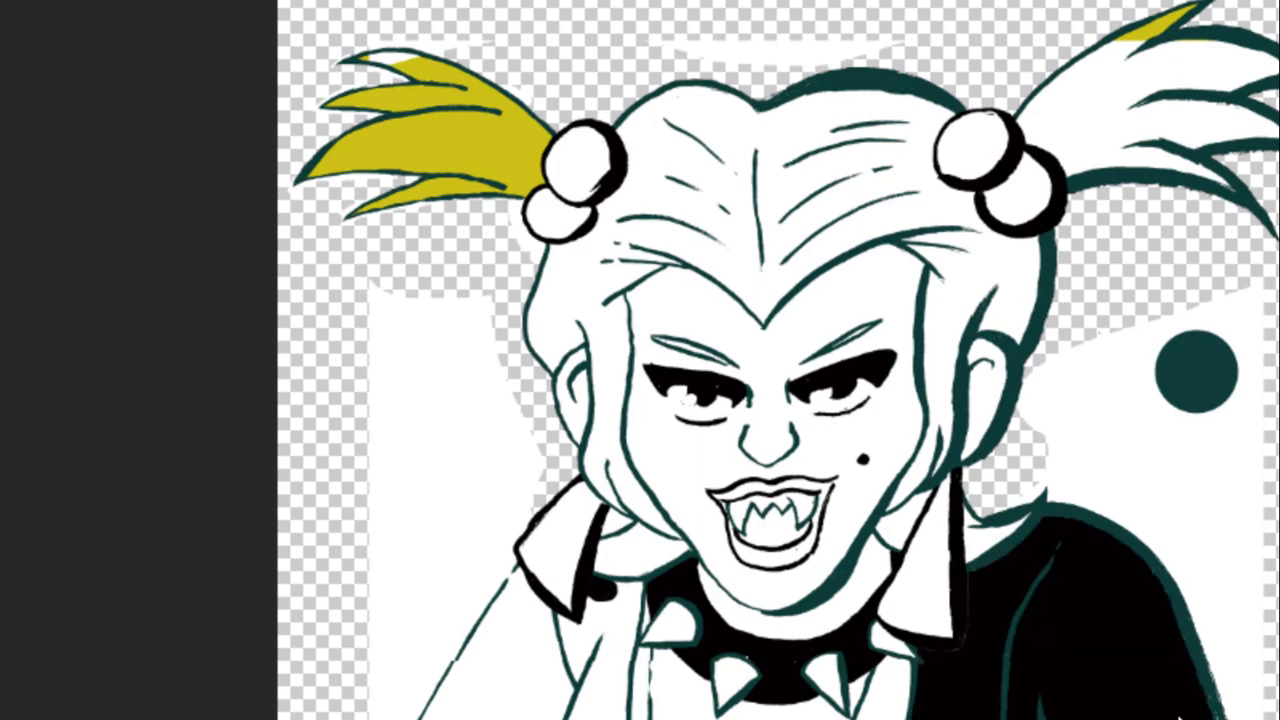
left_click(540, 660)
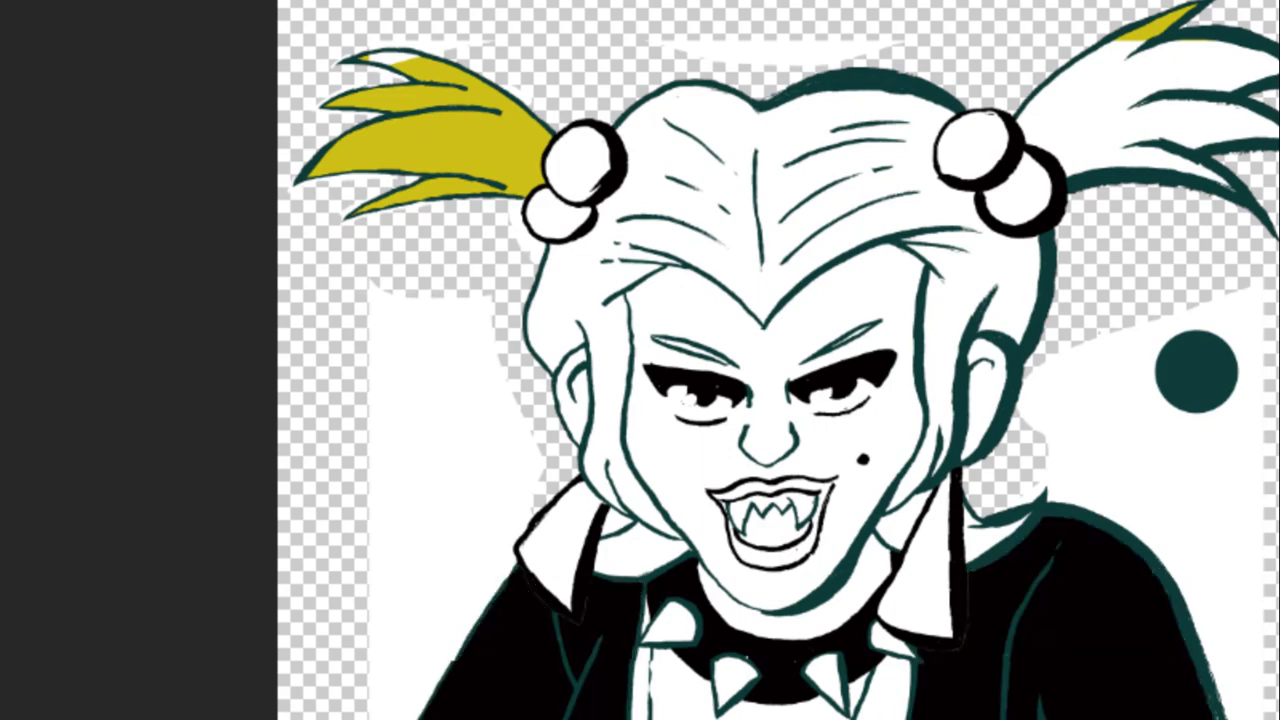
scroll(600, 580, "up", 3)
scroll(585, 605, "up", 3)
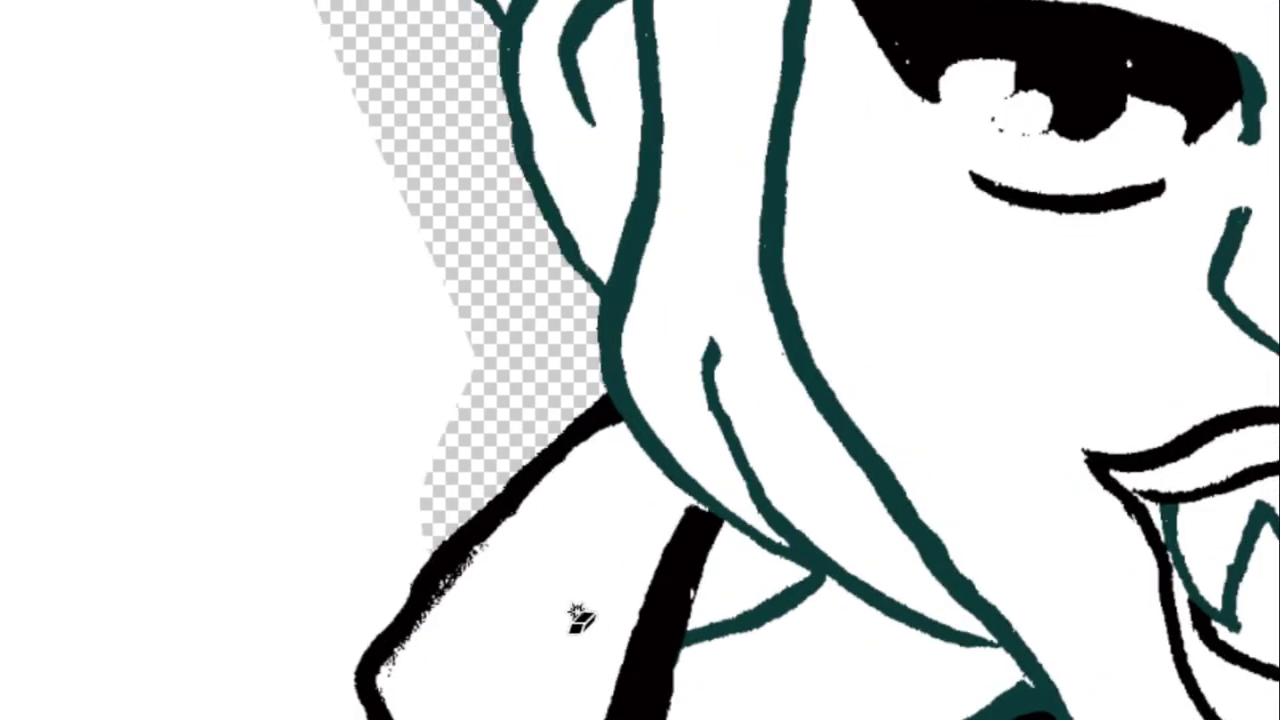
left_click(580, 614)
Fill the hair lock yellow and the lip areas teal, undoing the last teal fill.
left_click(857, 680)
left_click(734, 260)
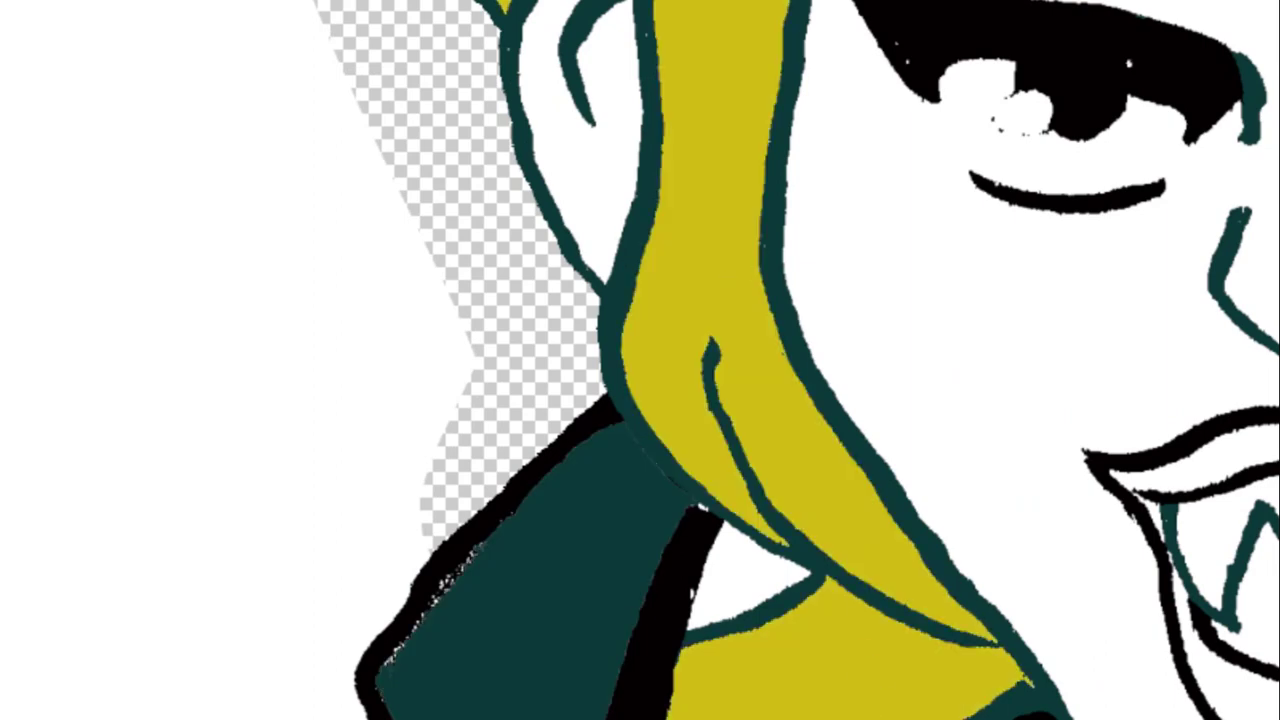
scroll(1270, 480, "up", 3)
left_click(1235, 425)
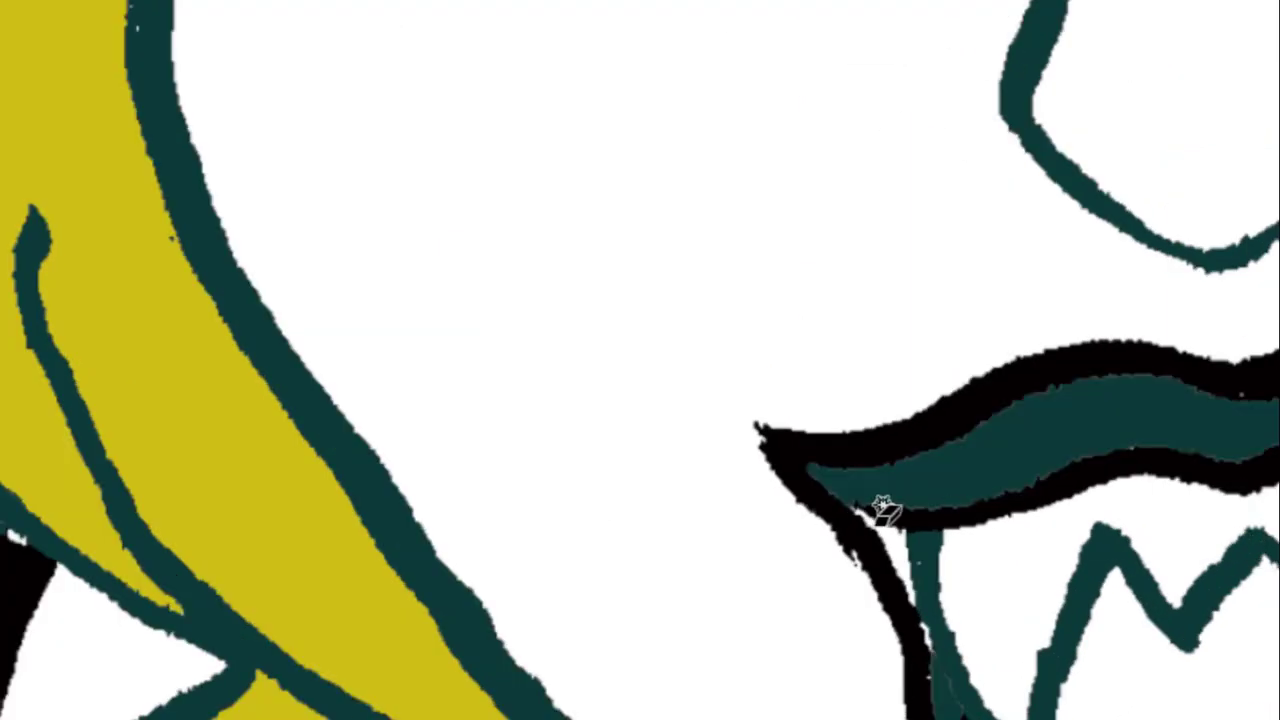
scroll(945, 530, "up", 1)
scroll(935, 555, "up", 3)
left_click(930, 555)
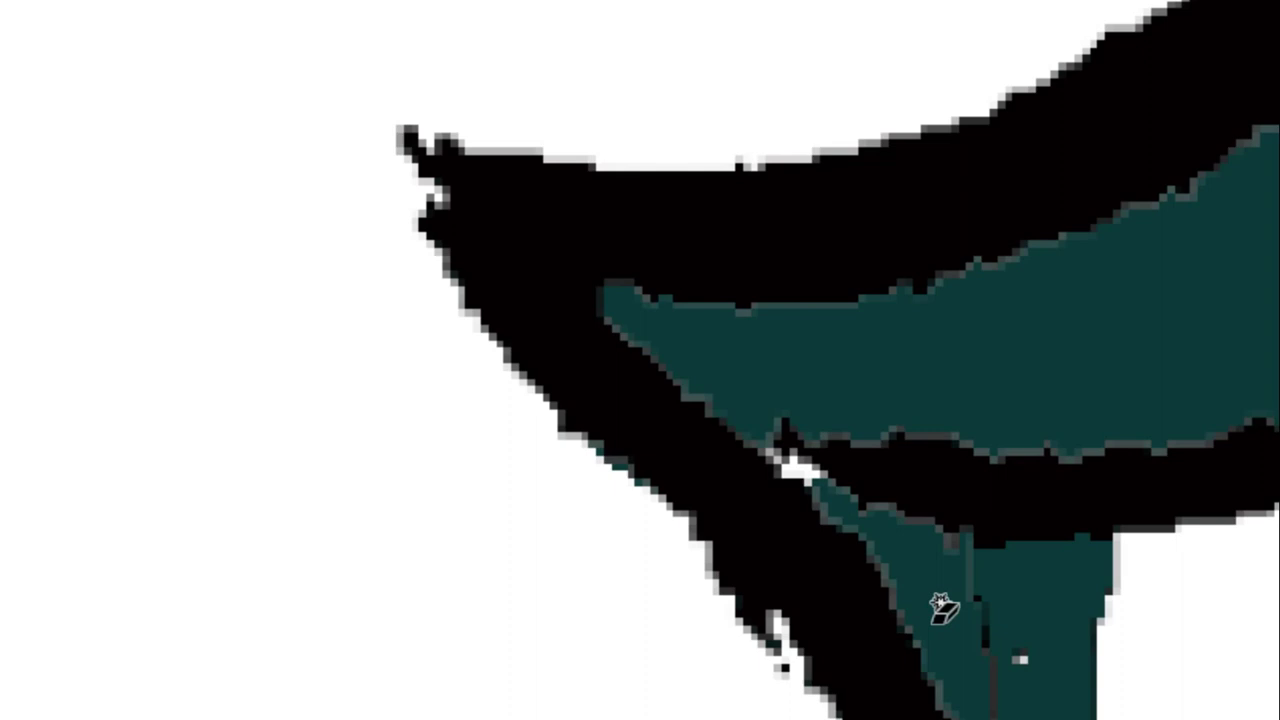
left_click(817, 472)
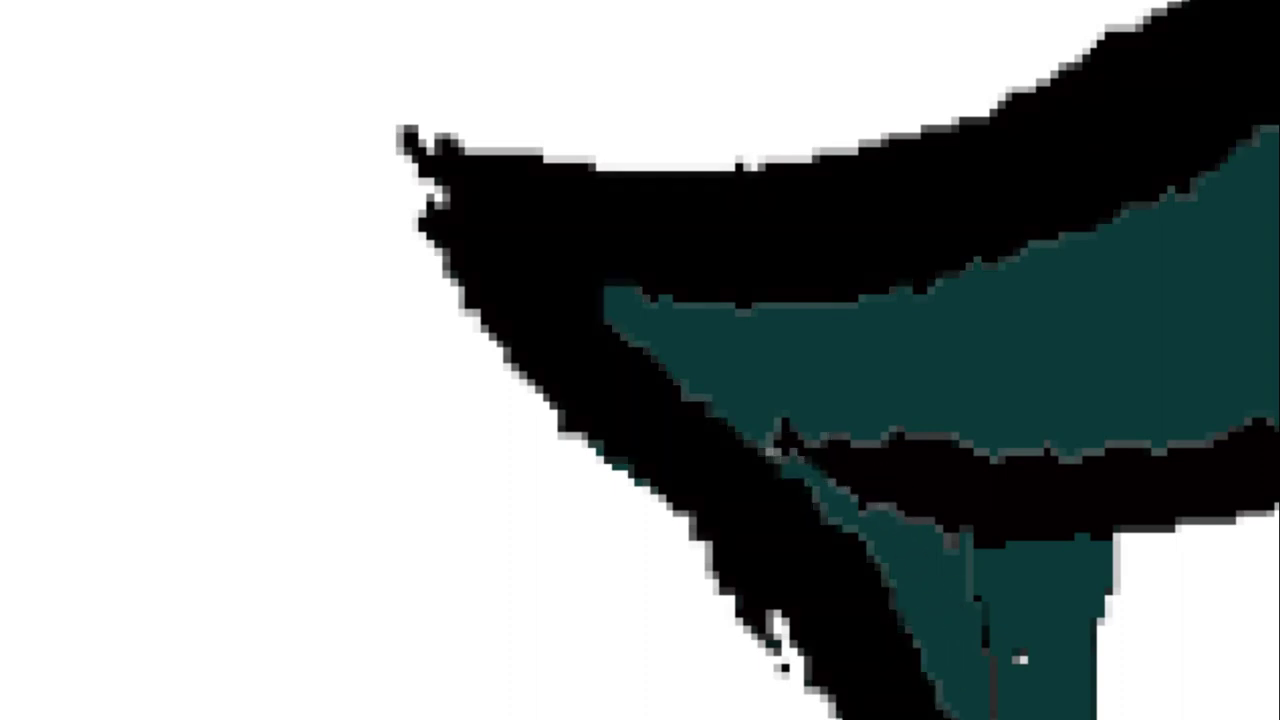
key("ctrl+z")
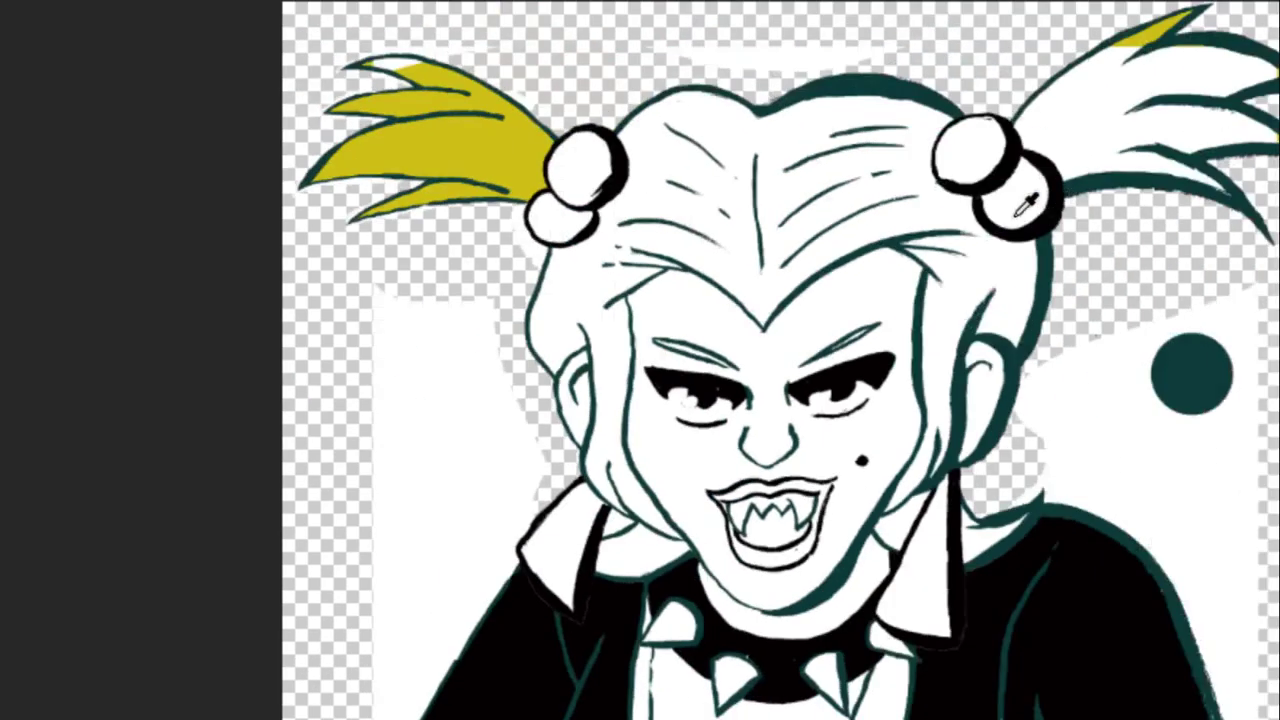
Make a Color Range selection with Fuzziness 123.
key("alt+s")
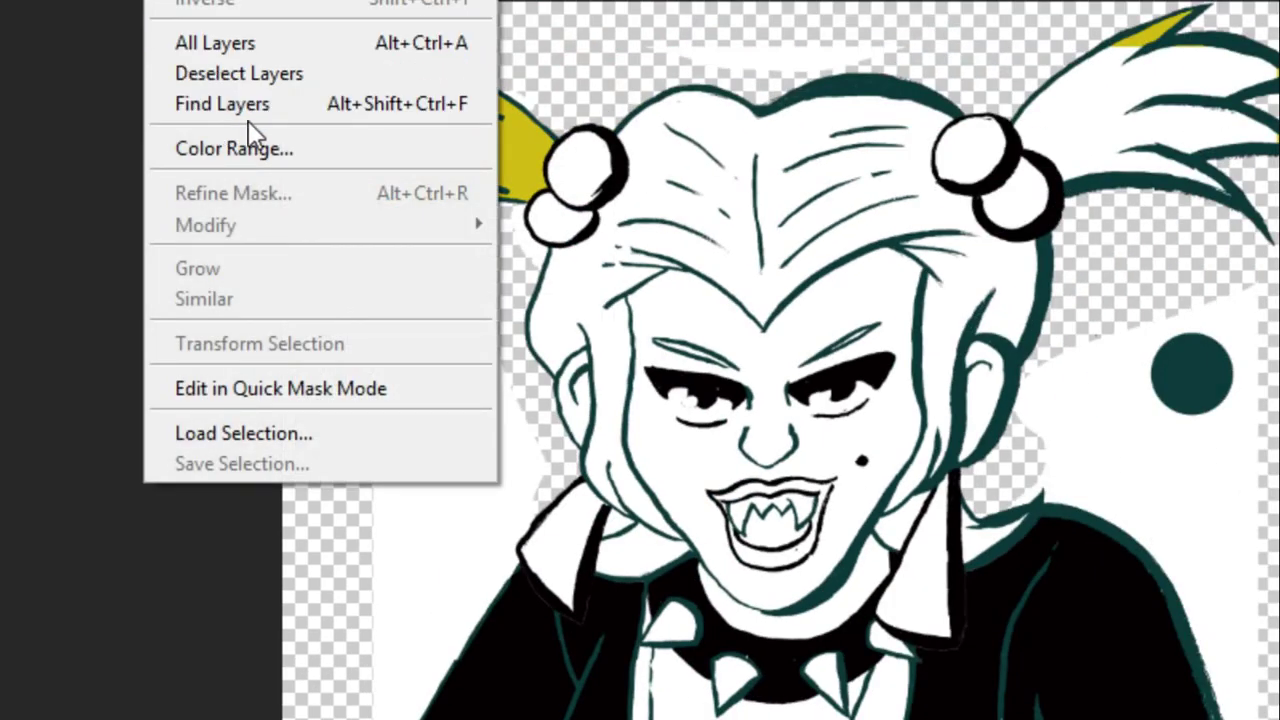
left_click(248, 160)
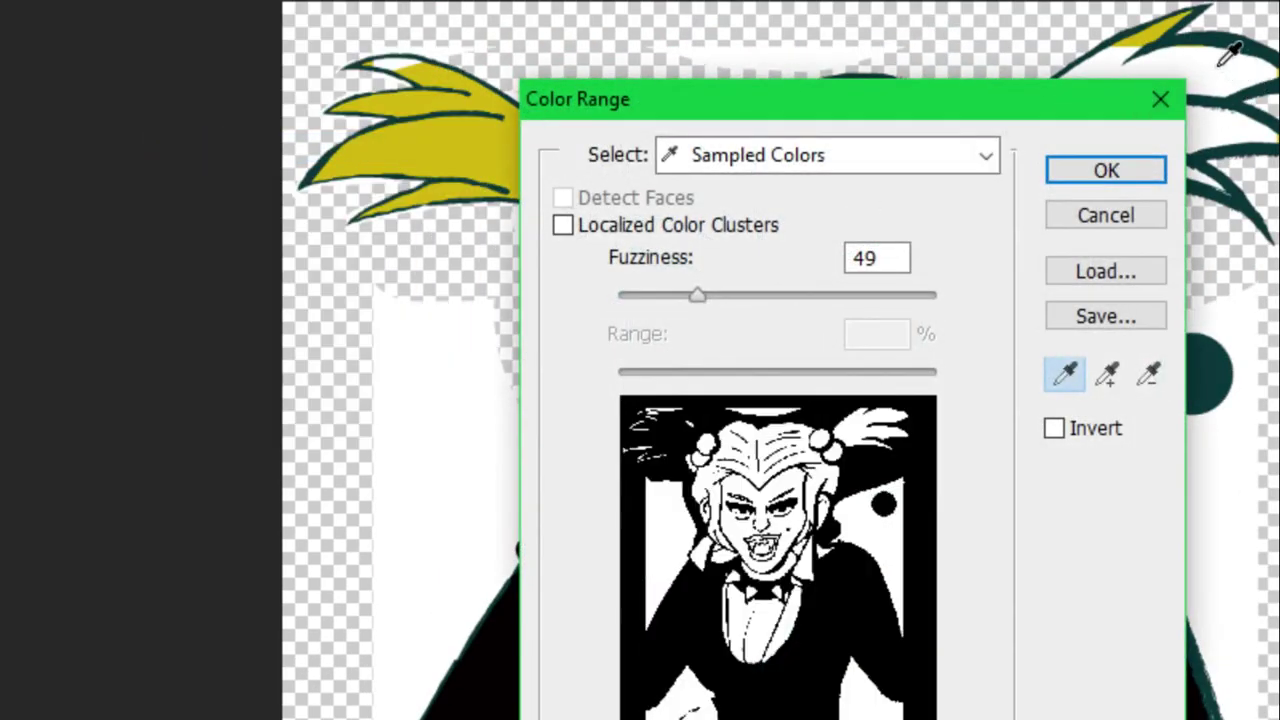
left_click(814, 292)
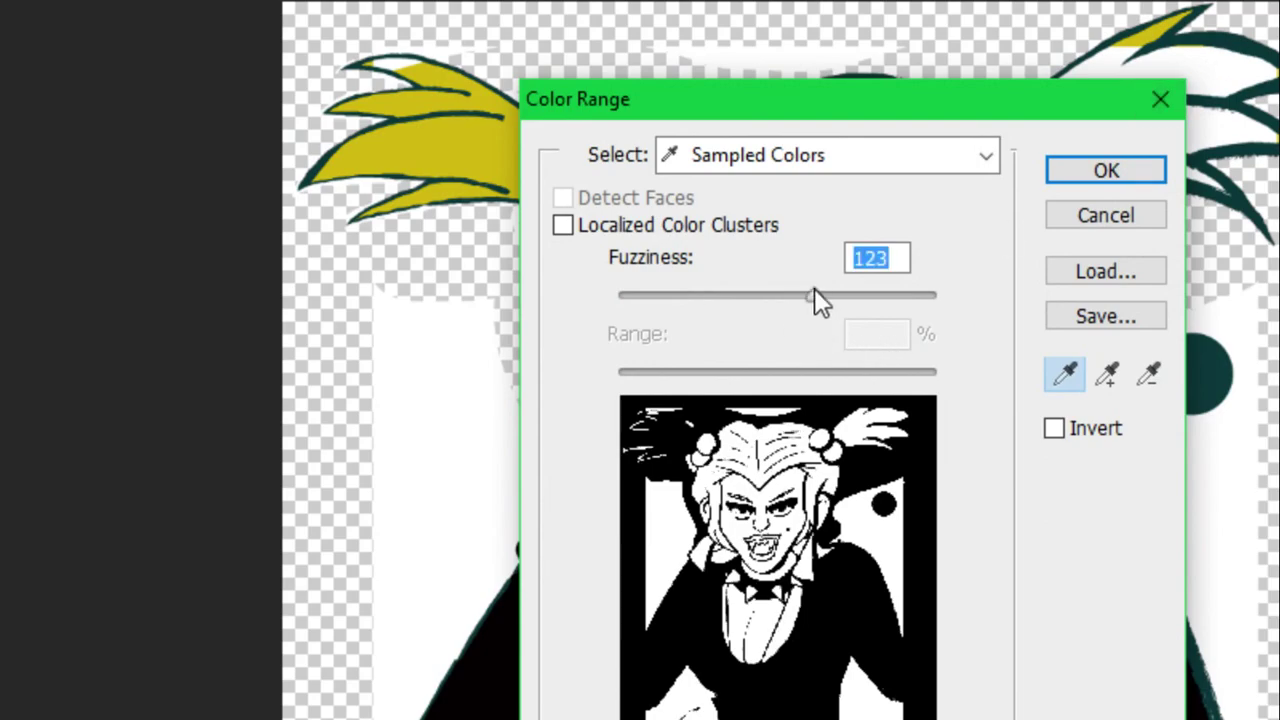
left_click(1074, 175)
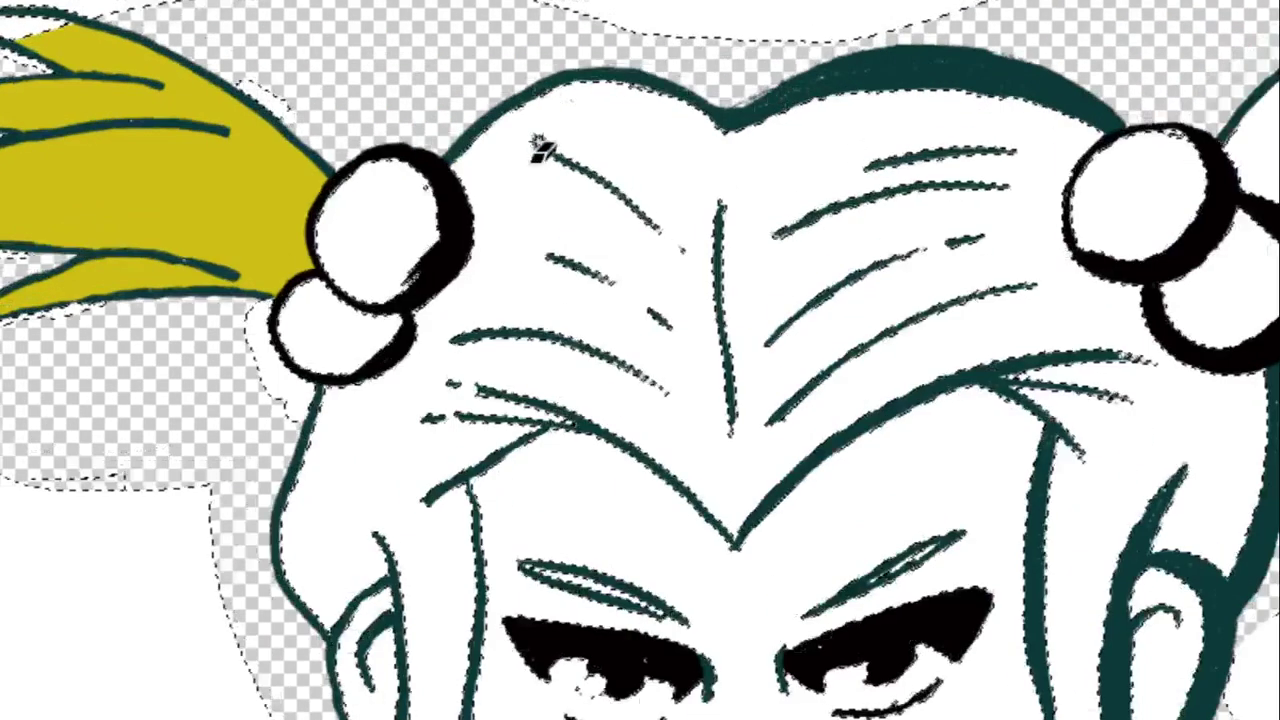
Fill the four hair bobbles dark teal and the white hair area yellow.
left_click(410, 218)
left_click(337, 355)
left_click(529, 224)
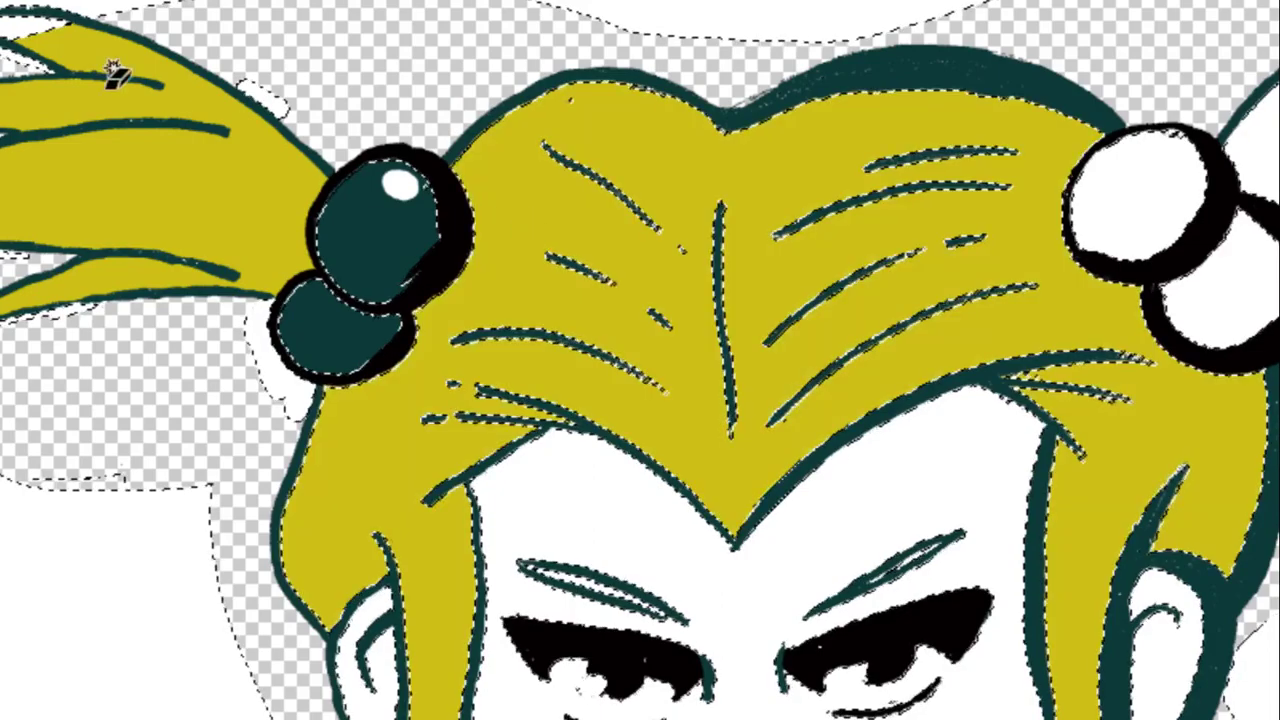
left_click(1138, 180)
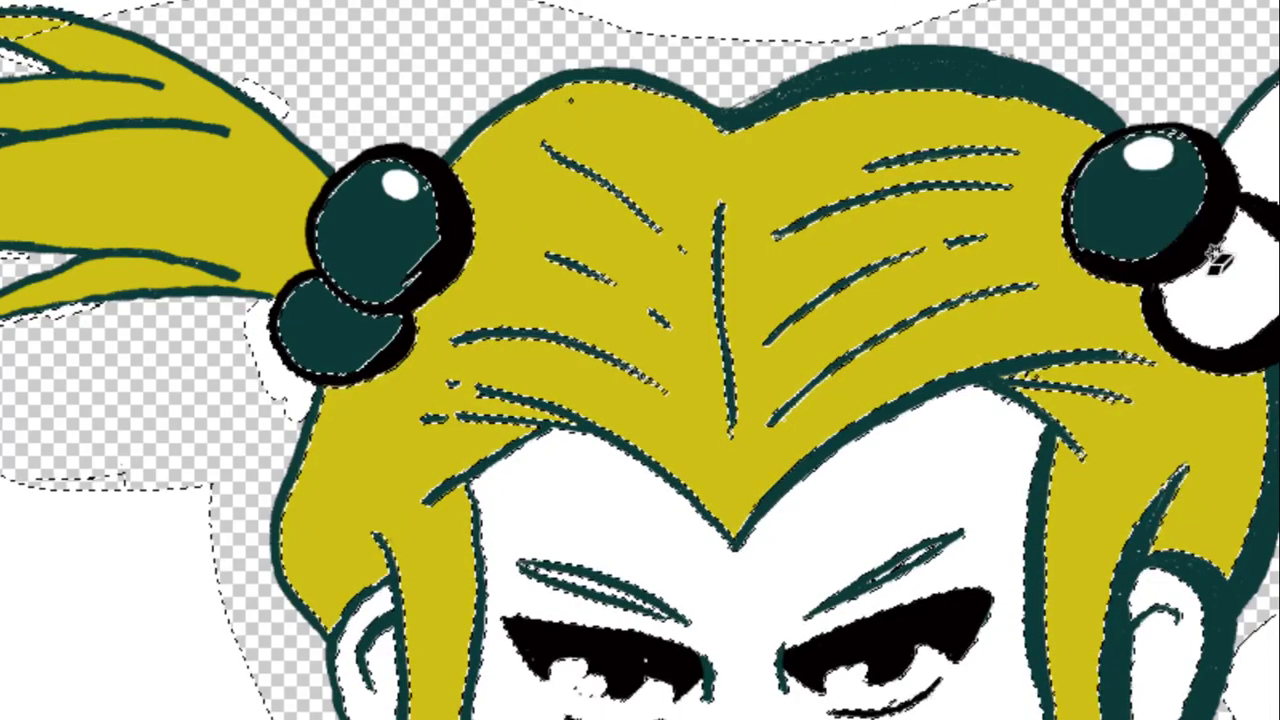
left_click(1217, 262)
left_click(1240, 210)
left_click_drag(1195, 443, 1145, 283)
scroll(1145, 283, "down", 2)
left_click_drag(943, 520, 994, 220)
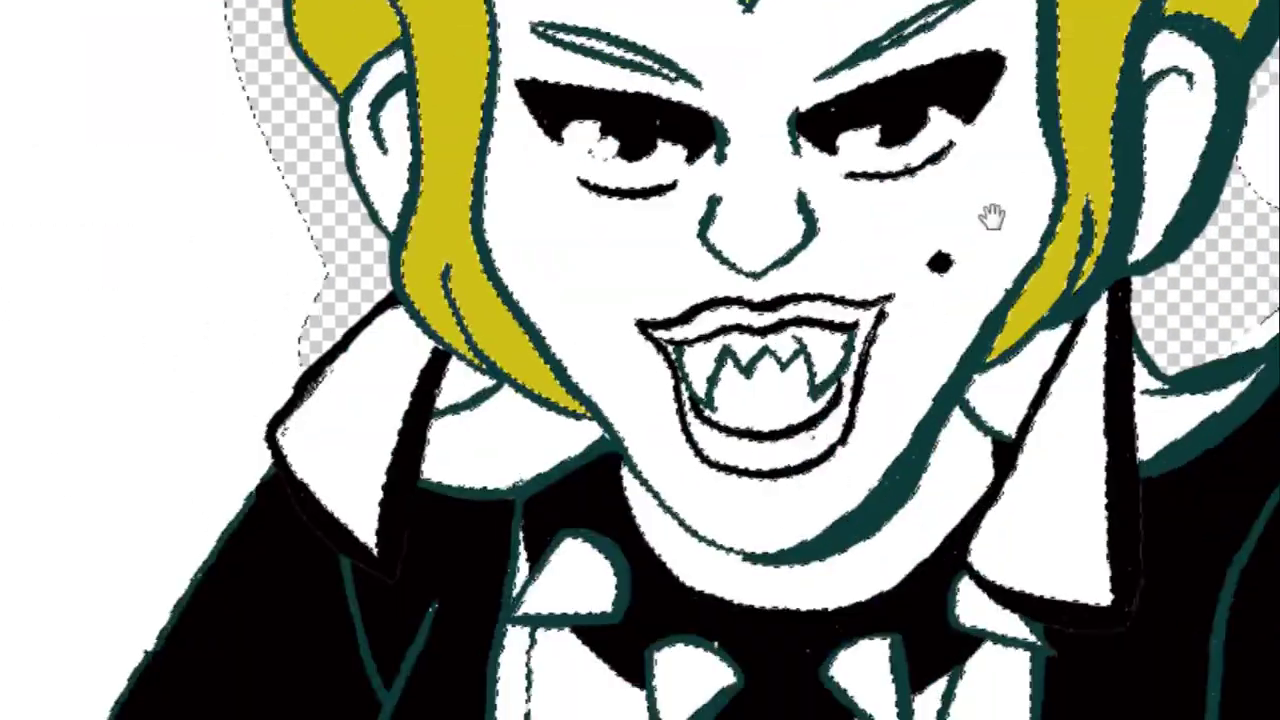
scroll(994, 220, "down", 2)
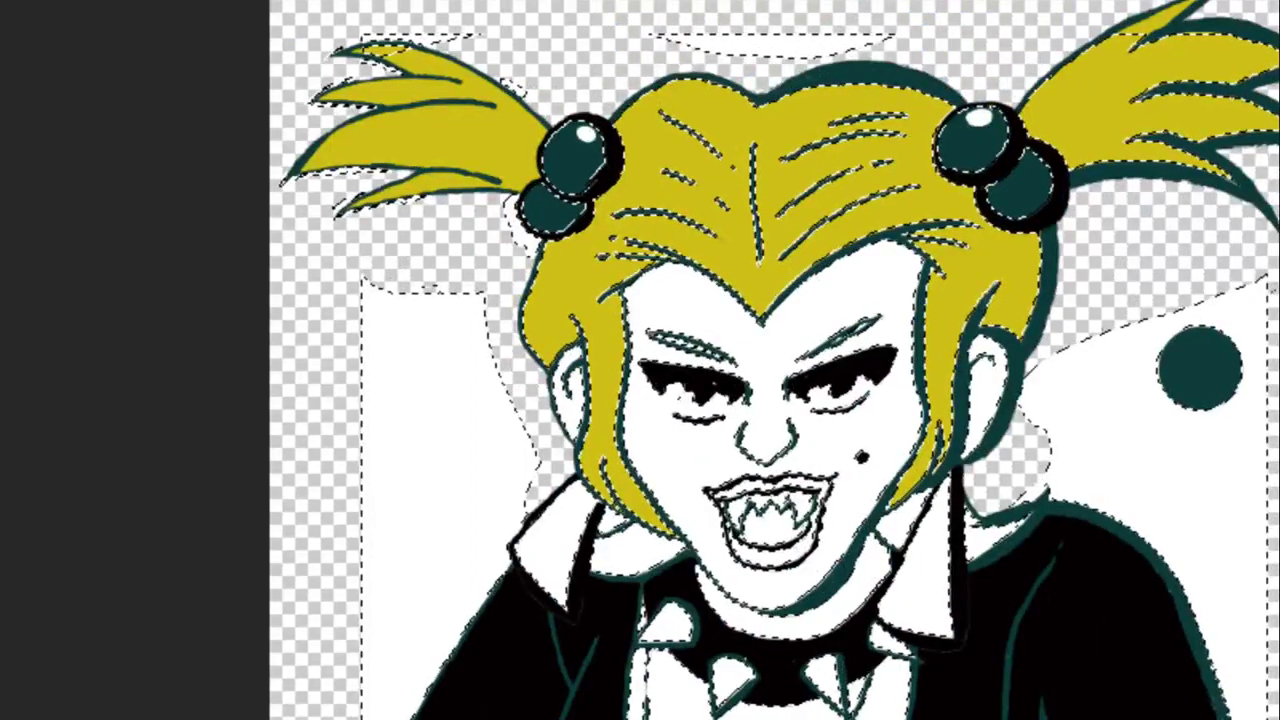
Brush dark teal shading onto the collar, mouth, face edges and neck, then deselect.
right_click(2, 305)
left_click(2, 305)
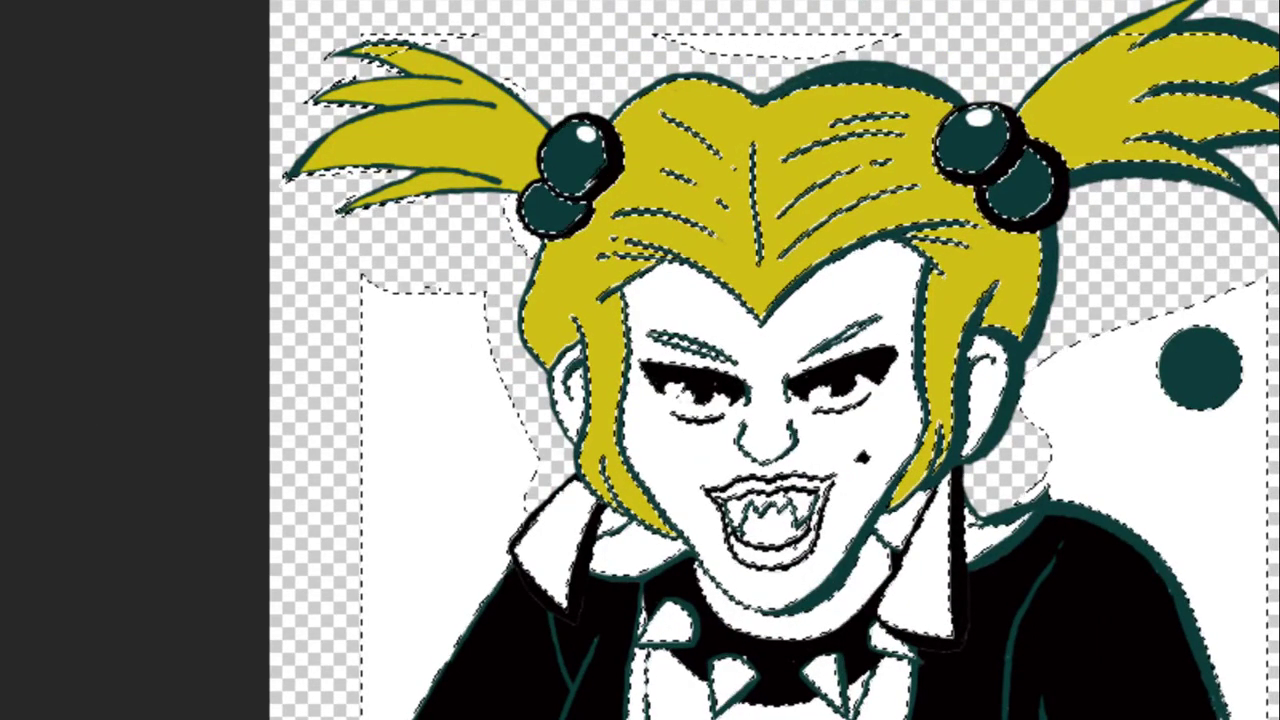
right_click(2, 305)
left_click(2, 335)
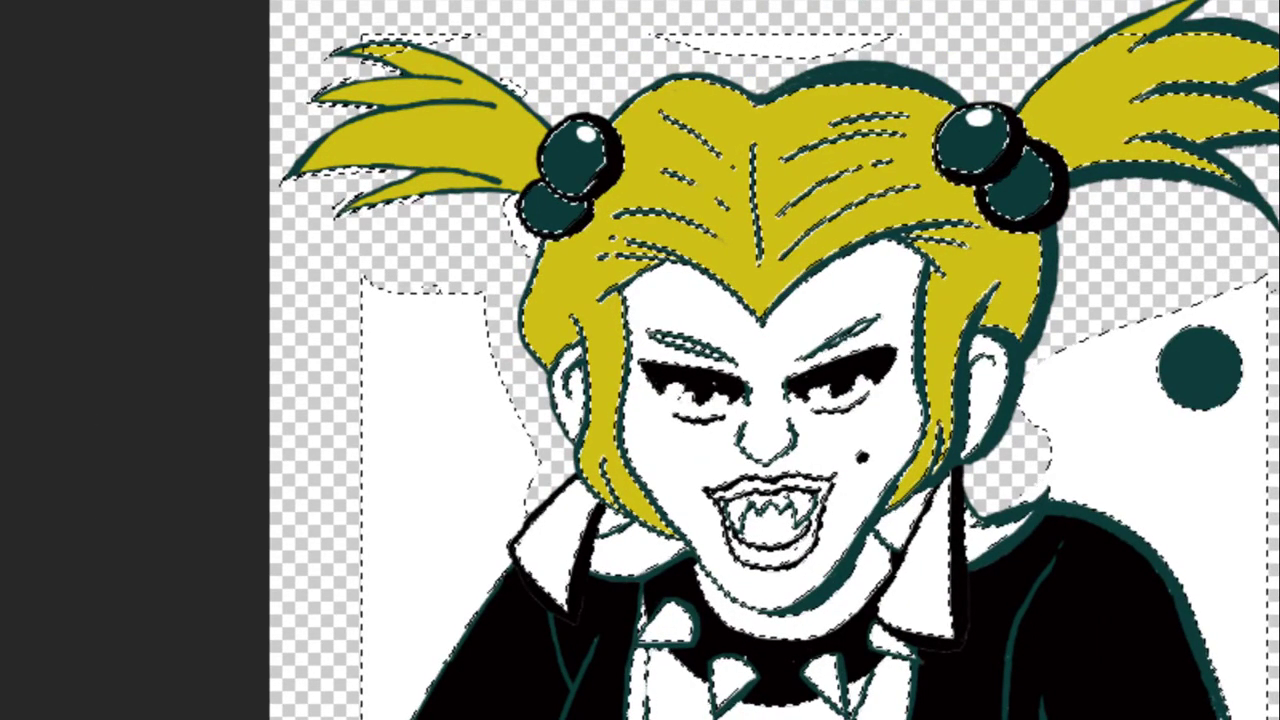
right_click(2, 428)
left_click(2, 458)
left_click_drag(600, 405, 560, 560)
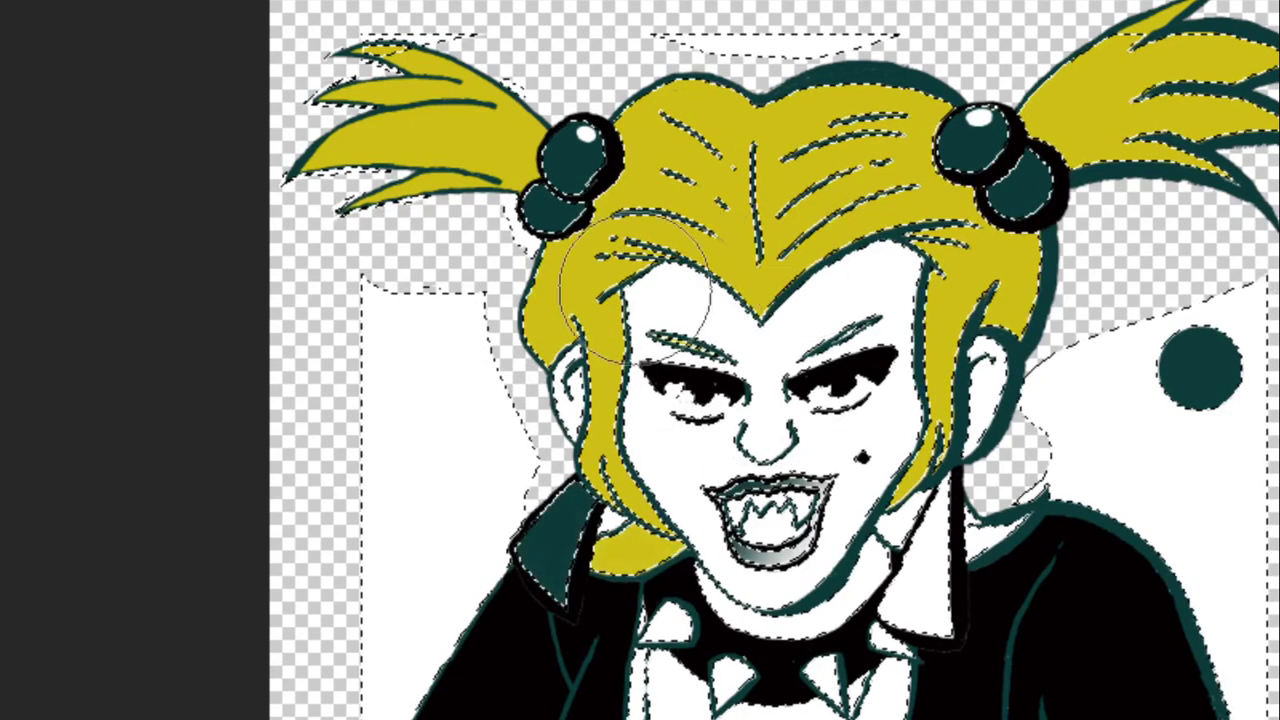
mouse_move(760, 420)
left_mouse_down()
mouse_move(1020, 430)
mouse_move(850, 220)
left_mouse_up()
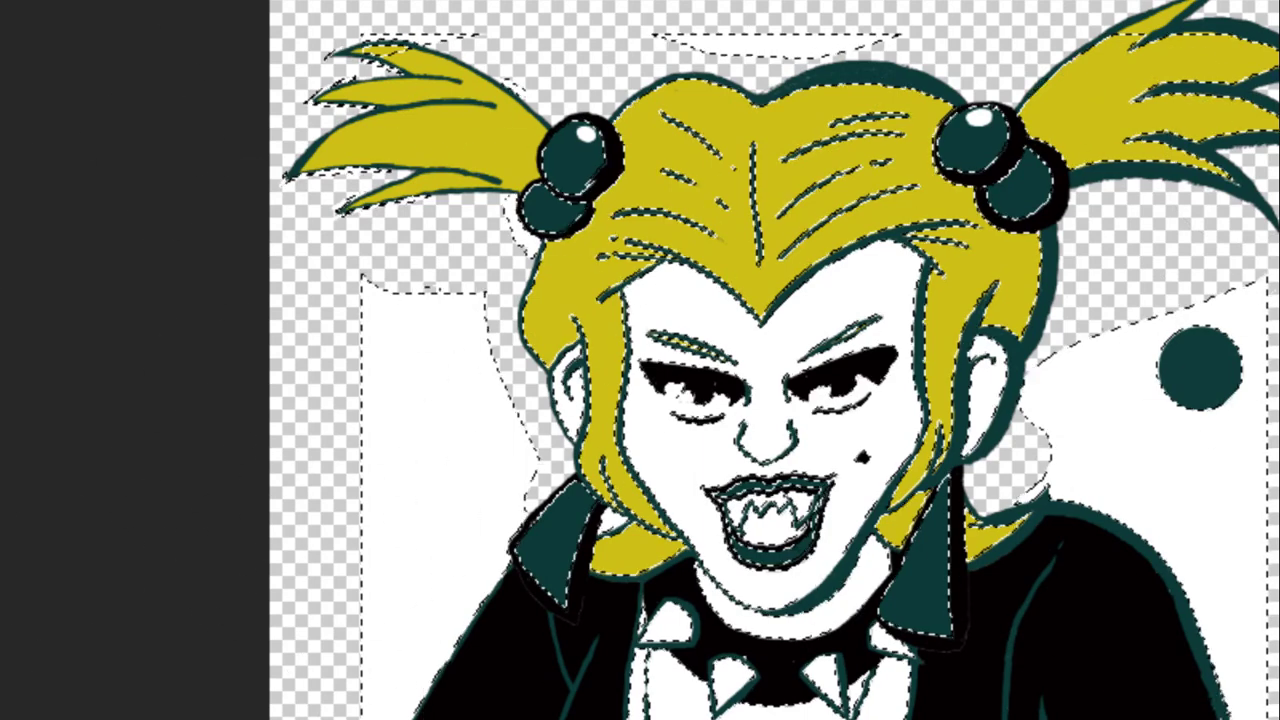
key("ctrl+d")
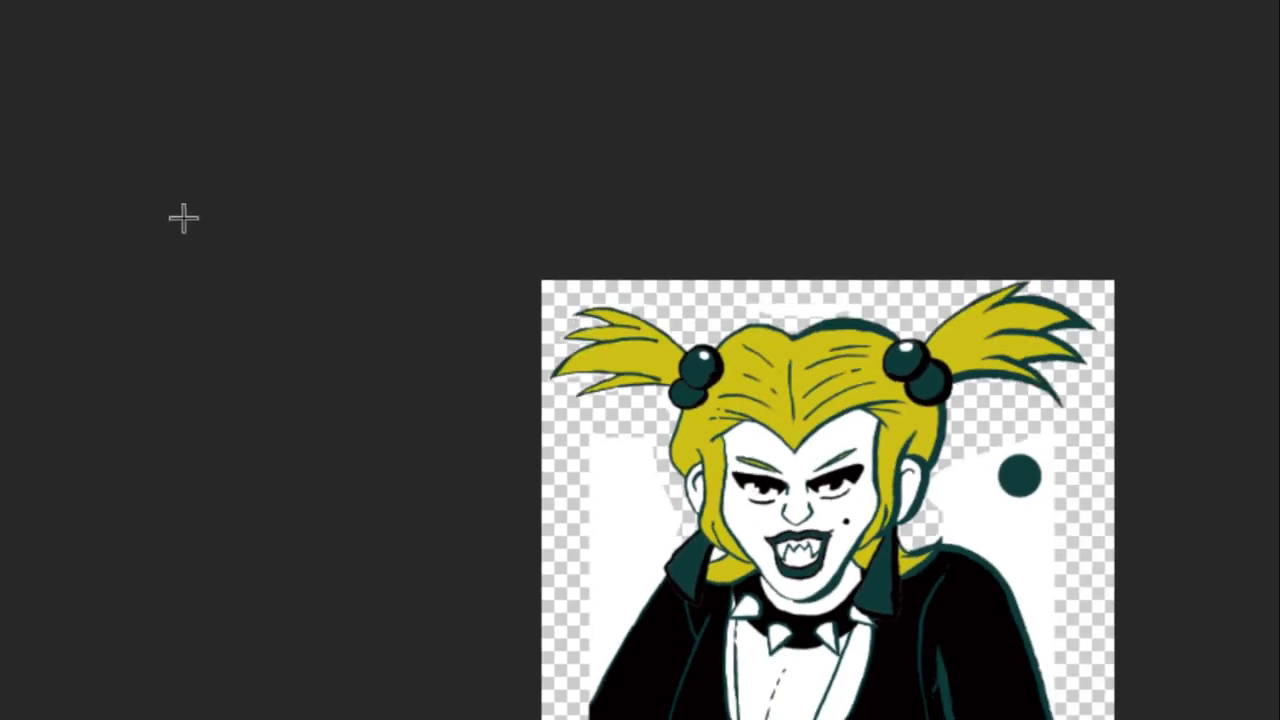
Save the document under a new name with Save As.
scroll(557, 596, "down", 5)
scroll(563, 594, "up", 4)
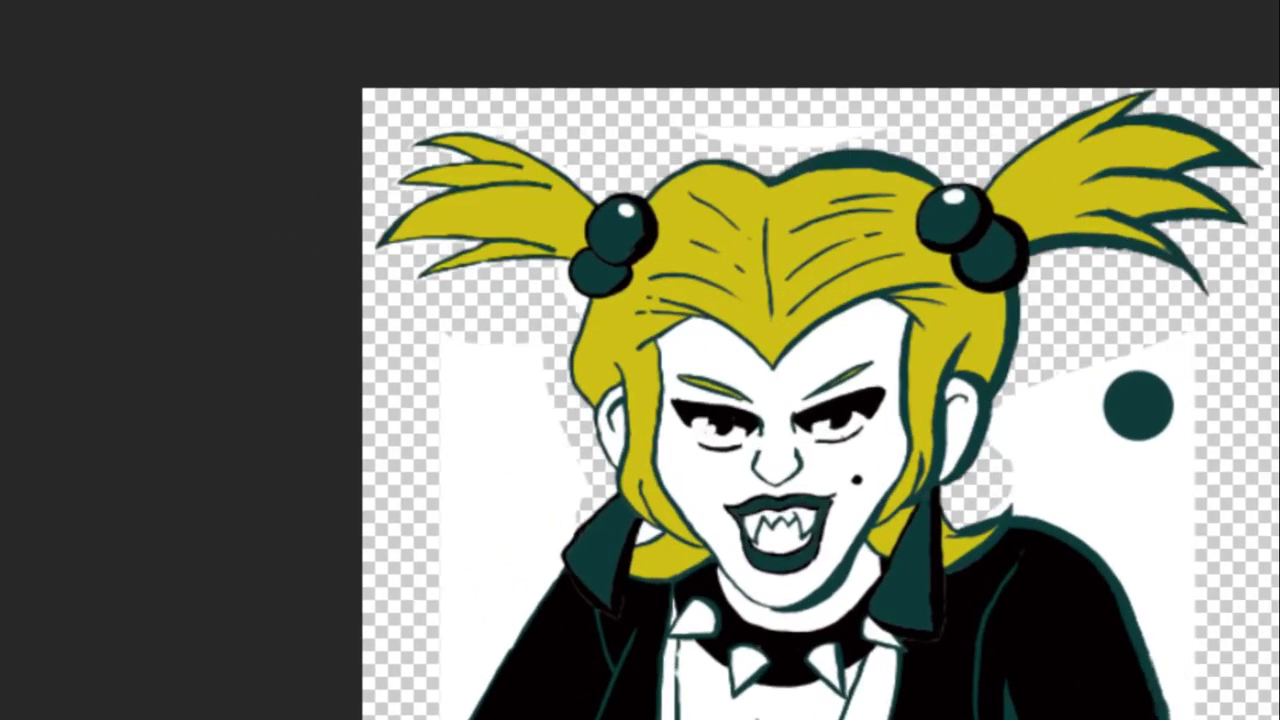
key("alt+f")
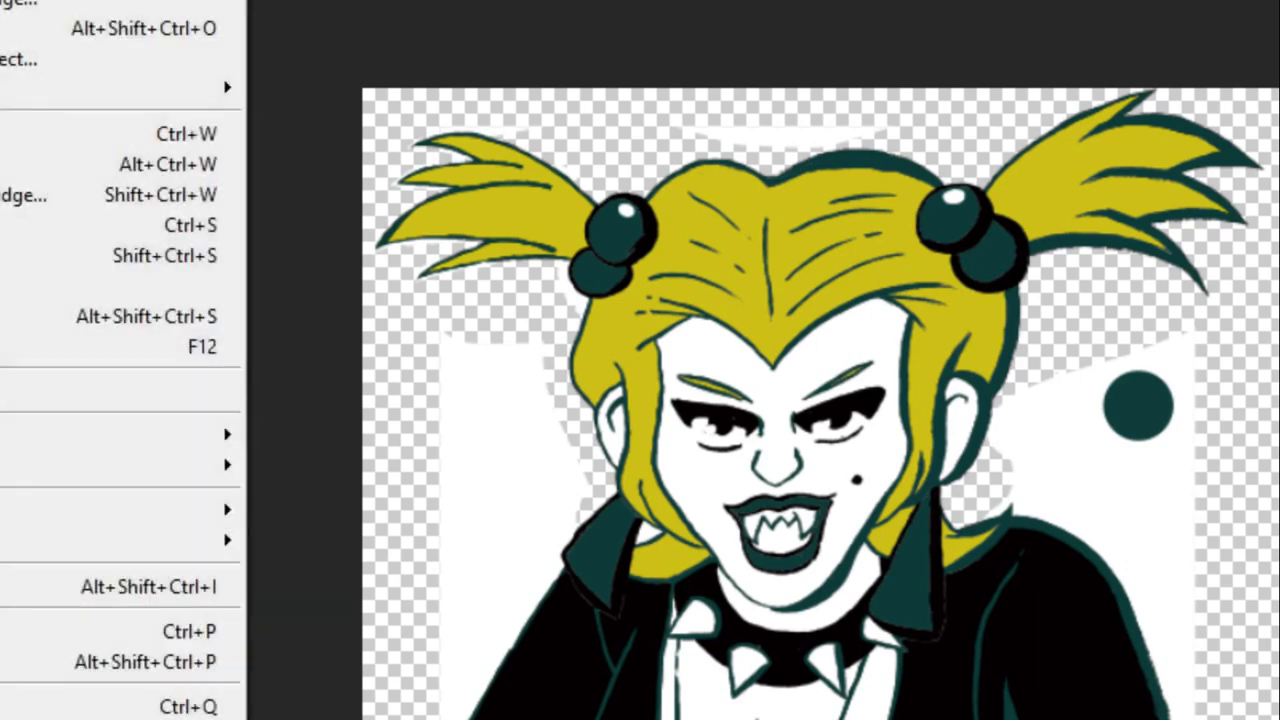
key("Return")
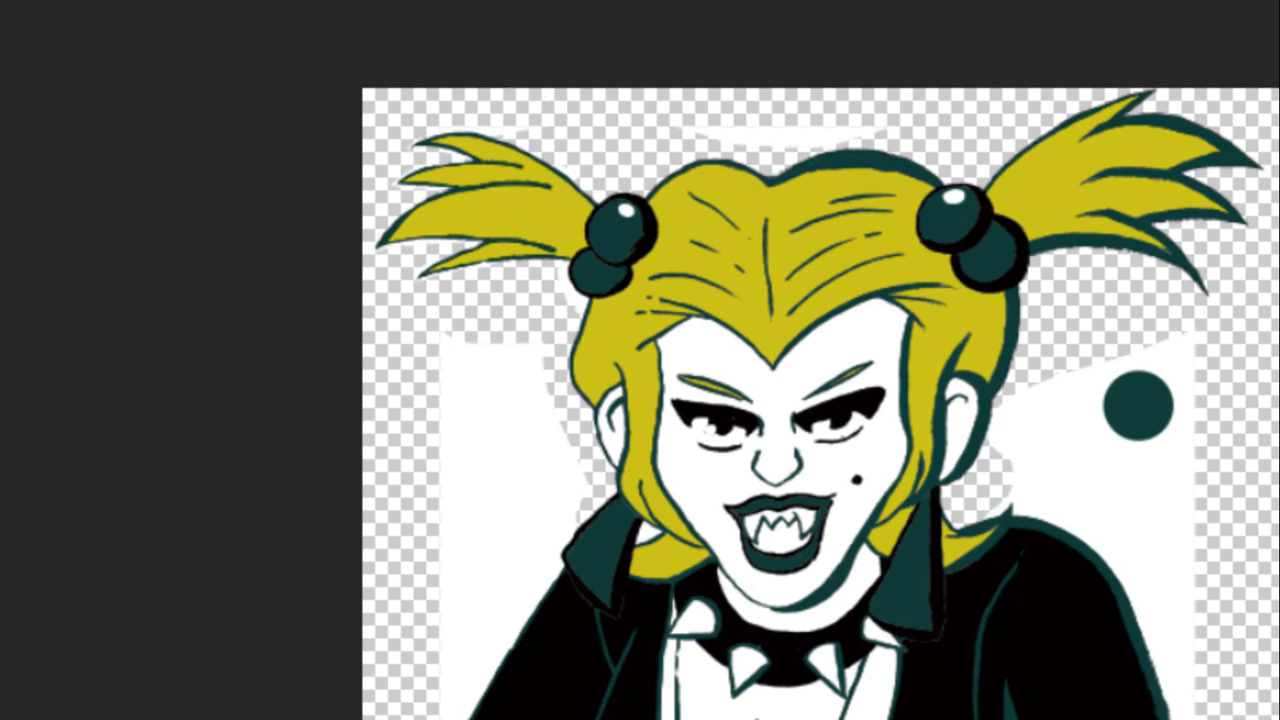
Magic-erase the teal dot, the right white patch and the left white block.
right_click(0, 429)
left_click(20, 490)
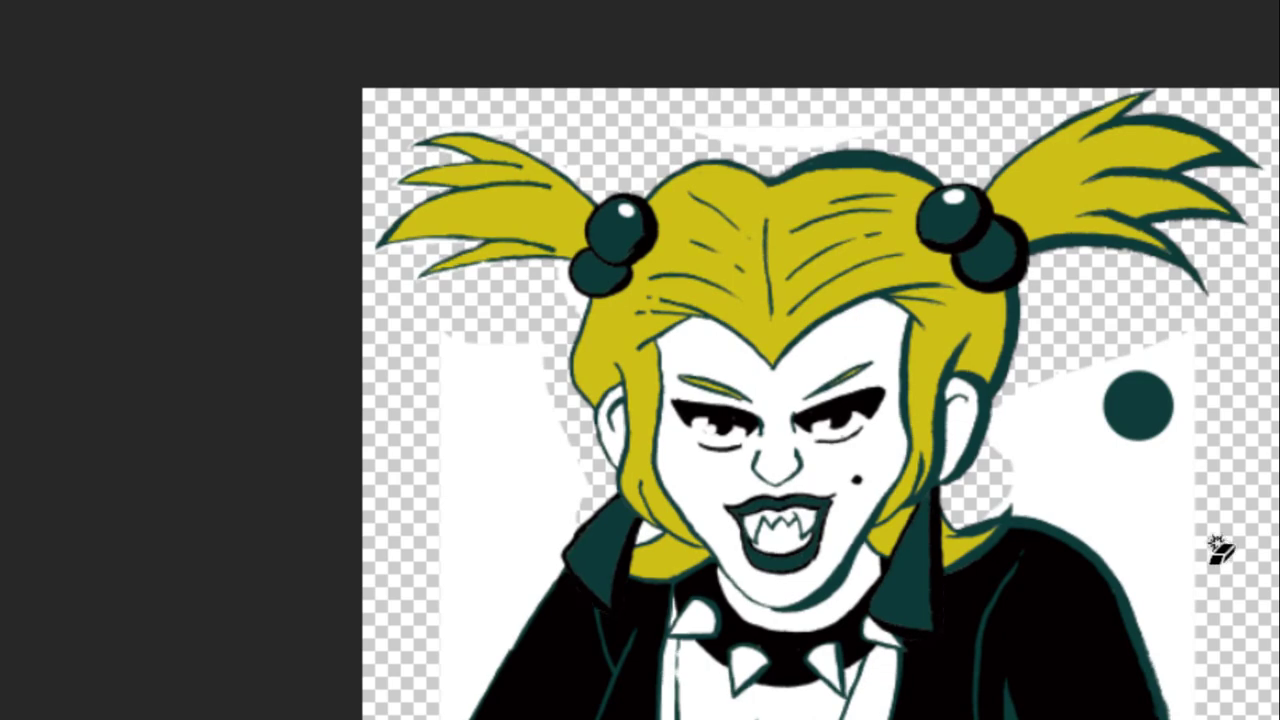
left_click(1142, 412)
left_click(1141, 443)
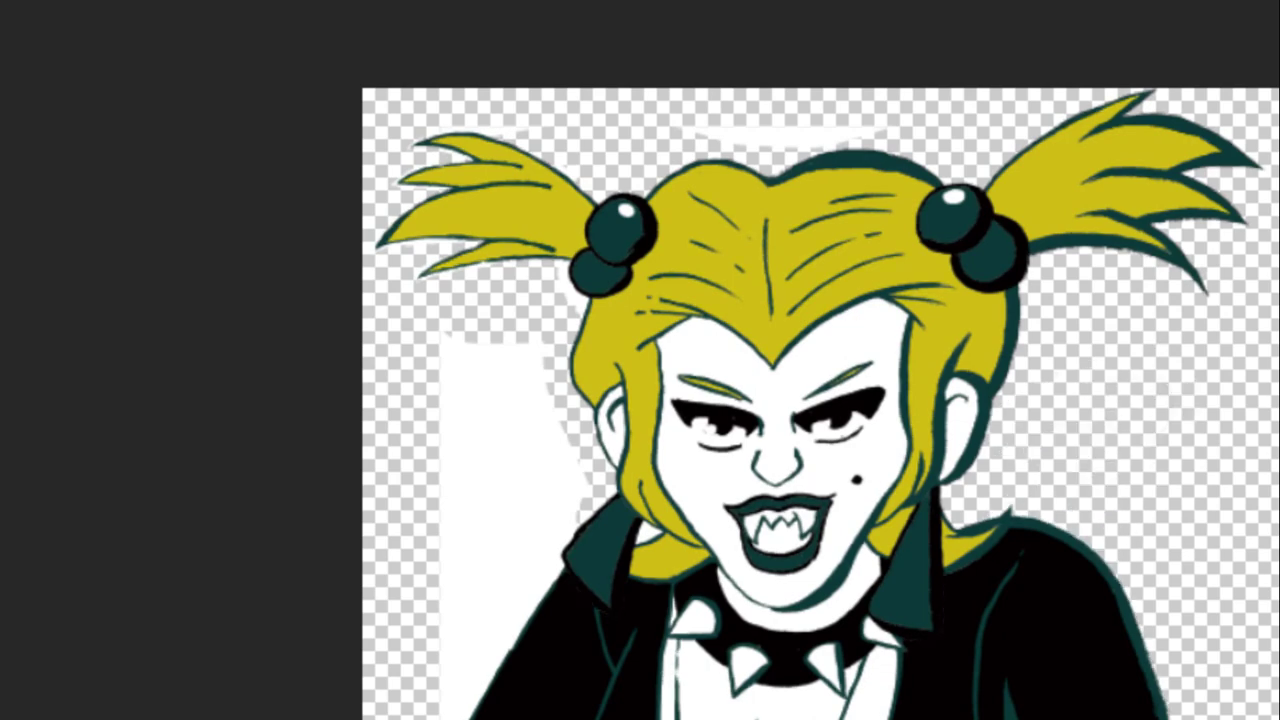
left_click(457, 551)
Zoom in on the hair and magic-erase the white bands under the left hair outlines.
scroll(765, 140, "up", 2)
scroll(740, 122, "up", 3)
mouse_move(808, 30)
left_mouse_down()
mouse_move(708, 600)
mouse_move(843, 700)
mouse_move(903, 625)
mouse_move(1258, 366)
left_mouse_up()
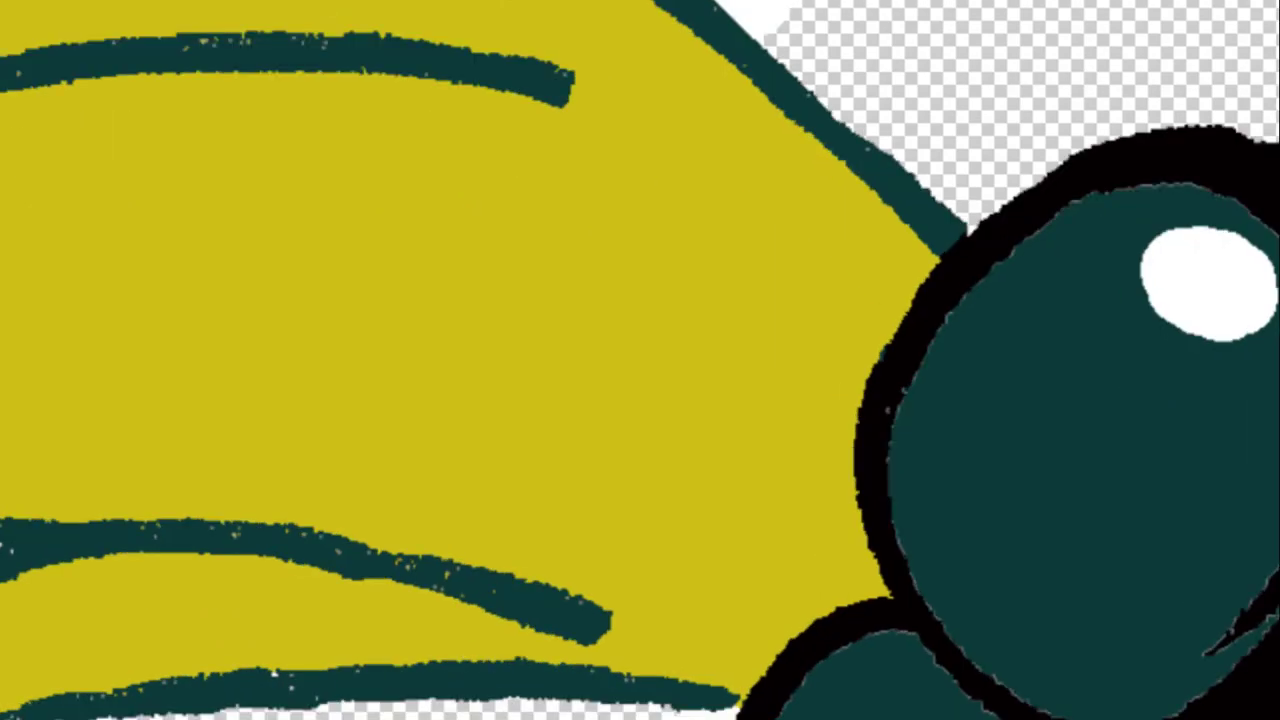
left_click_drag(300, 400, 846, 646)
left_click(757, 535)
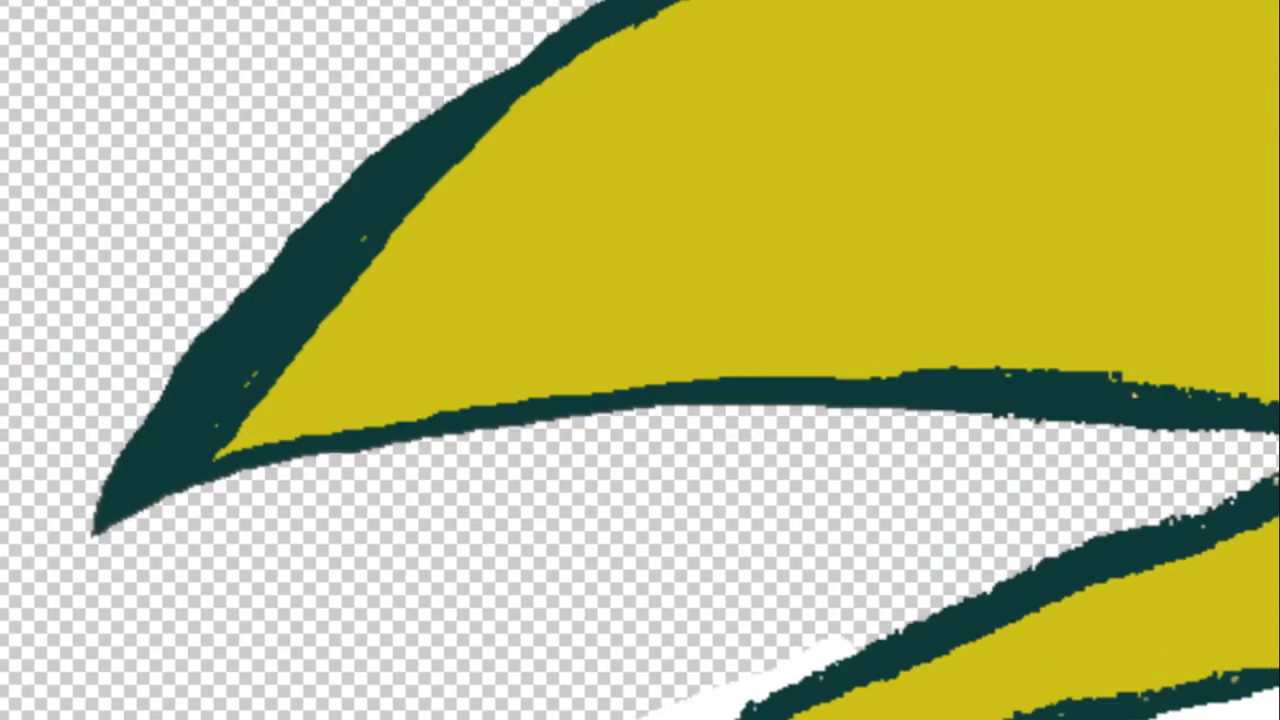
scroll(757, 535, "up", 3)
scroll(533, 670, "down", 3)
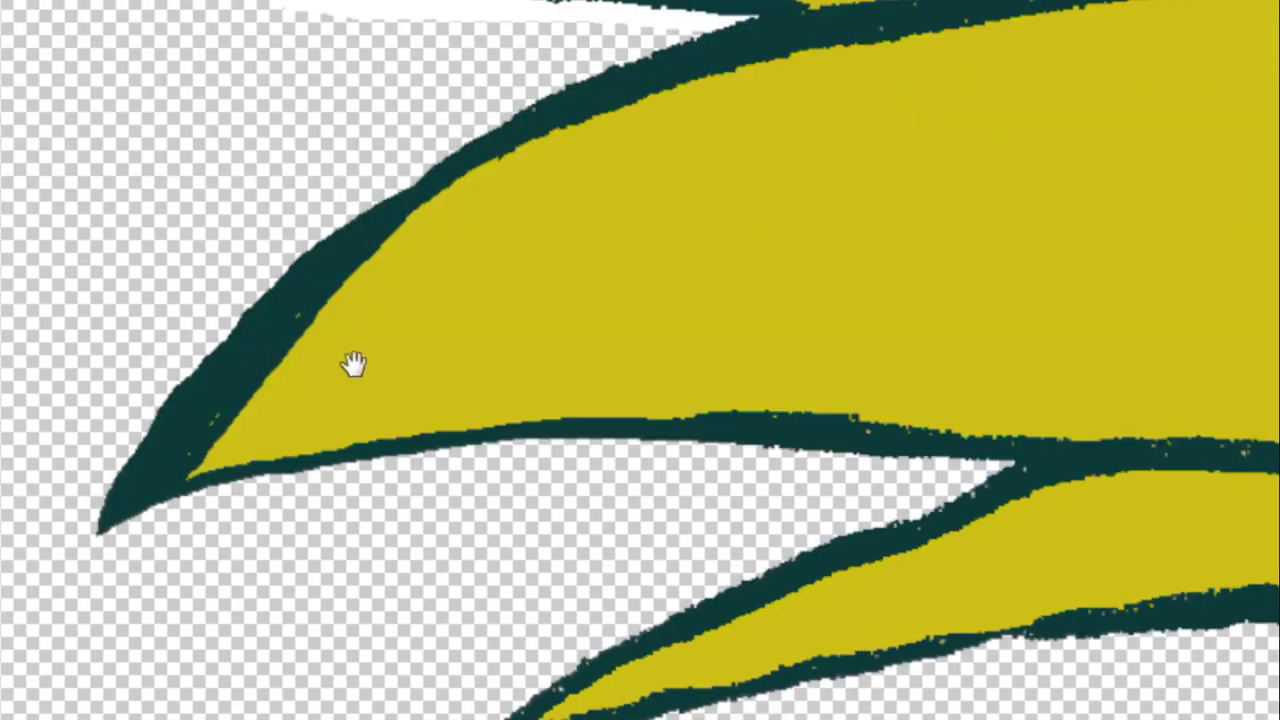
left_click_drag(354, 366, 600, 450)
scroll(690, 240, "up", 3)
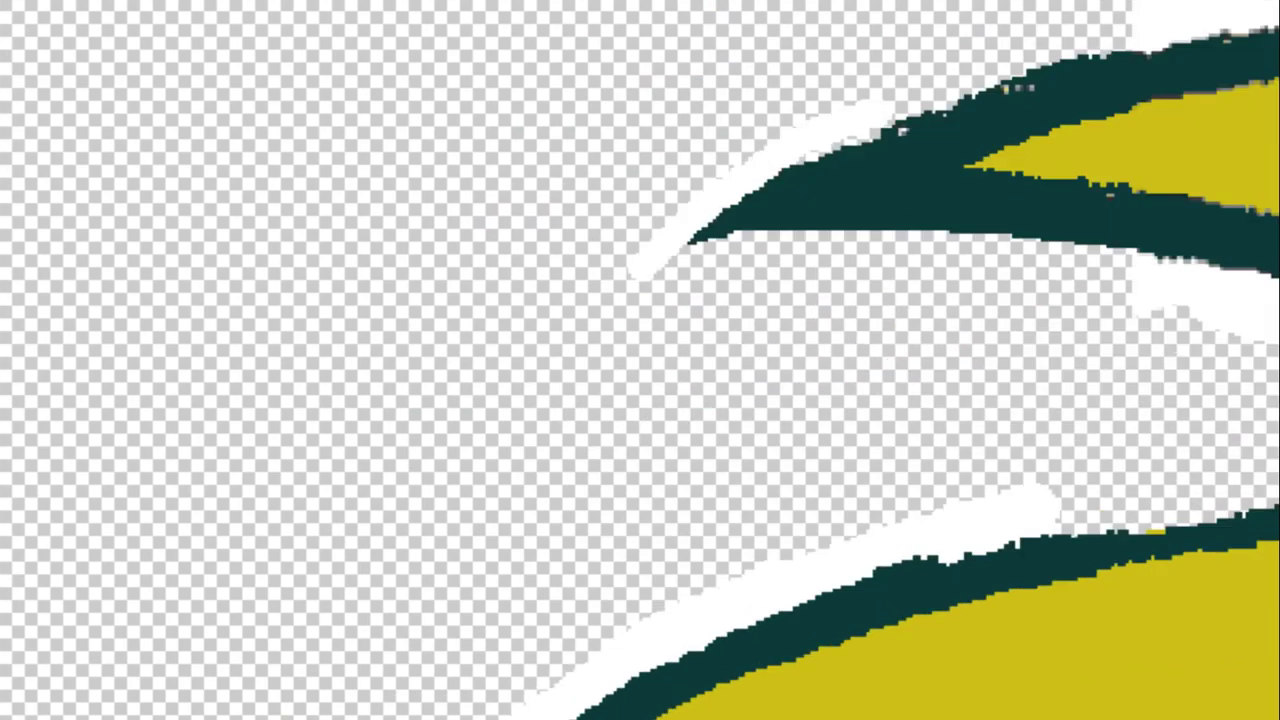
left_click(800, 575)
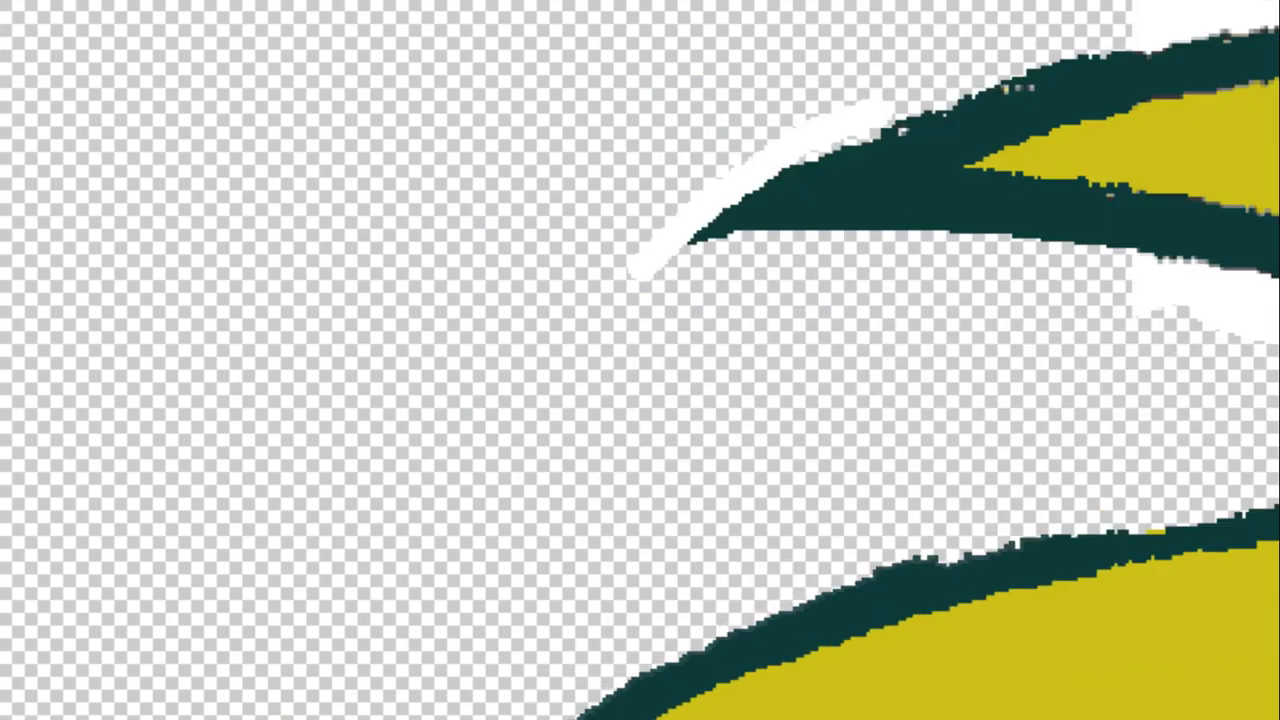
Erase the remaining white bands, the bottom-left white blob and faint stray dots.
left_click(680, 210)
mouse_move(869, 194)
left_mouse_down()
mouse_move(563, 494)
mouse_move(181, 457)
left_mouse_up()
left_click(575, 505)
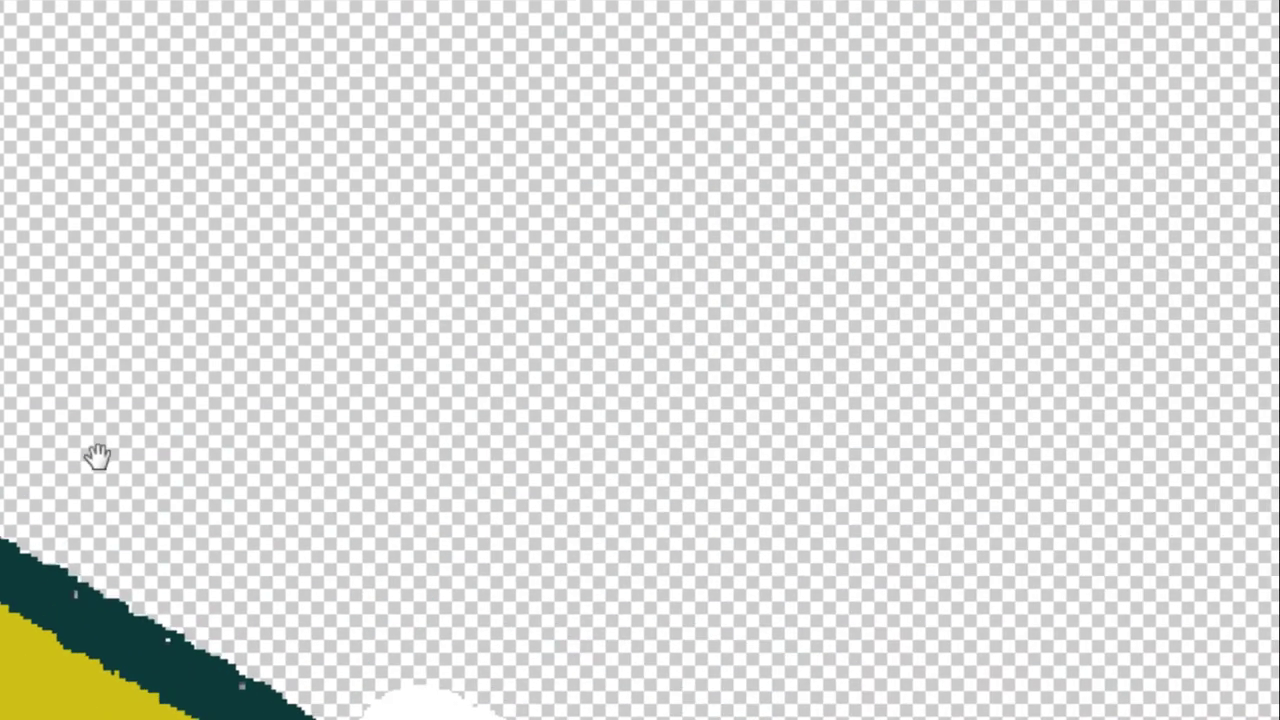
left_click(420, 705)
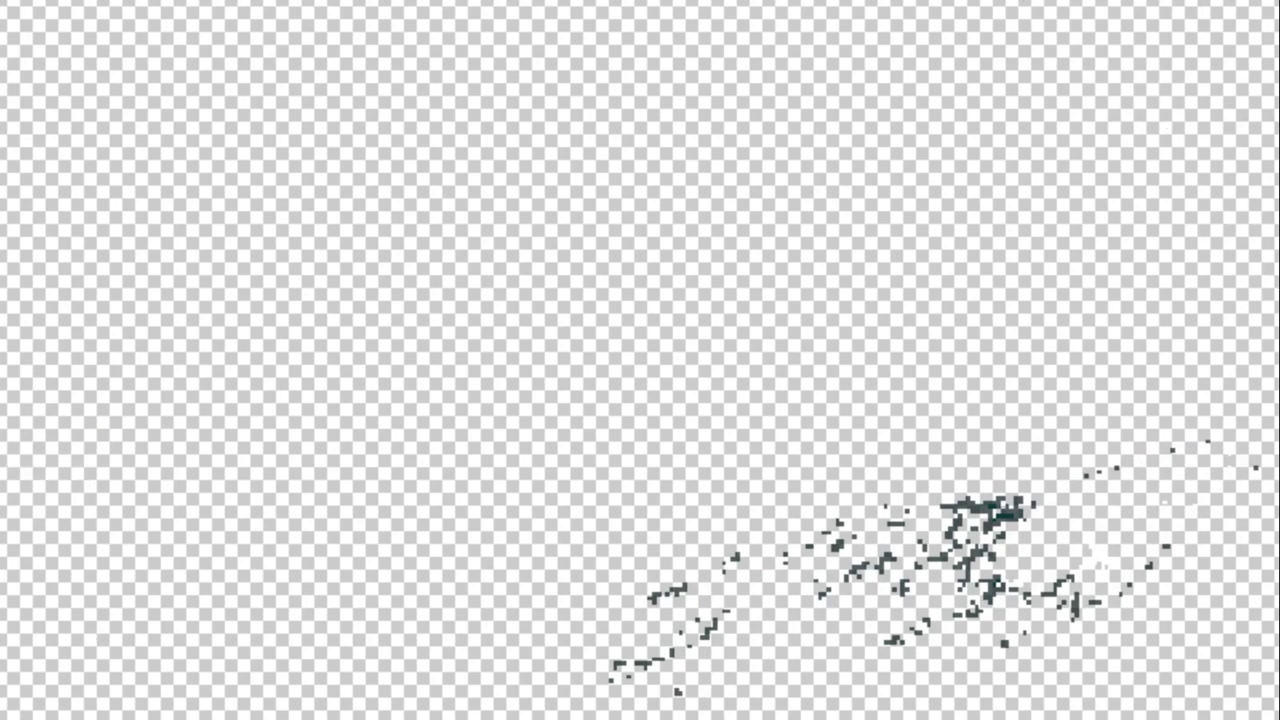
mouse_move(660, 640)
left_mouse_down()
mouse_move(633, 530)
mouse_move(1234, 366)
left_mouse_up()
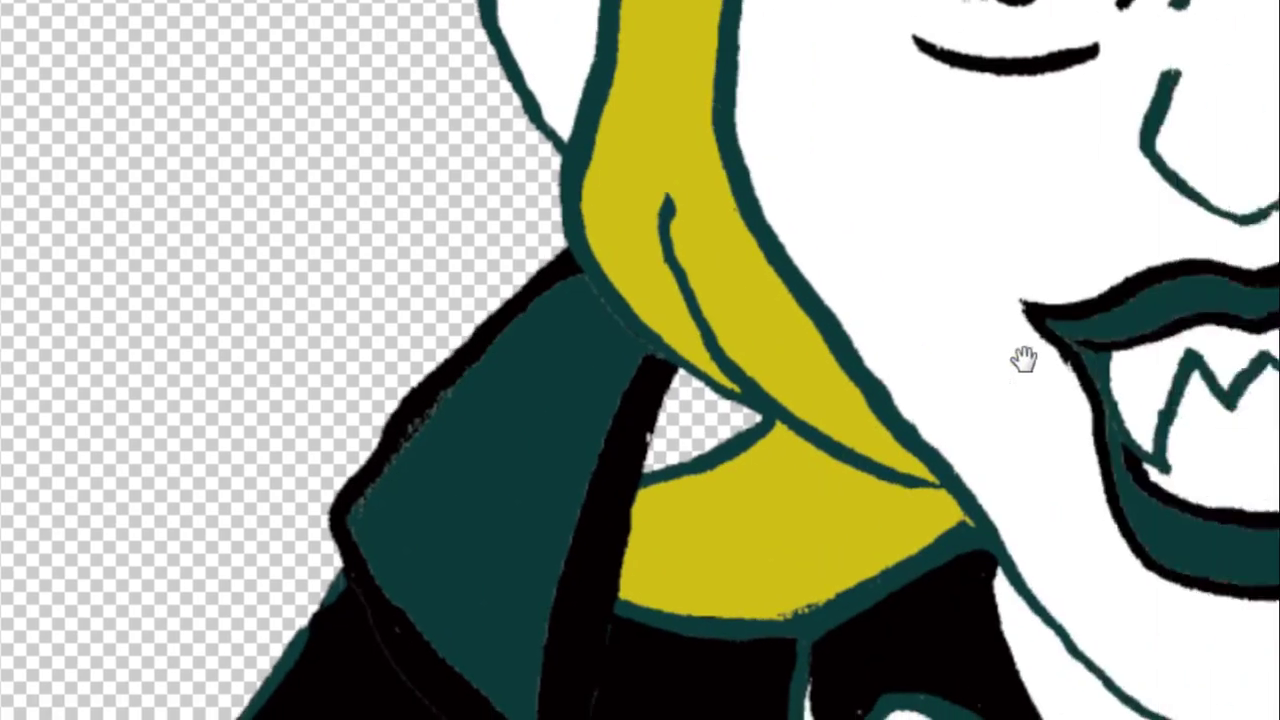
left_click_drag(1023, 357, 943, 349)
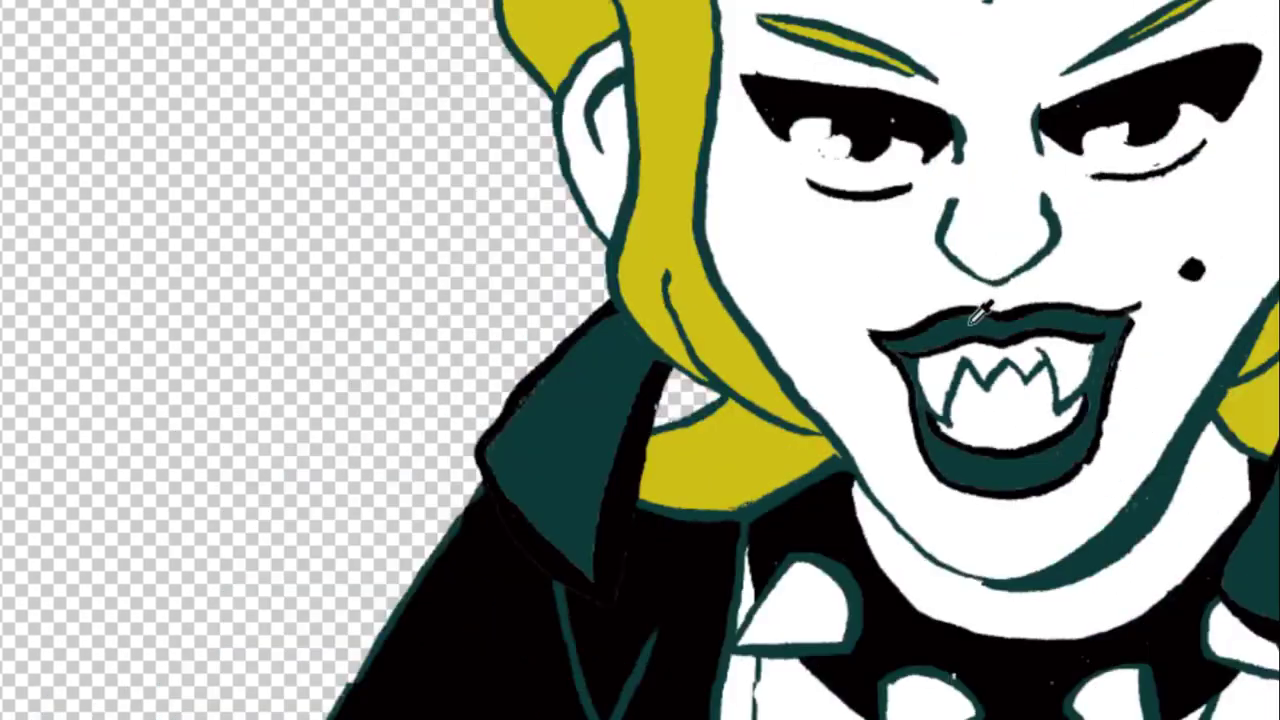
With a smaller brush, paint sampled teal over the black notches and white gap along the outline.
scroll(1157, 300, "down", 1)
scroll(1150, 300, "up", 2)
scroll(1094, 306, "up", 2)
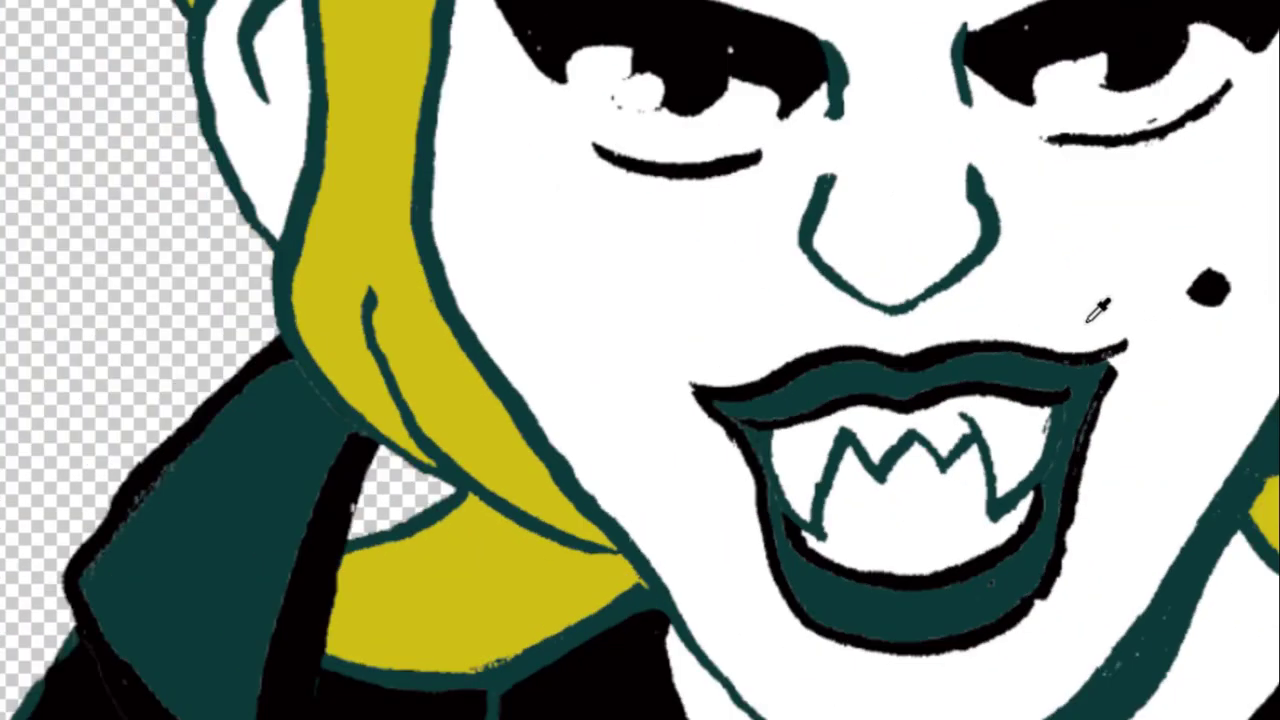
left_click_drag(875, 530, 1251, 251)
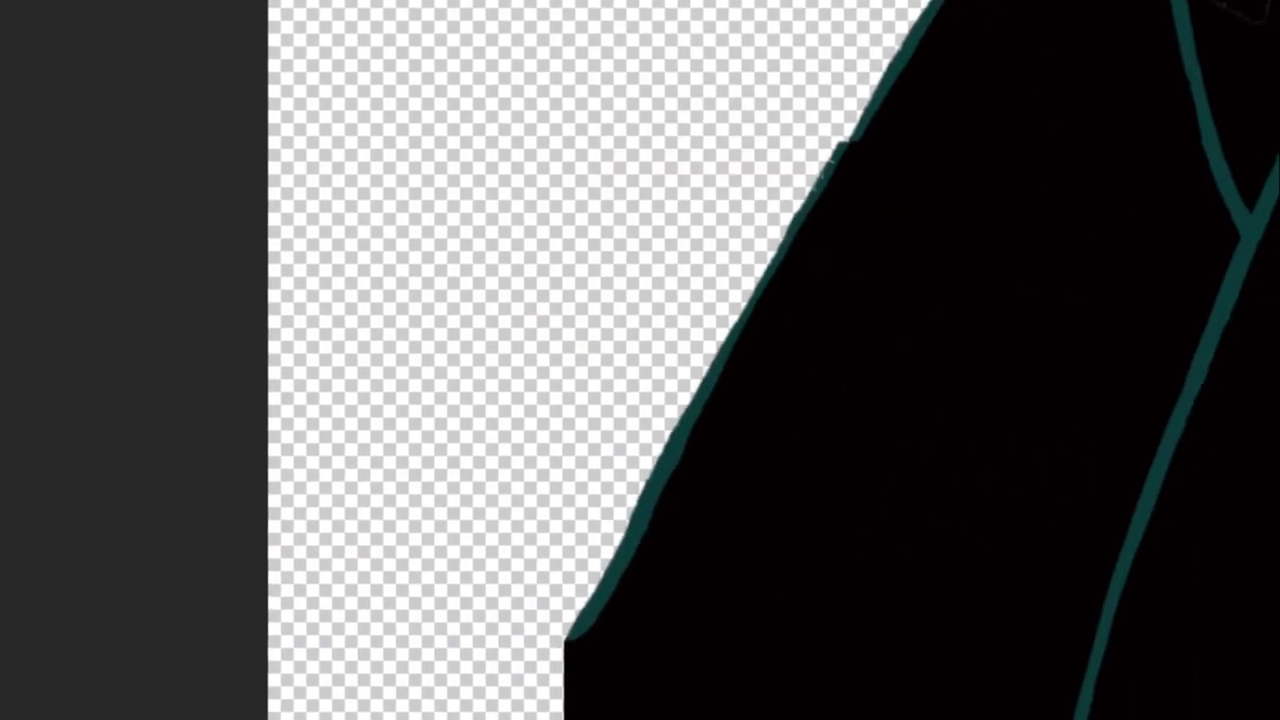
scroll(1194, 214, "up", 2)
scroll(734, 380, "up", 2)
scroll(594, 509, "up", 1)
left_click(594, 509, "alt")
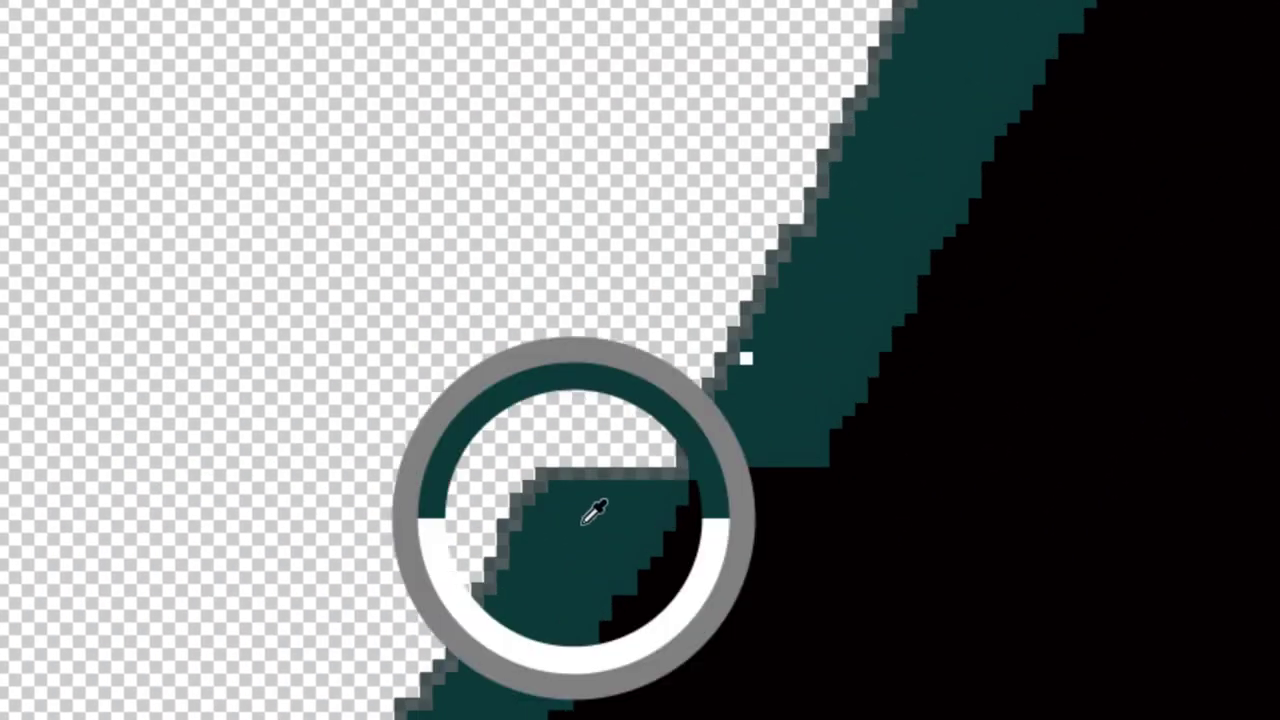
key("bracketleft")
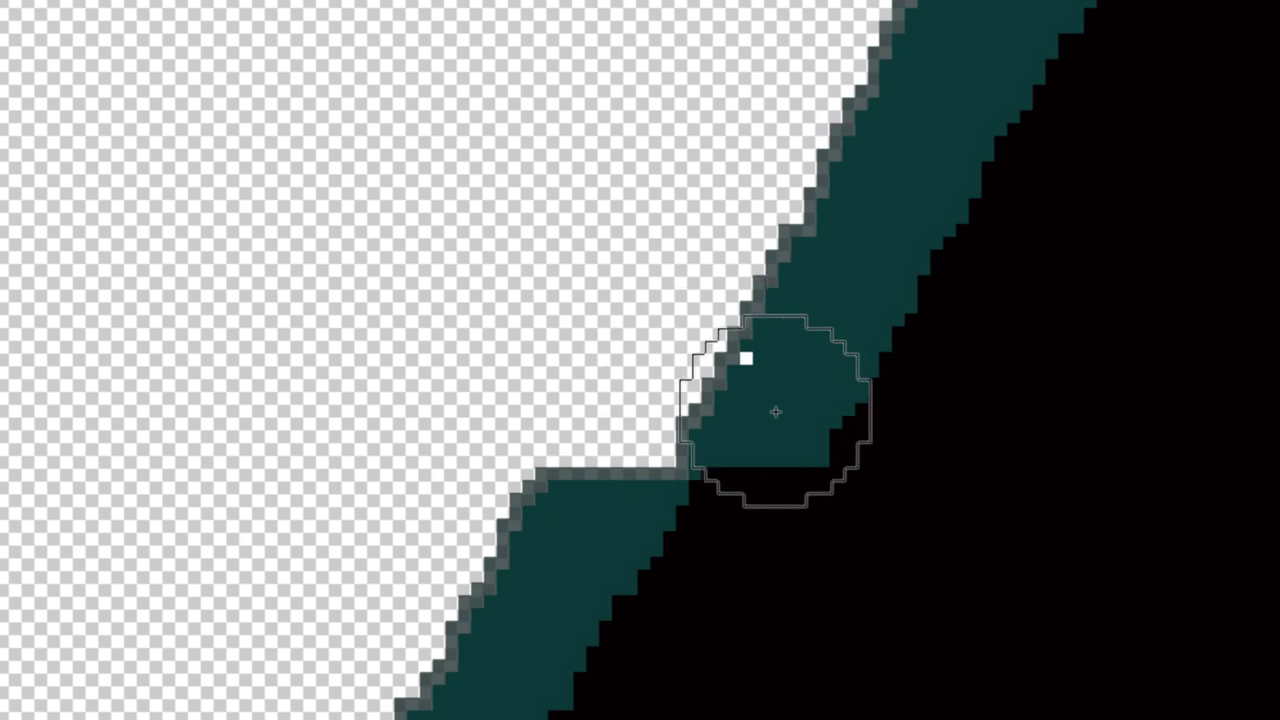
key("bracketleft")
left_click_drag(754, 483, 717, 509)
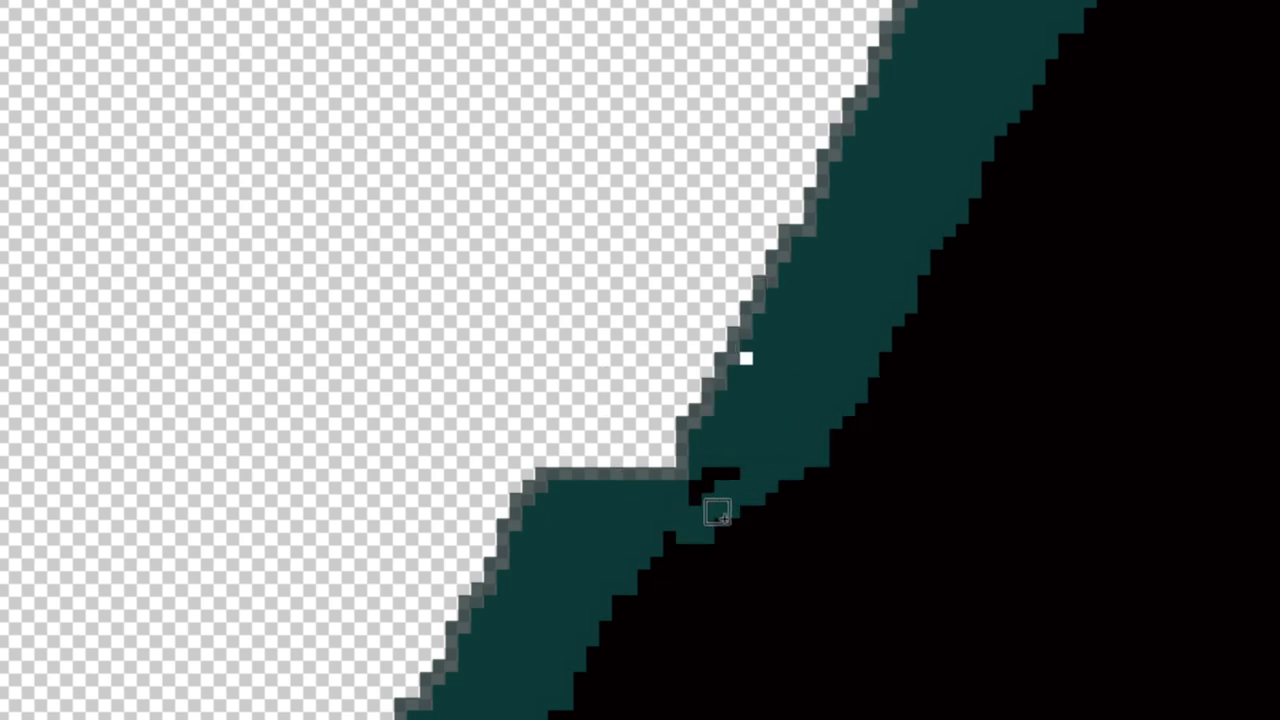
mouse_move(795, 456)
left_mouse_down()
mouse_move(720, 551)
mouse_move(554, 709)
mouse_move(694, 491)
mouse_move(703, 553)
left_mouse_up()
left_click(740, 504)
mouse_move(551, 494)
left_mouse_down()
mouse_move(666, 380)
mouse_move(885, 63)
mouse_move(599, 433)
left_mouse_up()
mouse_move(641, 373)
left_mouse_down()
mouse_move(693, 341)
mouse_move(843, 158)
left_mouse_up()
Close the jacket-edge gap with a black stroke and fill the leftover transparent gap black.
scroll(1009, 280, "down", 2)
scroll(1169, 197, "down", 2)
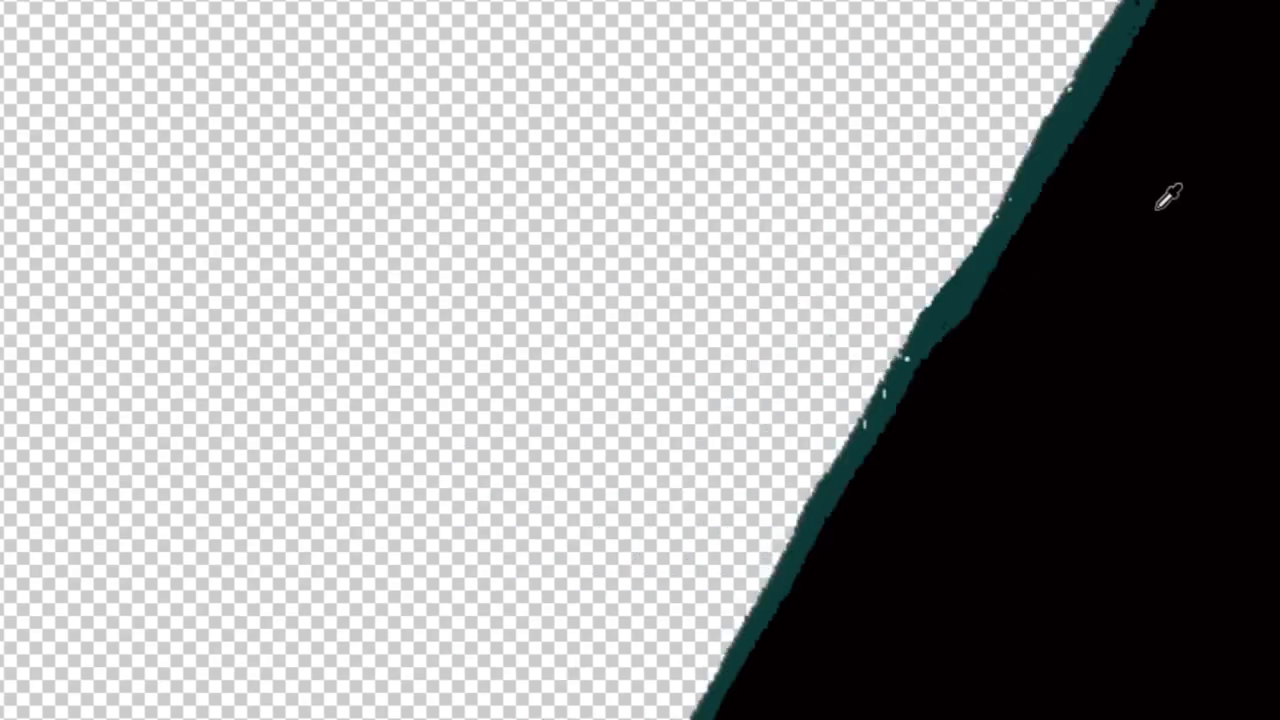
scroll(1200, 400, "down", 3)
left_click_drag(1232, 537, 884, 482)
scroll(700, 600, "up", 2)
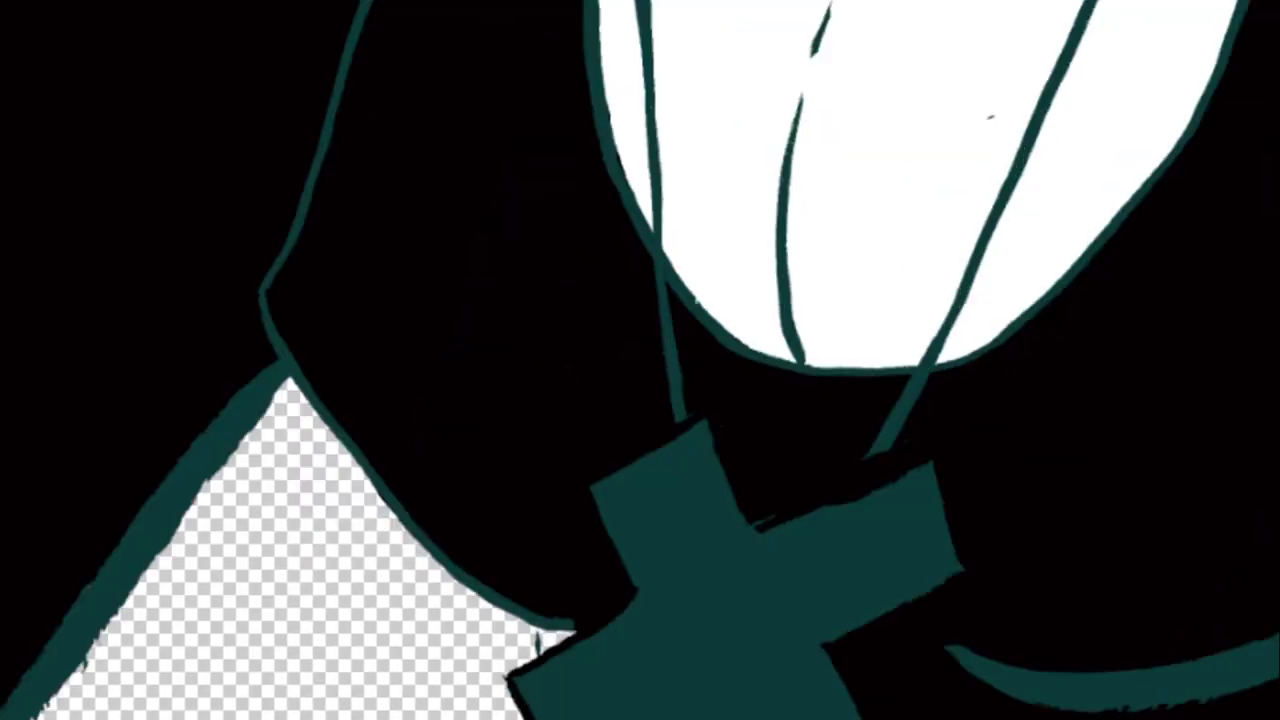
scroll(600, 520, "up", 2)
scroll(491, 451, "up", 2)
scroll(420, 445, "up", 2)
scroll(384, 444, "up", 2)
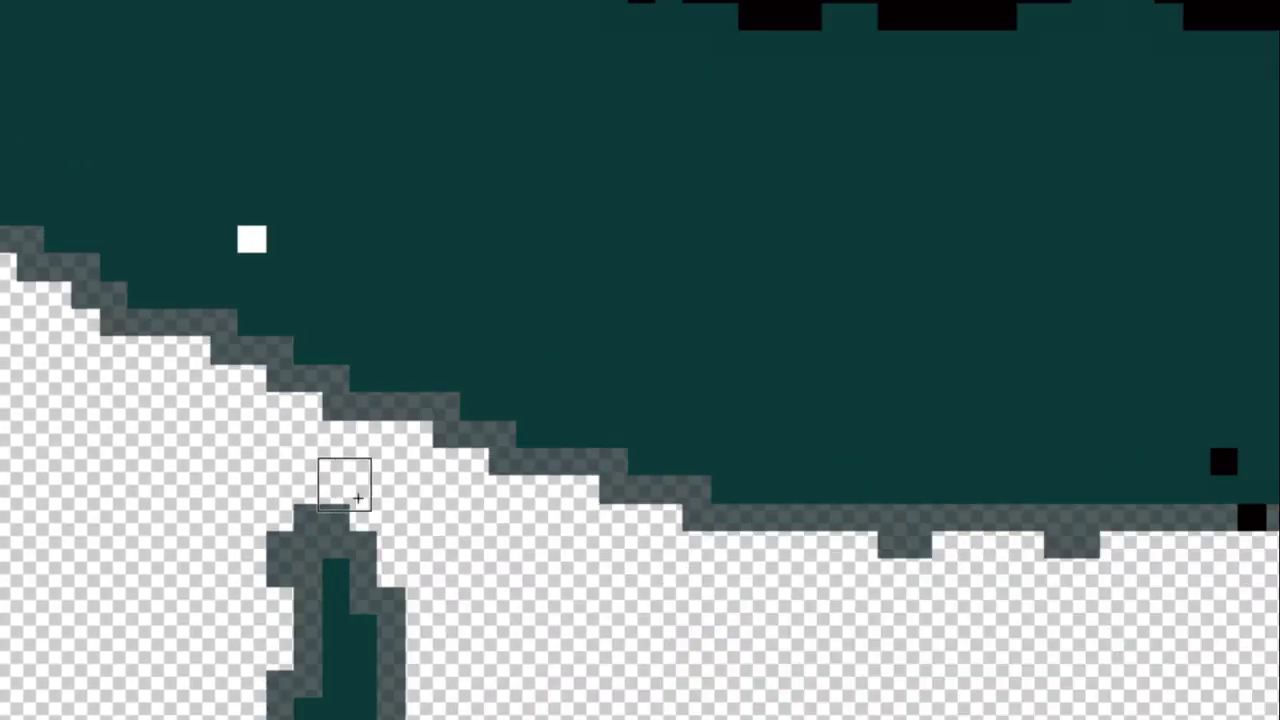
left_click_drag(372, 508, 385, 464)
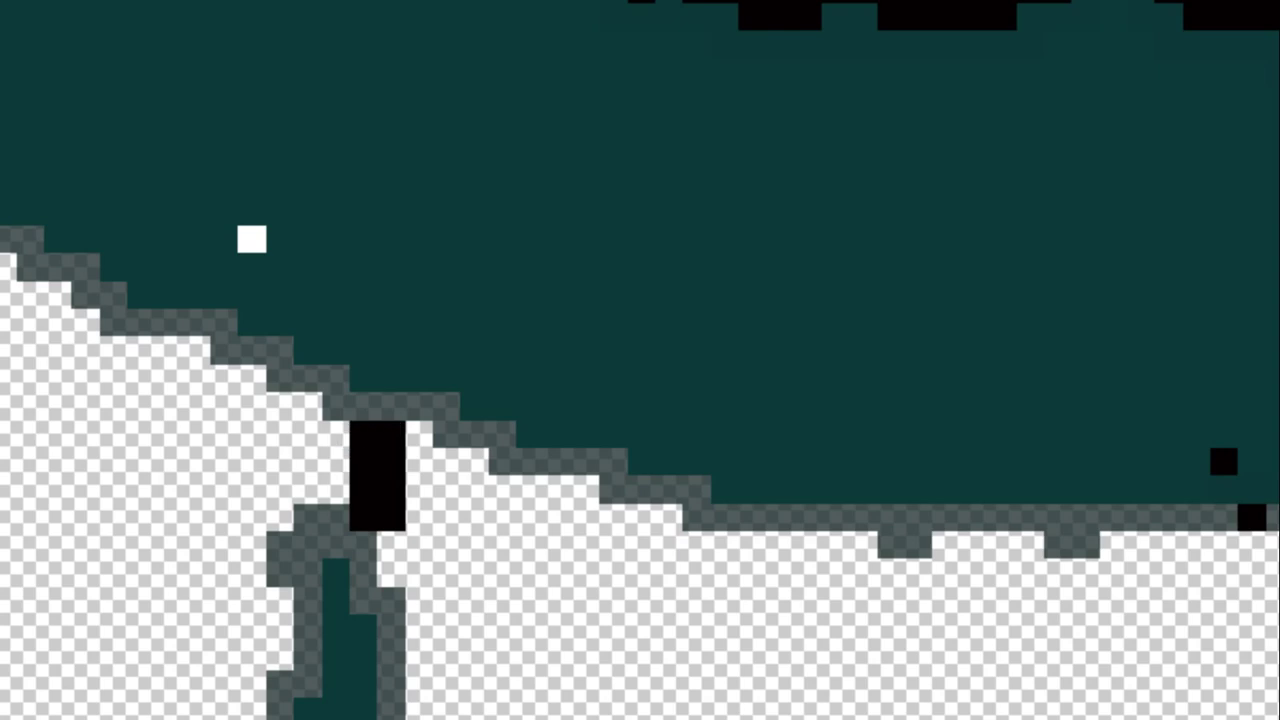
left_click(771, 647)
scroll(809, 551, "down", 2)
scroll(829, 494, "down", 2)
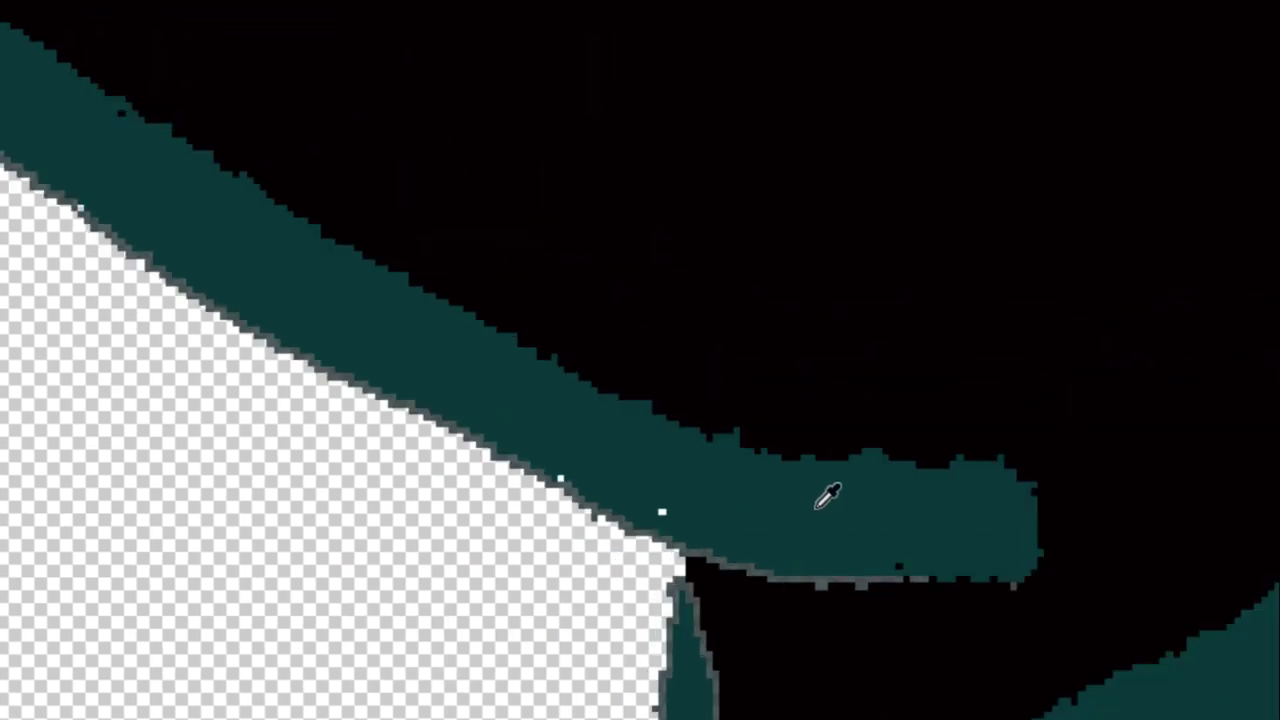
scroll(830, 432, "down", 3)
scroll(909, 314, "down", 2)
scroll(929, 291, "up", 1)
scroll(1014, 286, "up", 1)
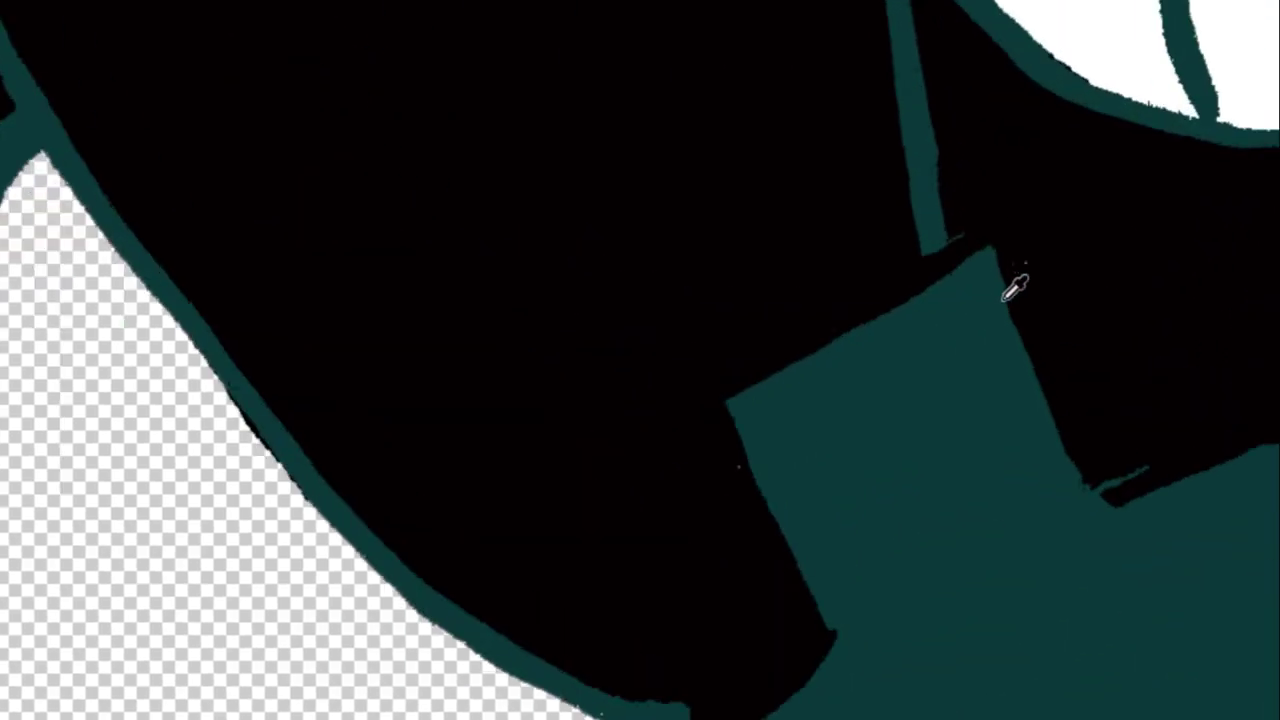
scroll(1014, 288, "down", 2)
mouse_move(1040, 286)
left_mouse_down()
mouse_move(851, 451)
mouse_move(766, 651)
left_mouse_up()
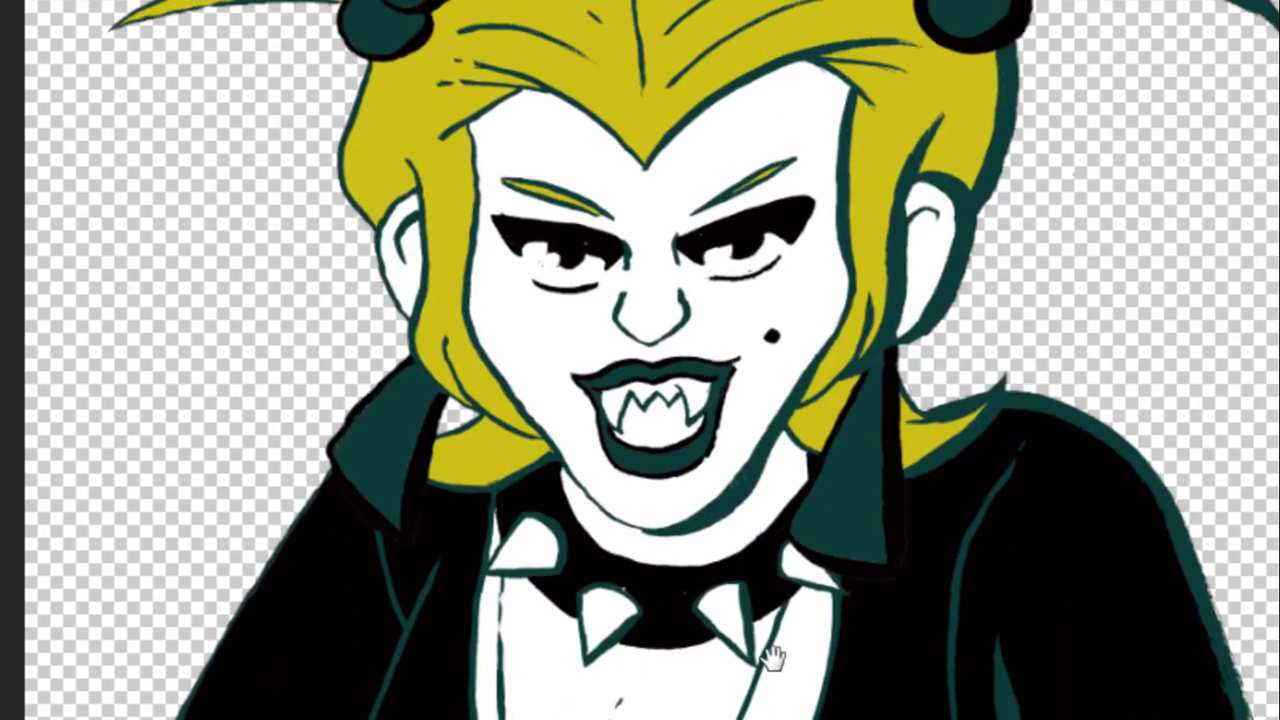
scroll(830, 540, "up", 2)
scroll(830, 537, "down", 1)
left_click_drag(830, 537, 514, 529)
scroll(623, 617, "up", 1)
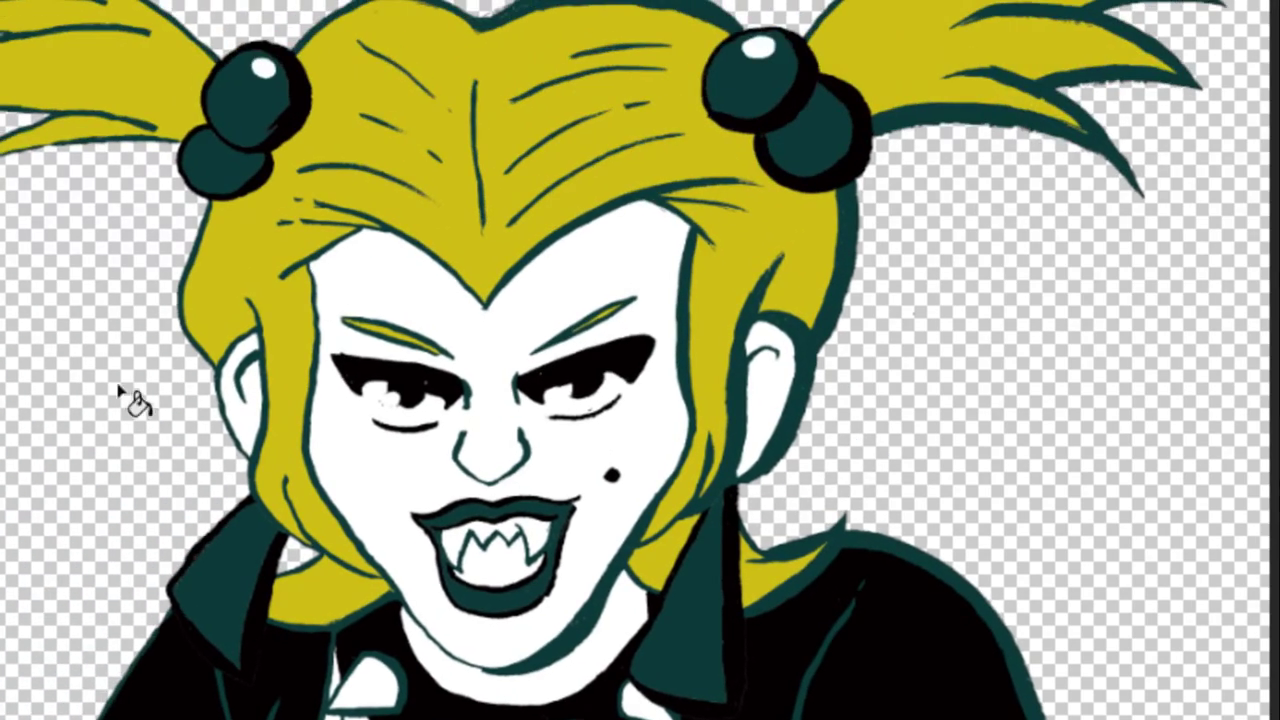
Pan to the face and collar and zoom in on the whole portrait.
left_click_drag(135, 400, 865, 298)
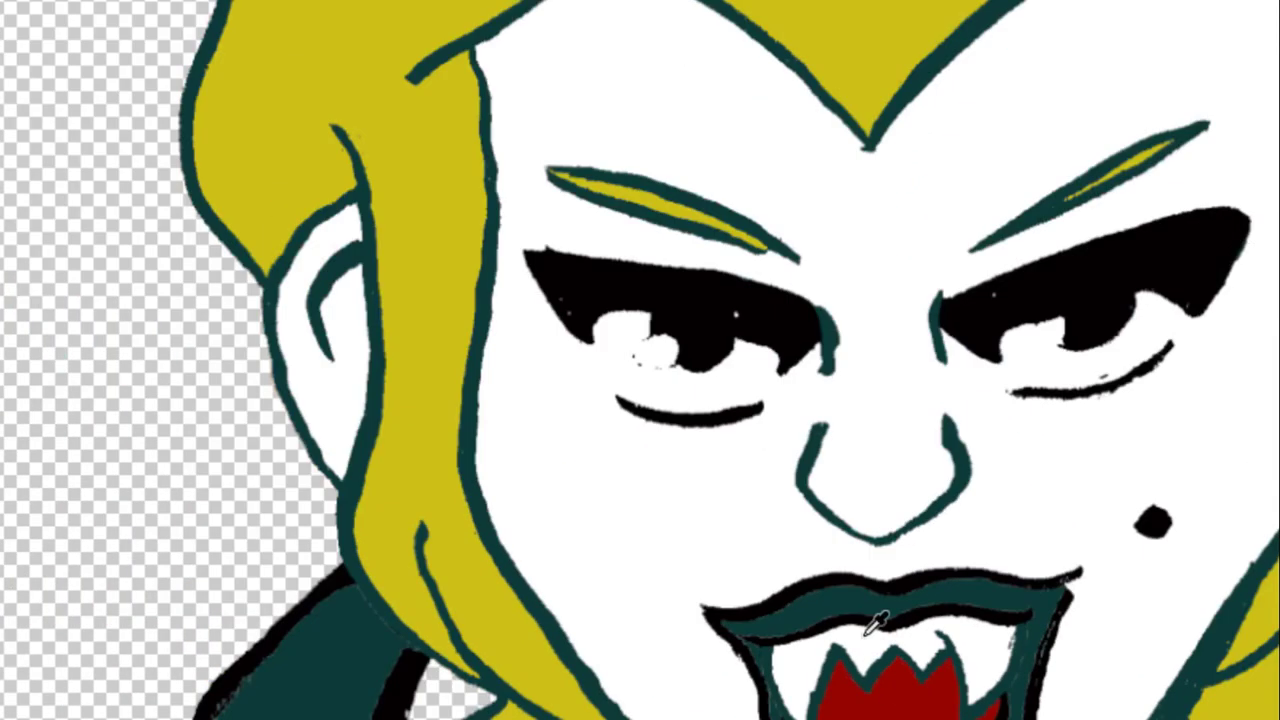
key("ctrl+plus")
key("ctrl+plus")
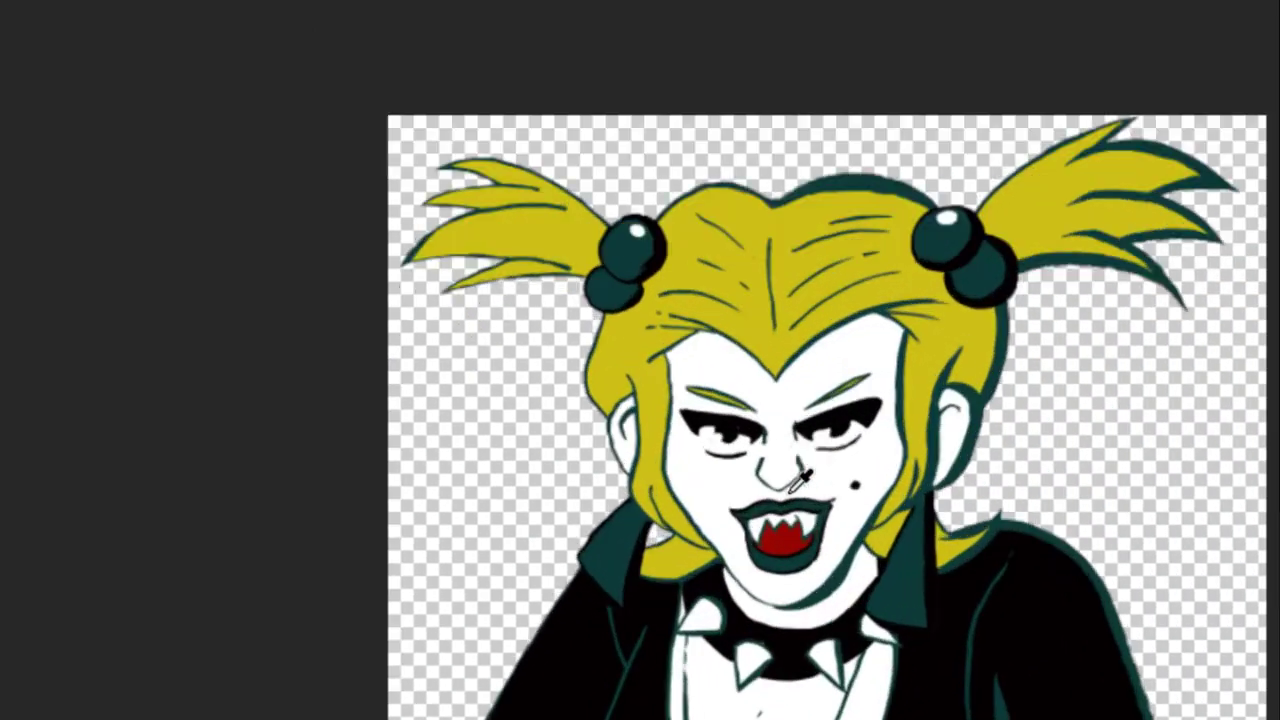
key("c")
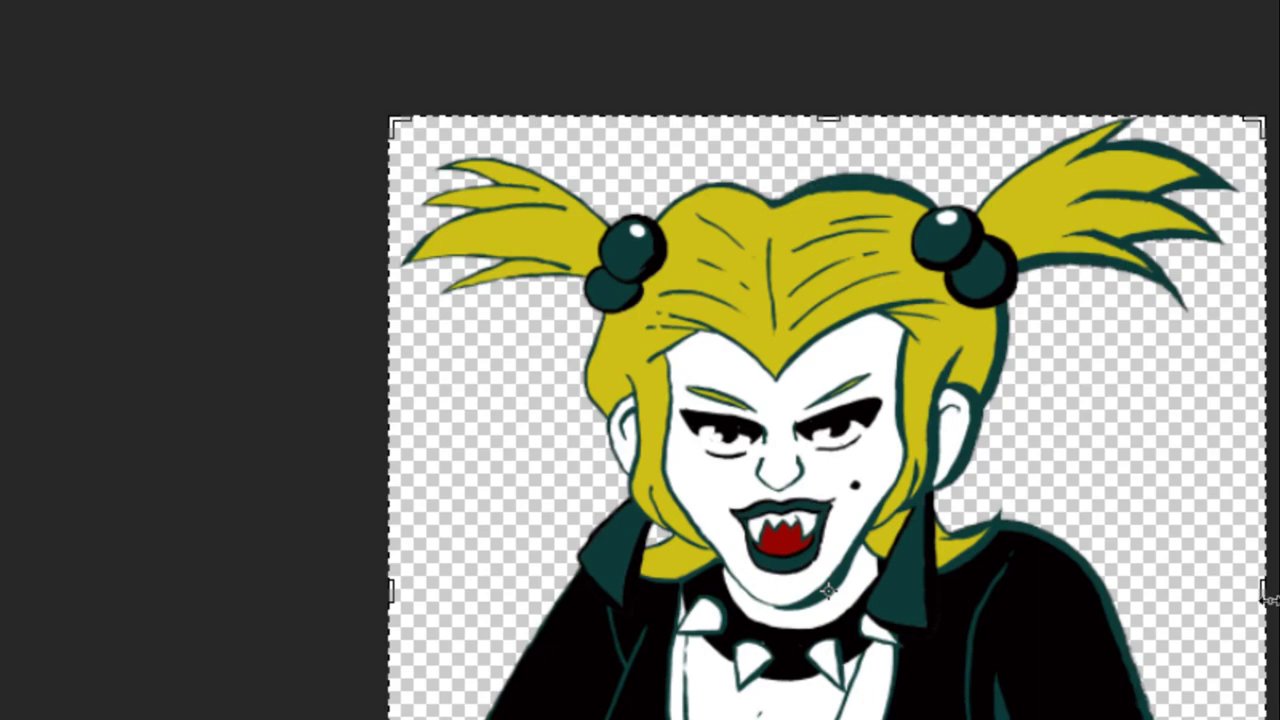
Crop the canvas in from the right, trimming the empty margin beside the hair.
left_click_drag(1268, 598, 1264, 598)
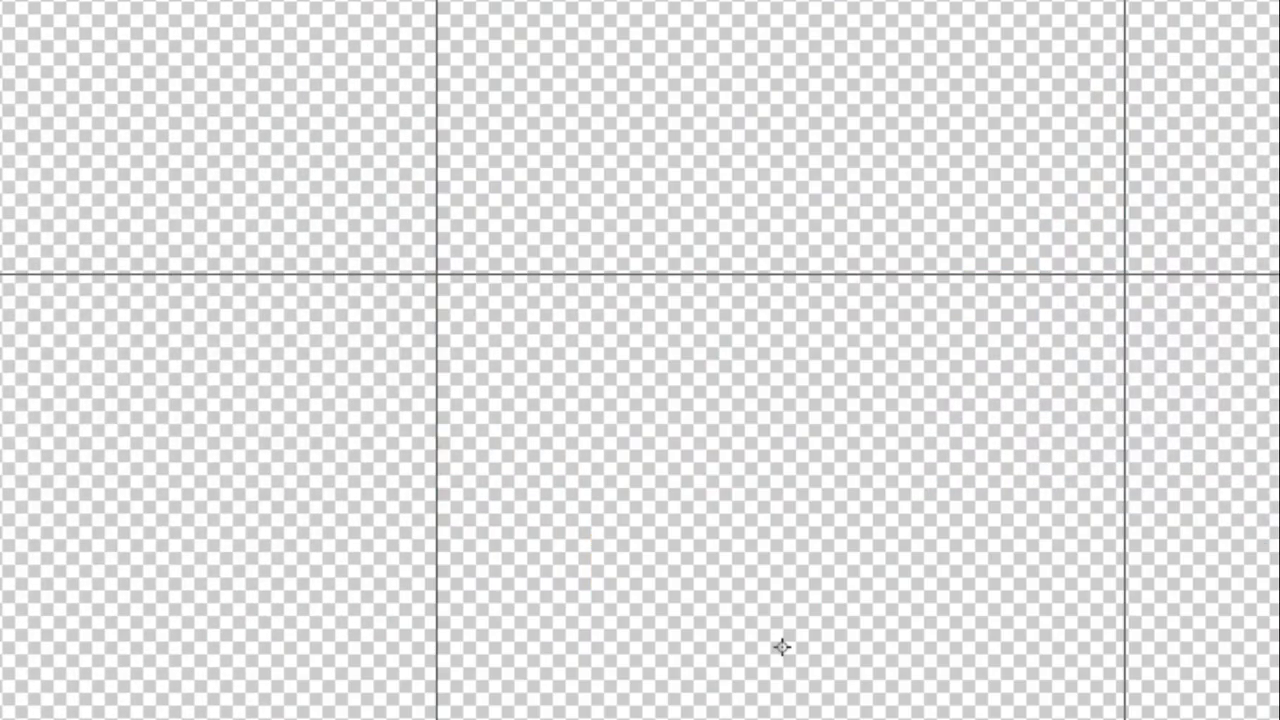
mouse_move(780, 649)
left_mouse_down()
mouse_move(666, 479)
mouse_move(684, 480)
left_mouse_up()
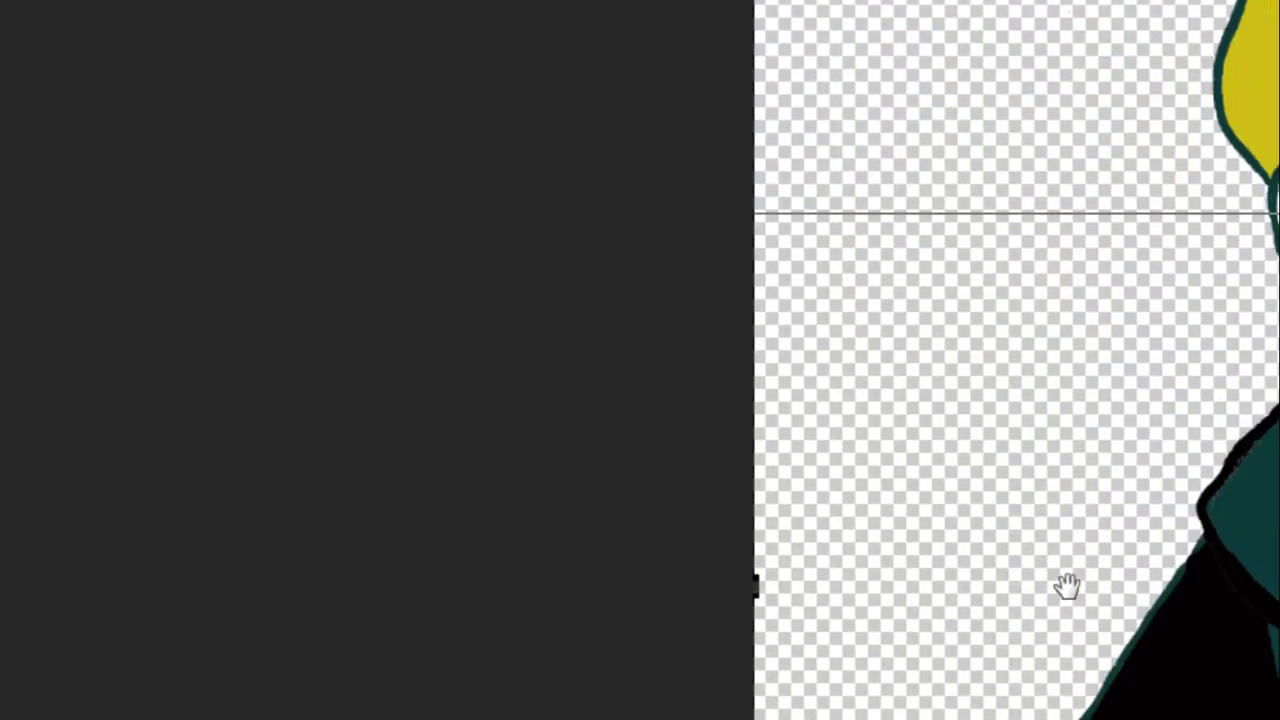
left_click_drag(1067, 587, 1103, 719)
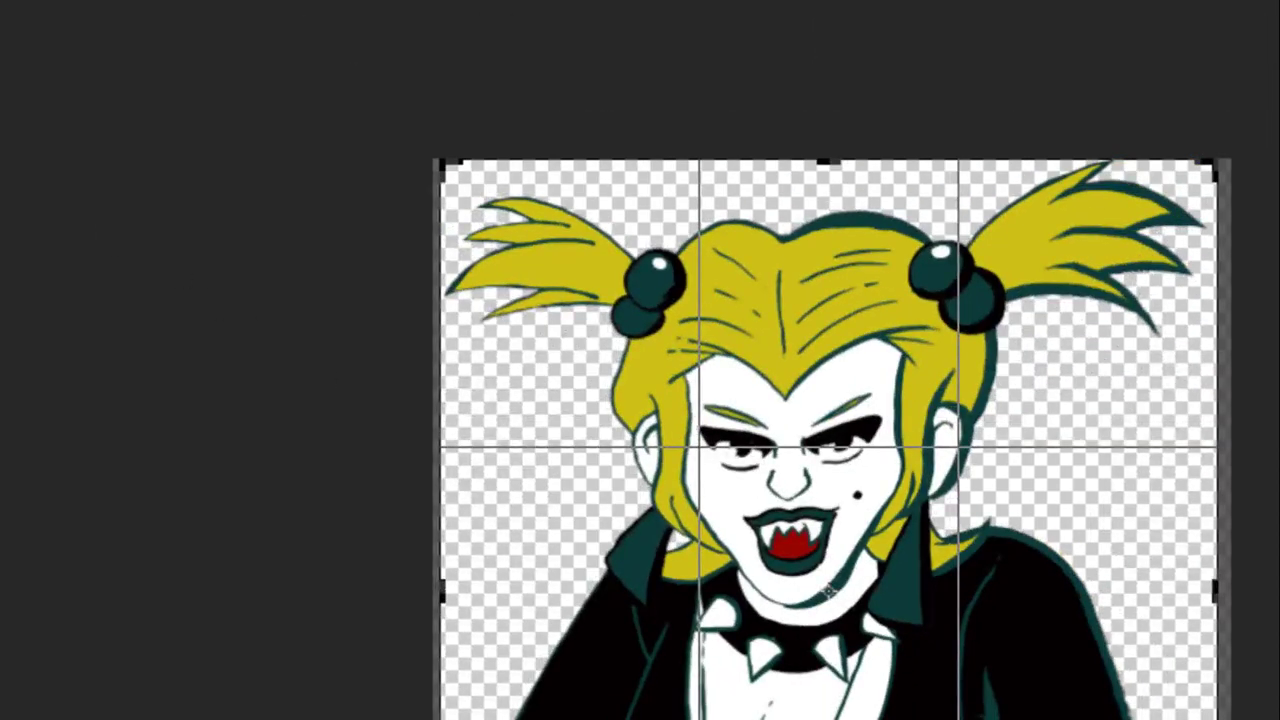
left_click(864, 385)
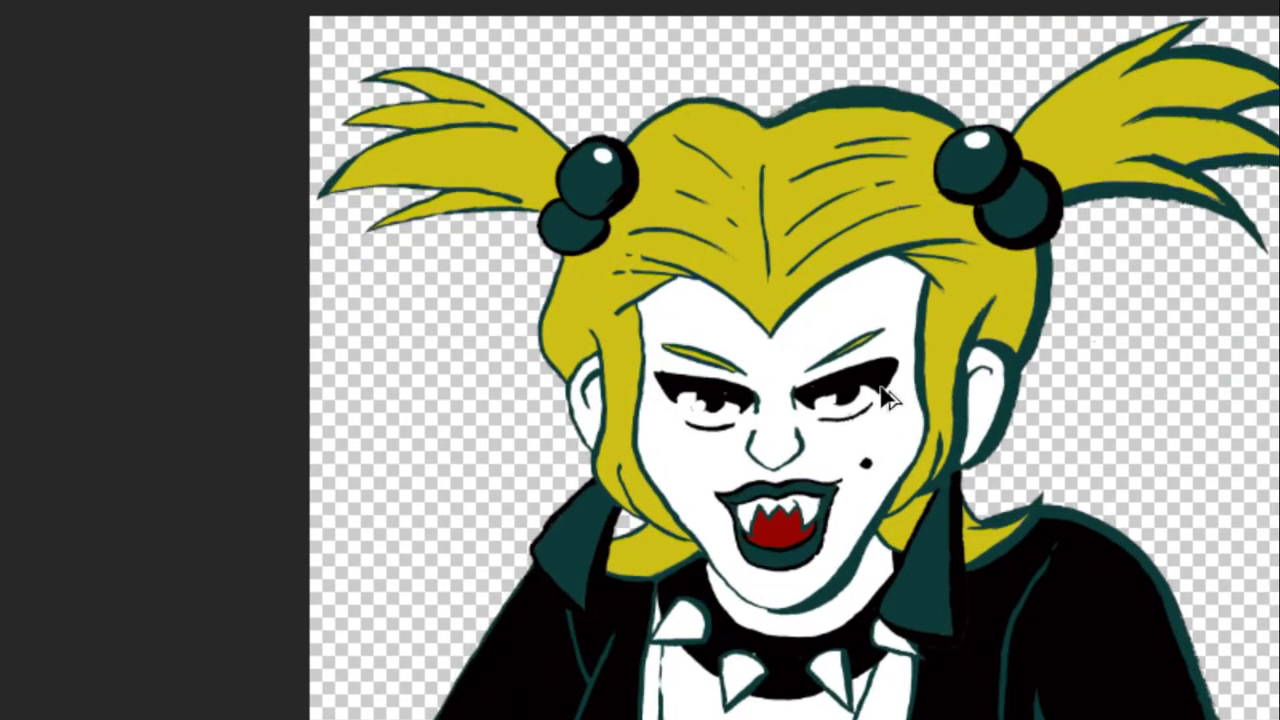
key("ctrl+minus")
key("ctrl+minus")
key("ctrl+minus")
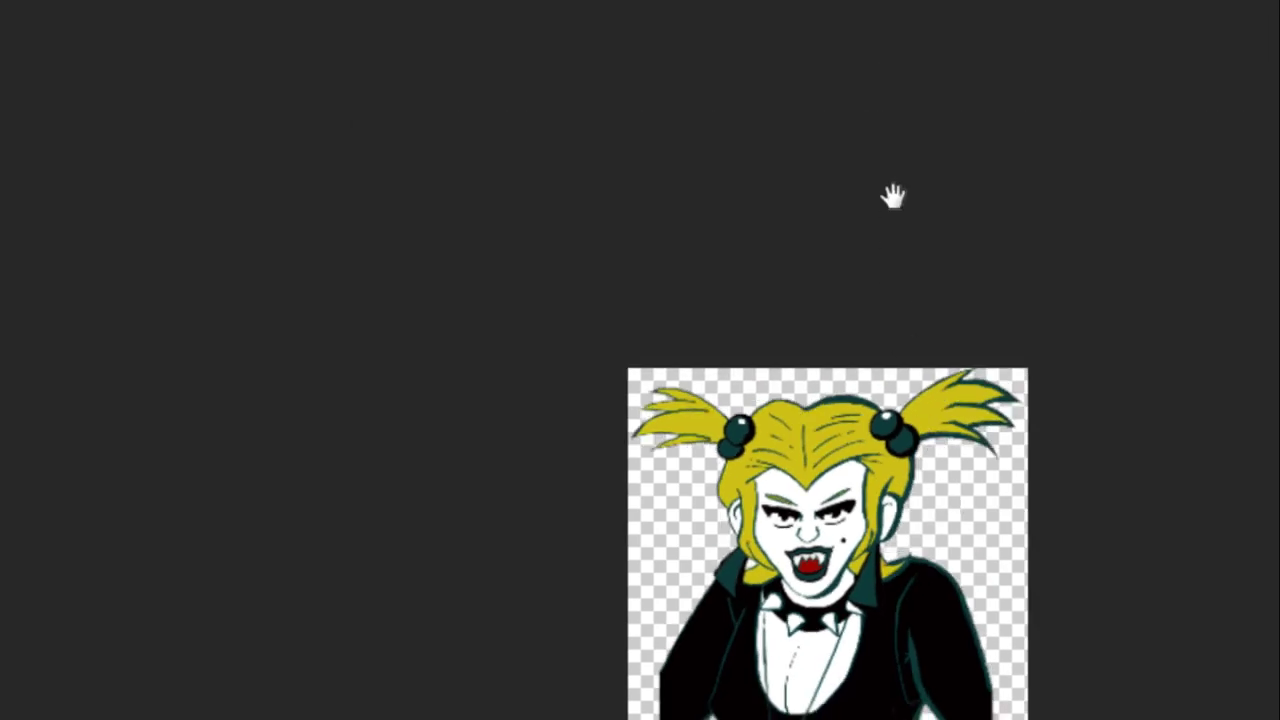
key("ctrl+minus")
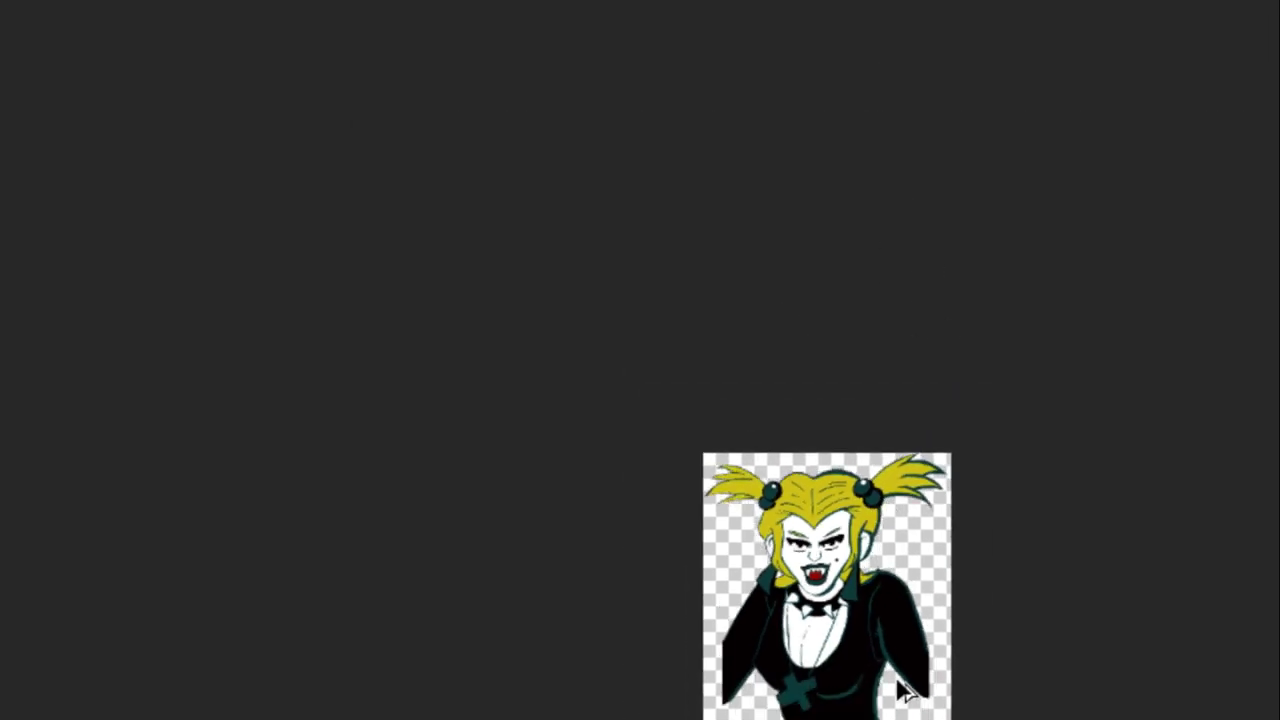
key("ctrl+plus")
scroll(893, 592, "up", 2)
scroll(860, 426, "down", 2)
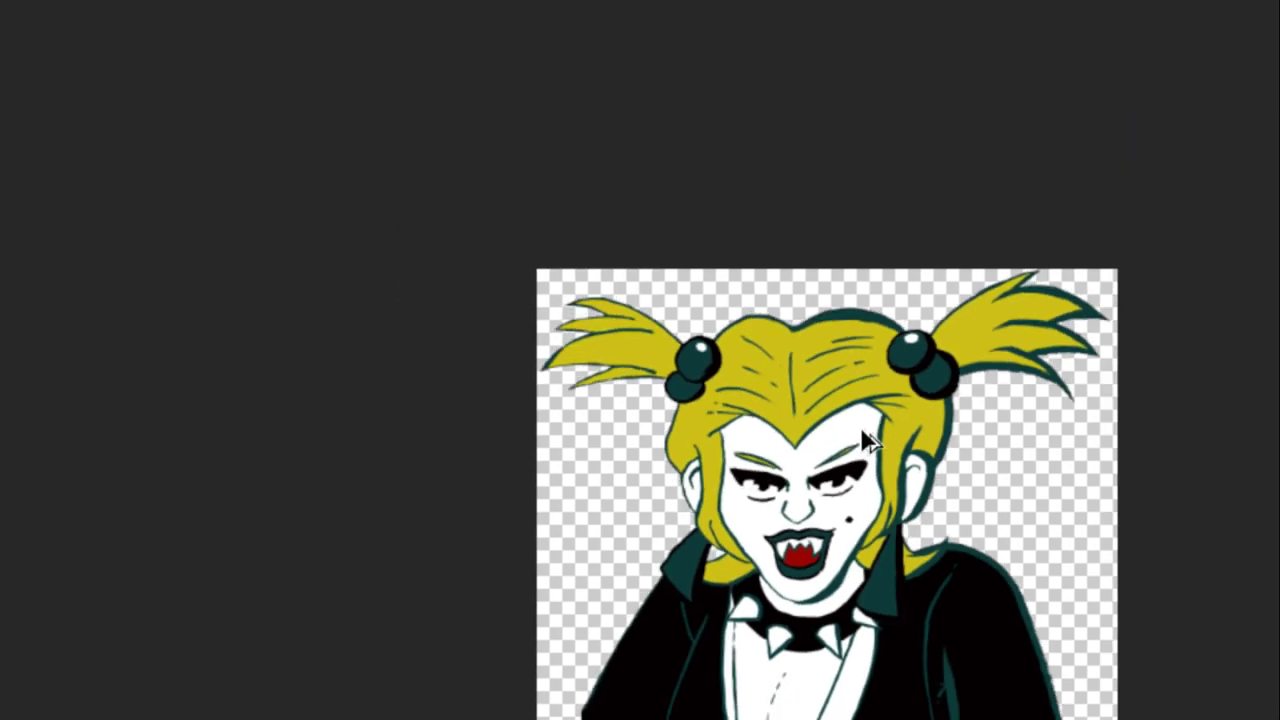
scroll(868, 450, "down", 3)
scroll(868, 448, "down", 1)
scroll(890, 520, "down", 1)
scroll(920, 600, "up", 1)
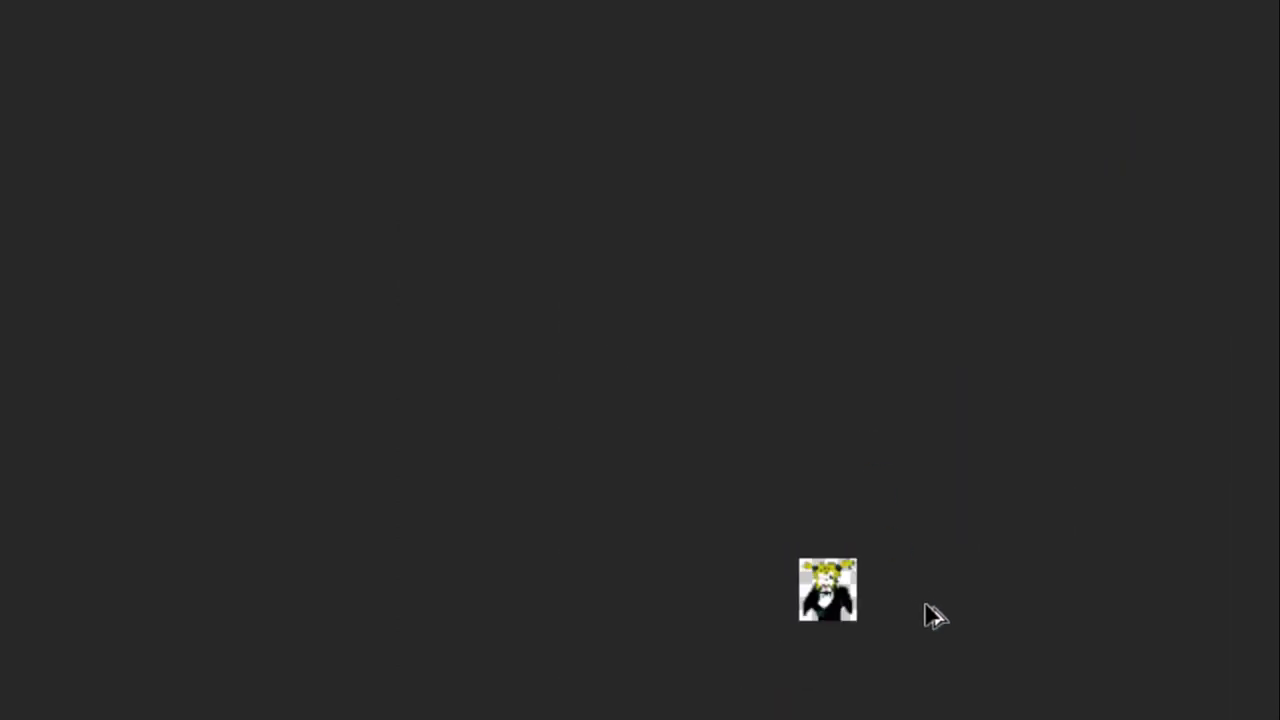
scroll(970, 605, "up", 1)
key("ctrl+plus")
key("ctrl+plus")
key("ctrl+plus")
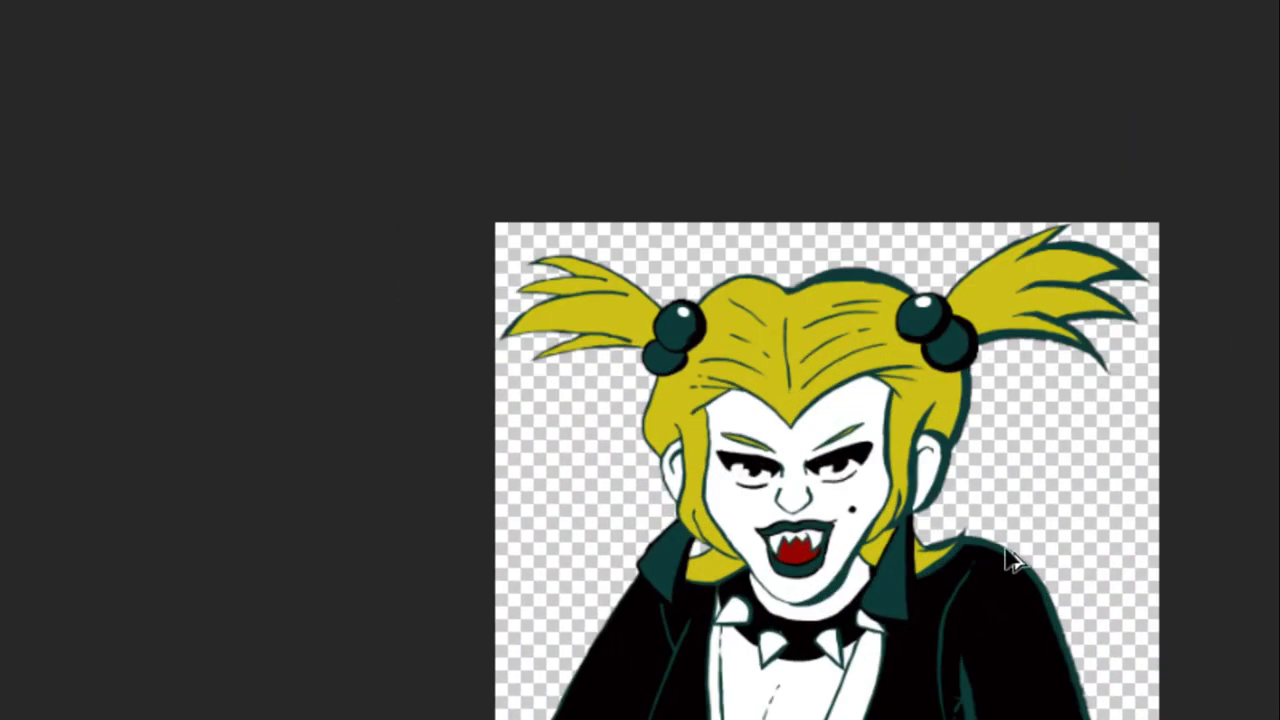
scroll(1012, 558, "up", 2)
scroll(1023, 529, "up", 2)
scroll(1012, 160, "down", 3)
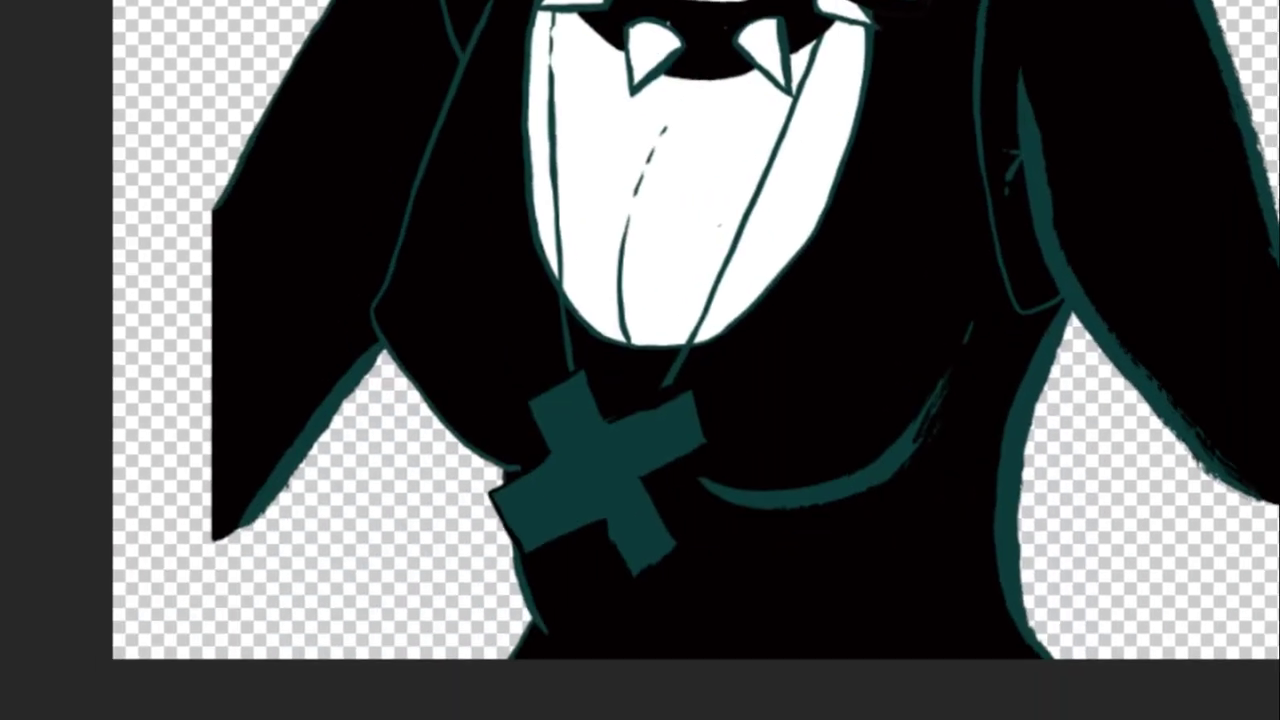
scroll(914, 206, "up", 3)
scroll(1046, 566, "up", 2)
scroll(846, 371, "down", 1)
scroll(912, 360, "down", 1)
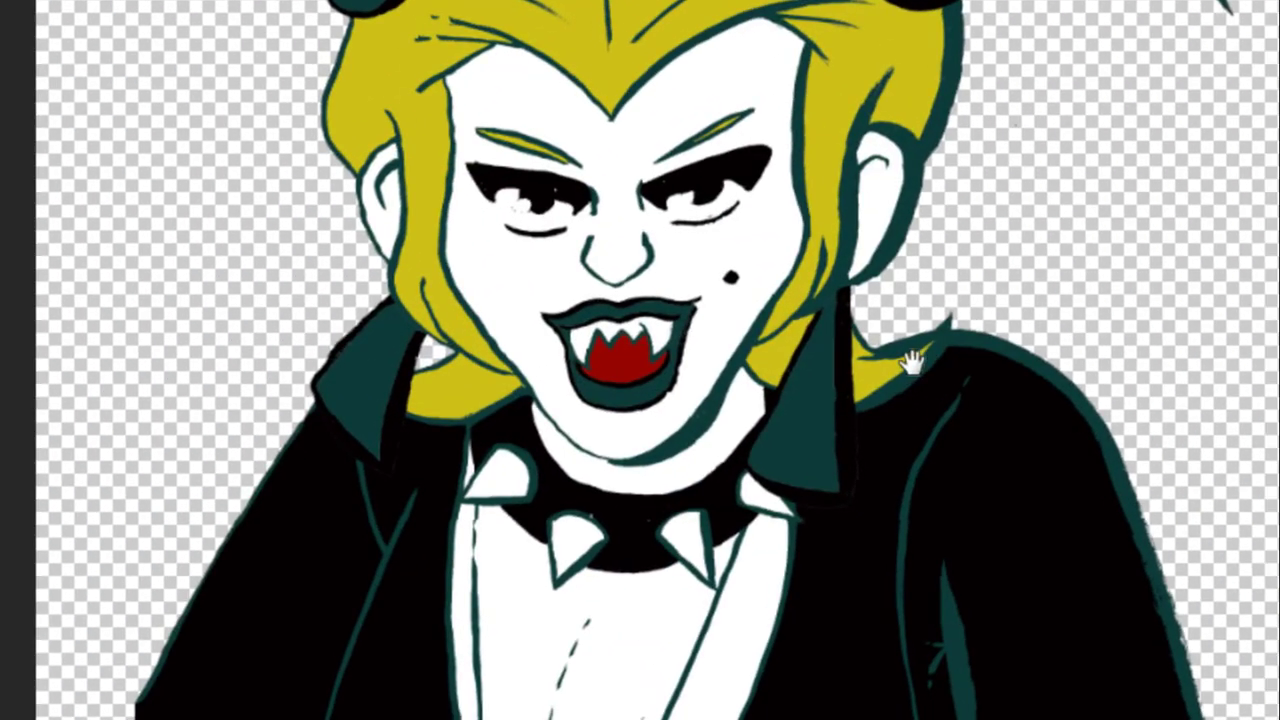
scroll(912, 362, "up", 2)
scroll(929, 429, "down", 2)
scroll(986, 366, "up", 1)
key("ctrl+minus")
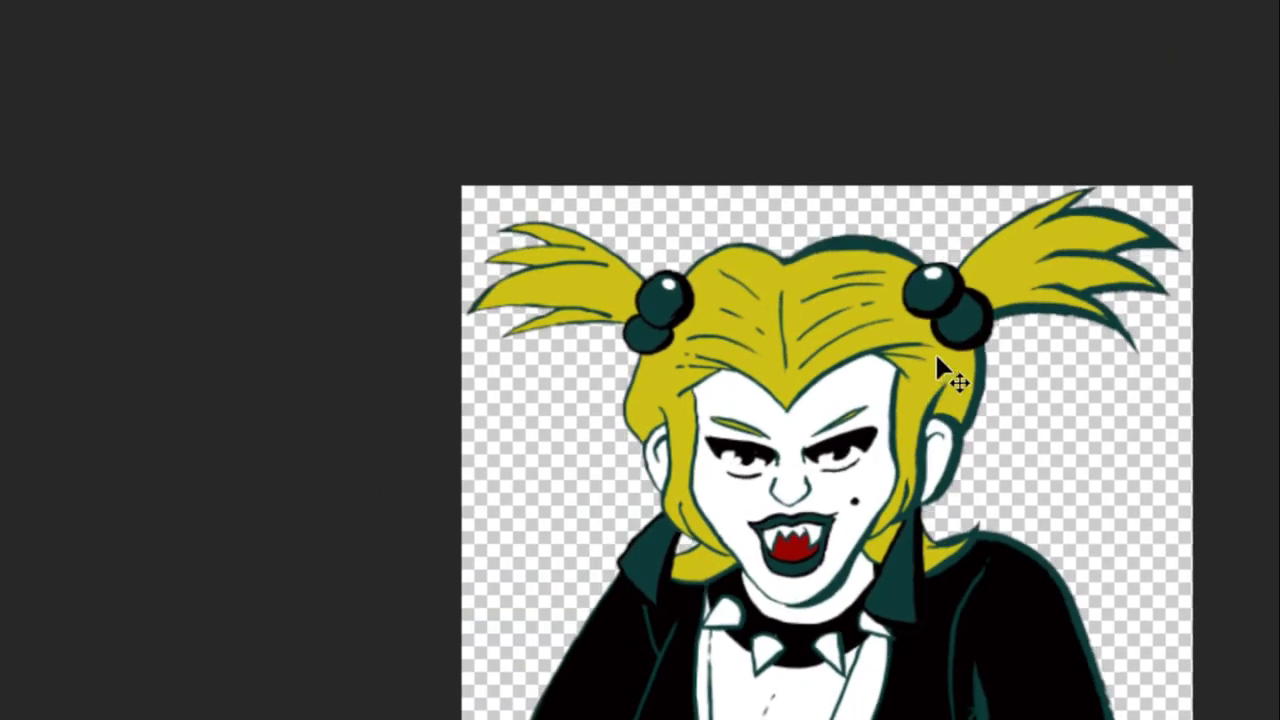
scroll(937, 363, "up", 2)
scroll(937, 363, "up", 1)
scroll(937, 363, "down", 4)
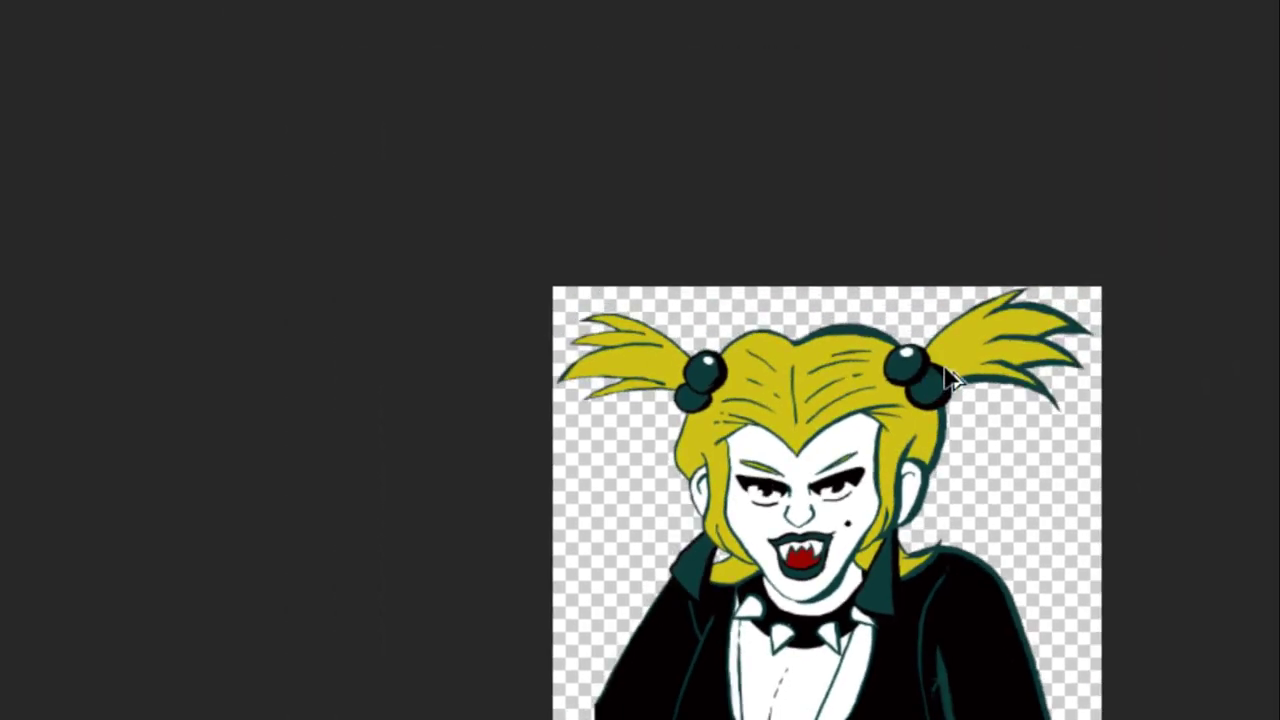
scroll(950, 385, "down", 1)
scroll(960, 410, "up", 1)
scroll(958, 404, "up", 1)
scroll(980, 460, "up", 1)
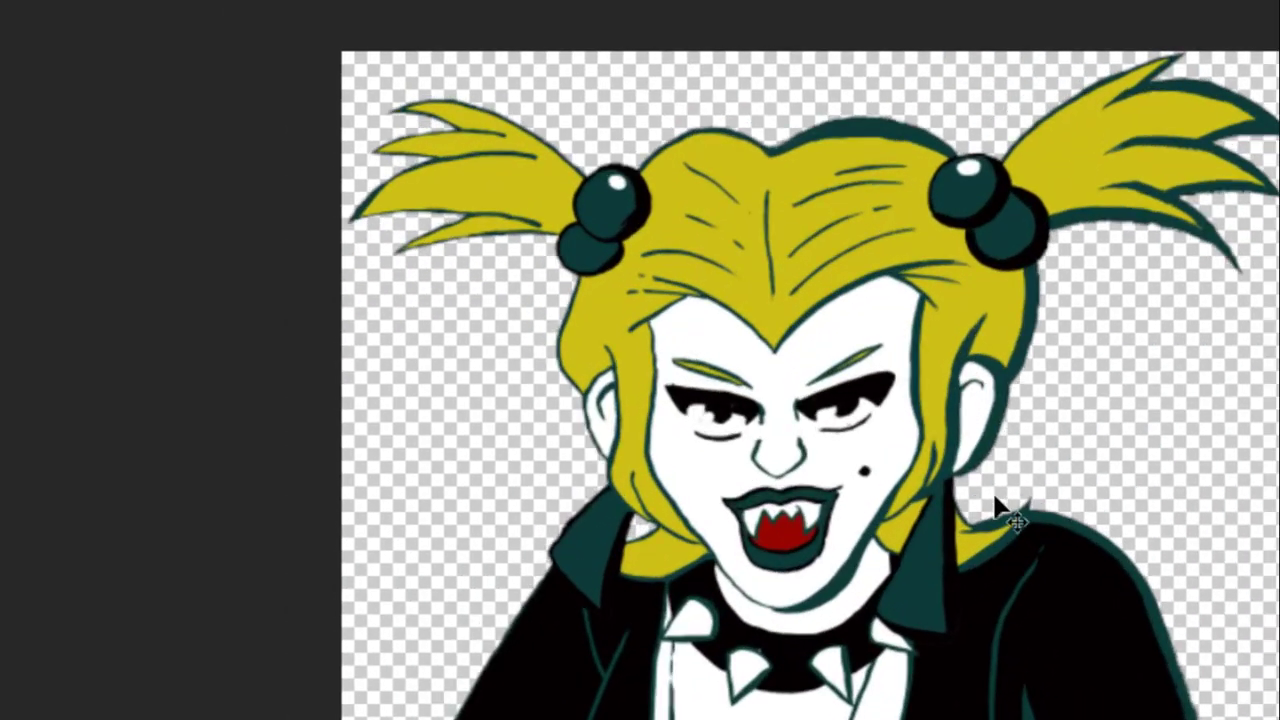
scroll(948, 447, "down", 1)
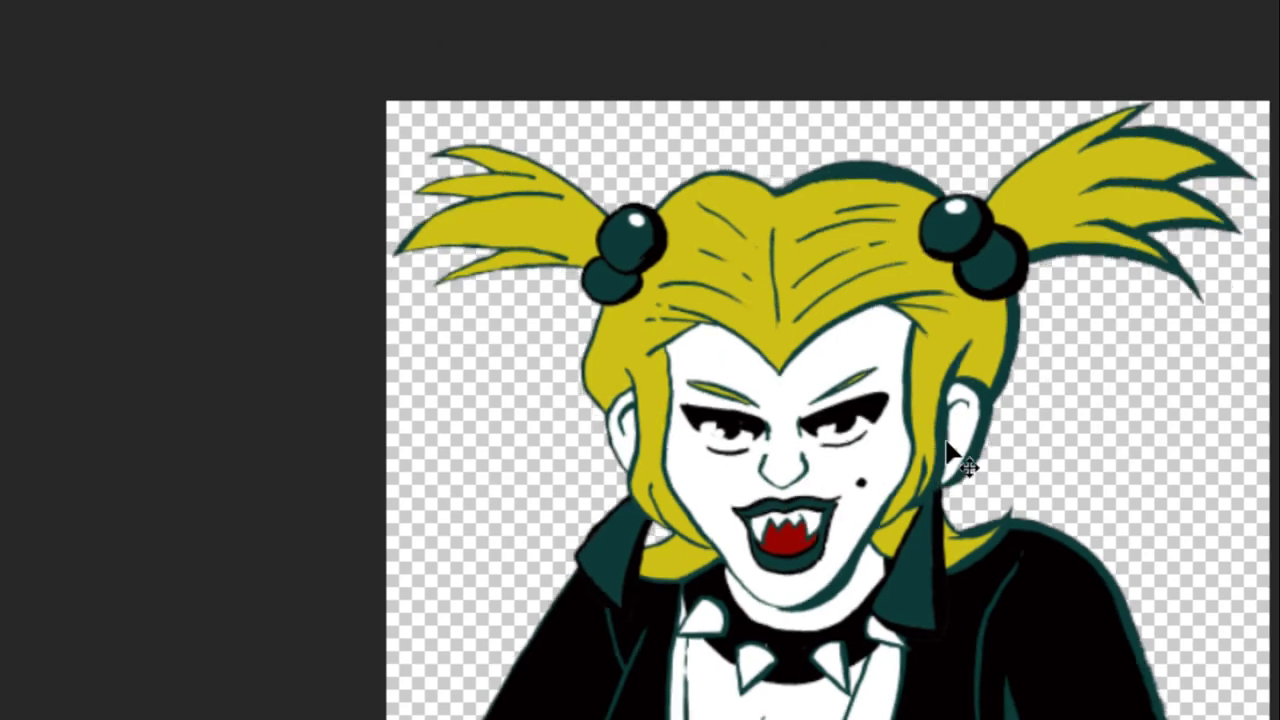